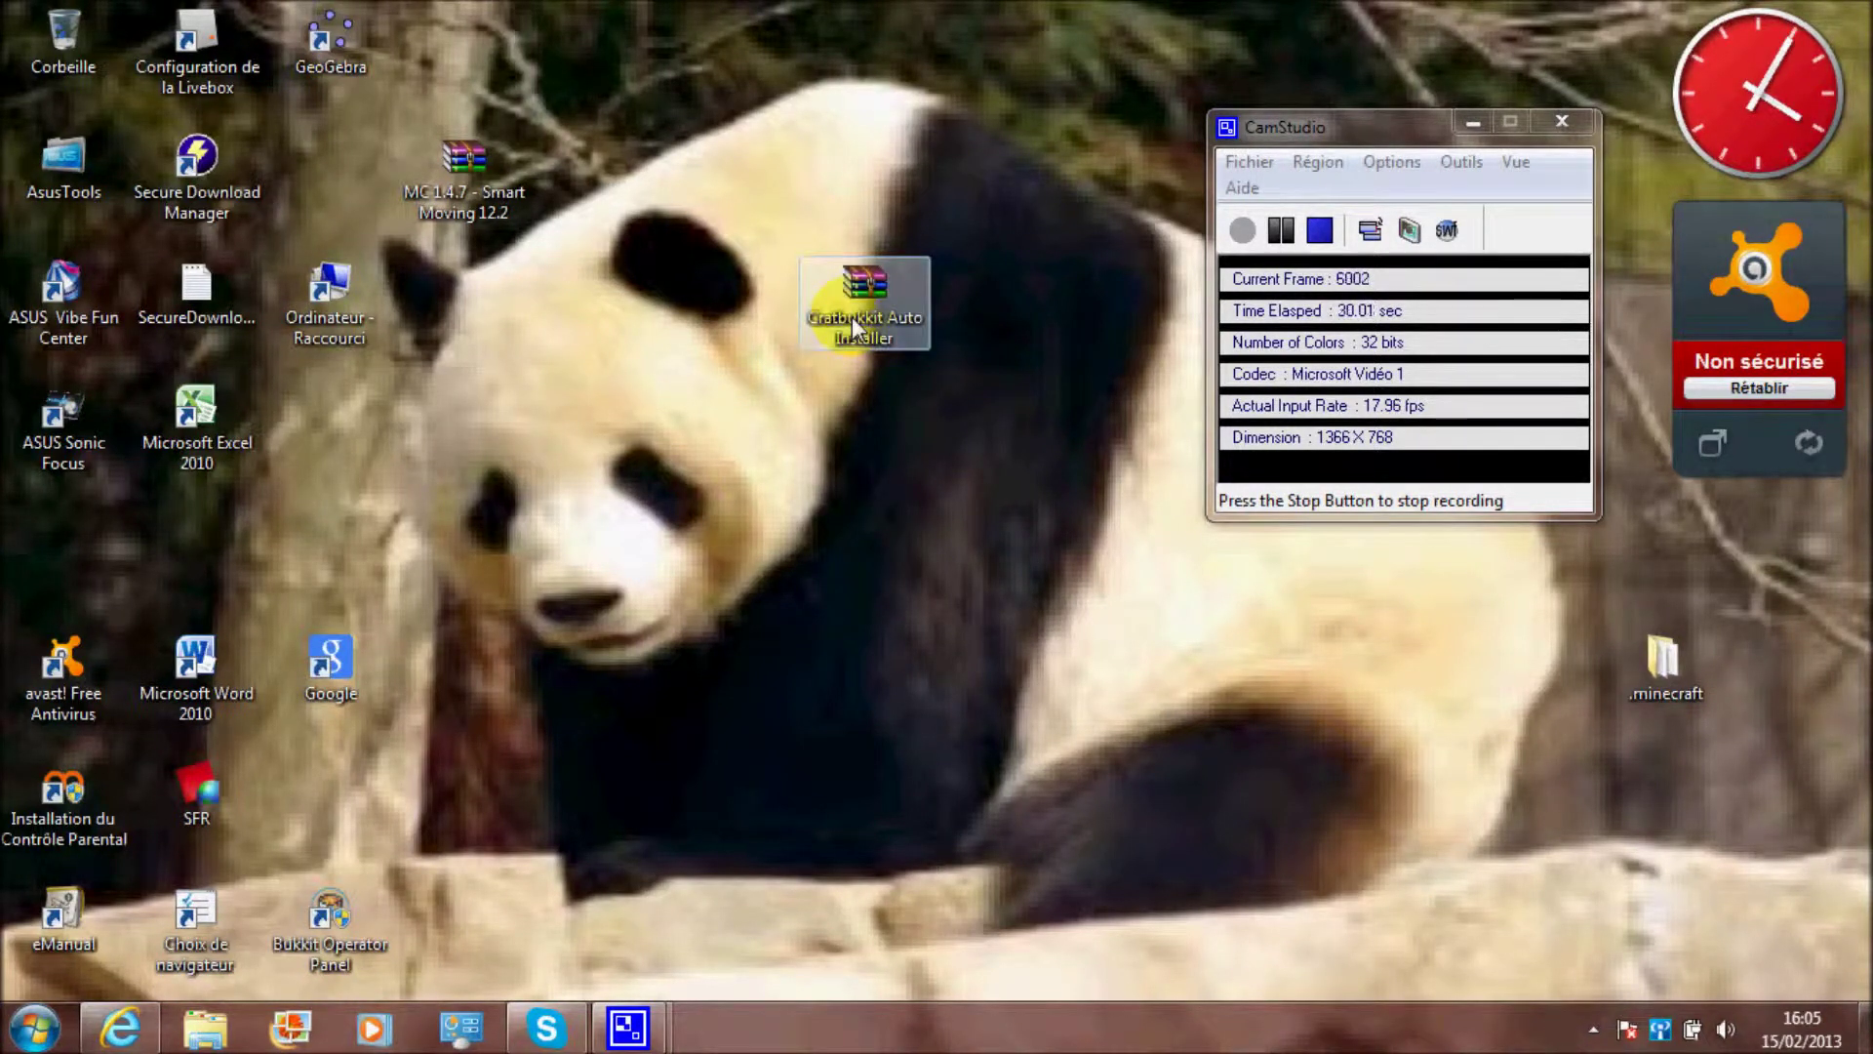
Extract the Cratbukkit Auto Installer archive onto the desktop with Extraire ici
double_click(853, 325)
click(1832, 16)
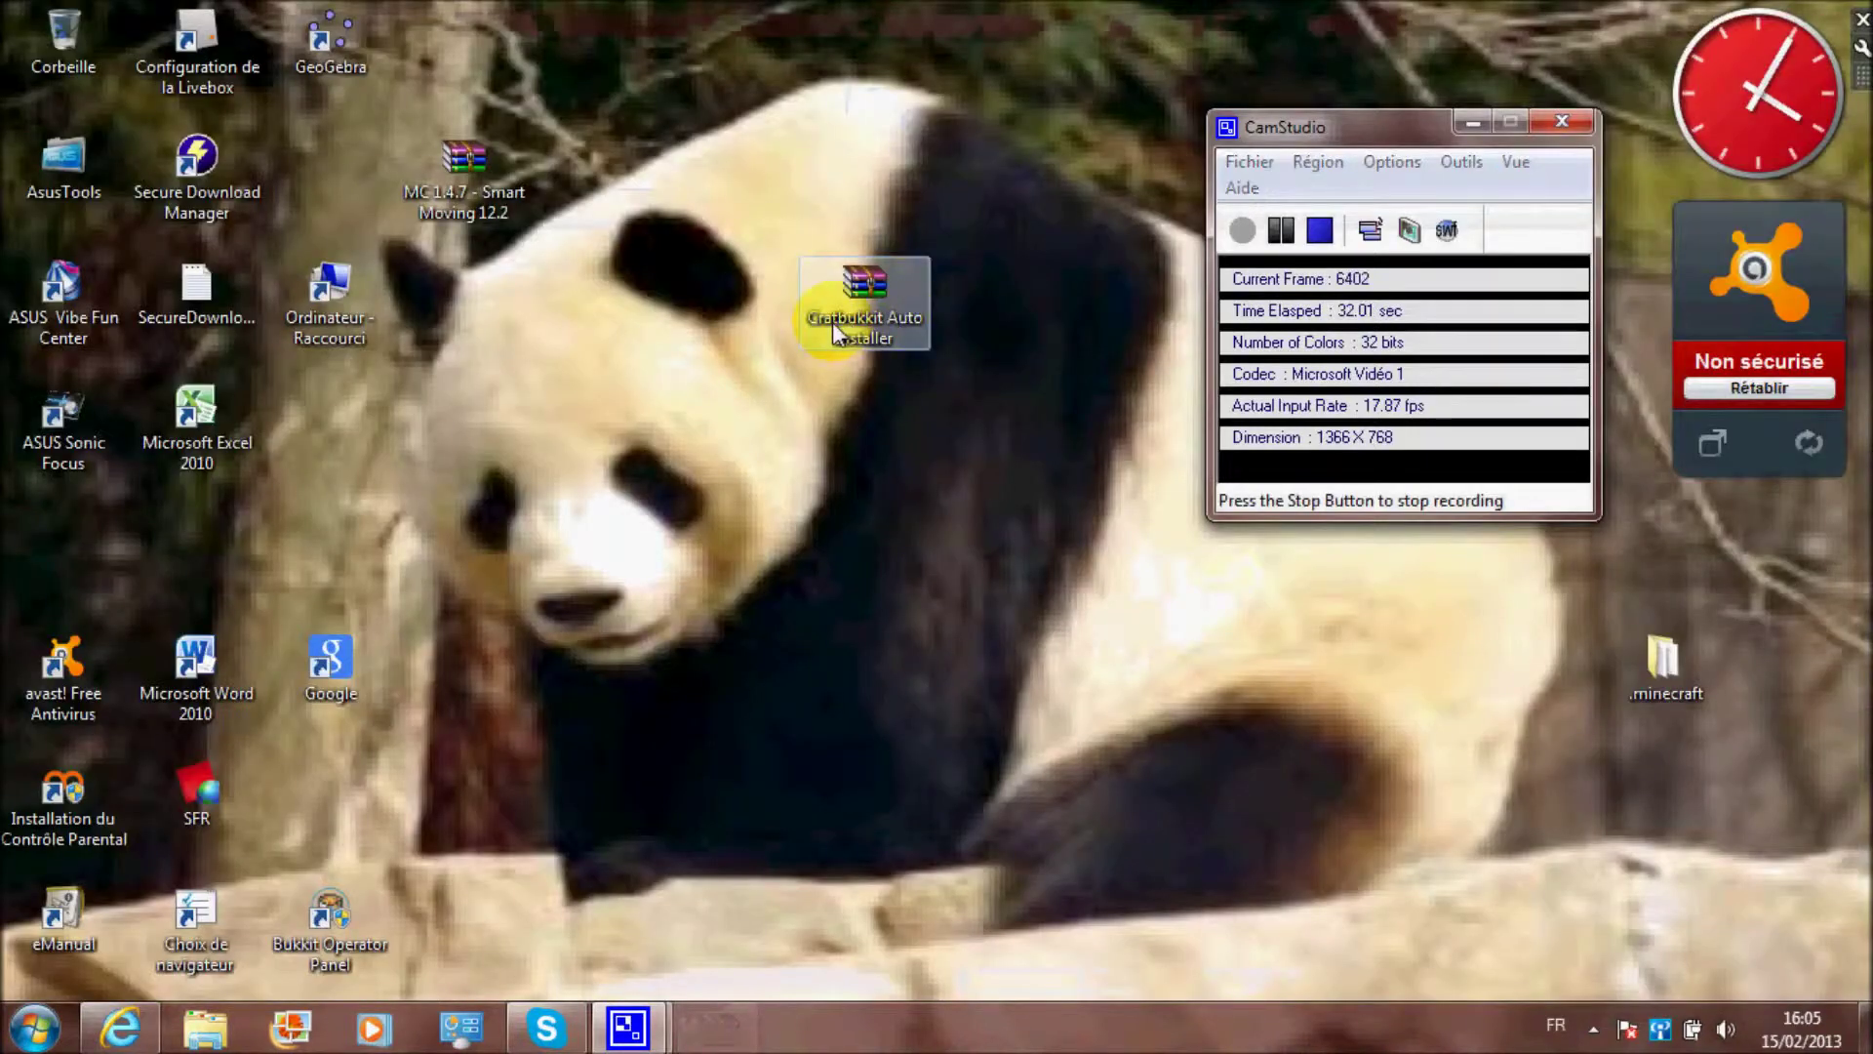
right_click(833, 322)
click(866, 319)
right_click(867, 319)
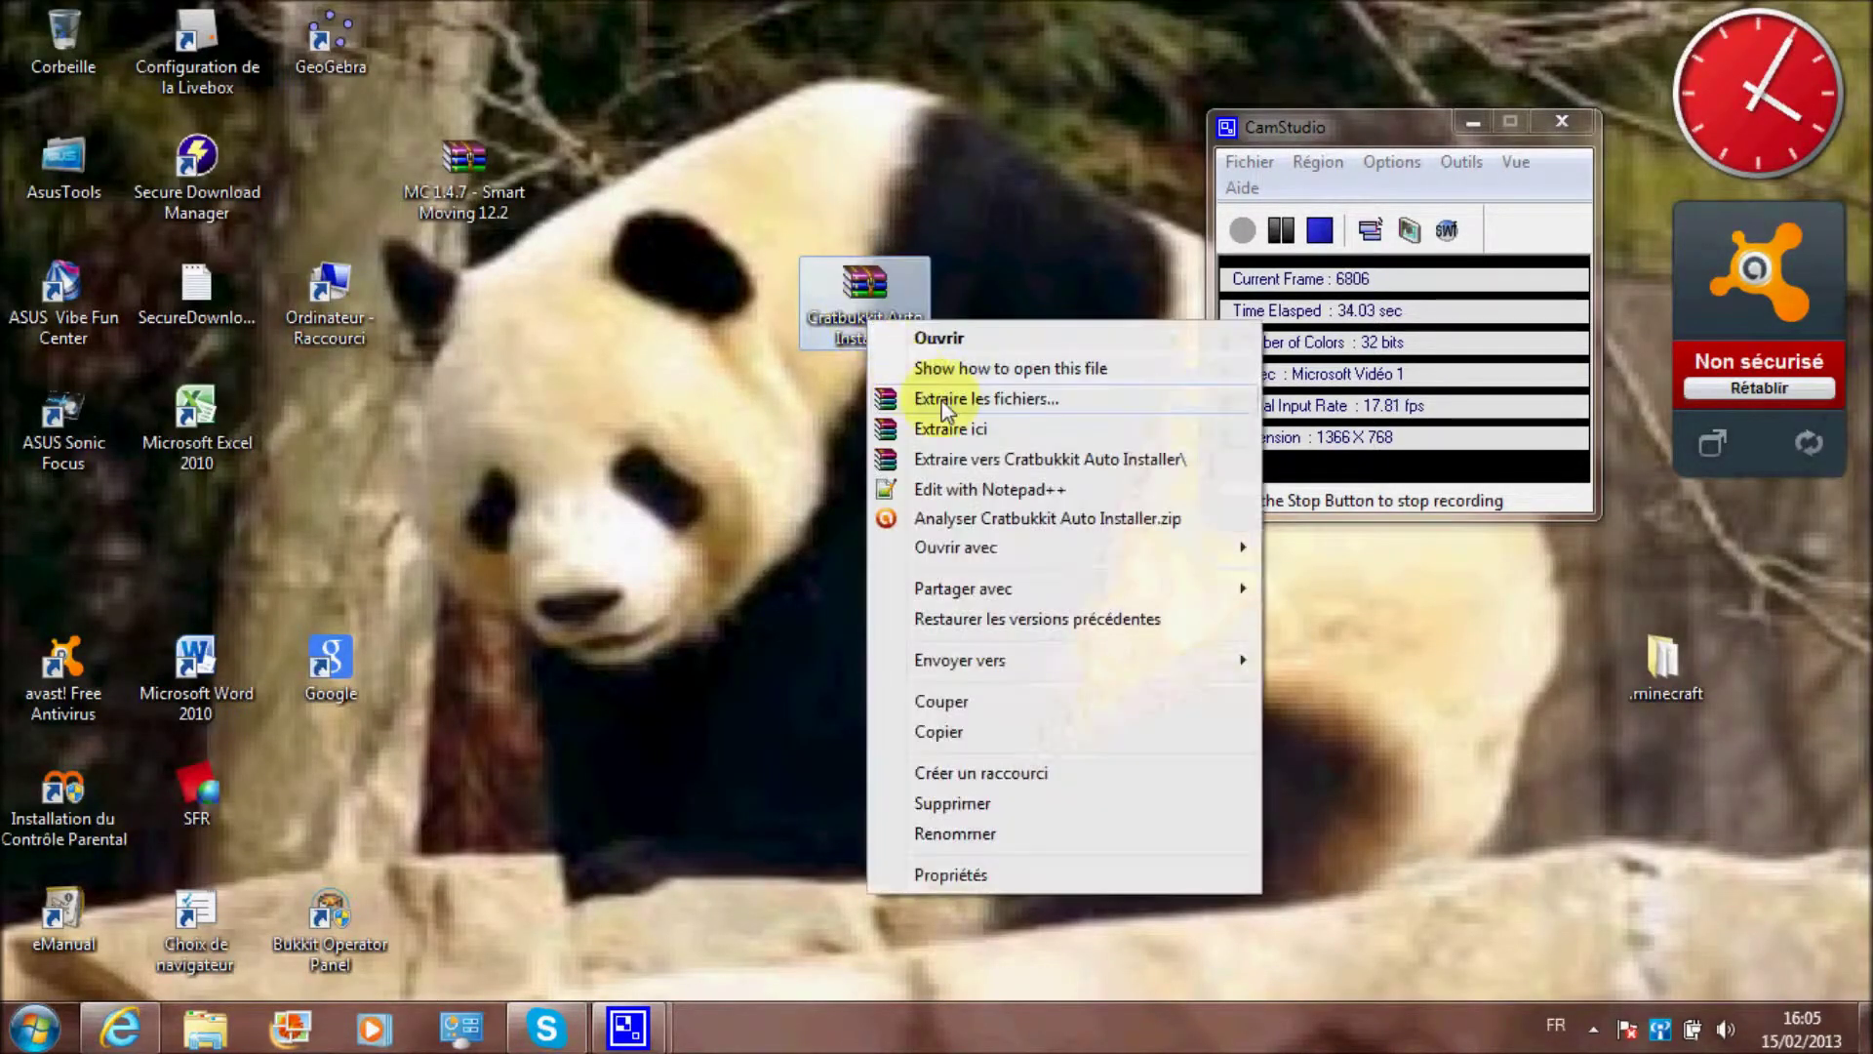
click(958, 425)
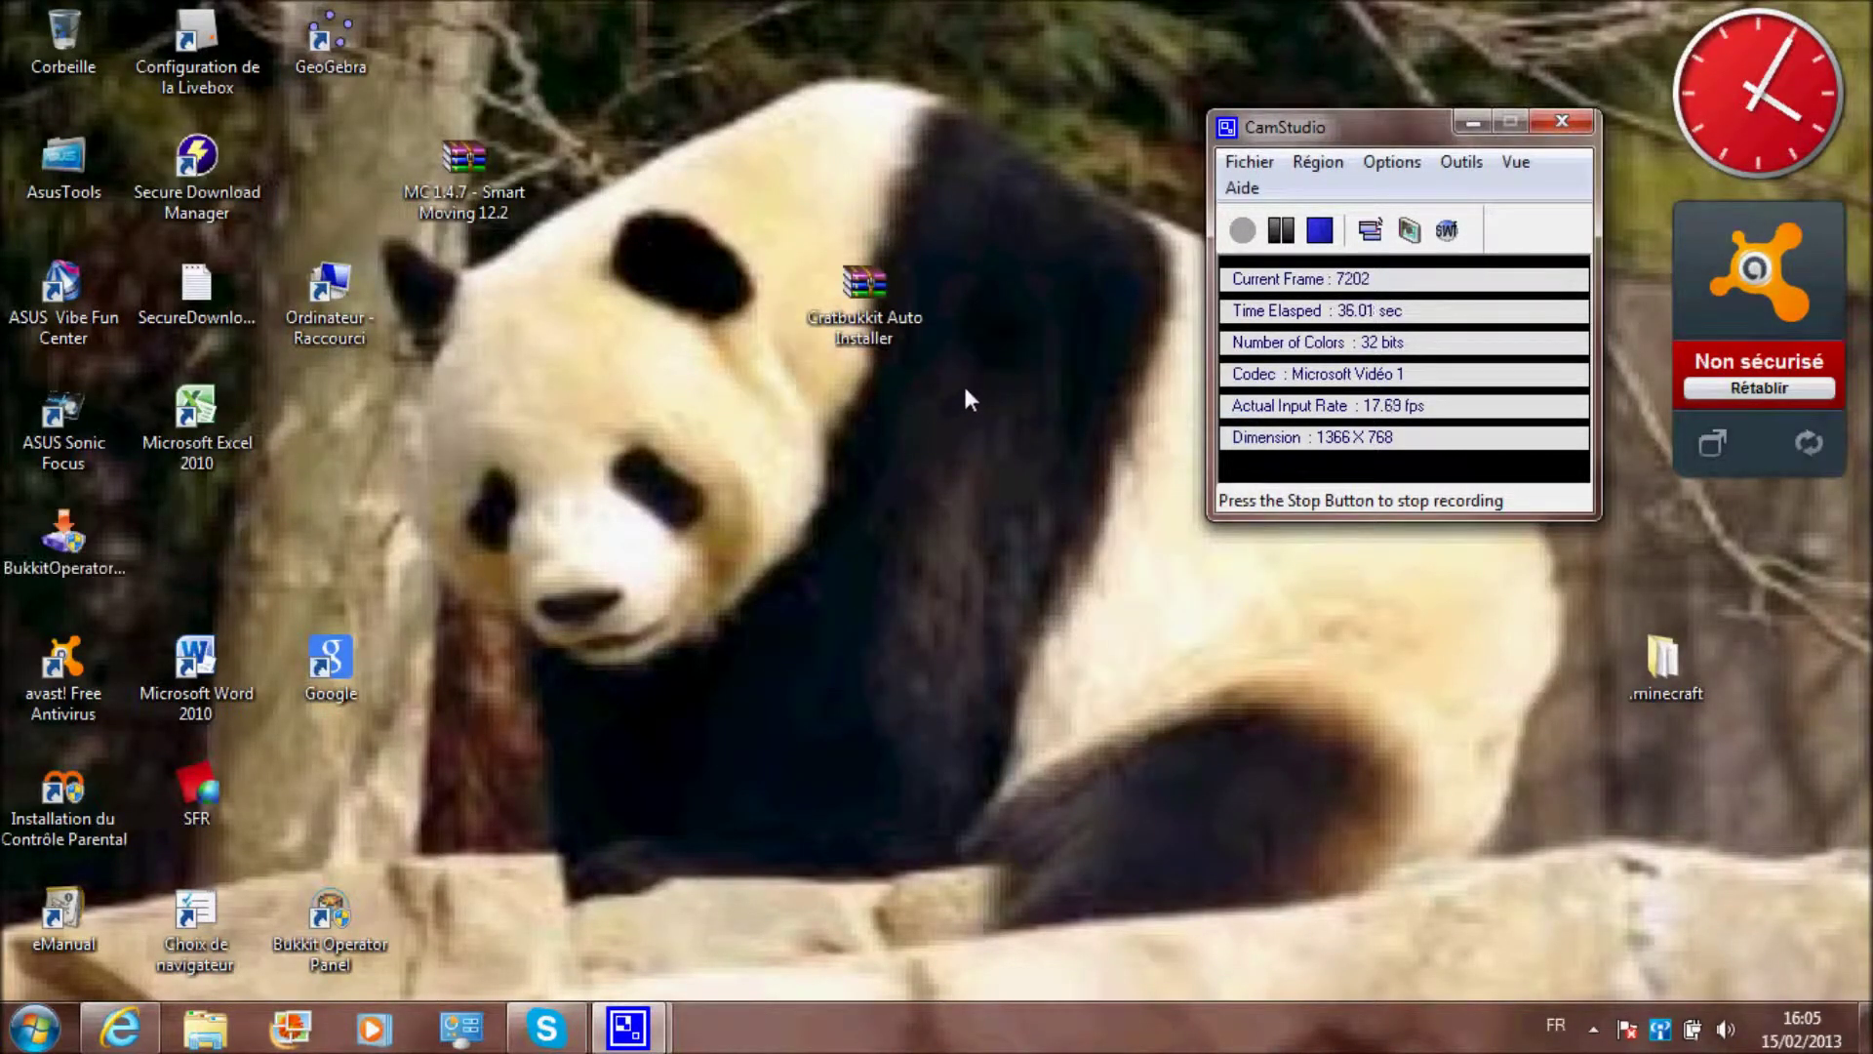
Arrange the desktop icons and launch the BukkitOperatorPanel+Prerequisites installer
drag(60, 534, 798, 542)
drag(815, 345, 312, 445)
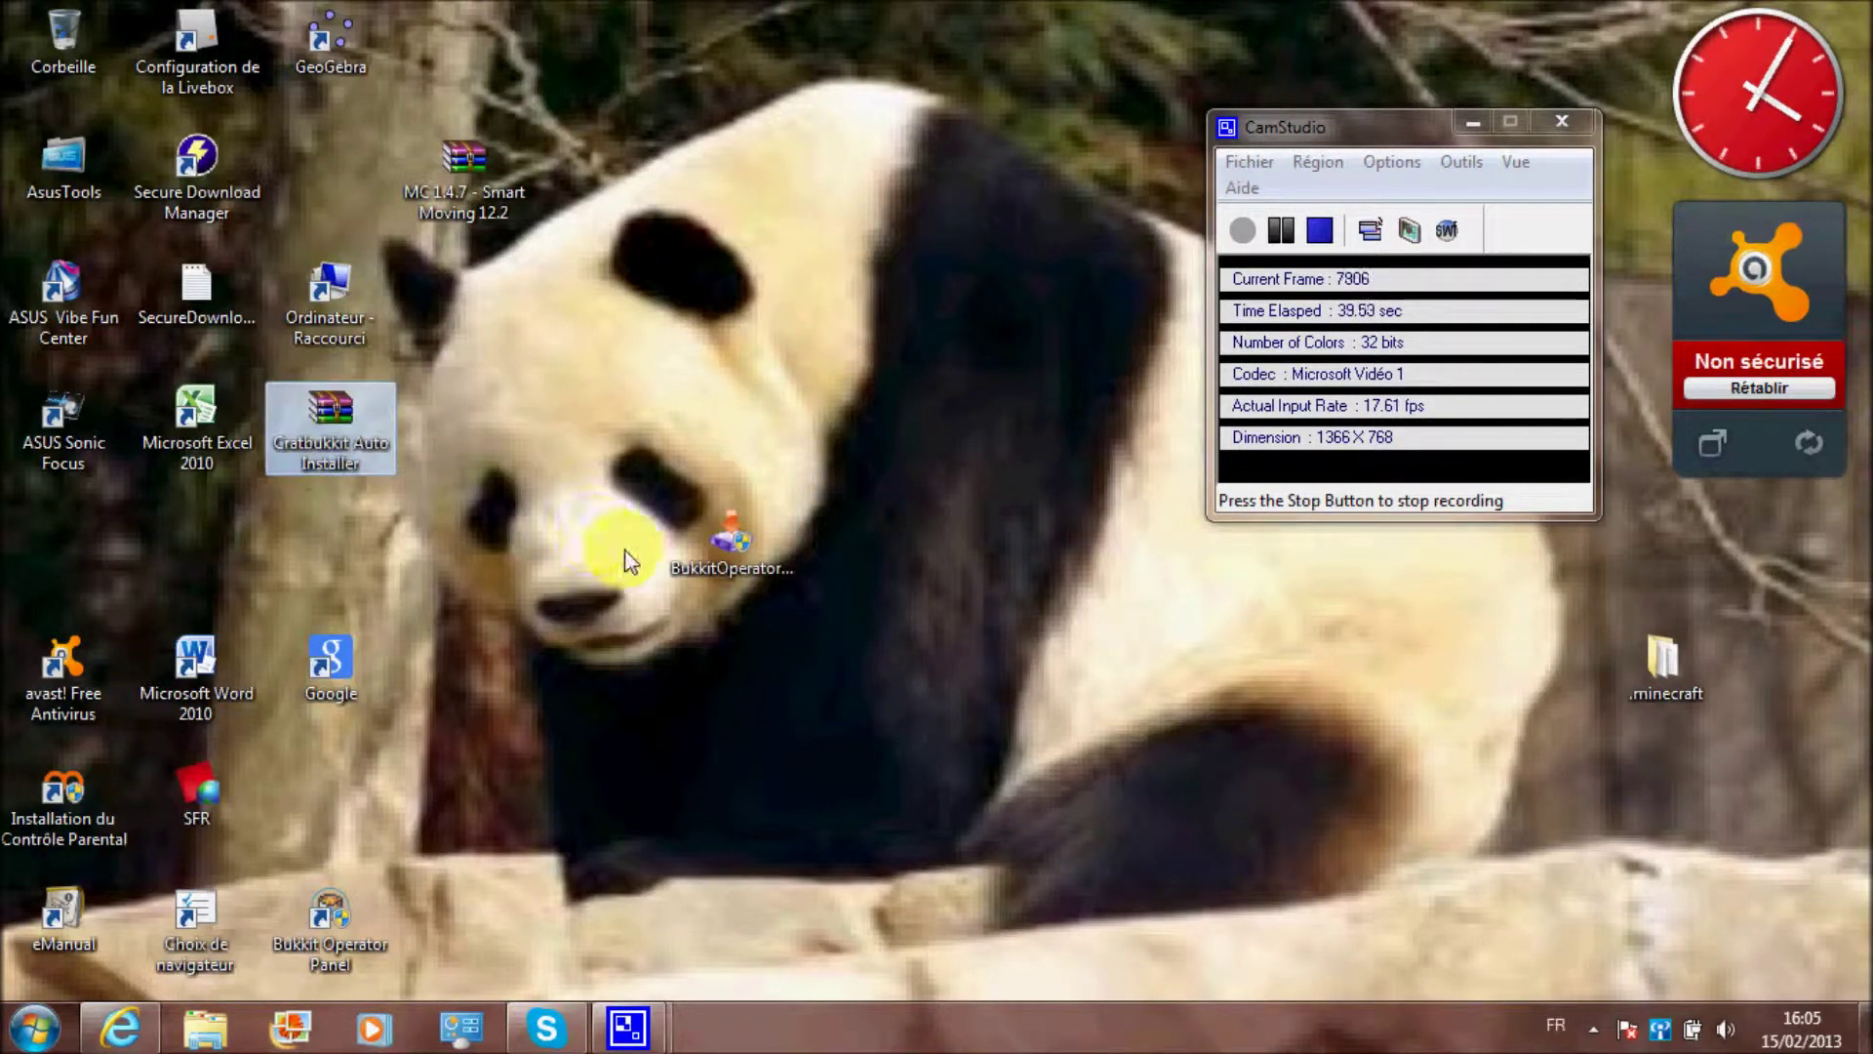
click(708, 560)
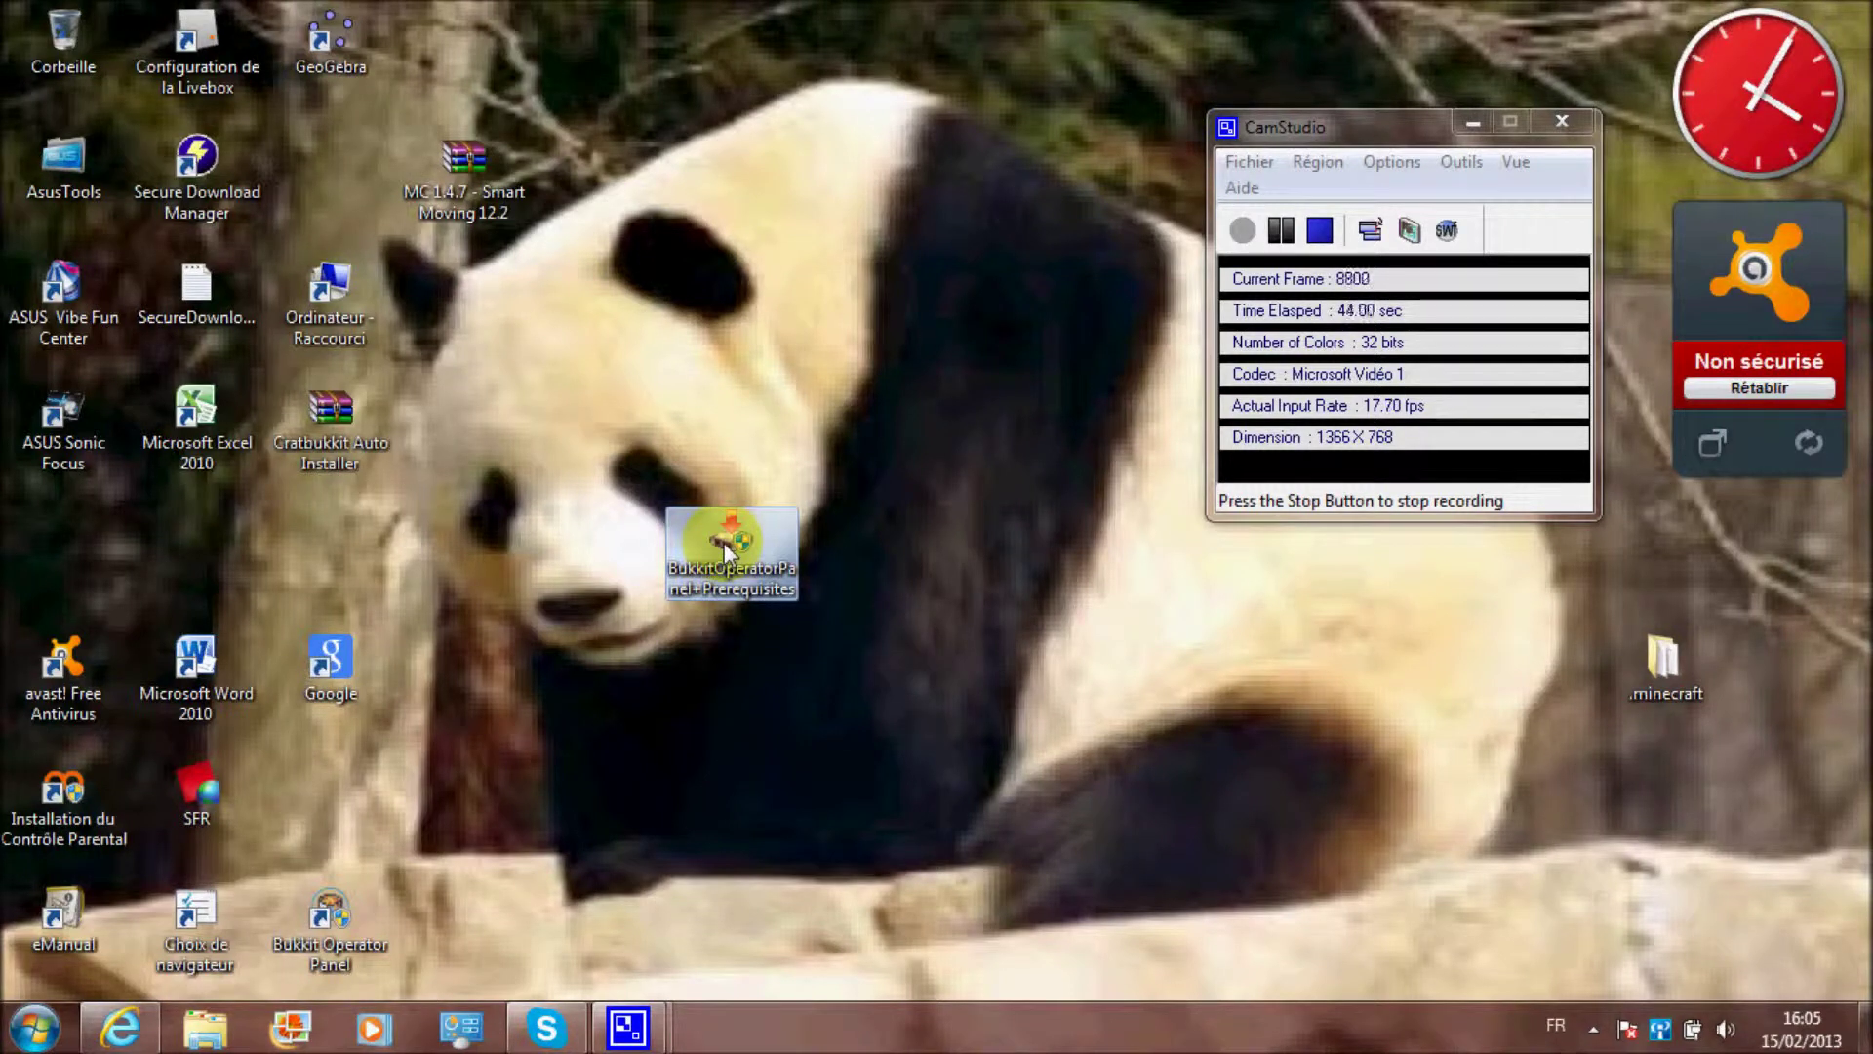
double_click(727, 547)
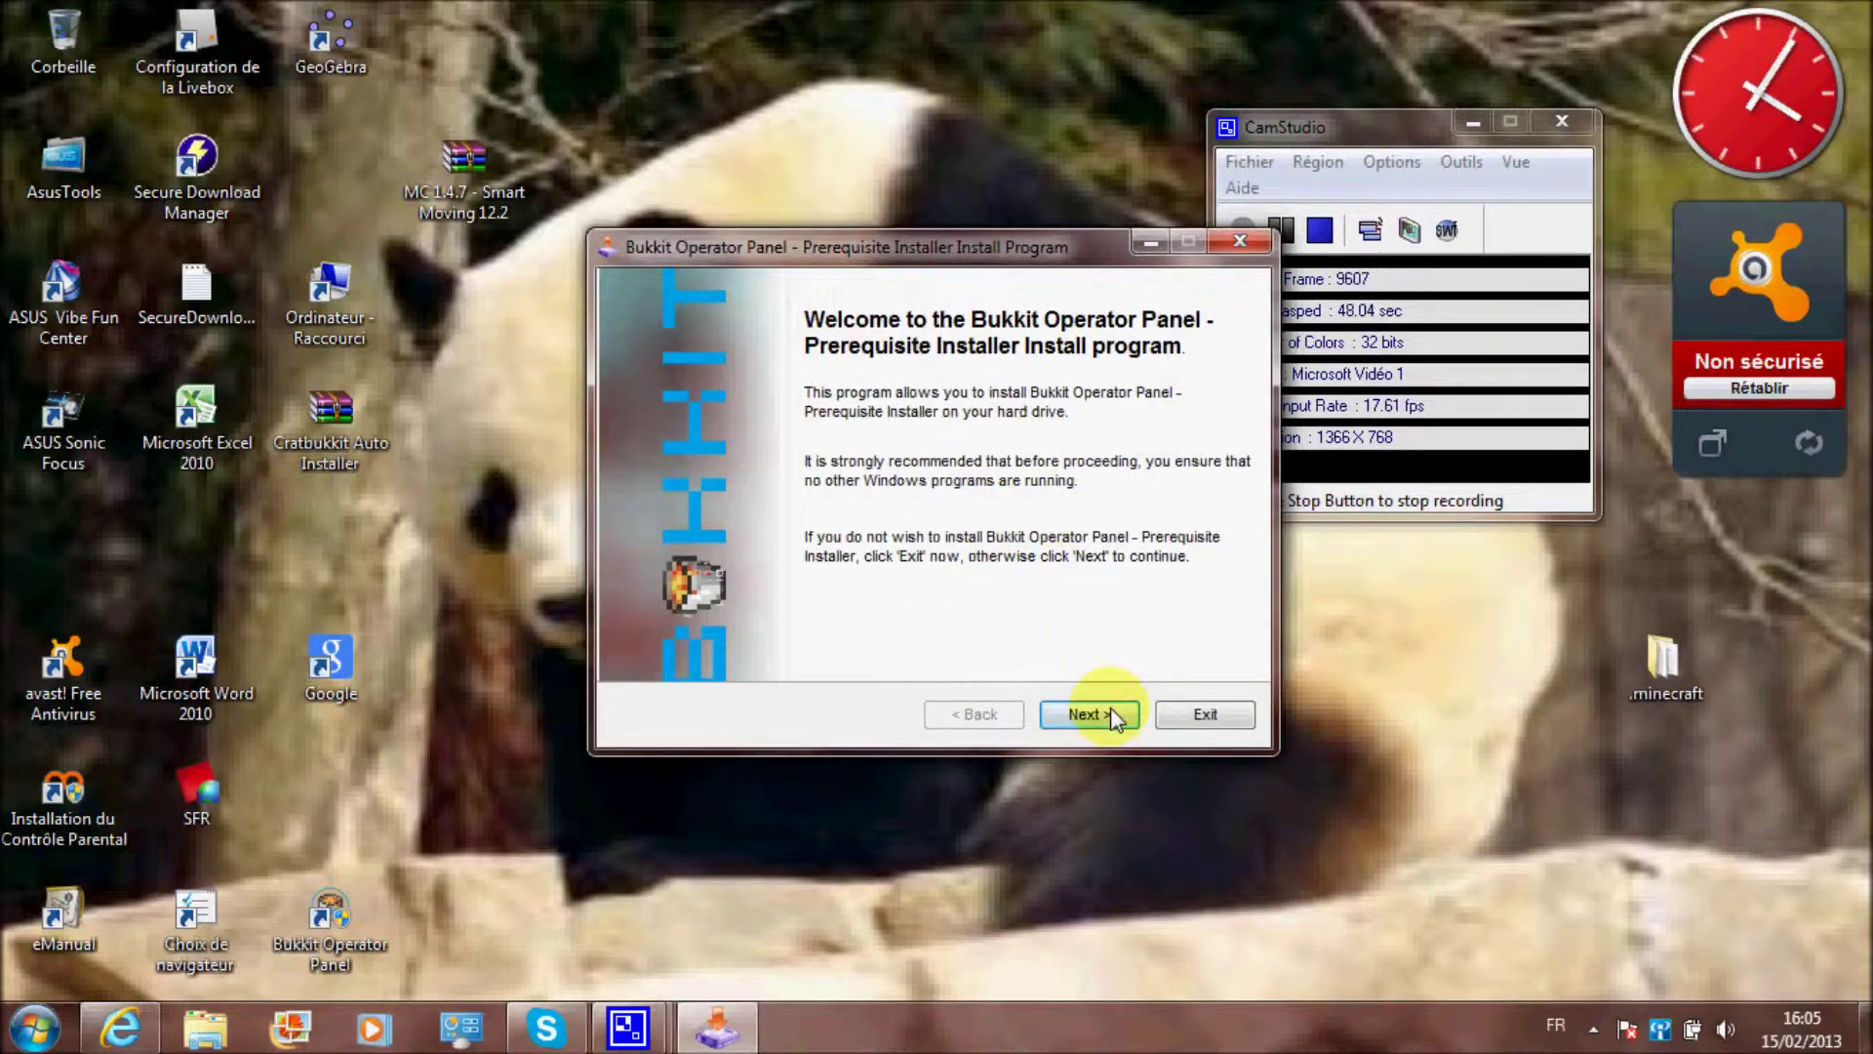
Advance the prerequisites installer past its welcome page to the Directory page
click(1107, 716)
click(1115, 719)
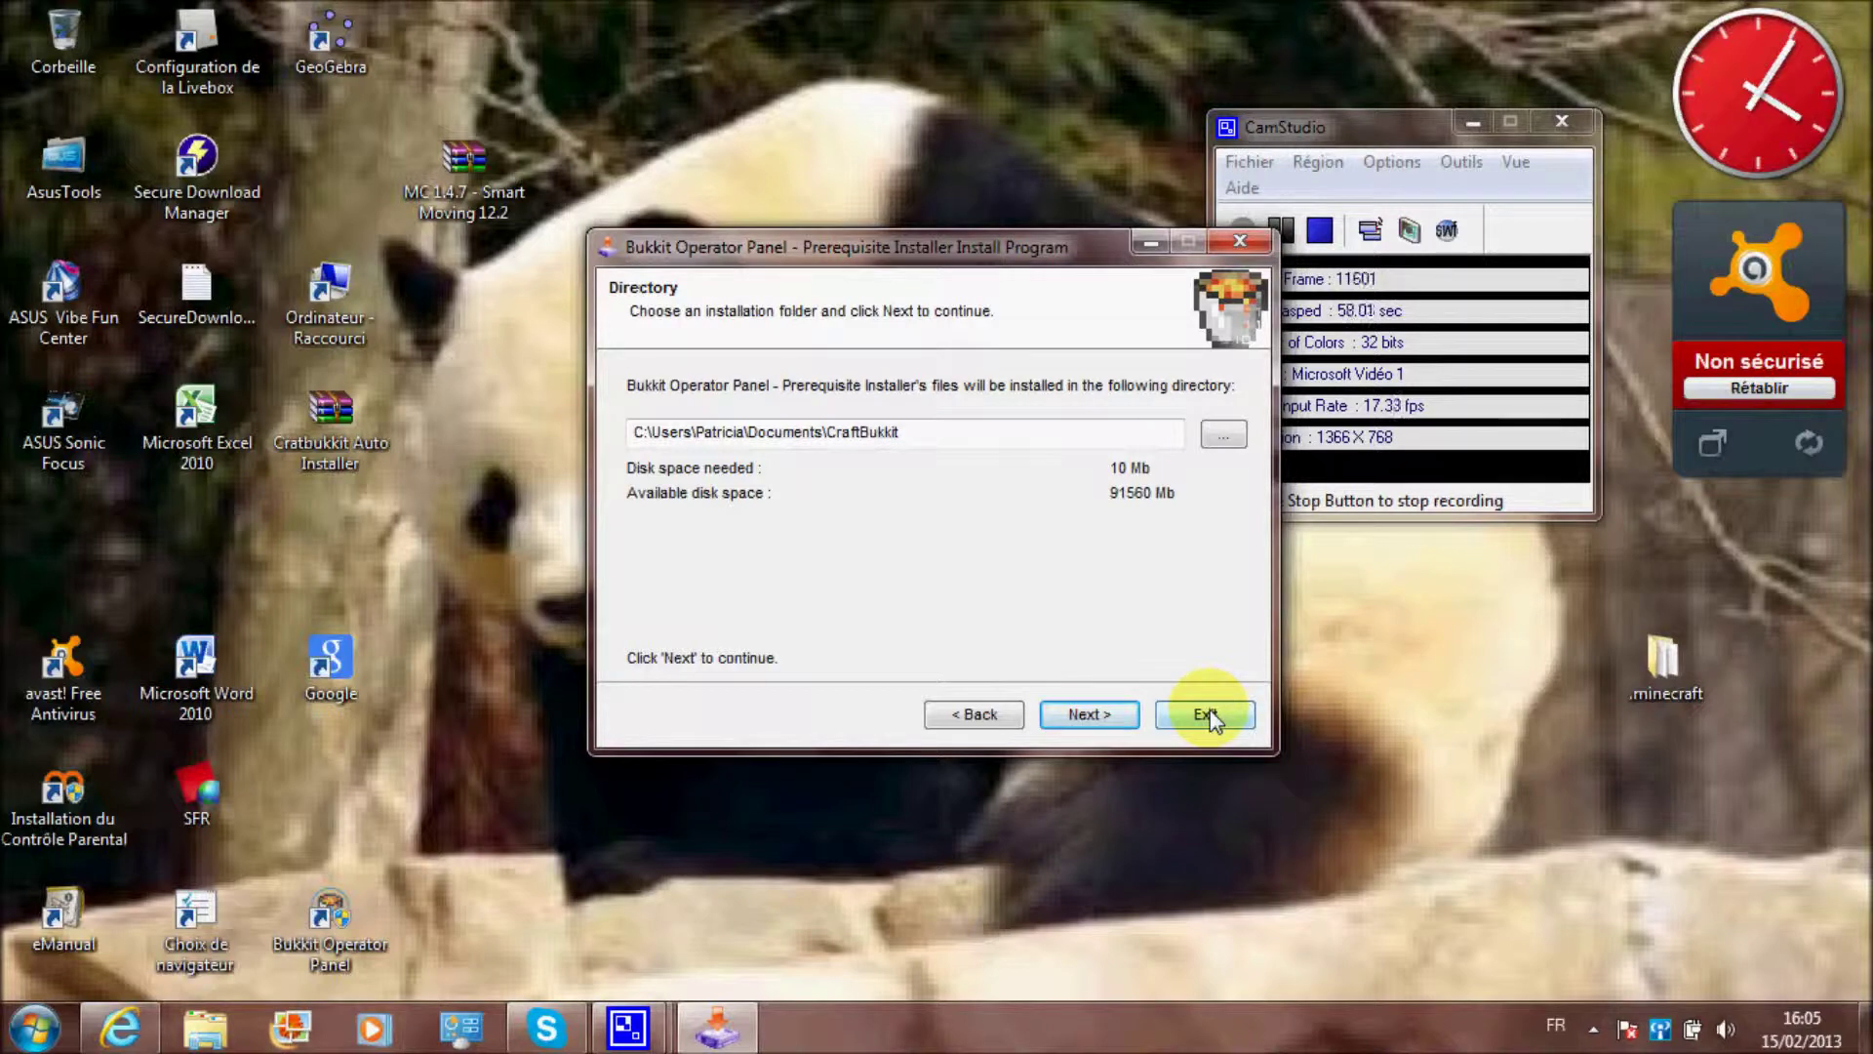
drag(1042, 239, 911, 137)
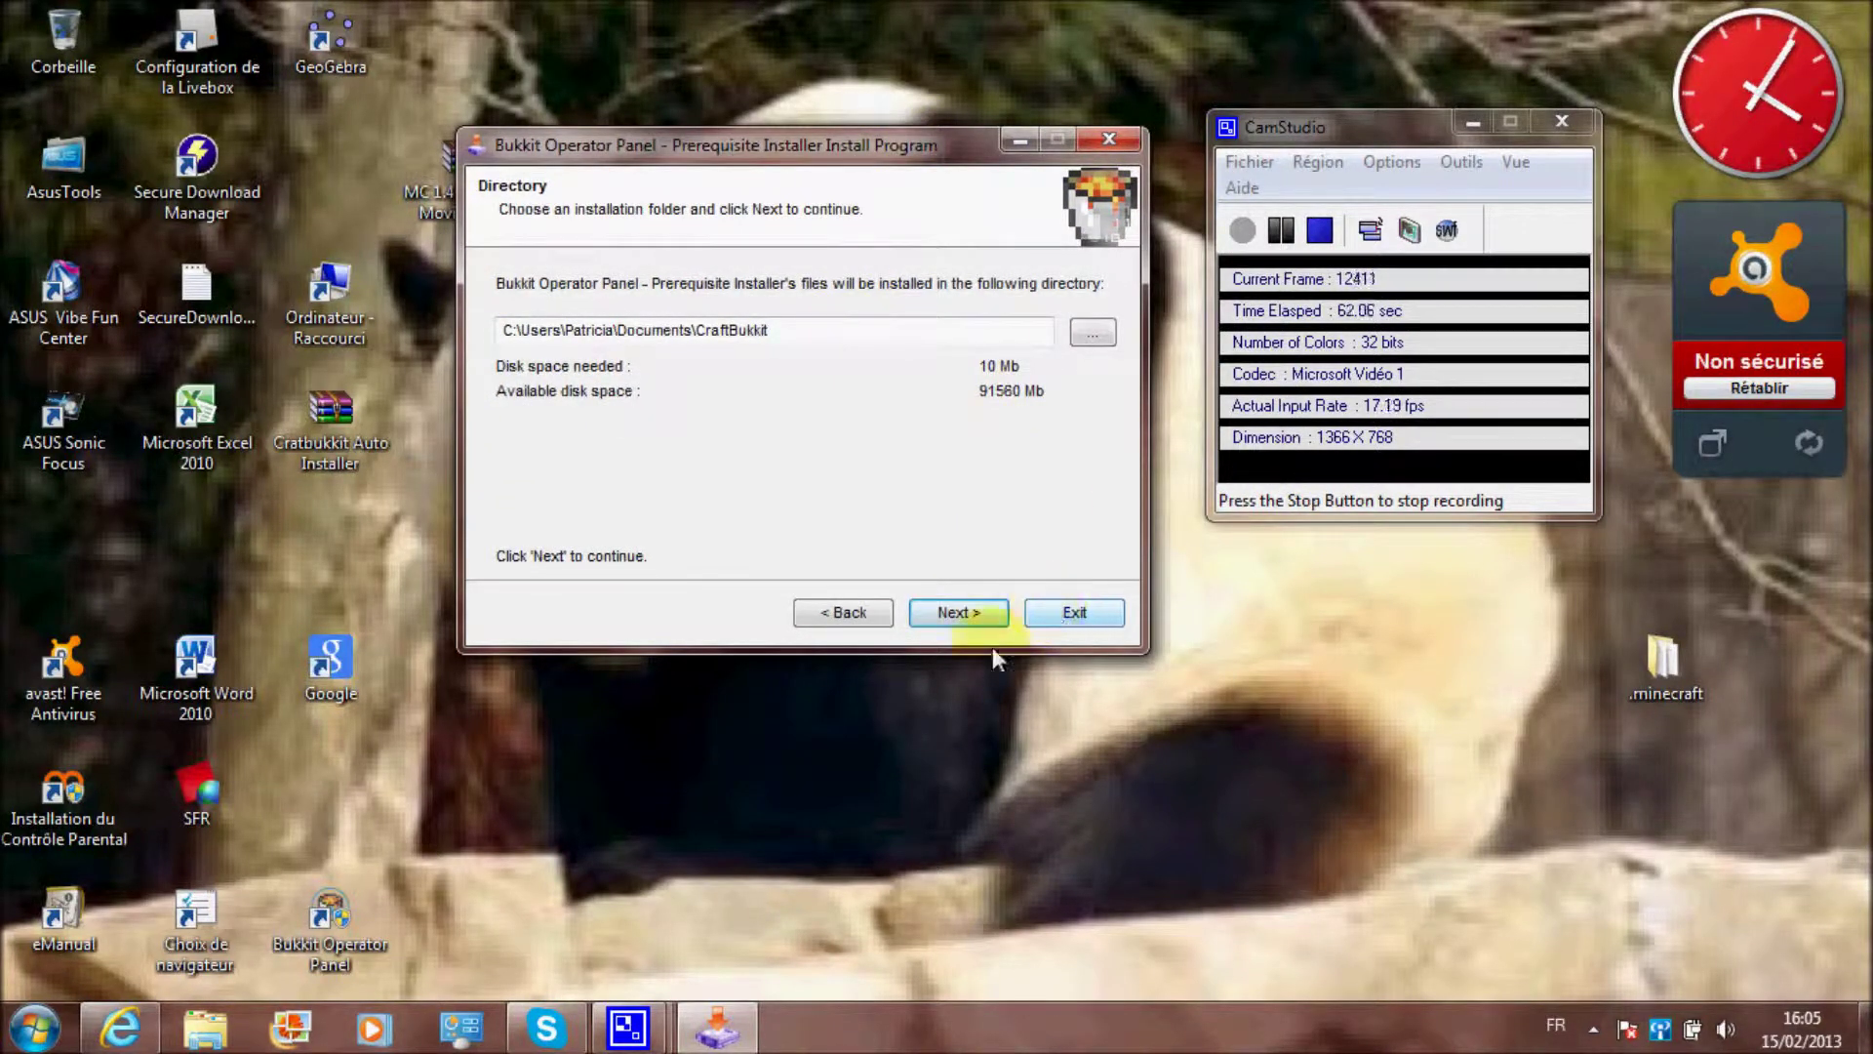
Exit the installer unfinished, confirming Oui and acknowledging the incomplete-install notice
click(1068, 612)
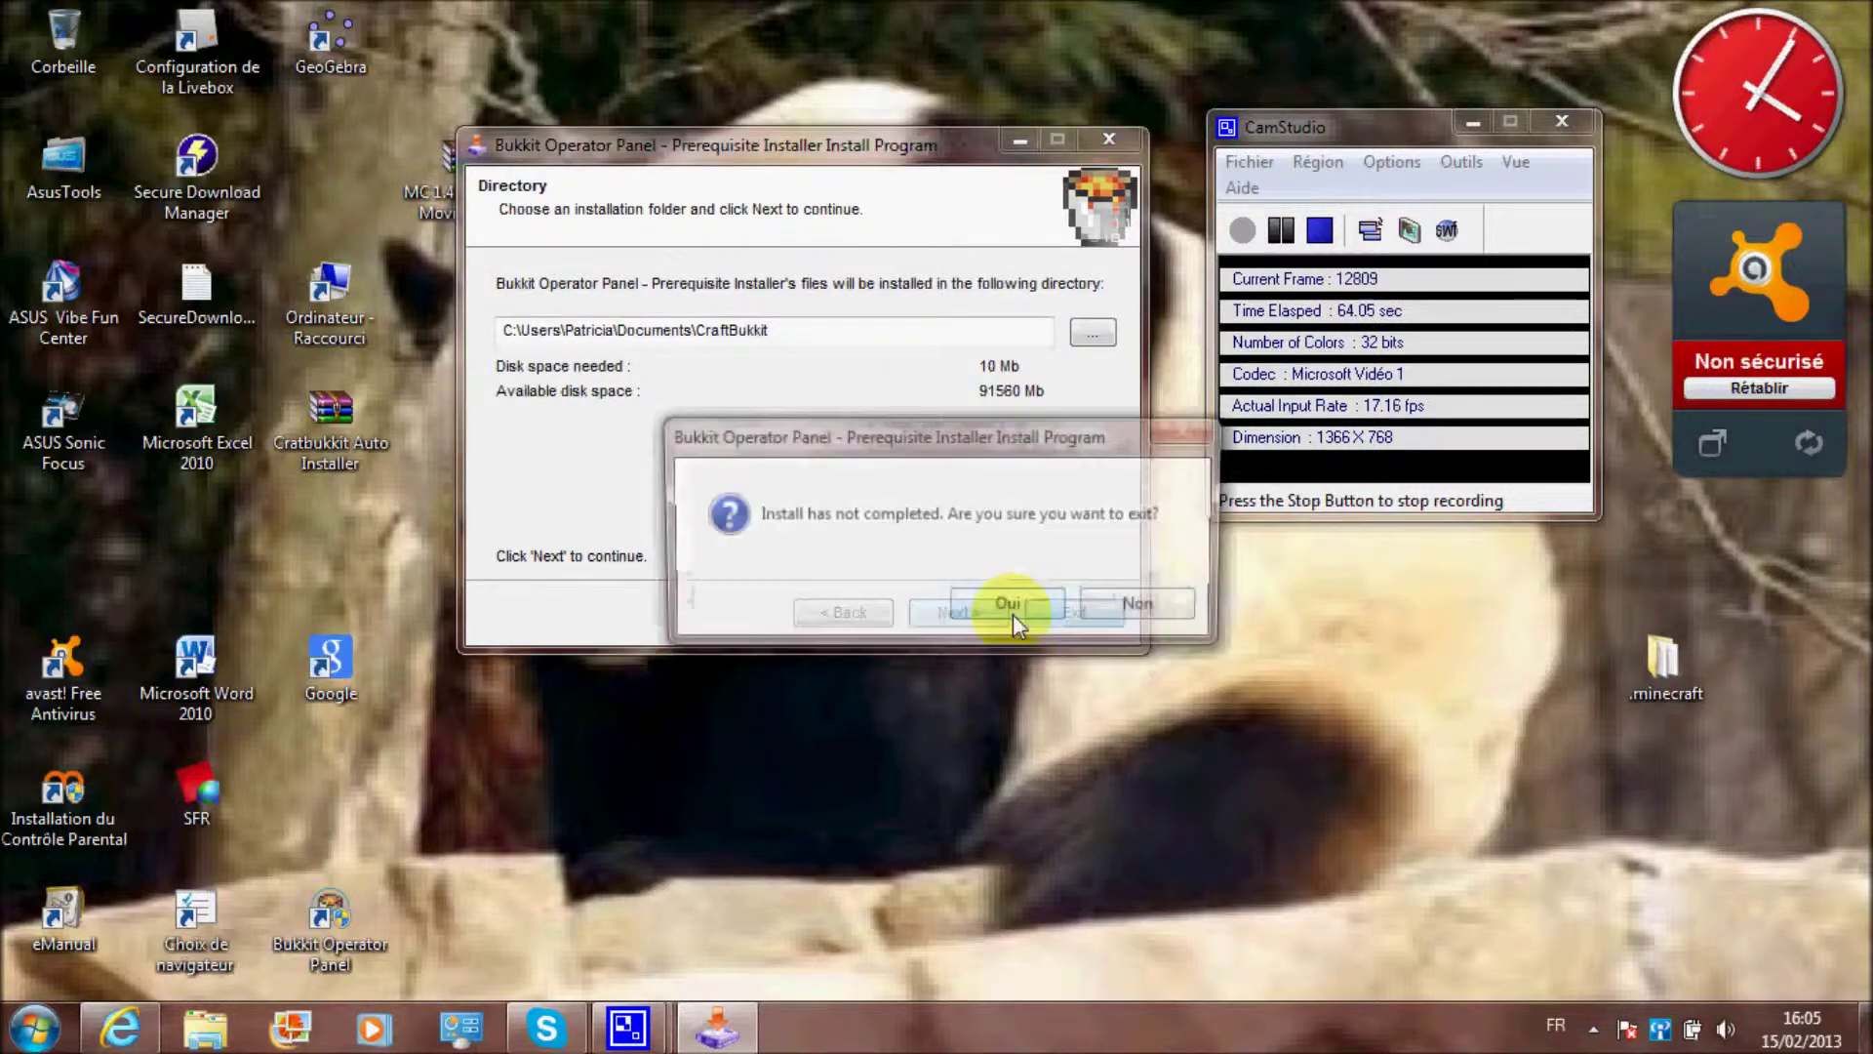
click(1059, 606)
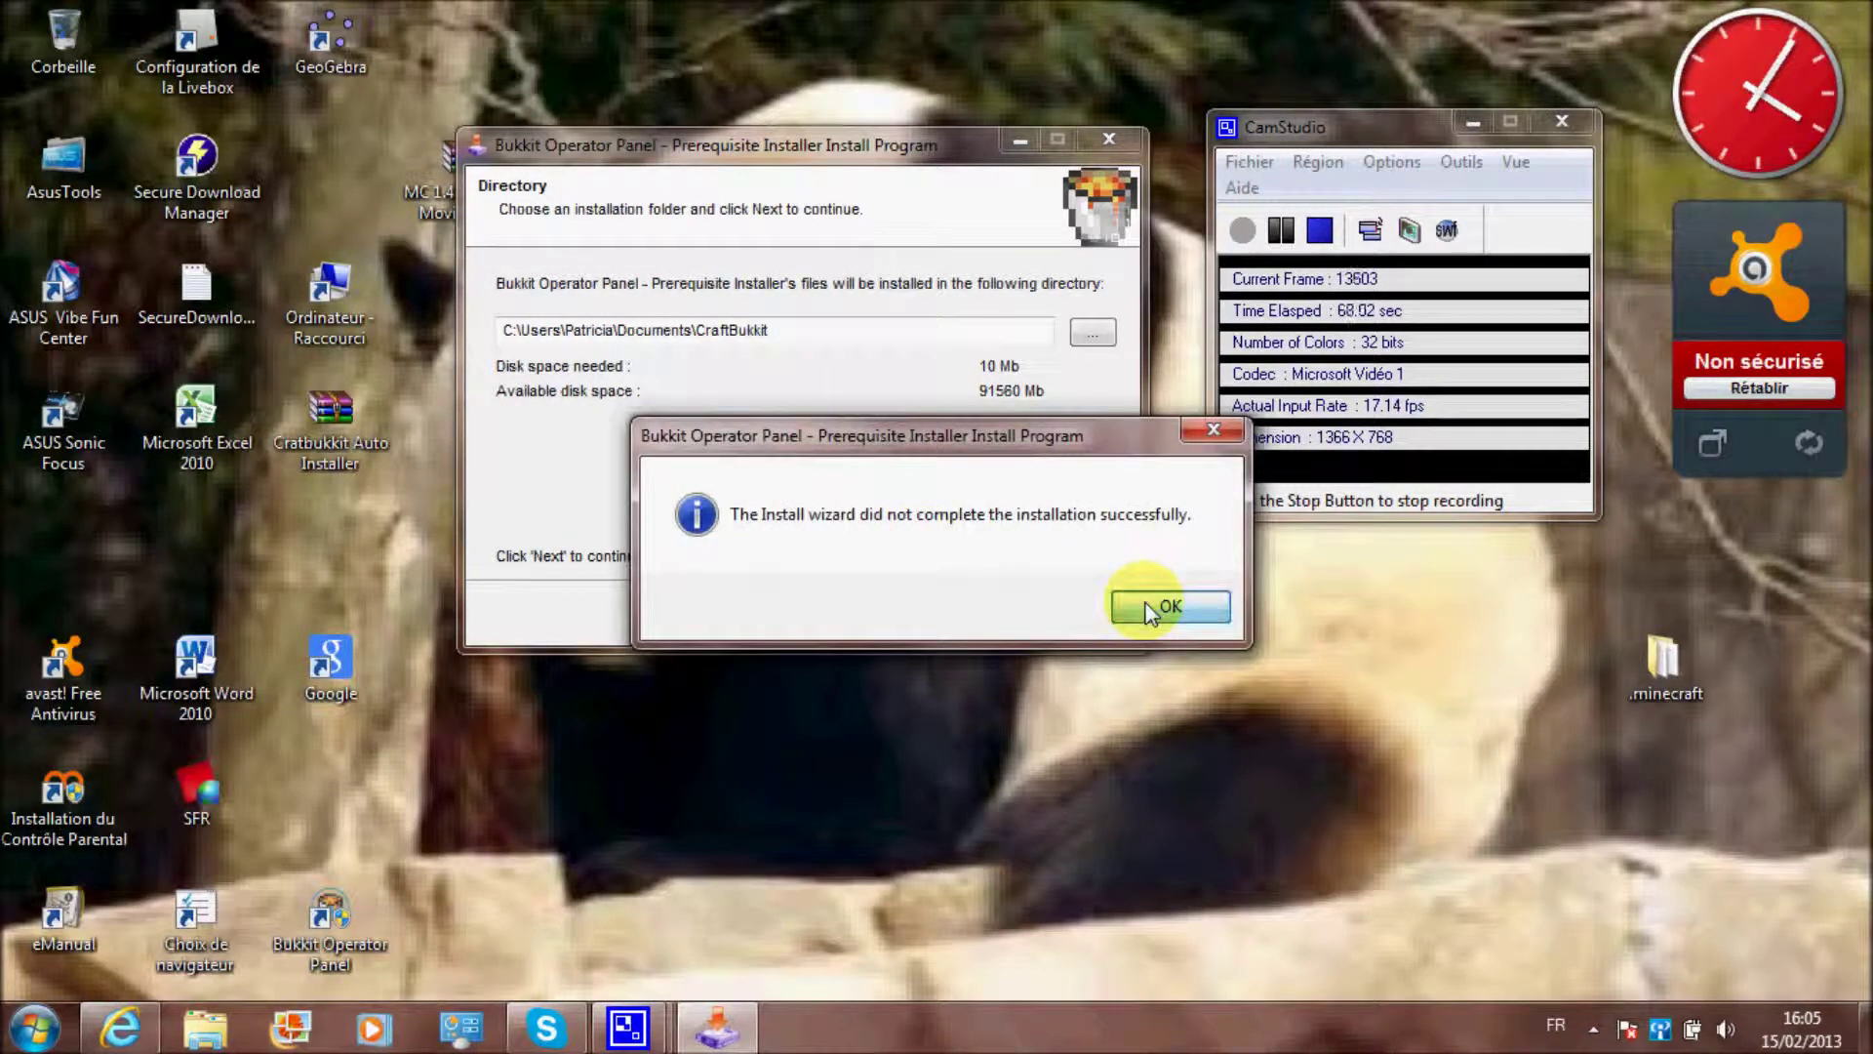
click(1171, 606)
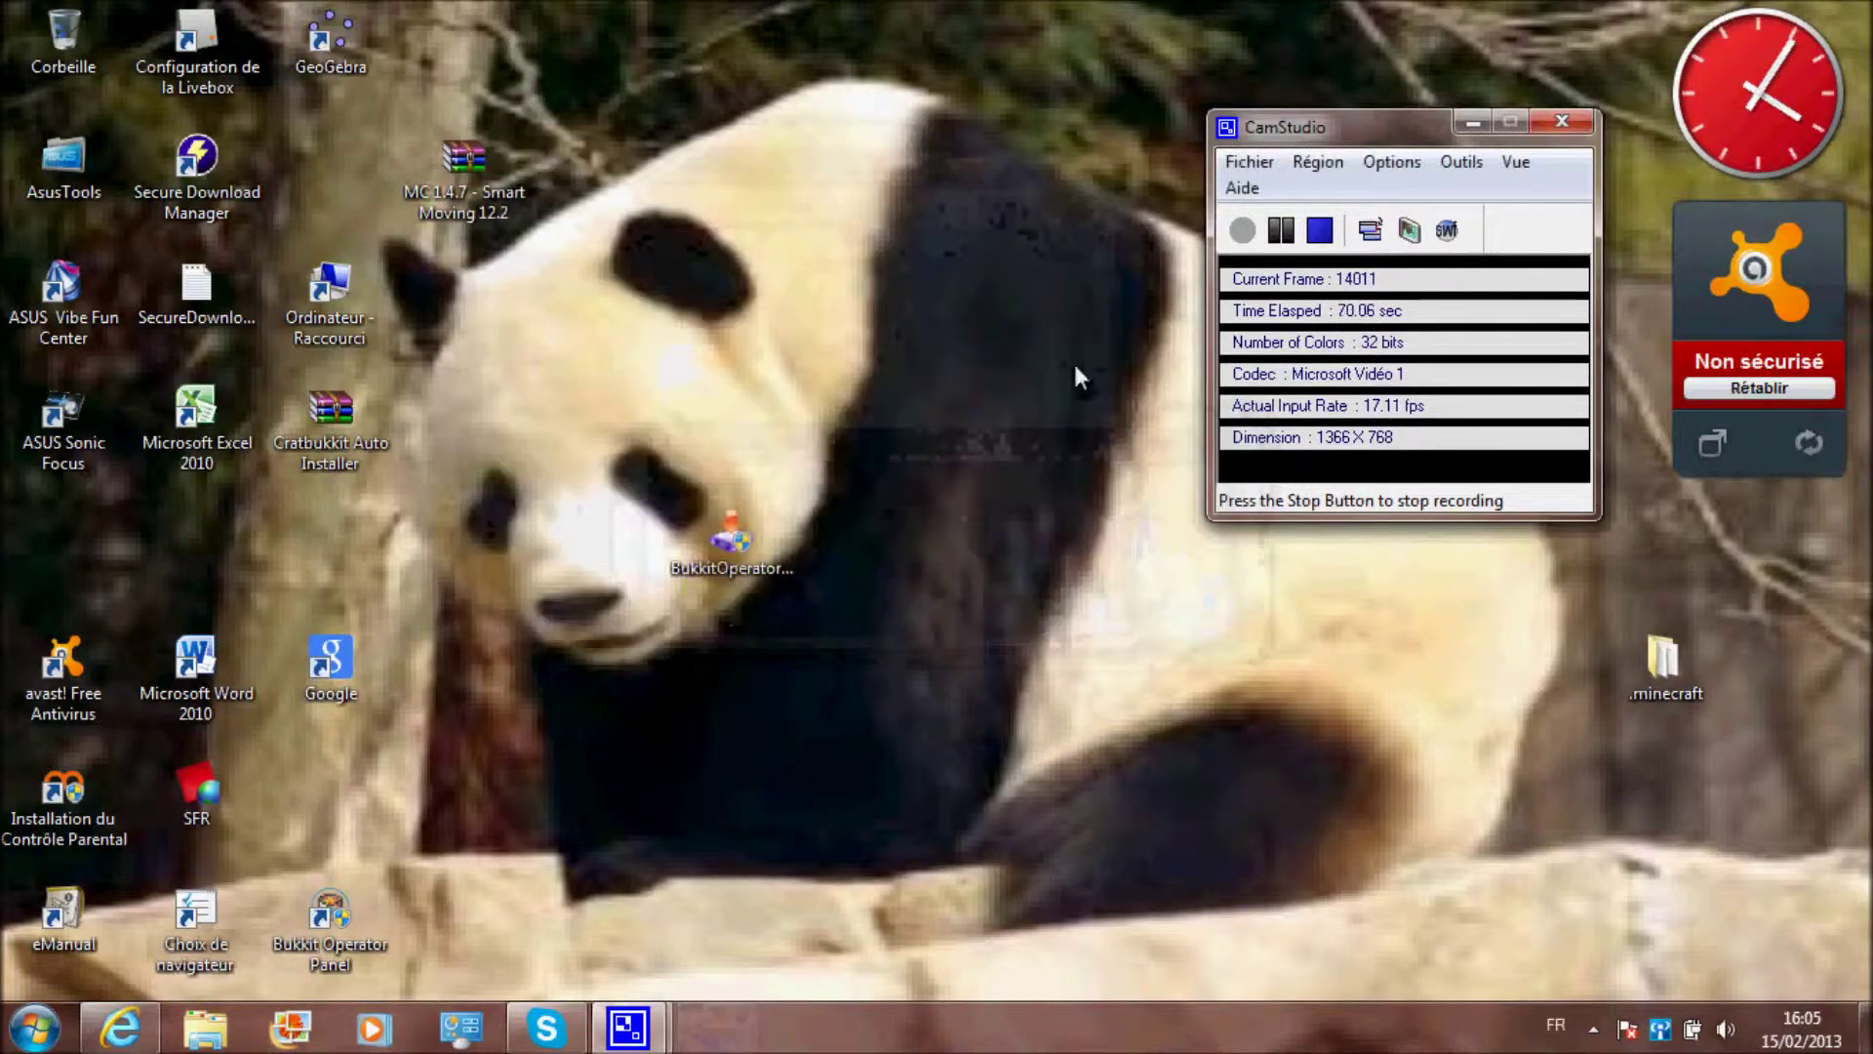
drag(722, 551, 464, 561)
Launch the Bukkit Operator Panel, continuing past the .NET error
drag(329, 911, 876, 318)
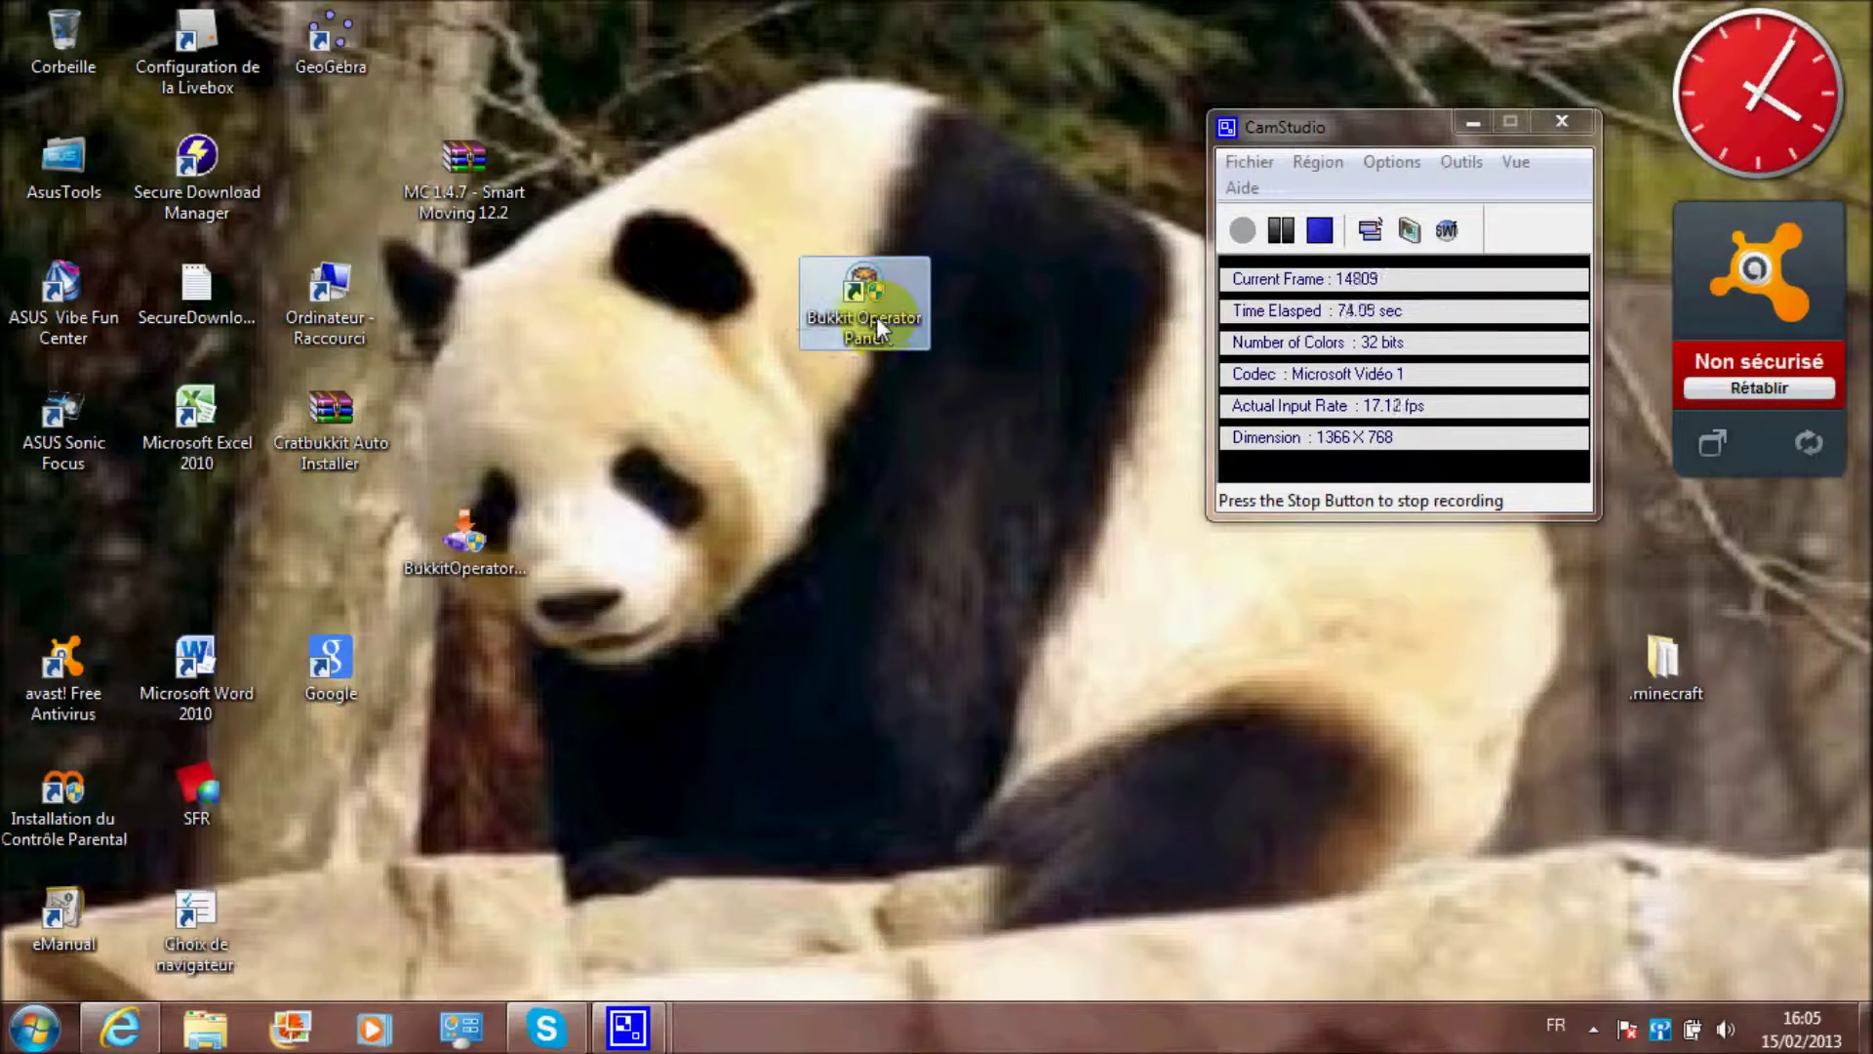
click(1046, 583)
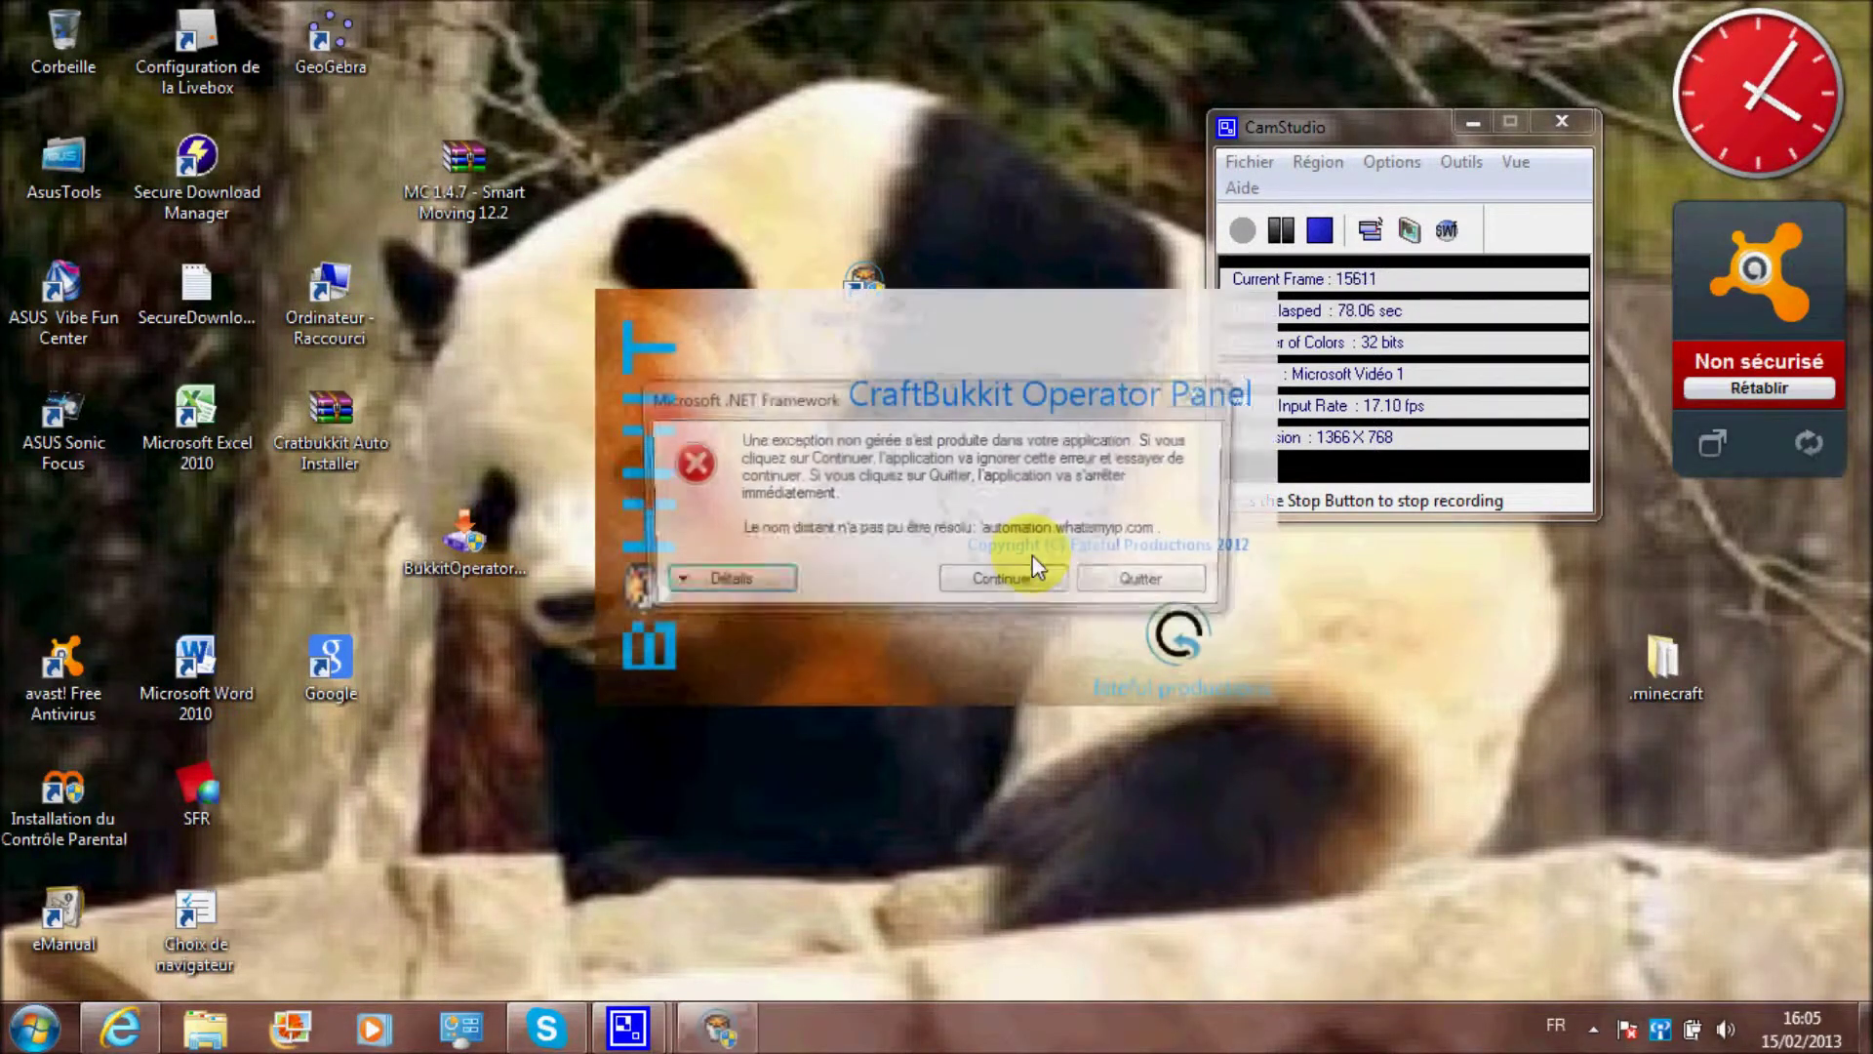
click(1003, 582)
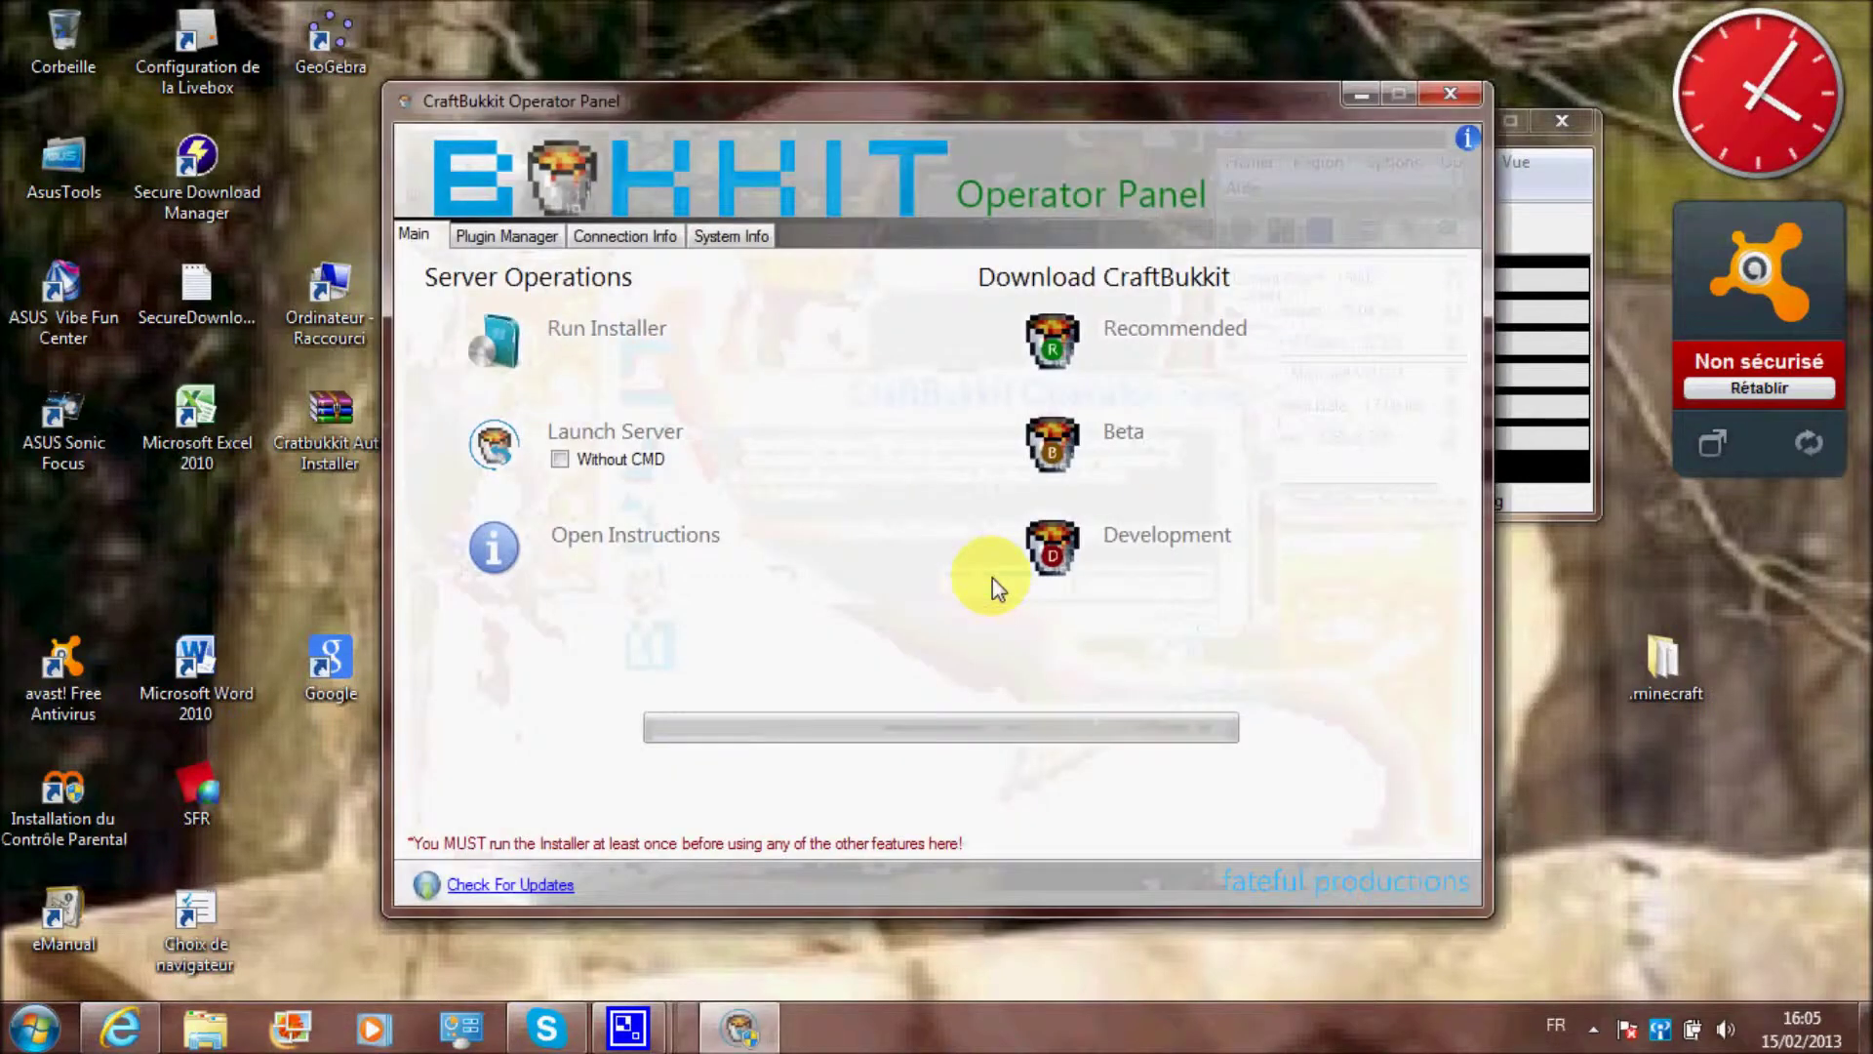
Start CraftBukkit Setup, accept the license, then cancel it at the destination step
click(639, 332)
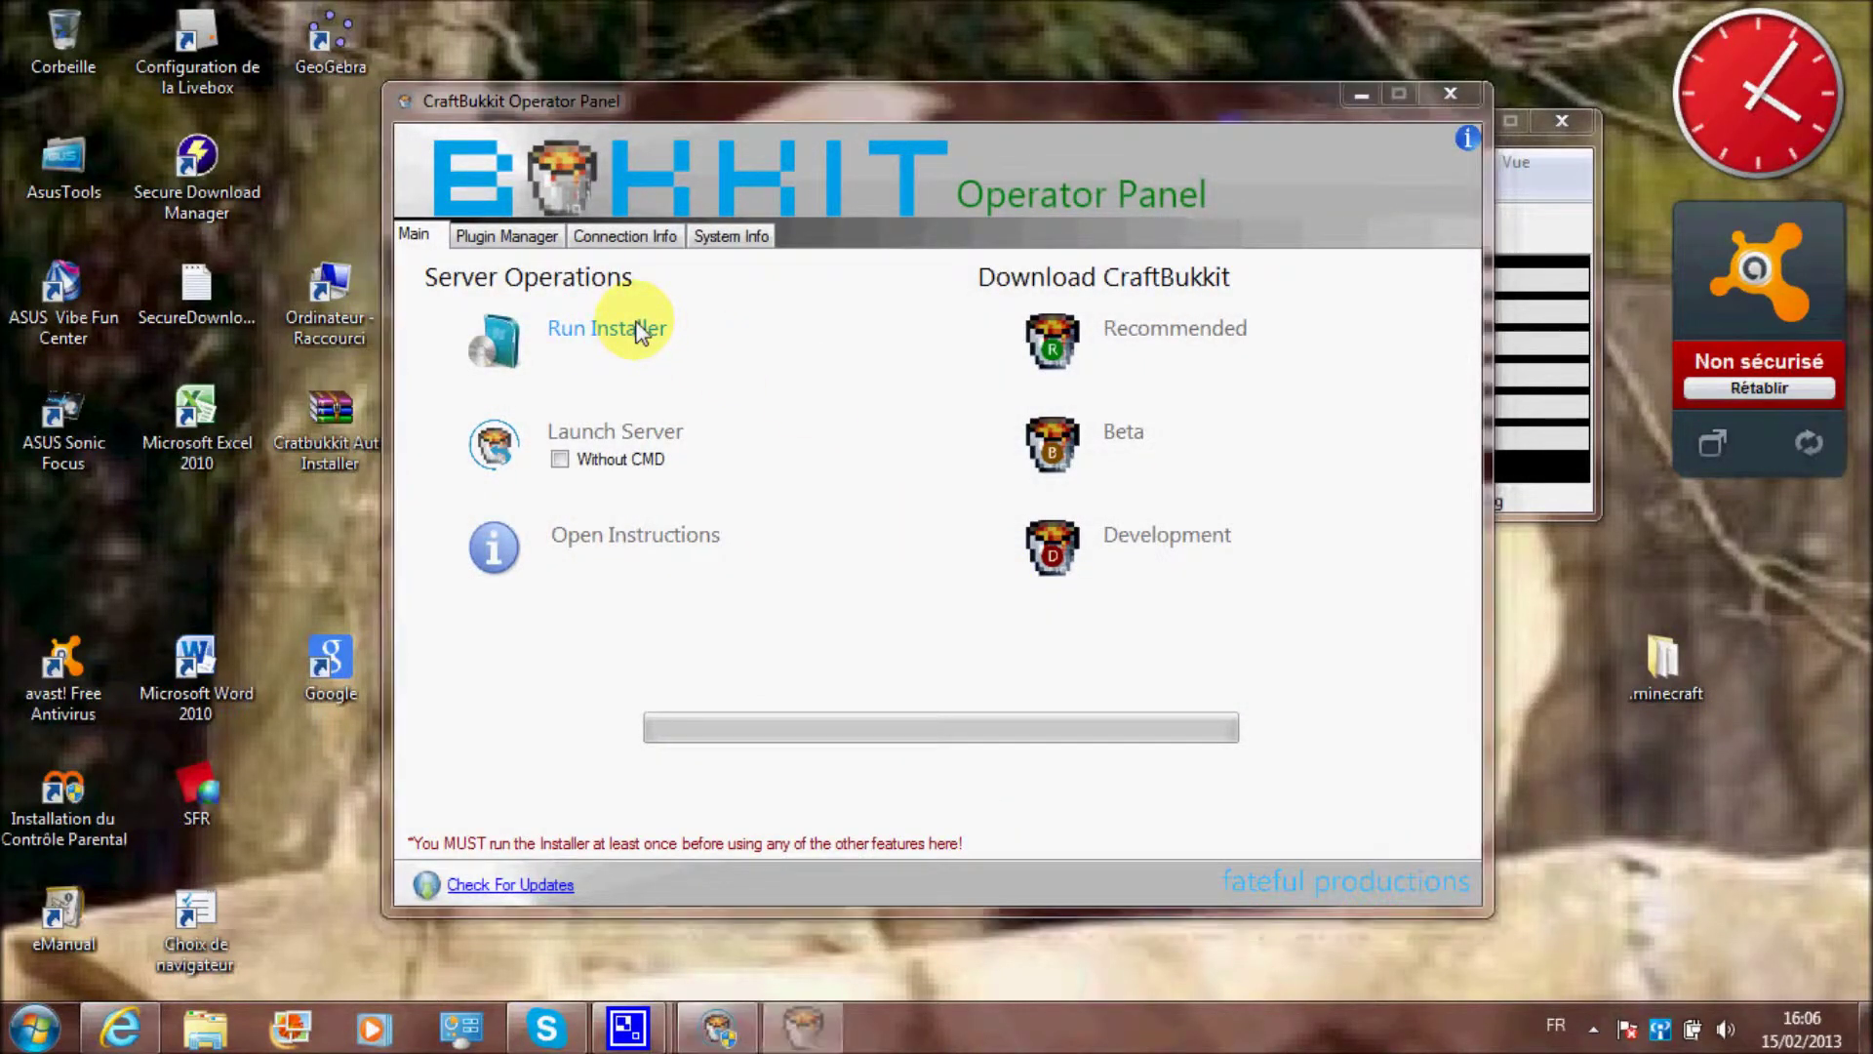
click(1069, 733)
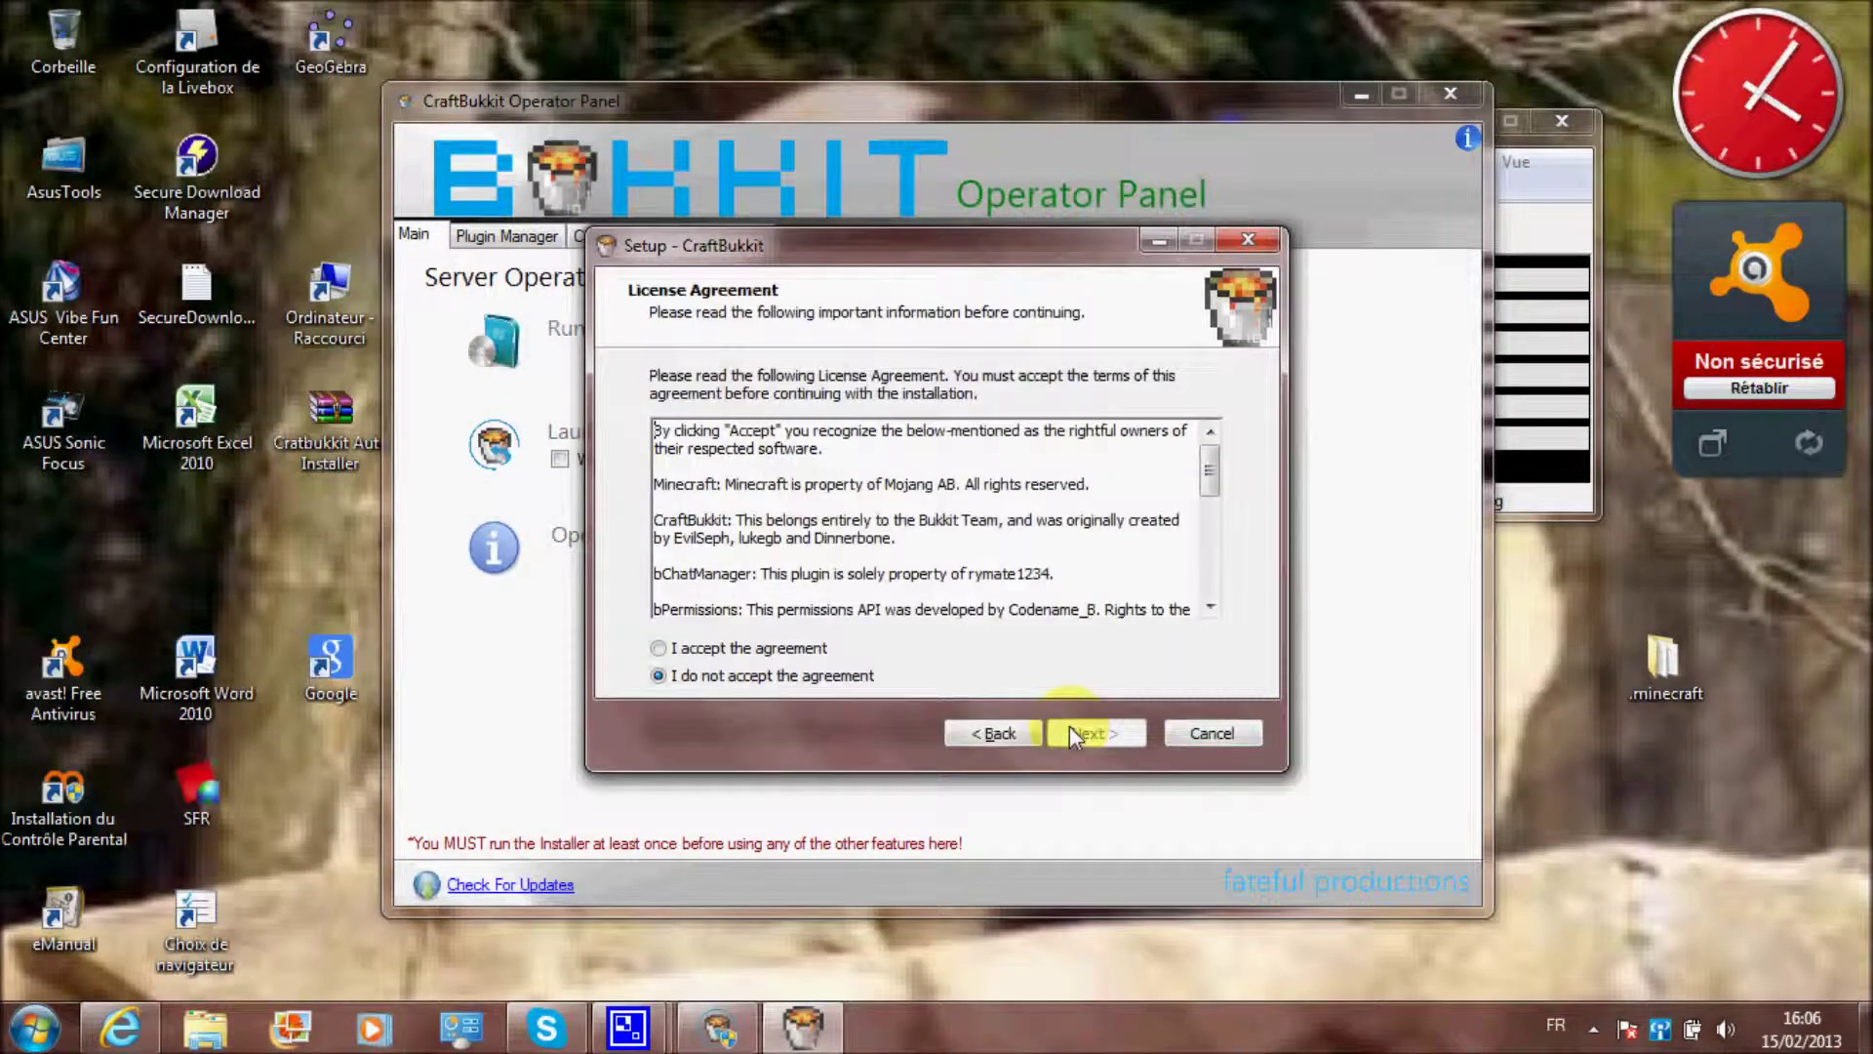
click(673, 647)
click(1086, 724)
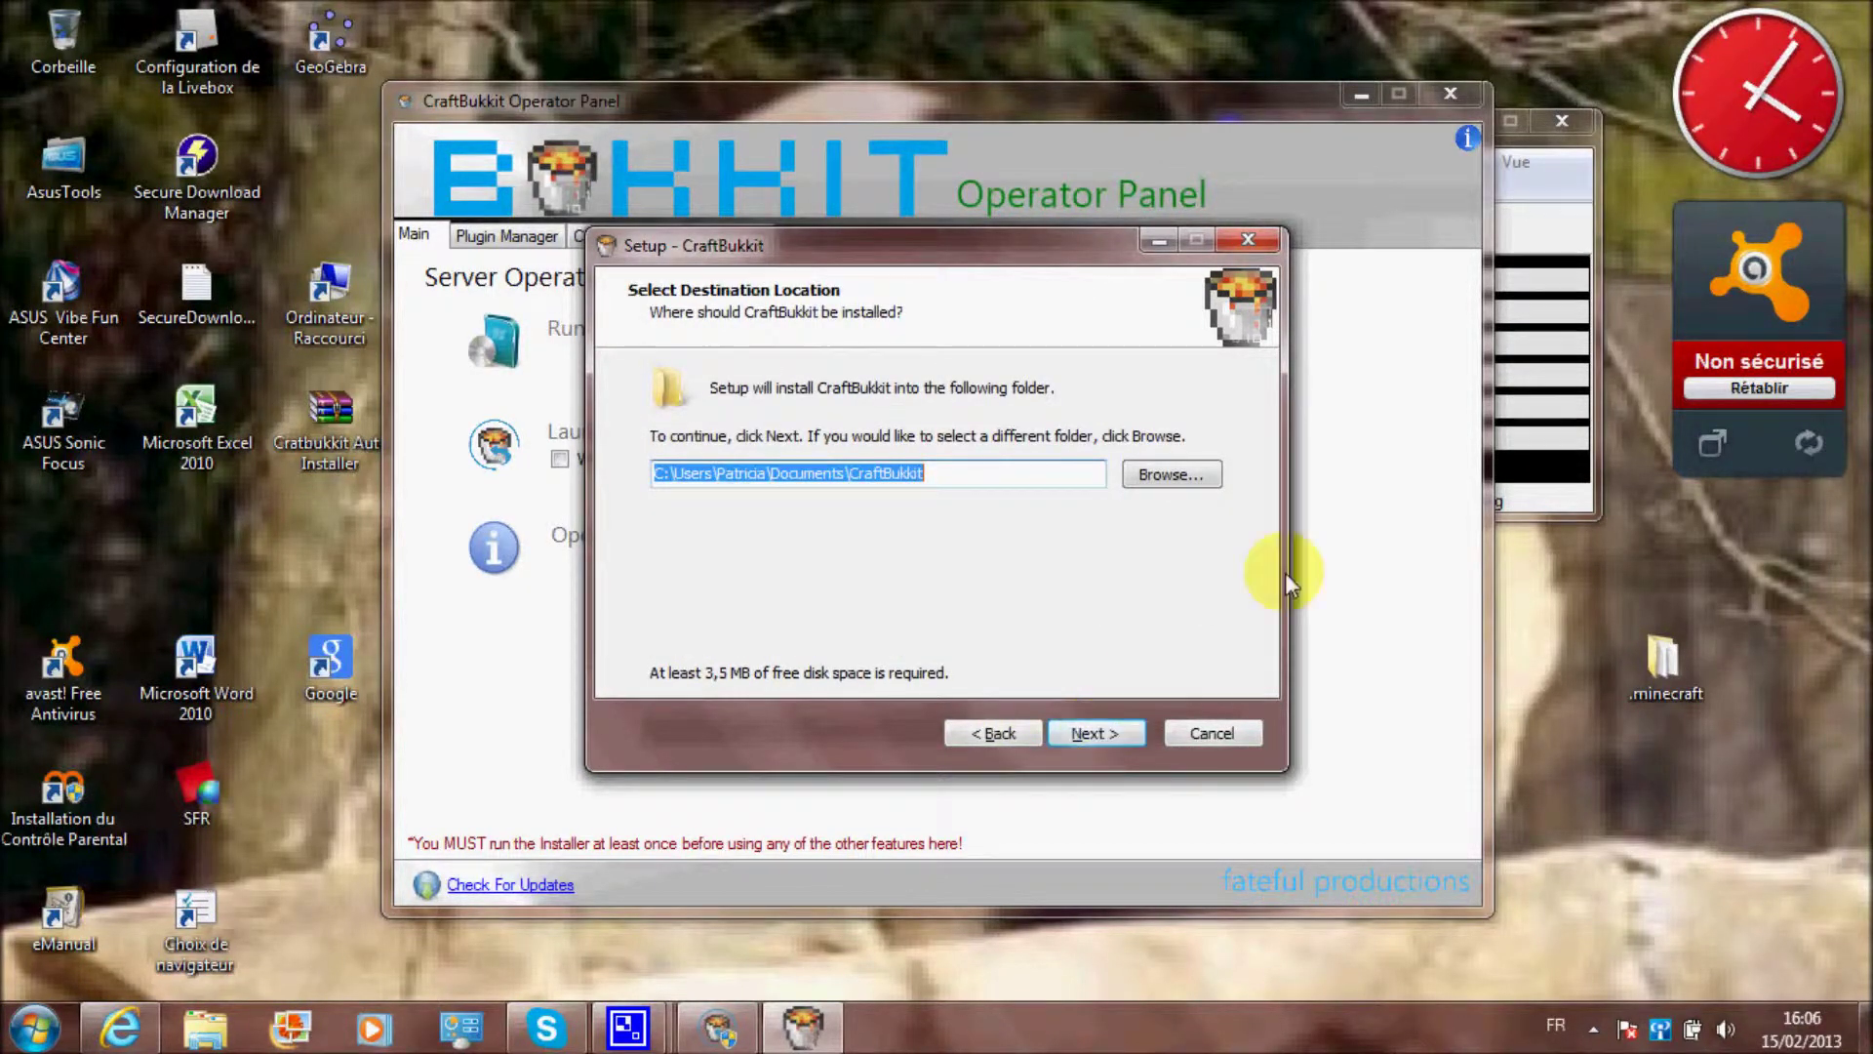
click(1243, 242)
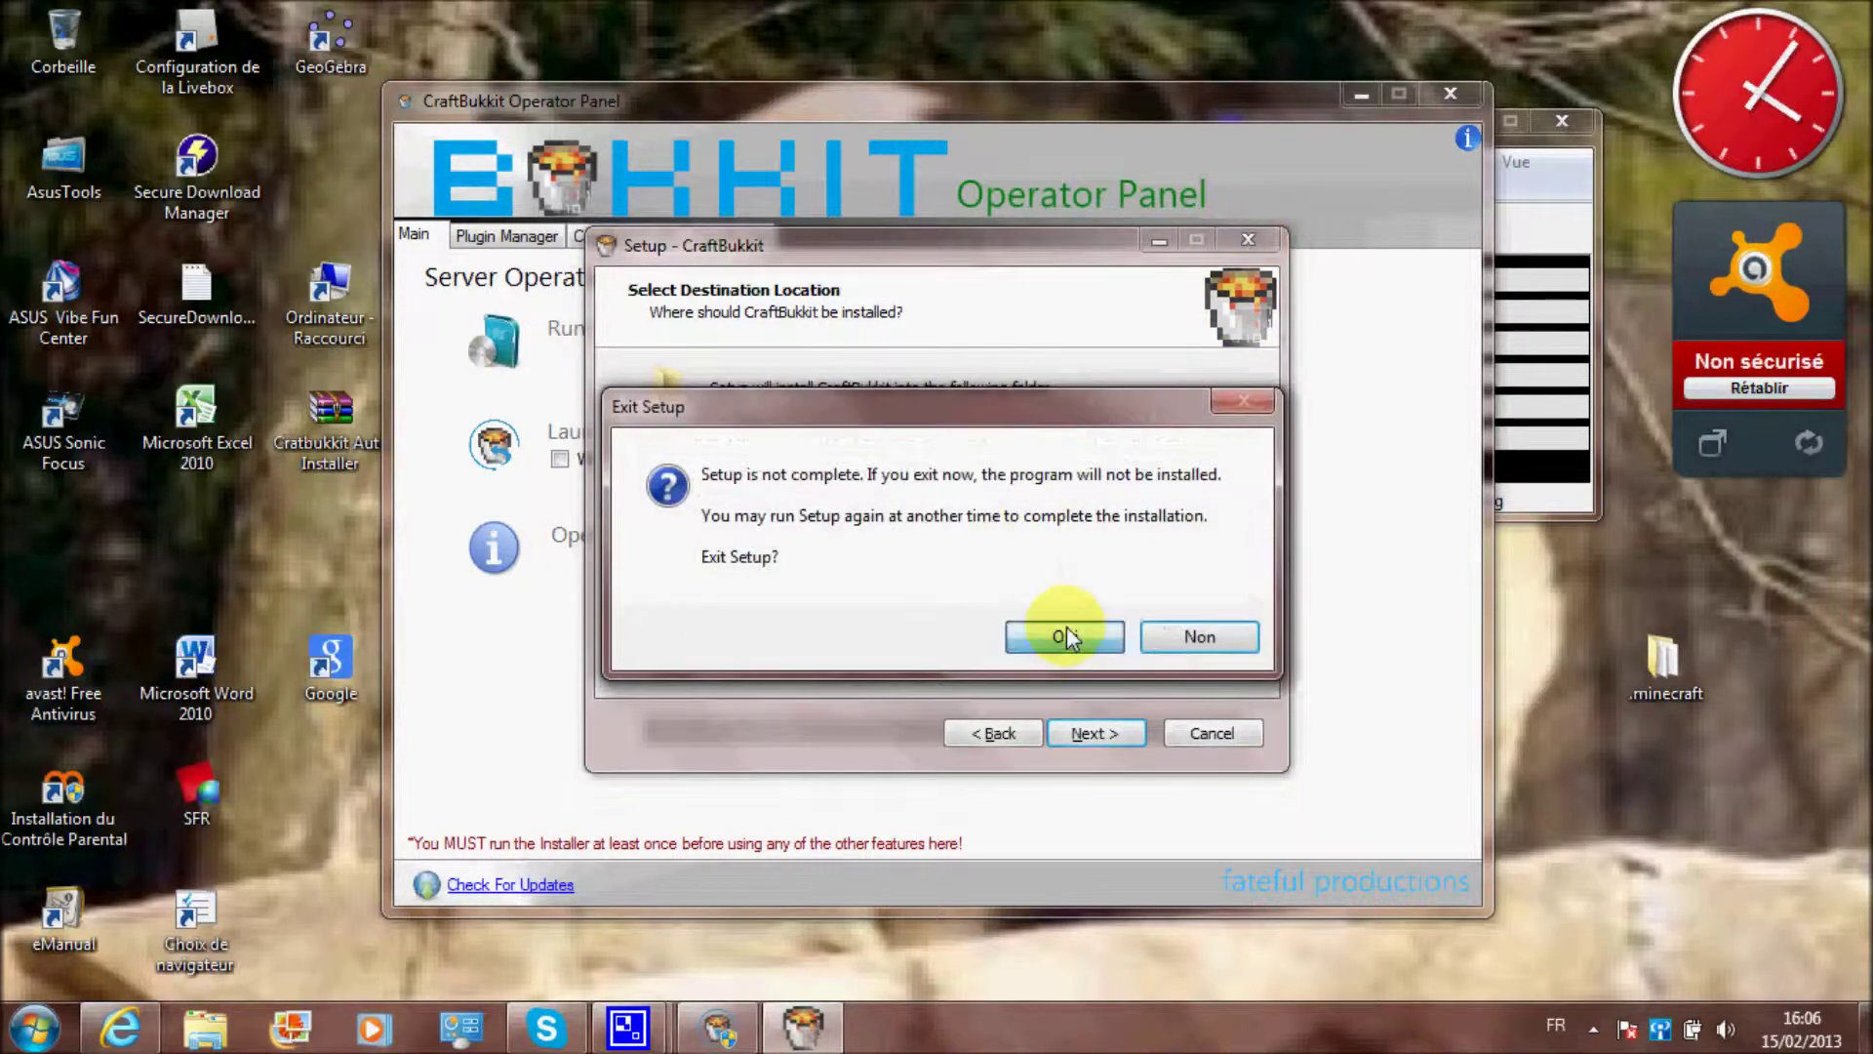
click(1068, 635)
Delete the leftover prerequisites installer from the desktop and restore the Operator Panel's Main page
click(1359, 94)
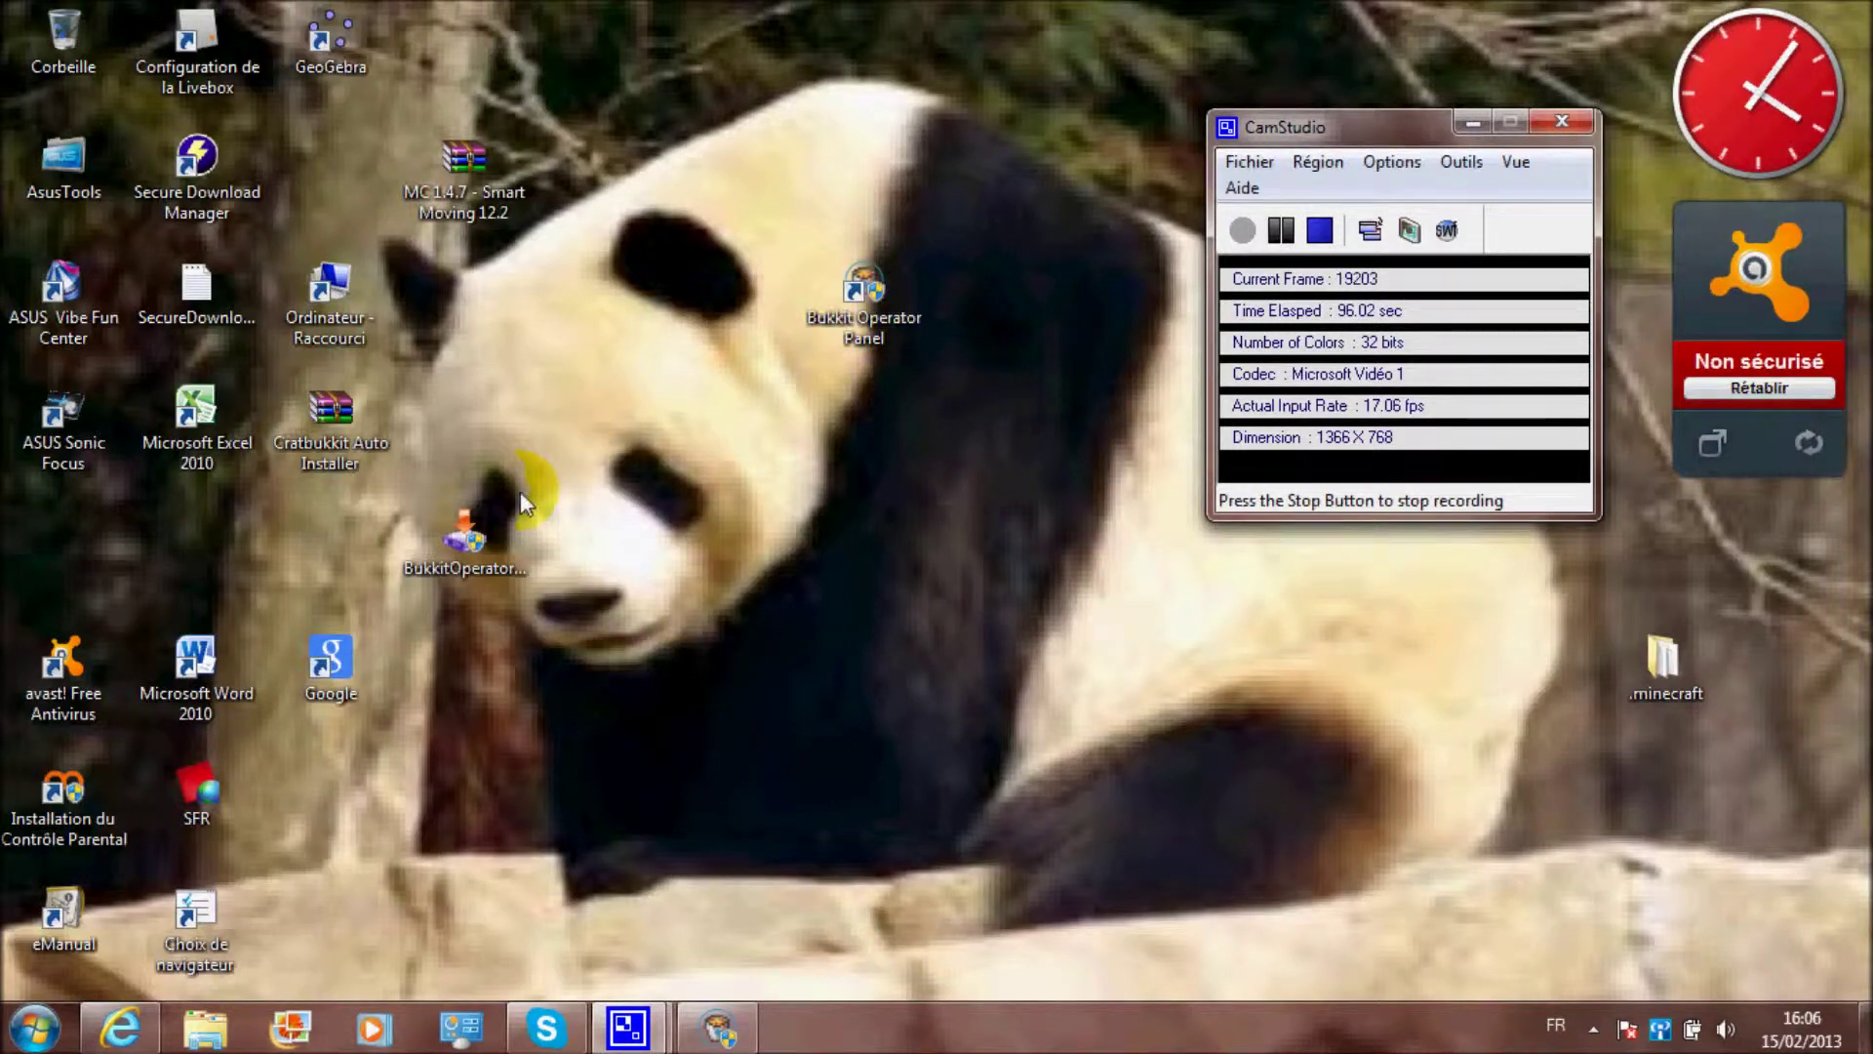
click(477, 548)
key(Delete)
click(871, 314)
drag(871, 314, 898, 278)
click(713, 1020)
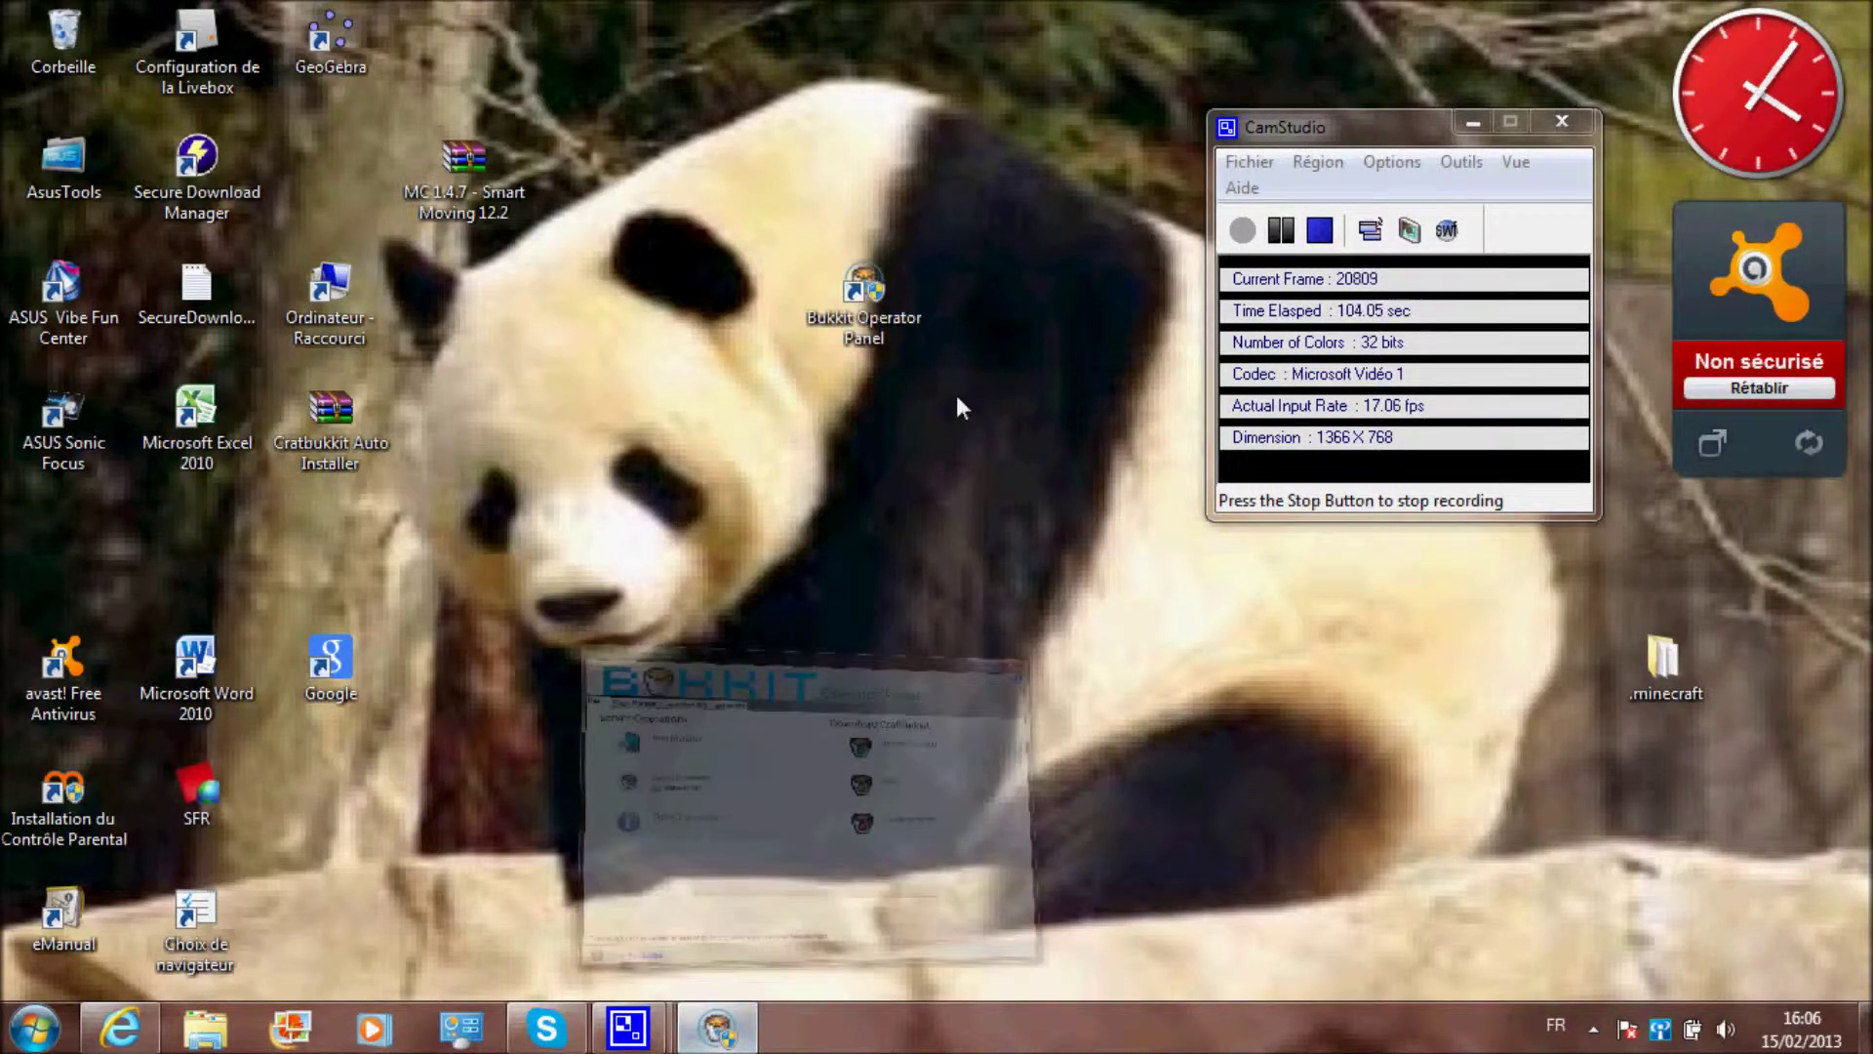
click(663, 431)
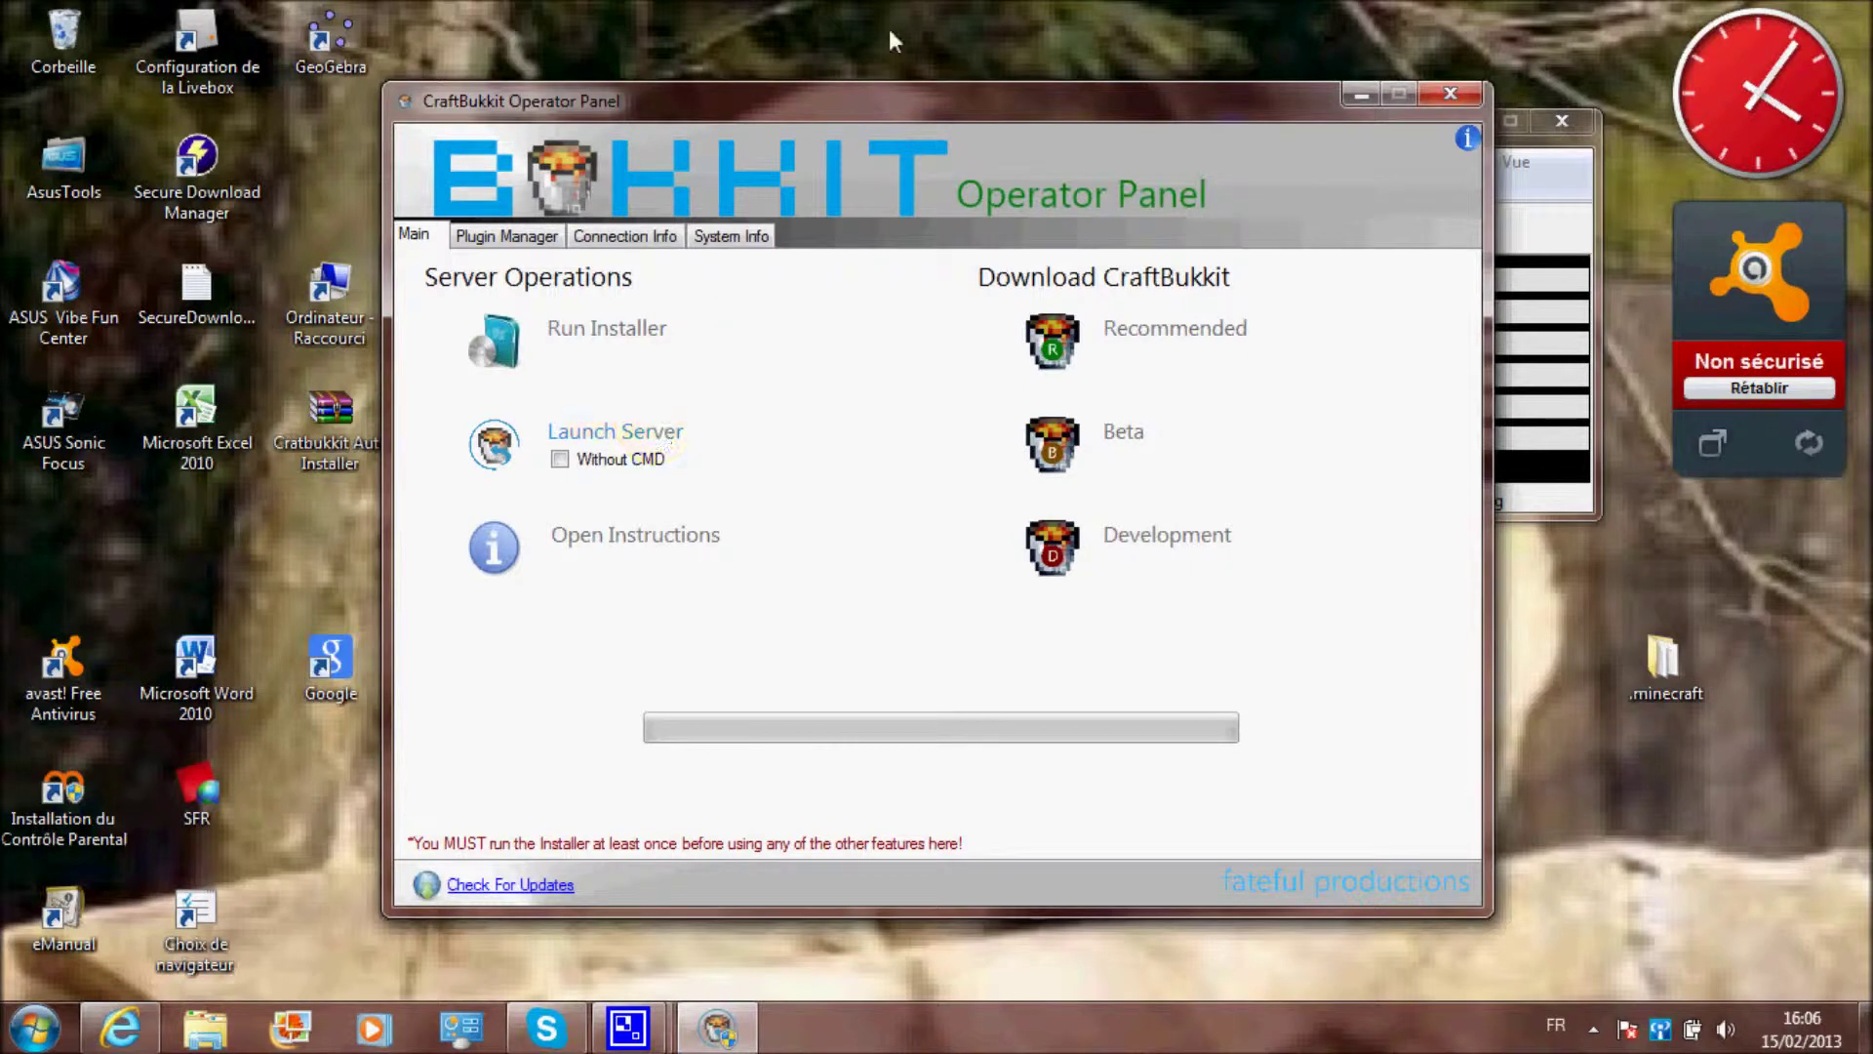
Launch the Minecraft 1.4.7 server so its console shows it starting on port 25565
click(675, 439)
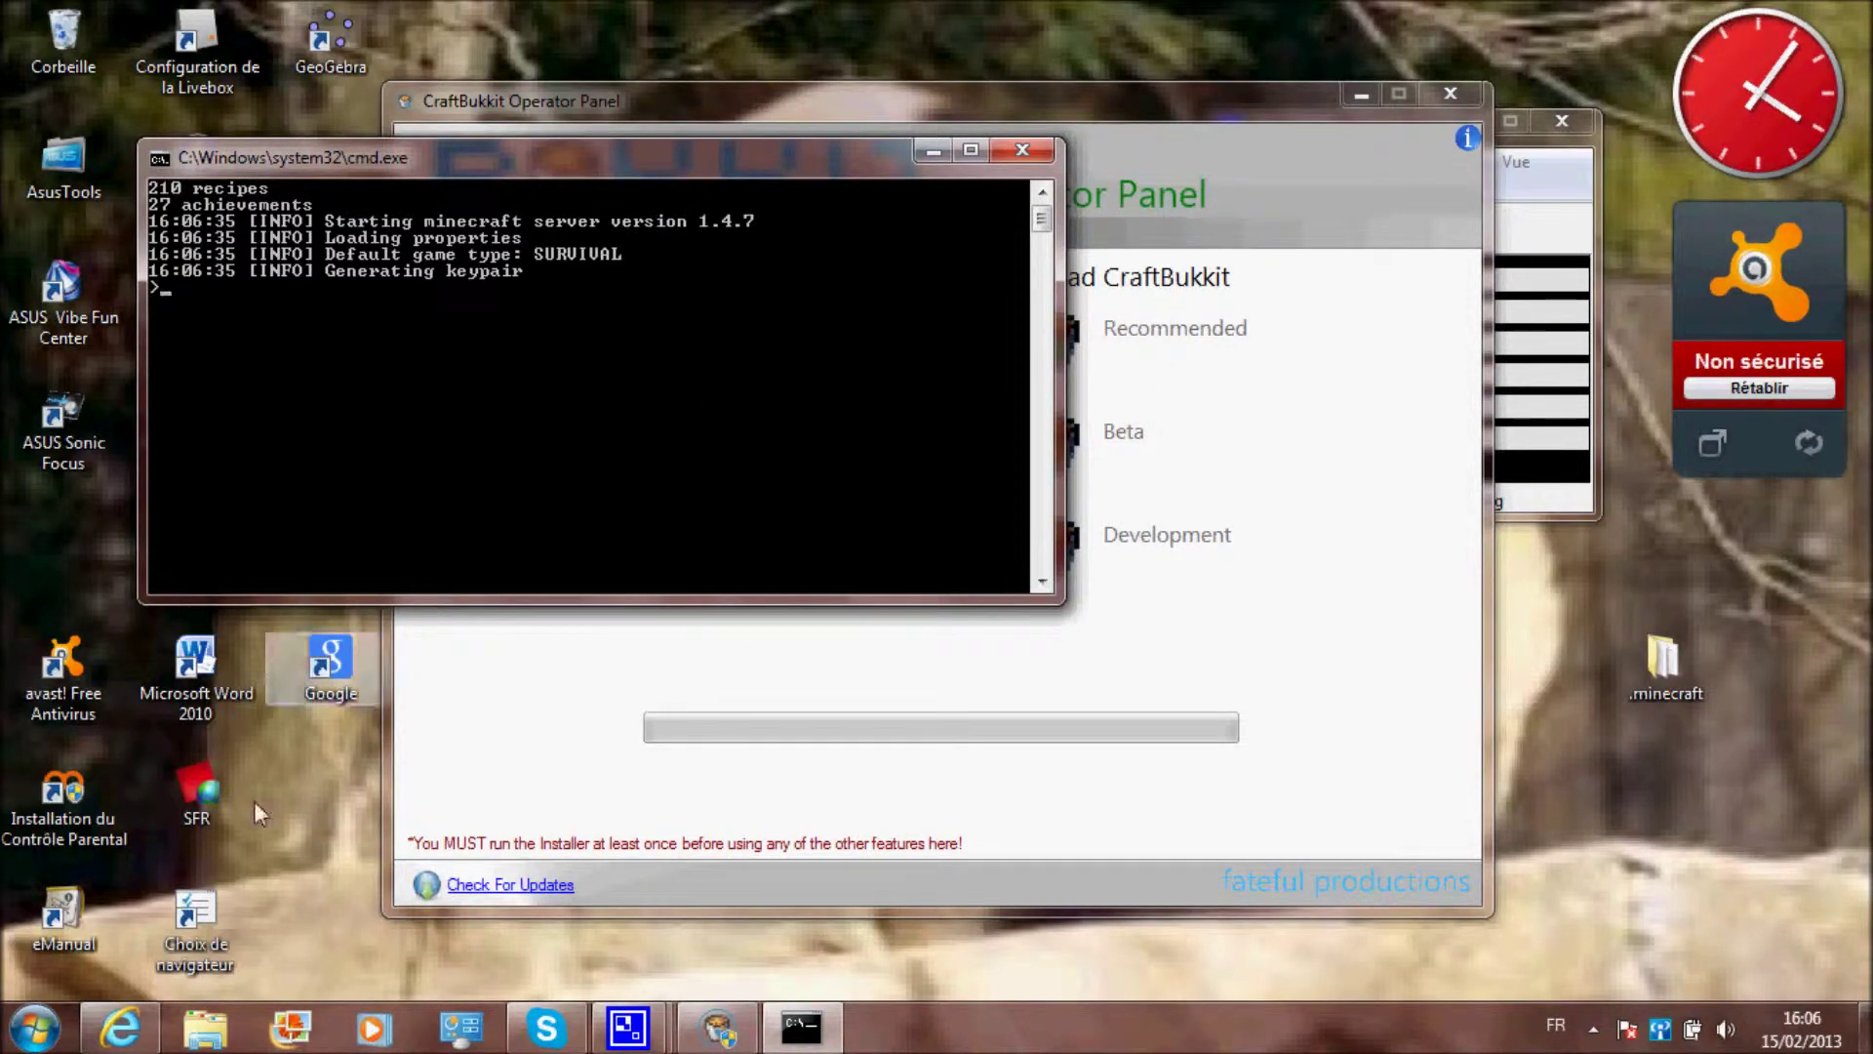
click(205, 1027)
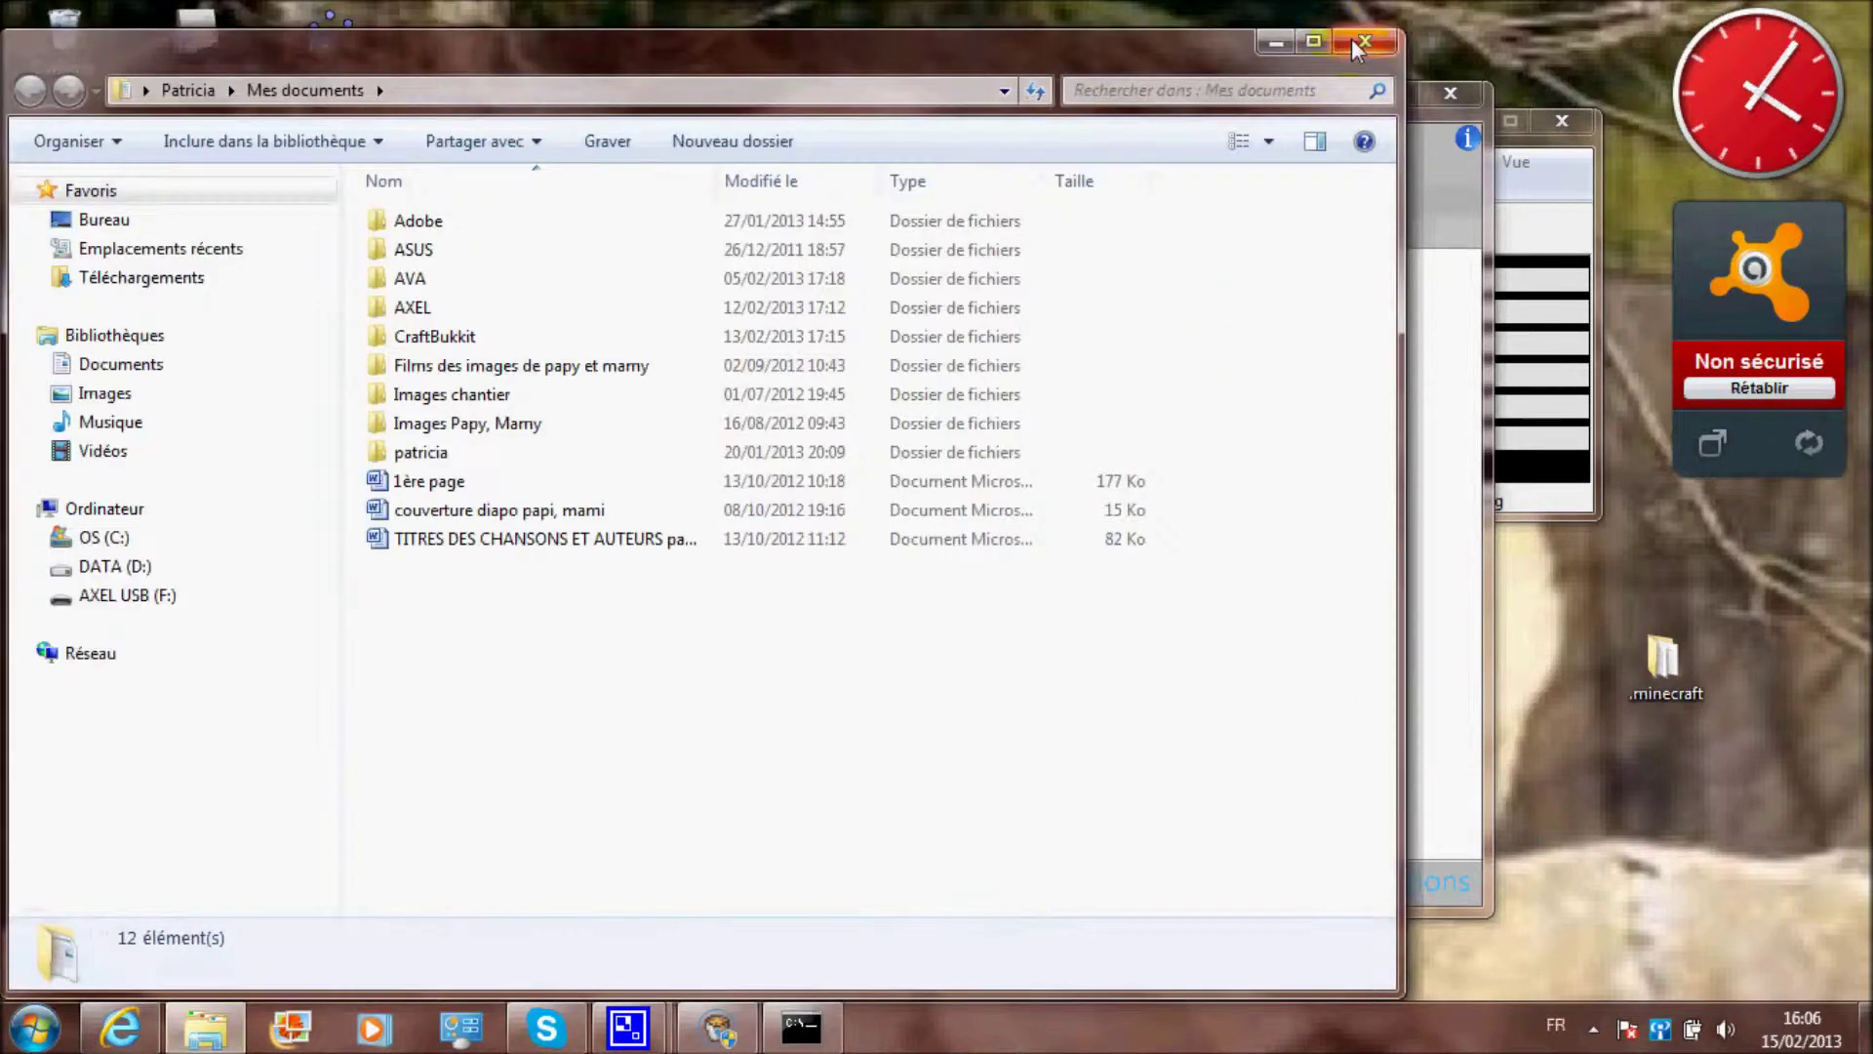
click(1363, 42)
click(34, 1027)
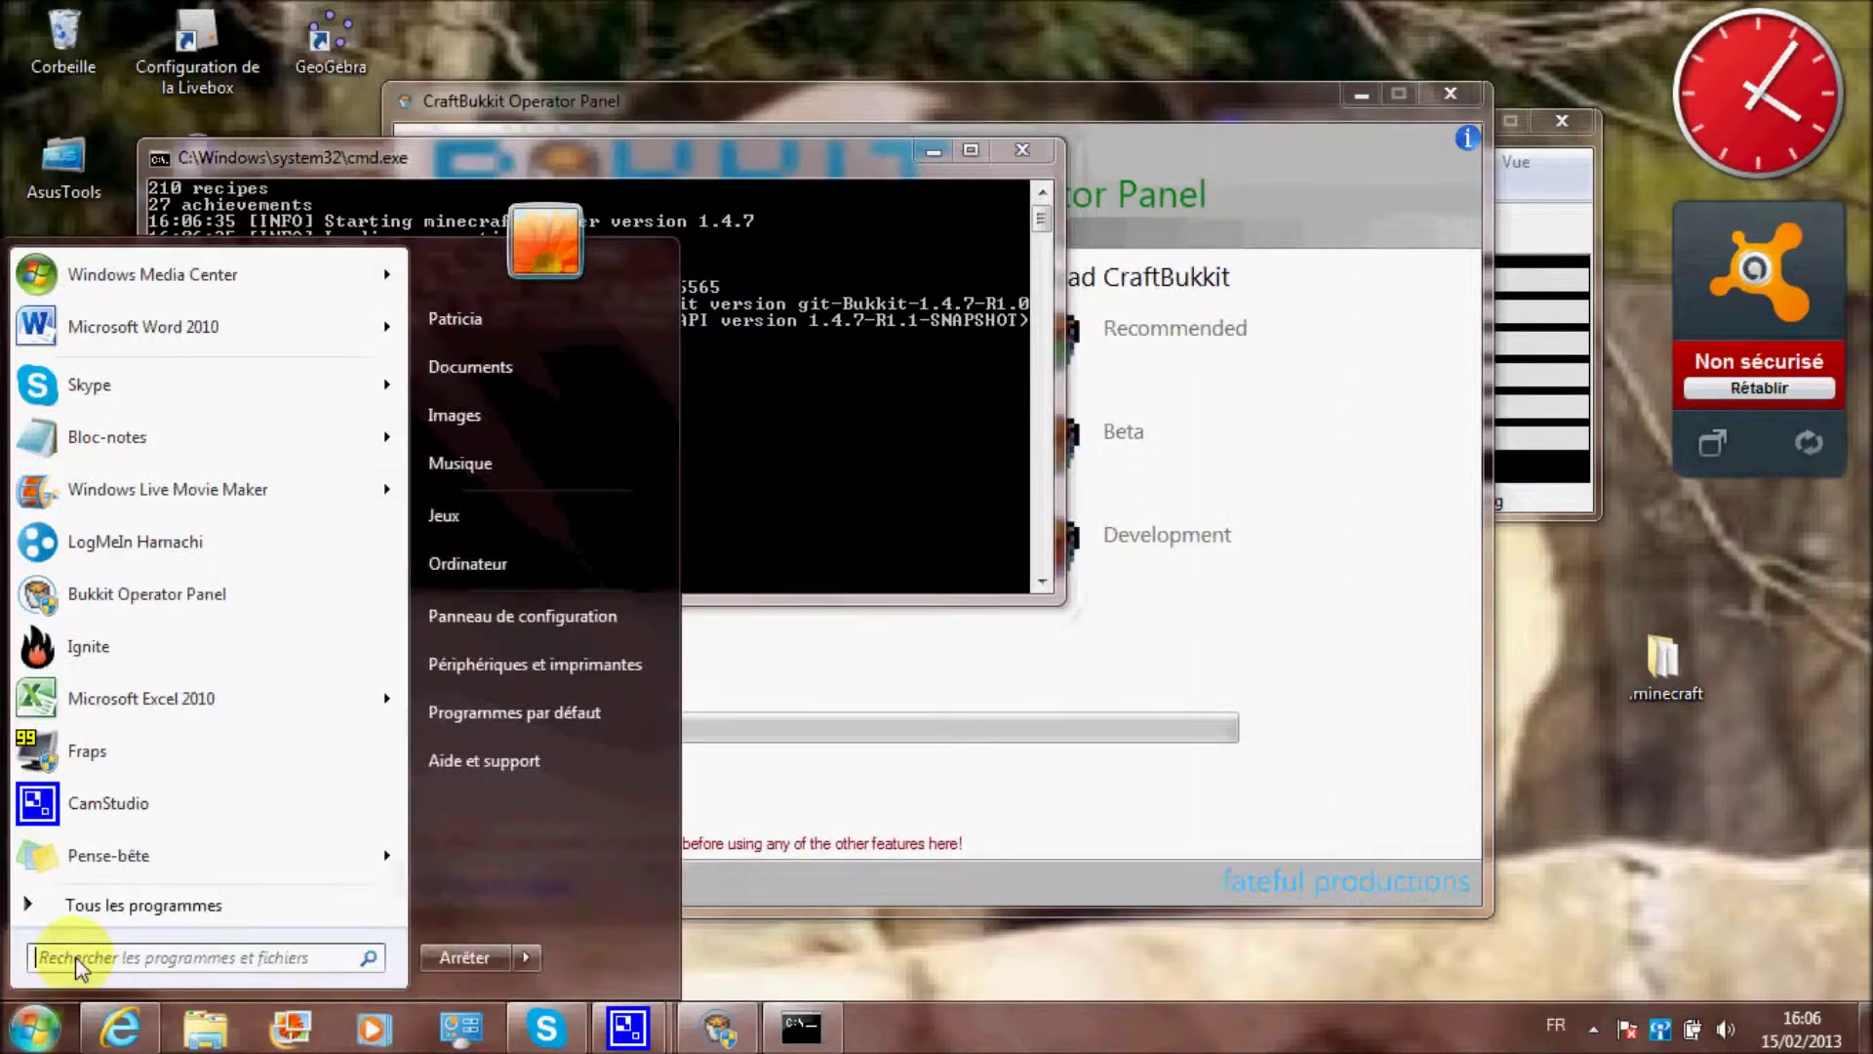
Open the CraftBukkit folder in Documents maximized and bring up Pail Server Manager's console
click(554, 366)
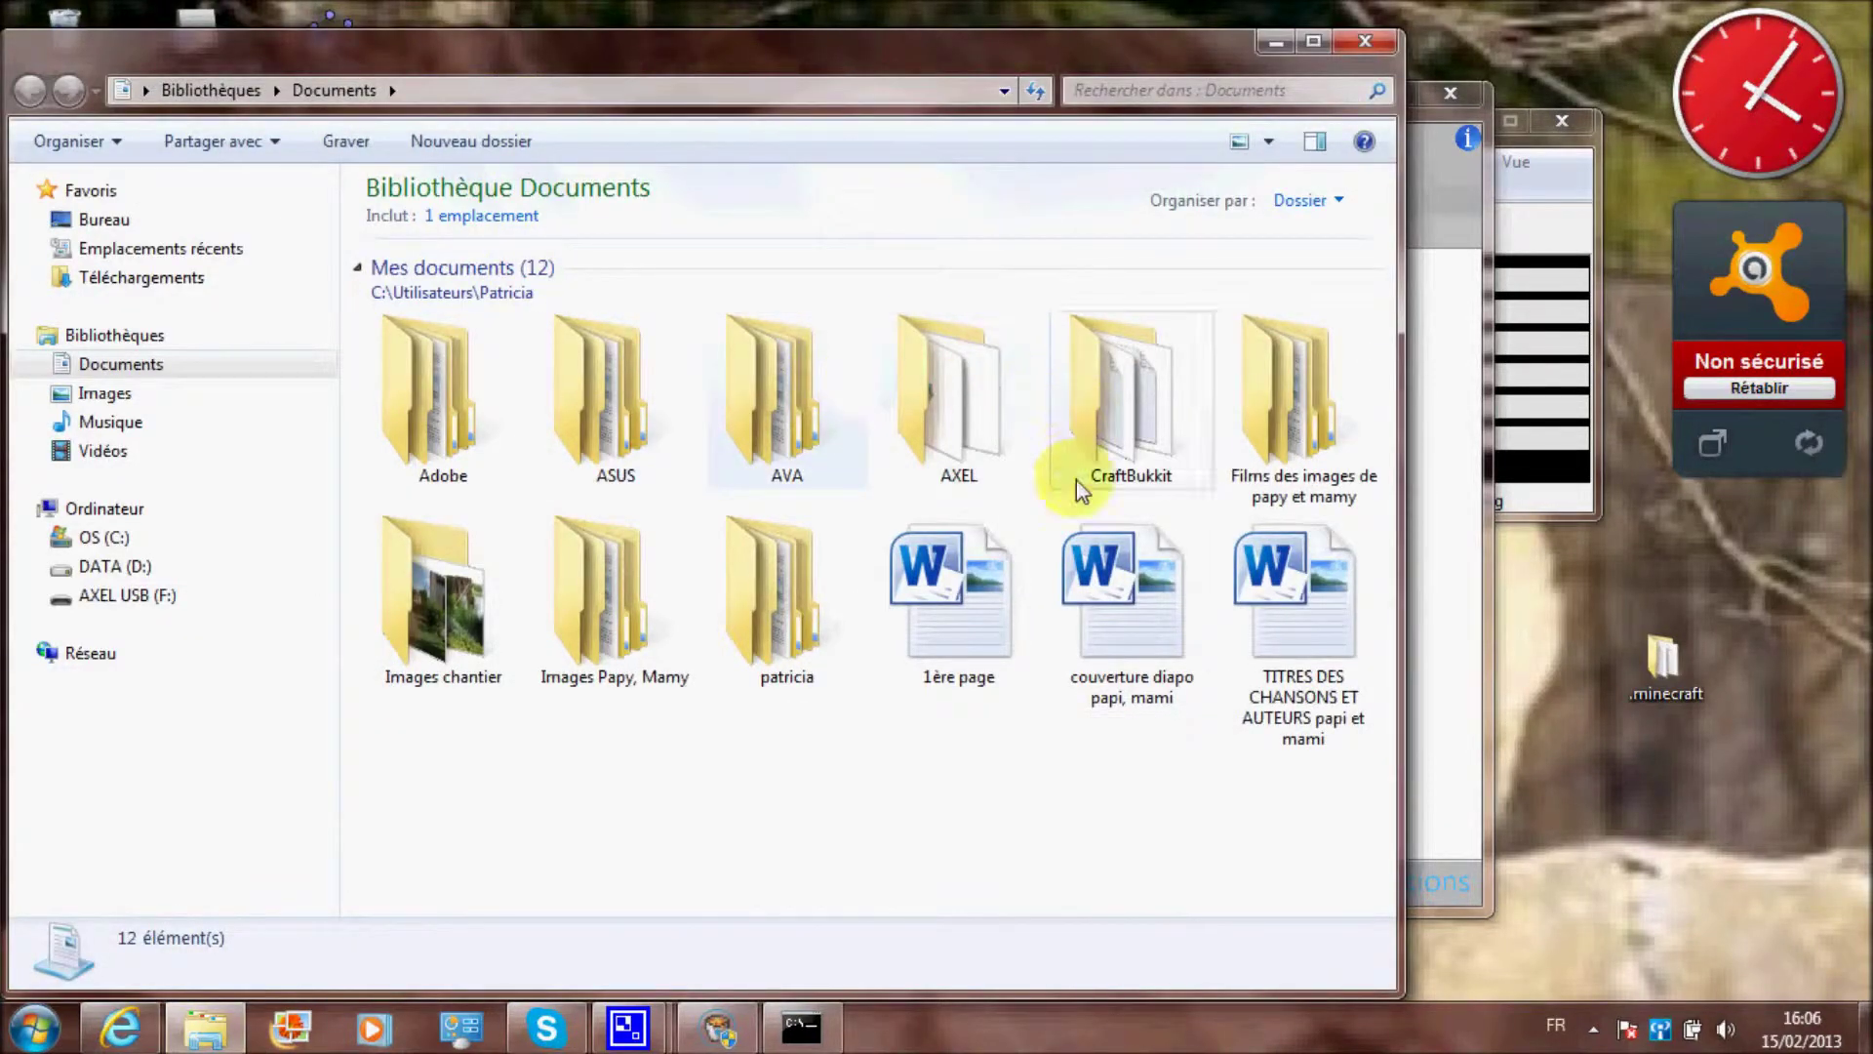
double_click(1103, 420)
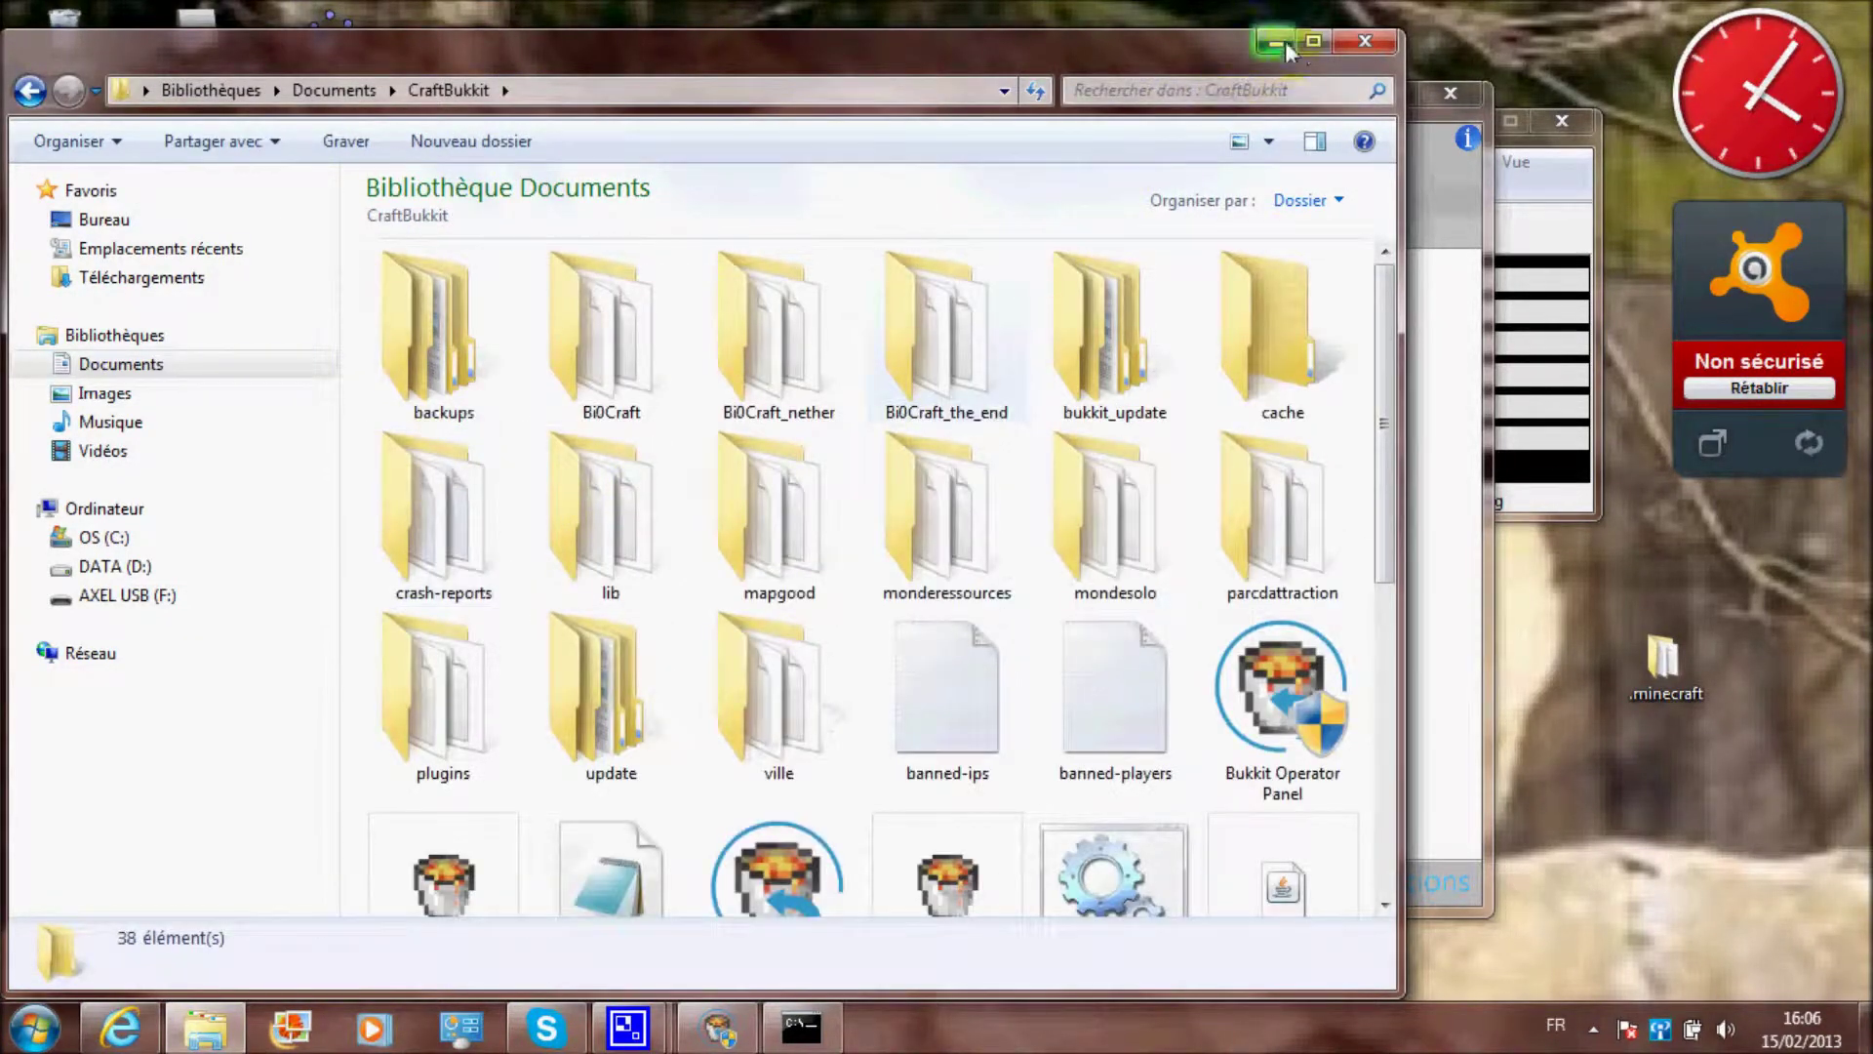
click(1310, 44)
click(751, 1000)
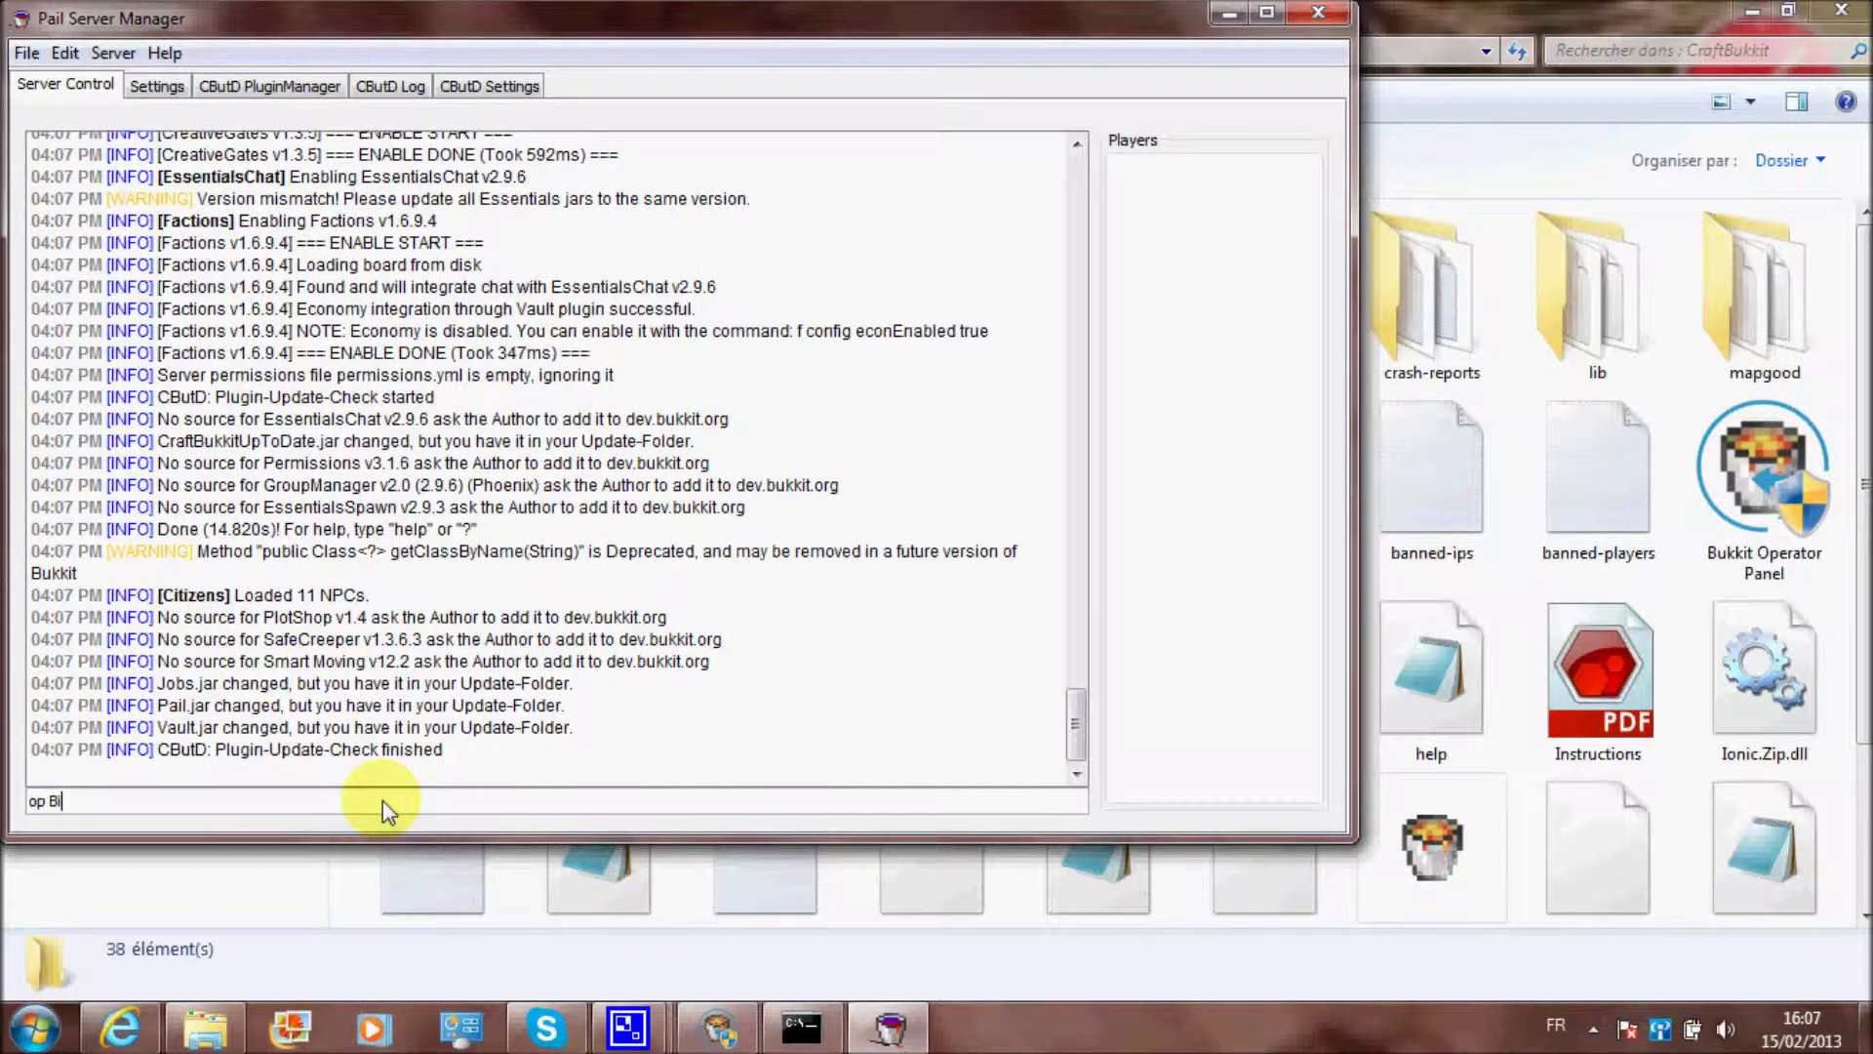
Op the player from the console, then show the server properties on the Settings page
text(XFire)
key(Return)
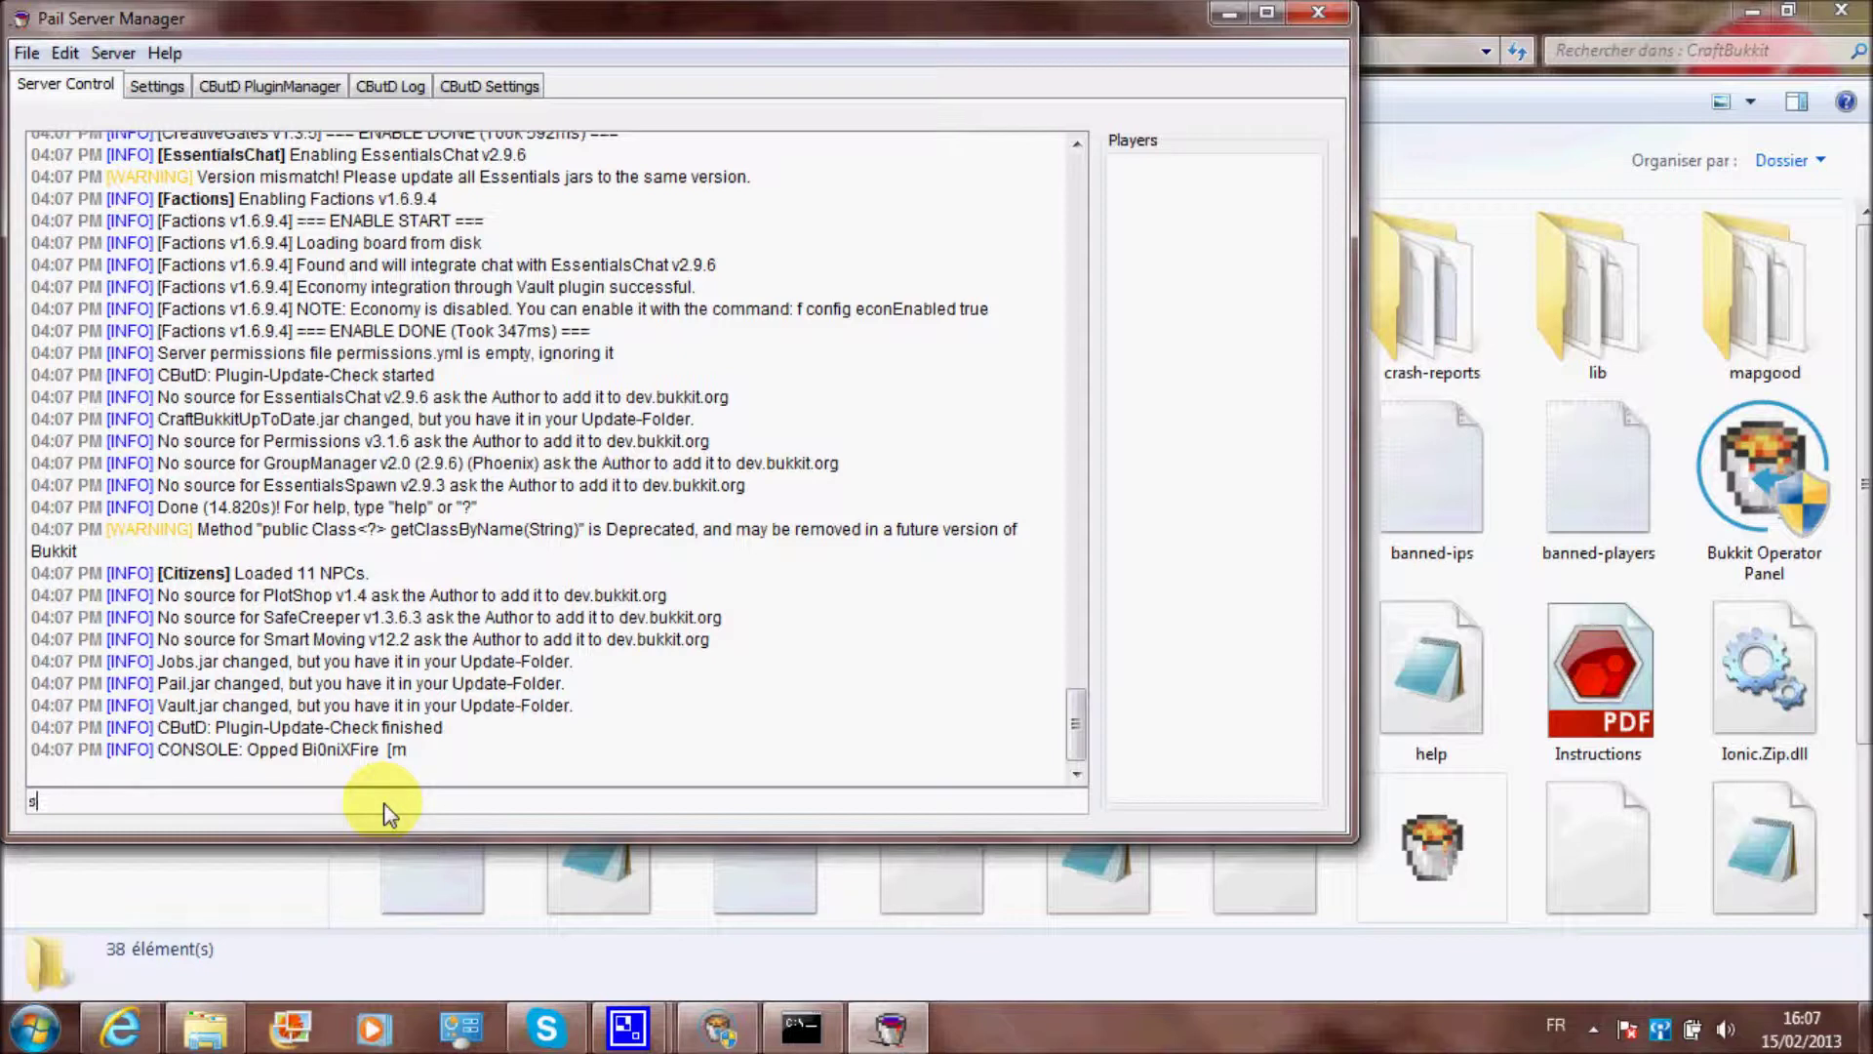
click(156, 86)
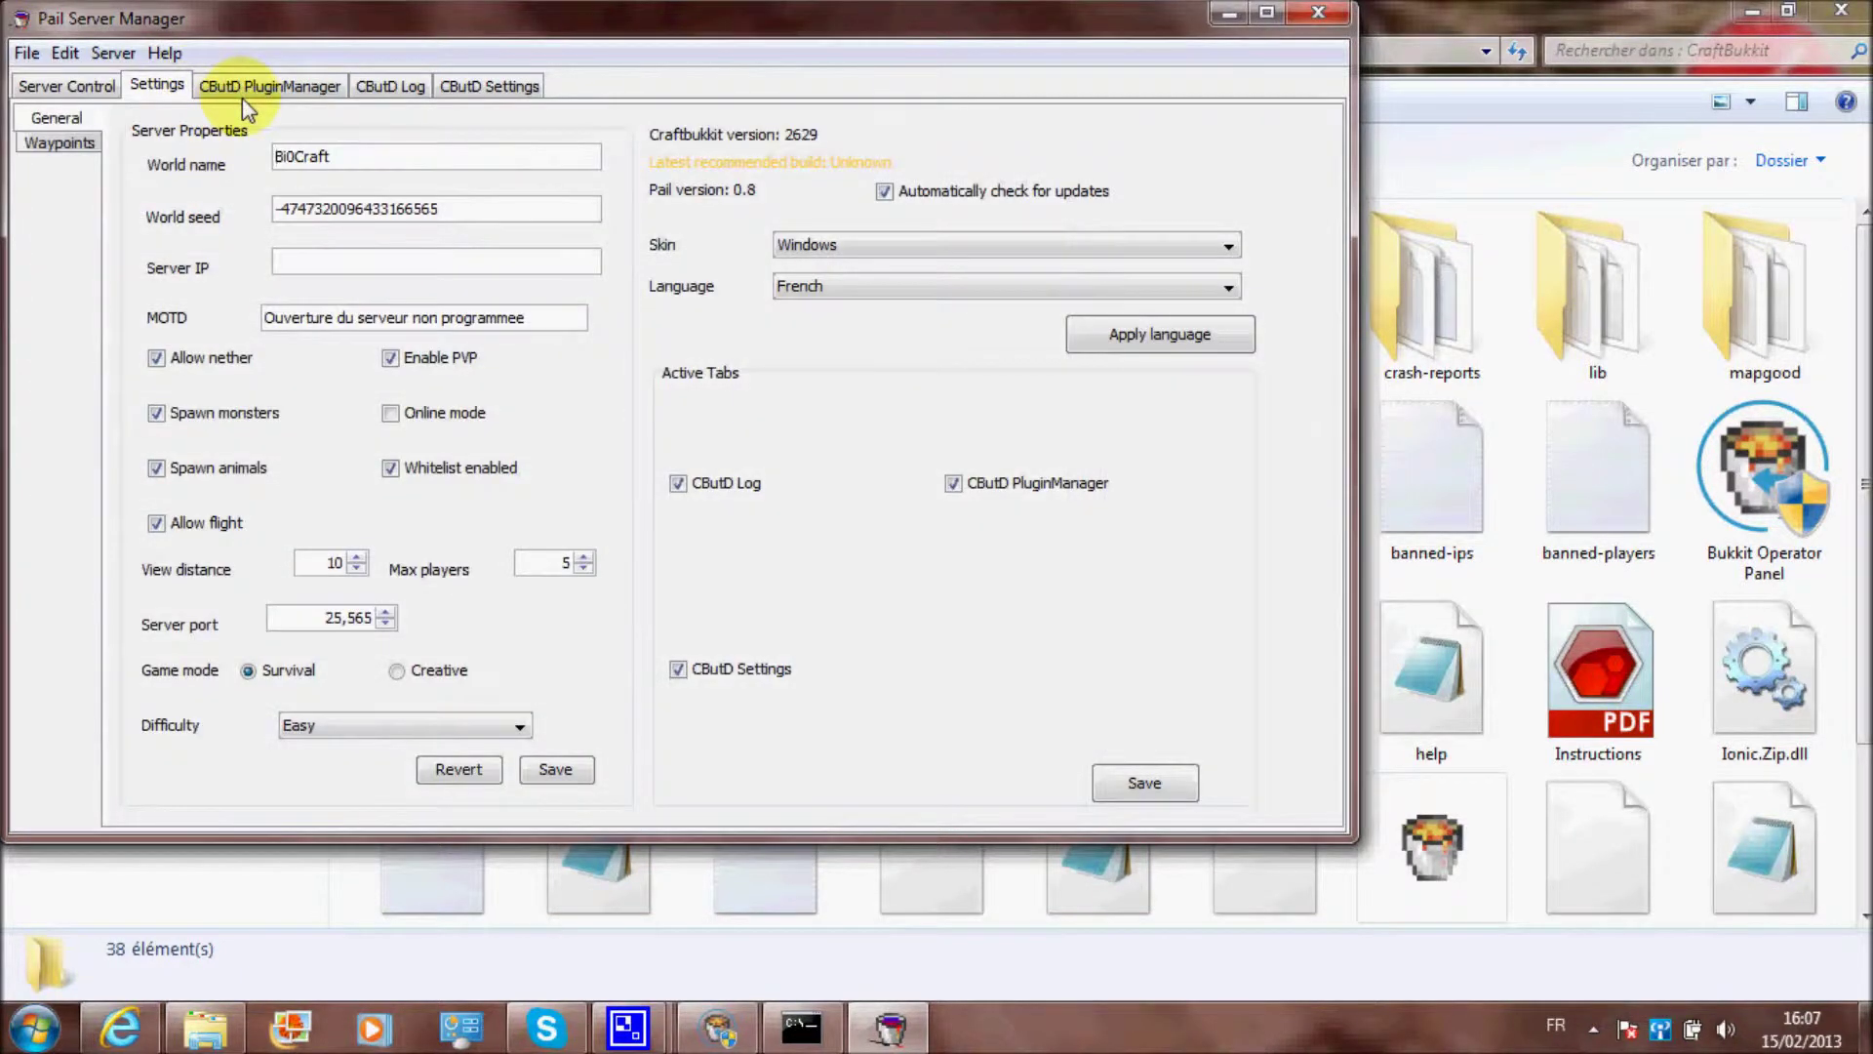
click(470, 209)
drag(471, 209, 281, 208)
click(288, 208)
double_click(313, 157)
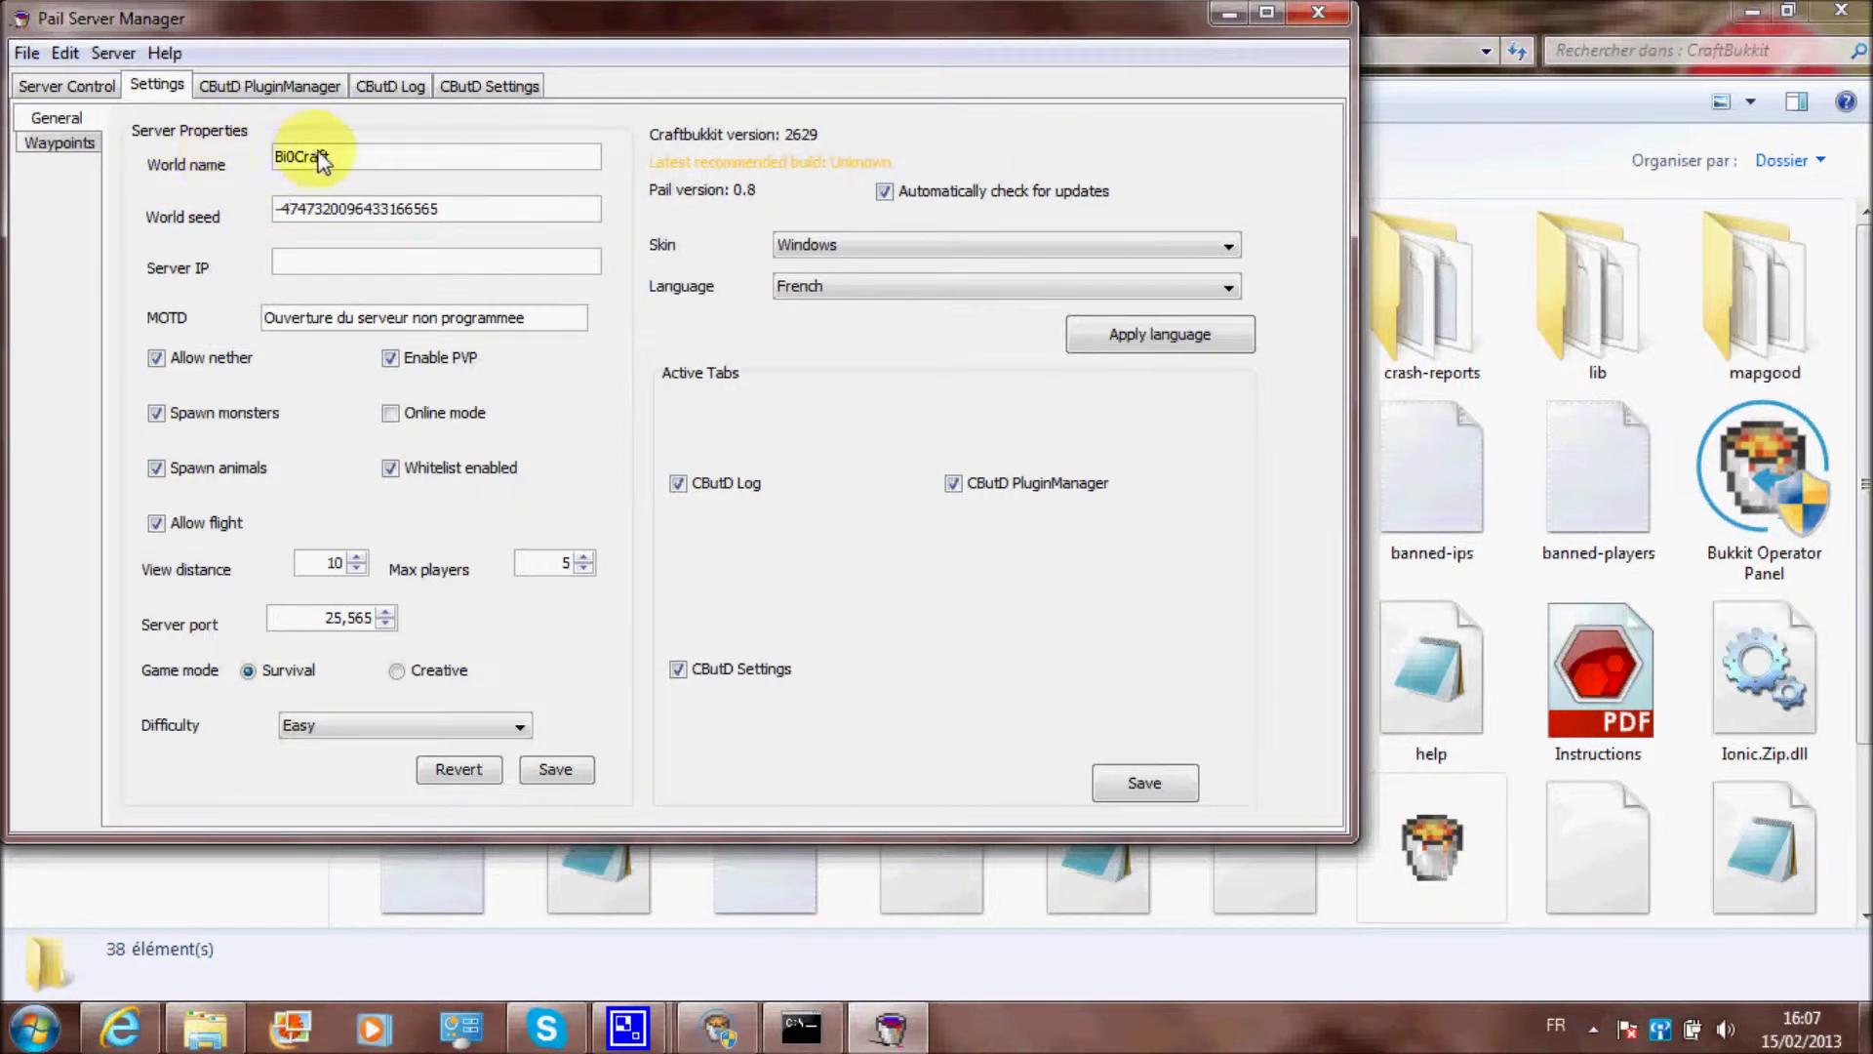
click(317, 159)
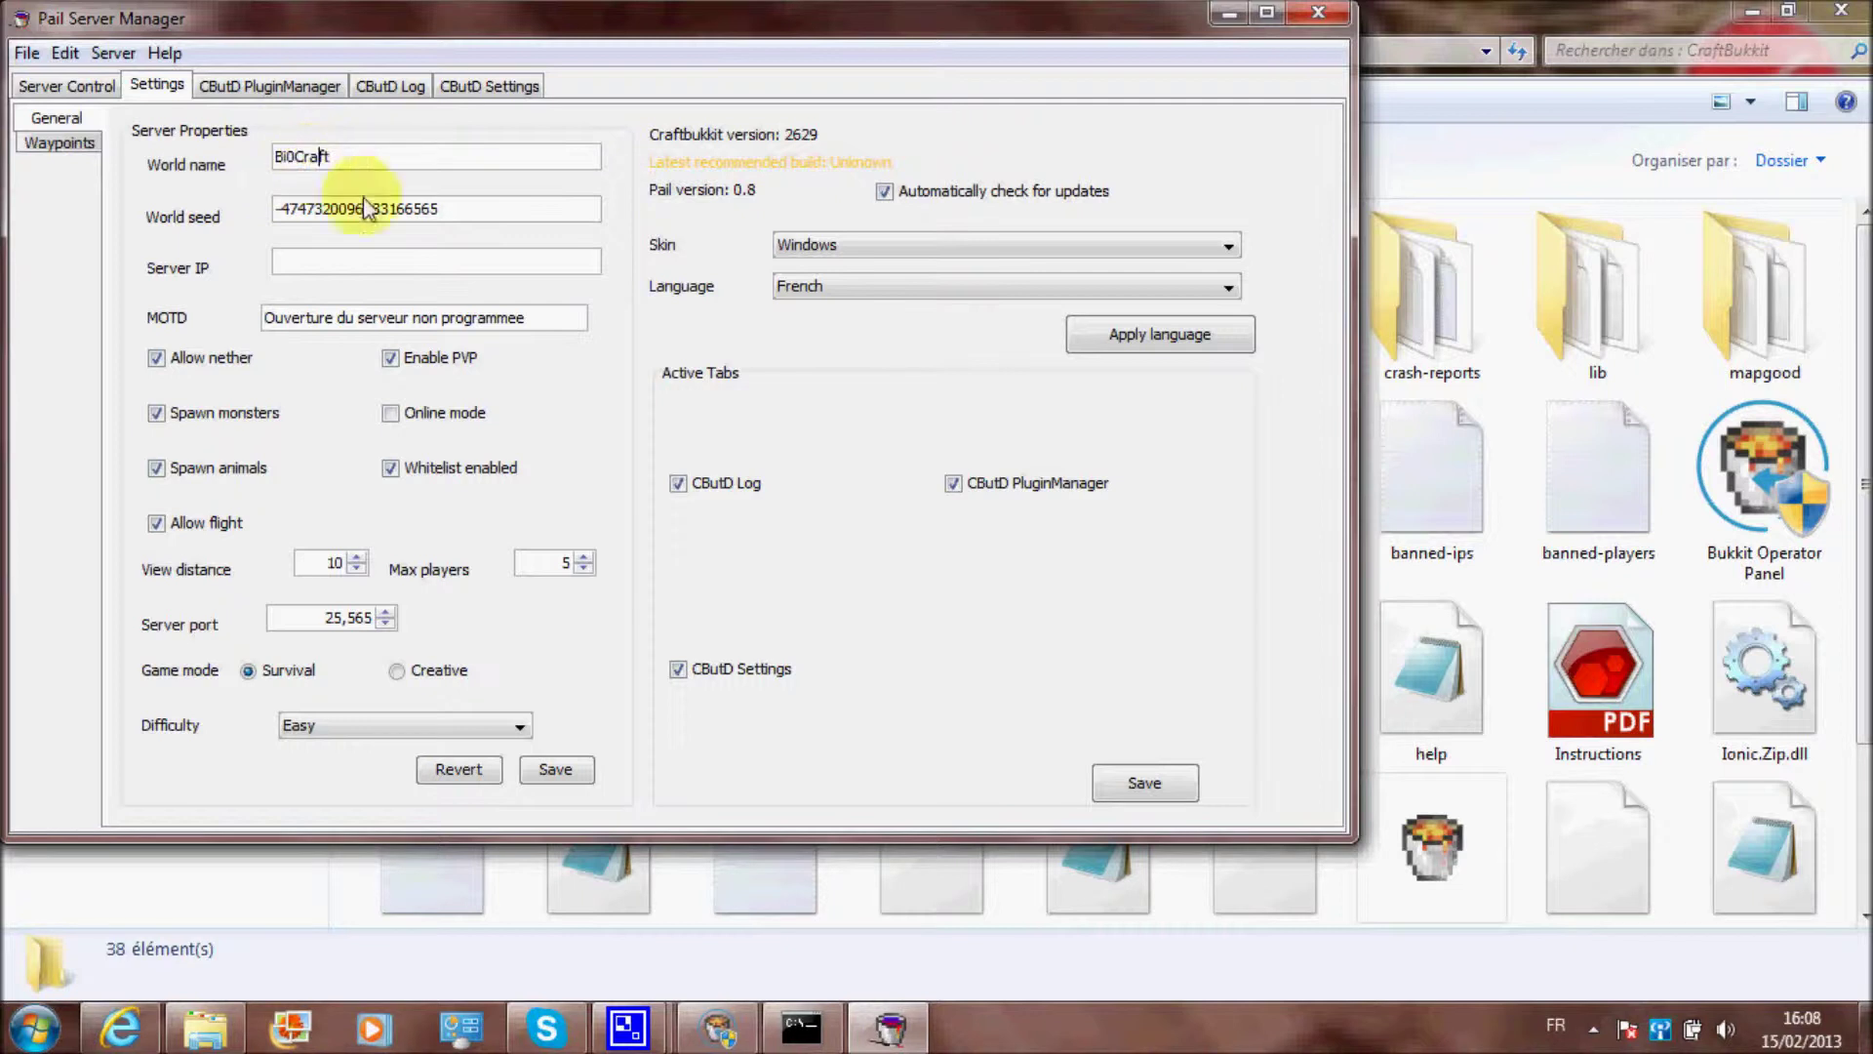
drag(278, 209, 477, 217)
click(477, 216)
double_click(433, 209)
click(471, 209)
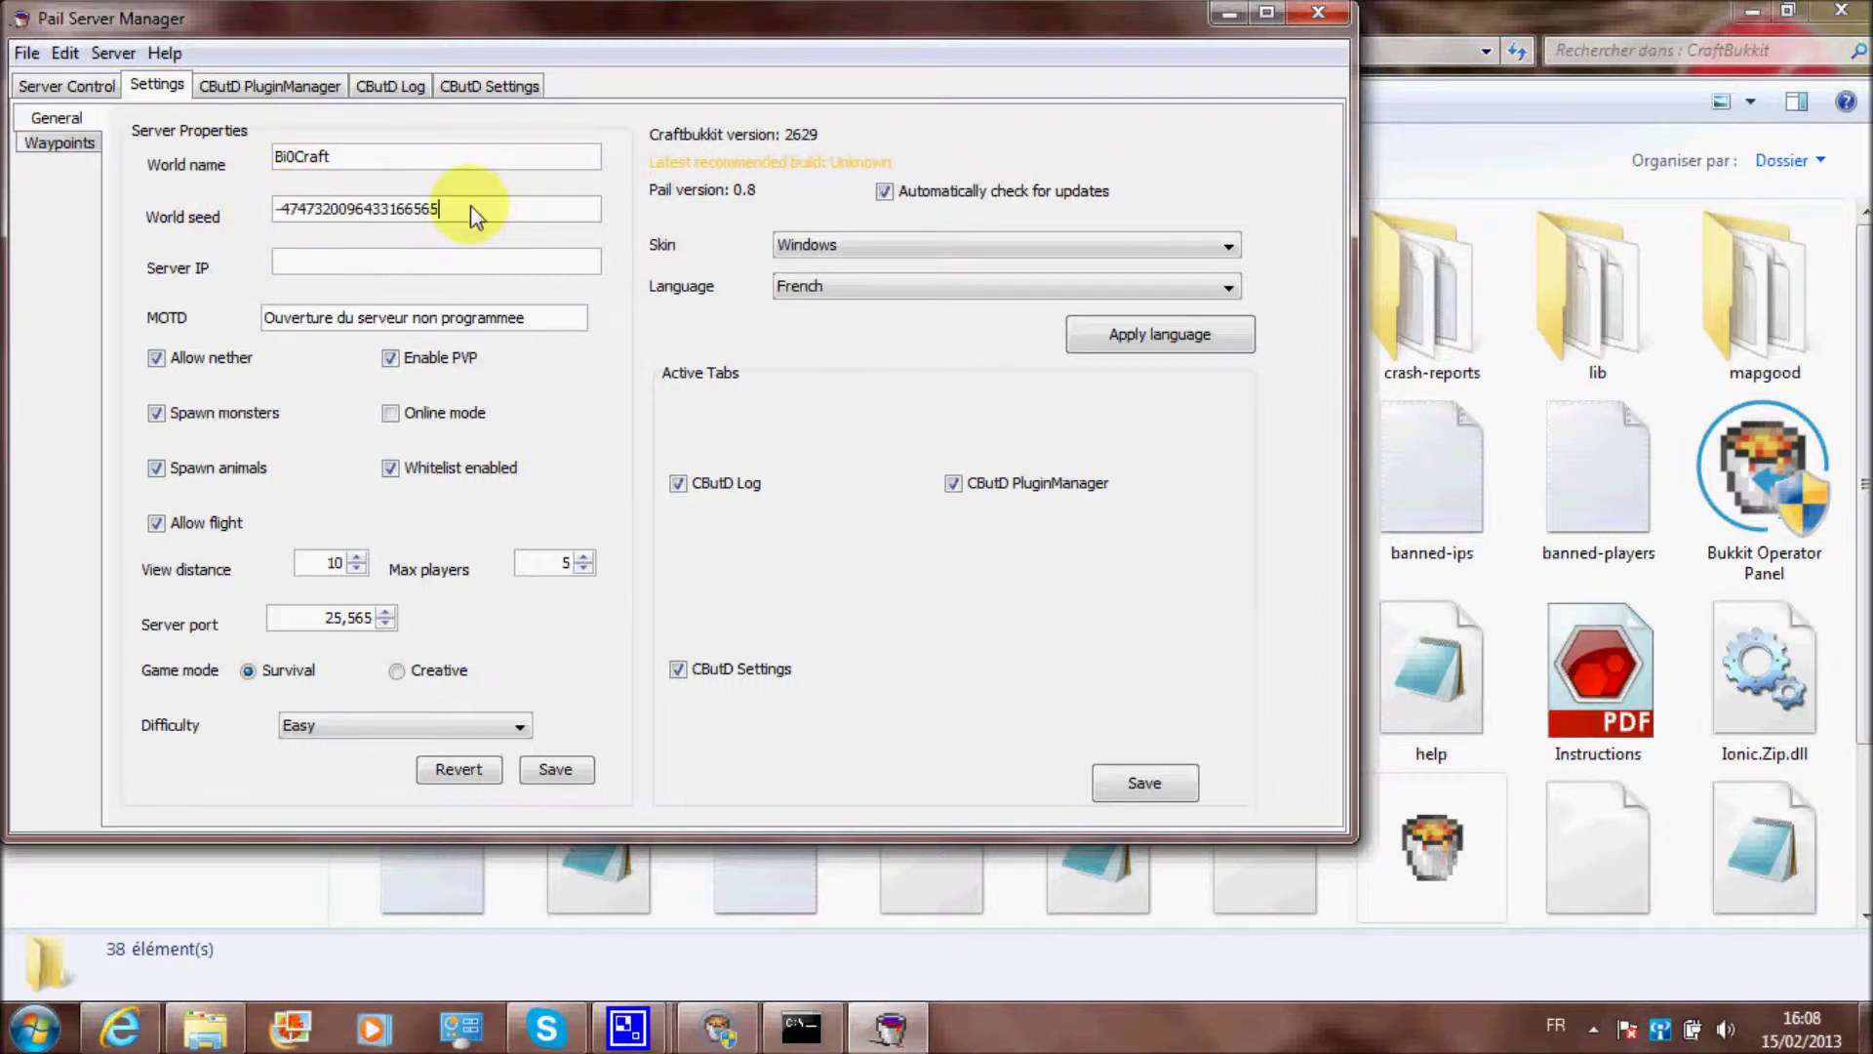
double_click(380, 209)
key(End)
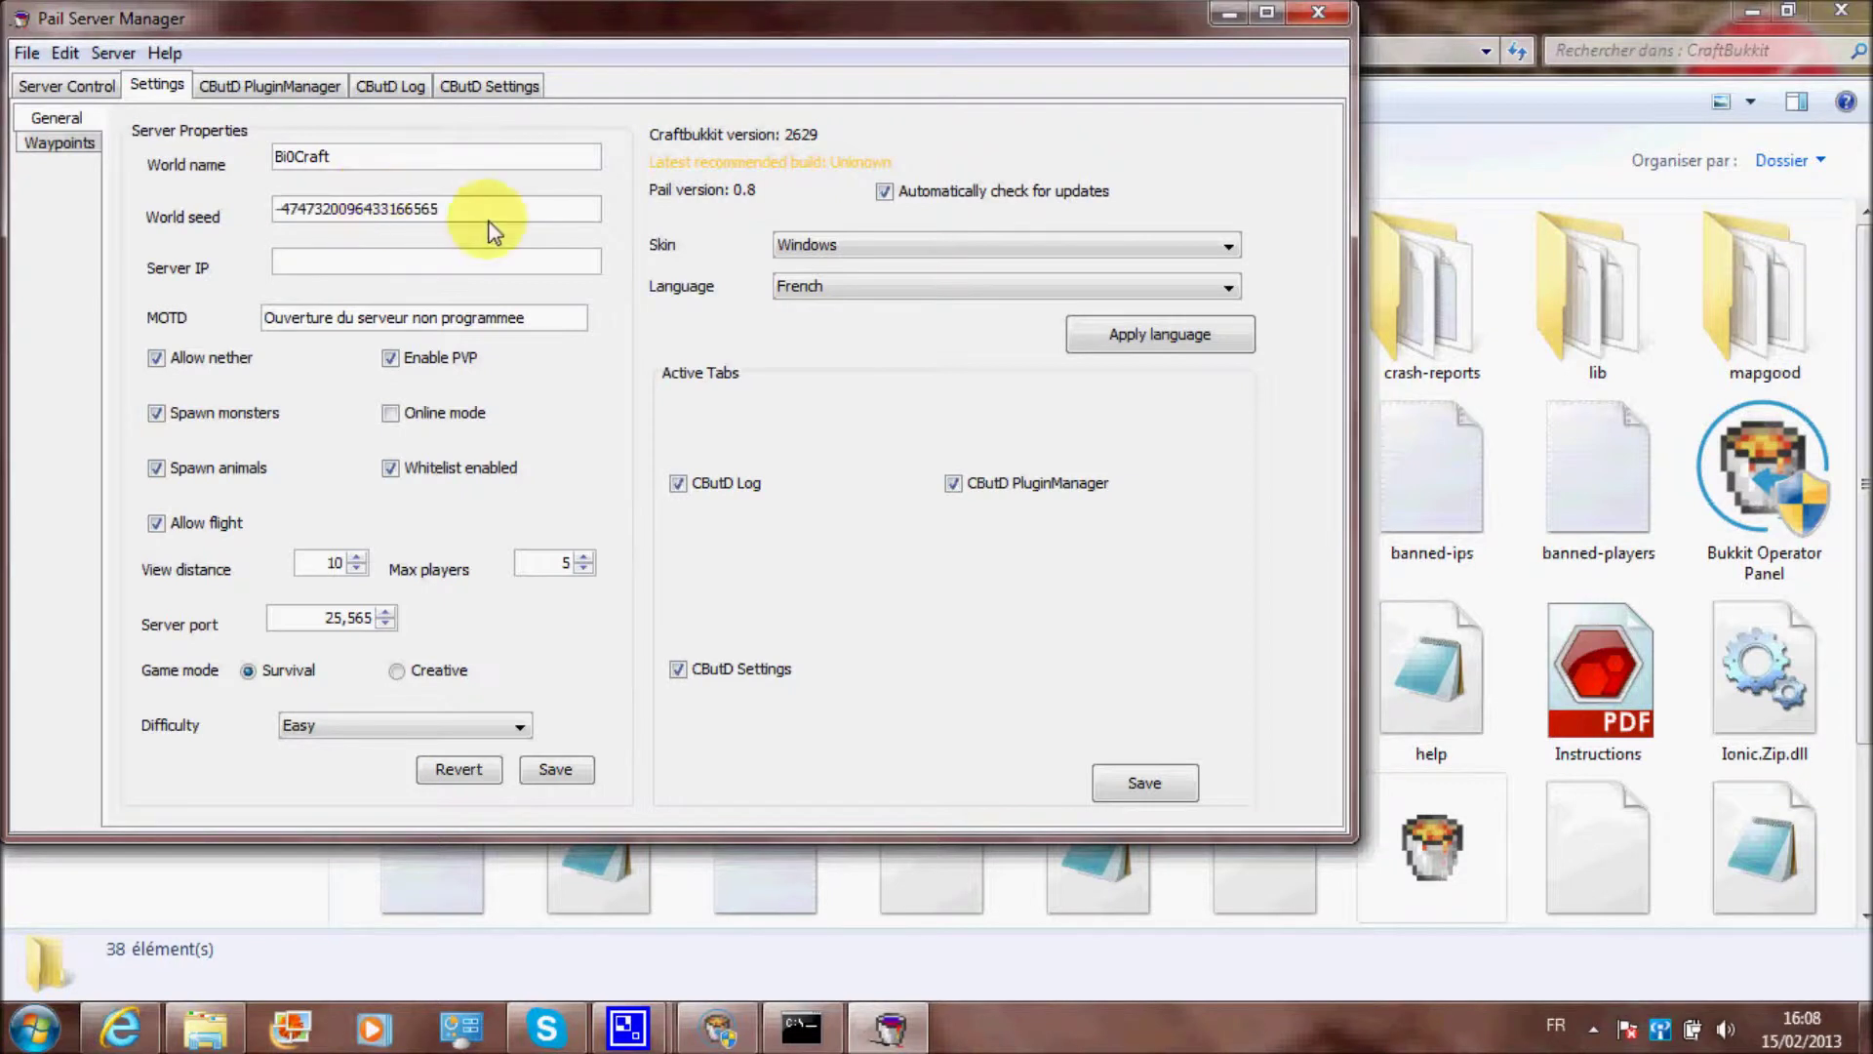
drag(527, 318, 265, 322)
click(360, 318)
drag(527, 318, 486, 321)
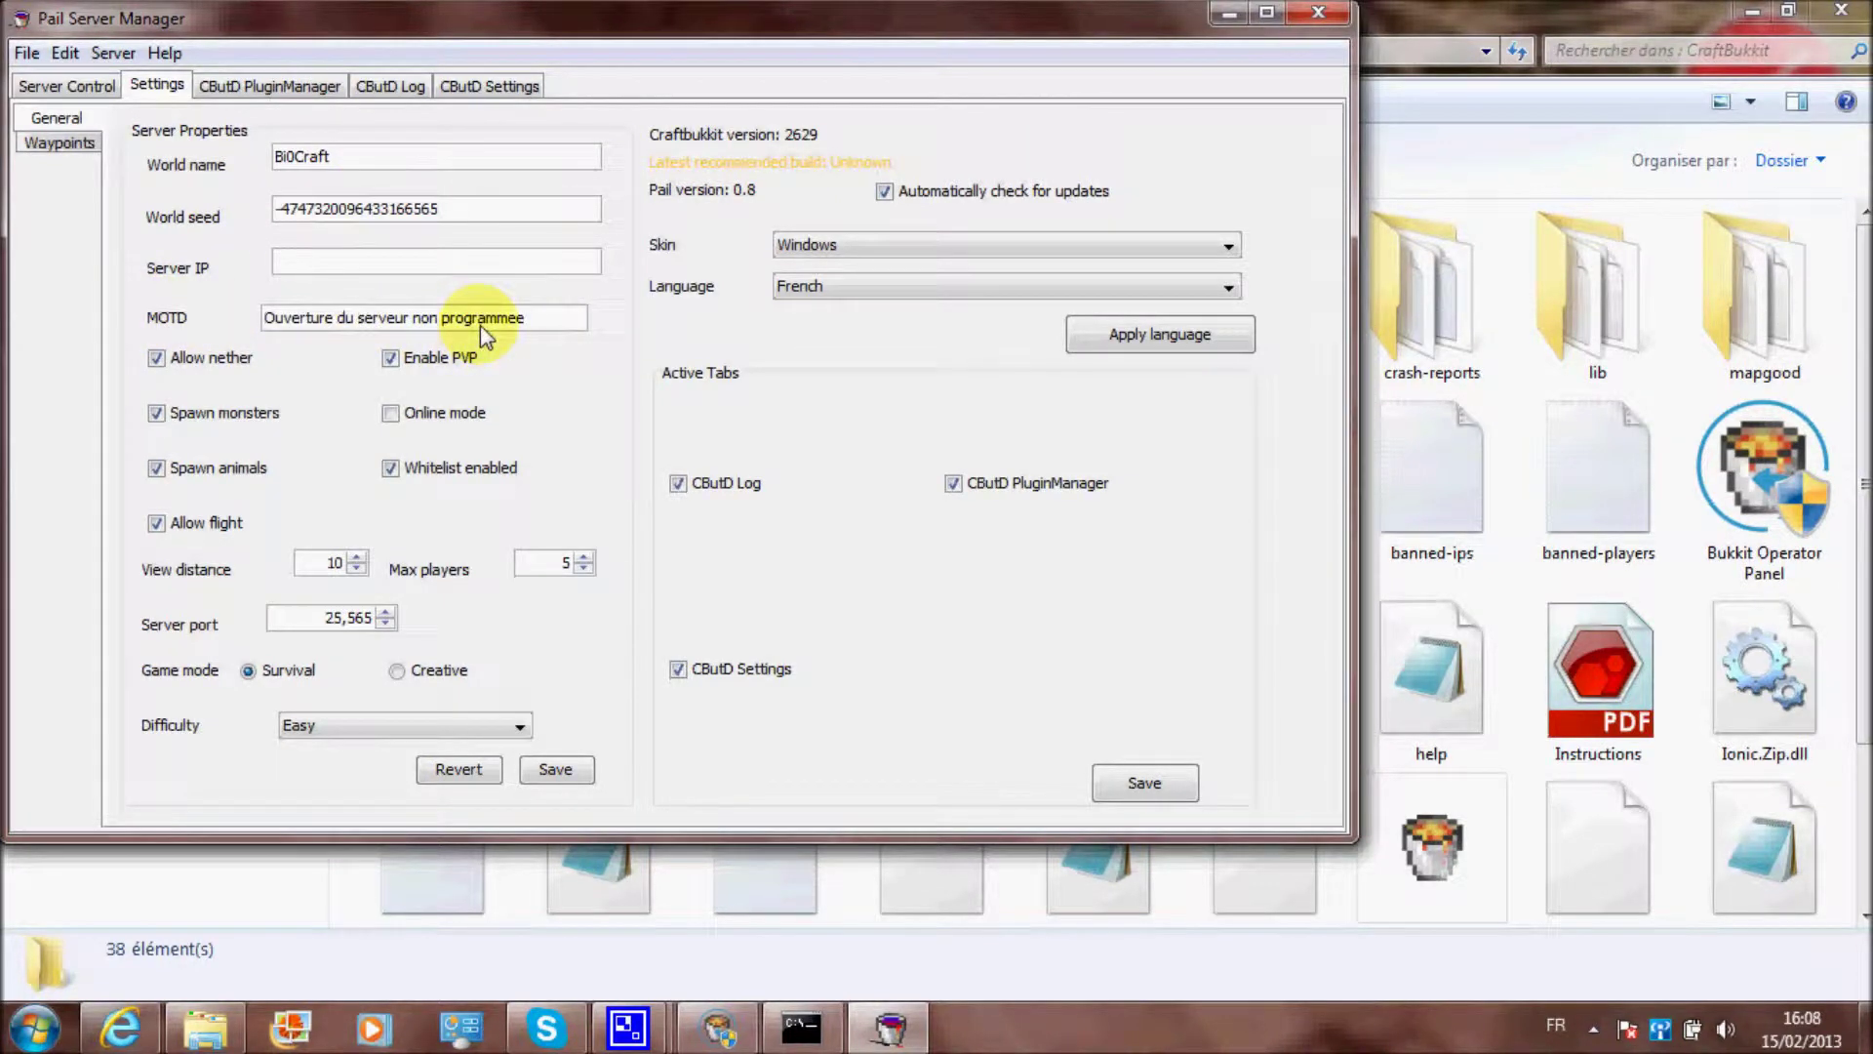
click(546, 318)
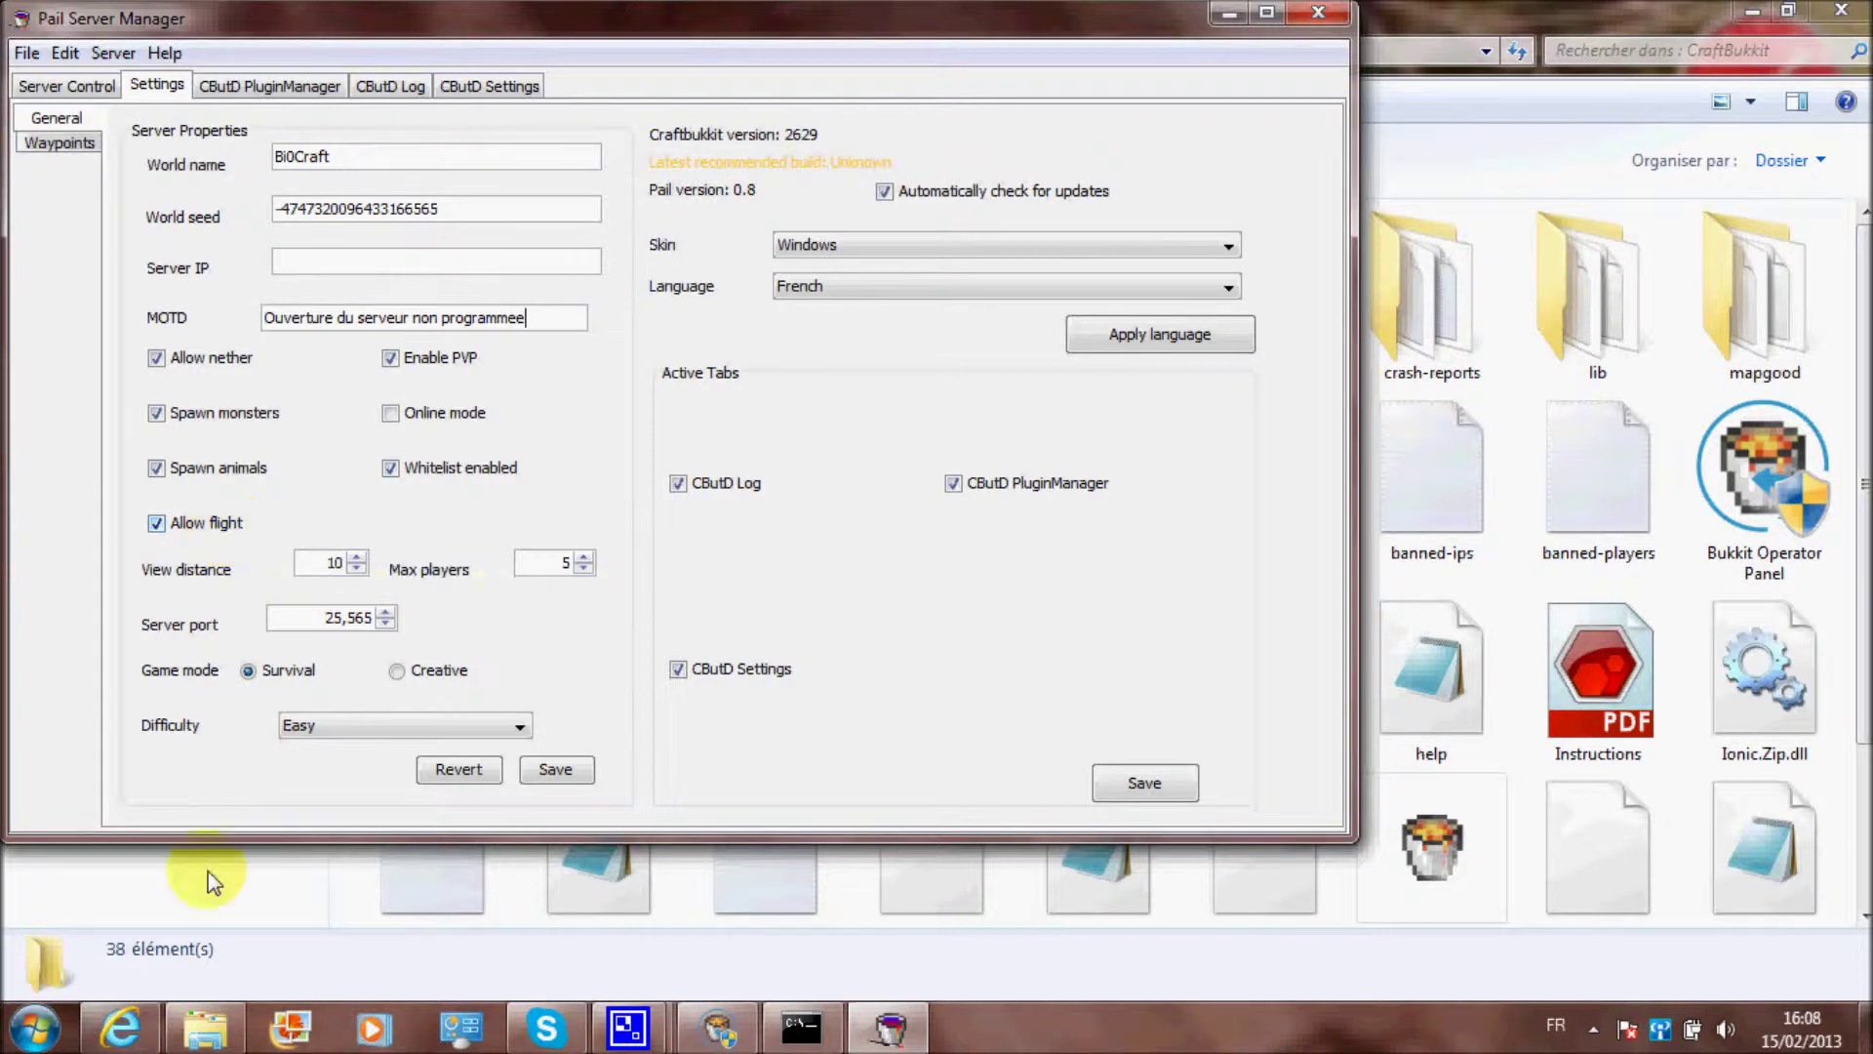
Open Google Translate in a new Internet Explorer tab via Google's Plus menu
click(119, 1027)
click(898, 52)
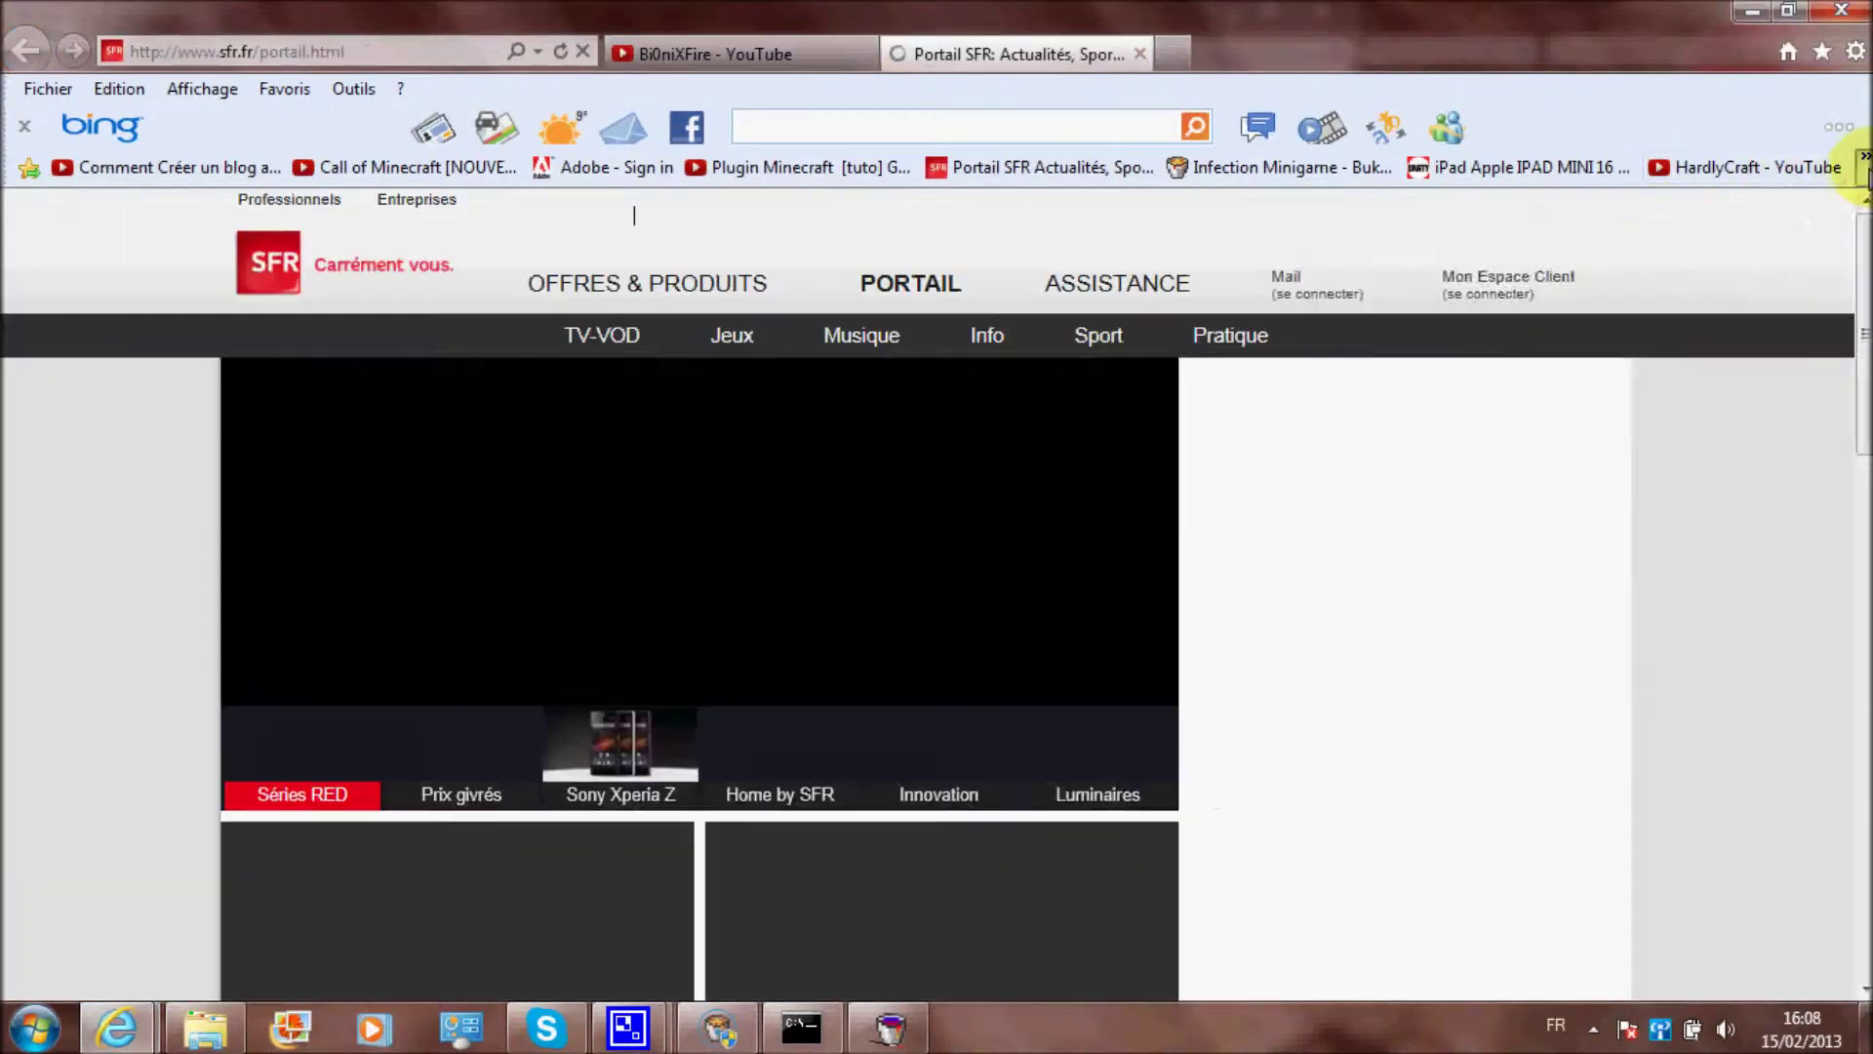
click(1863, 161)
click(1588, 206)
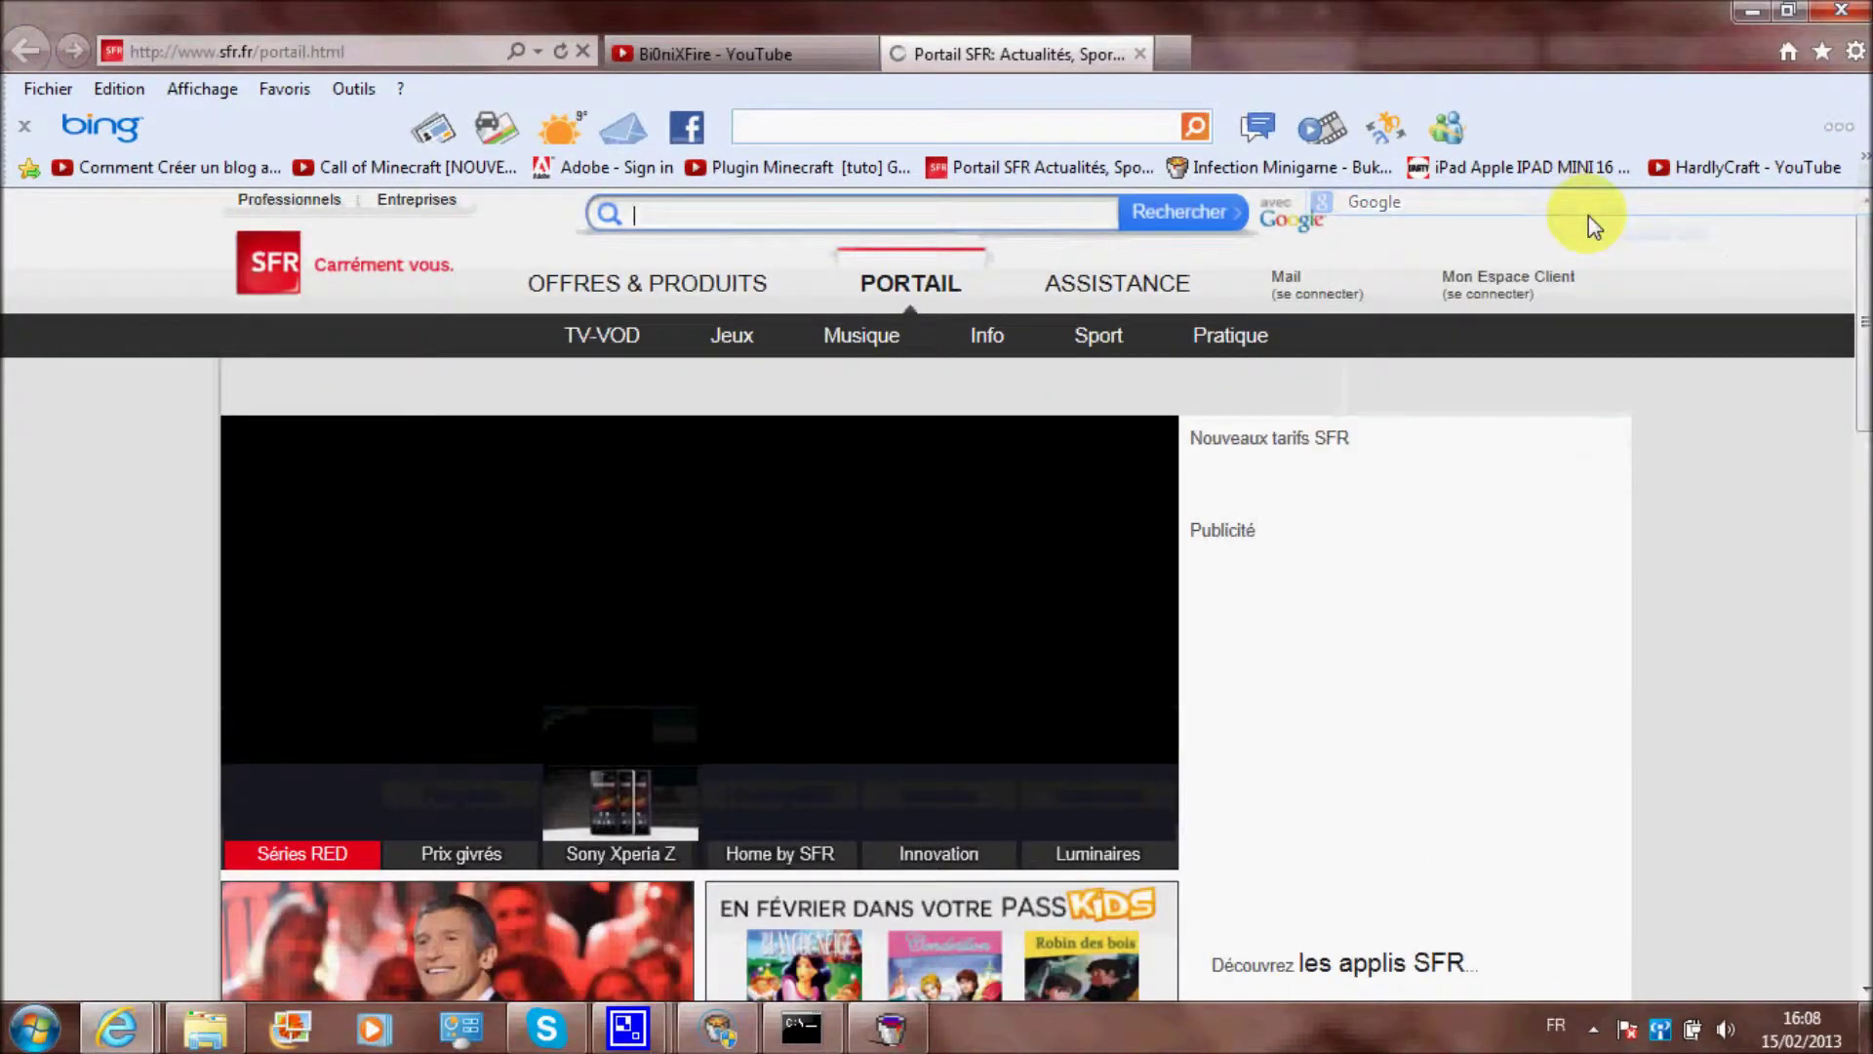
click(969, 209)
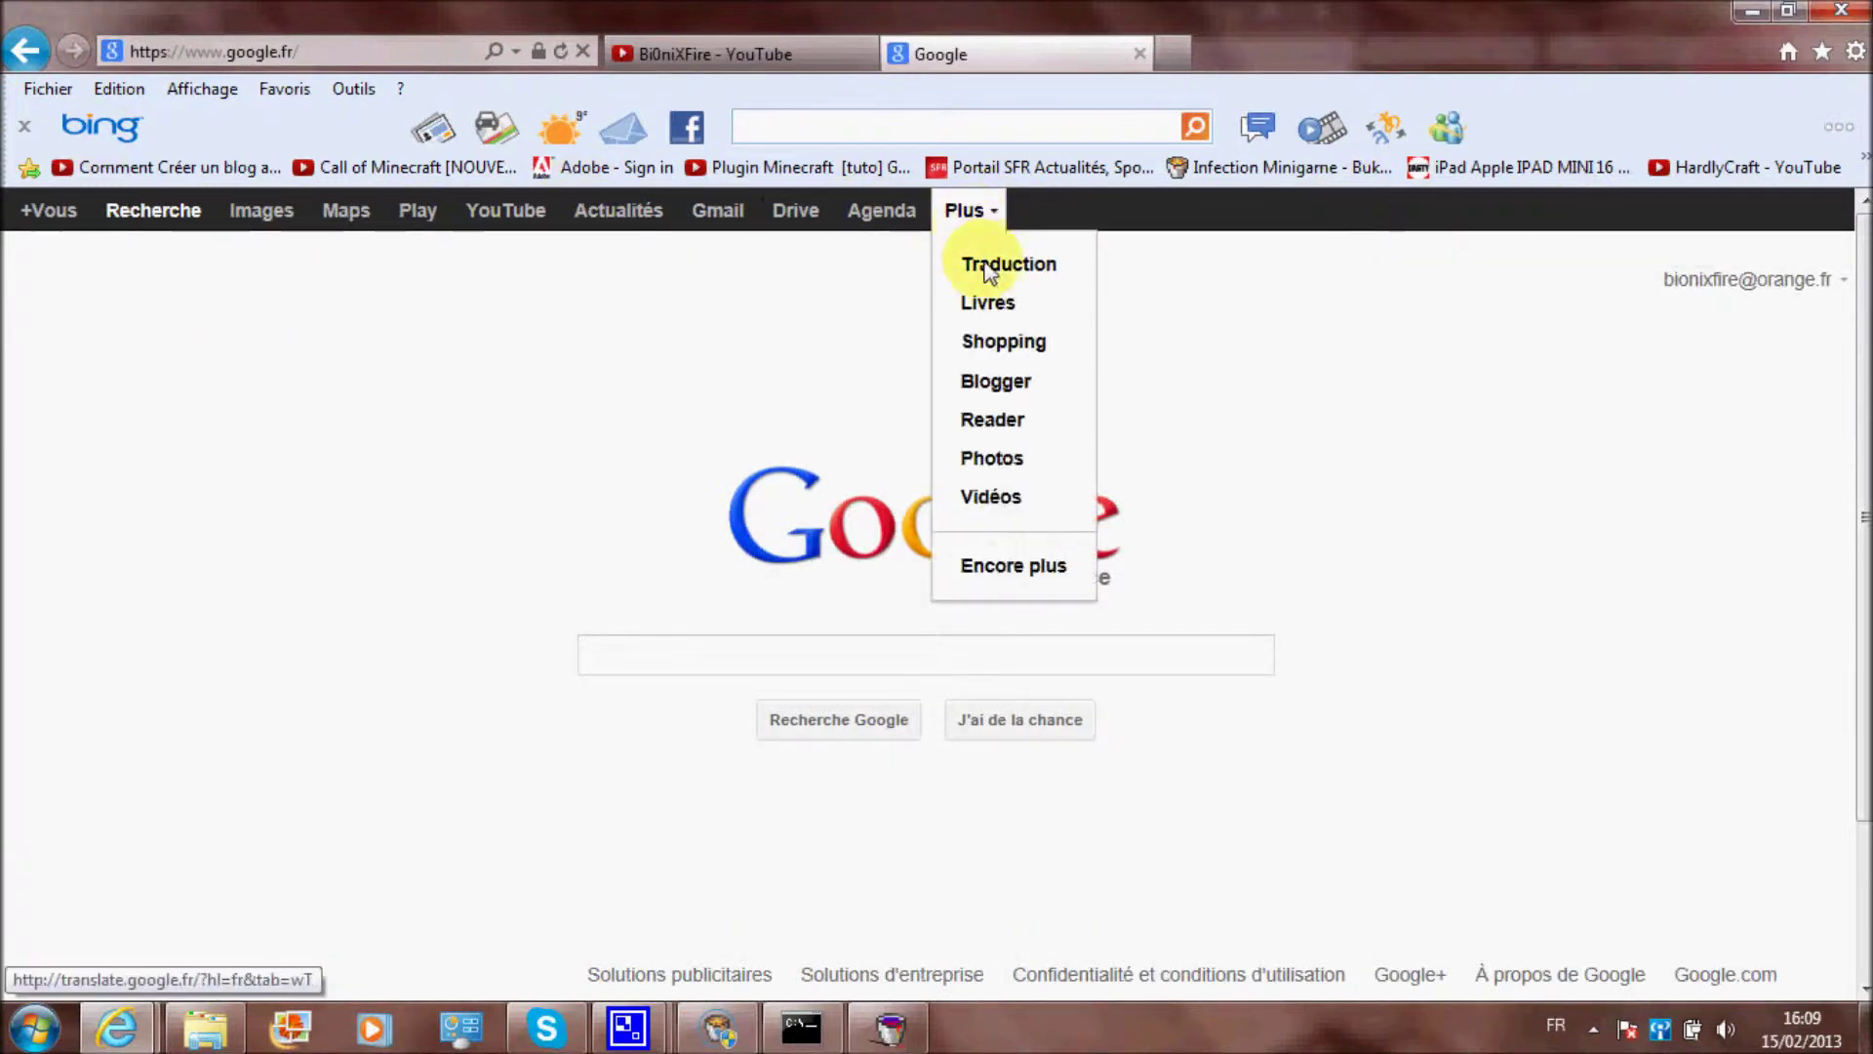
click(979, 258)
click(888, 1026)
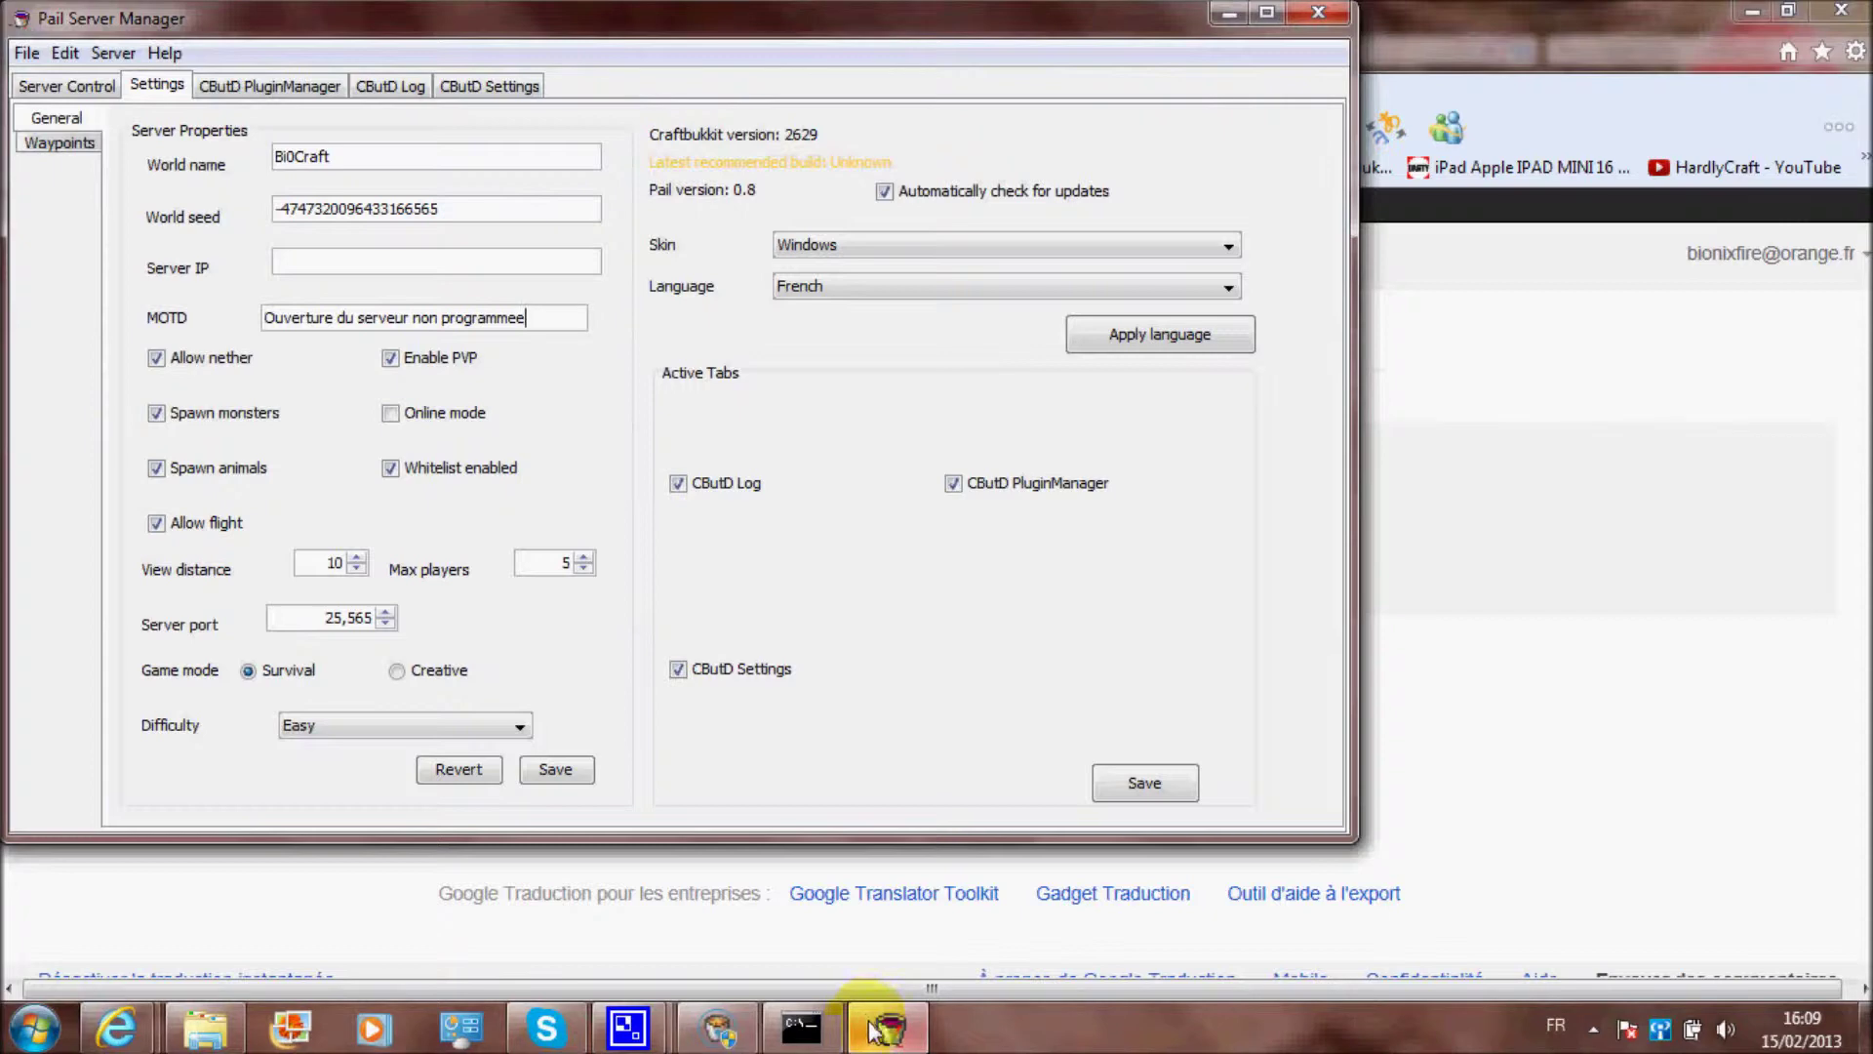
click(888, 1026)
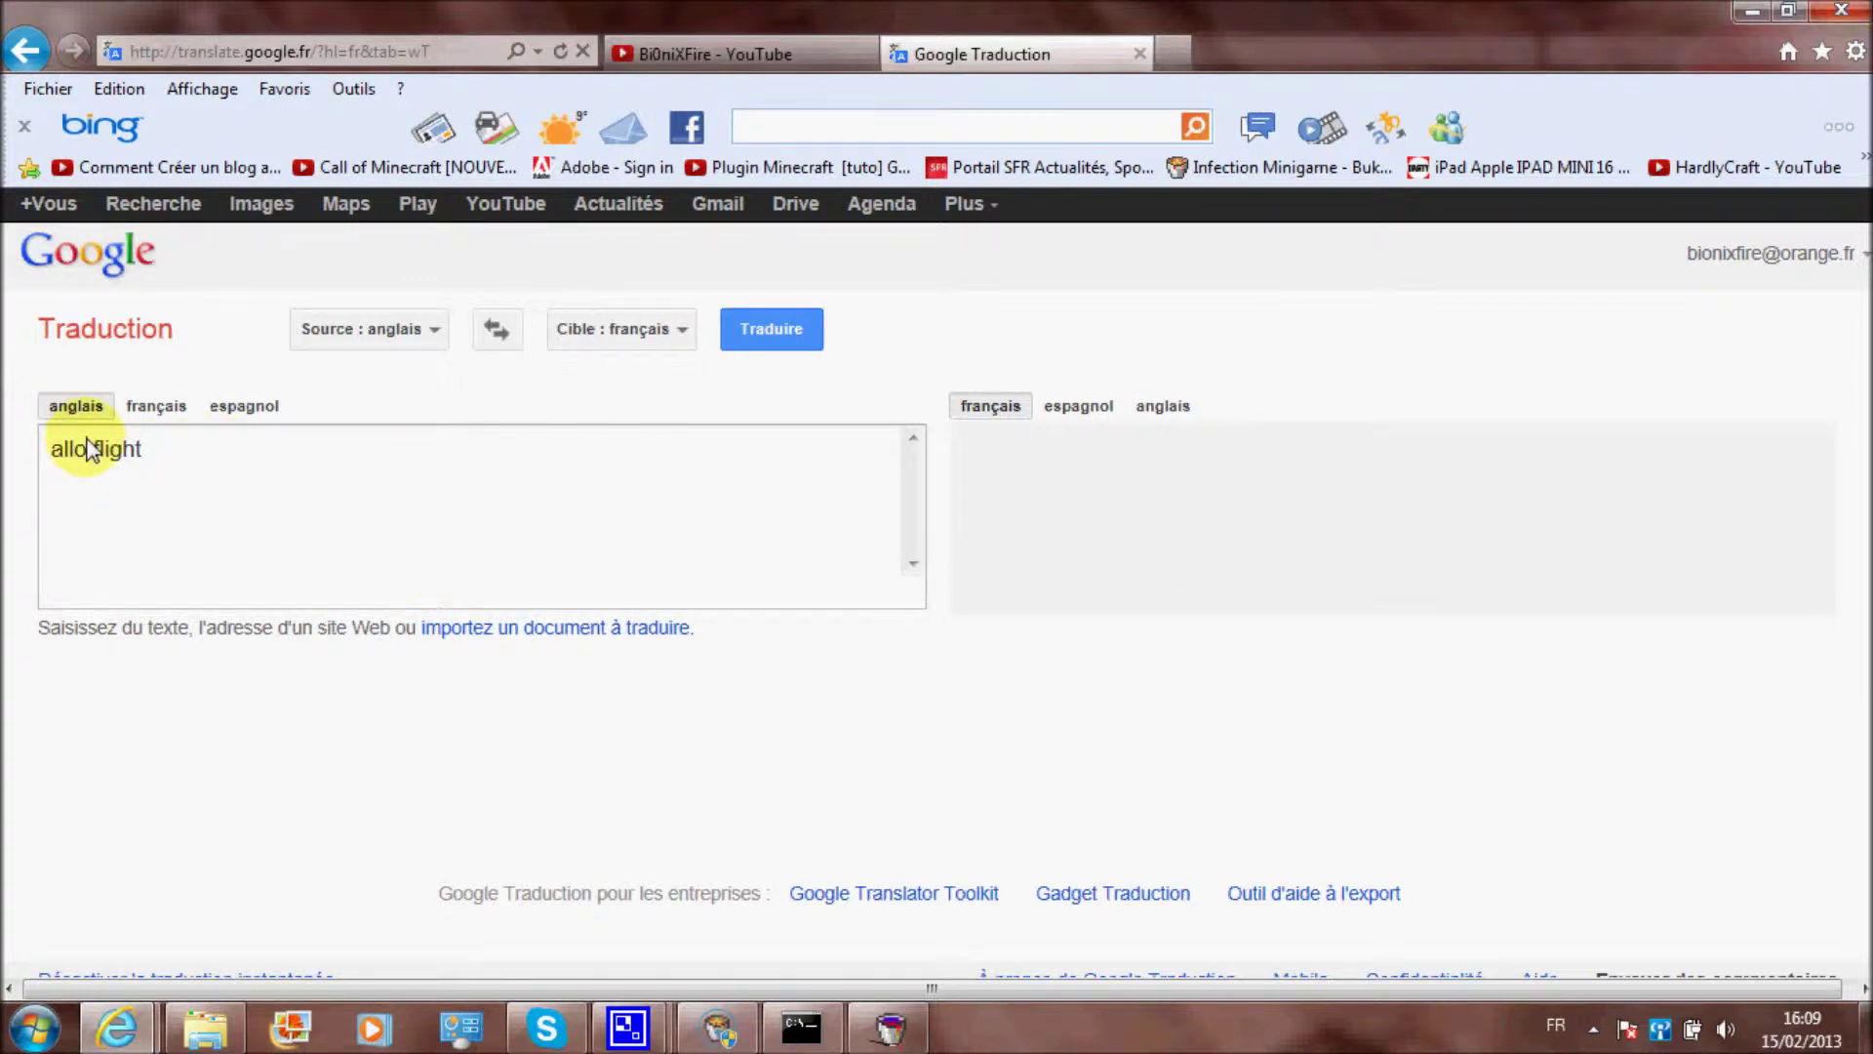
click(771, 325)
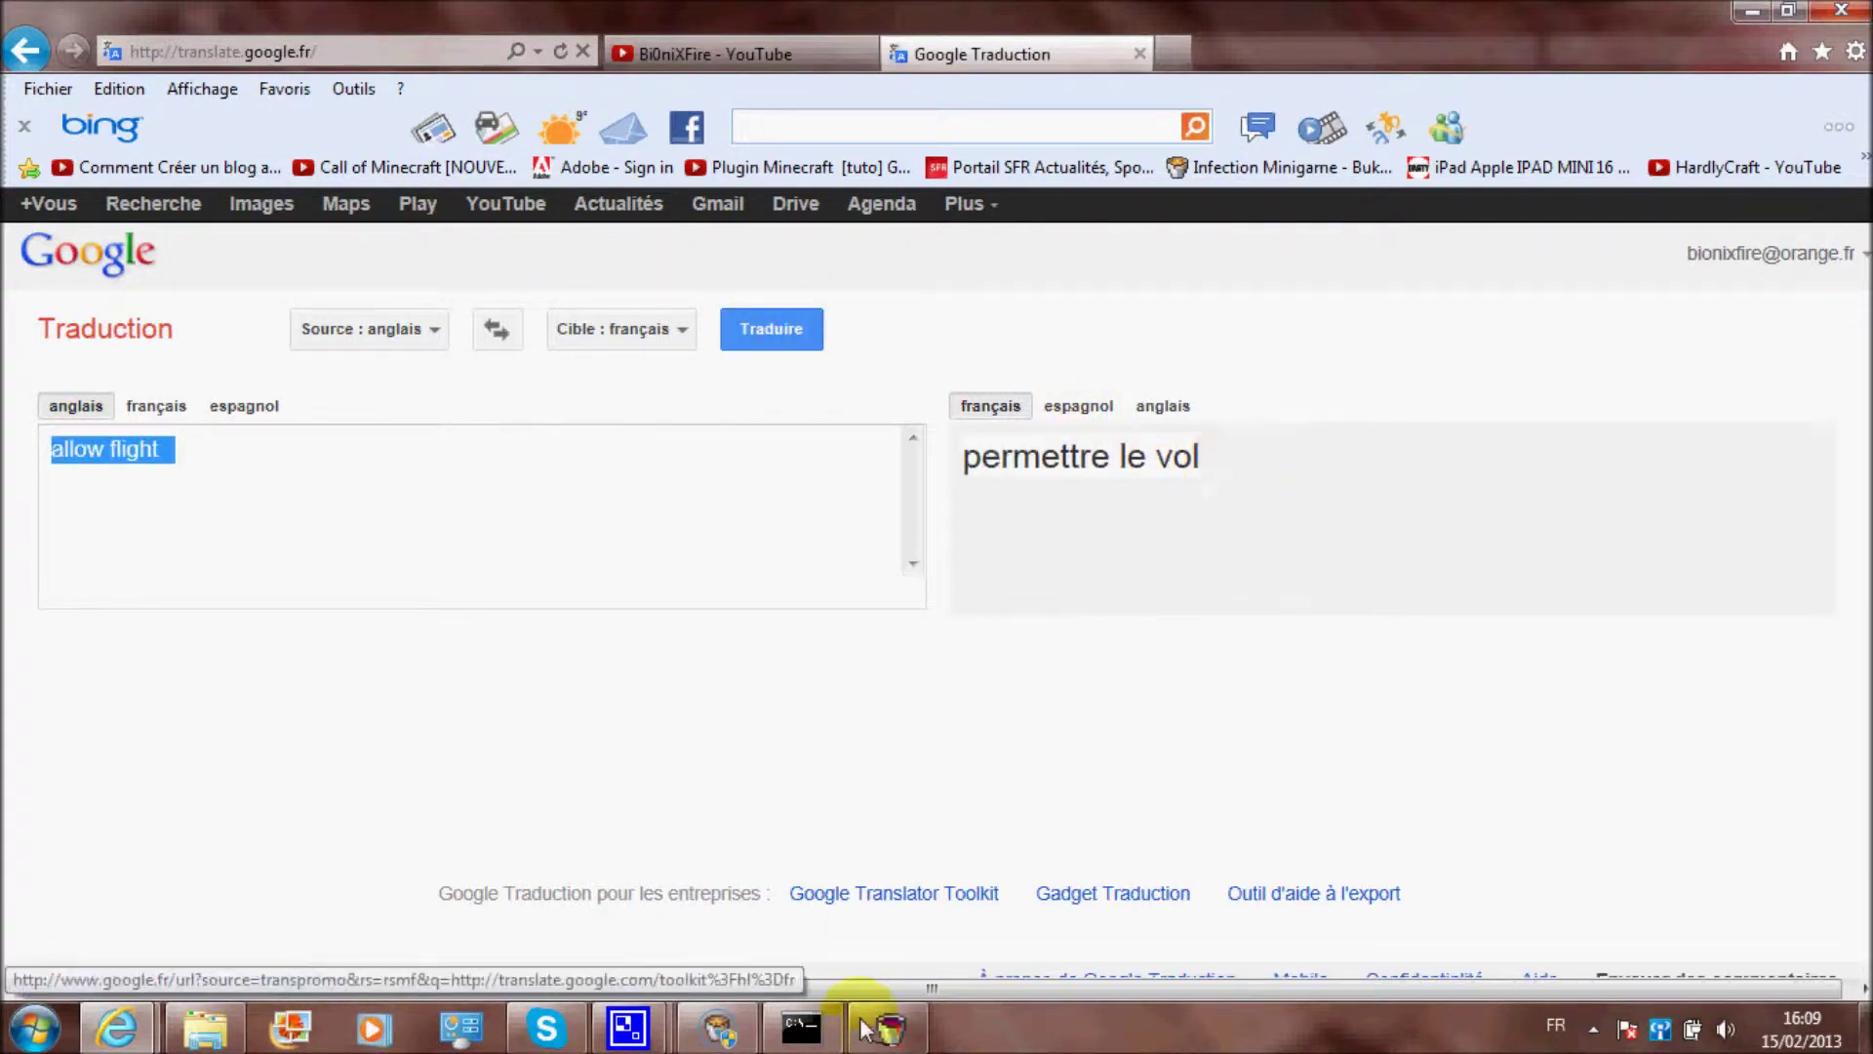
click(889, 1029)
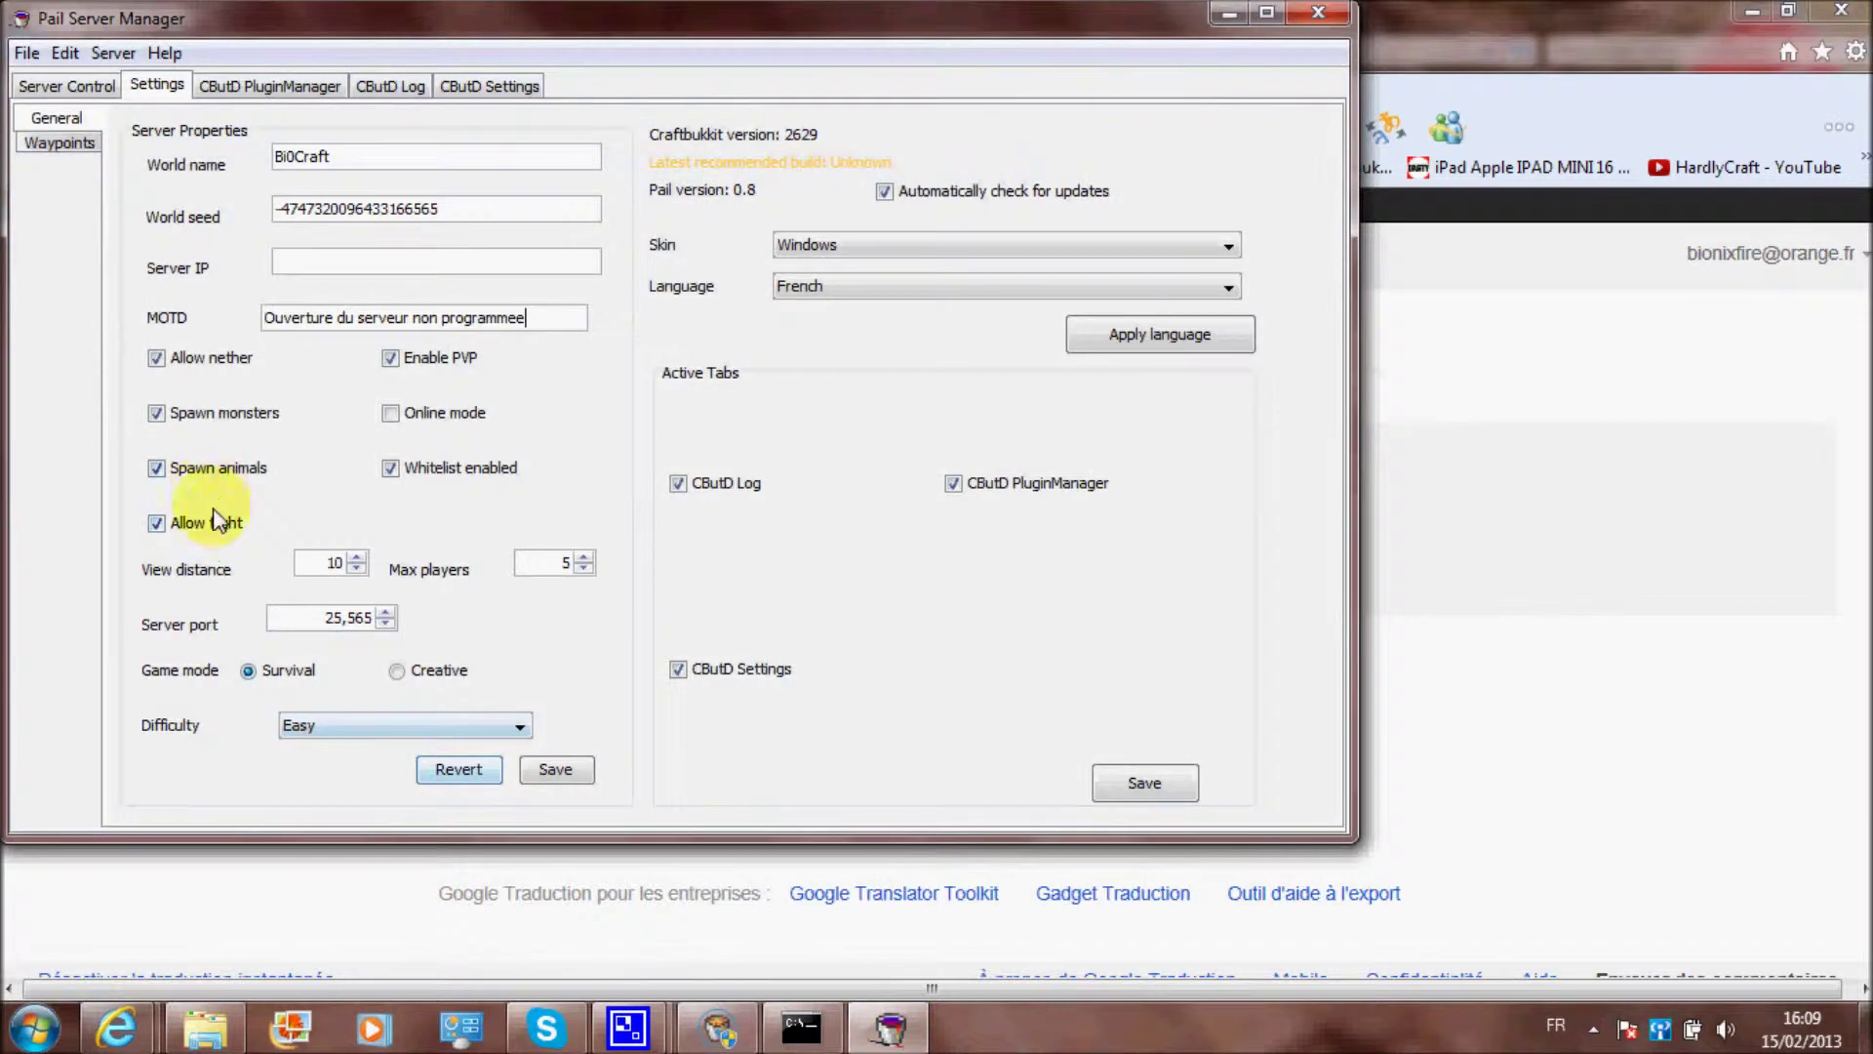
drag(313, 565, 359, 577)
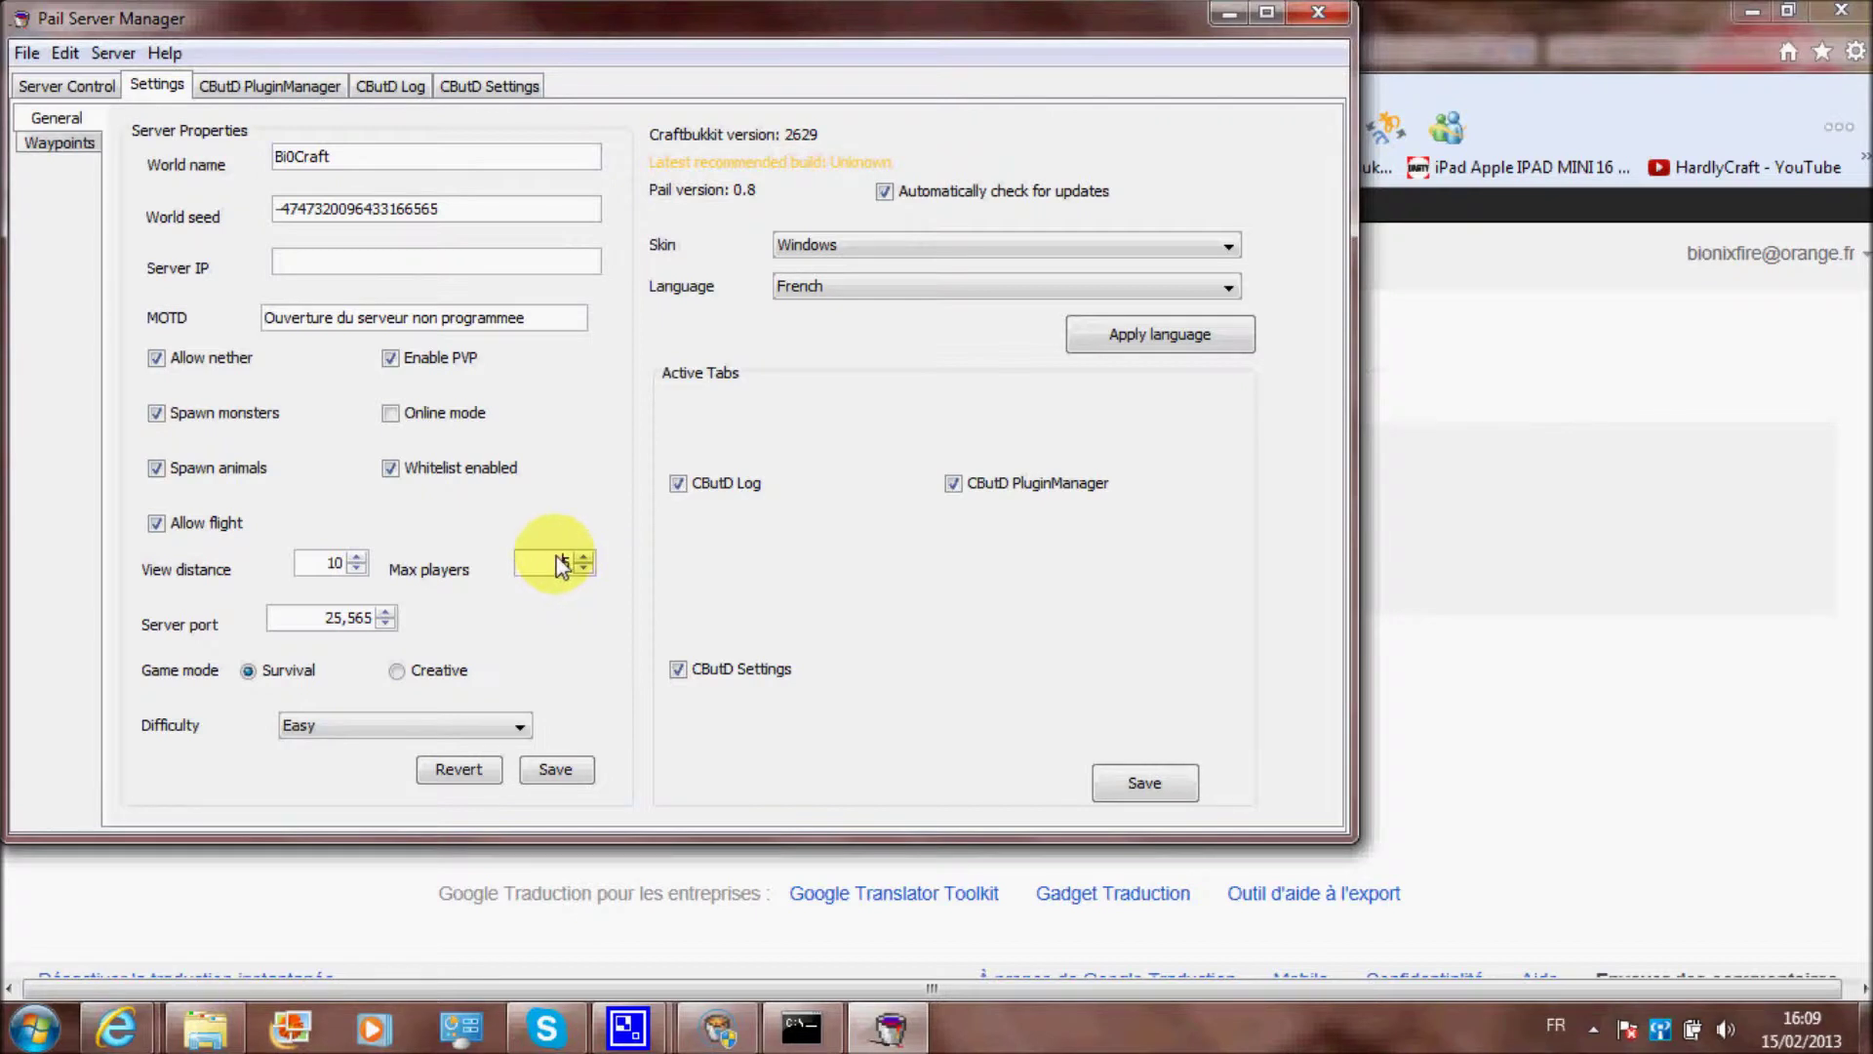
Set Max players to 5, save the config, and dismiss the Config Saved message
text(5)
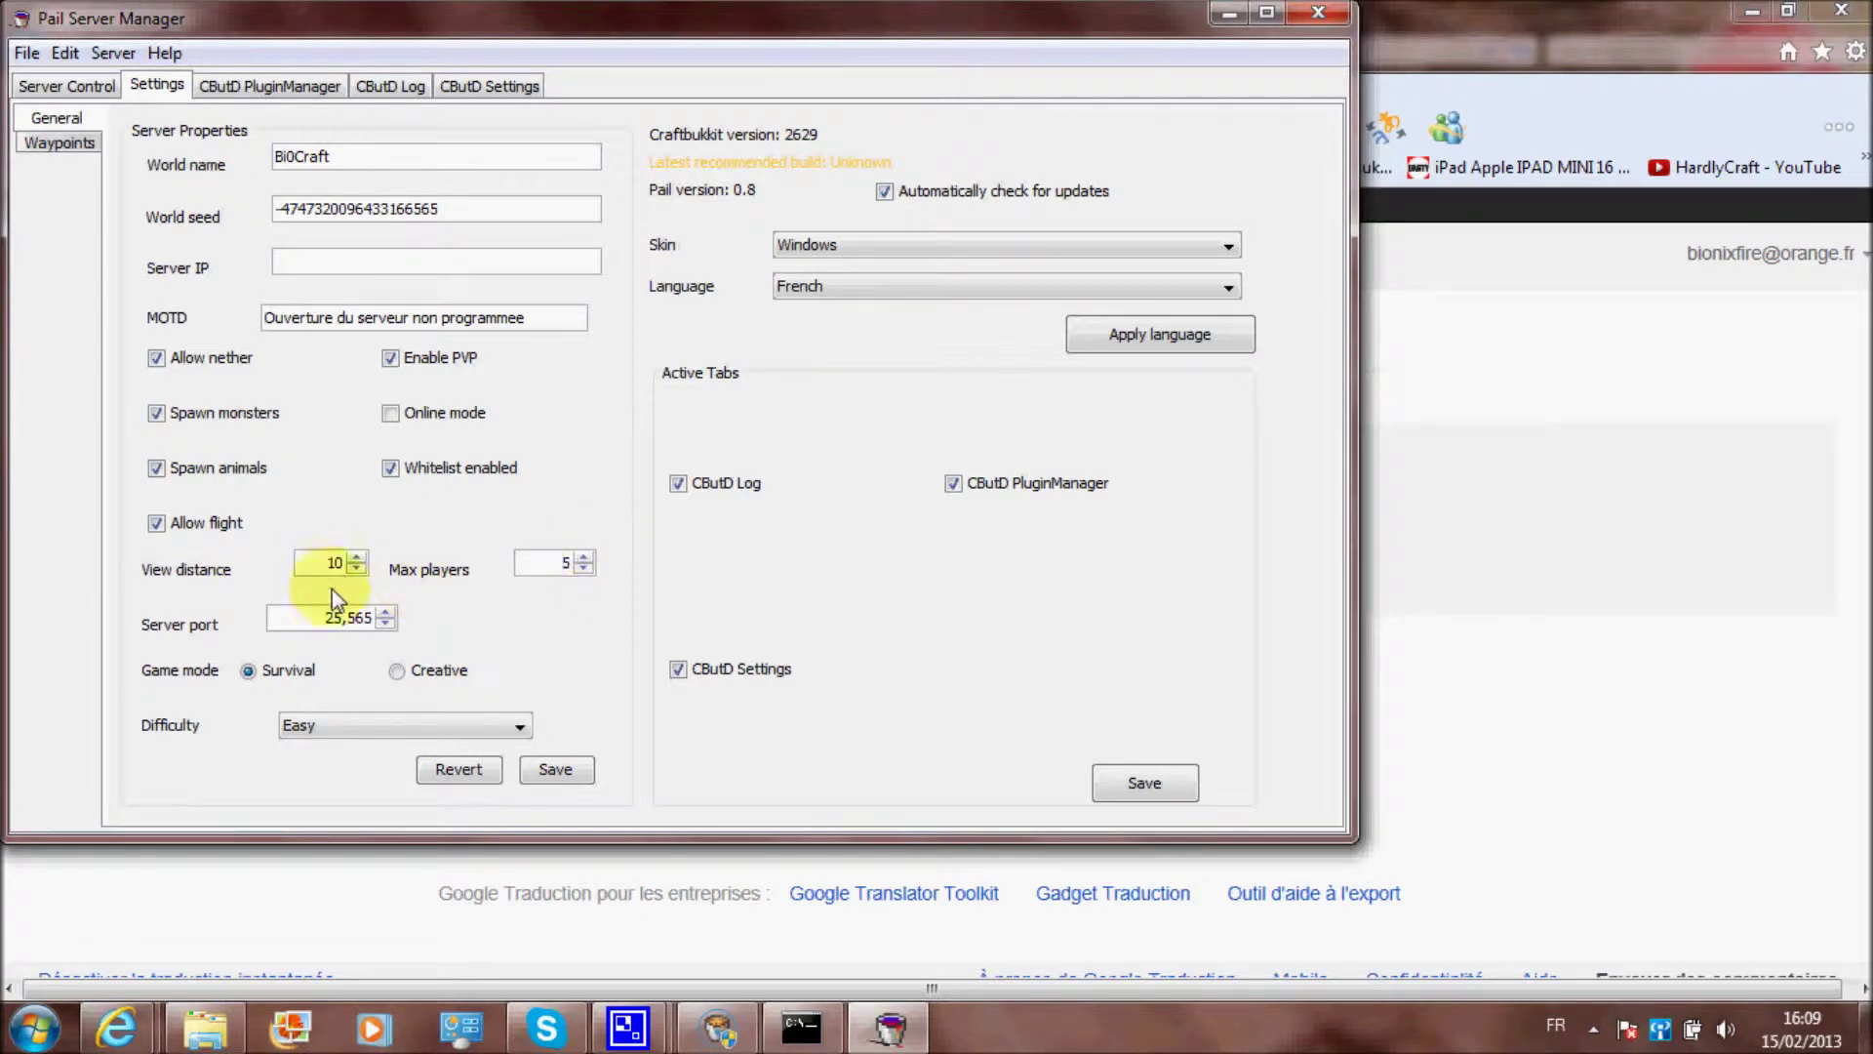
drag(316, 618, 397, 619)
click(248, 671)
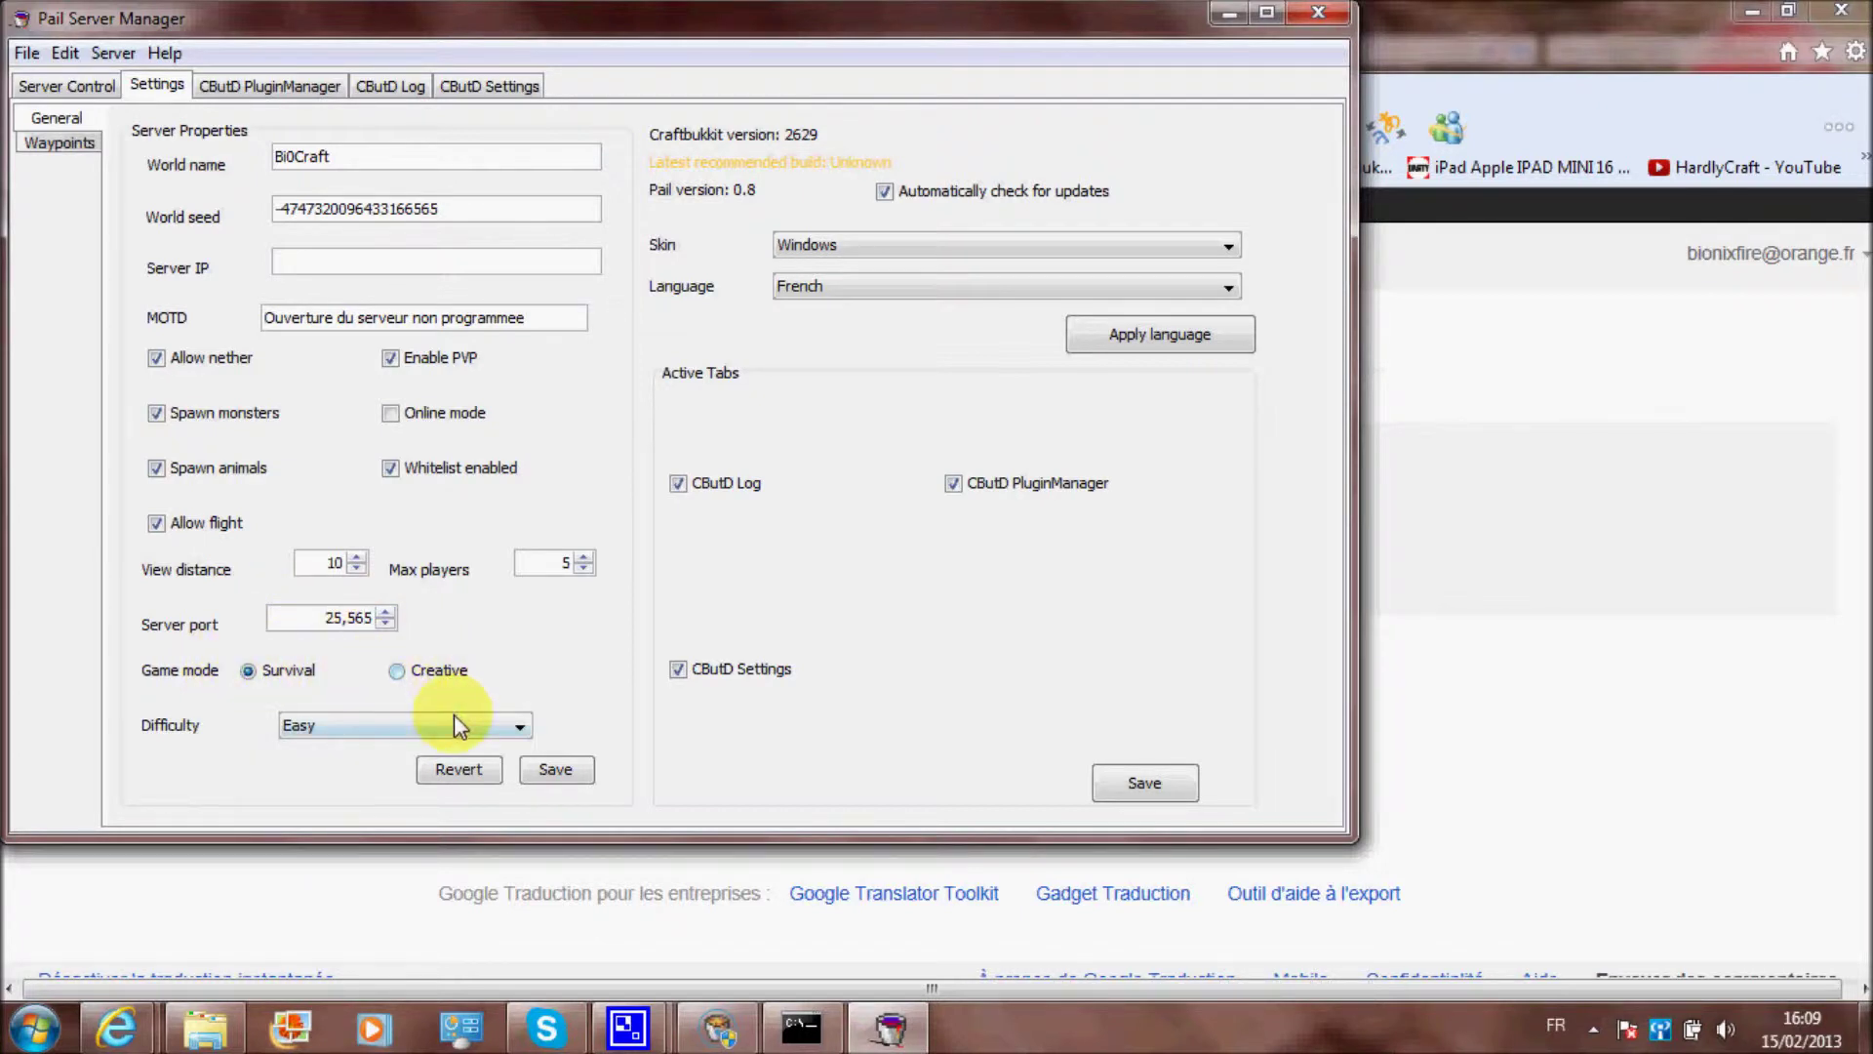
click(576, 771)
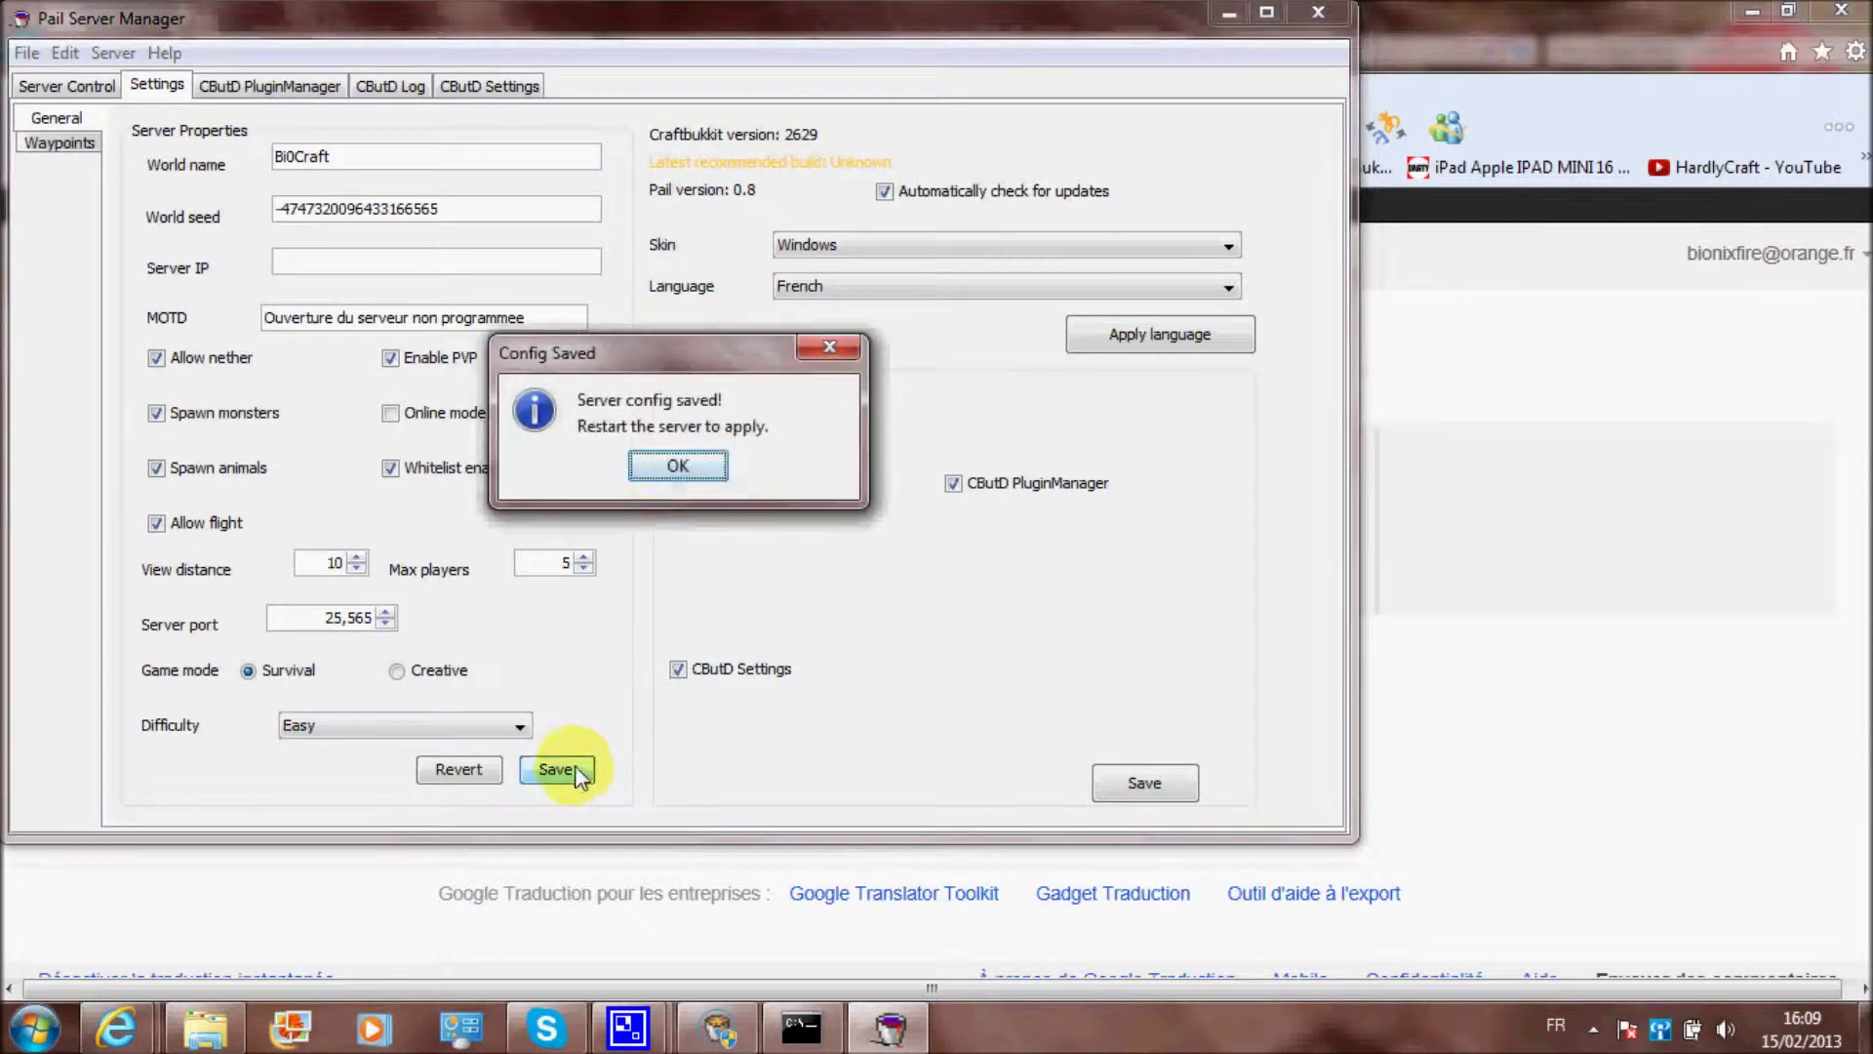
click(664, 480)
Close the server from the CraftBukkit Operator Panel and switch to the CraftBukkit folder
click(78, 86)
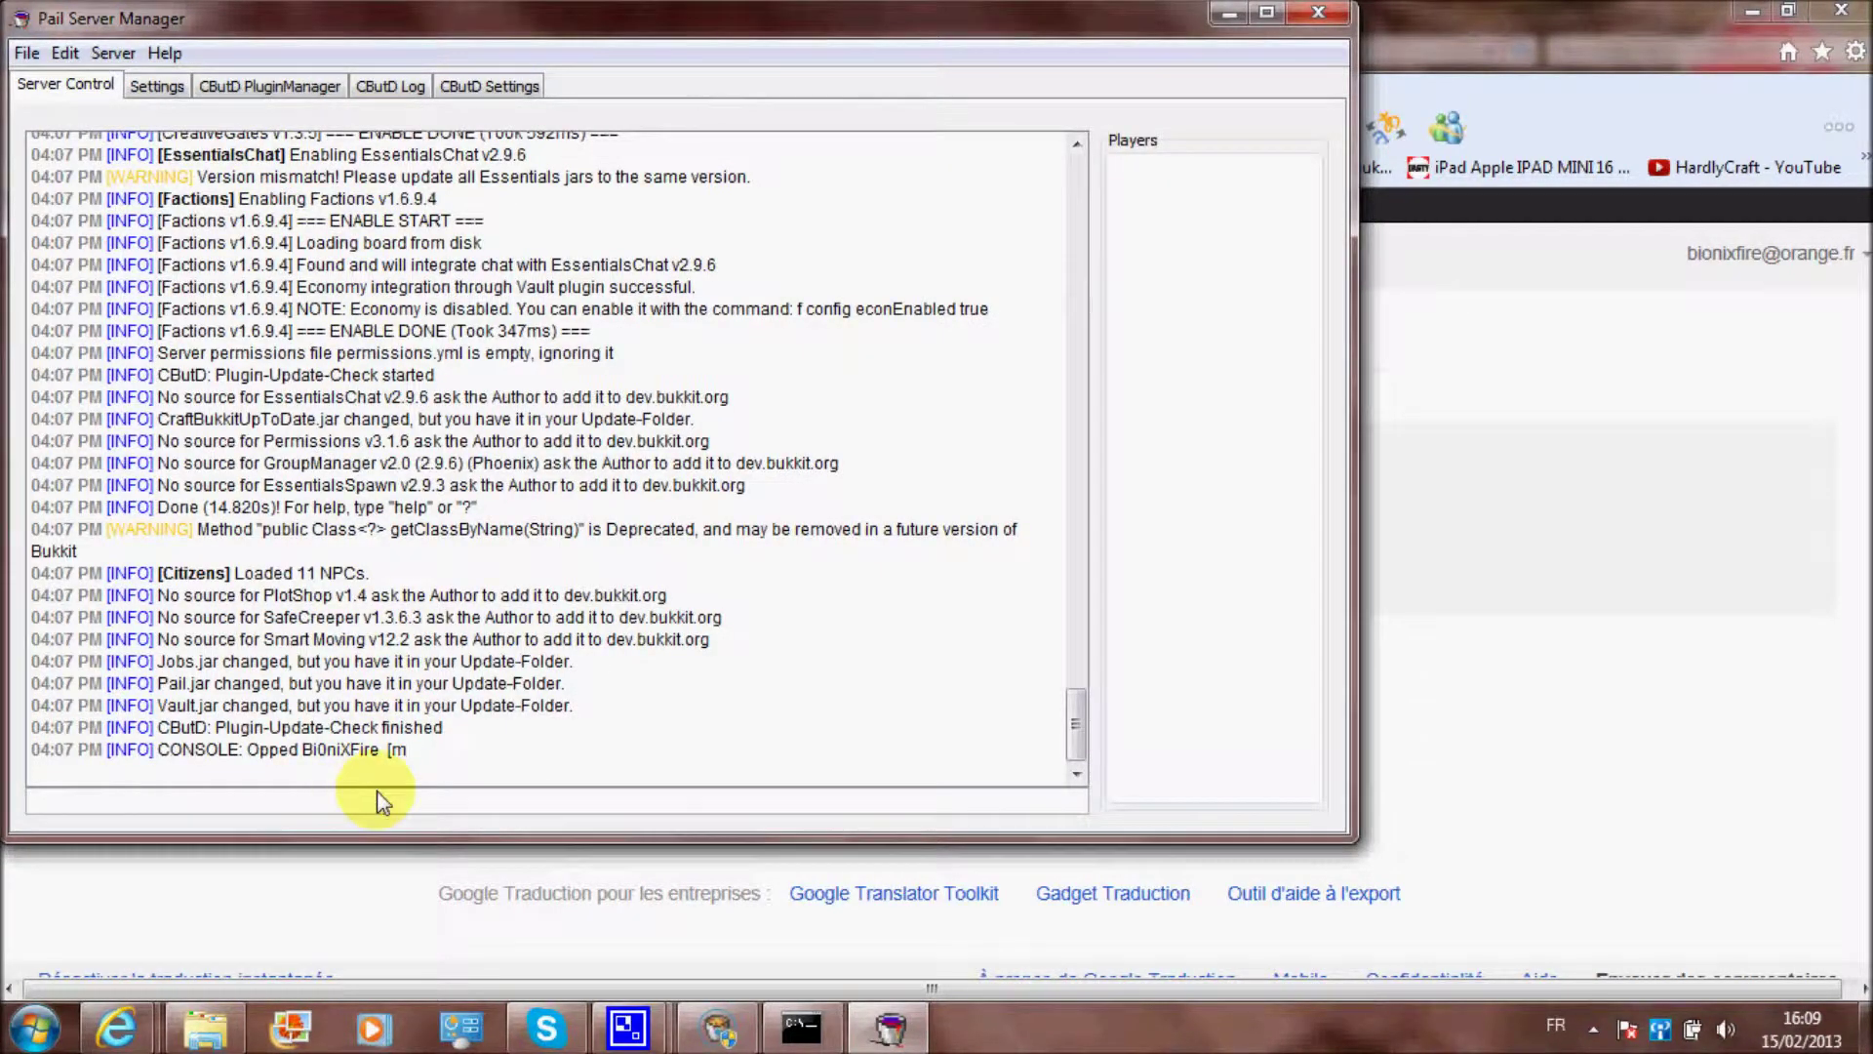
click(717, 1026)
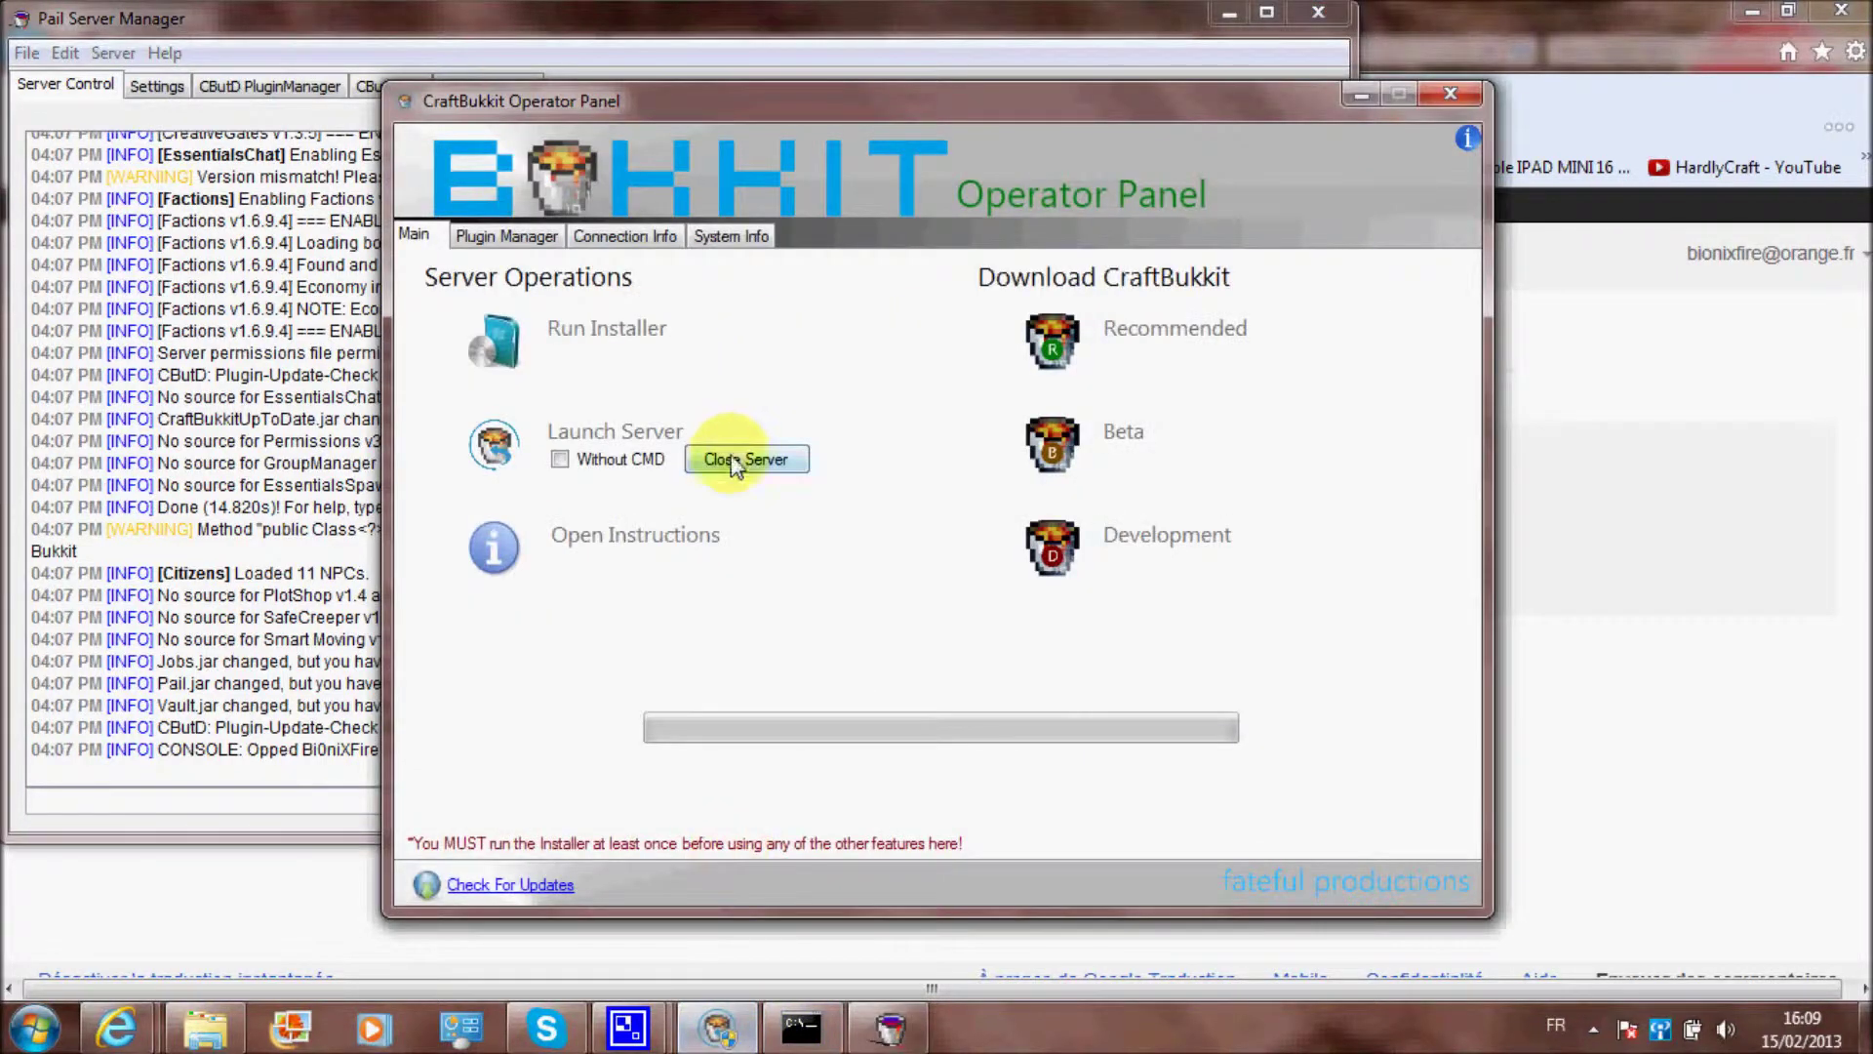
drag(815, 103, 826, 86)
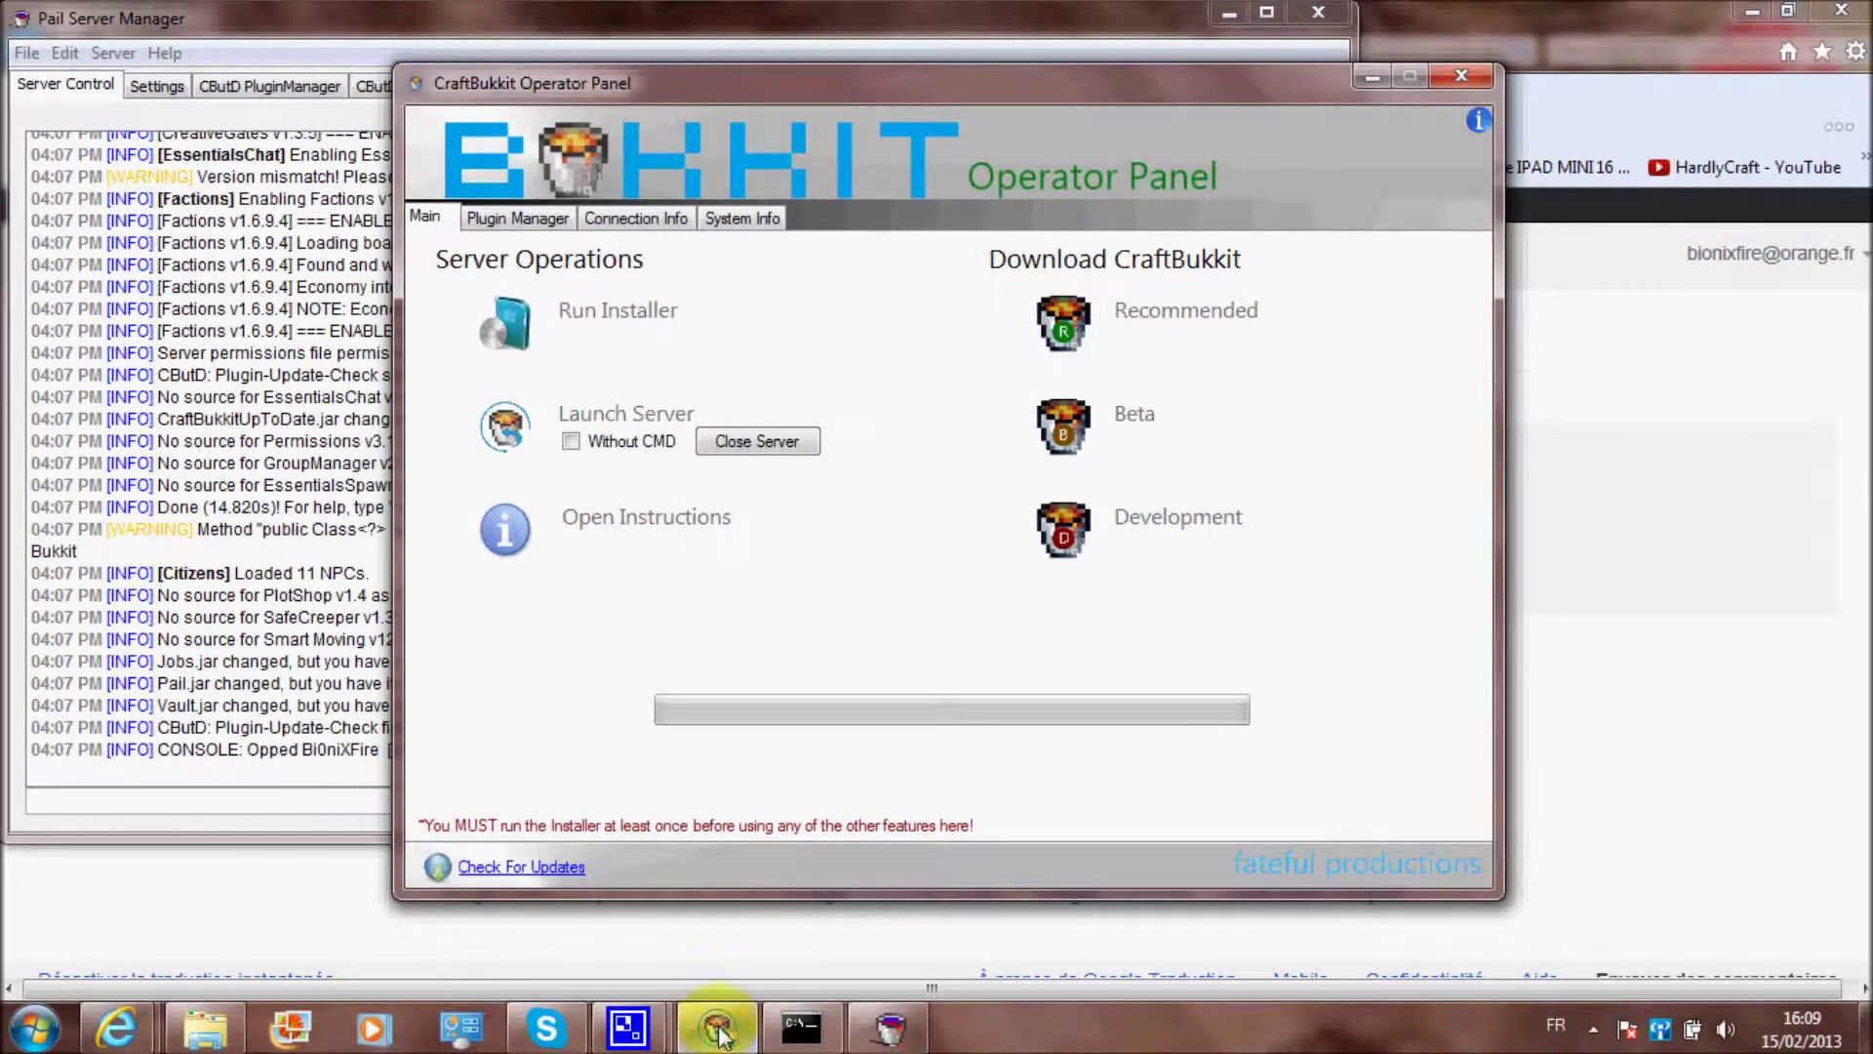
click(759, 441)
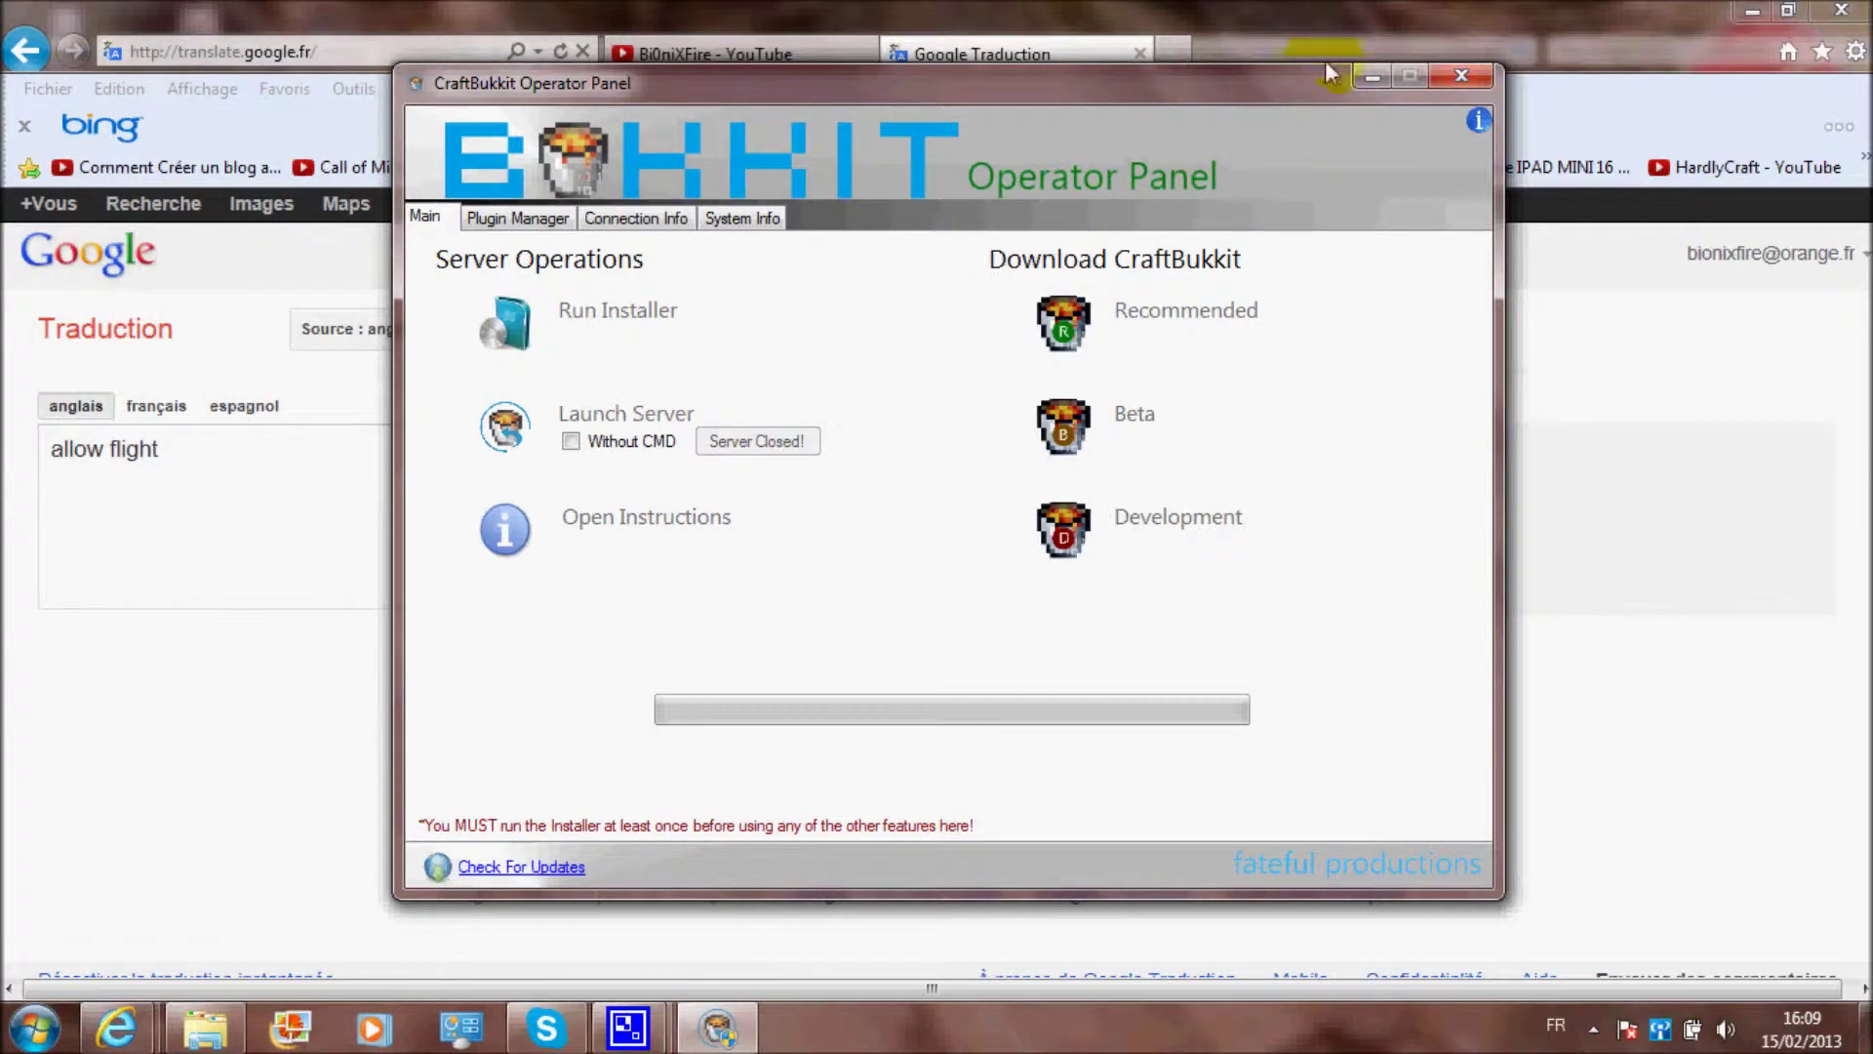
click(1366, 76)
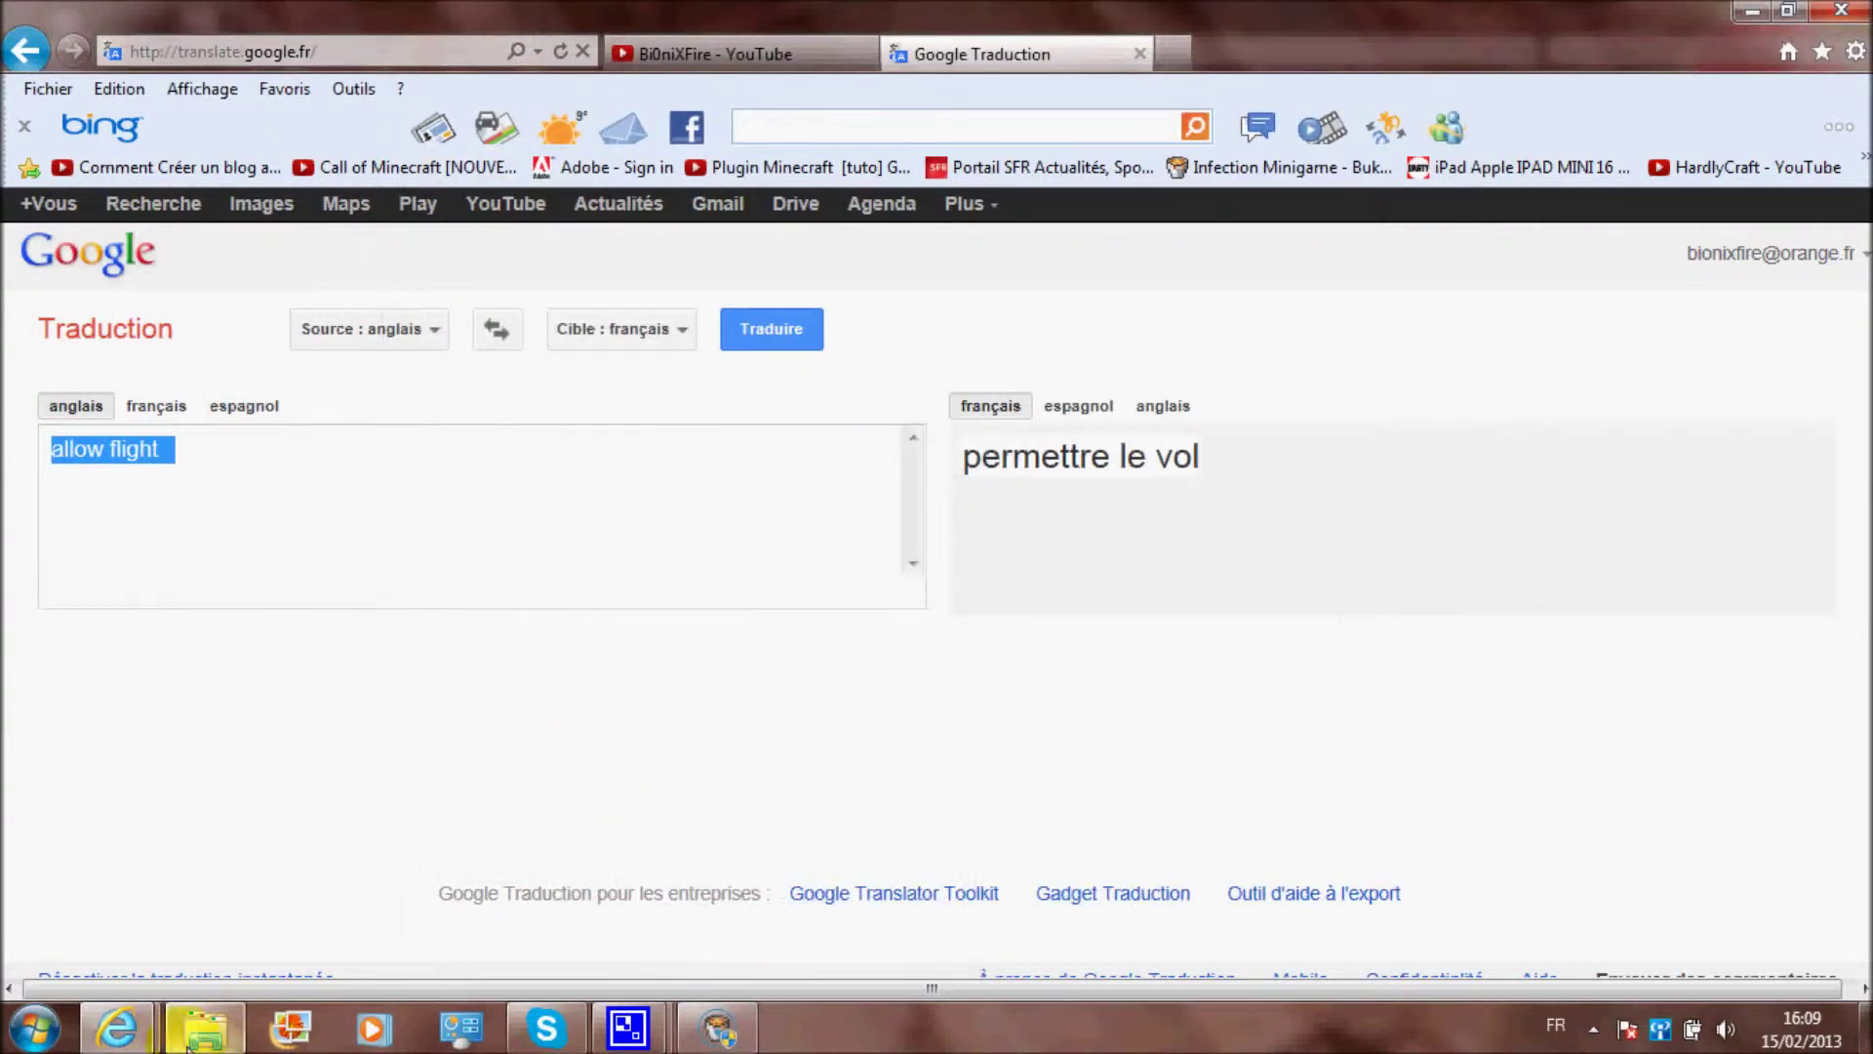
scroll(1162, 363, down, 2)
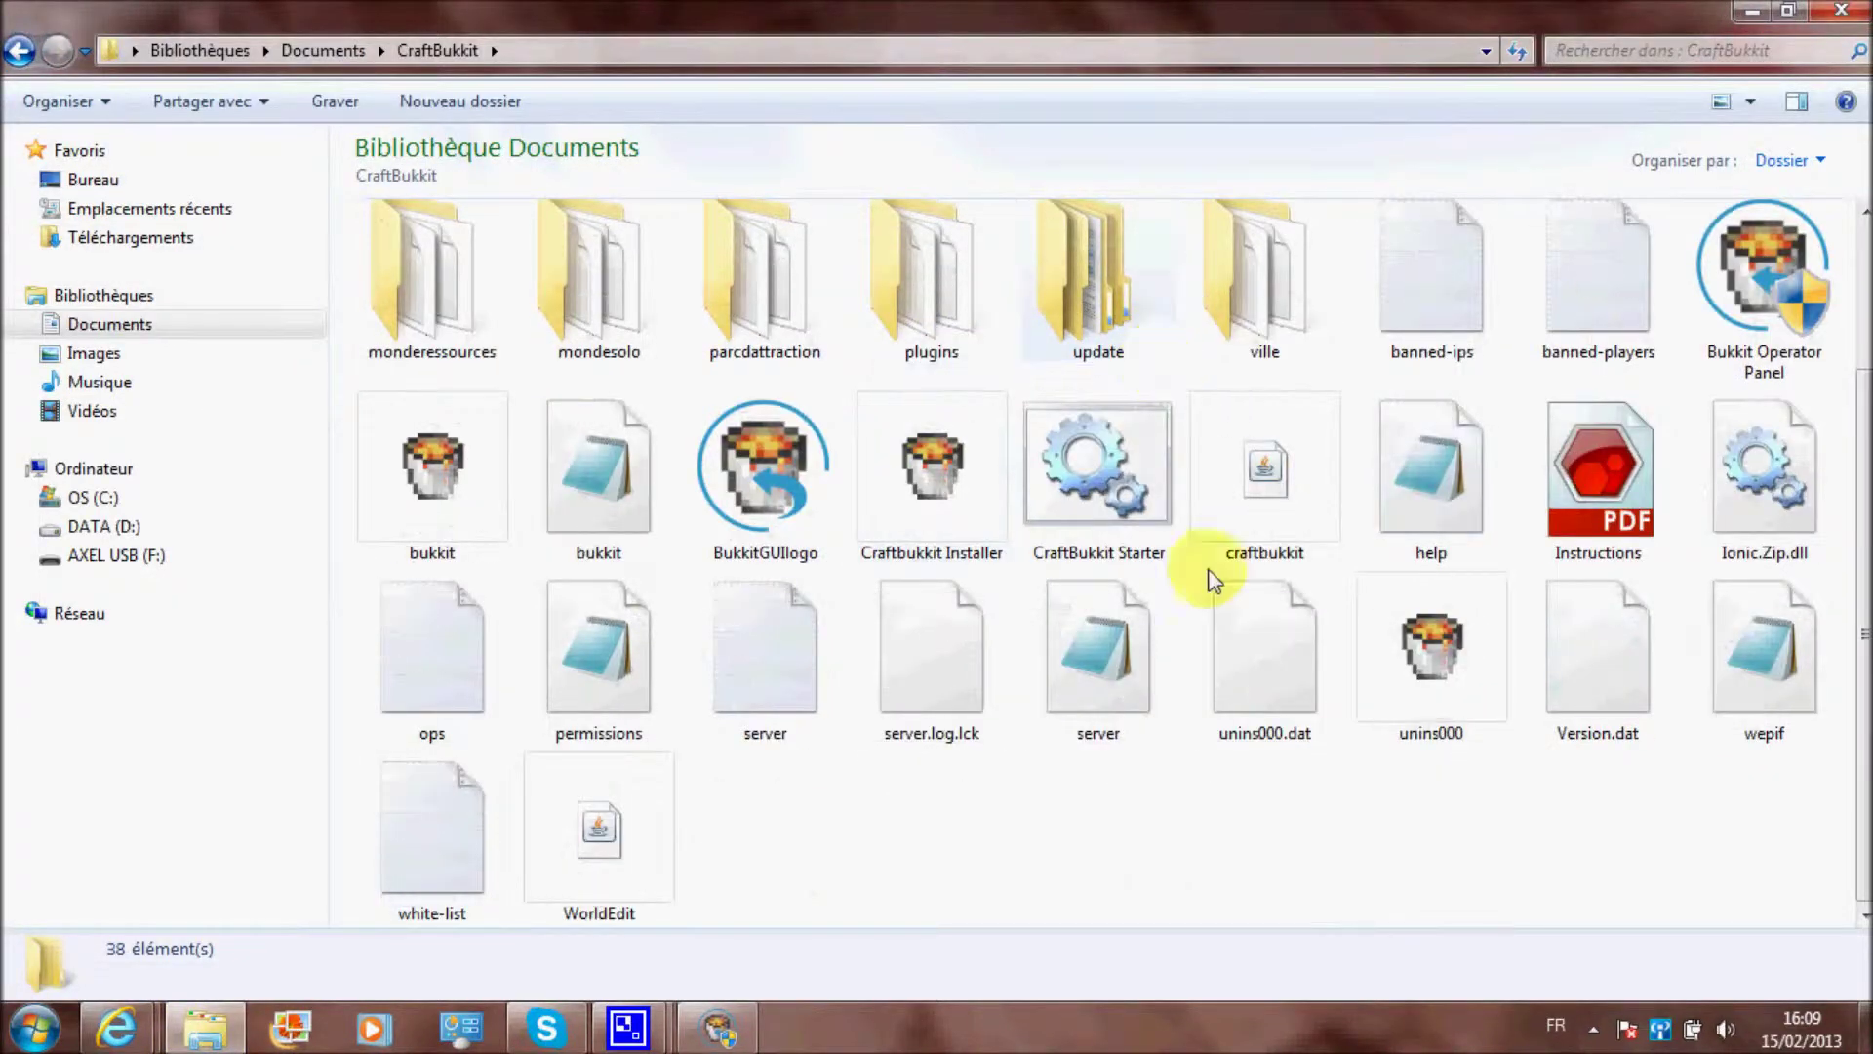
Open server.properties in a maximized Notepad and highlight its header comment lines
double_click(1100, 632)
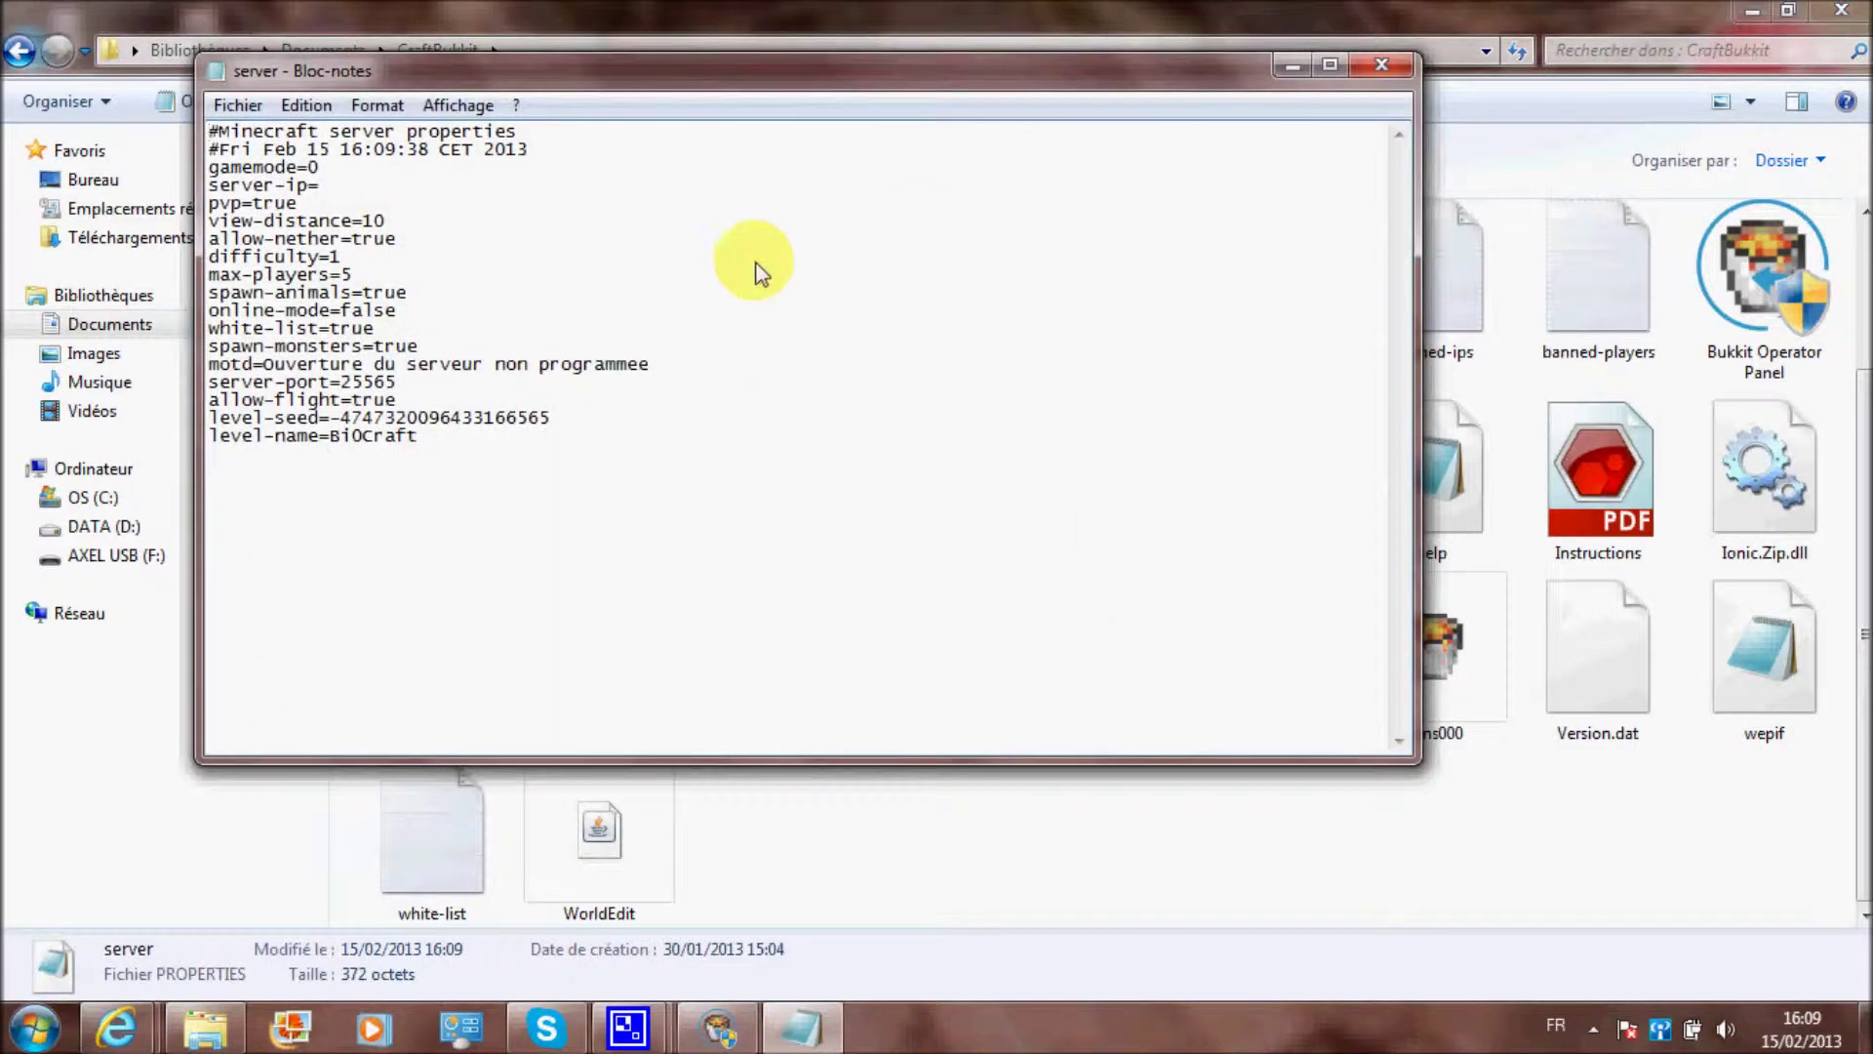
click(1329, 64)
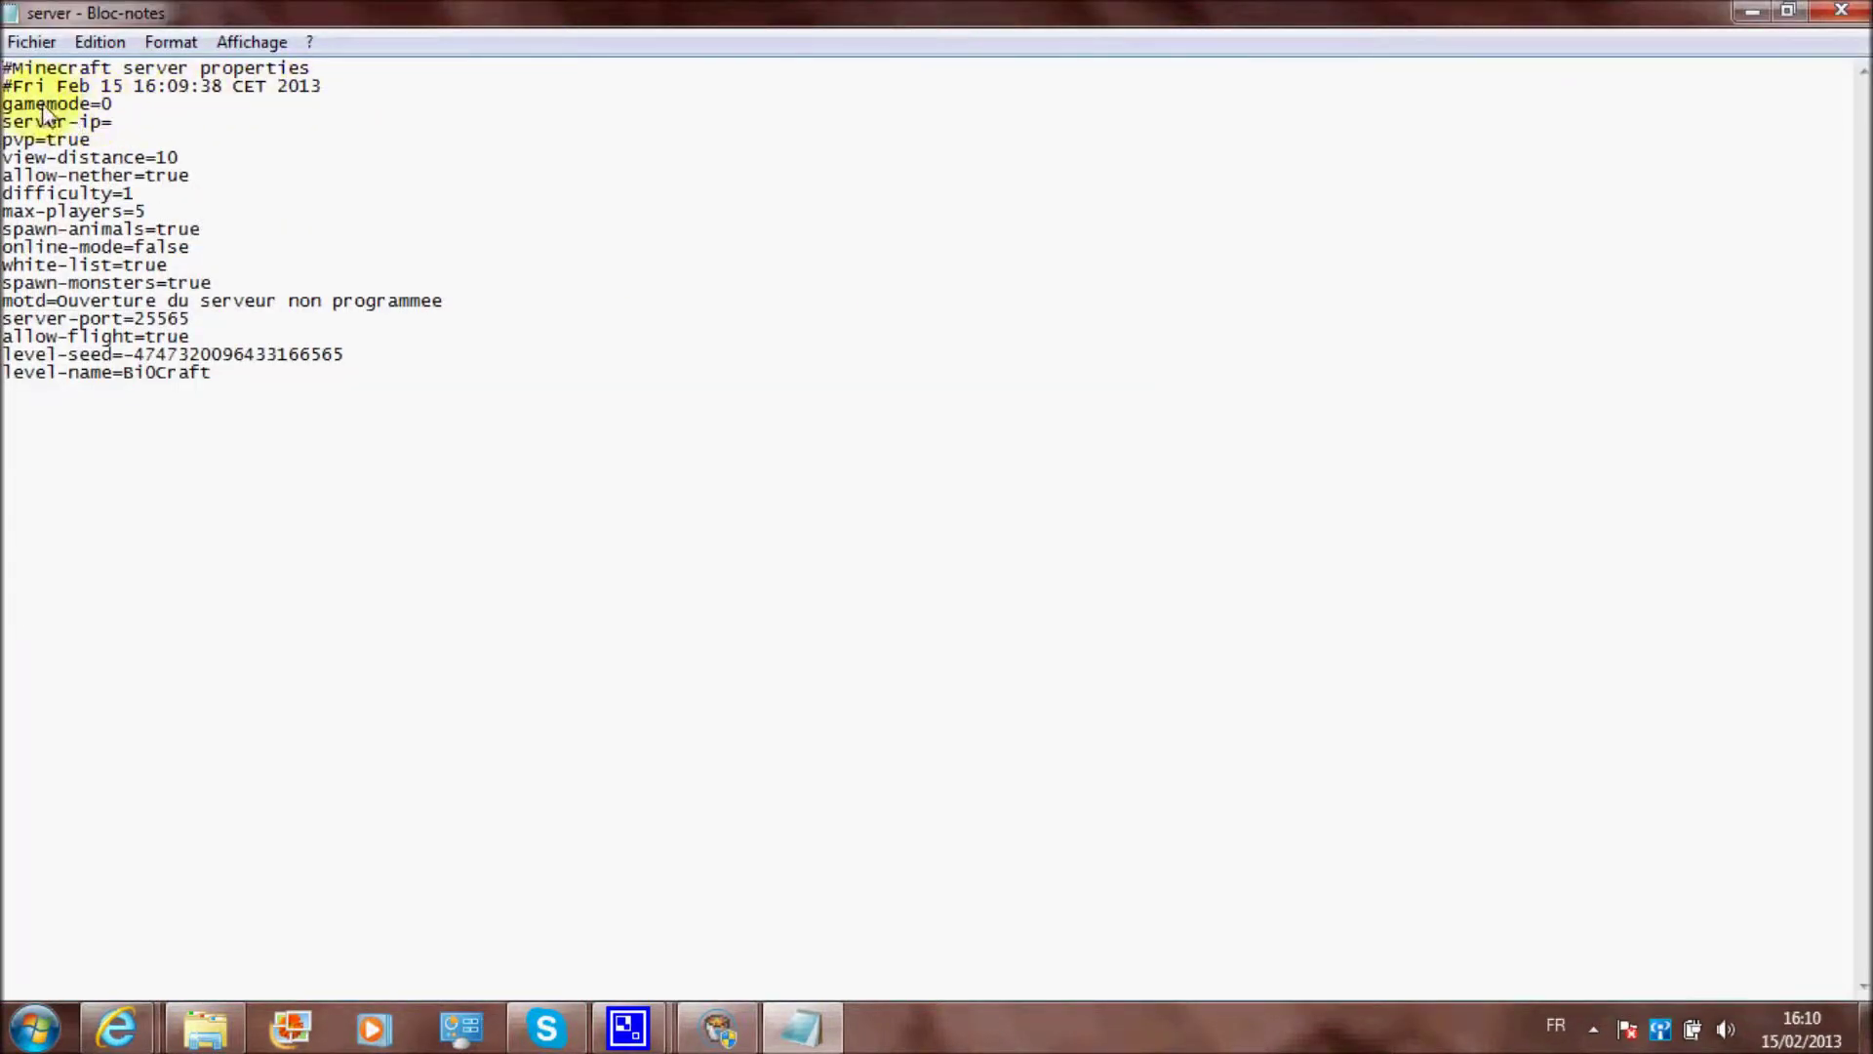
drag(35, 70, 266, 70)
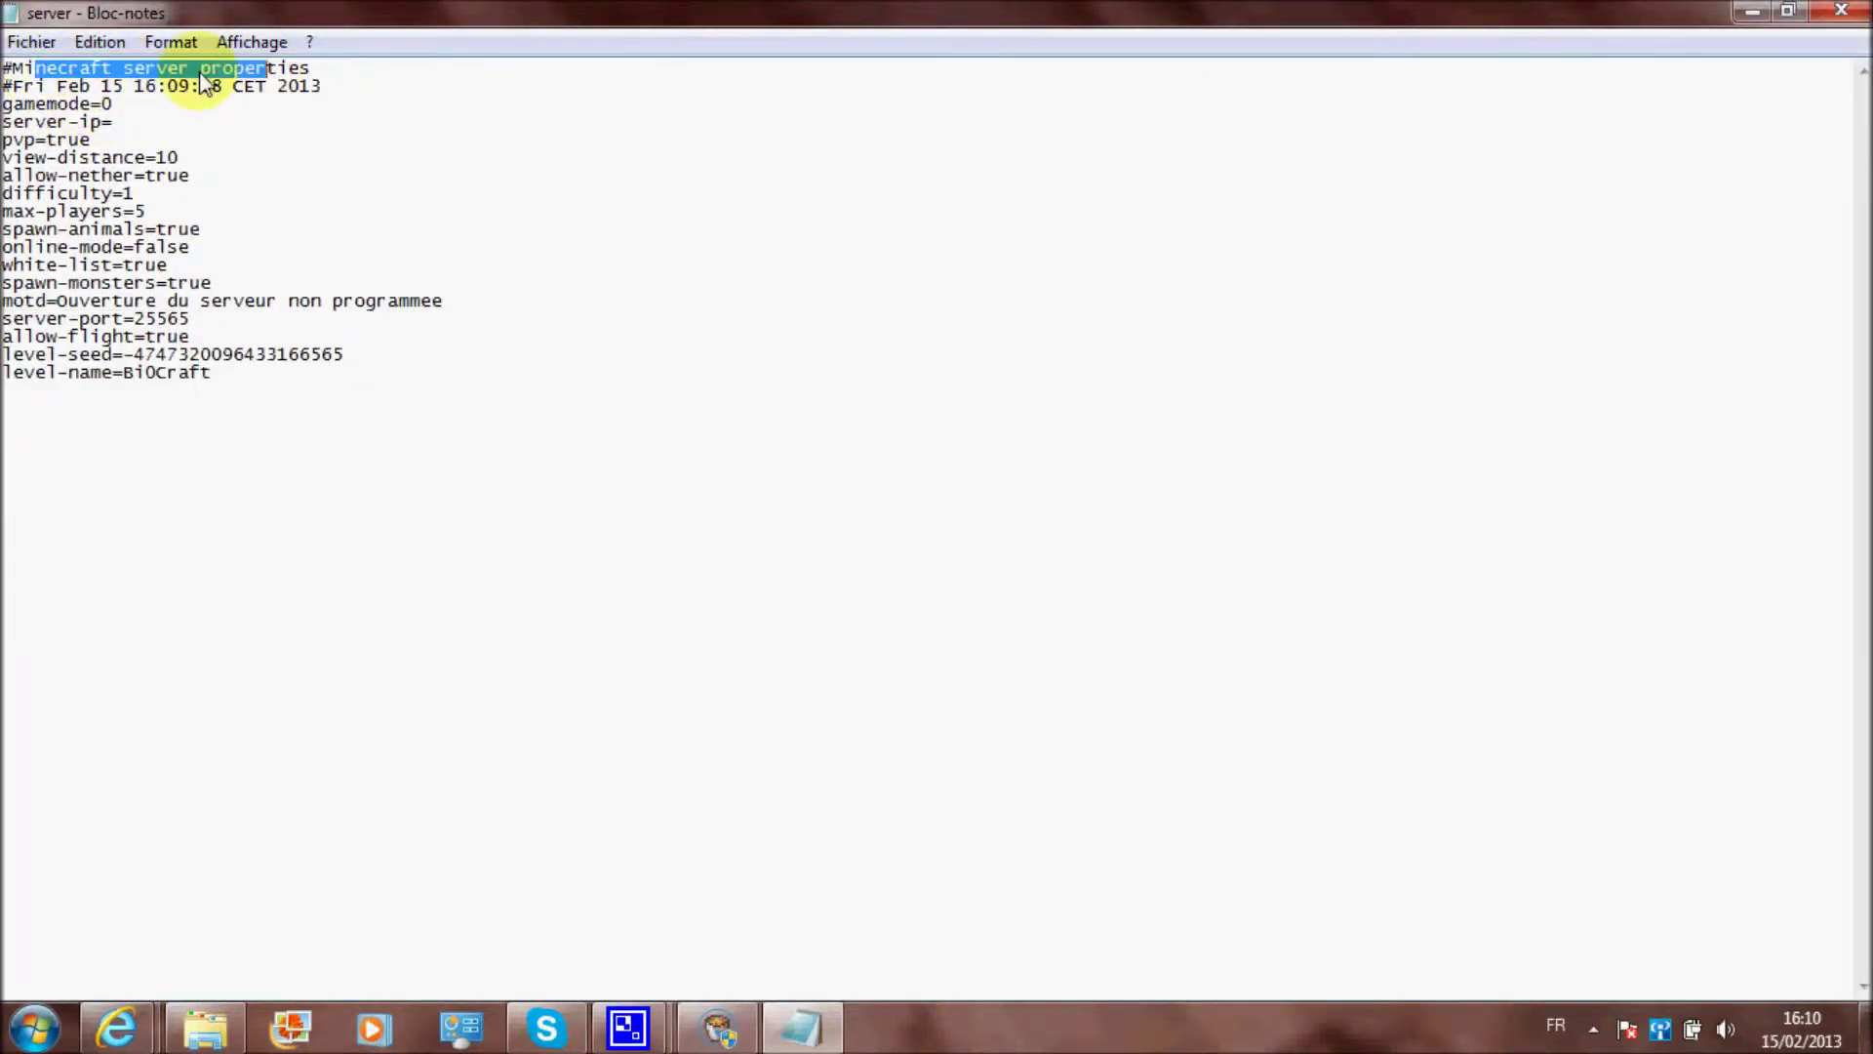
drag(4, 74, 326, 83)
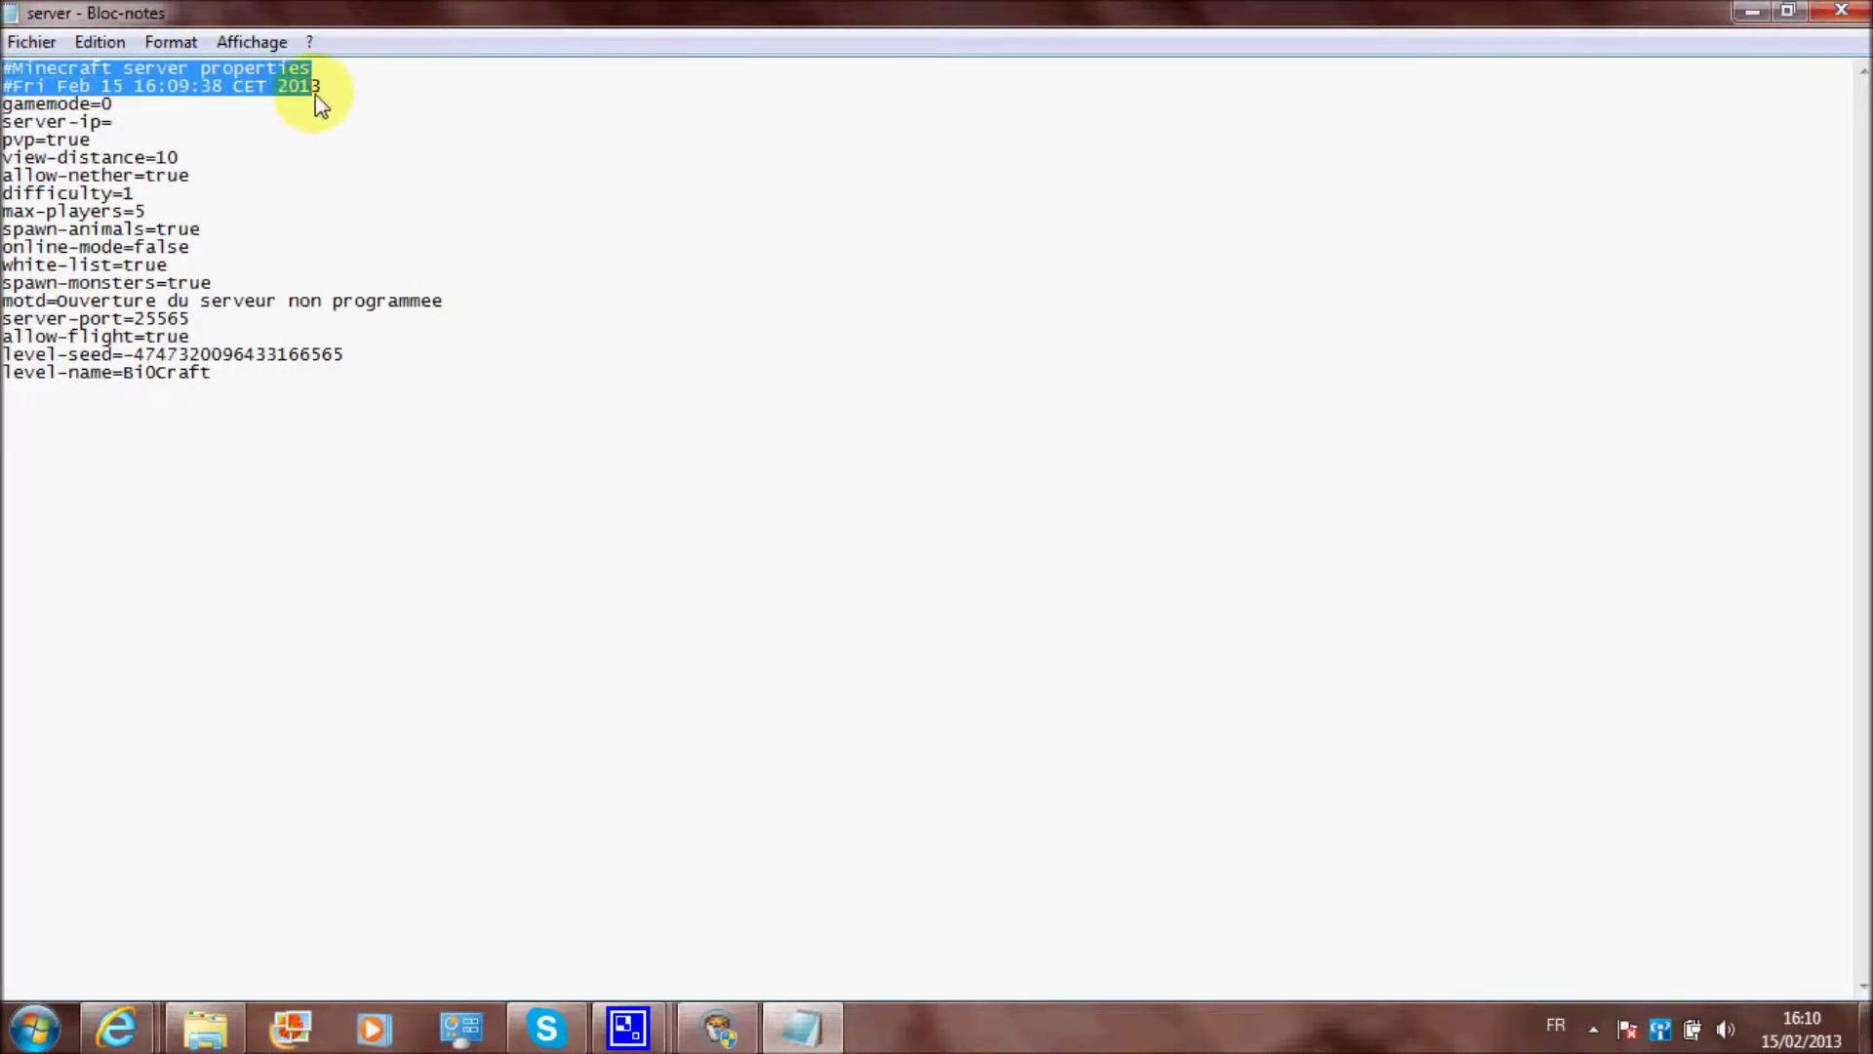
click(293, 97)
Point out gamemode=0, server-ip, pvp=true, view-distance=10, allow-nether=true and difficulty=1
click(136, 110)
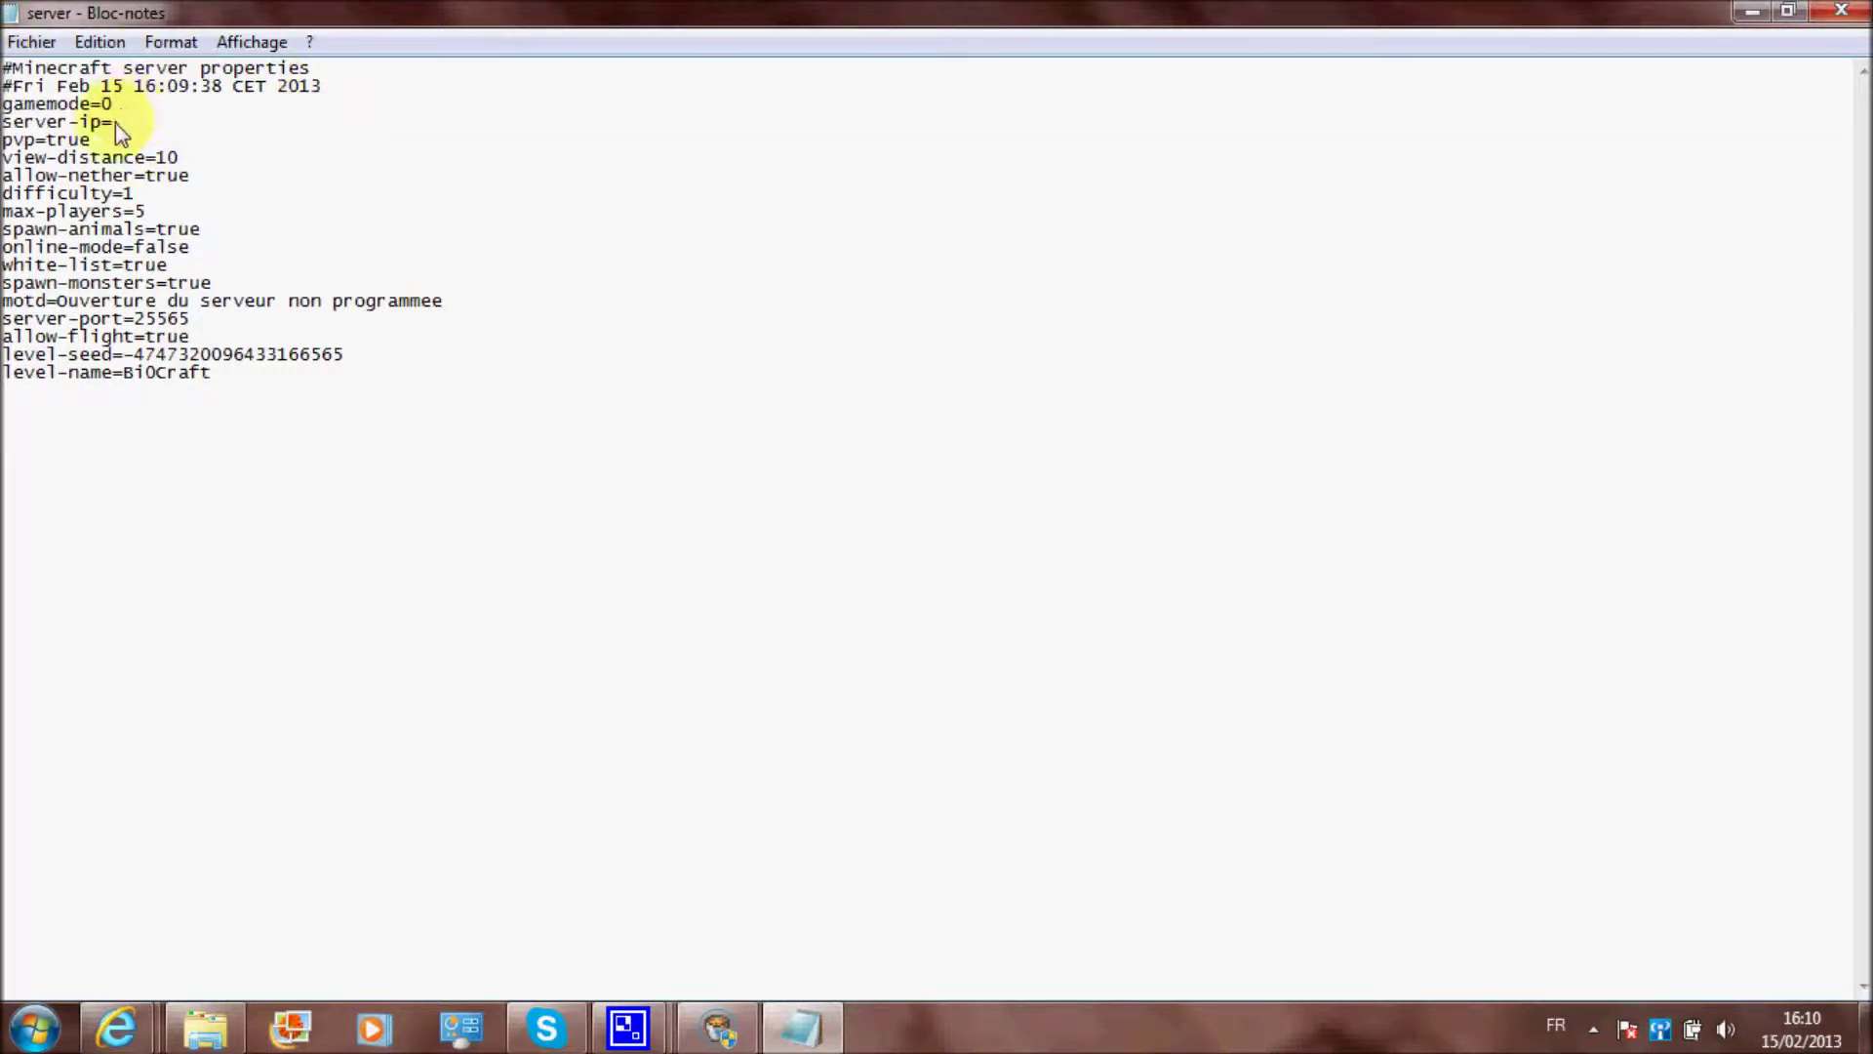
click(146, 128)
drag(4, 142, 97, 141)
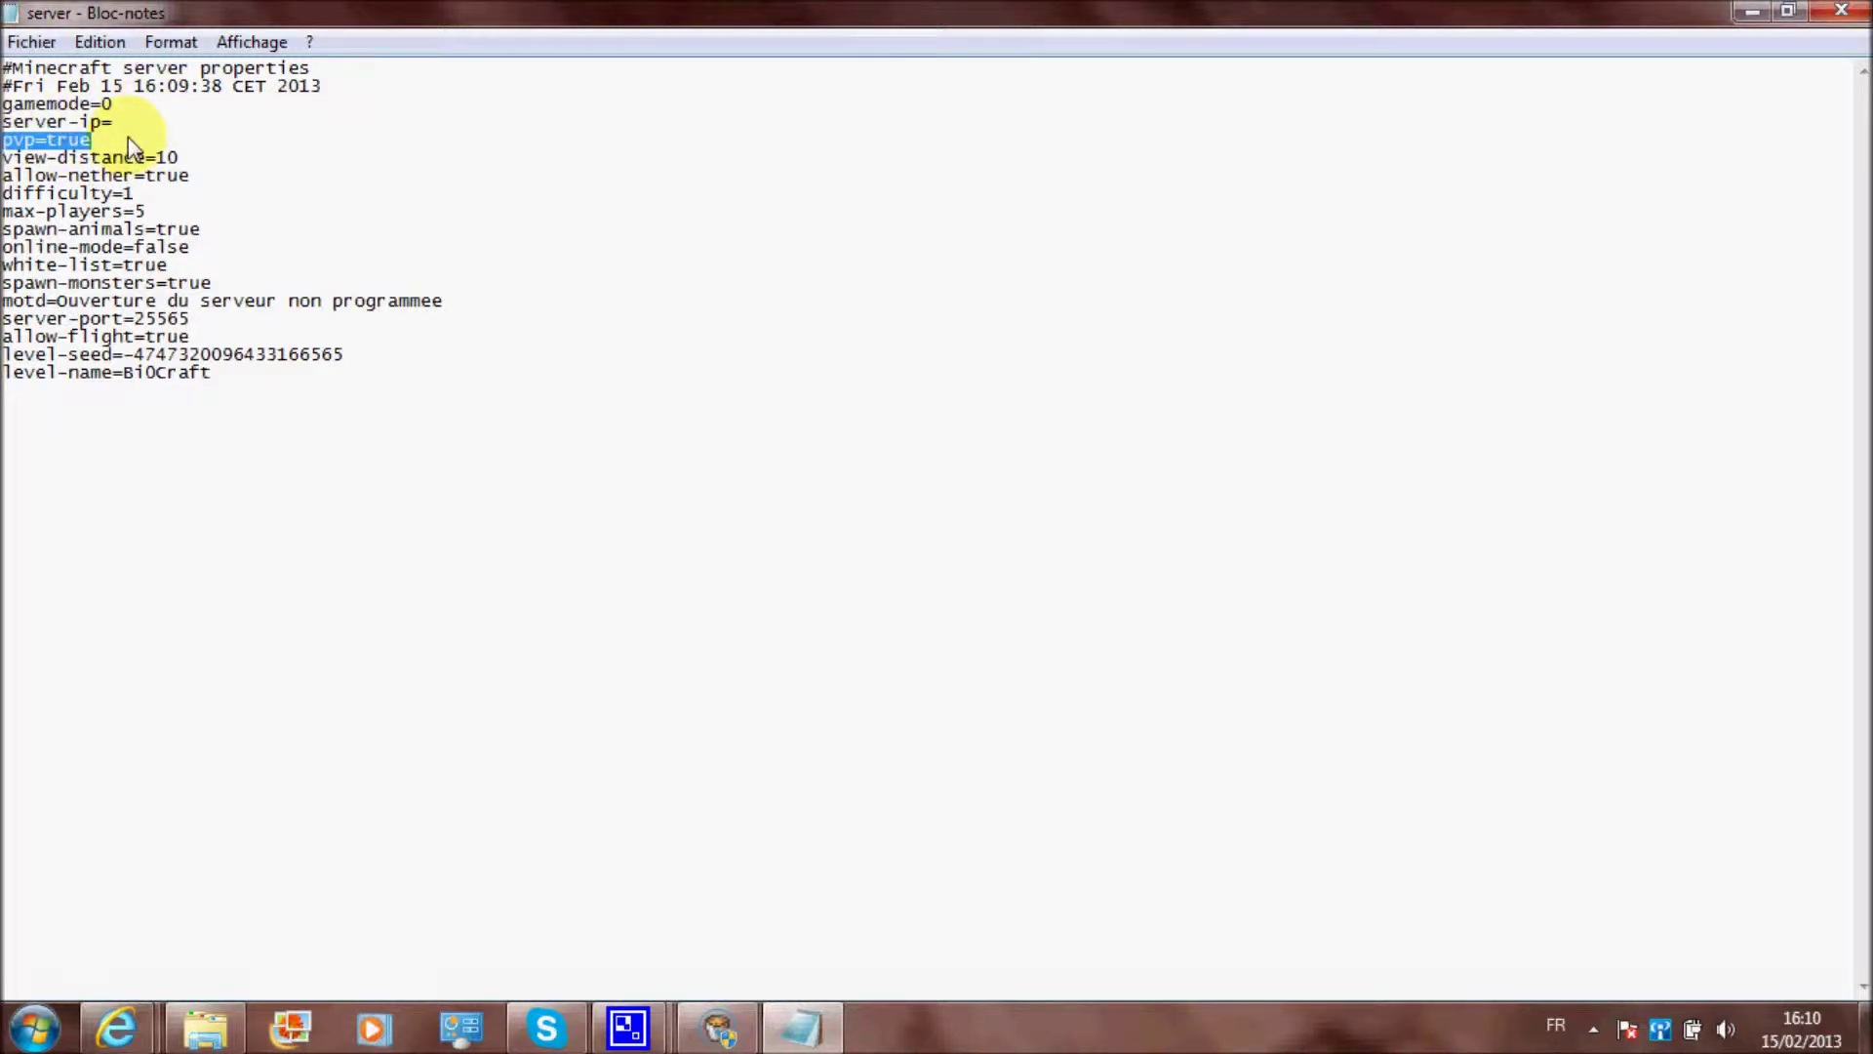
click(63, 148)
drag(4, 159, 187, 157)
click(187, 162)
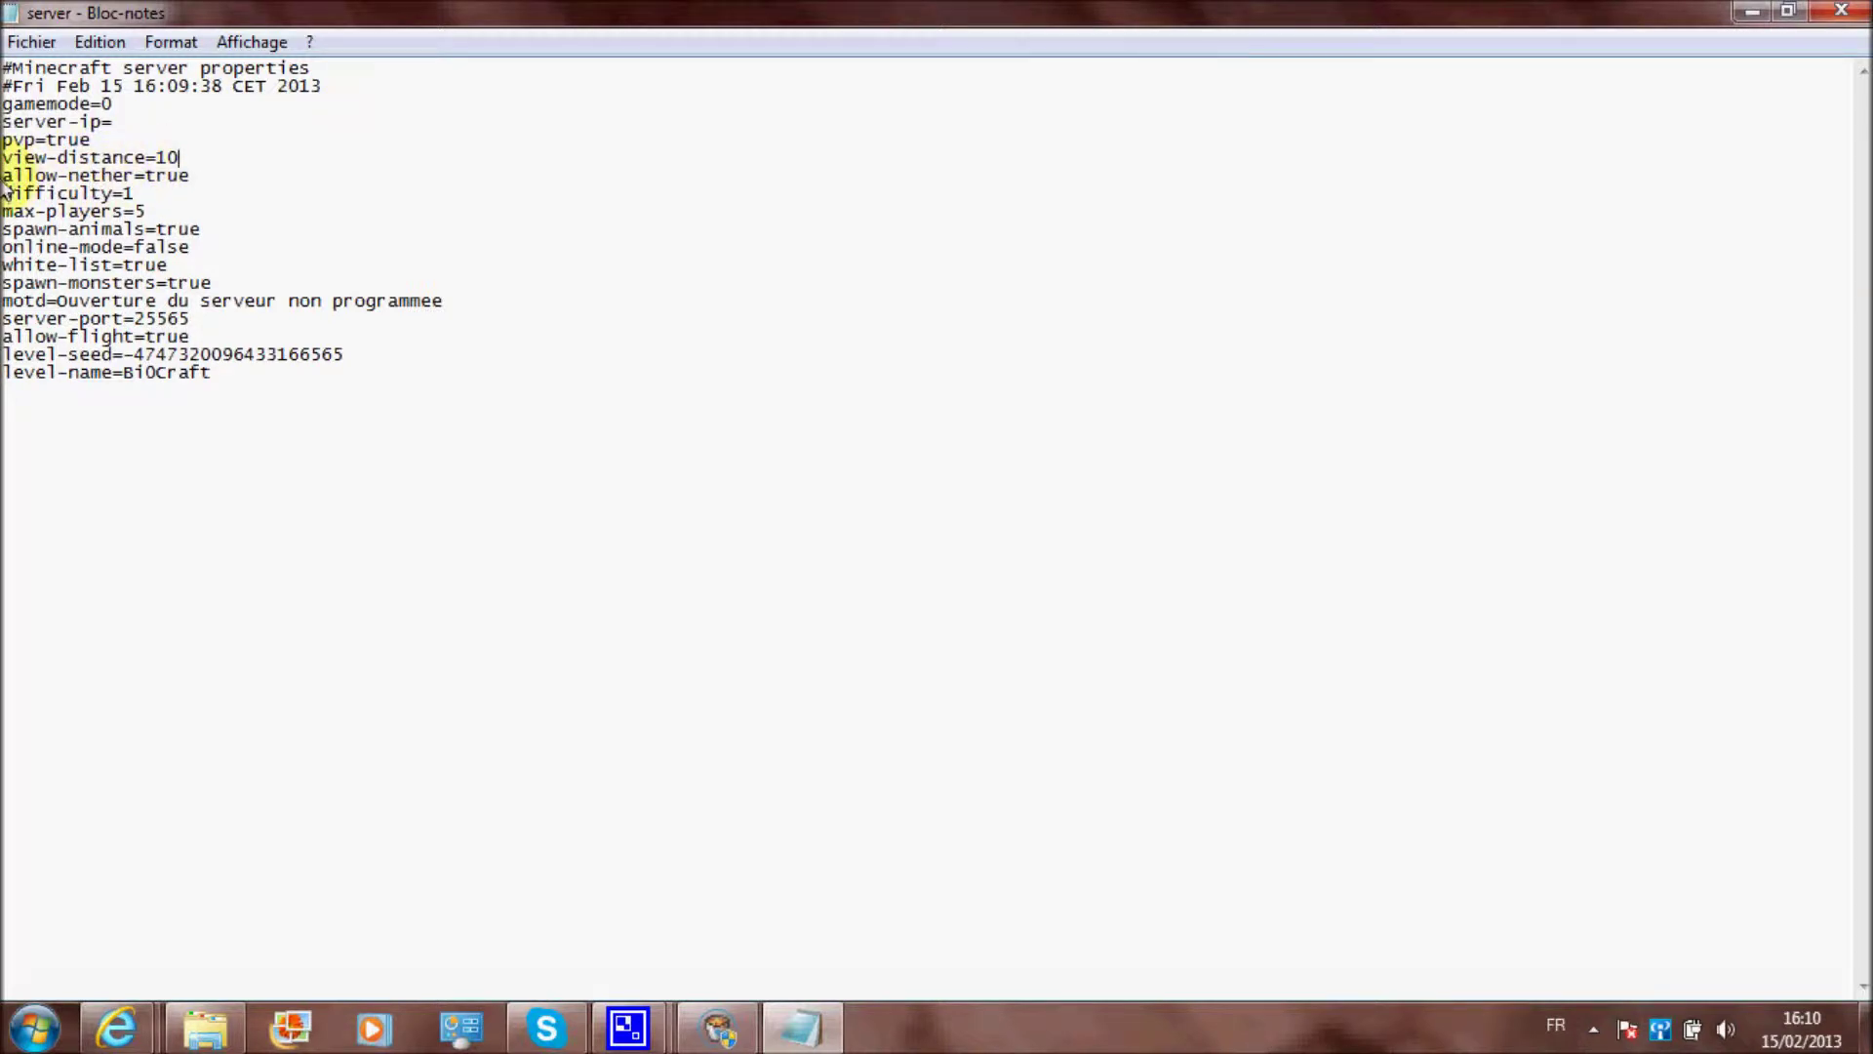
drag(4, 176, 191, 176)
click(195, 174)
drag(3, 195, 146, 201)
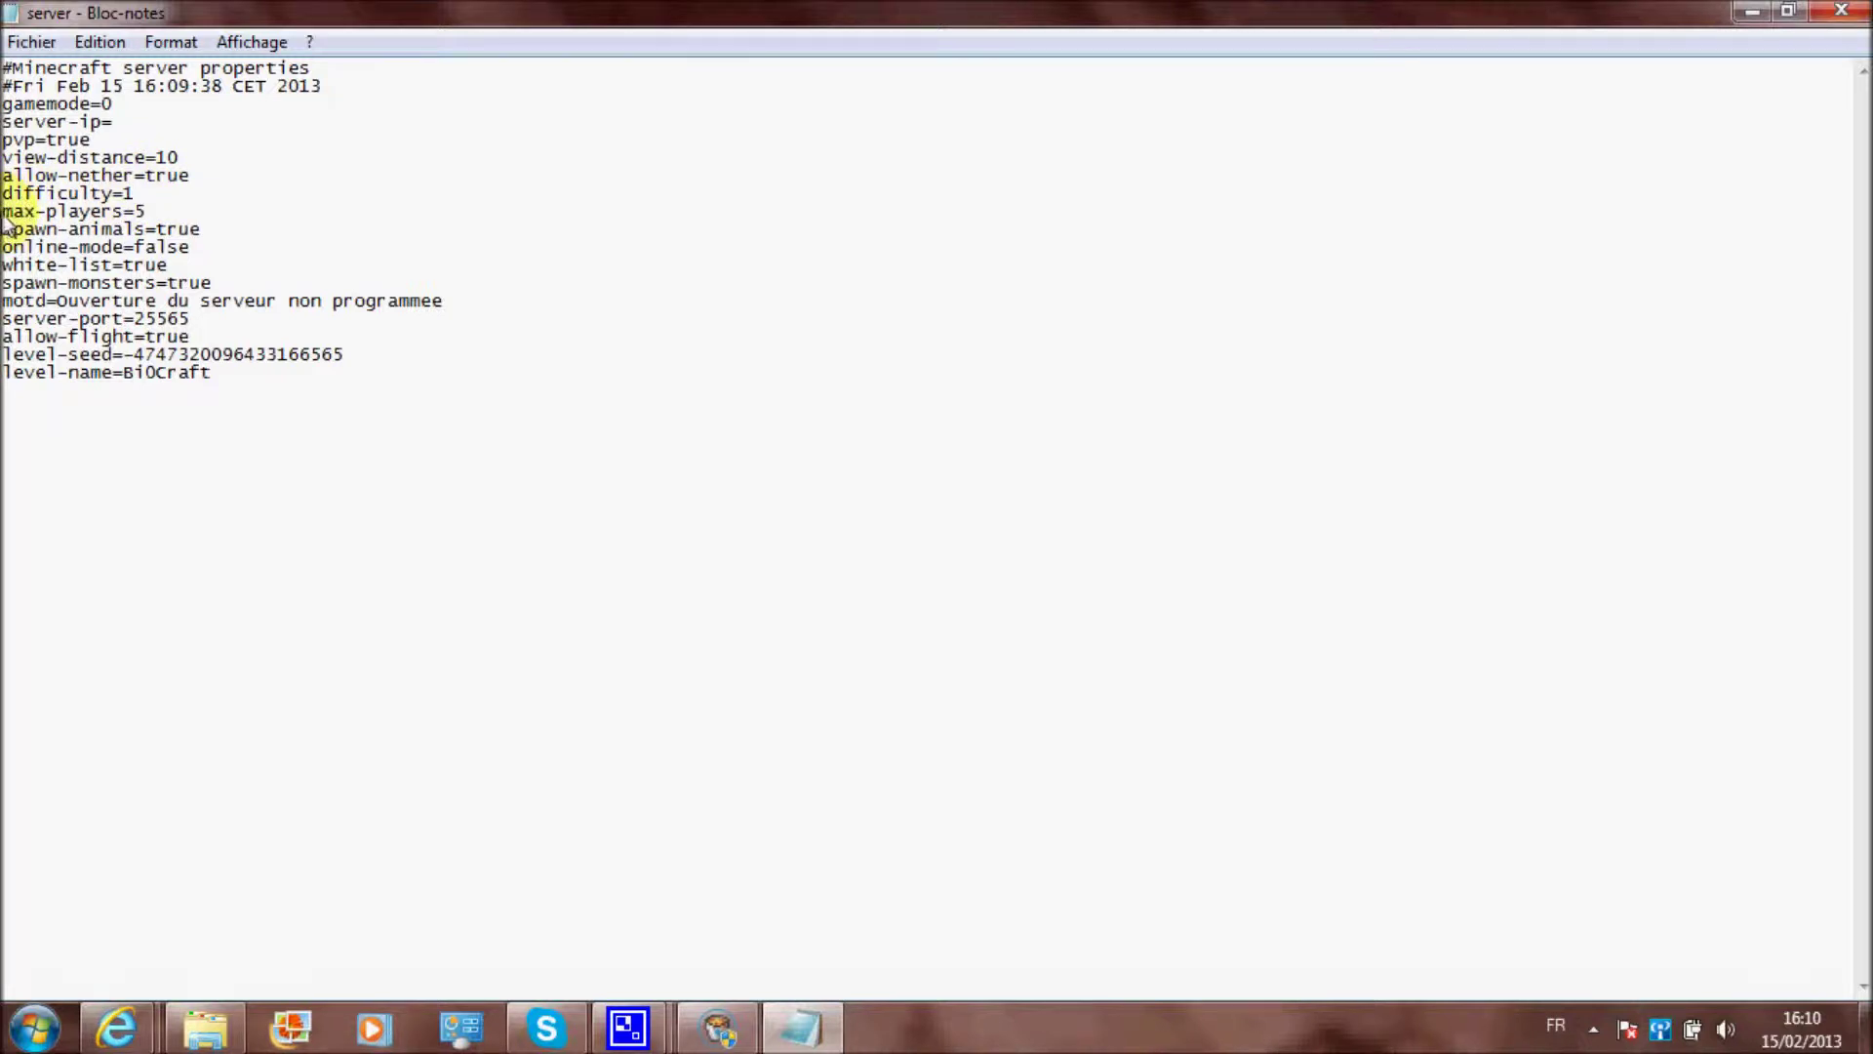
Point out max-players=5, spawn-animals=true, online-mode=false, white-list and spawn-monsters
drag(4, 217, 206, 211)
click(207, 211)
drag(4, 234, 236, 230)
click(236, 230)
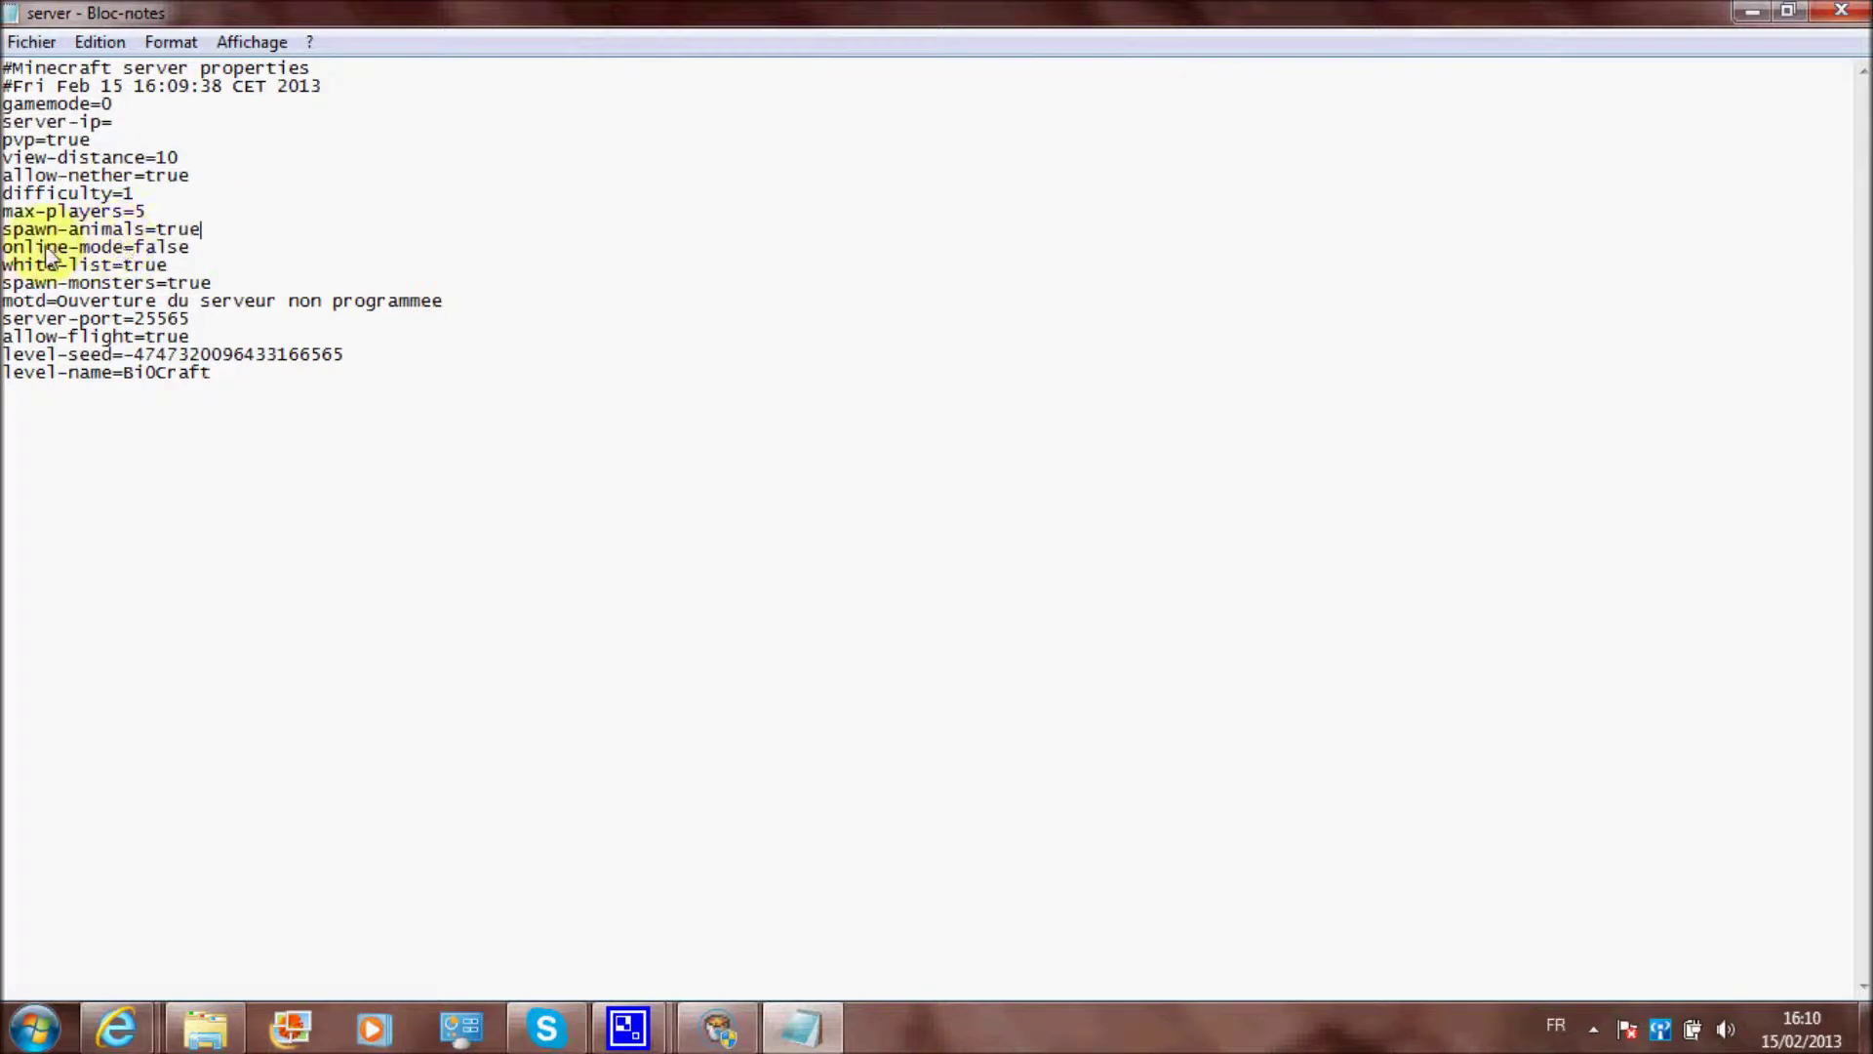
drag(11, 250, 200, 237)
click(224, 250)
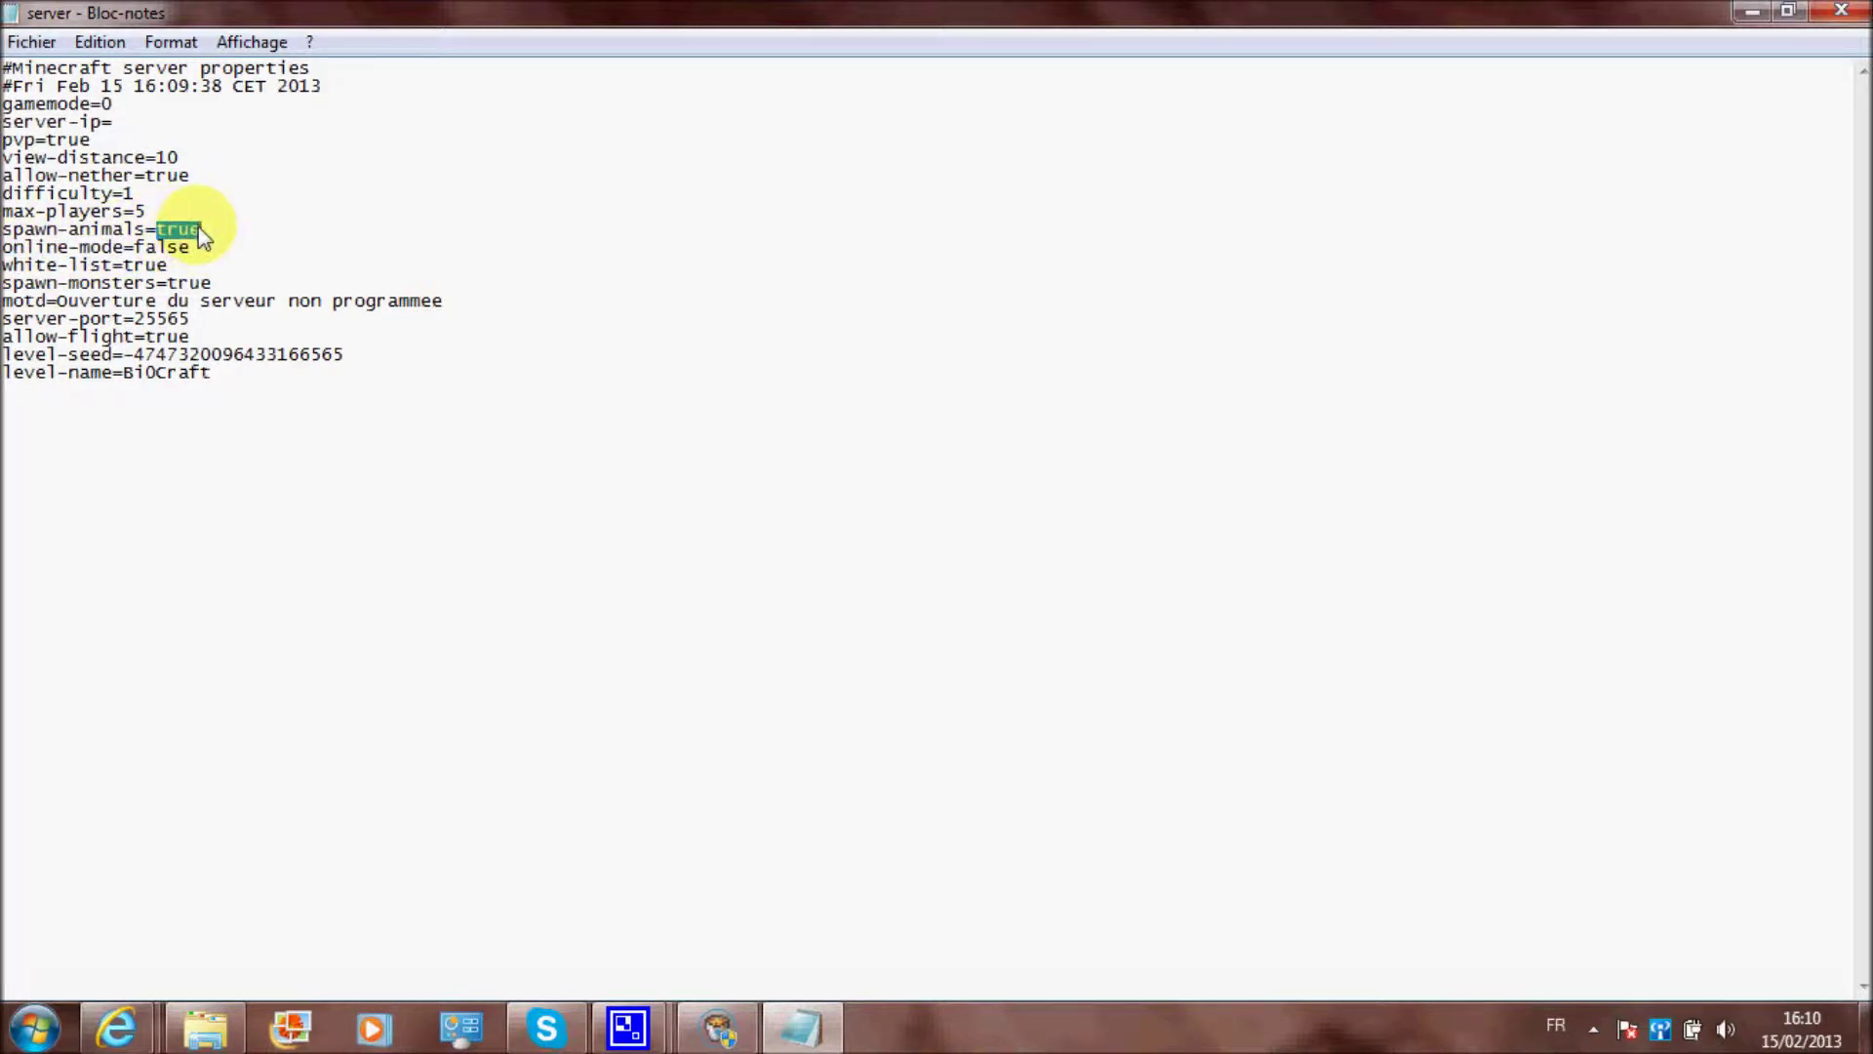
click(202, 237)
click(184, 250)
drag(169, 265, 255, 284)
click(59, 265)
click(256, 284)
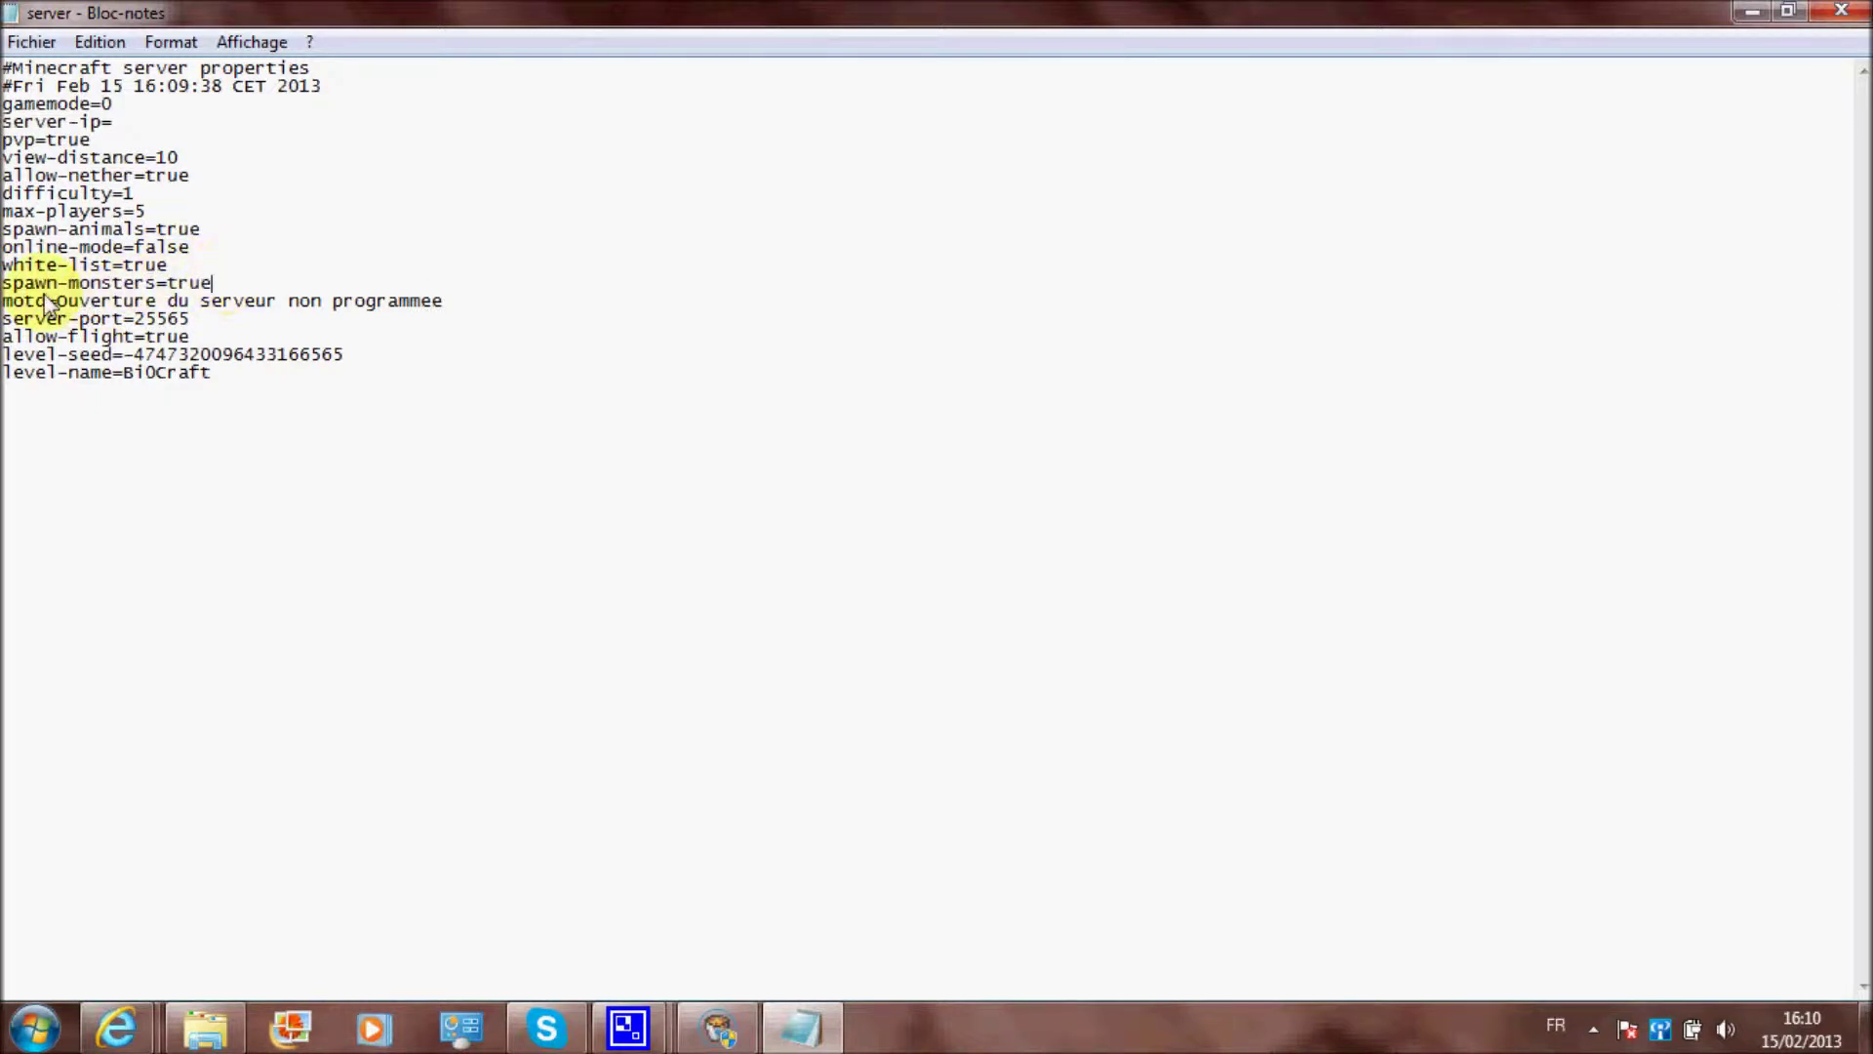
Point out the message of the day, server-port 25565 and allow-flight settings
drag(4, 303, 278, 303)
click(297, 303)
drag(27, 322, 190, 320)
click(190, 320)
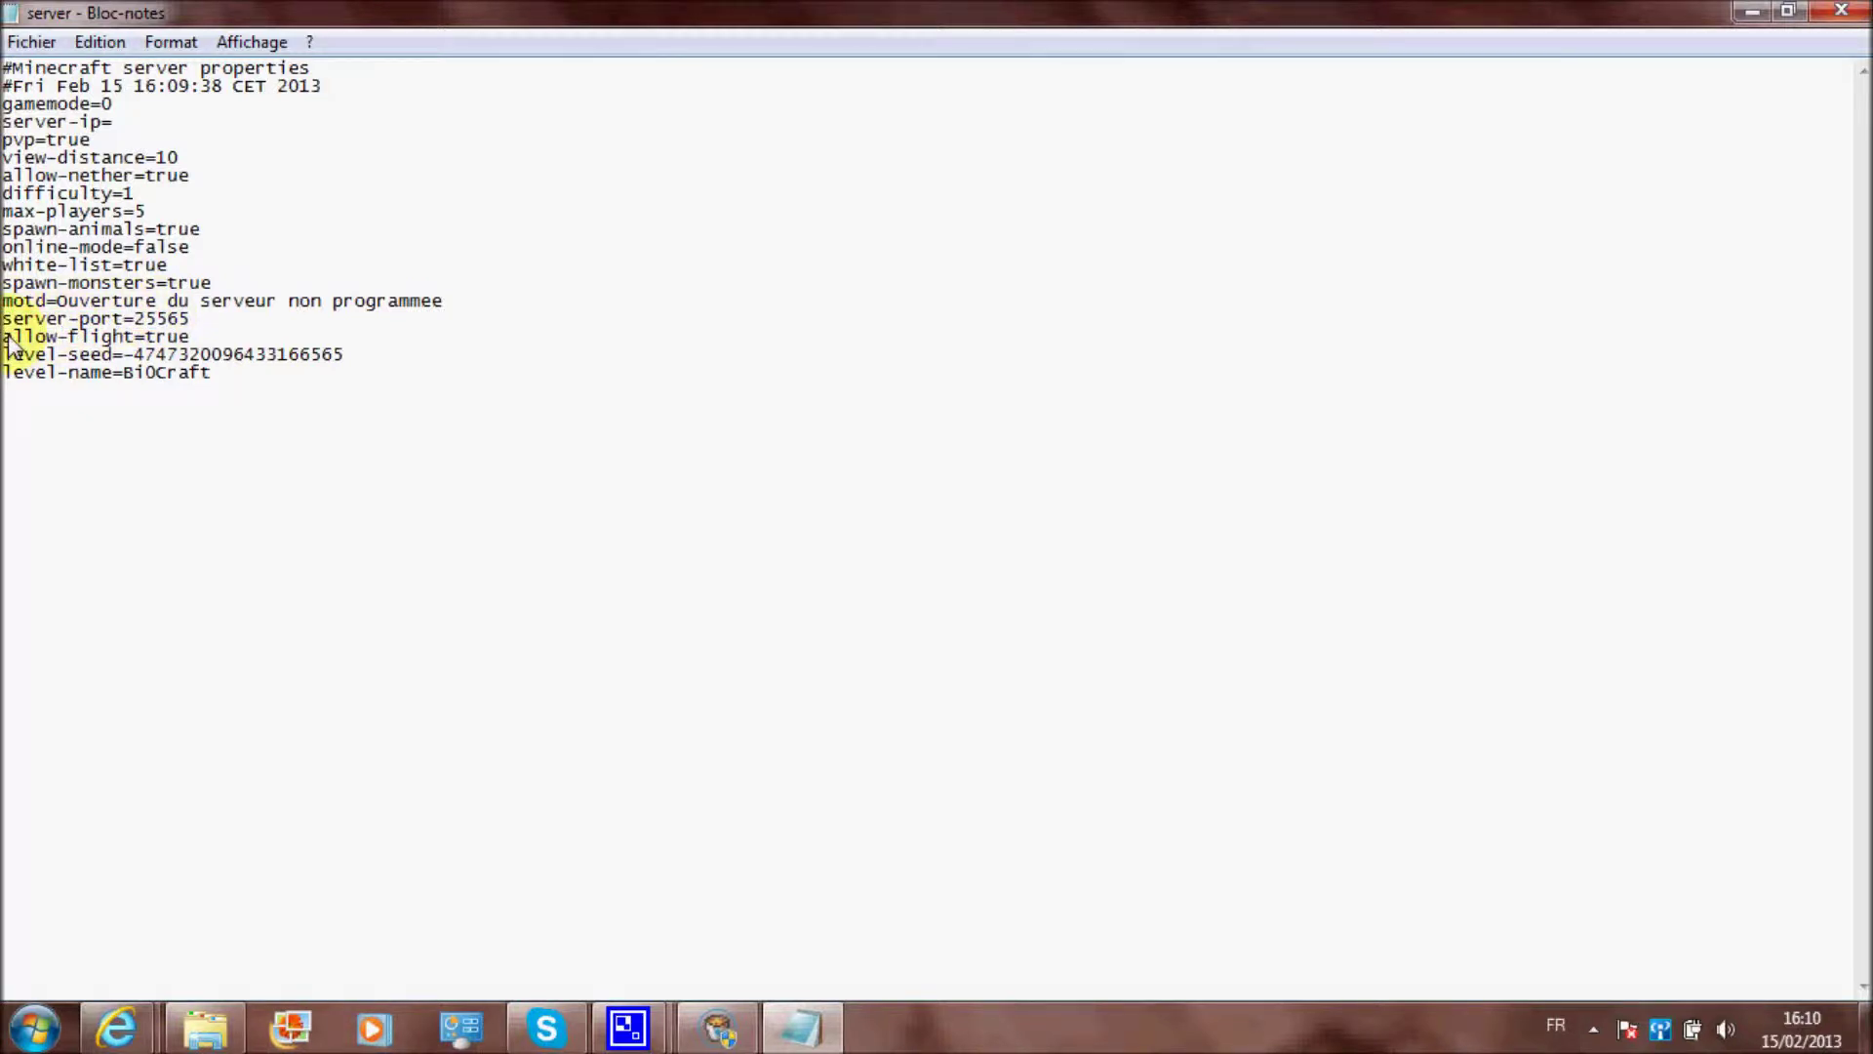
key(shift+Home)
drag(8, 342, 164, 337)
click(8, 353)
Highlight level-seed and the world name BiOCraft, then close Notepad unchanged
drag(11, 359, 313, 363)
drag(10, 374, 138, 382)
click(126, 382)
double_click(167, 381)
click(192, 380)
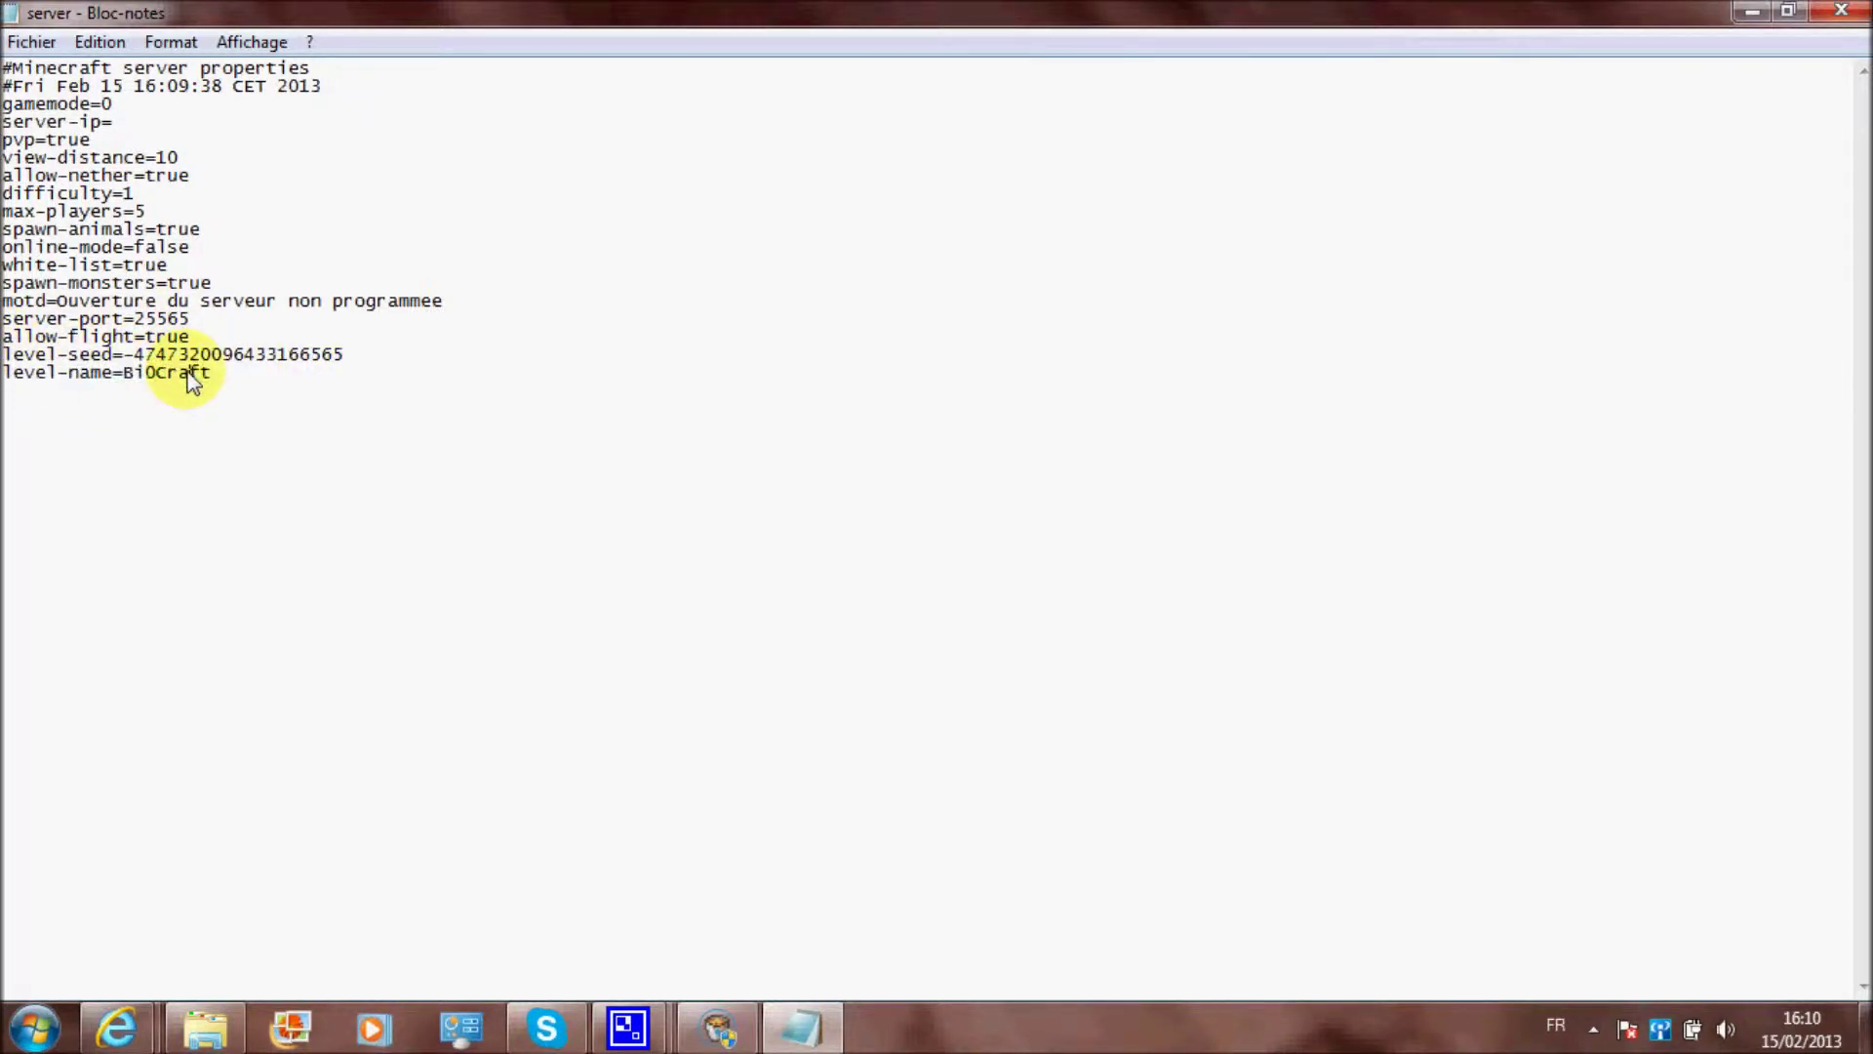
click(134, 380)
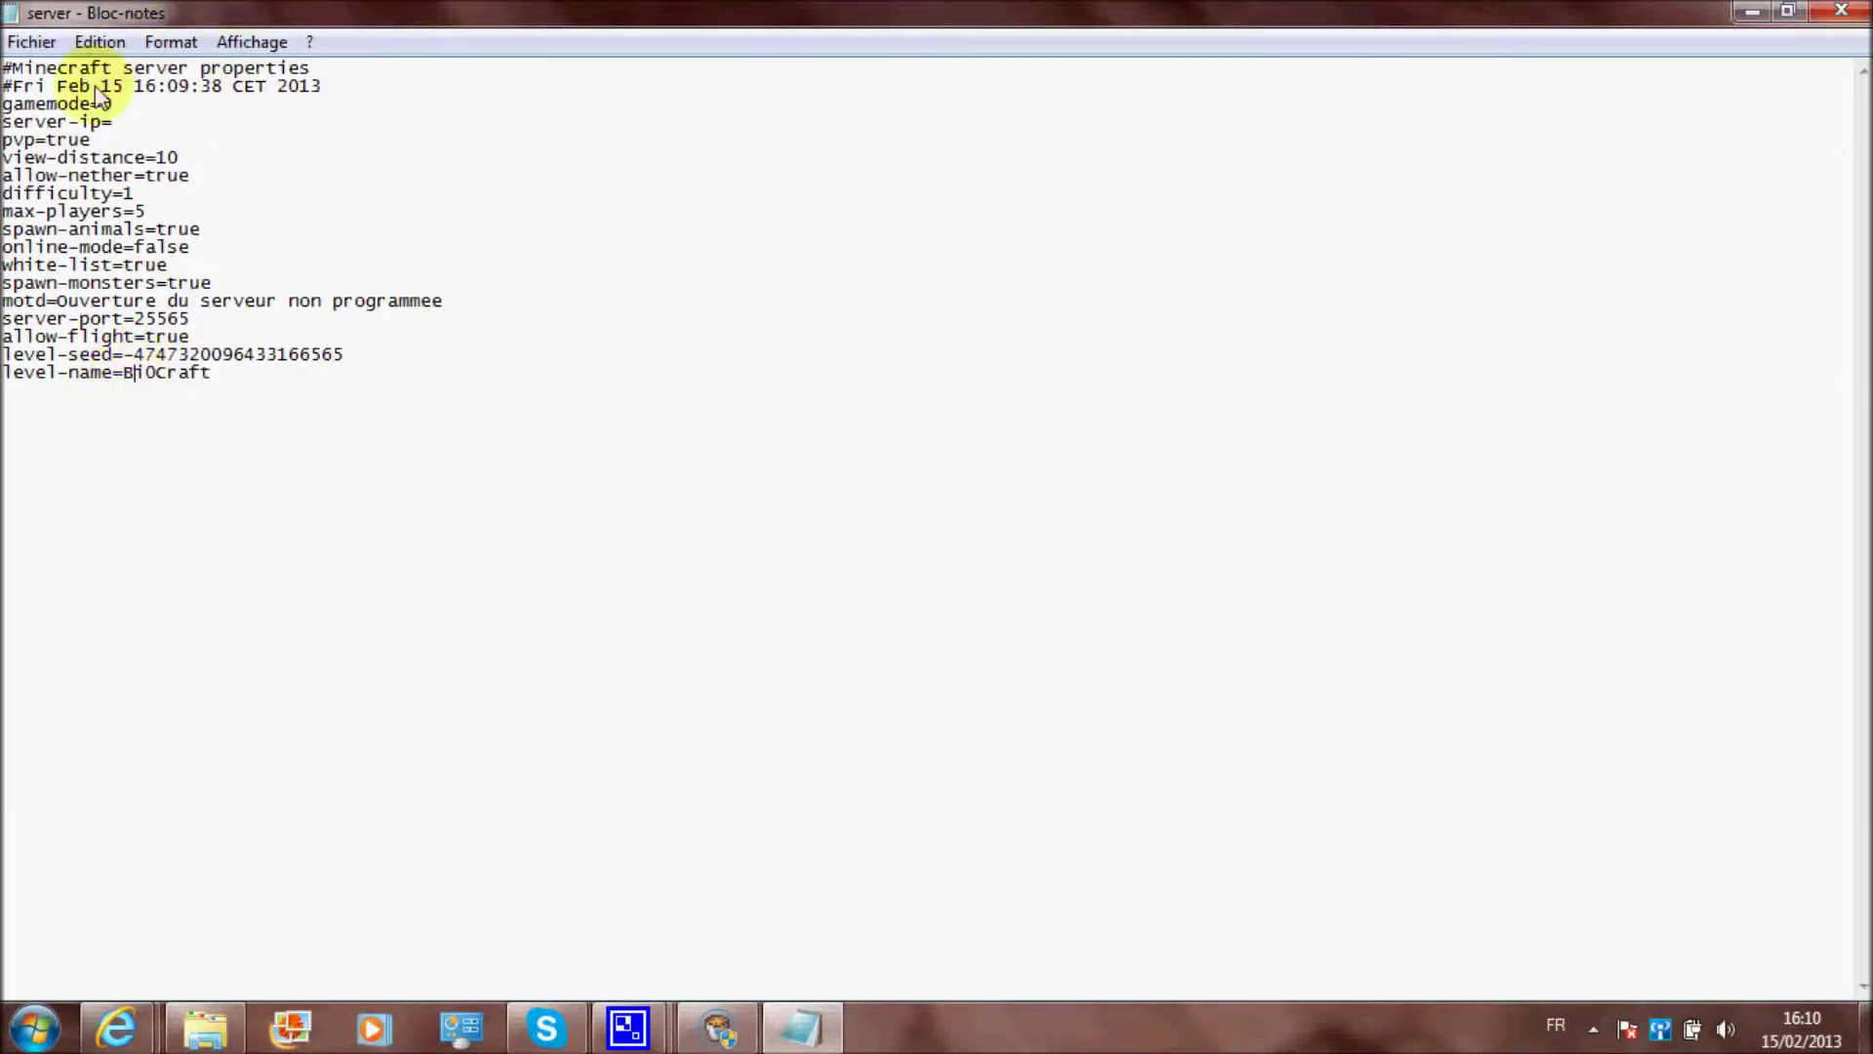
click(1851, 15)
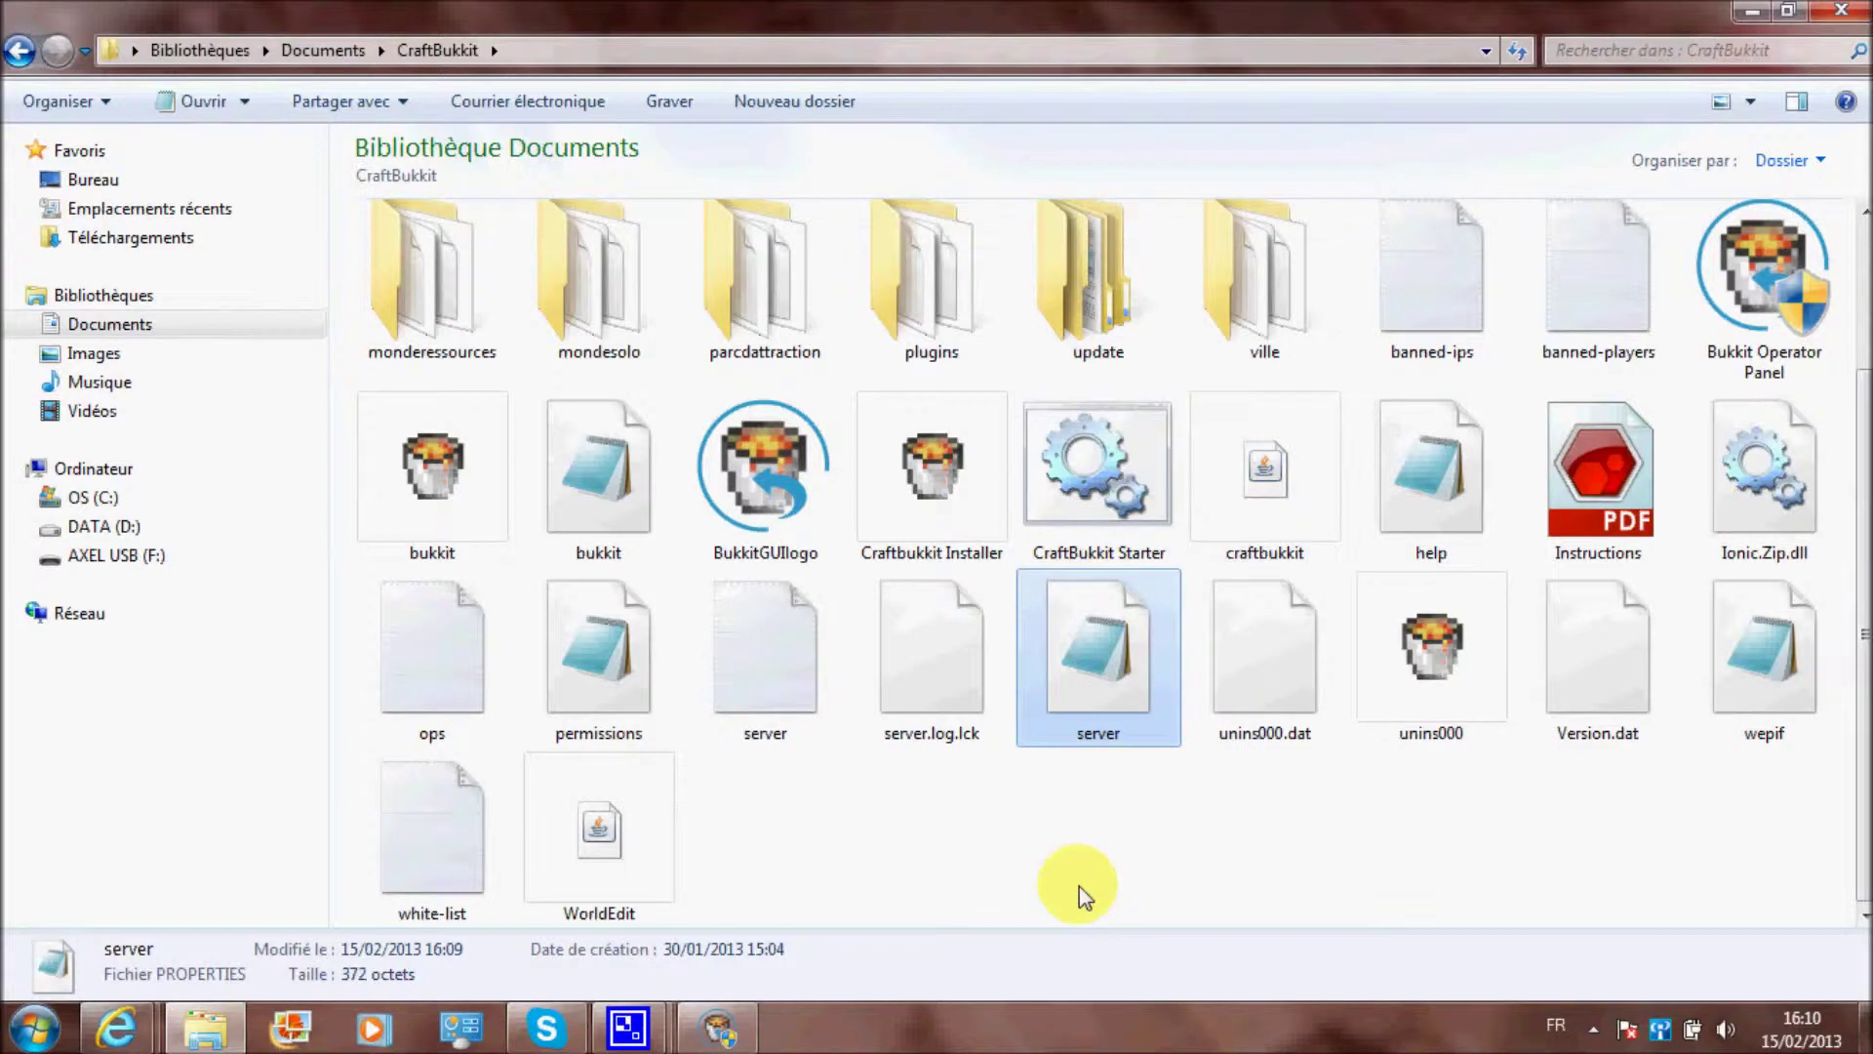
In the plugins folder, delete the five files from ast through changelog
click(1079, 886)
scroll(1073, 868, up, 2)
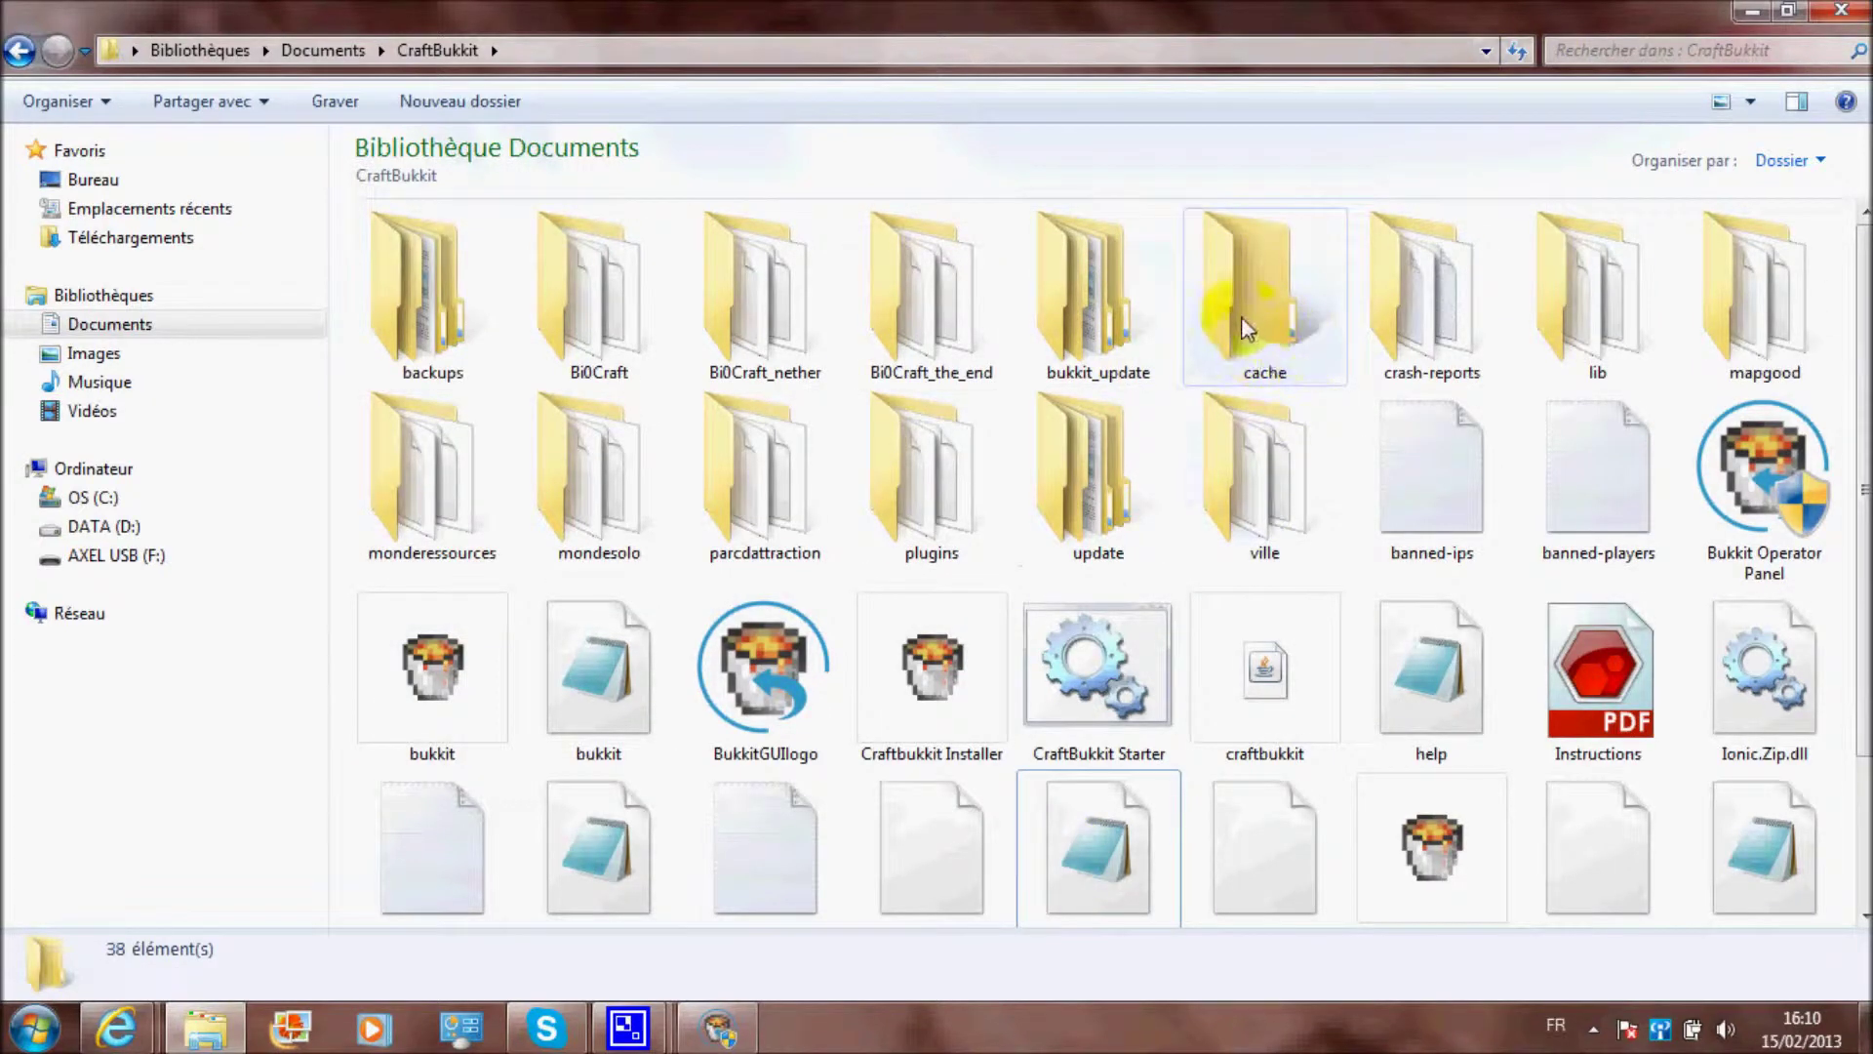
double_click(896, 512)
scroll(896, 440, down, 5)
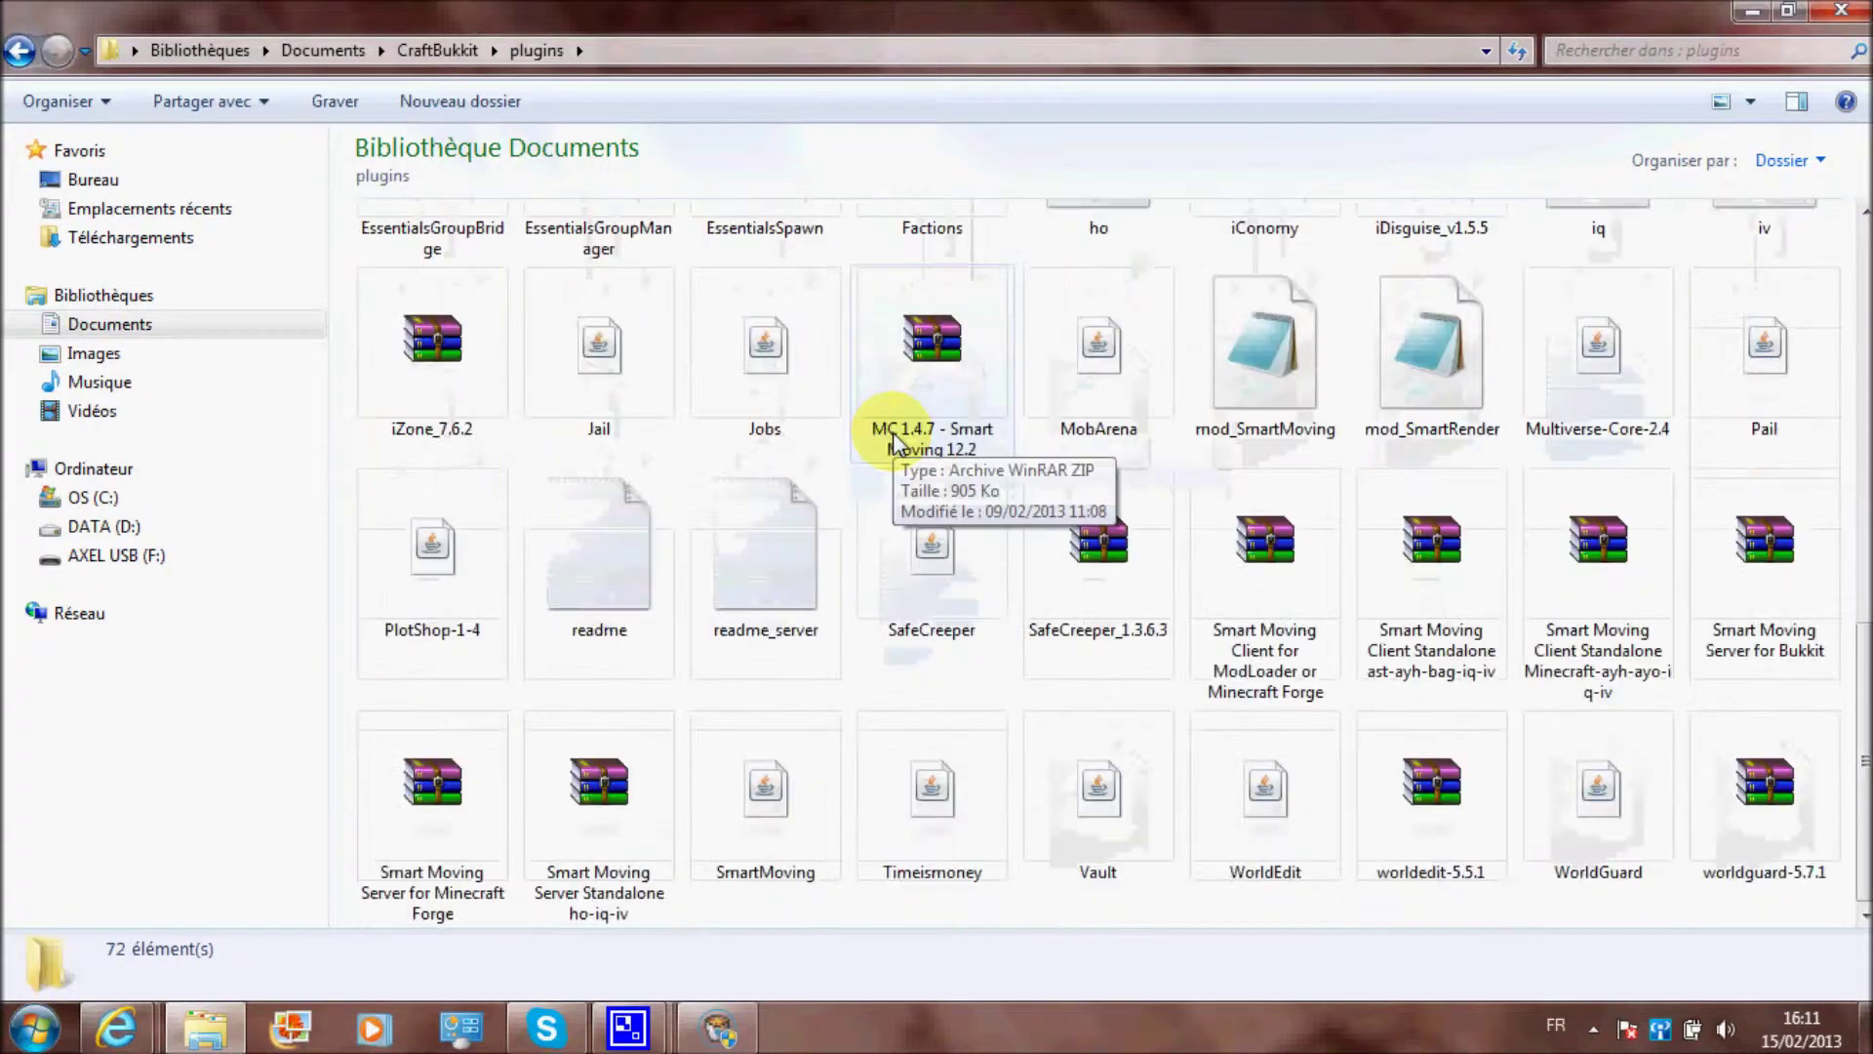
scroll(926, 459, up, 5)
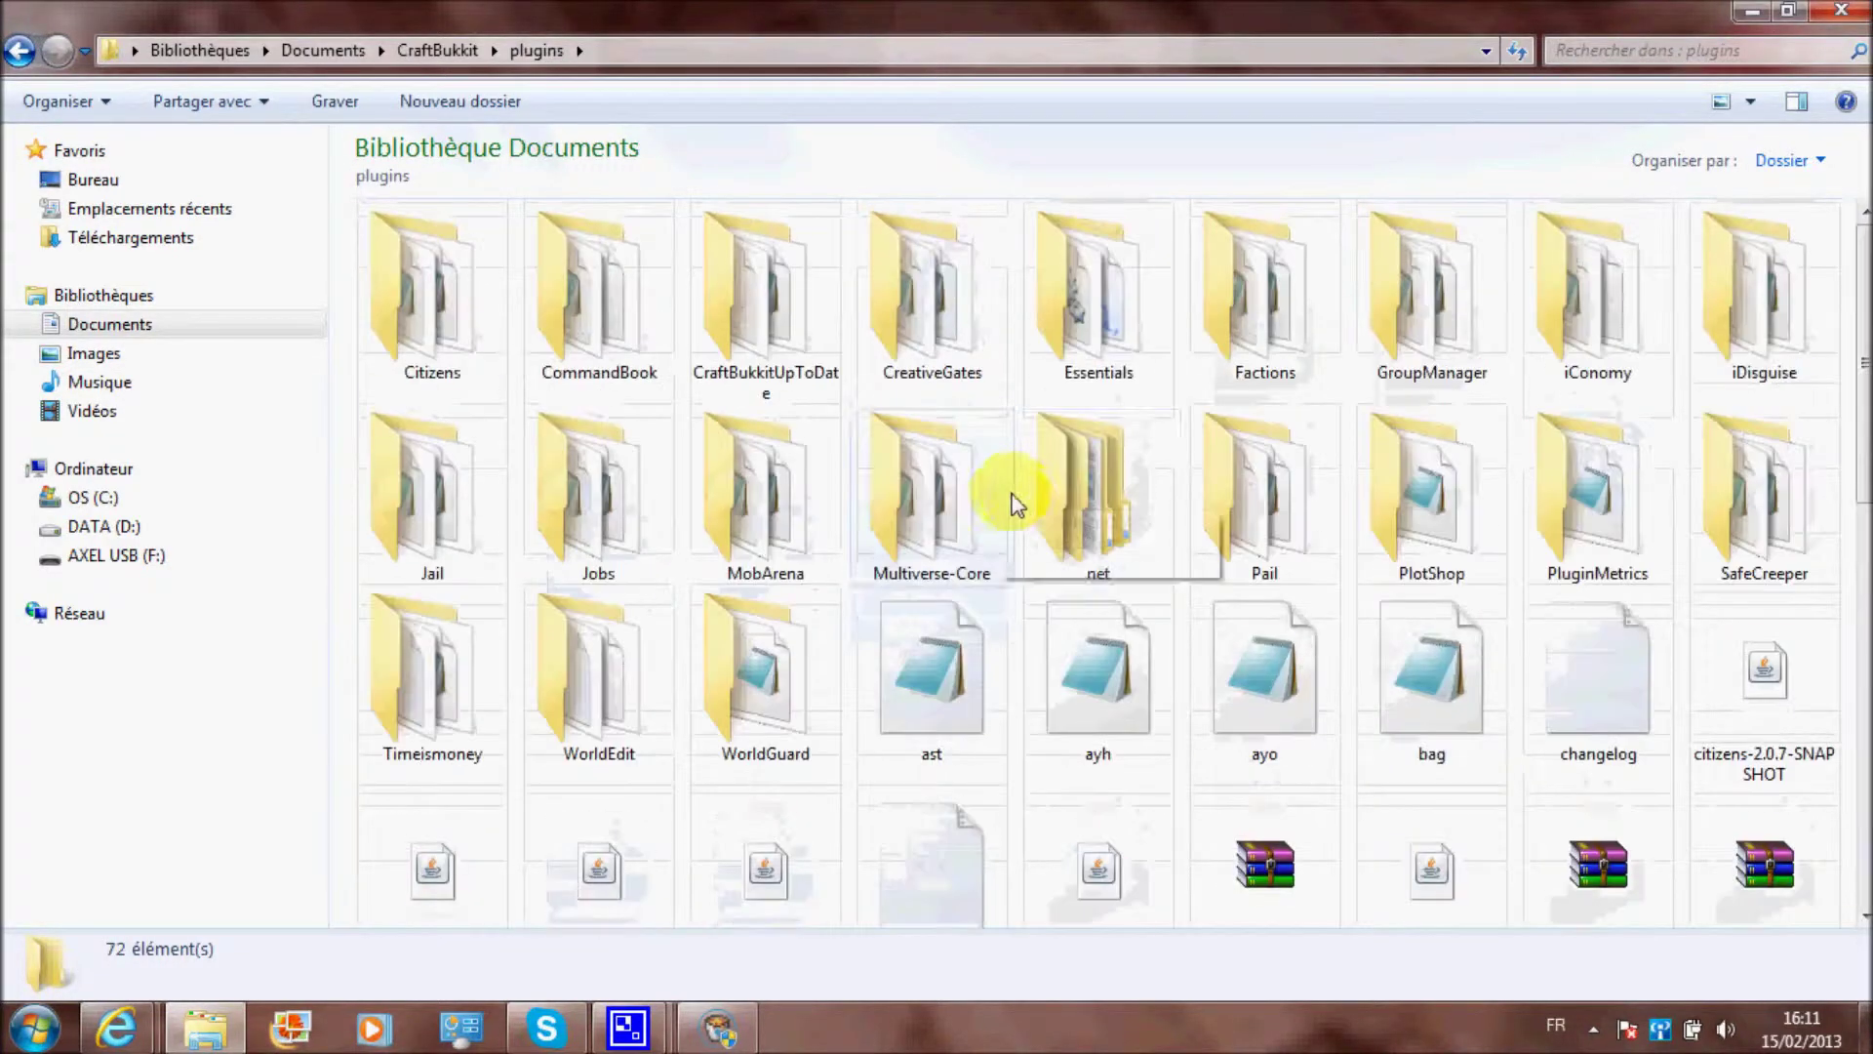
click(934, 664)
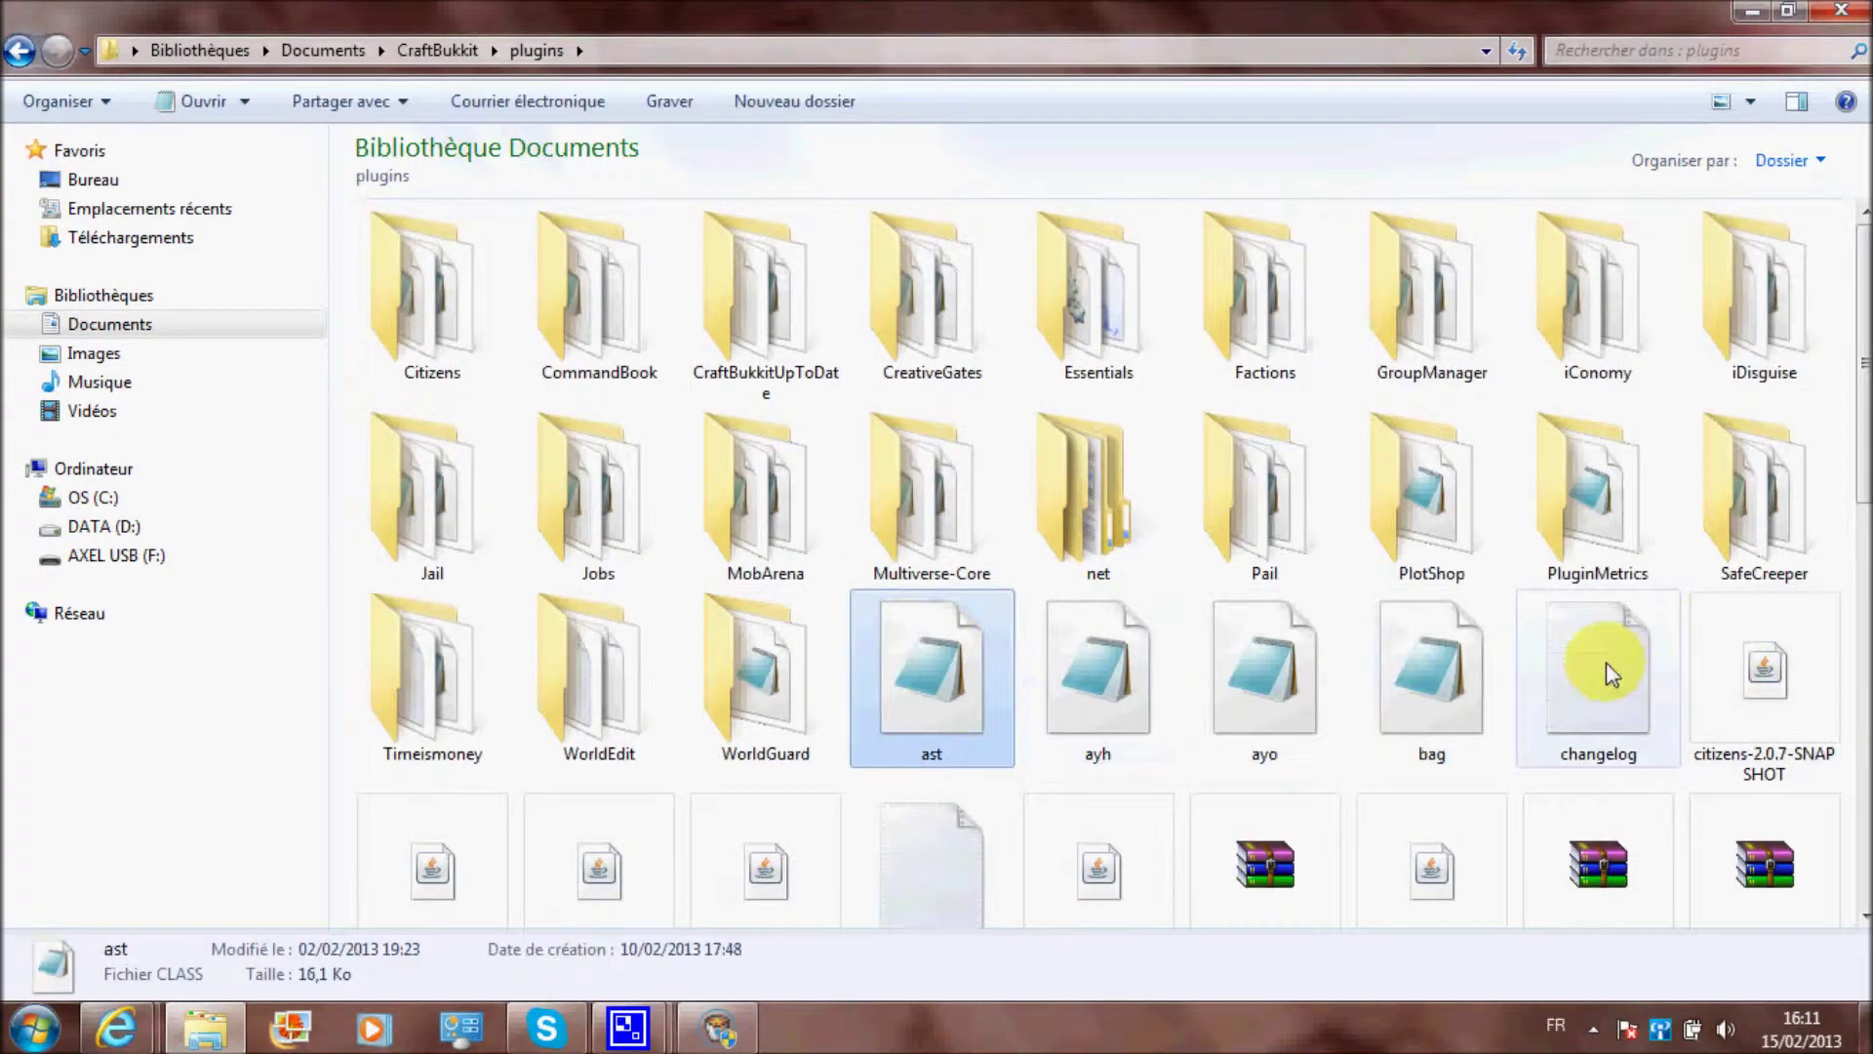
click(1608, 662)
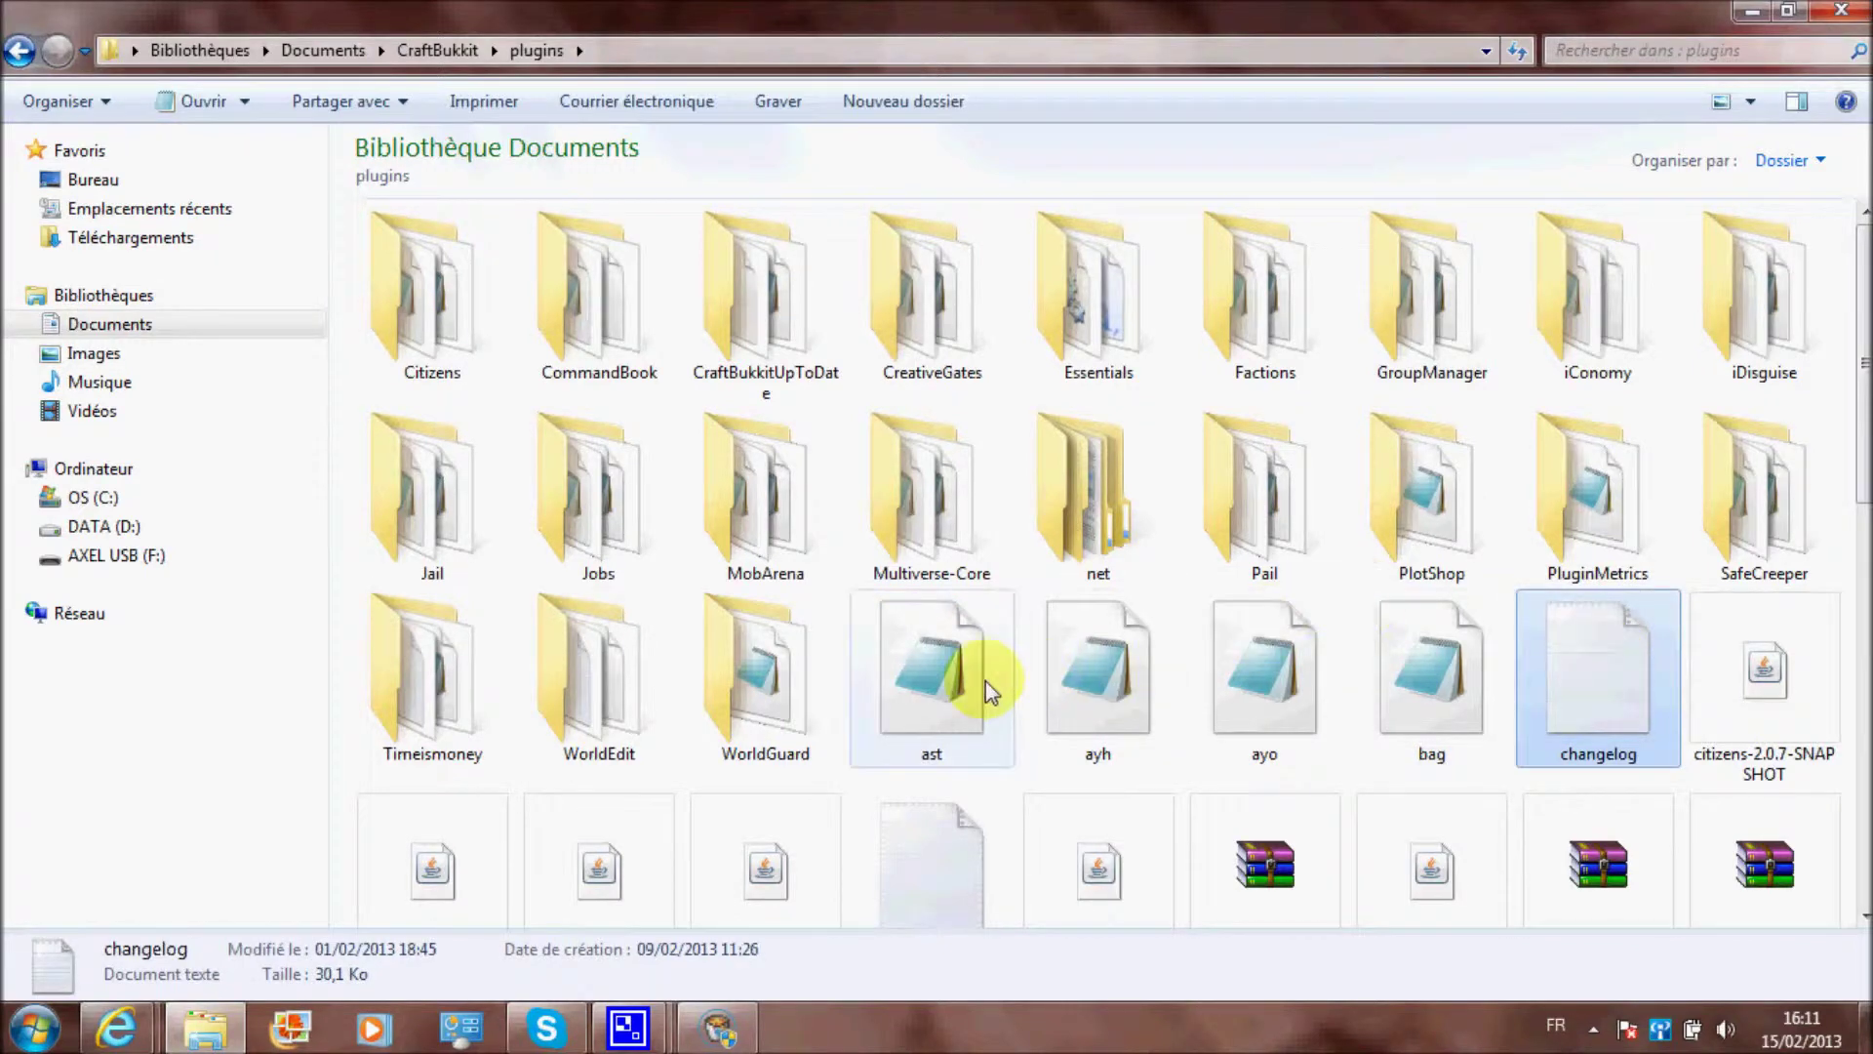
click(987, 669)
shift+click(1565, 685)
key(Delete)
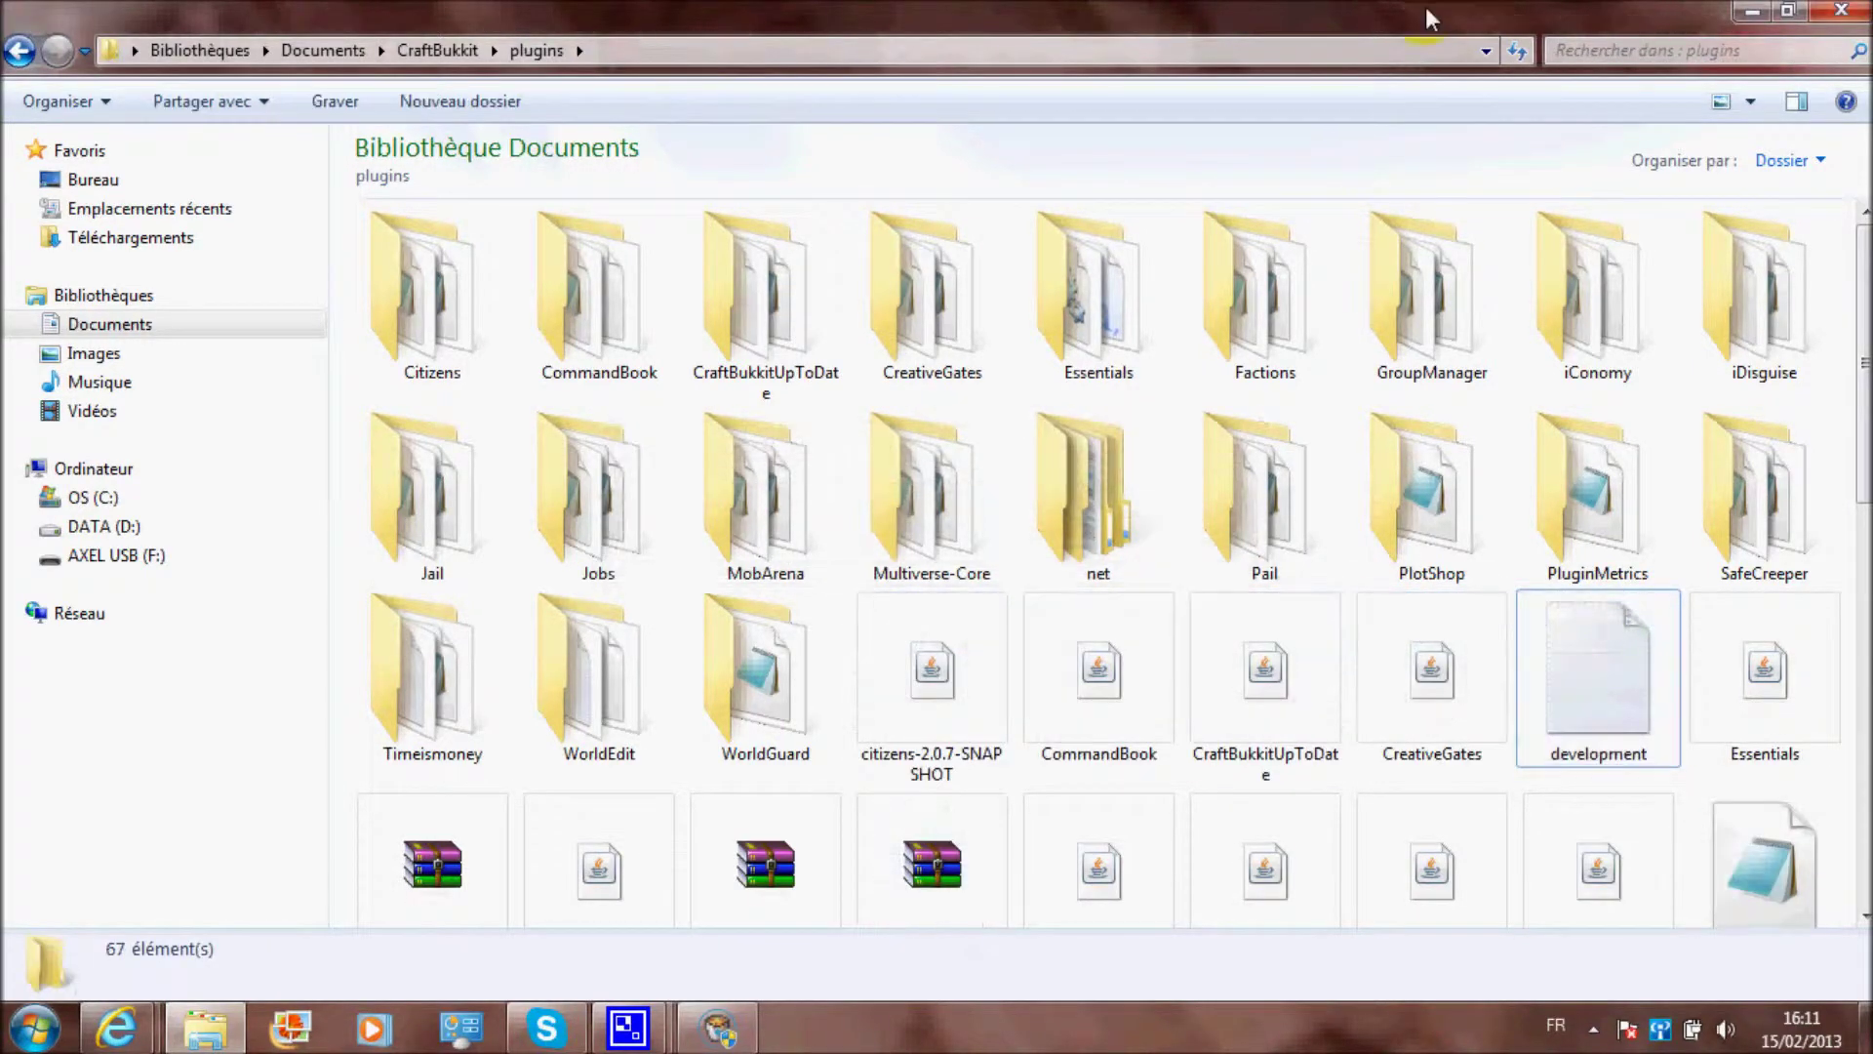
Delete the development and mod_SmartMoving files, then return to the CraftBukkit folder
click(1629, 646)
key(Delete)
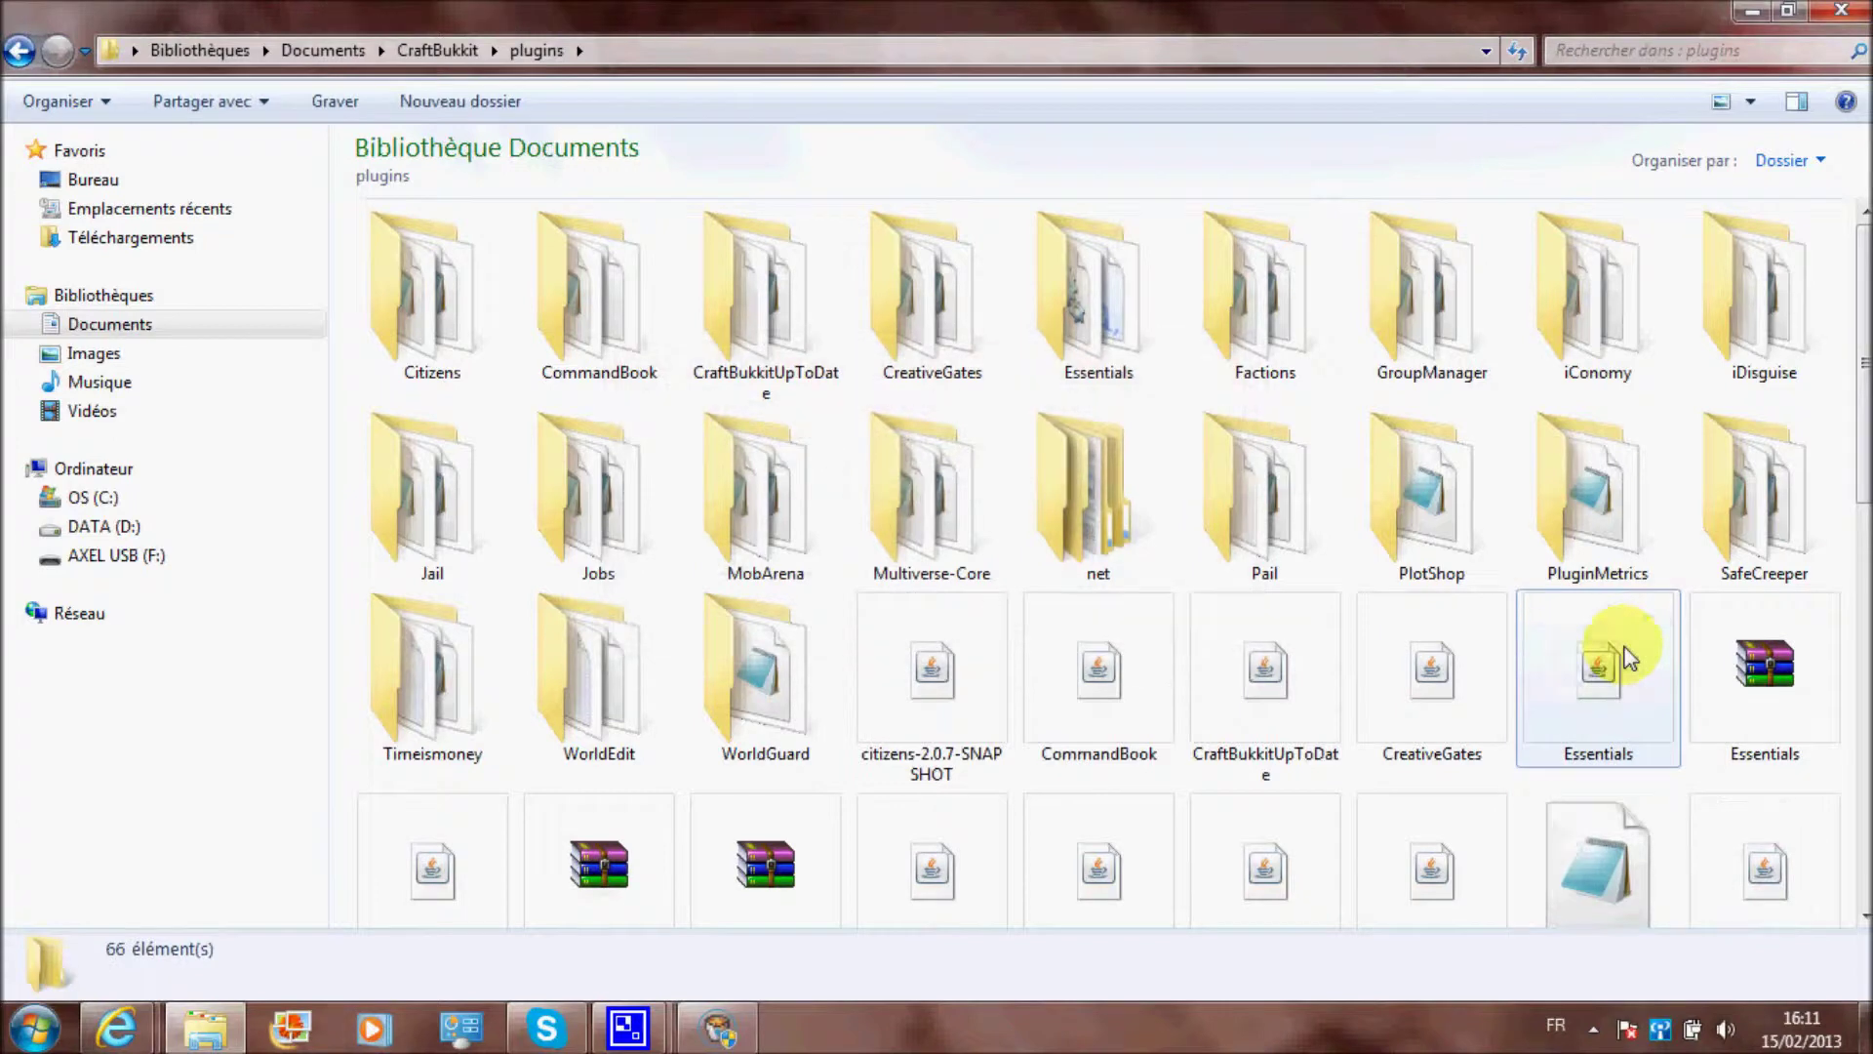
scroll(1431, 572, down, 5)
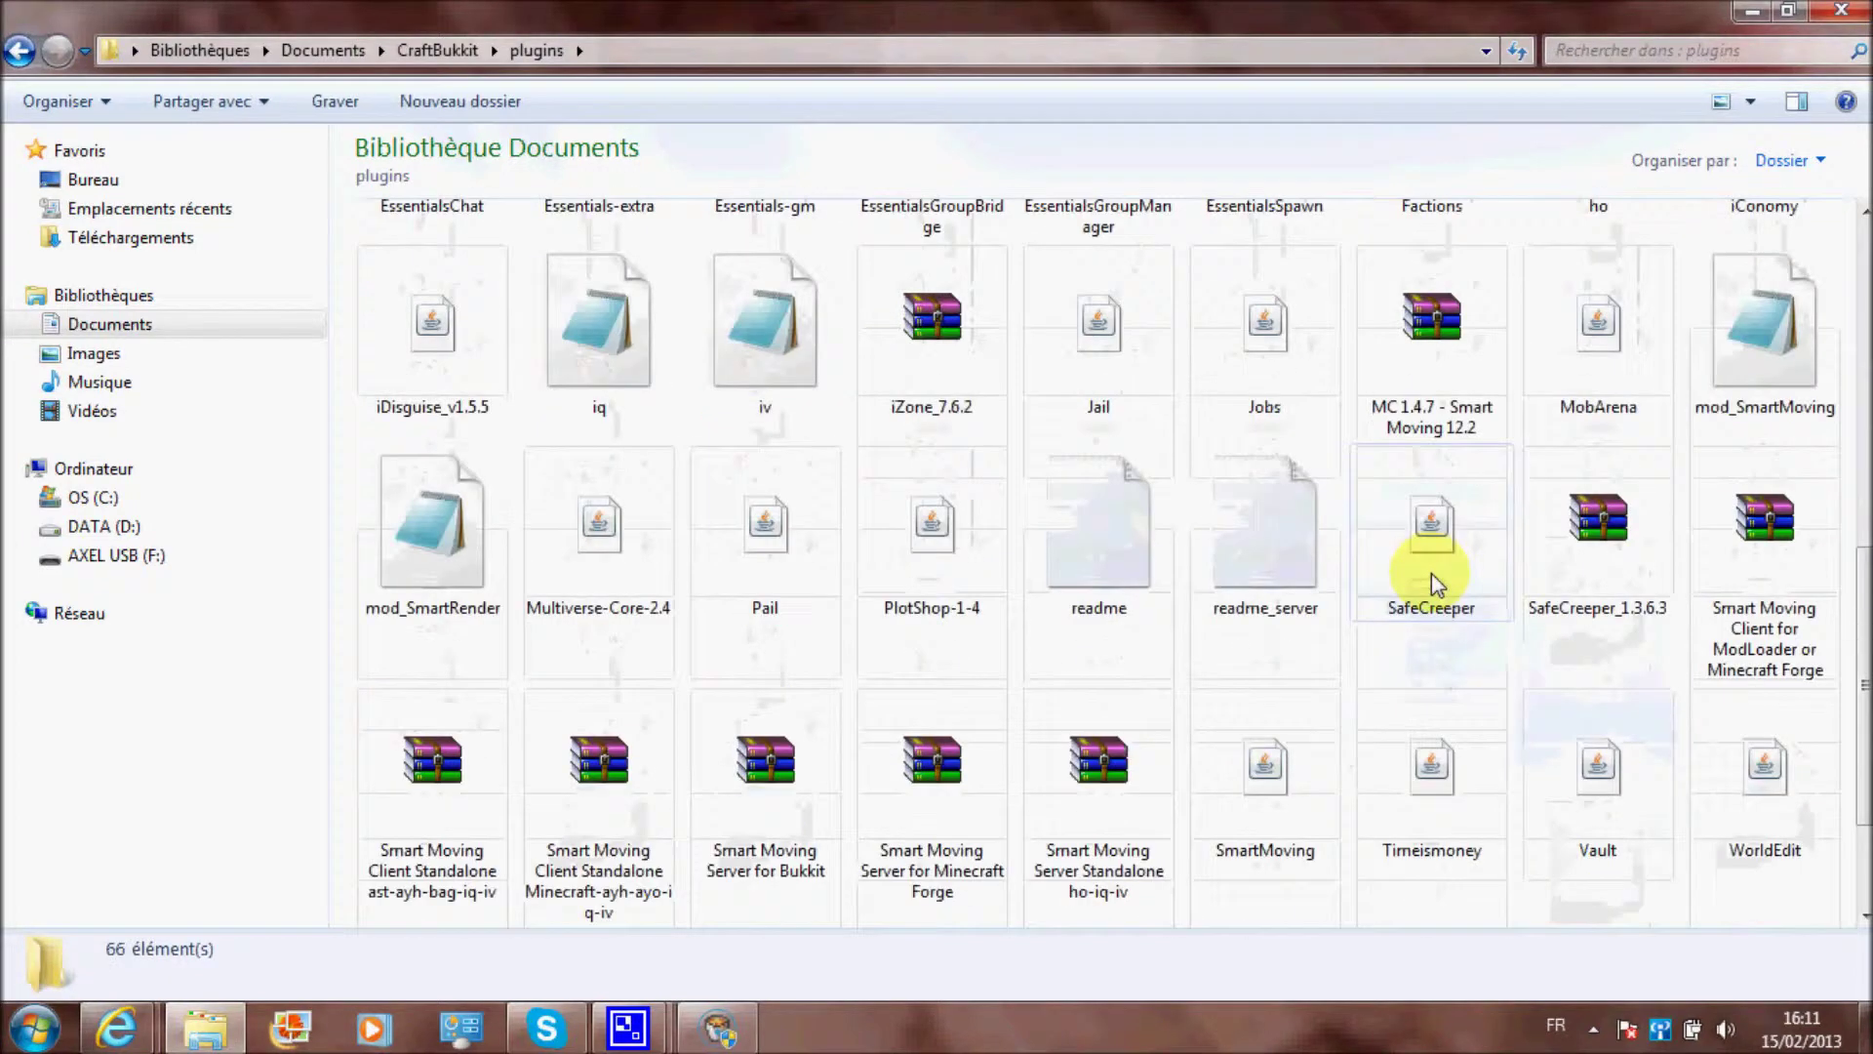
click(1717, 372)
key(Delete)
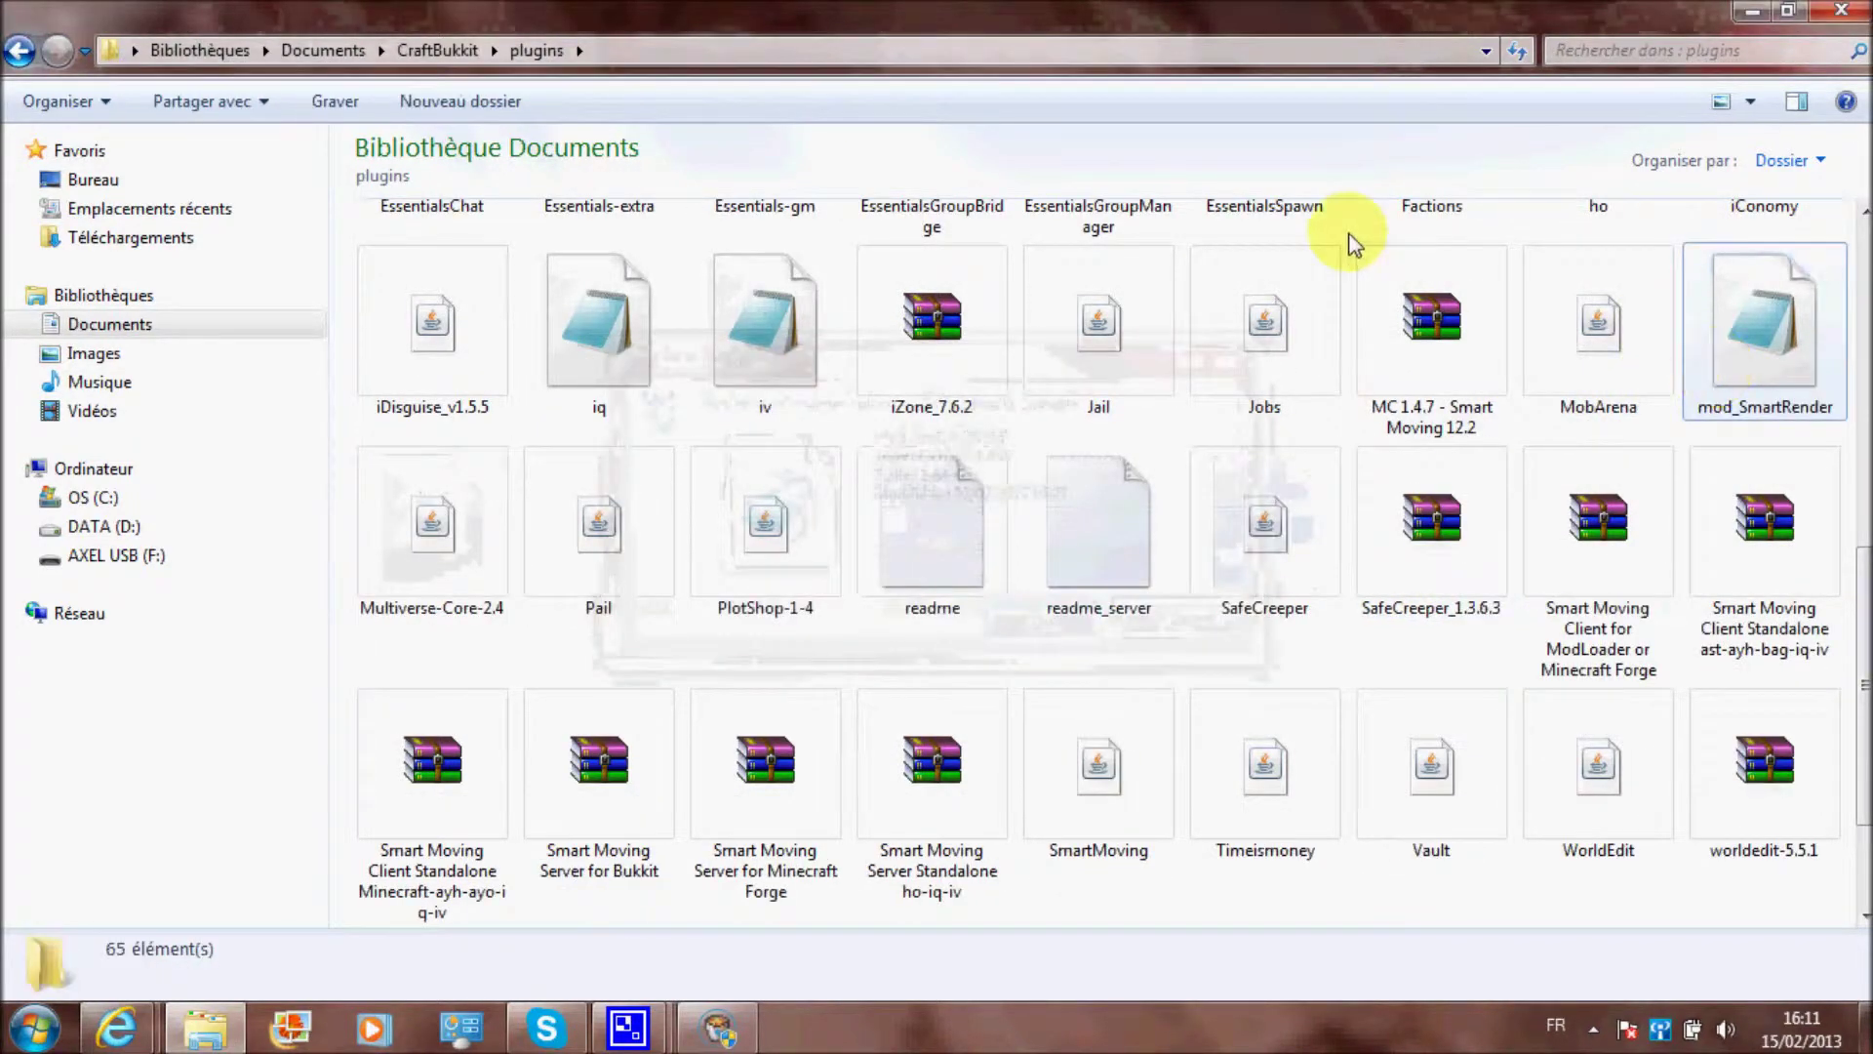
scroll(543, 448, up, 10)
click(35, 58)
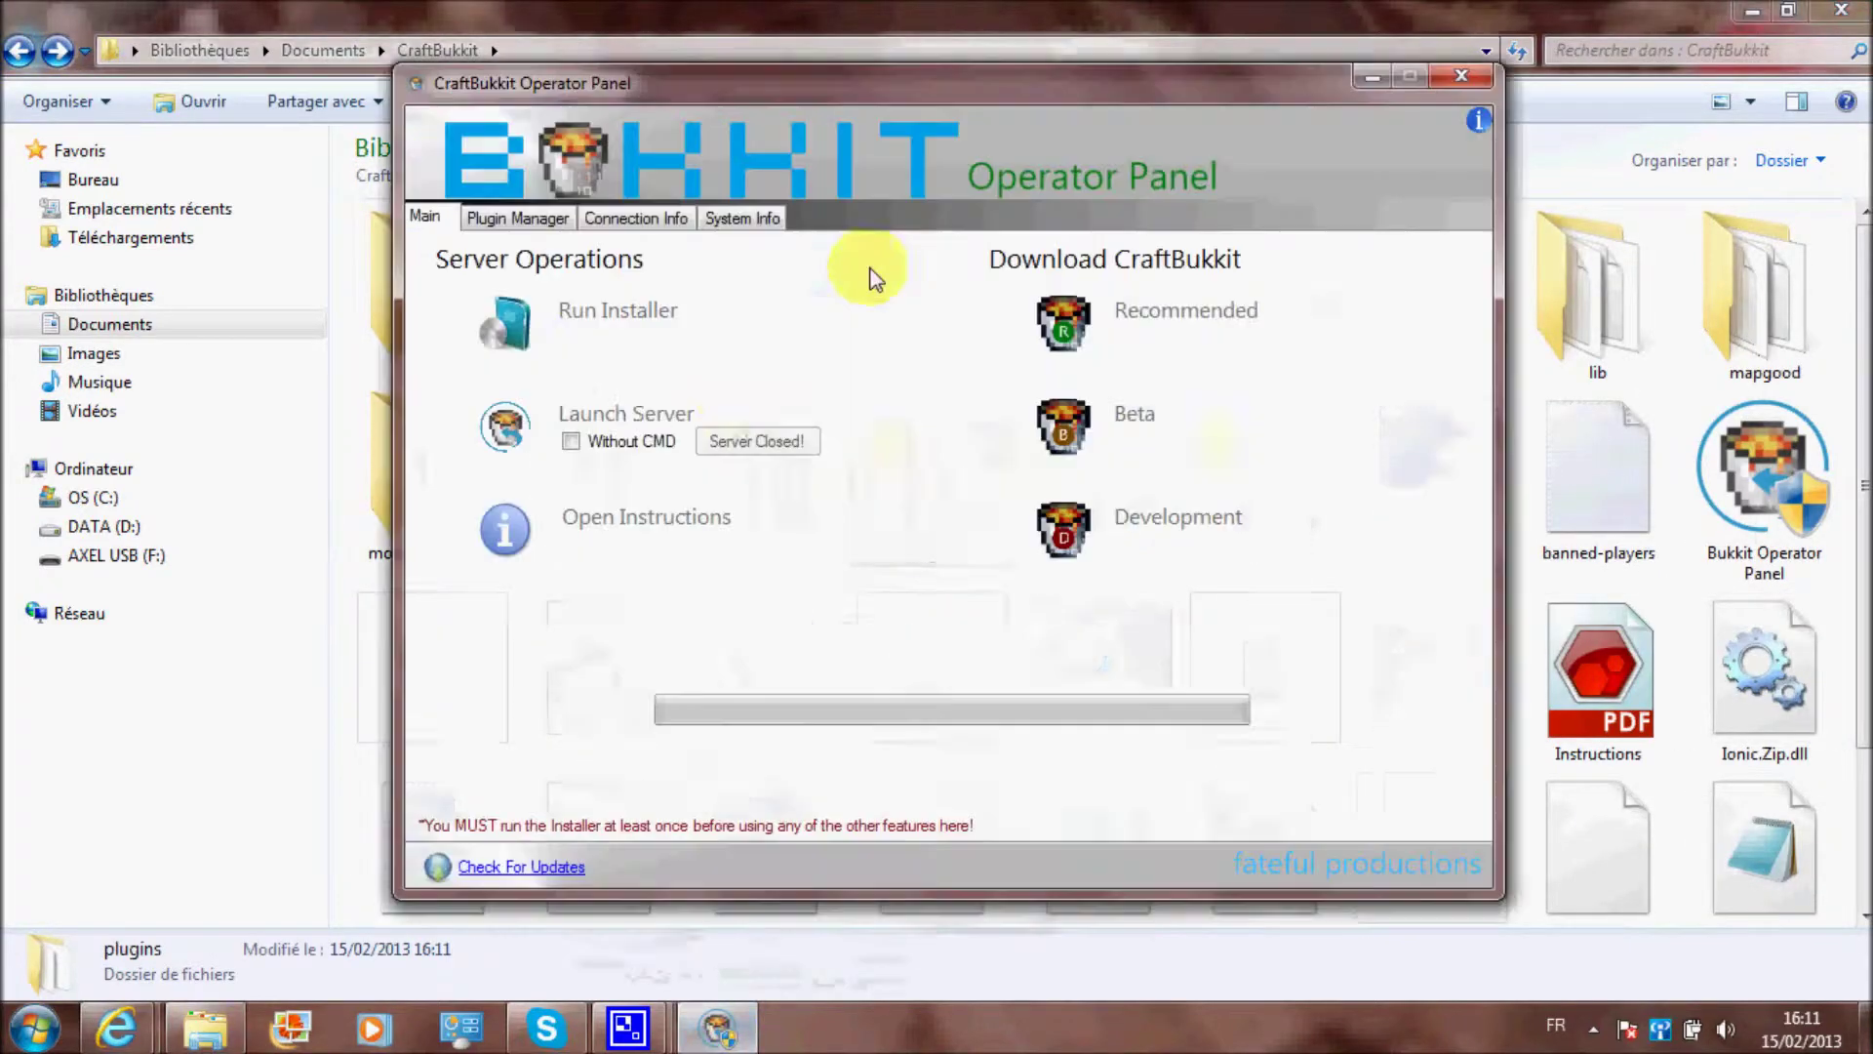
Launch the CraftBukkit server and look through its plugins folder, such as Multiverse-Core
click(660, 410)
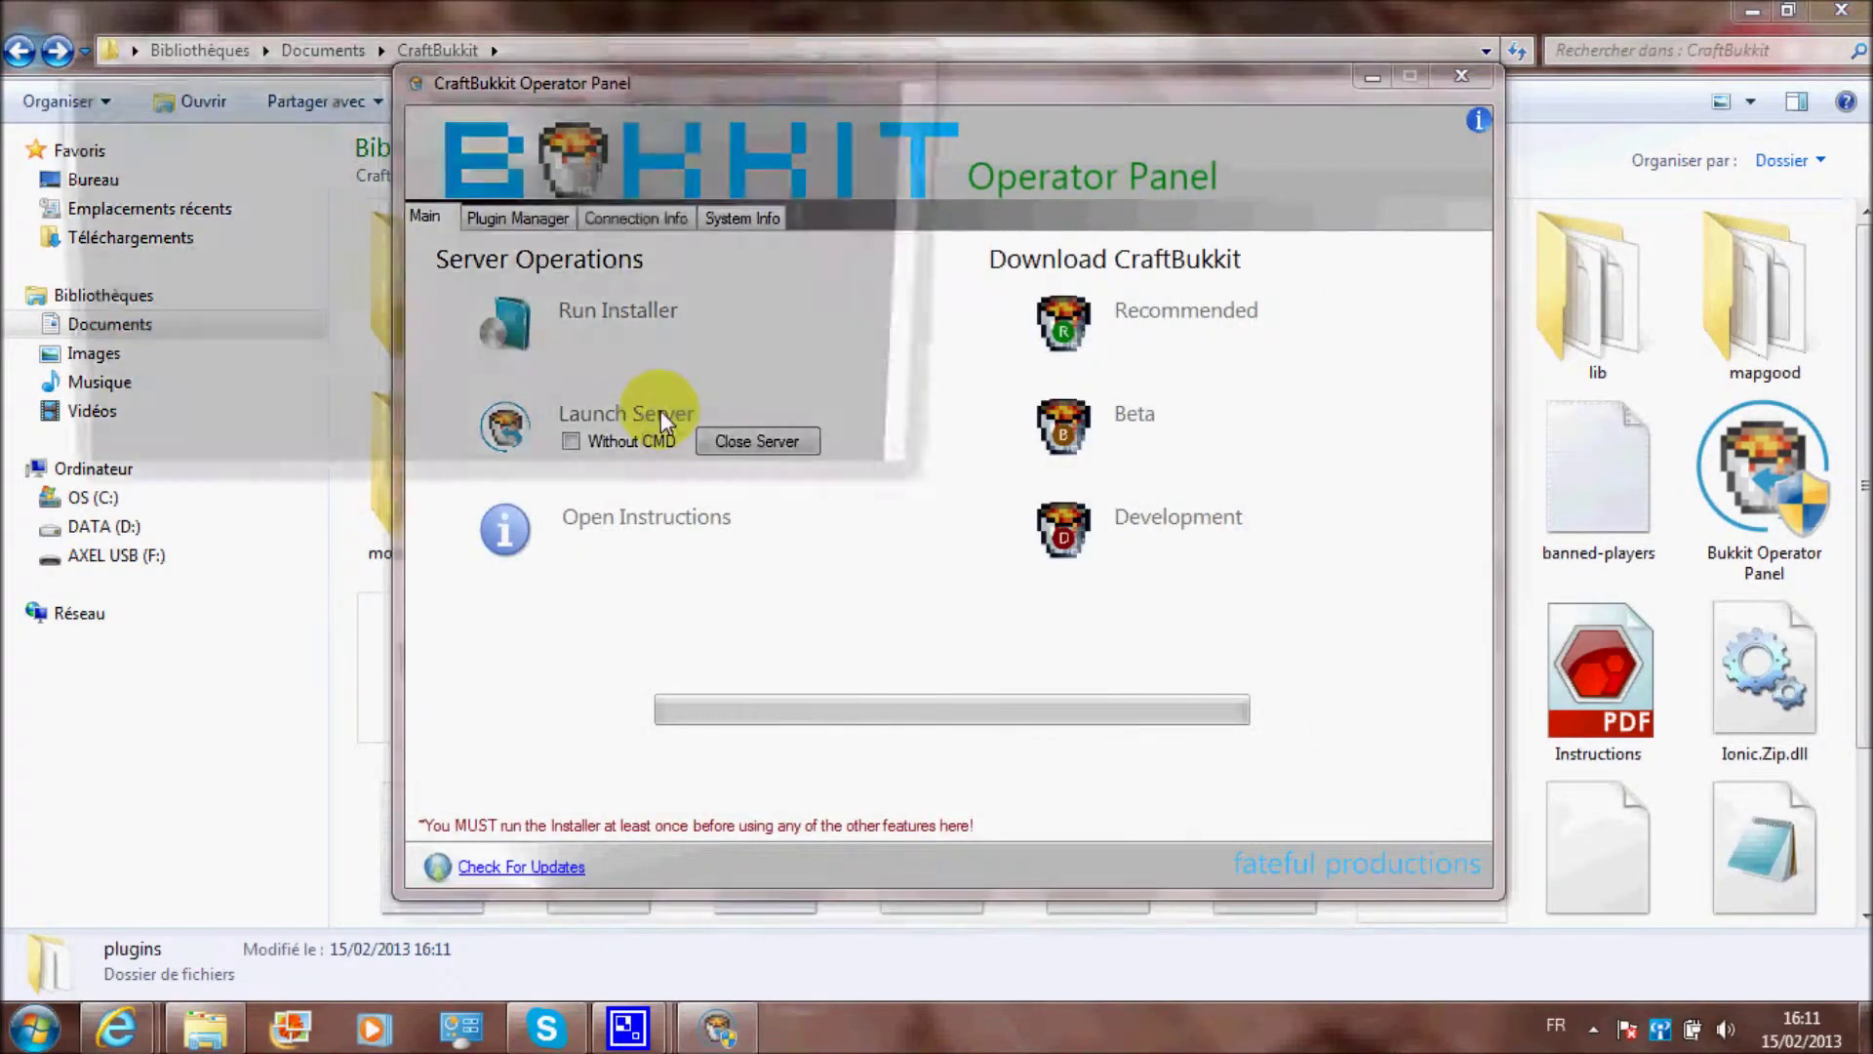
click(290, 761)
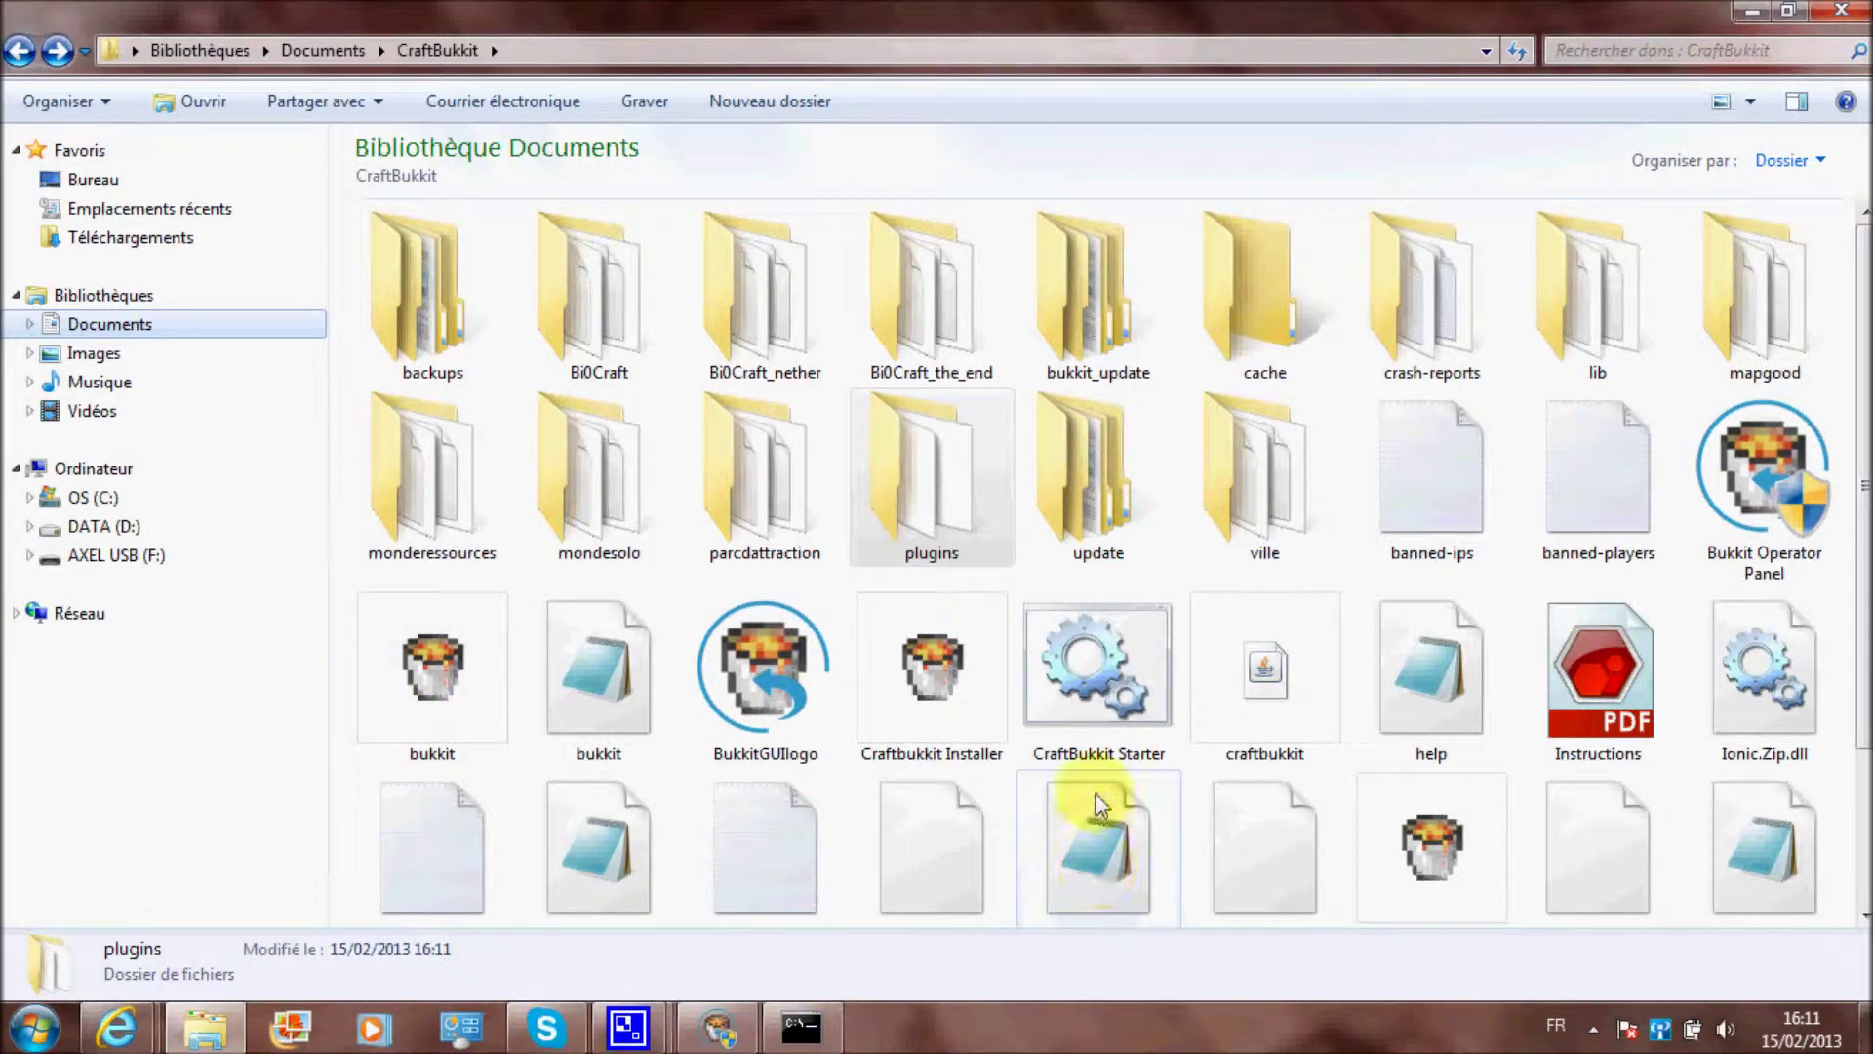
click(337, 522)
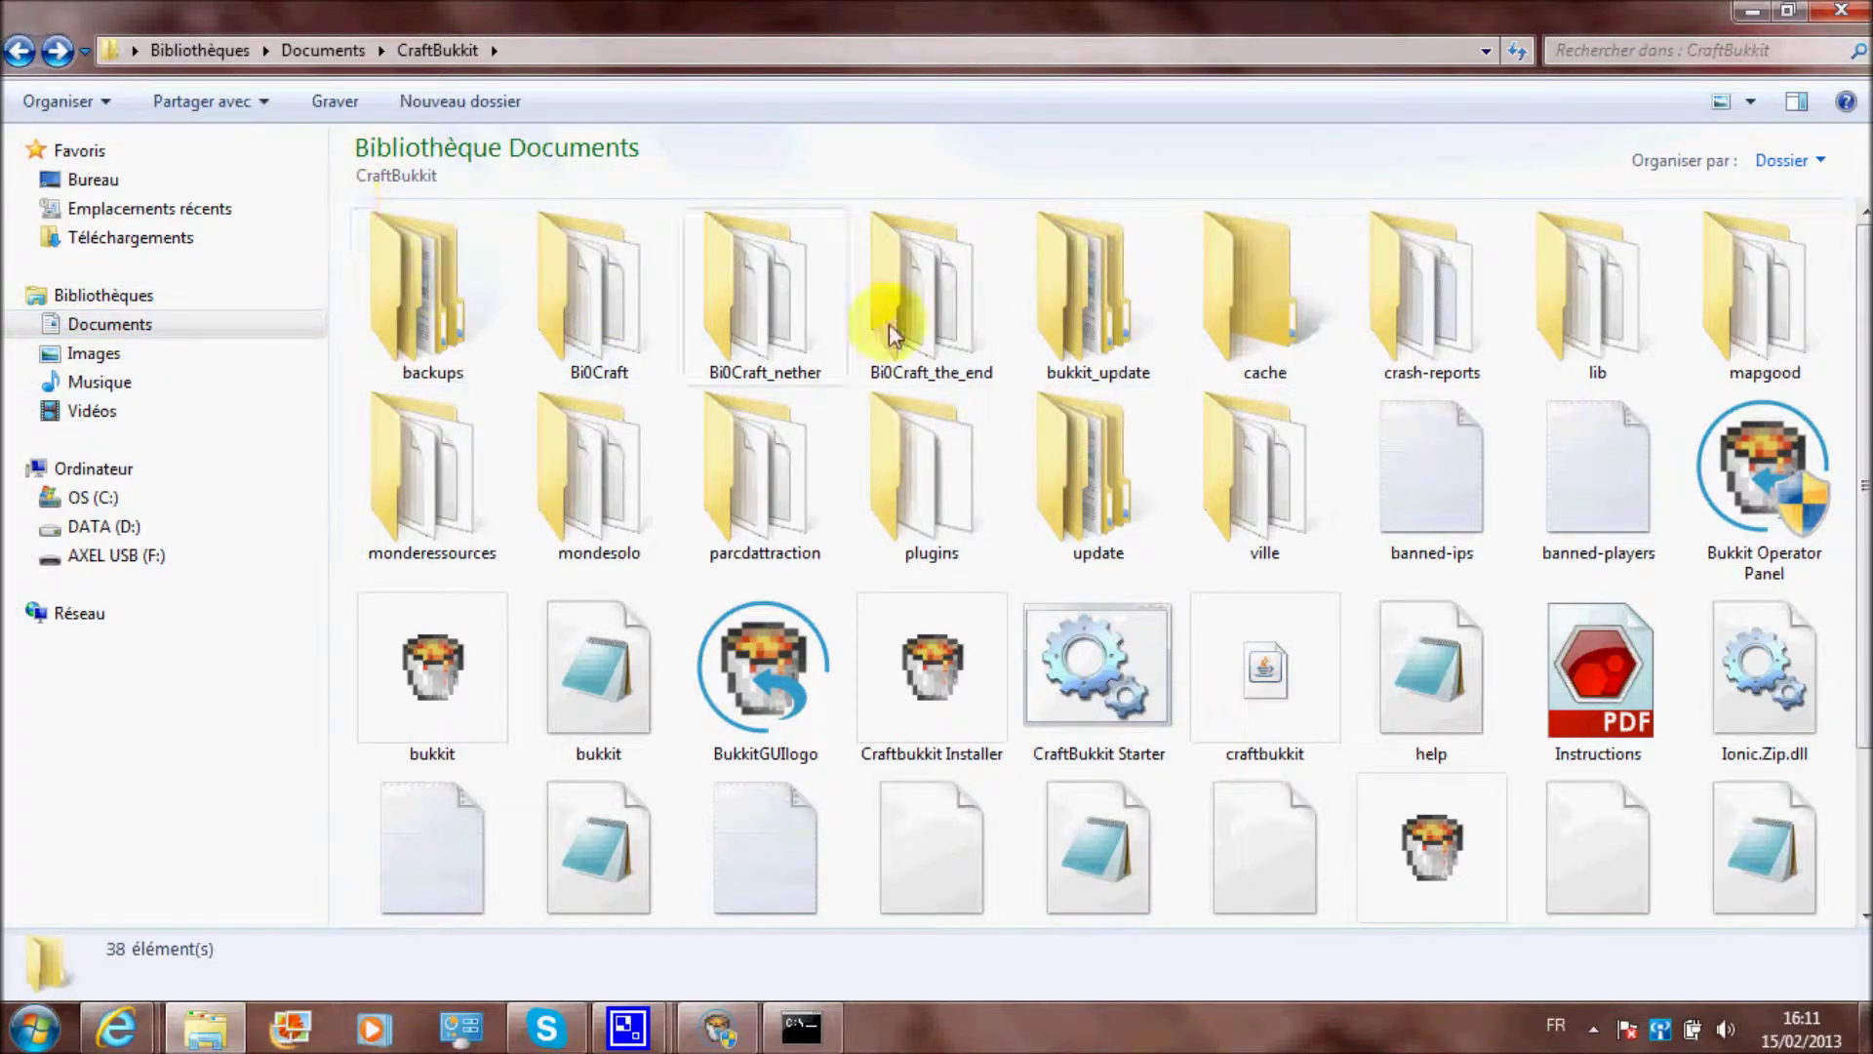
double_click(935, 477)
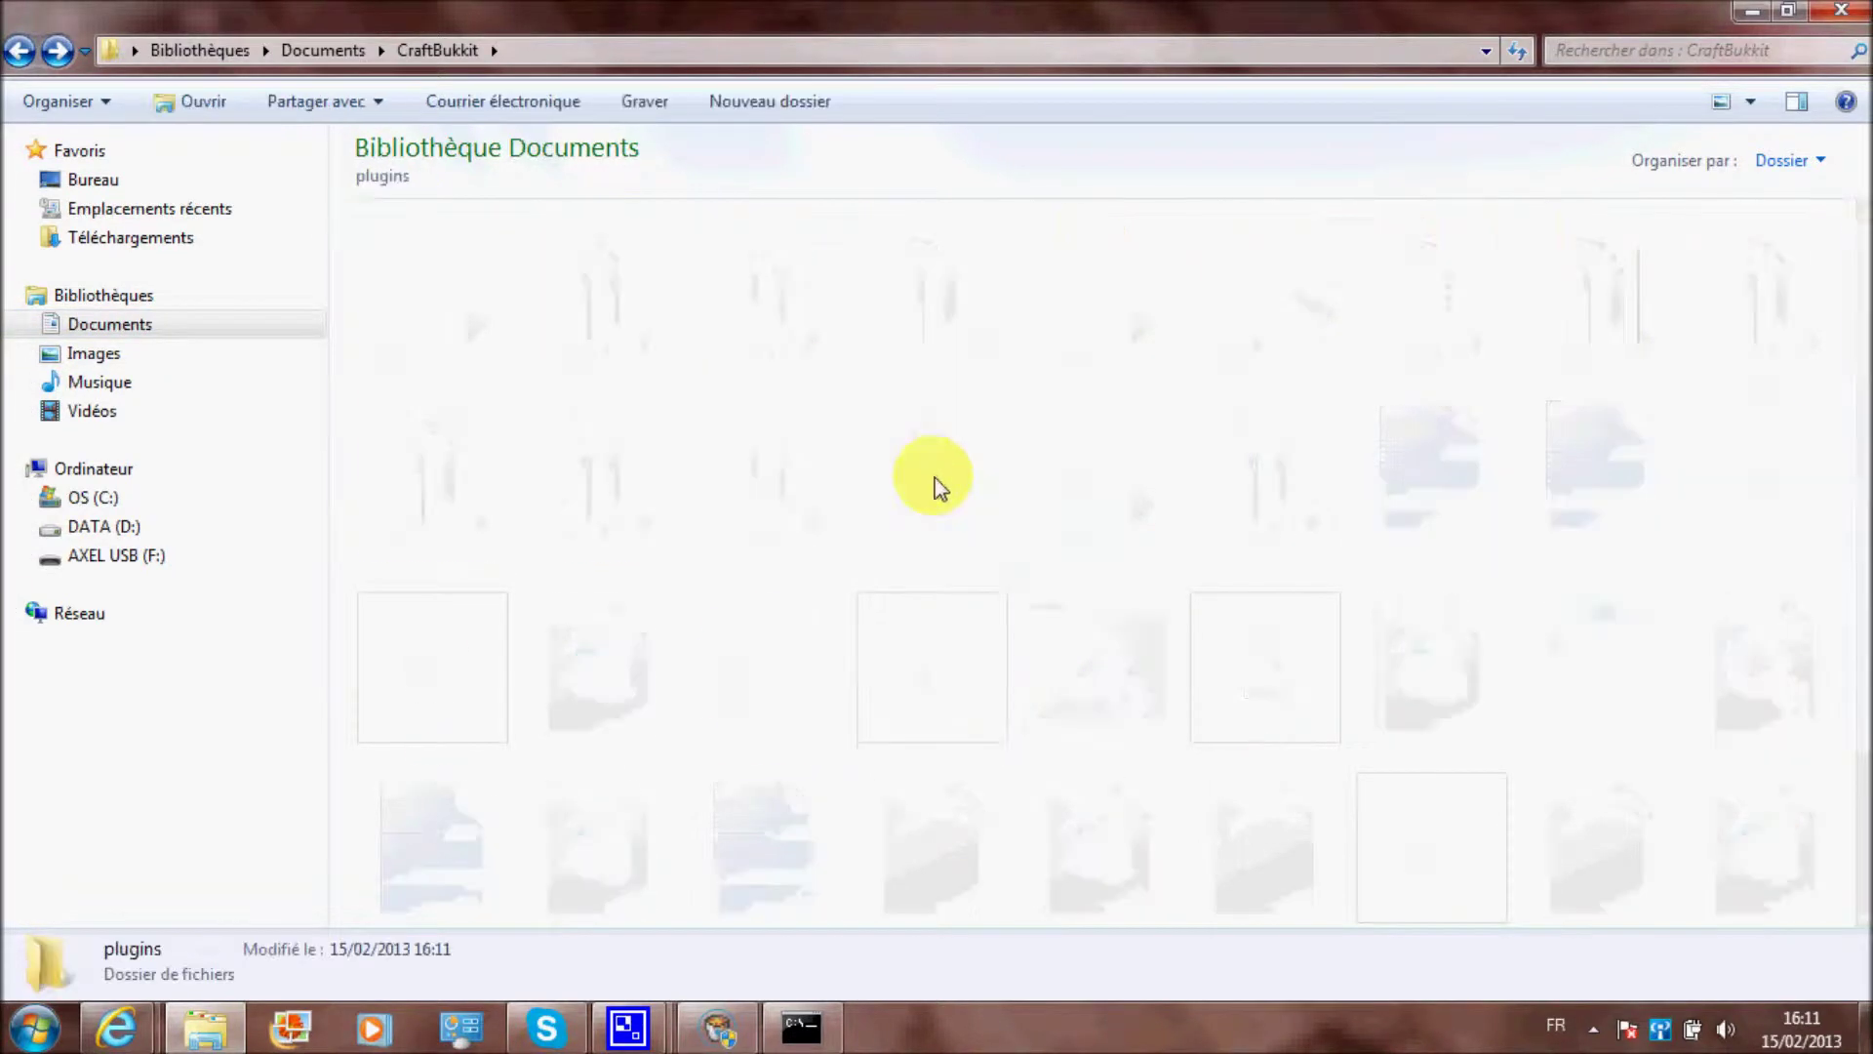
scroll(1073, 418, down, 5)
scroll(1057, 405, up, 5)
click(1009, 478)
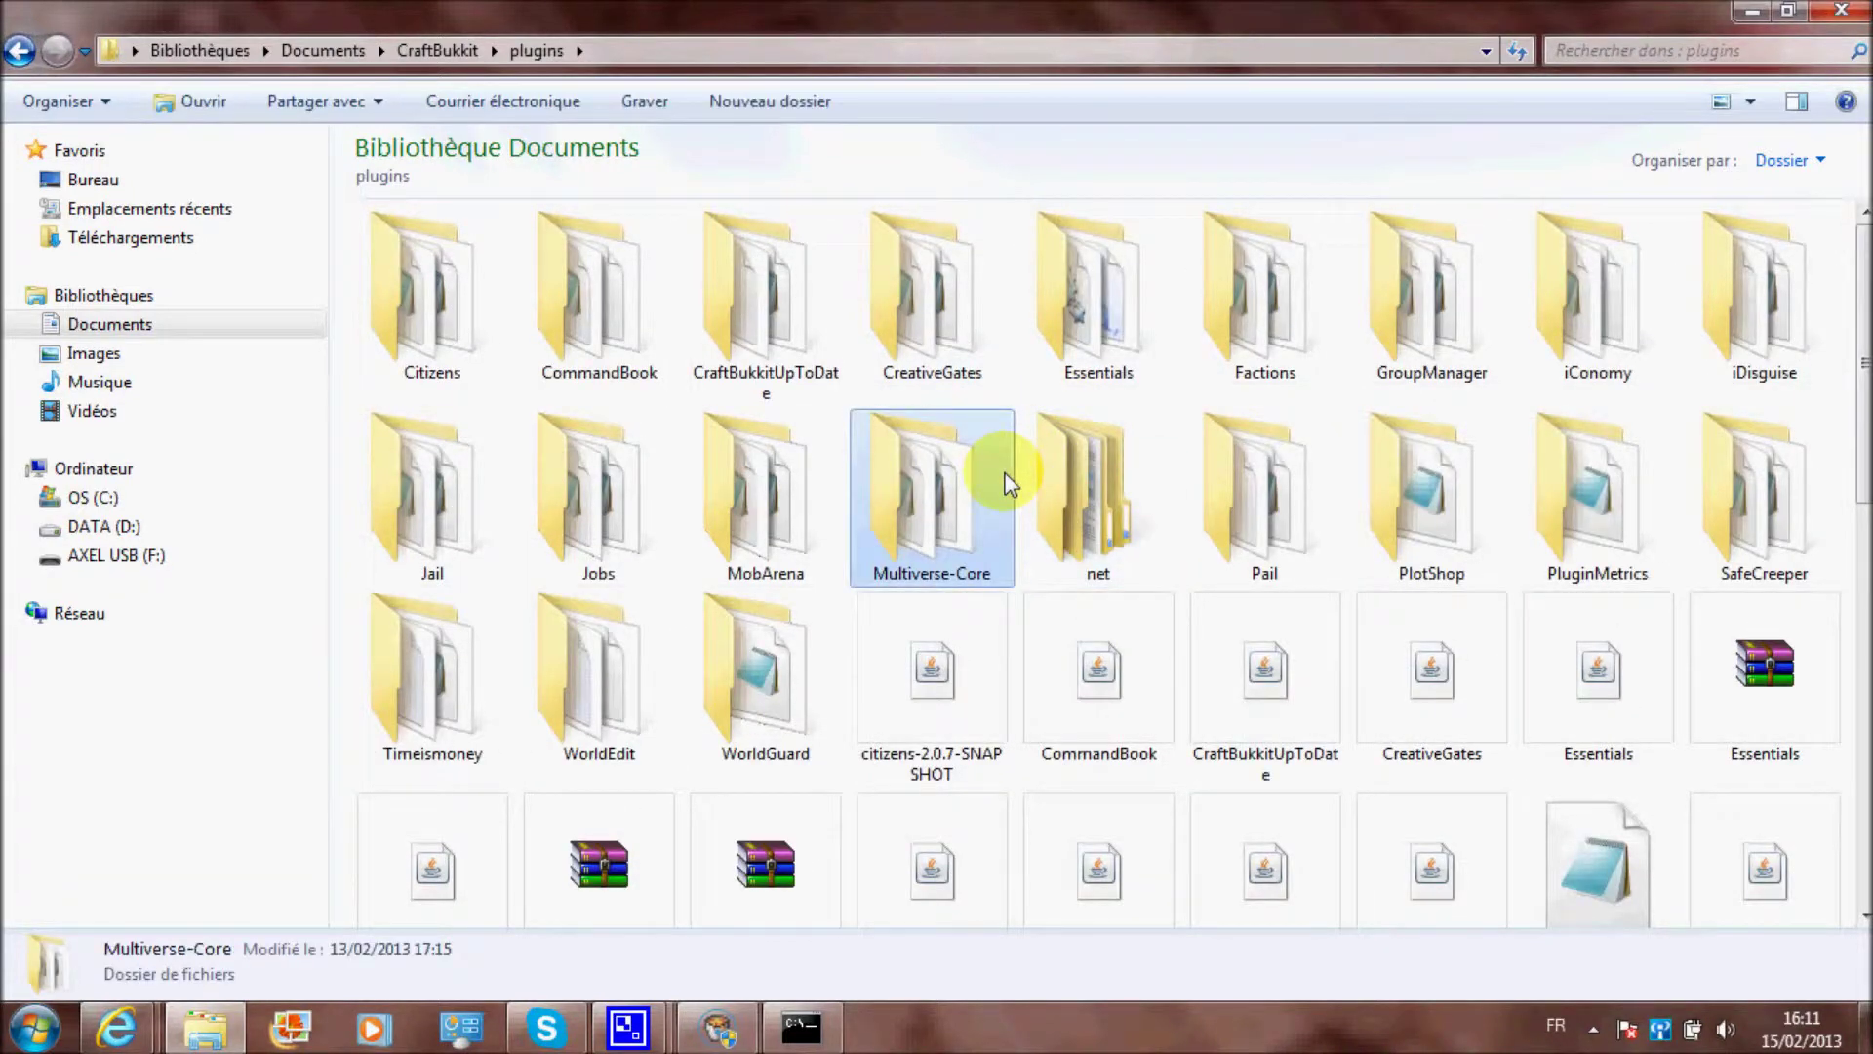
key(BackSpace)
Browse the world folders: parcdattraction, mondesolo, monderessources, BiOCraft, mapgood and ville
click(728, 490)
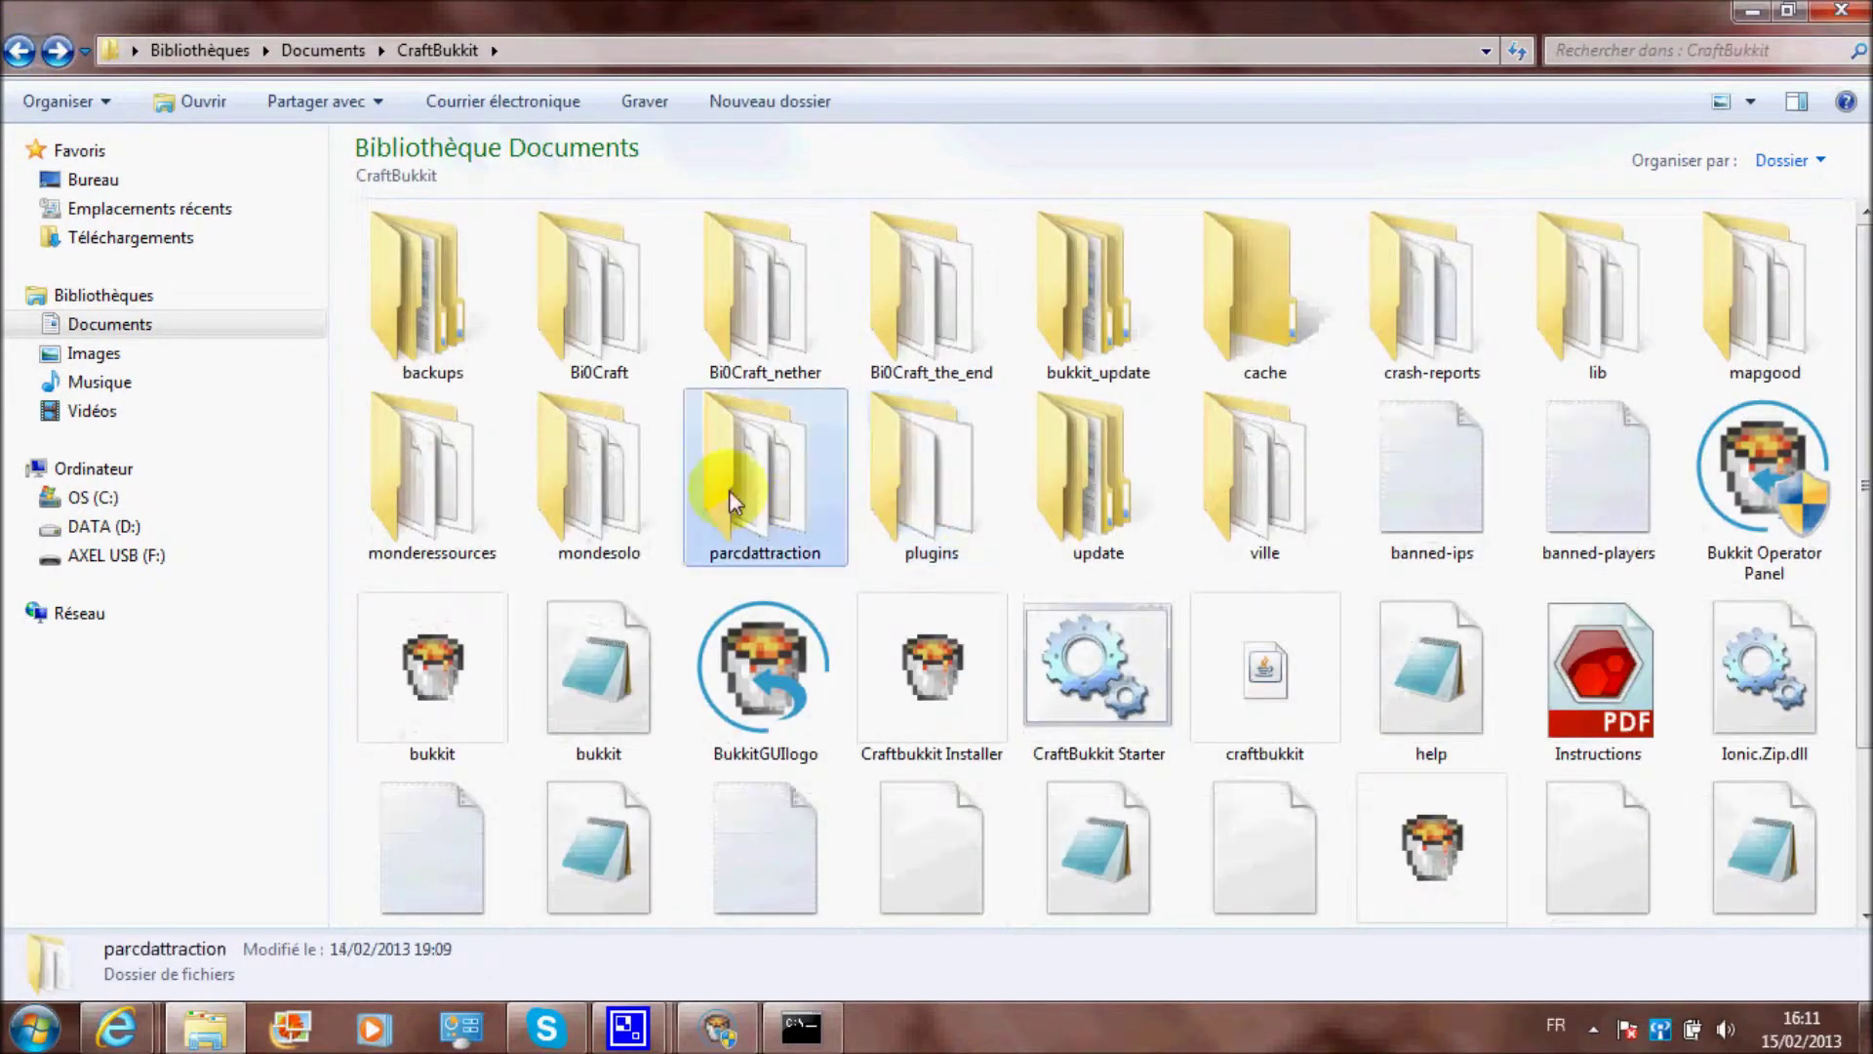
click(598, 476)
click(478, 472)
click(617, 344)
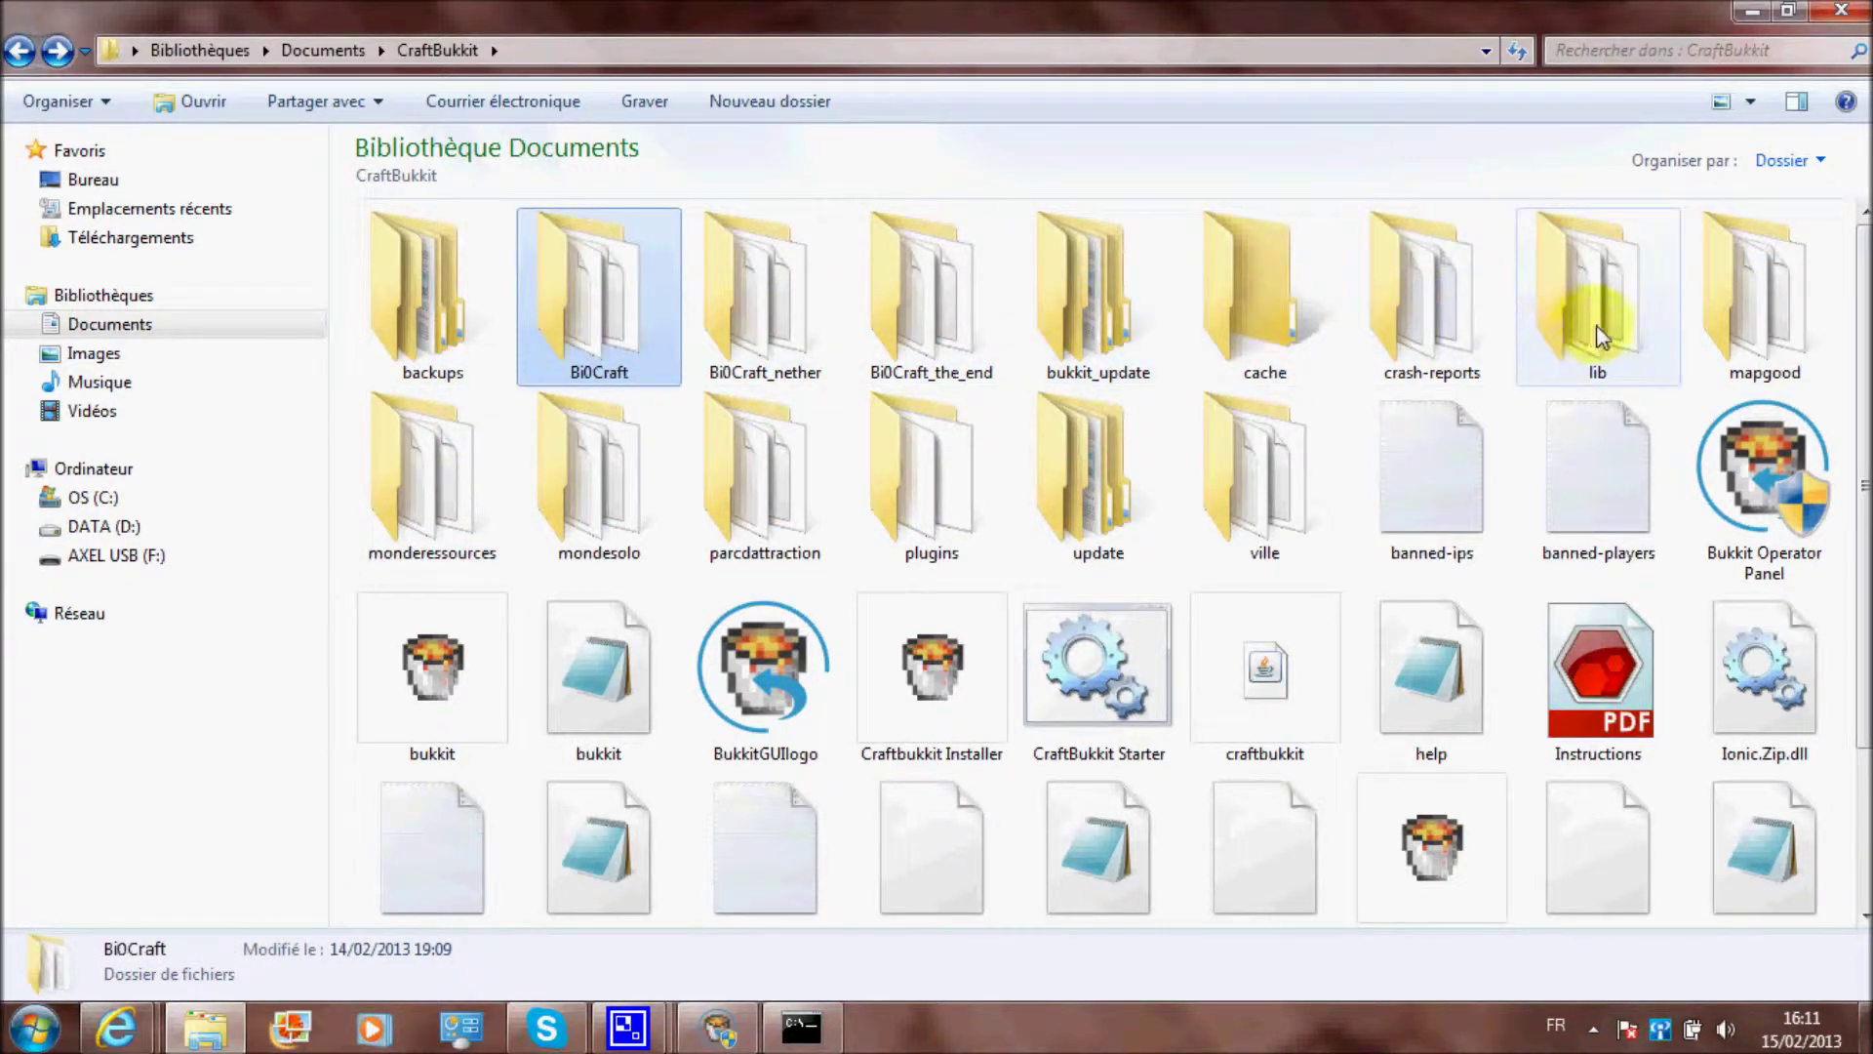
click(1736, 313)
click(466, 518)
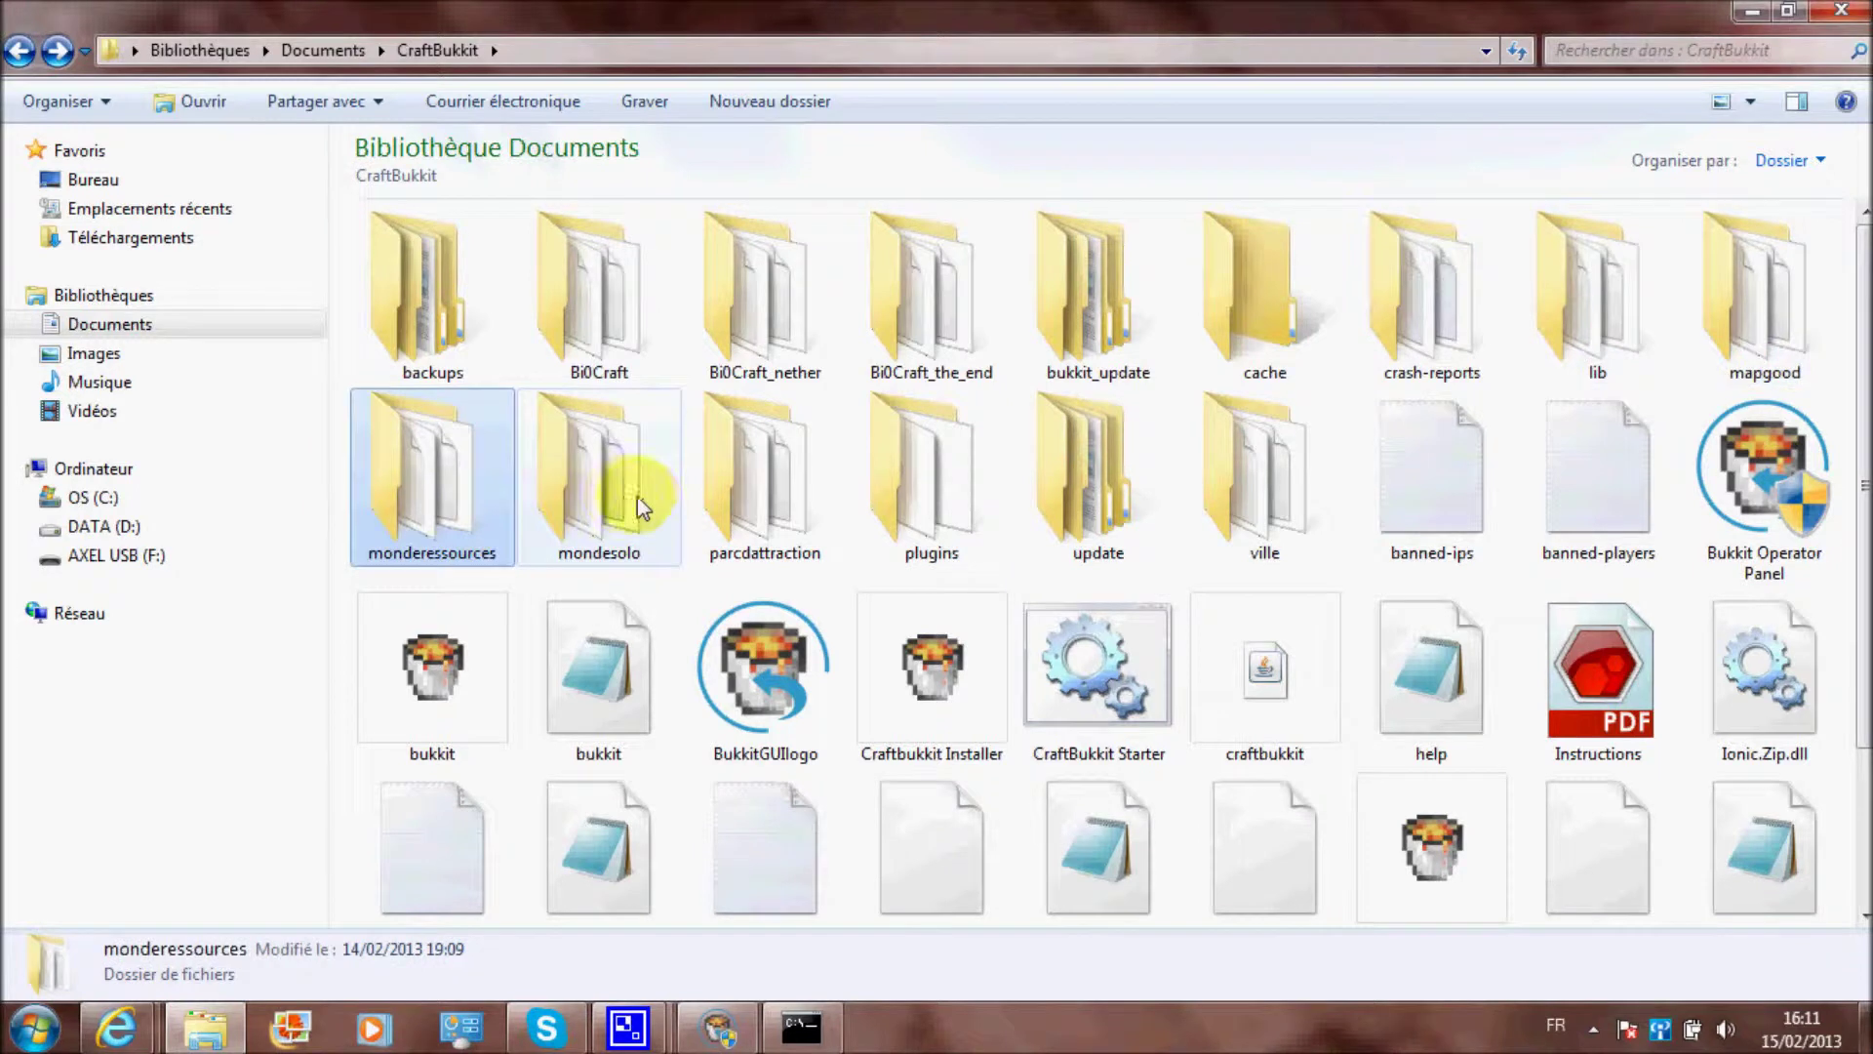
click(634, 498)
click(800, 508)
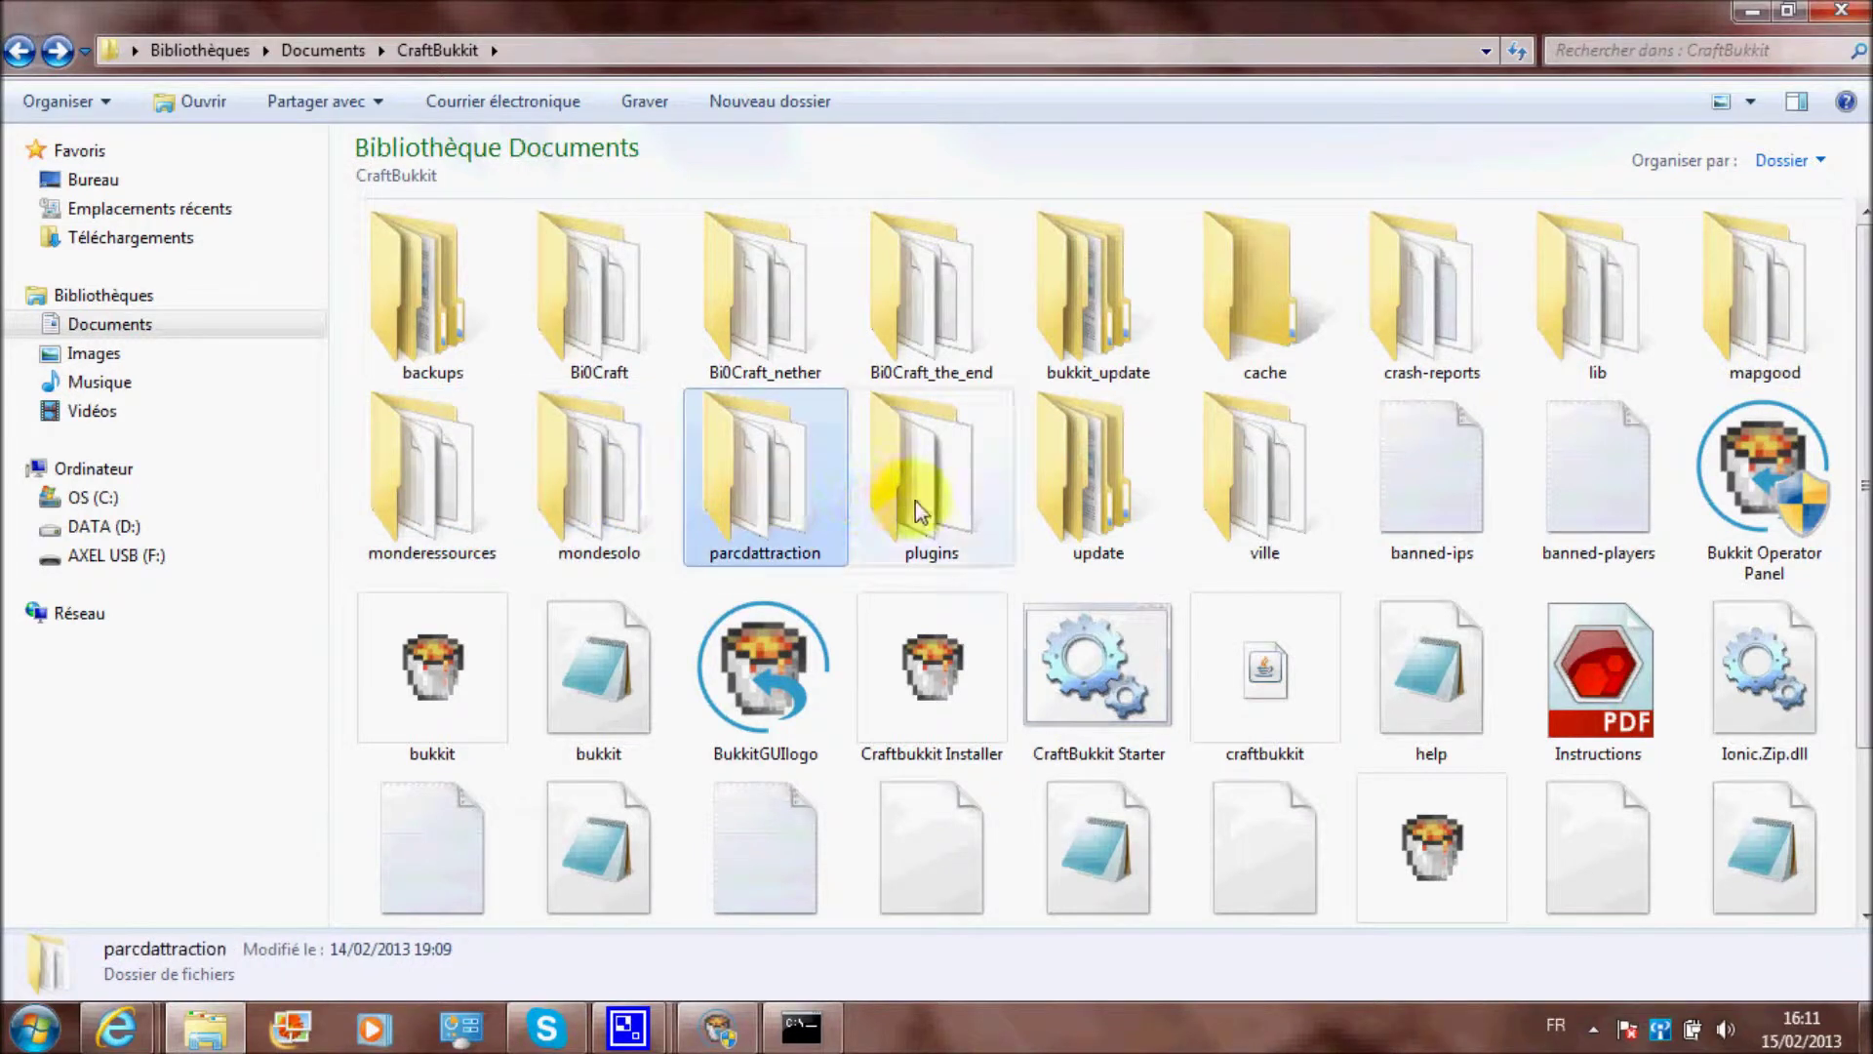
click(1322, 500)
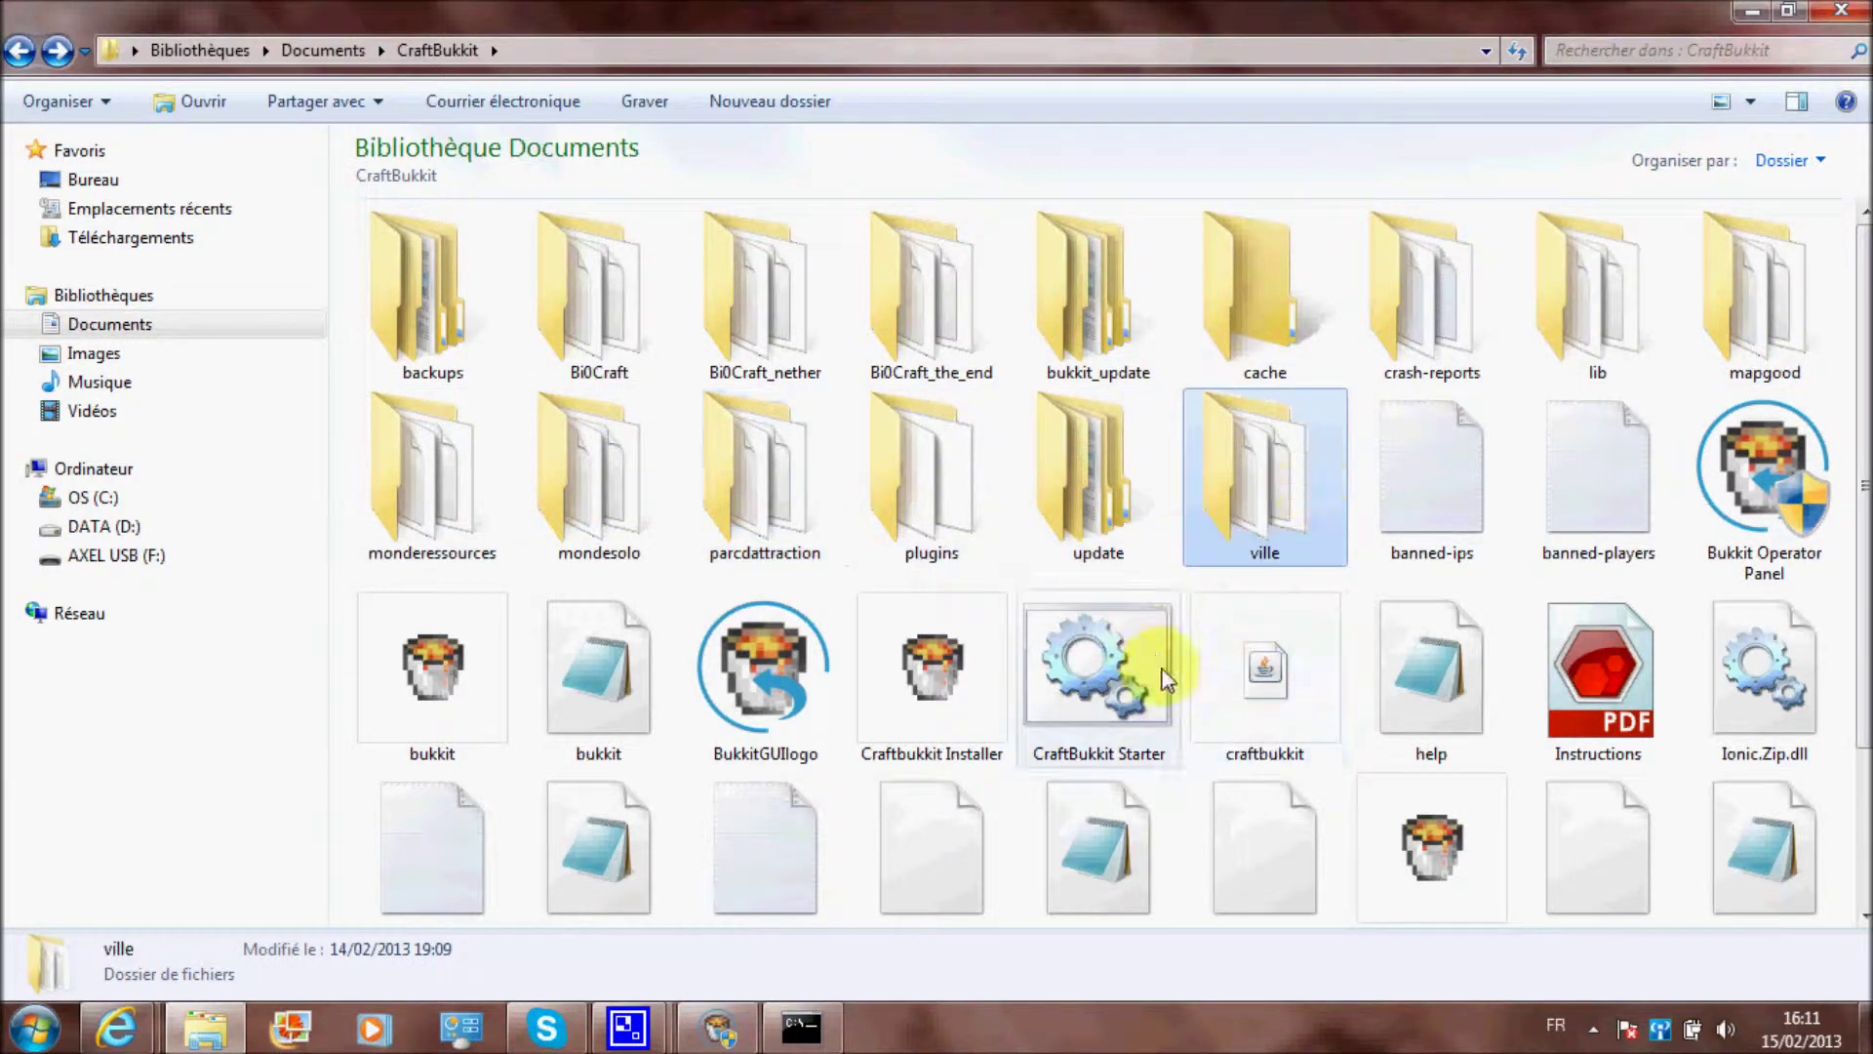
Check the Operator Panel and server console, then minimize the console
click(719, 1024)
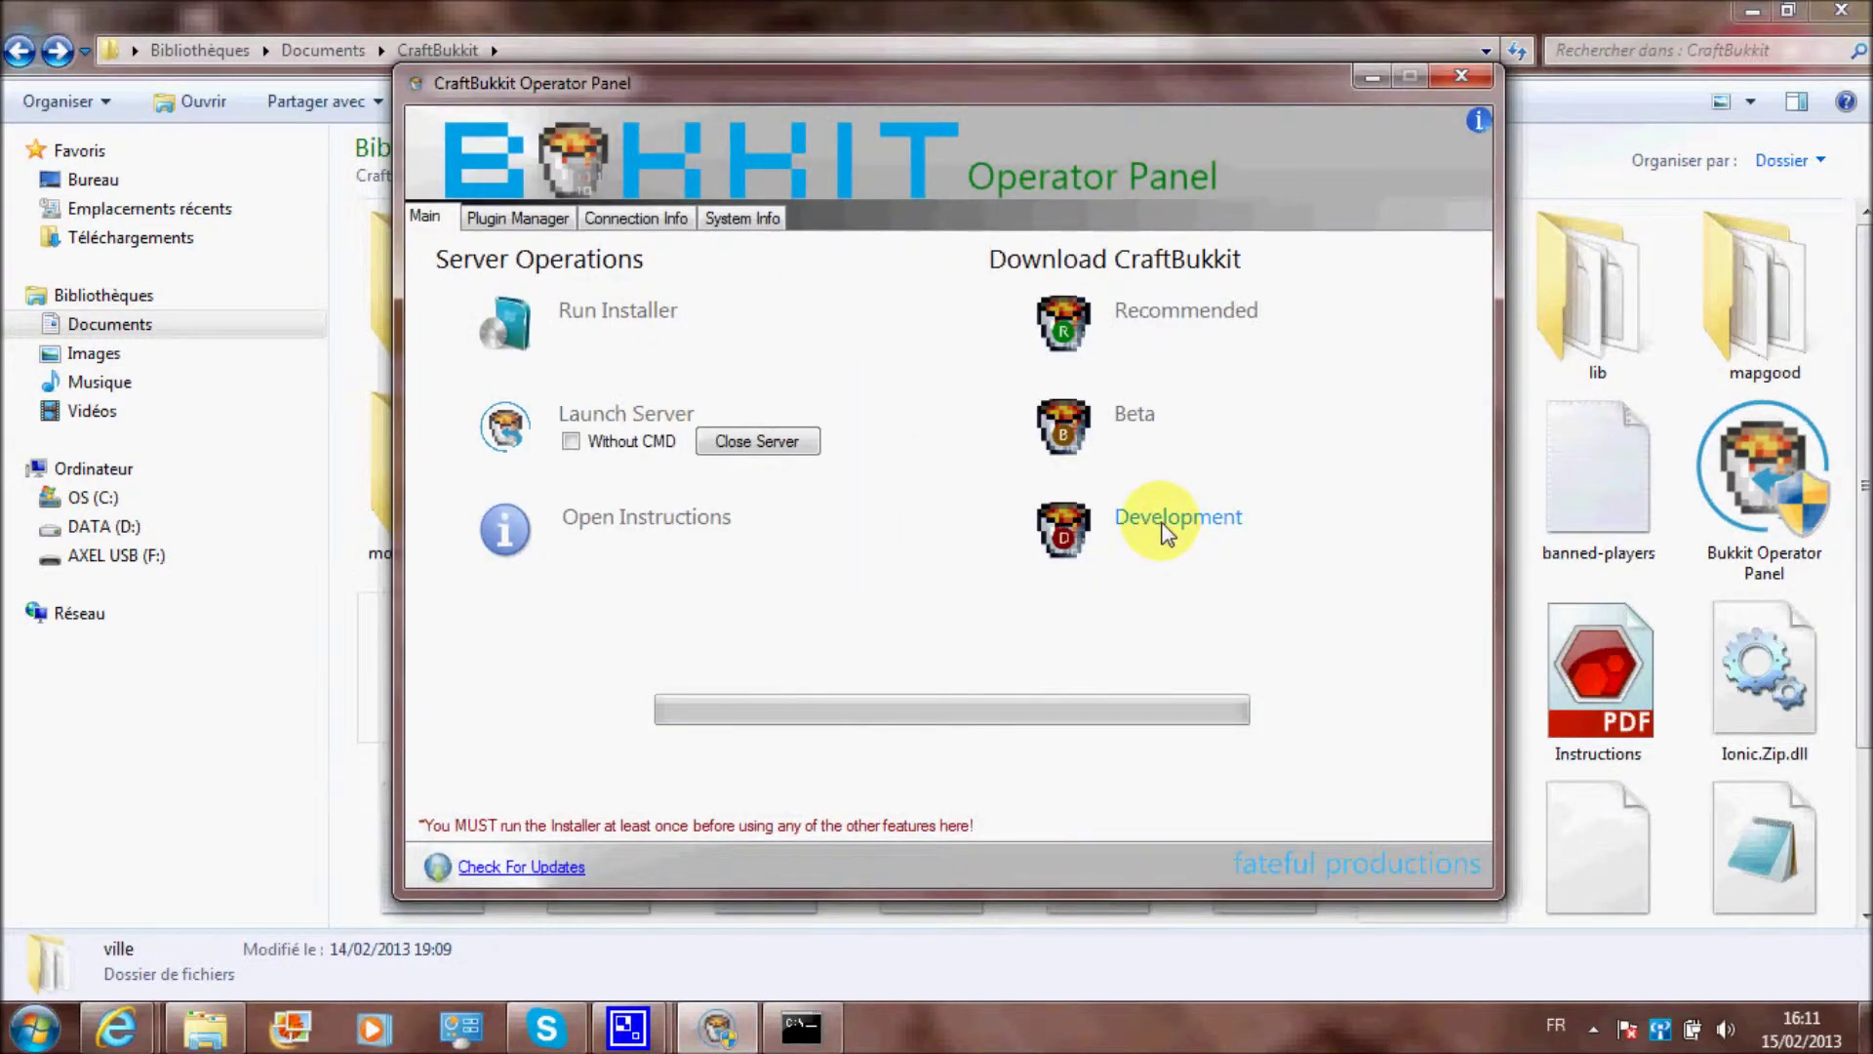
click(800, 1034)
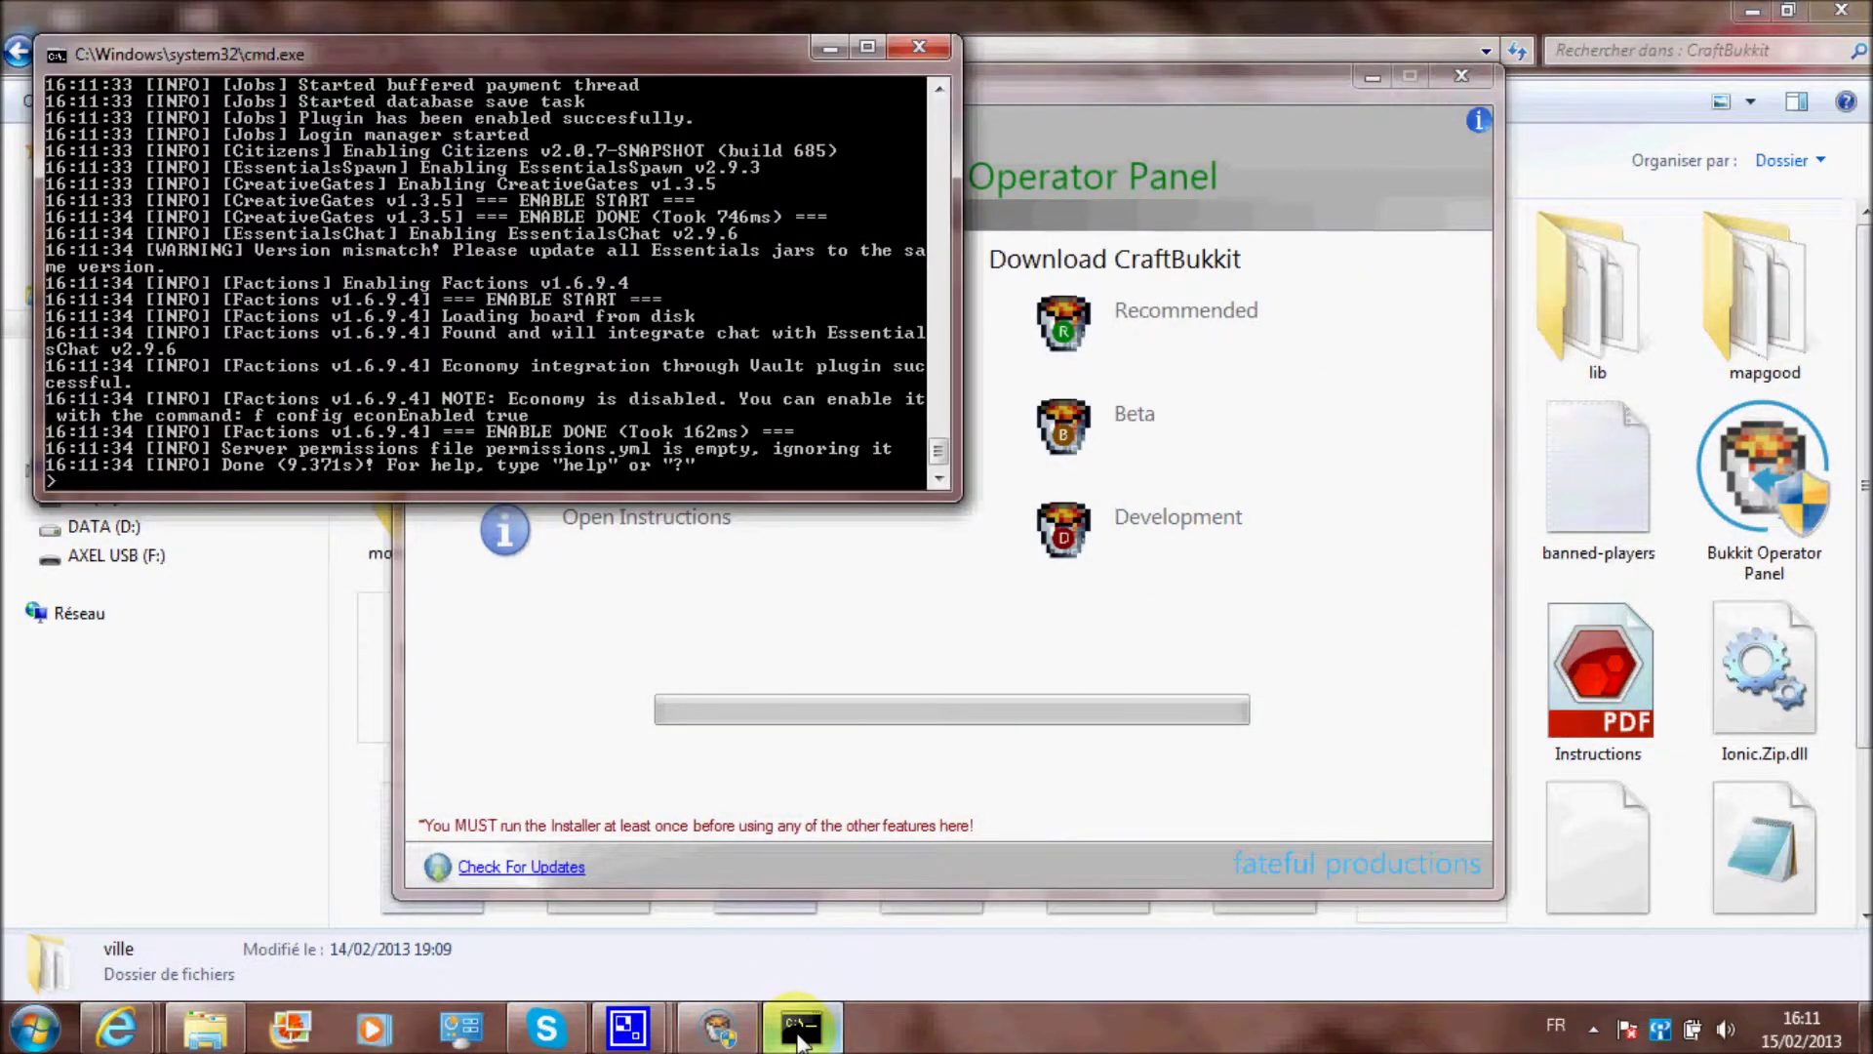
click(800, 1034)
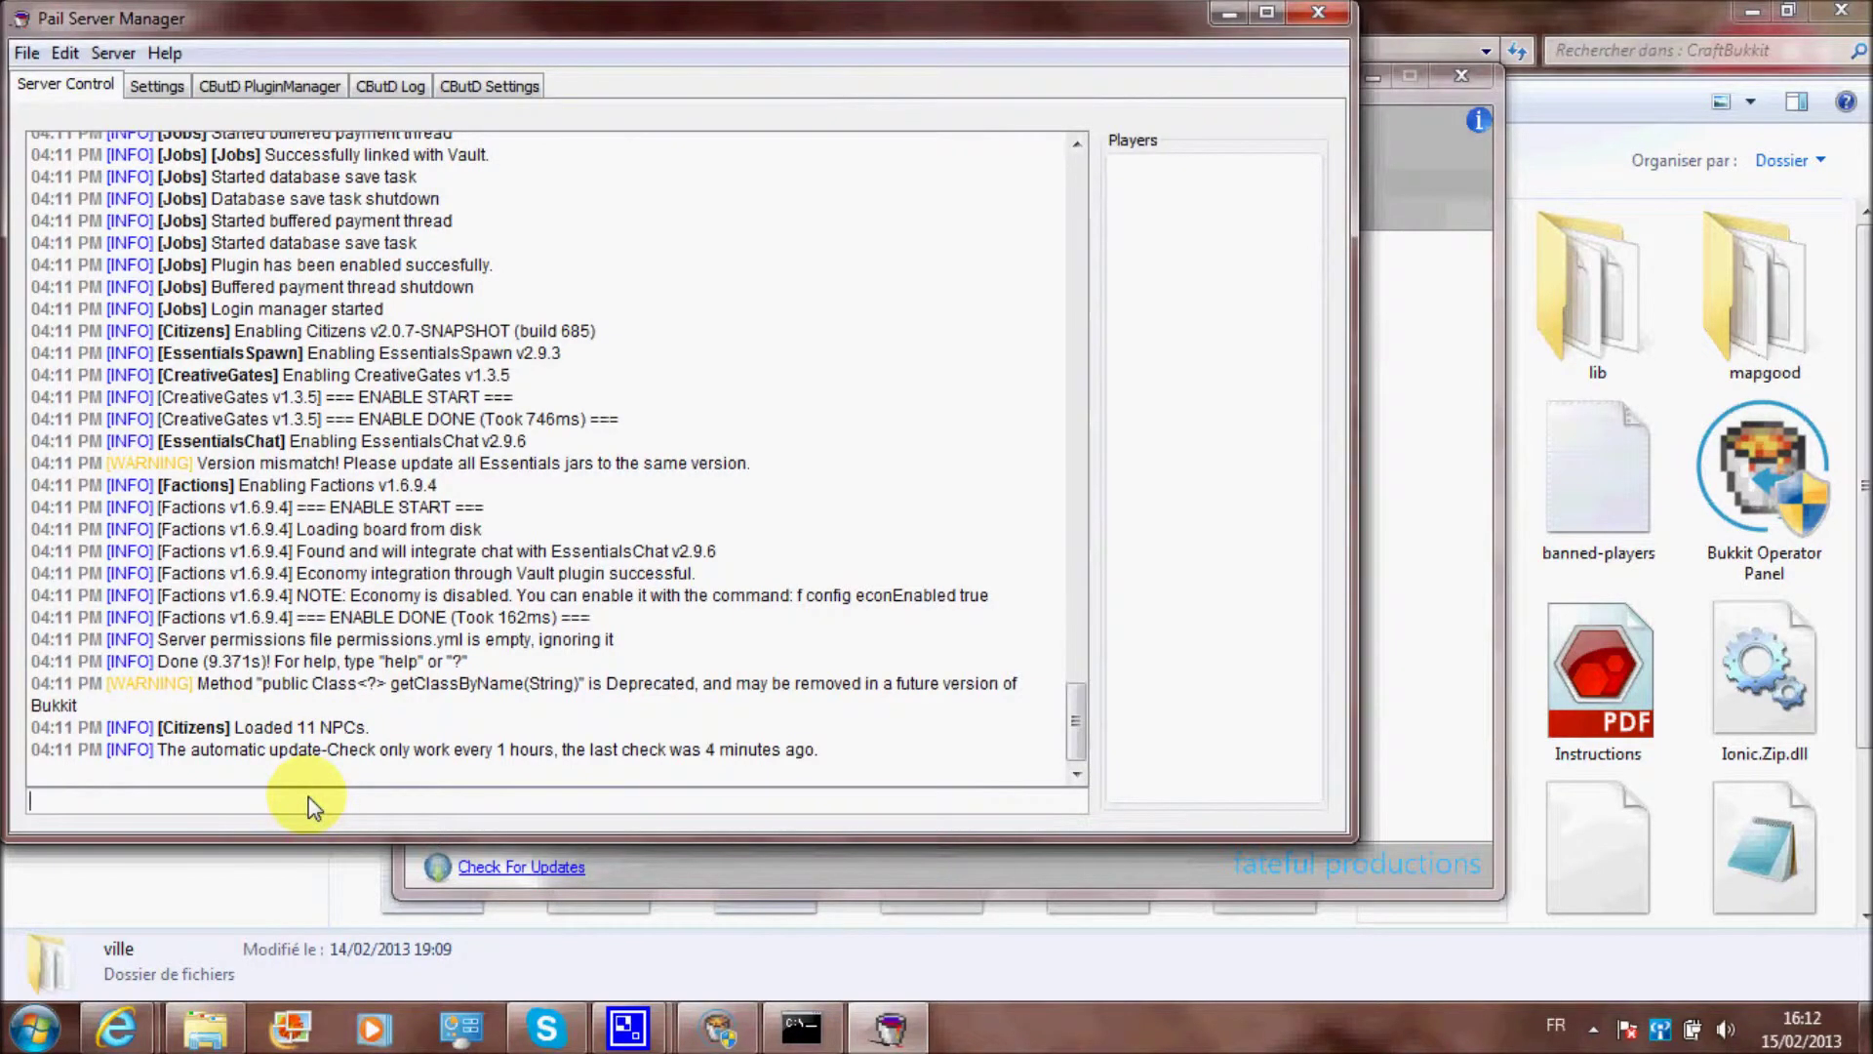
Search the Start menu for 'minecraft' and launch it
click(35, 1027)
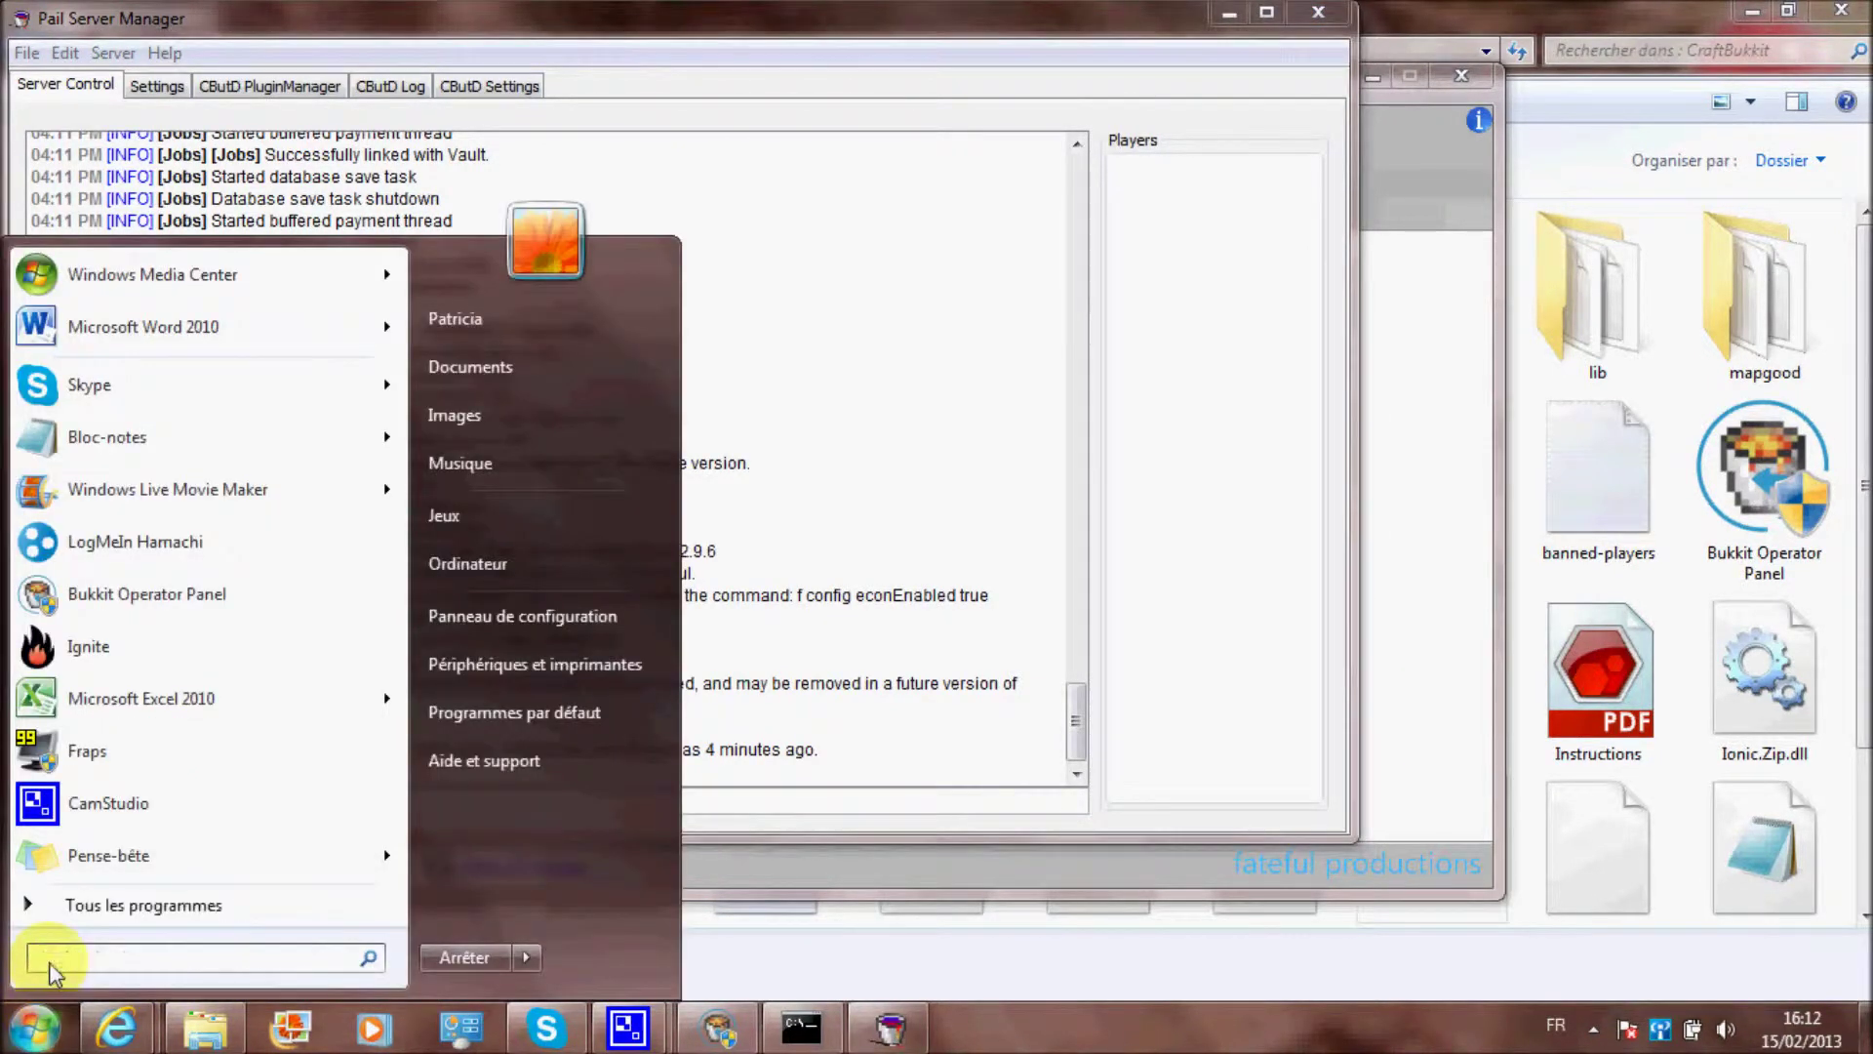
text(minecraft)
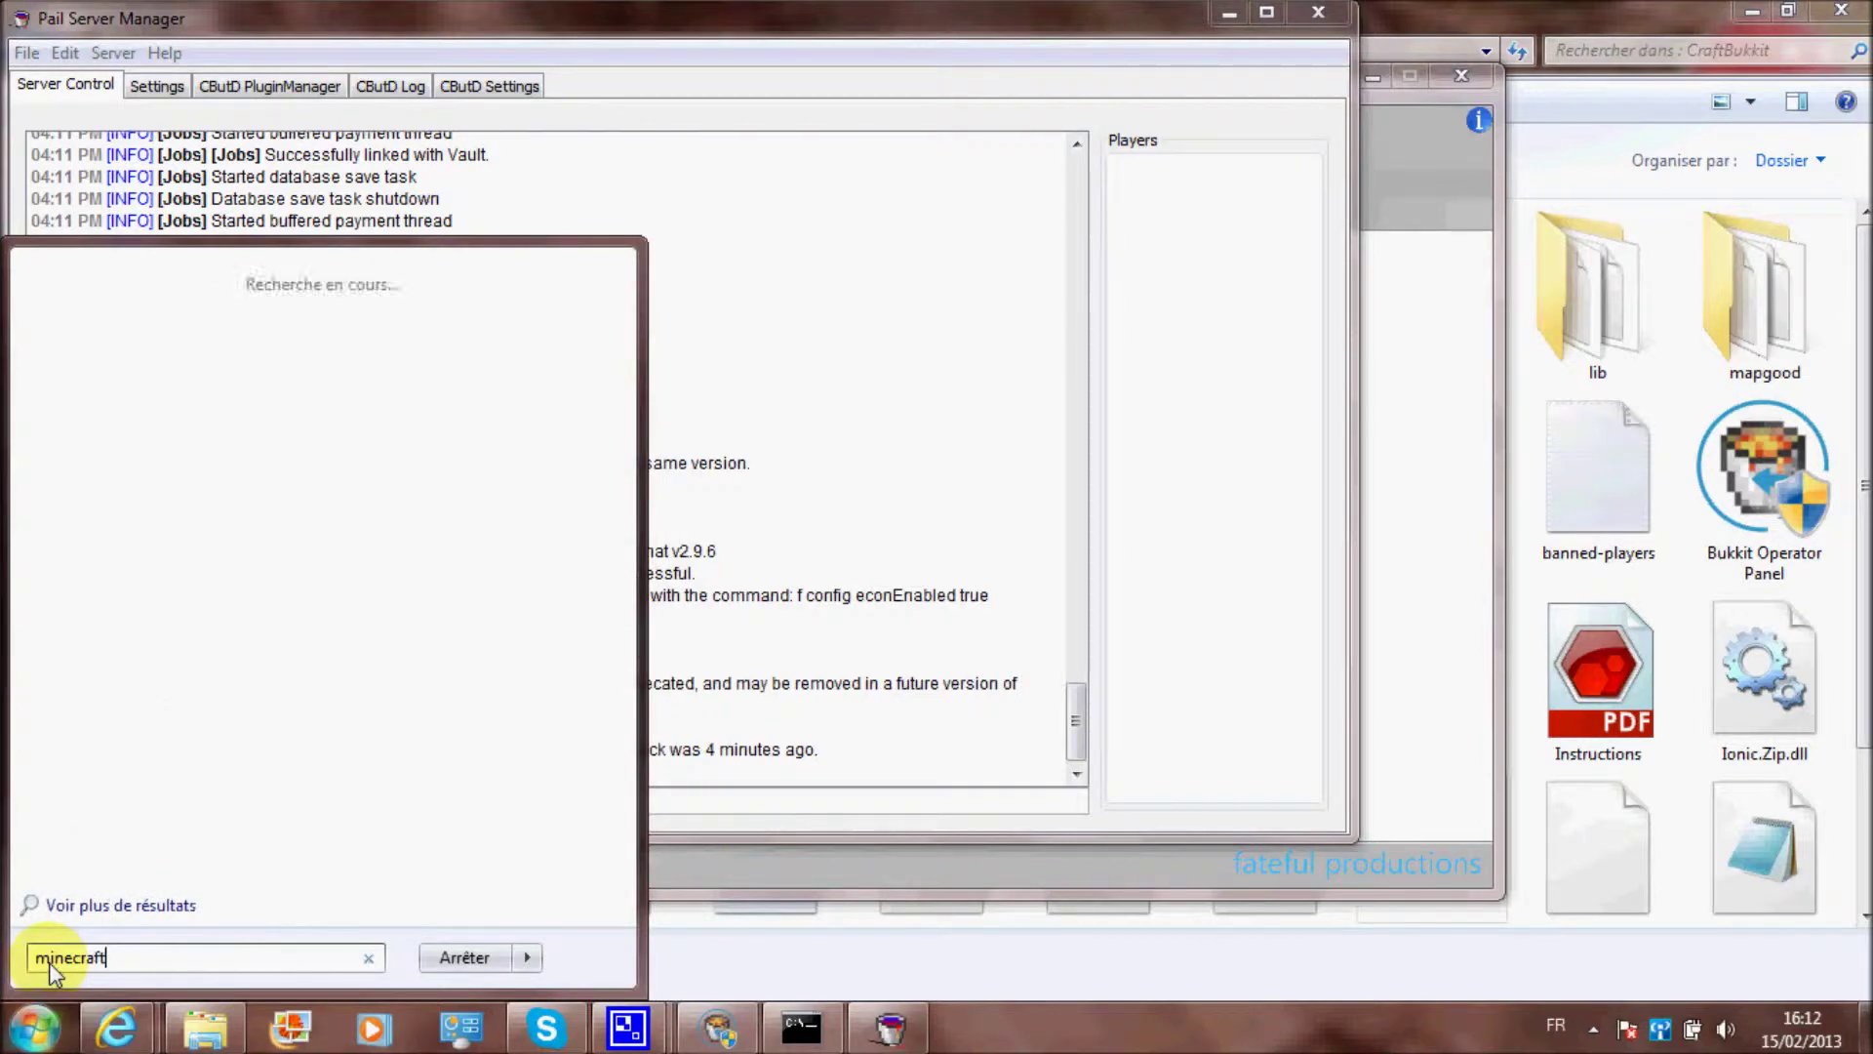
click(186, 372)
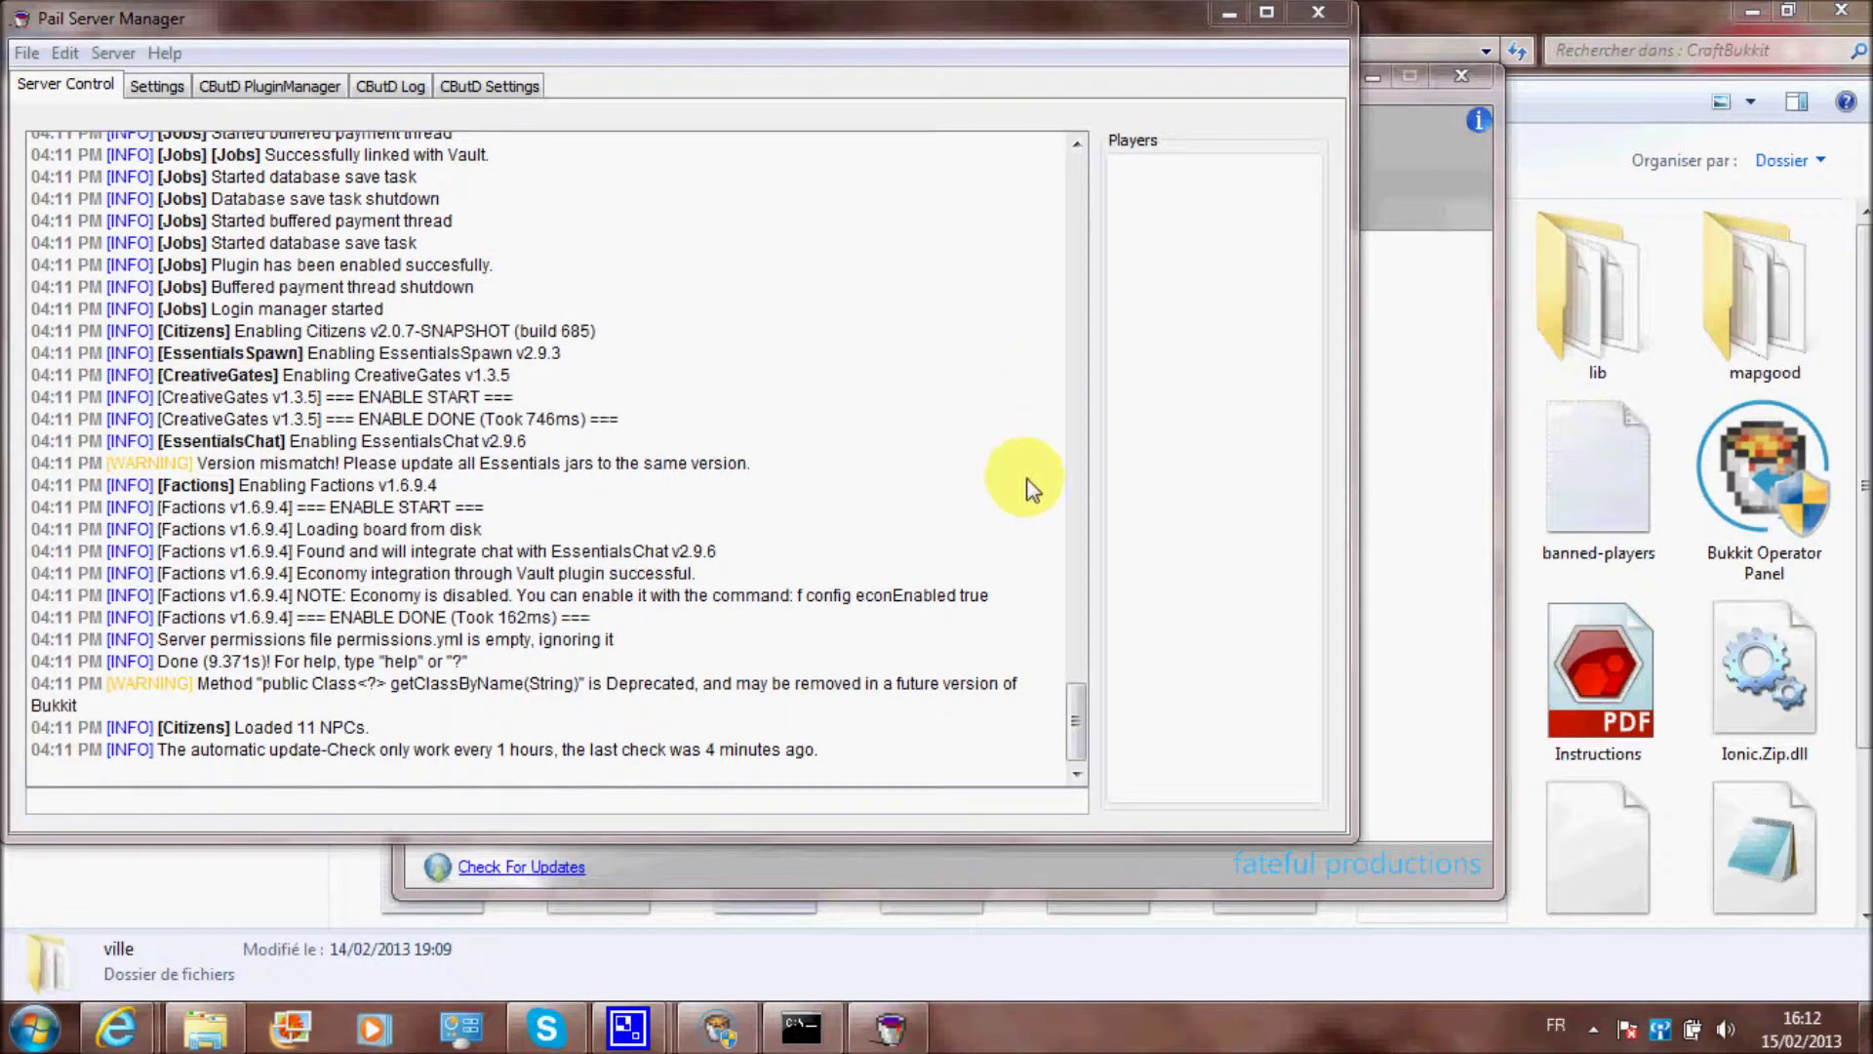
Search for 'minecraft' again, launch it, and dismiss the error code 7 message
click(37, 1029)
text(mien)
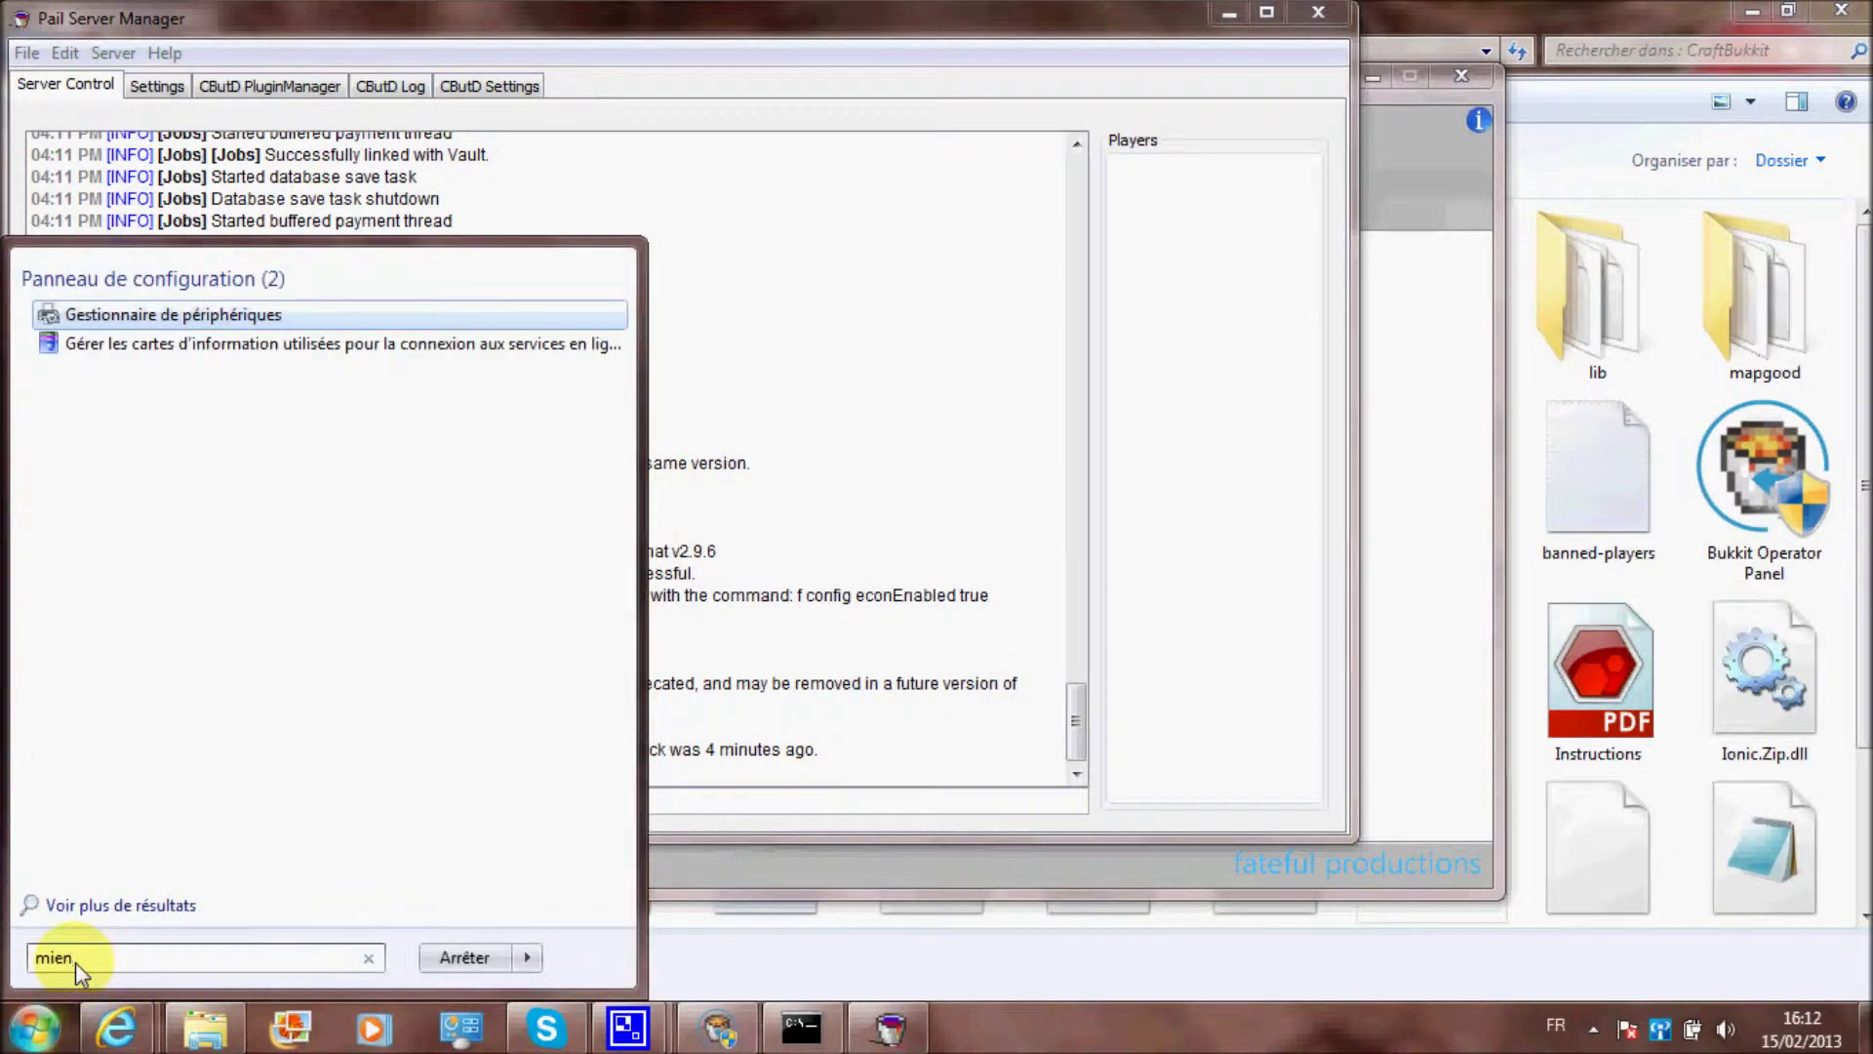
key(BackSpace)
key(BackSpace)
text(necraft)
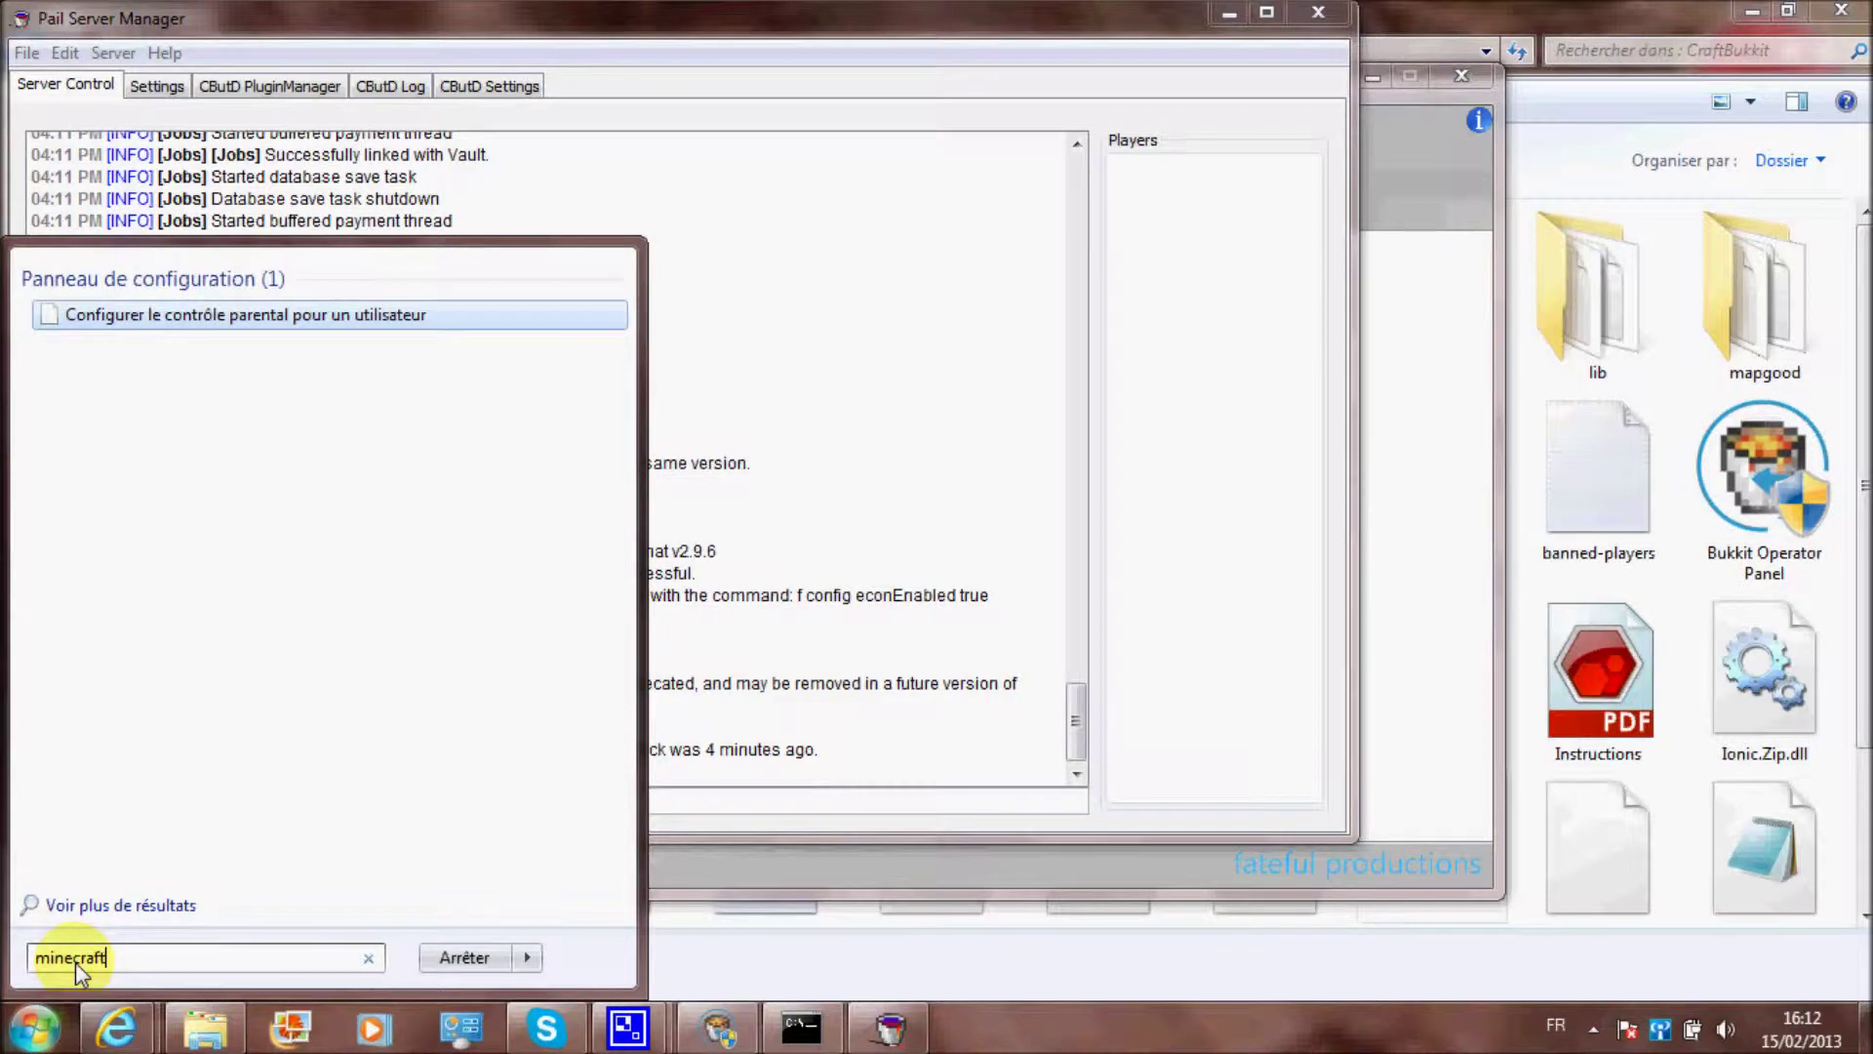
click(234, 372)
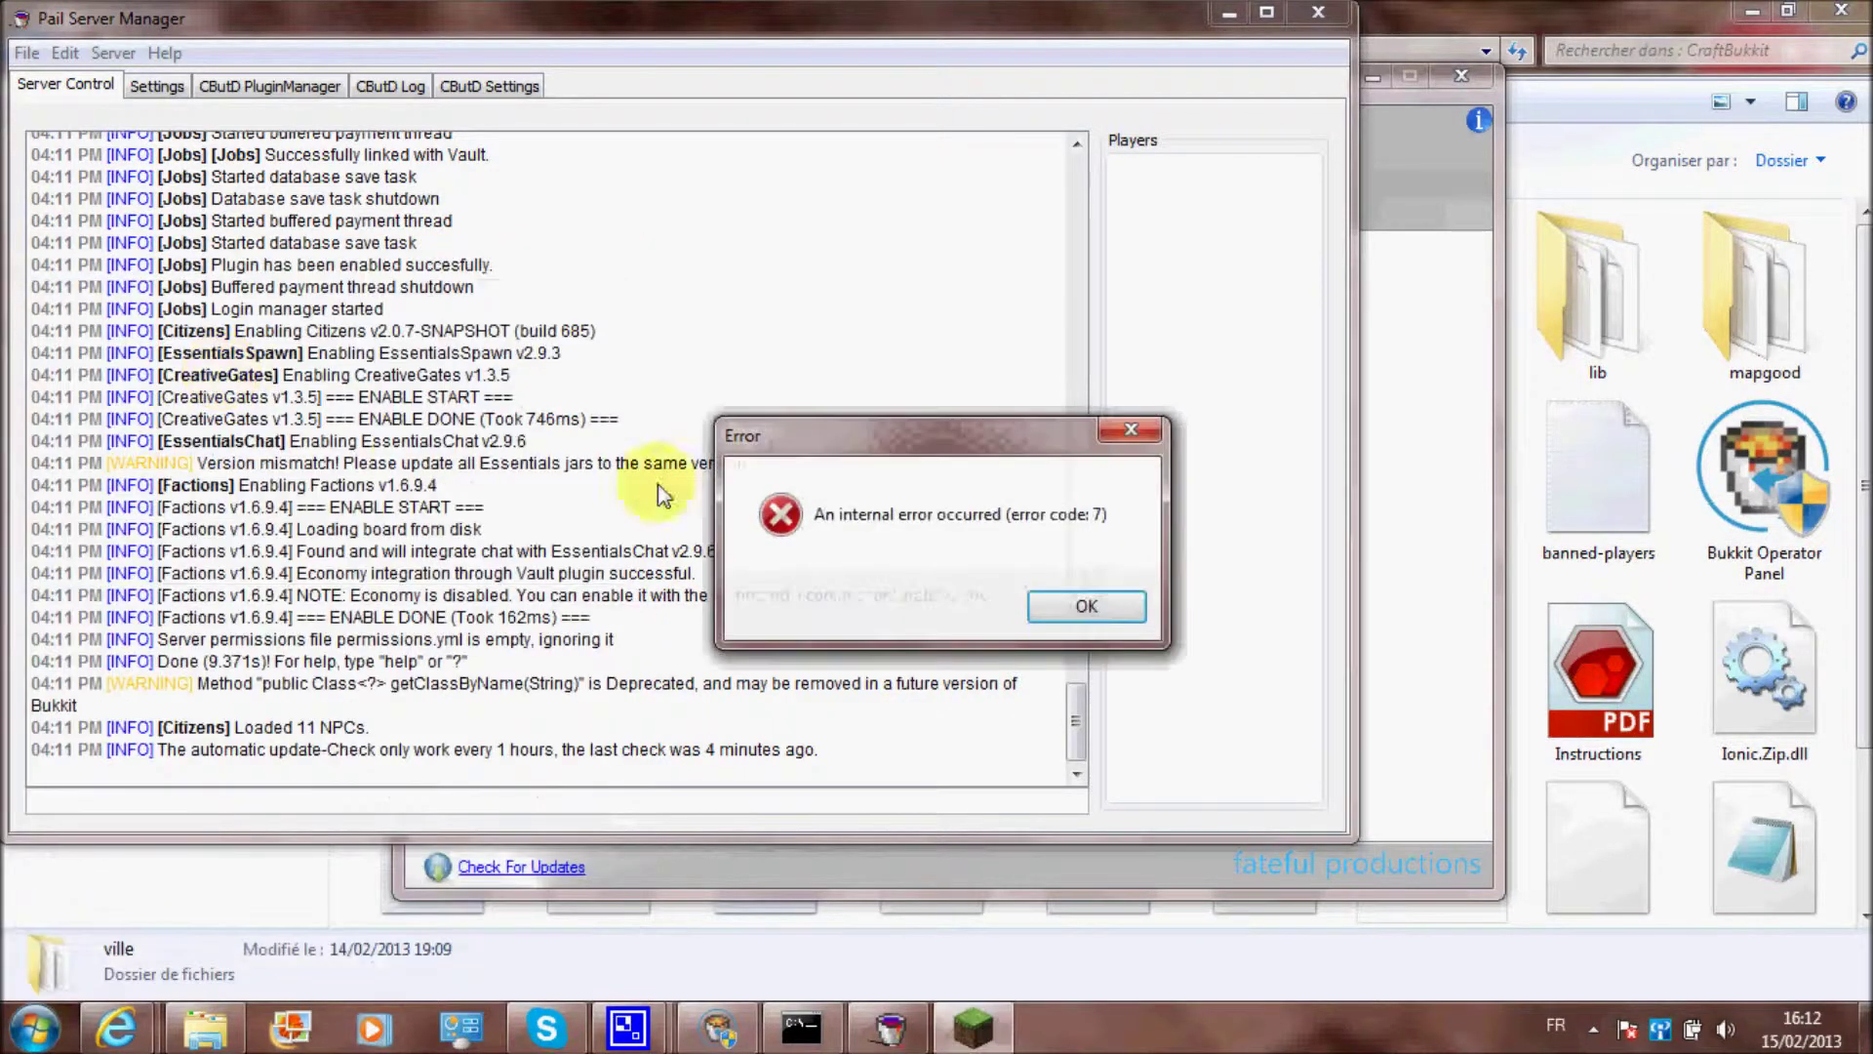
click(1122, 607)
Search 'minecra' once more and launch Minecraft successfully
key(super)
text(minecraft)
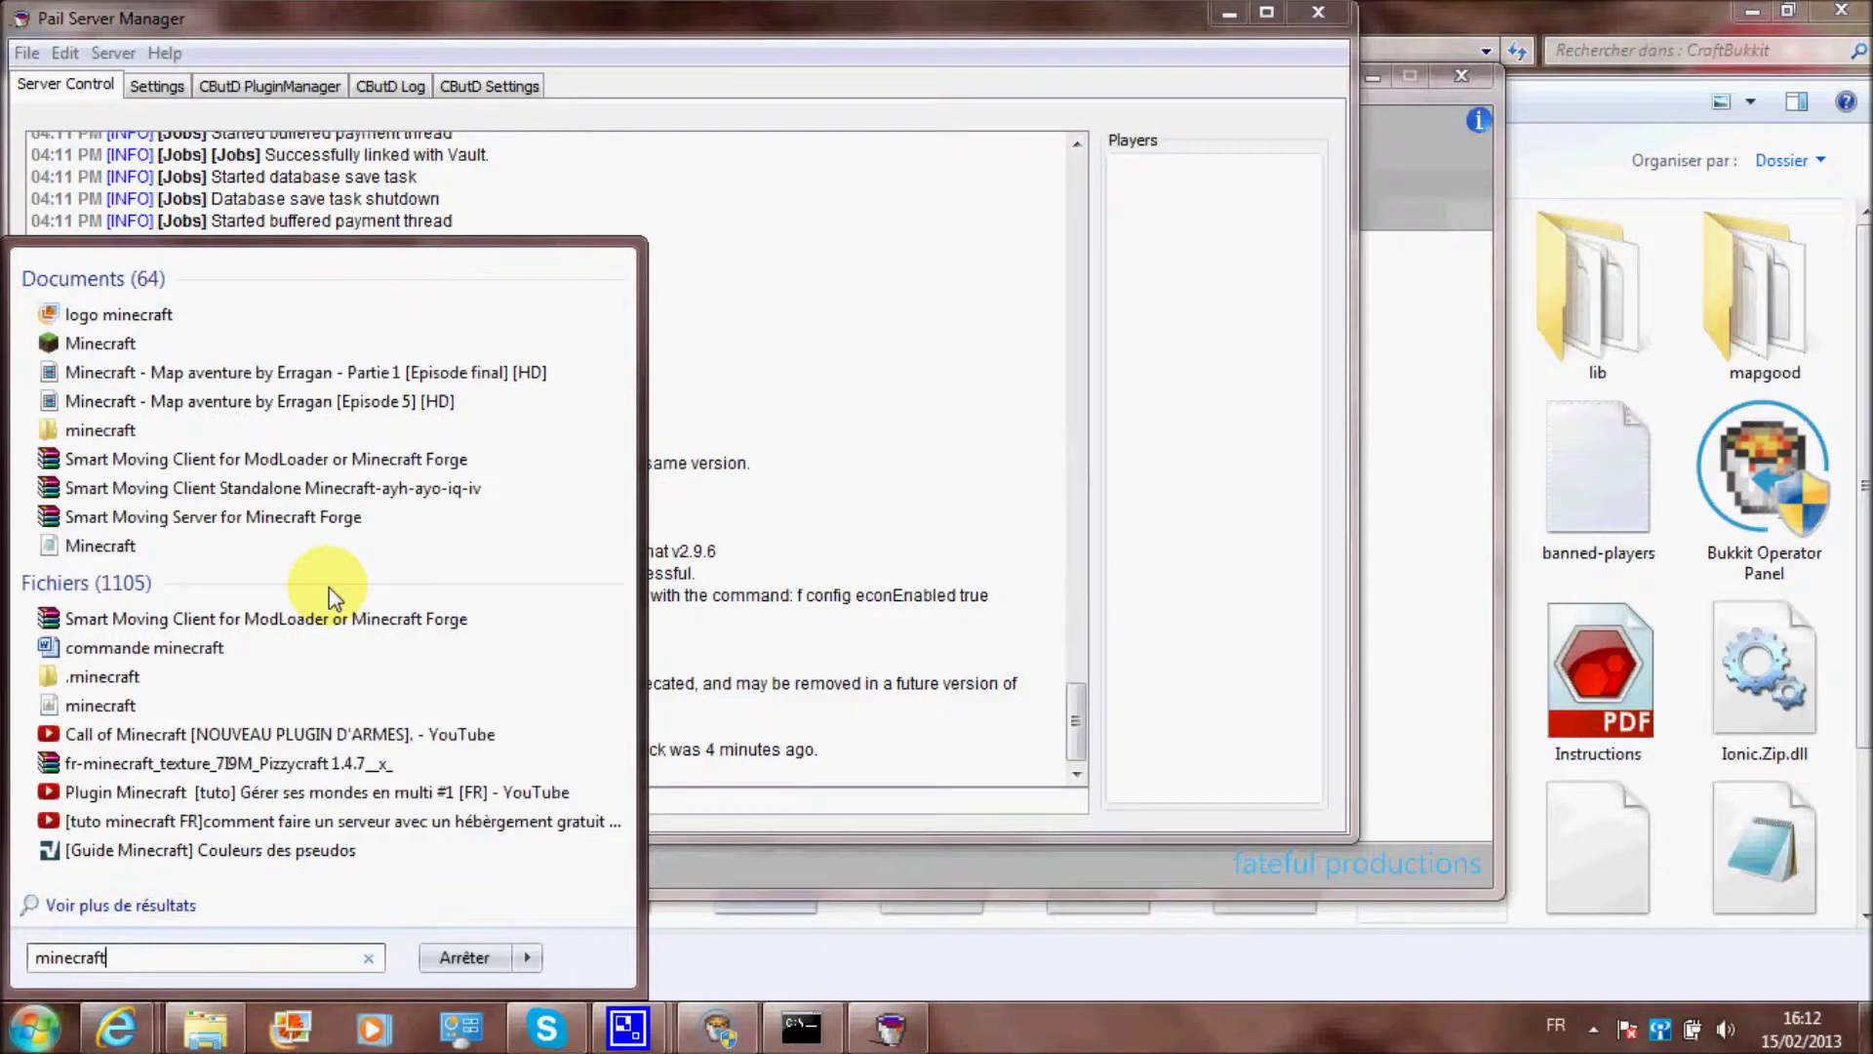
click(189, 375)
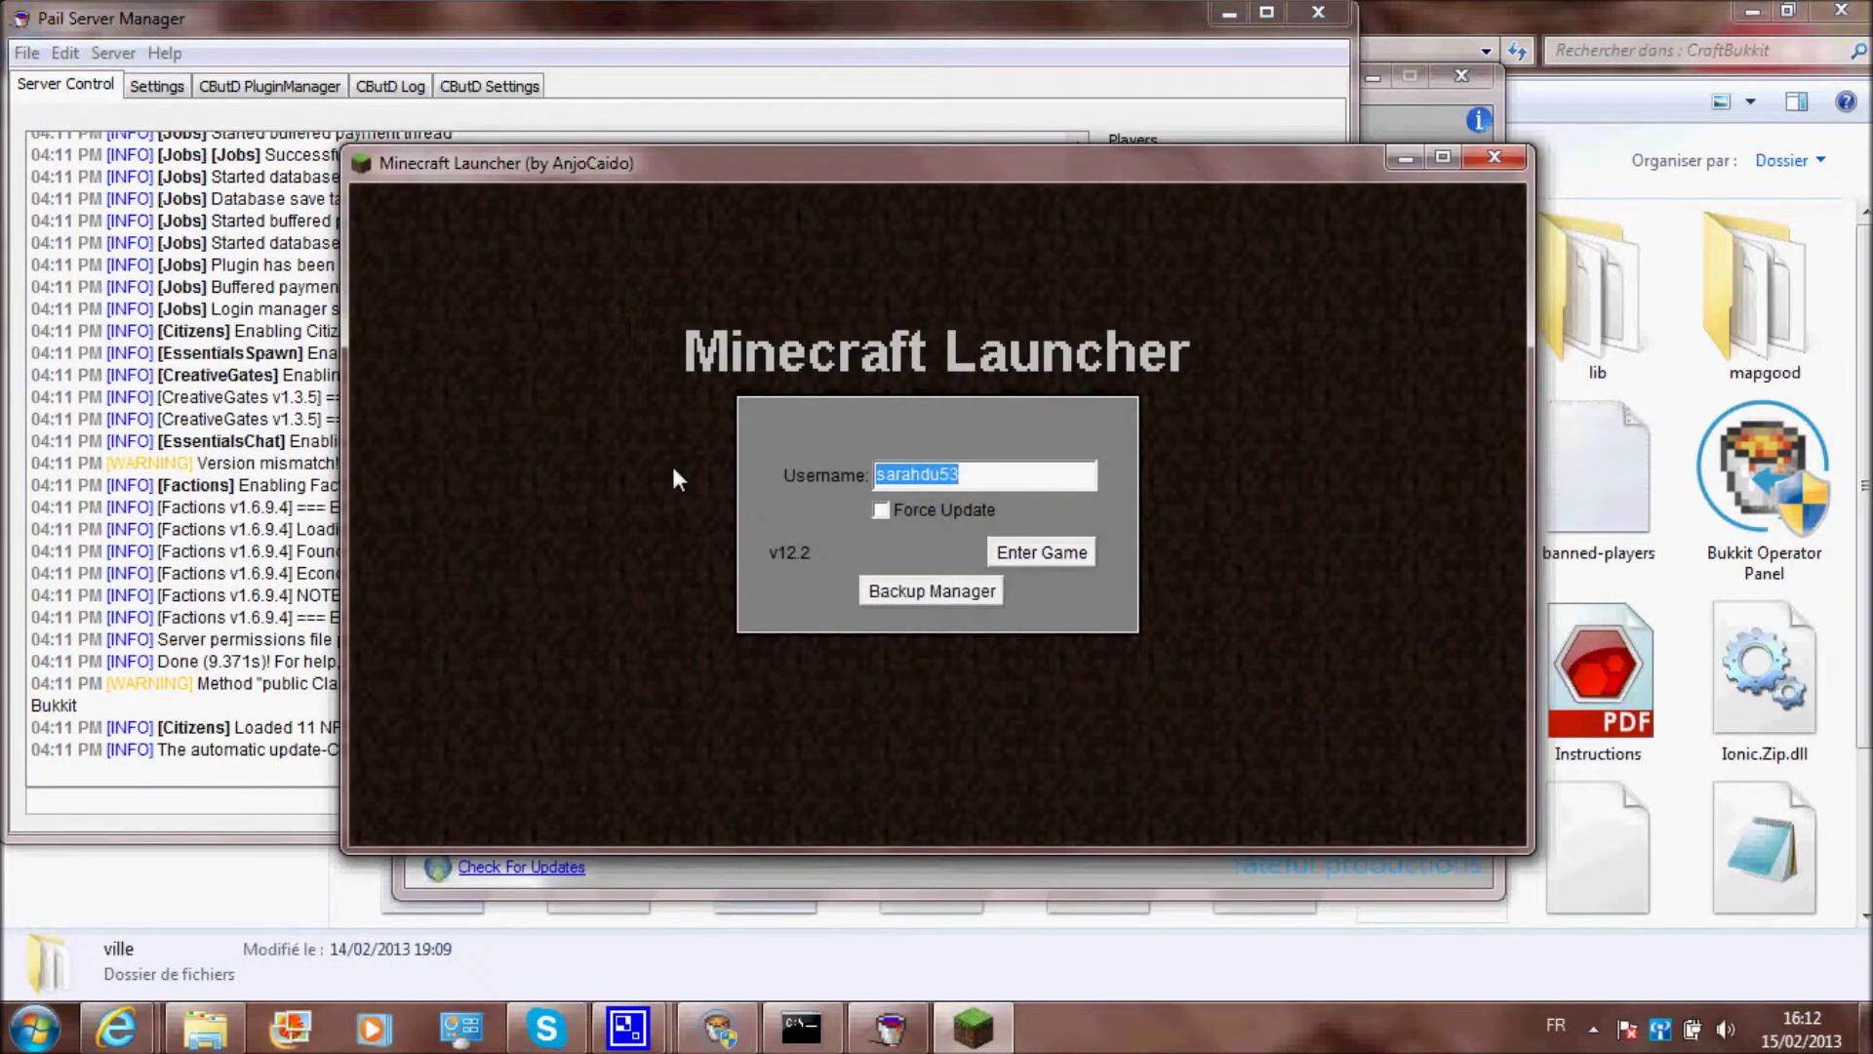
Enter the game under the player's username and launch LogMeIn Hamachi
text(Bi0niXFire)
click(1087, 554)
click(23, 1042)
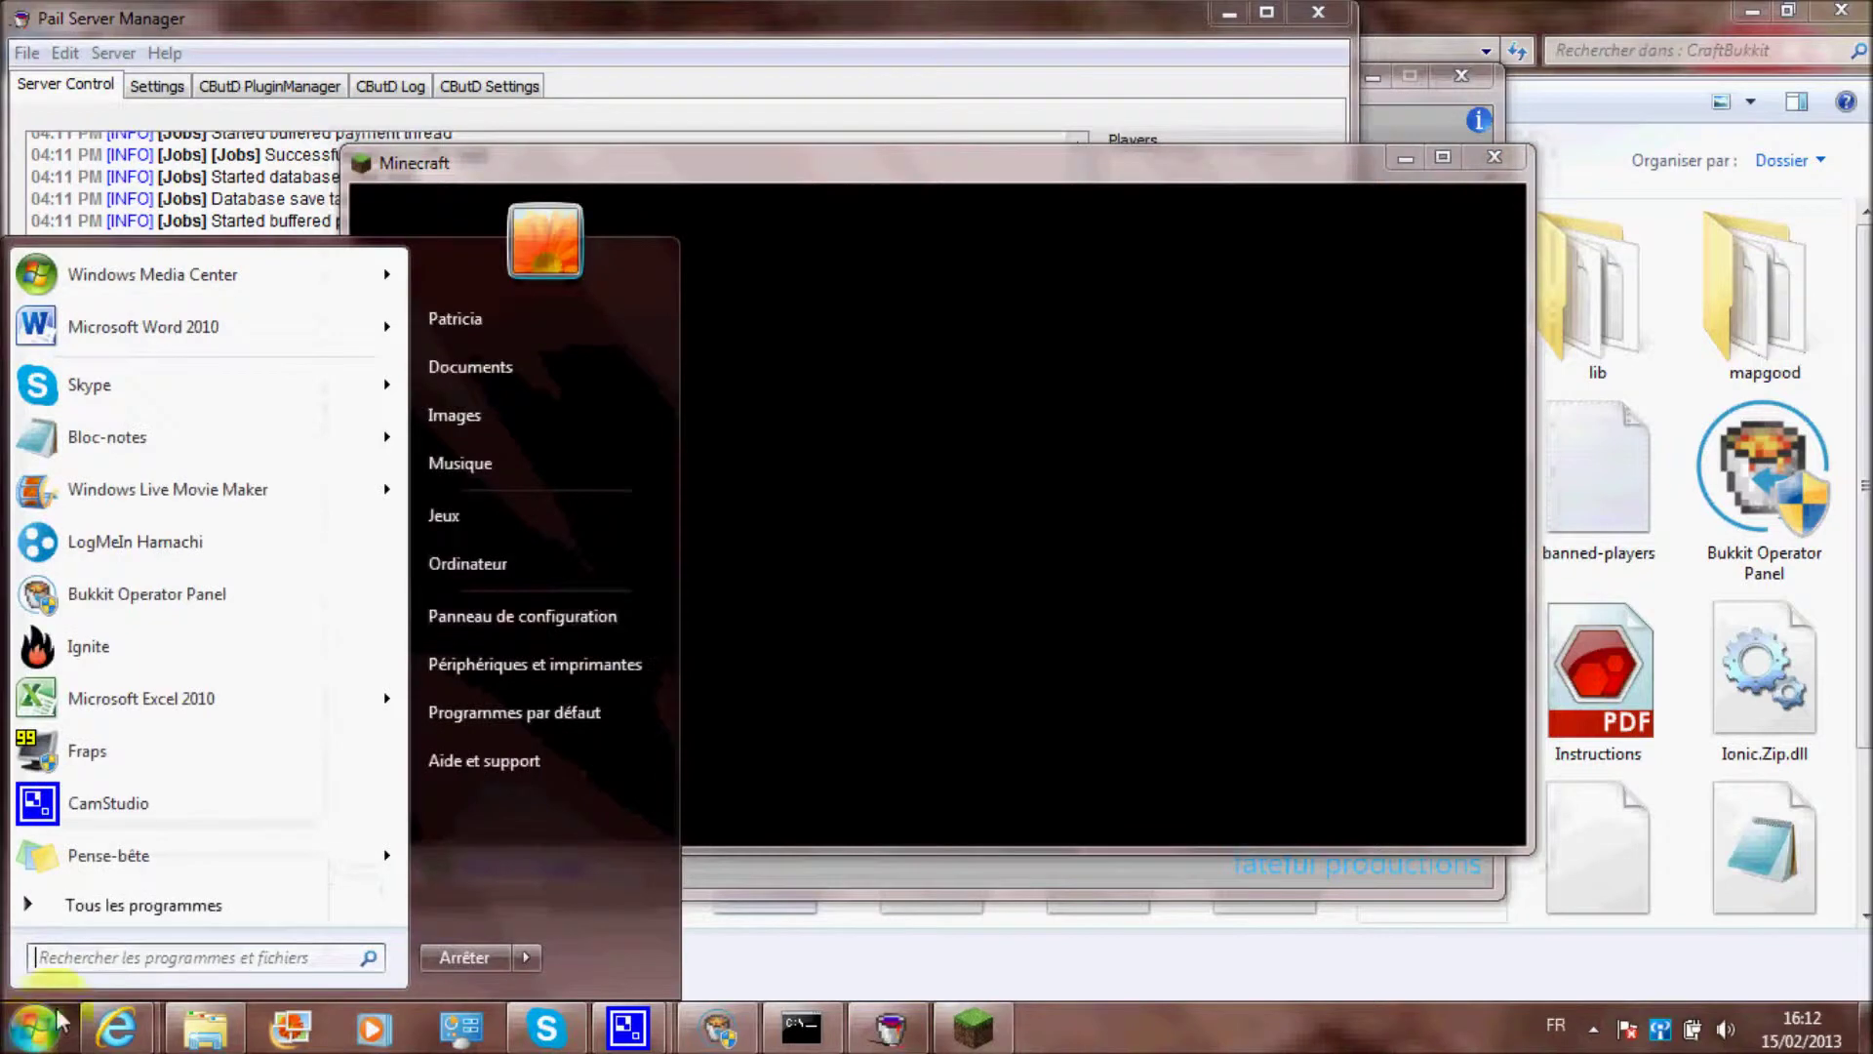
click(136, 542)
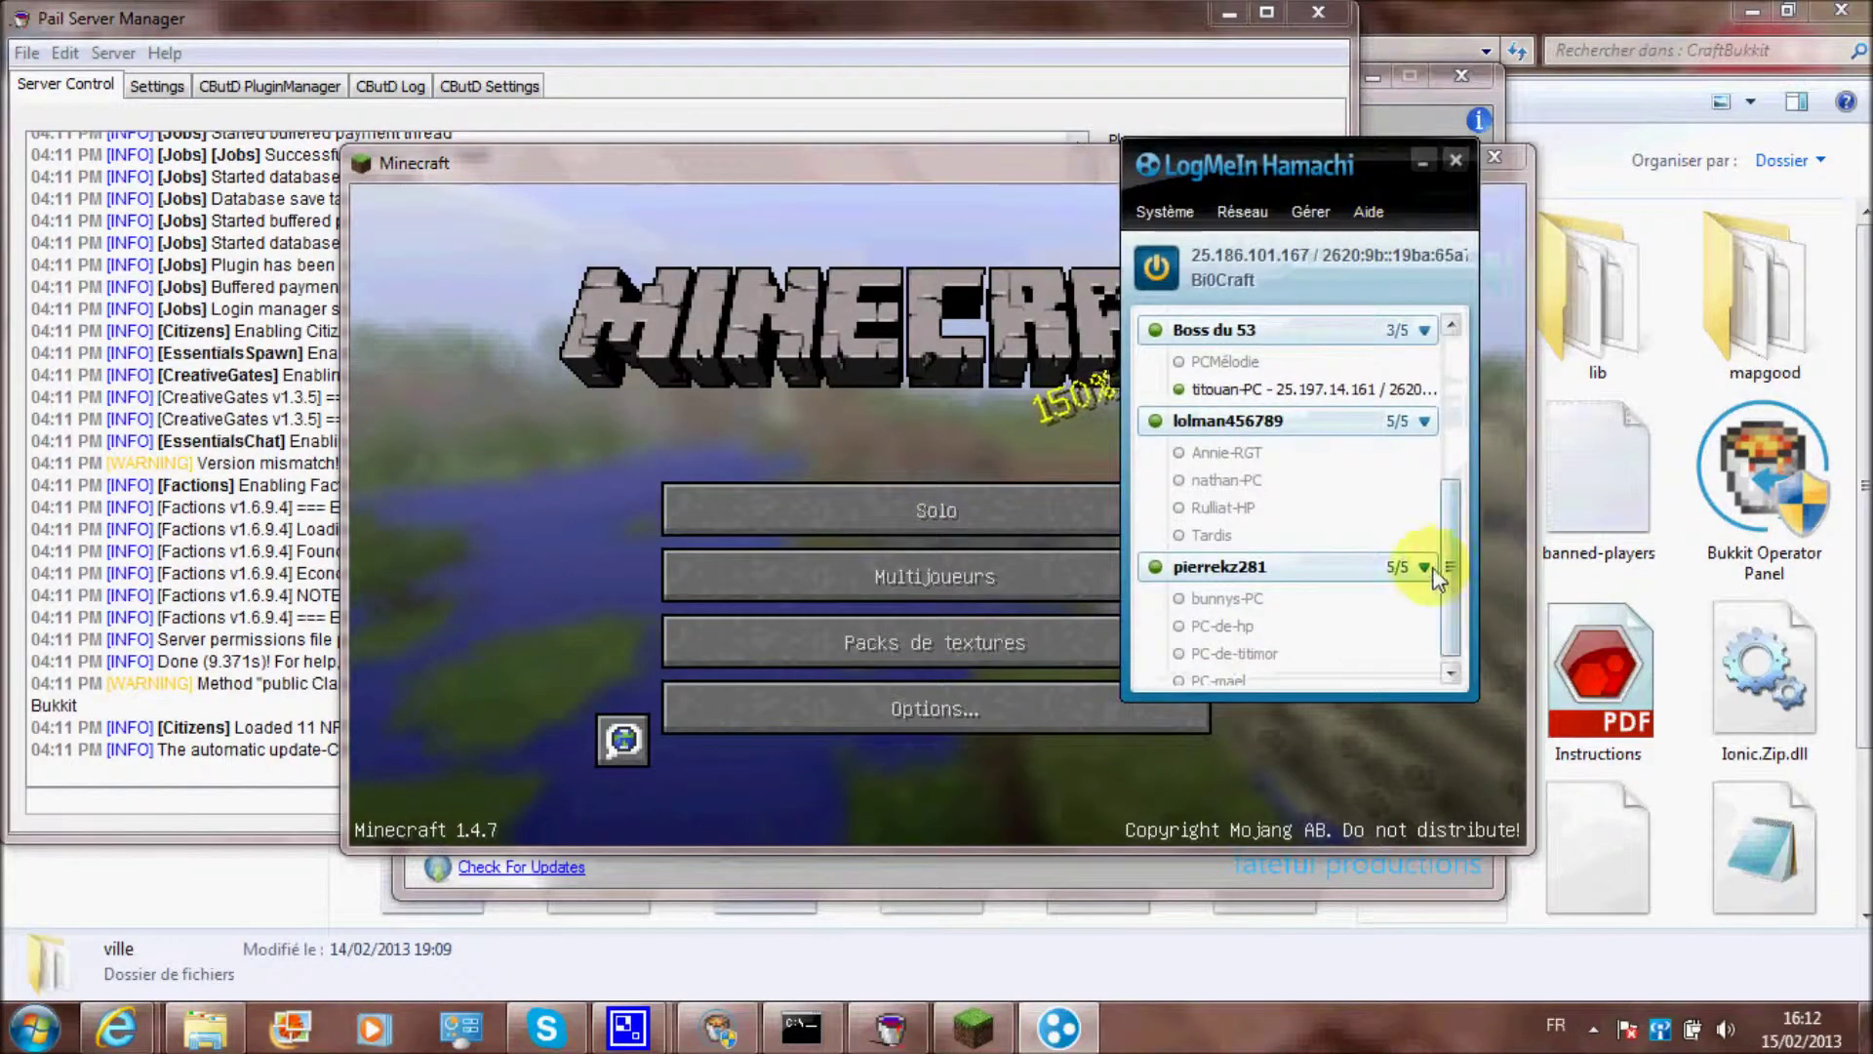
scroll(1442, 564, up, 5)
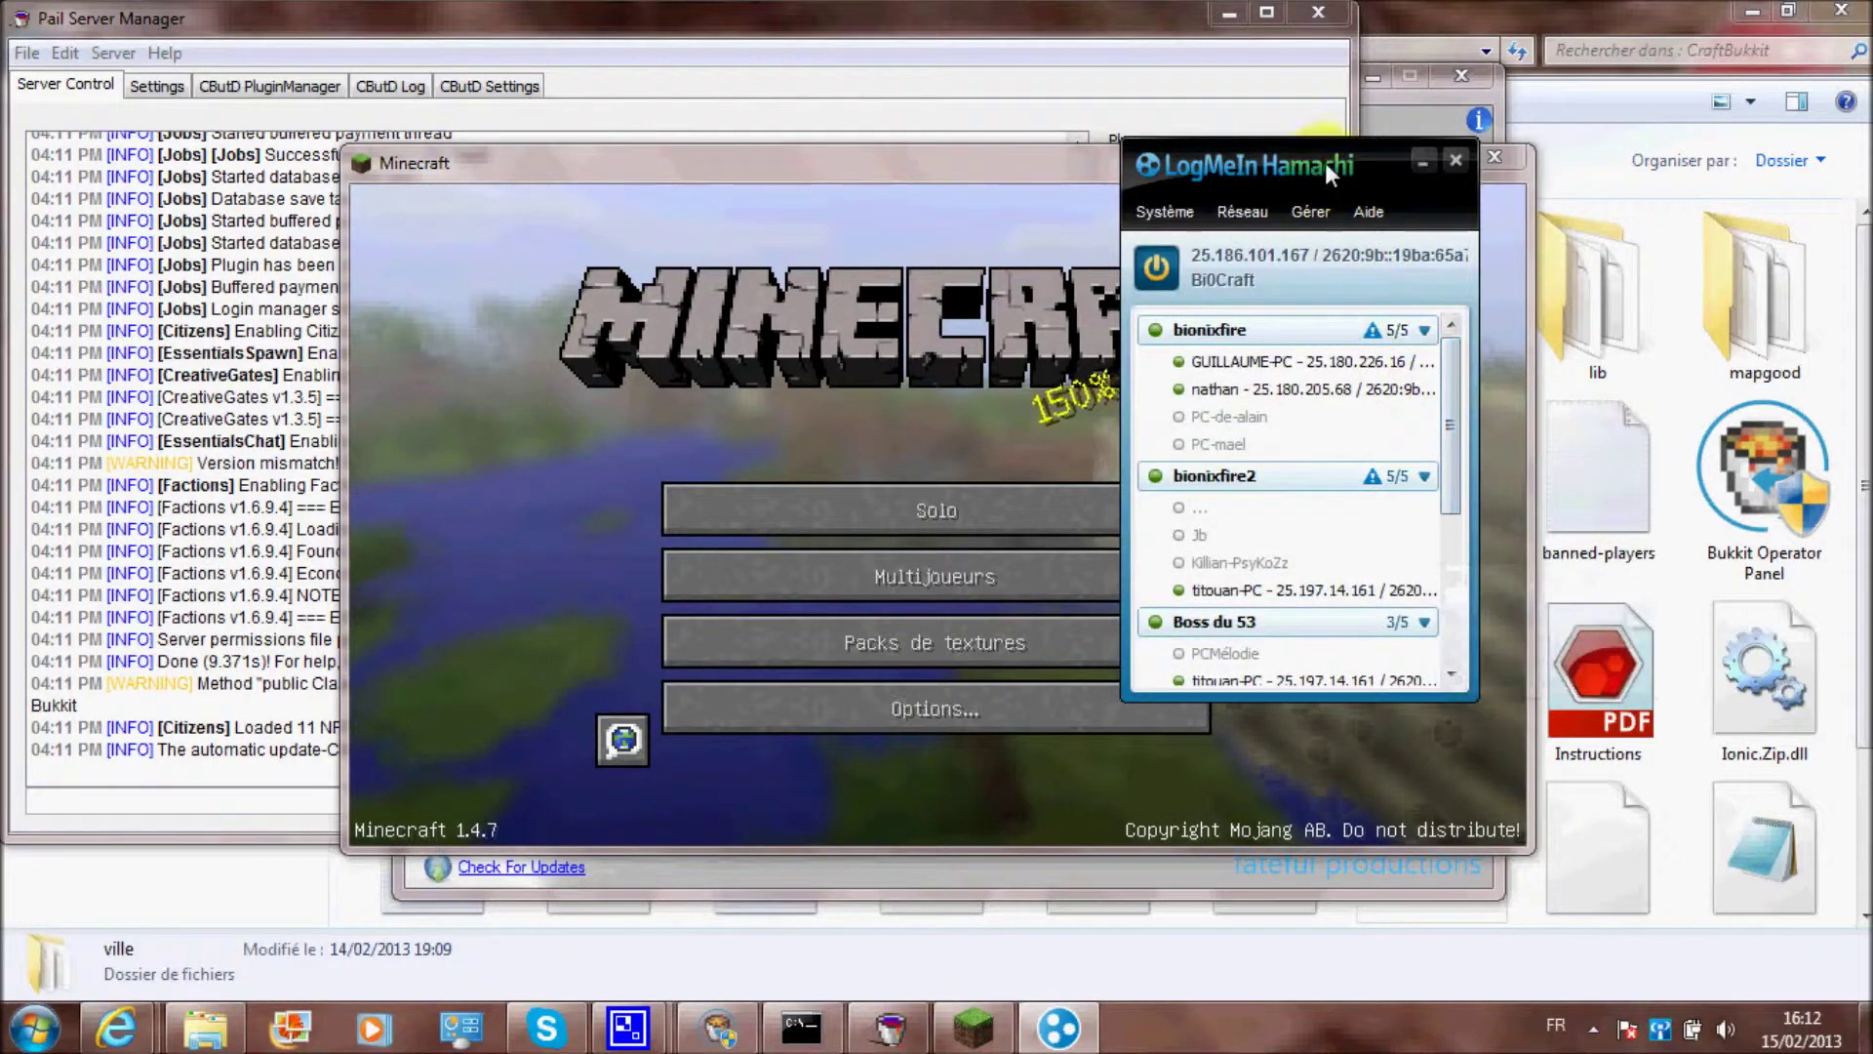
Copy own IPv4 address in Hamachi, placed at the screen's right edge, and maximize Minecraft
drag(1325, 162, 1594, 161)
click(1455, 254)
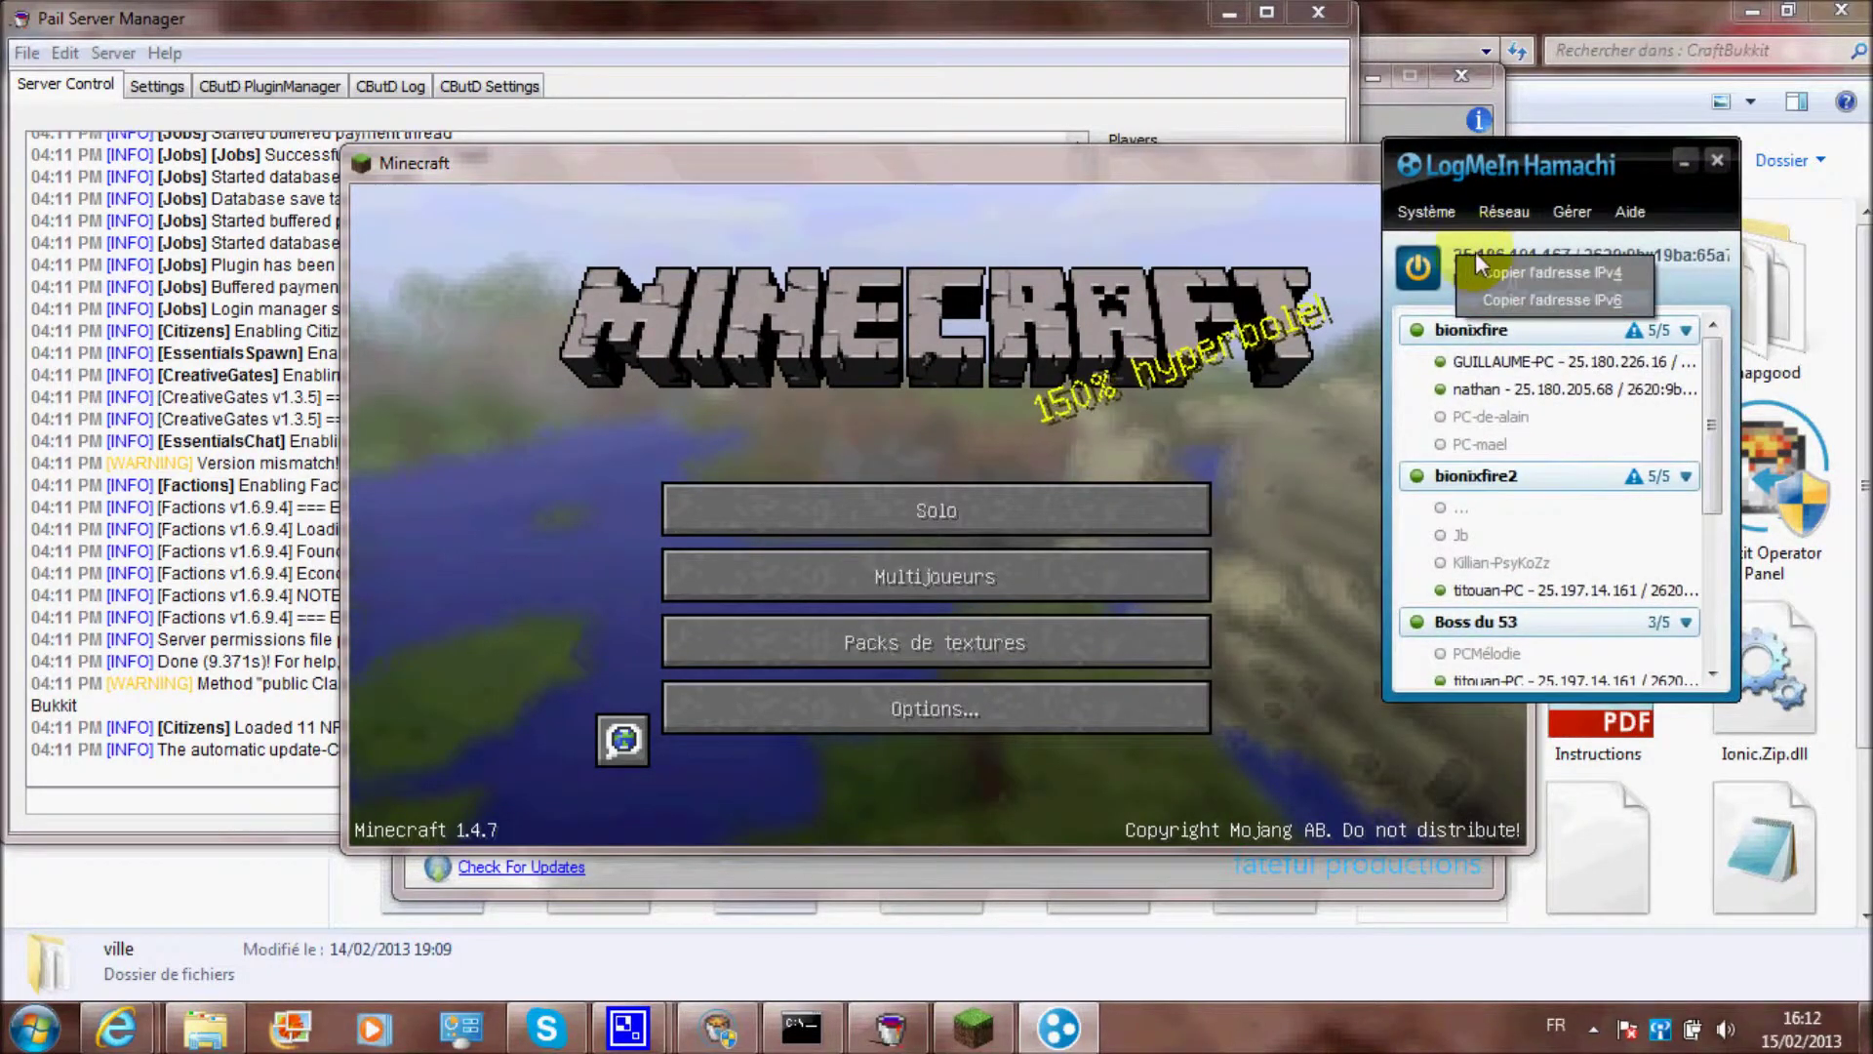
click(1506, 236)
click(1471, 250)
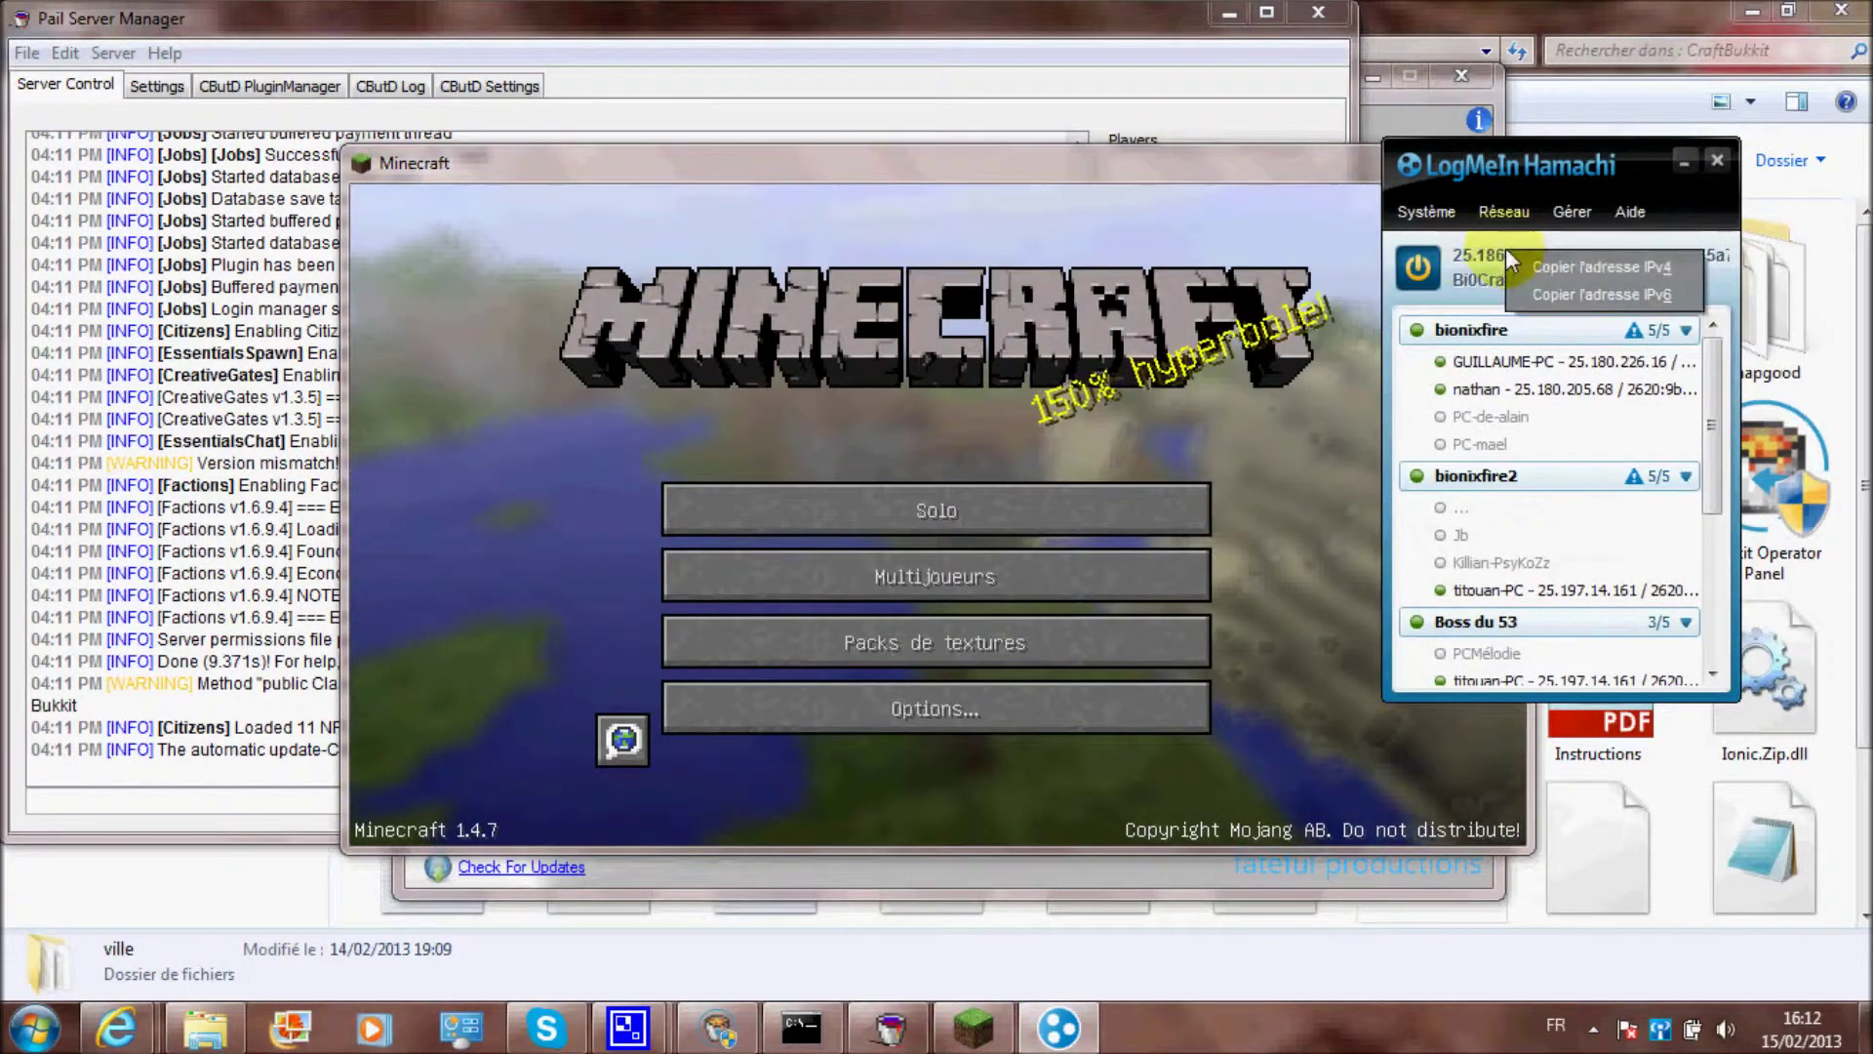
click(1506, 257)
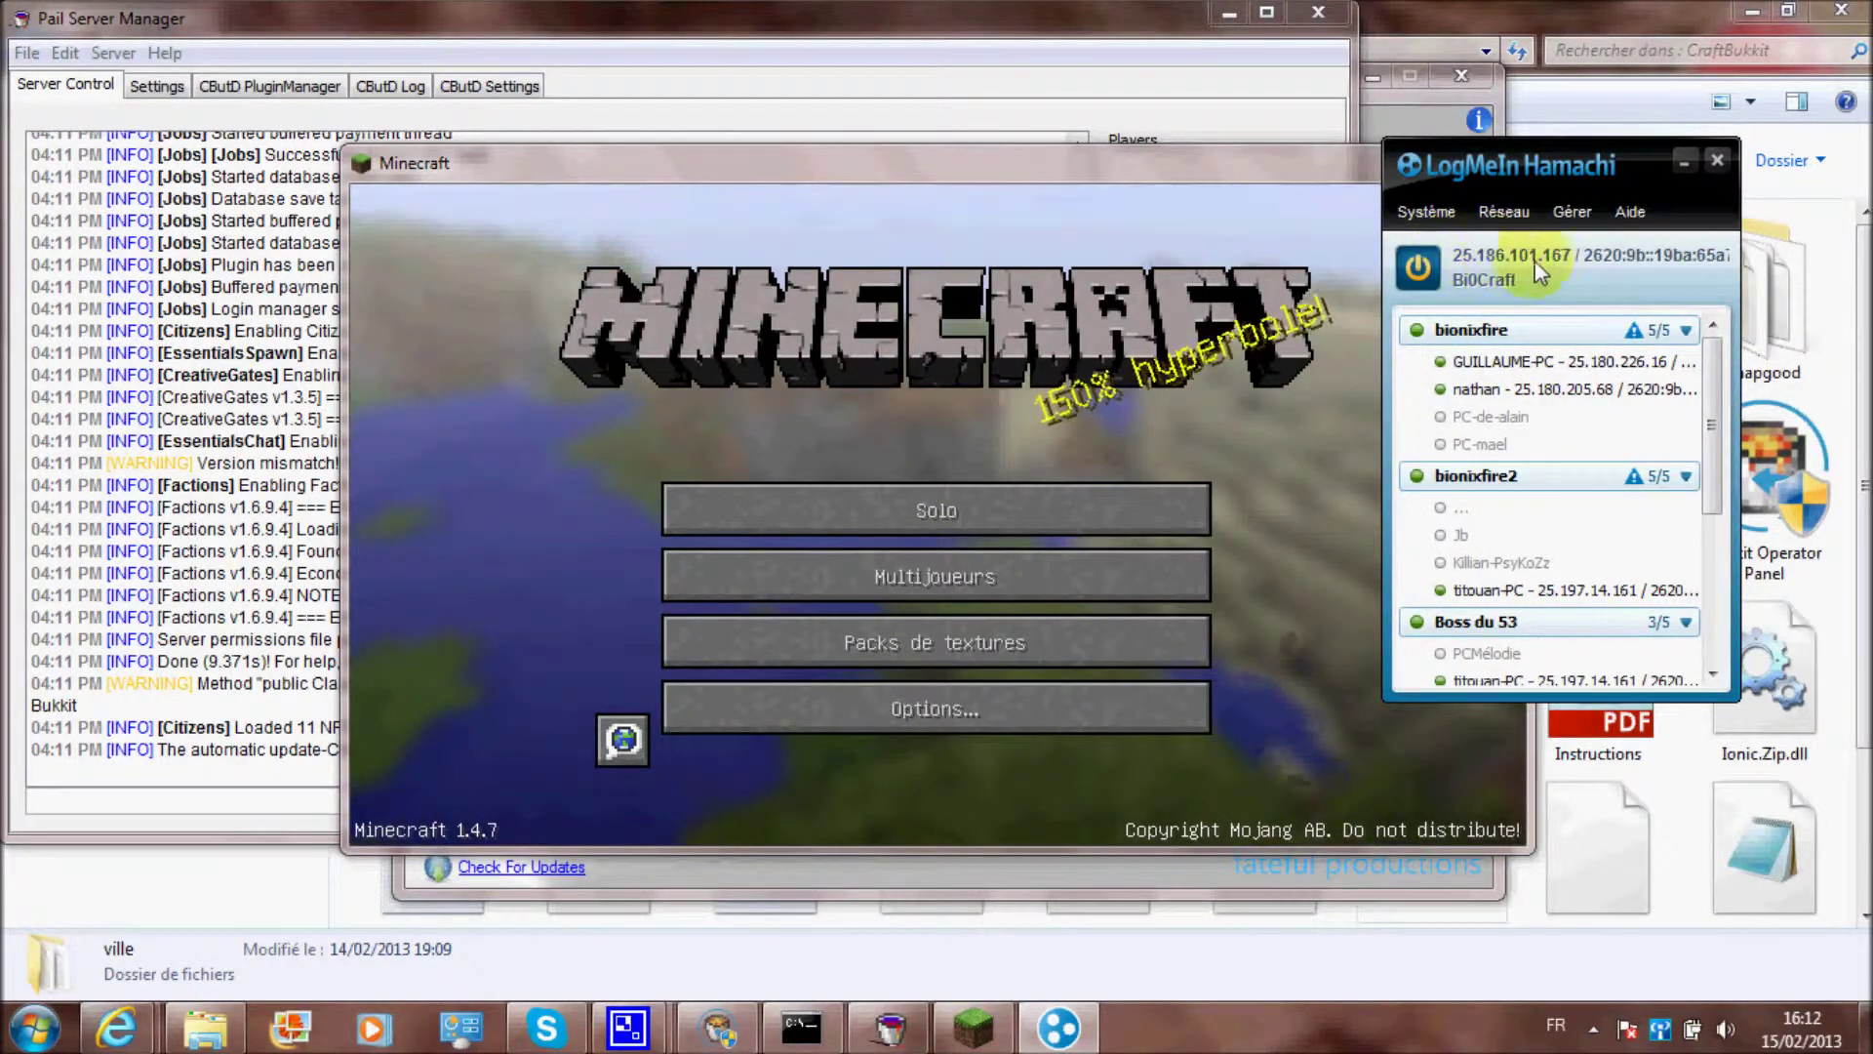
drag(1572, 190, 1728, 143)
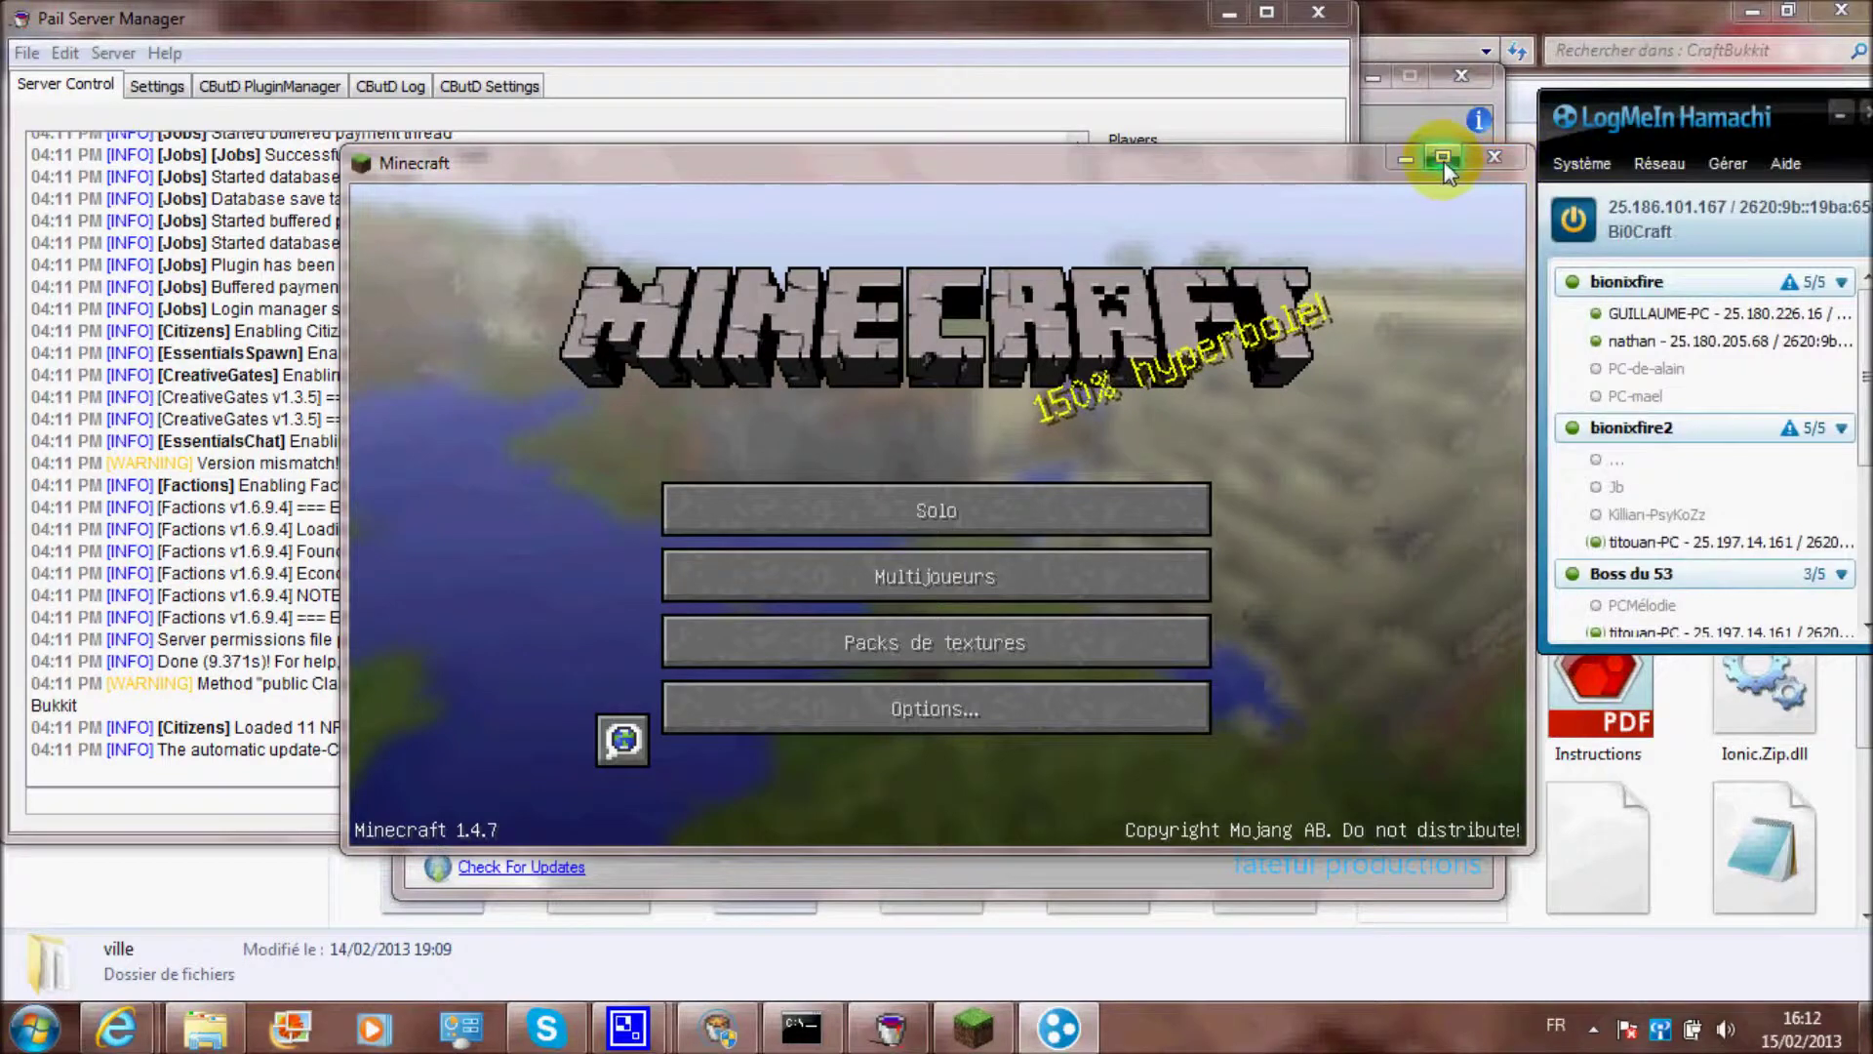
click(1443, 157)
Open the Multijoueurs server list and select the BiOCraft entry
click(1015, 498)
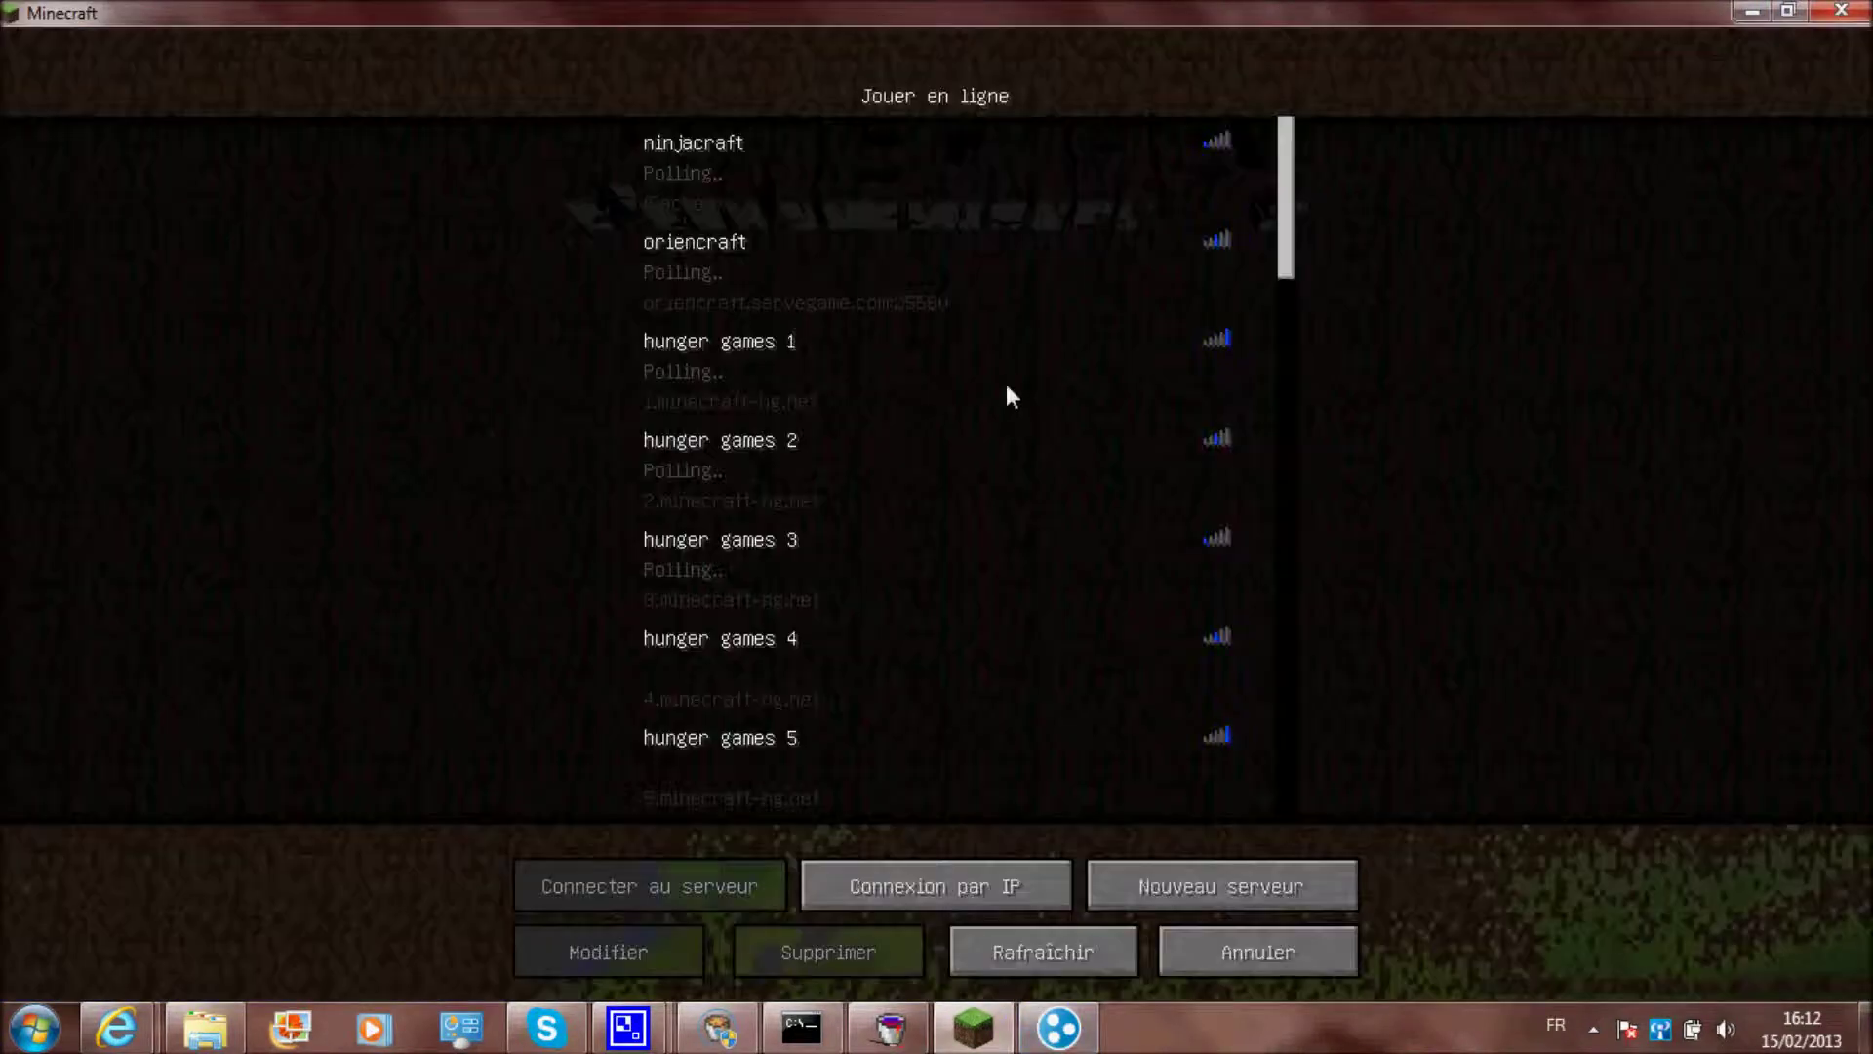
drag(1292, 179, 1337, 932)
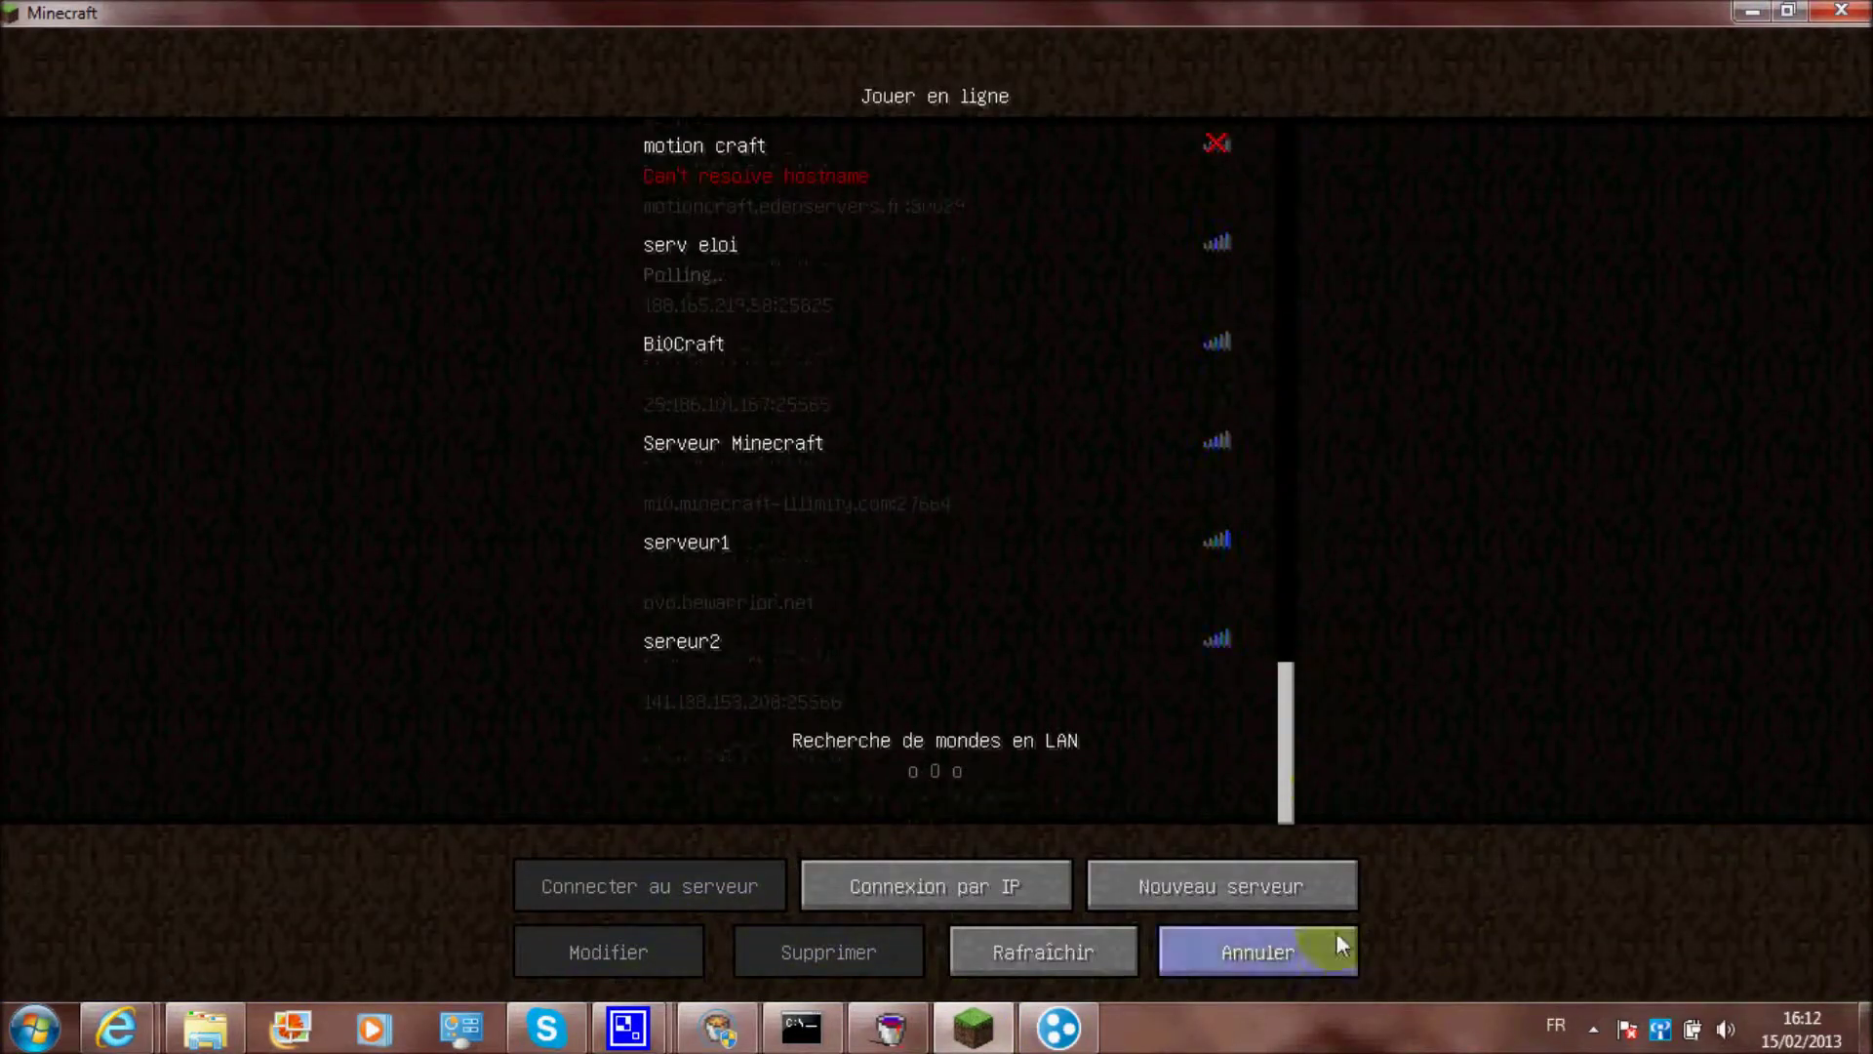
click(852, 389)
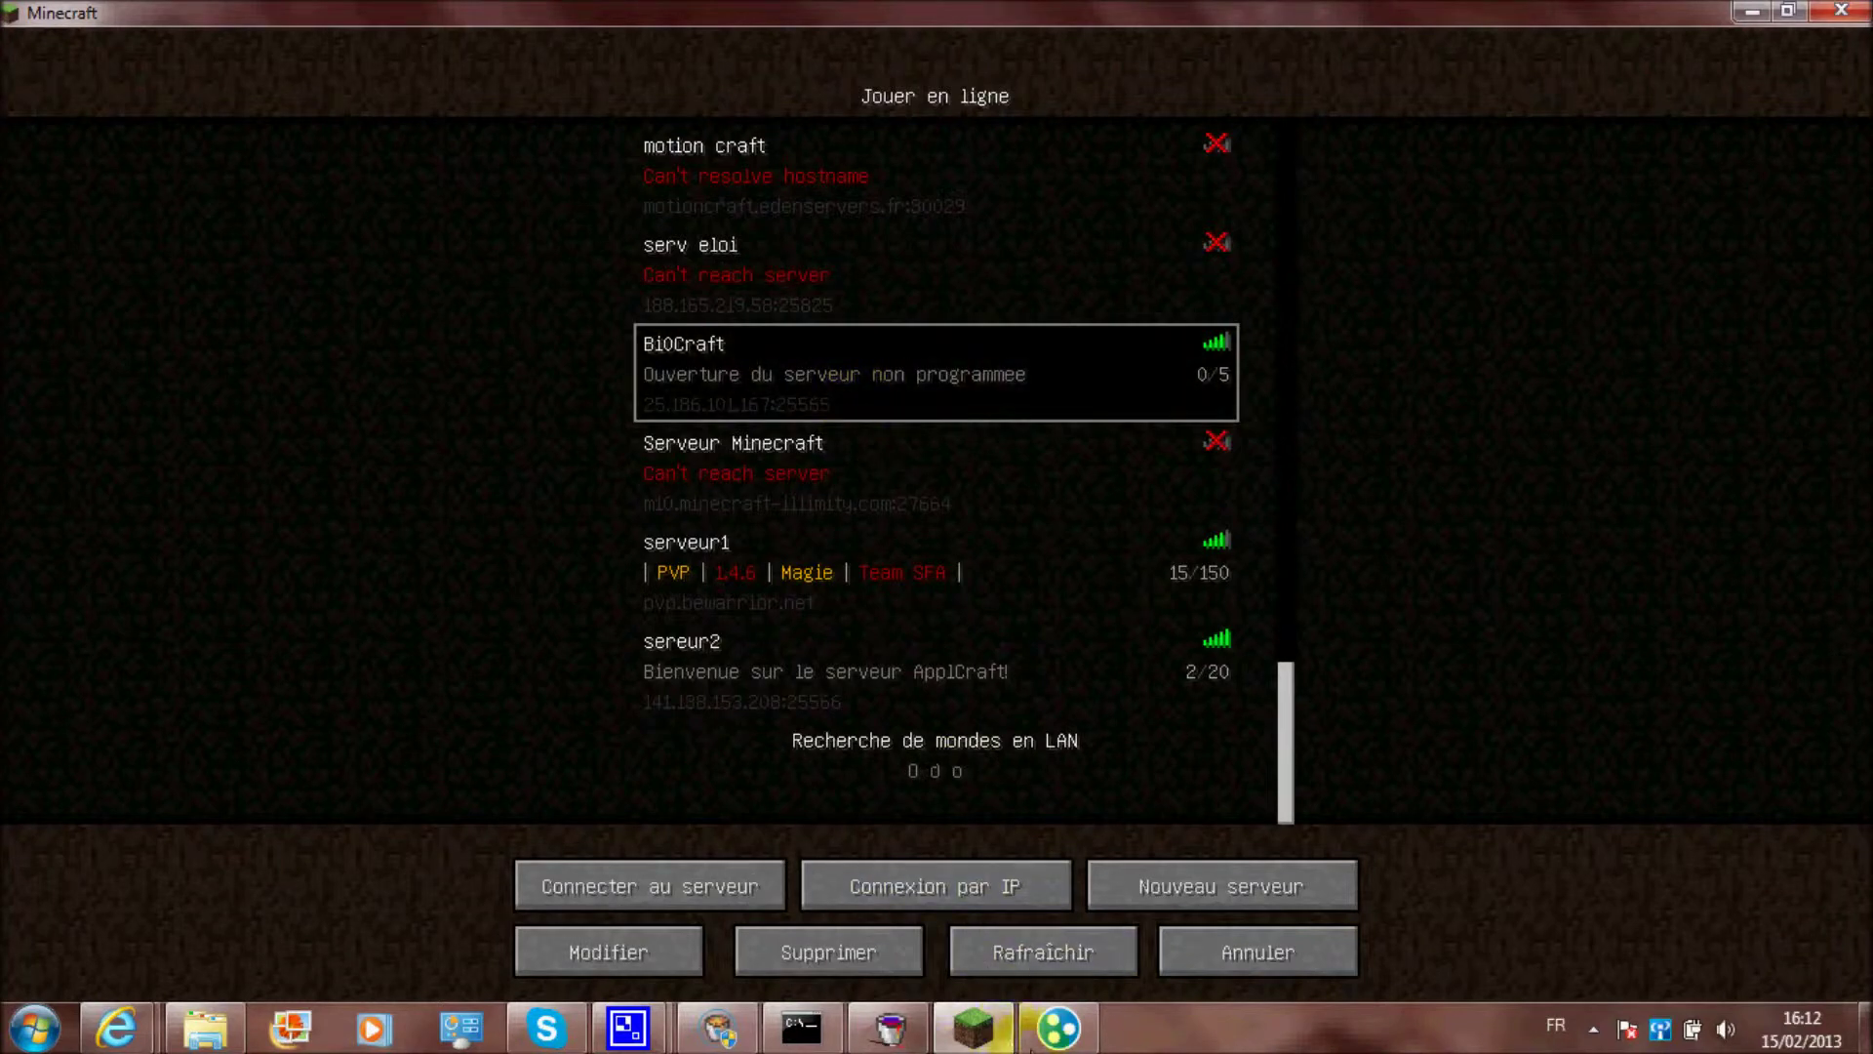
Position the Hamachi window over the Minecraft server list
click(1058, 1027)
drag(1618, 121, 1348, 87)
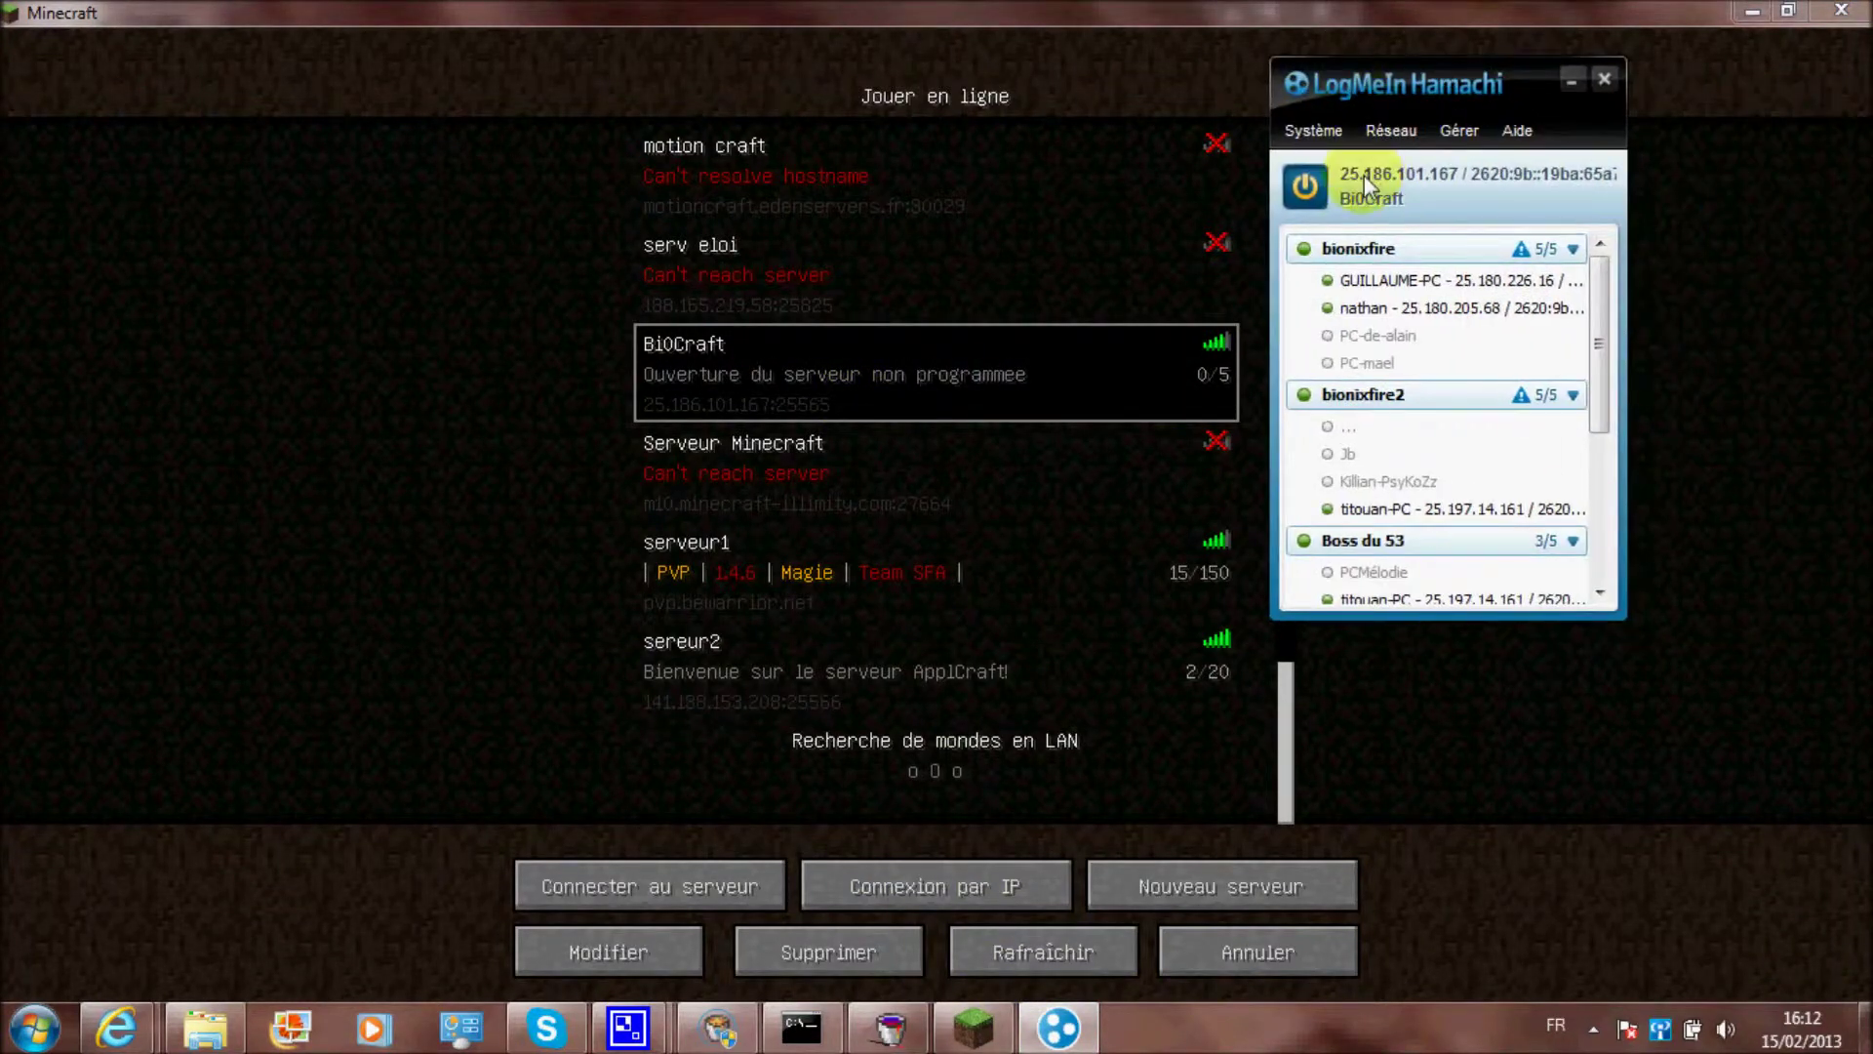
click(1421, 188)
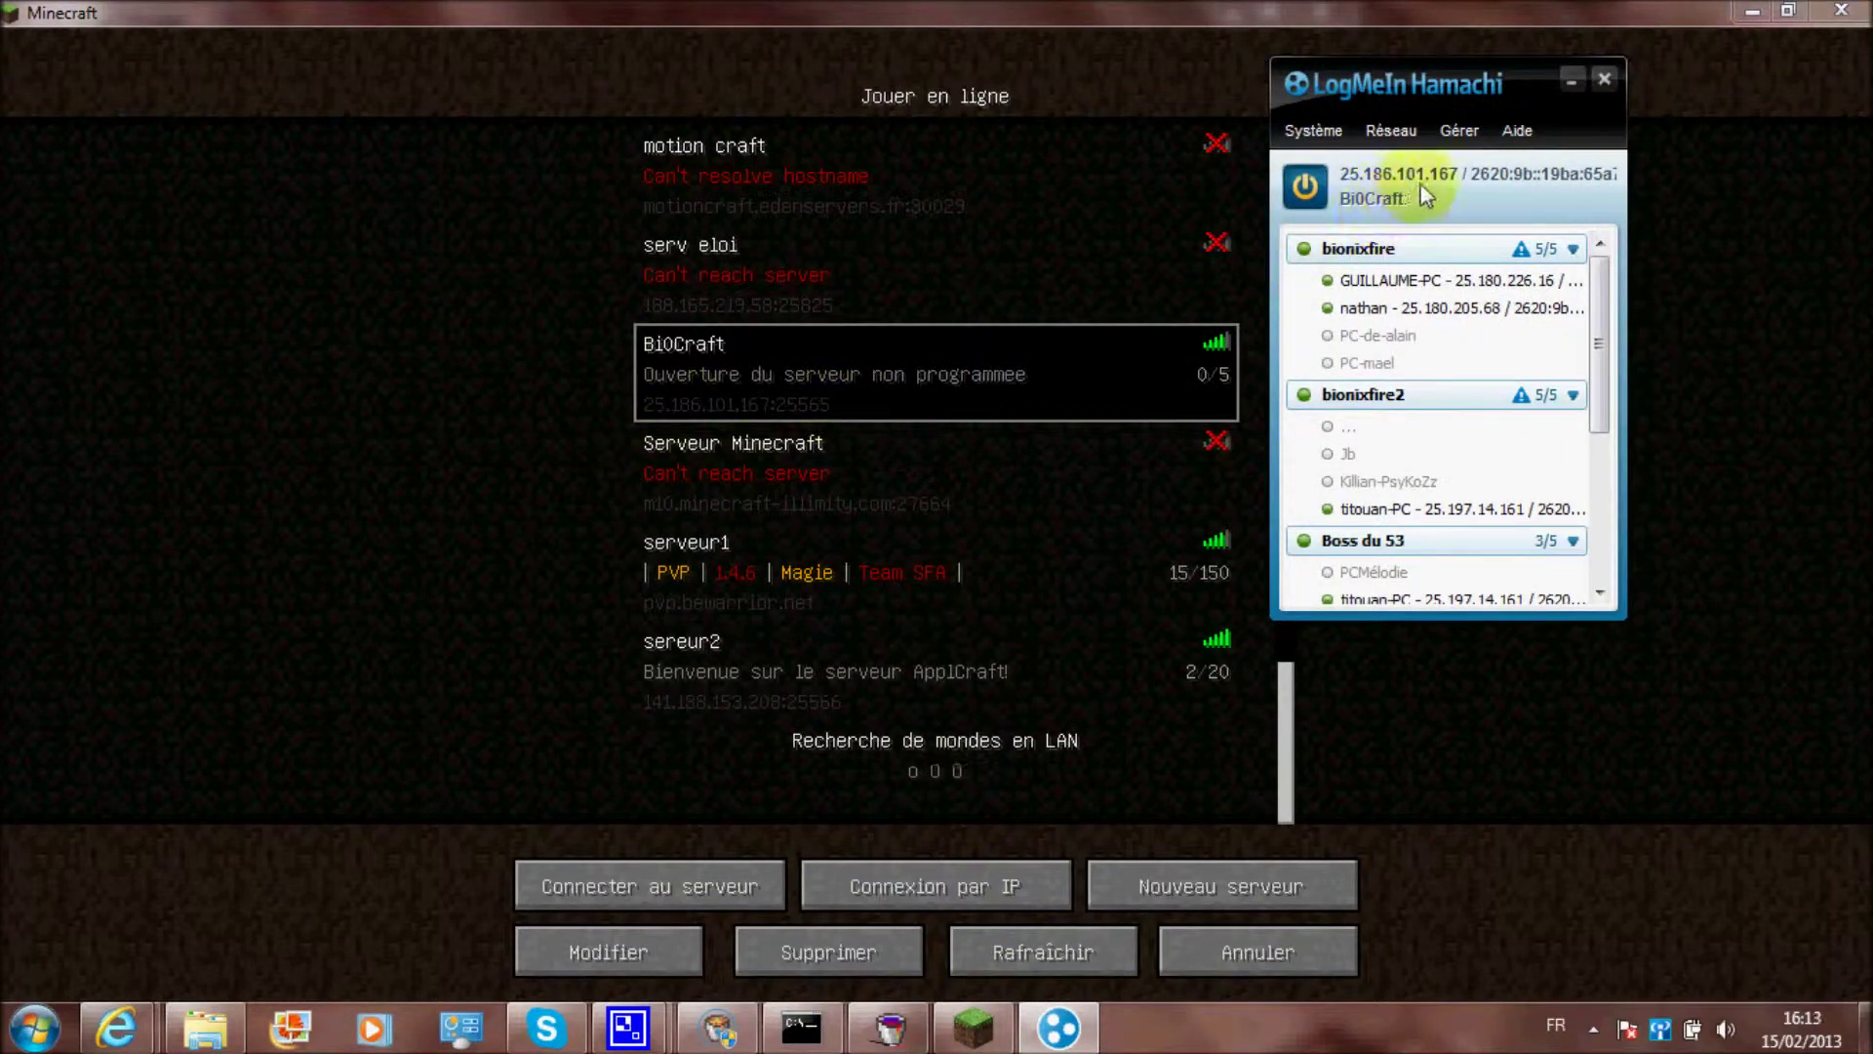
click(722, 408)
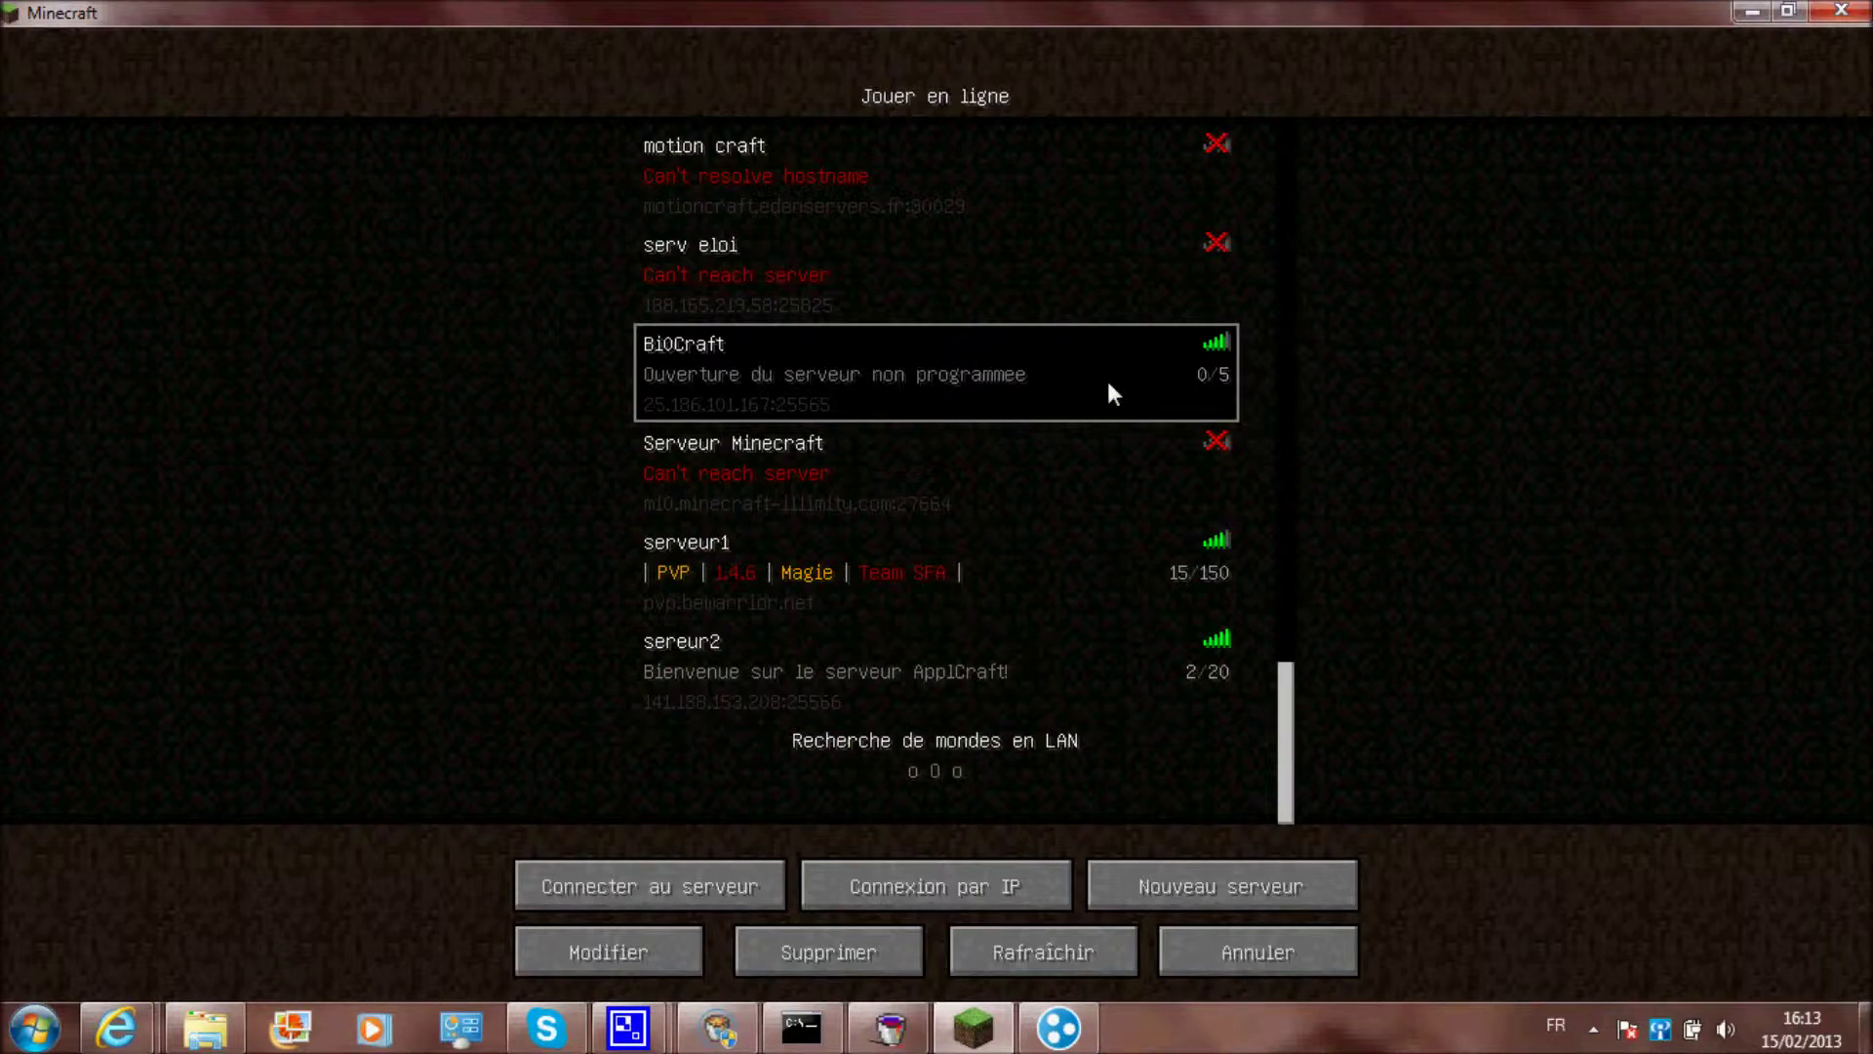
click(1059, 1027)
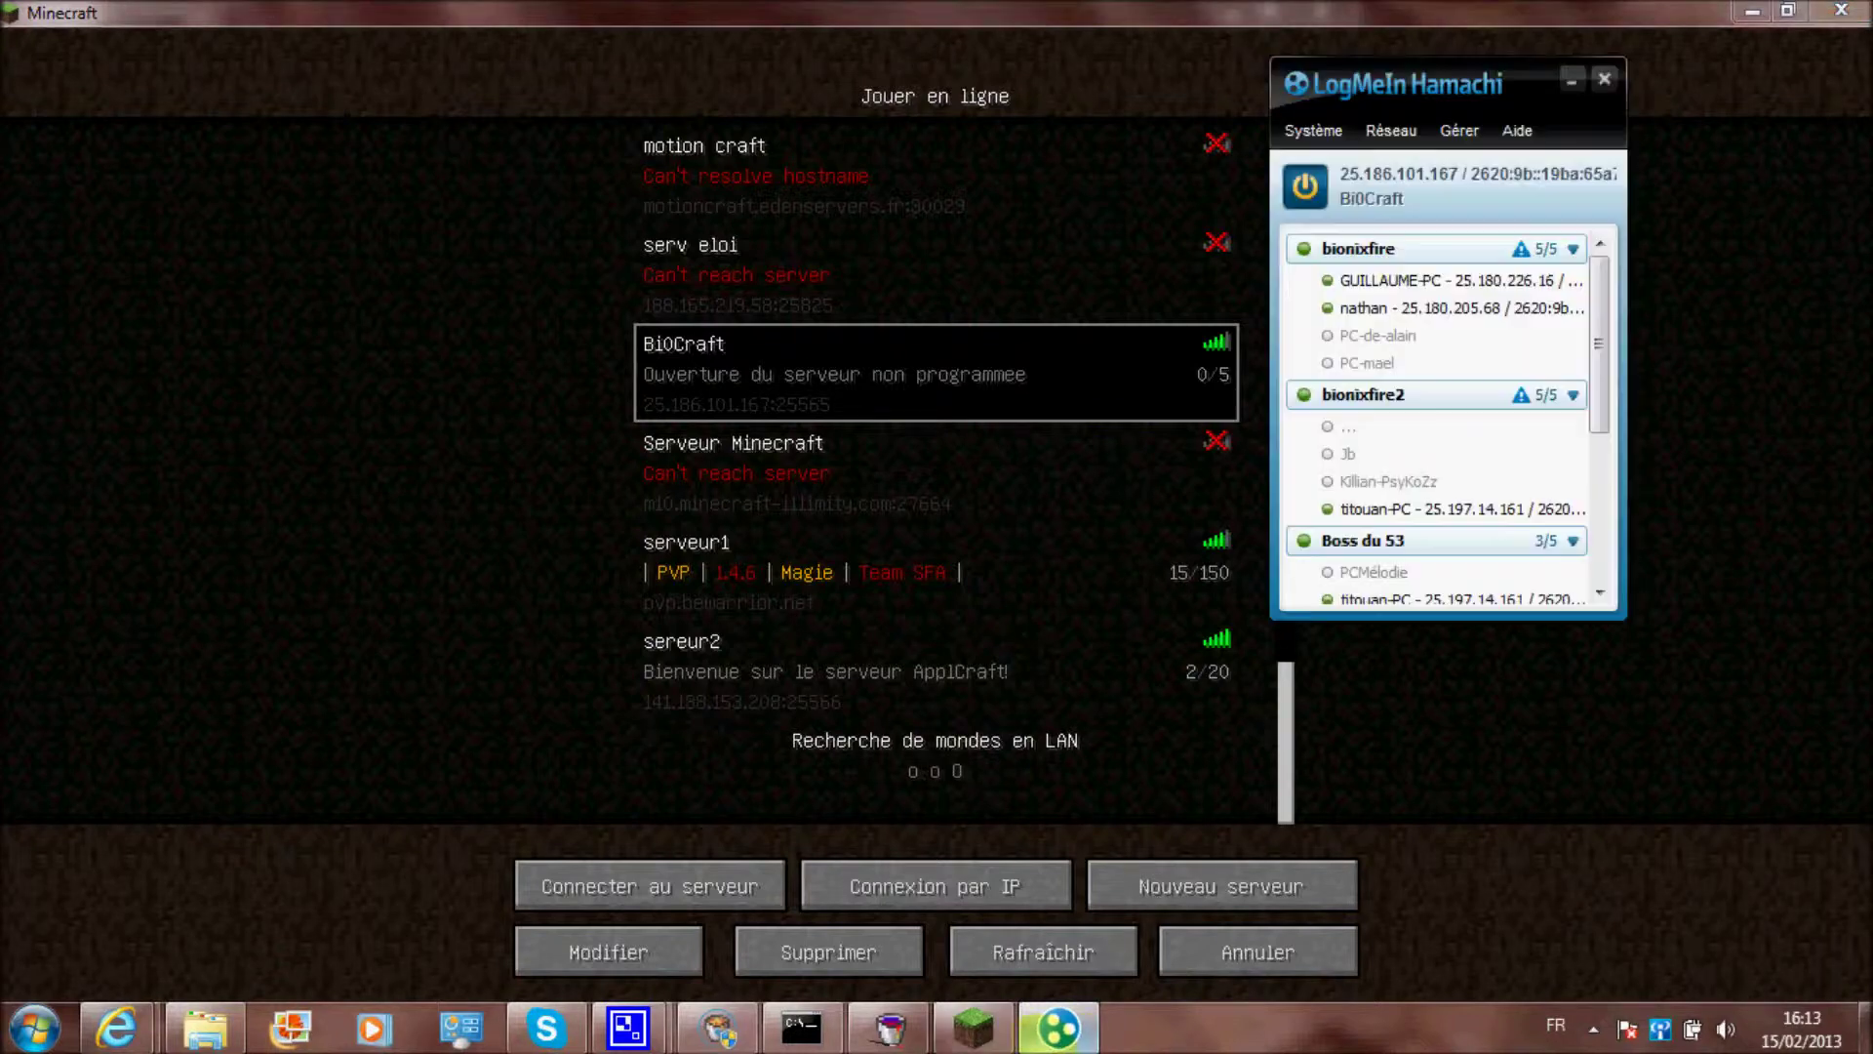
mouse_move(1419, 98)
mouse_down()
mouse_move(1514, 131)
mouse_move(1434, 82)
mouse_up()
Create network 'bionixfire3' with a network password entered and confirmed
click(1406, 125)
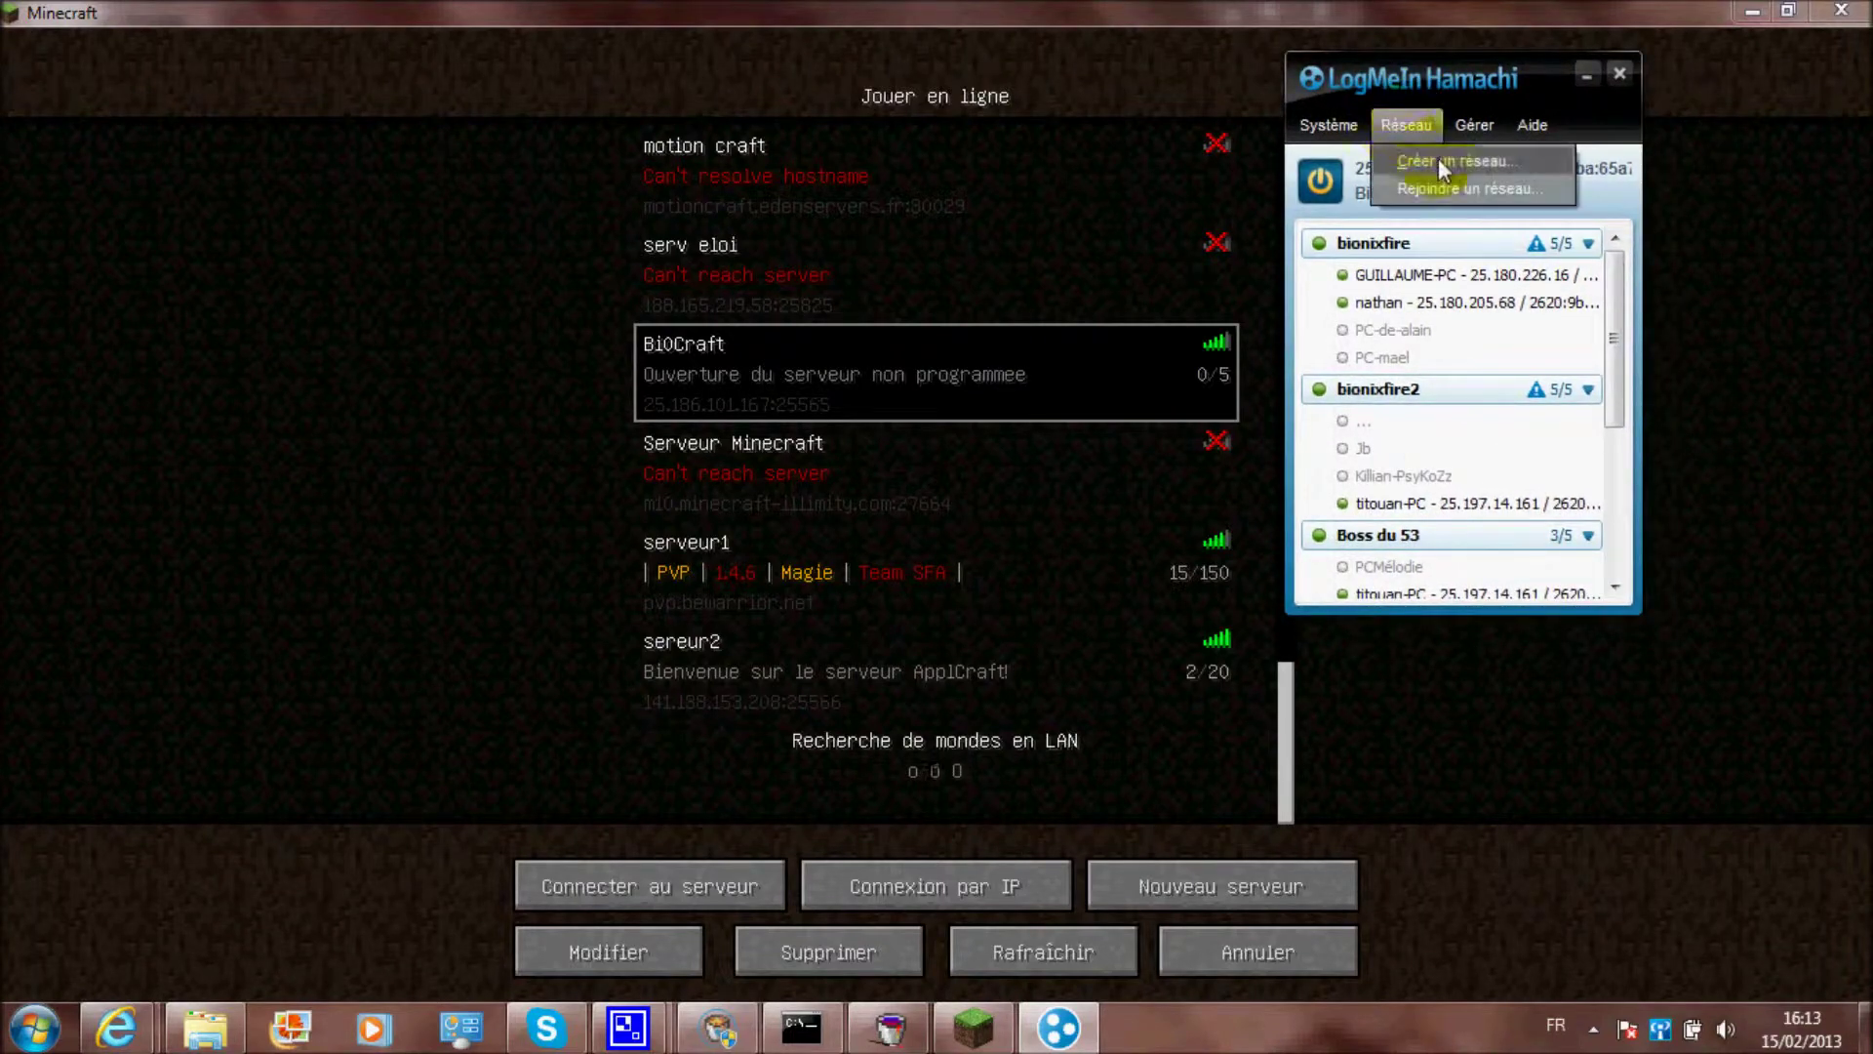
click(1481, 162)
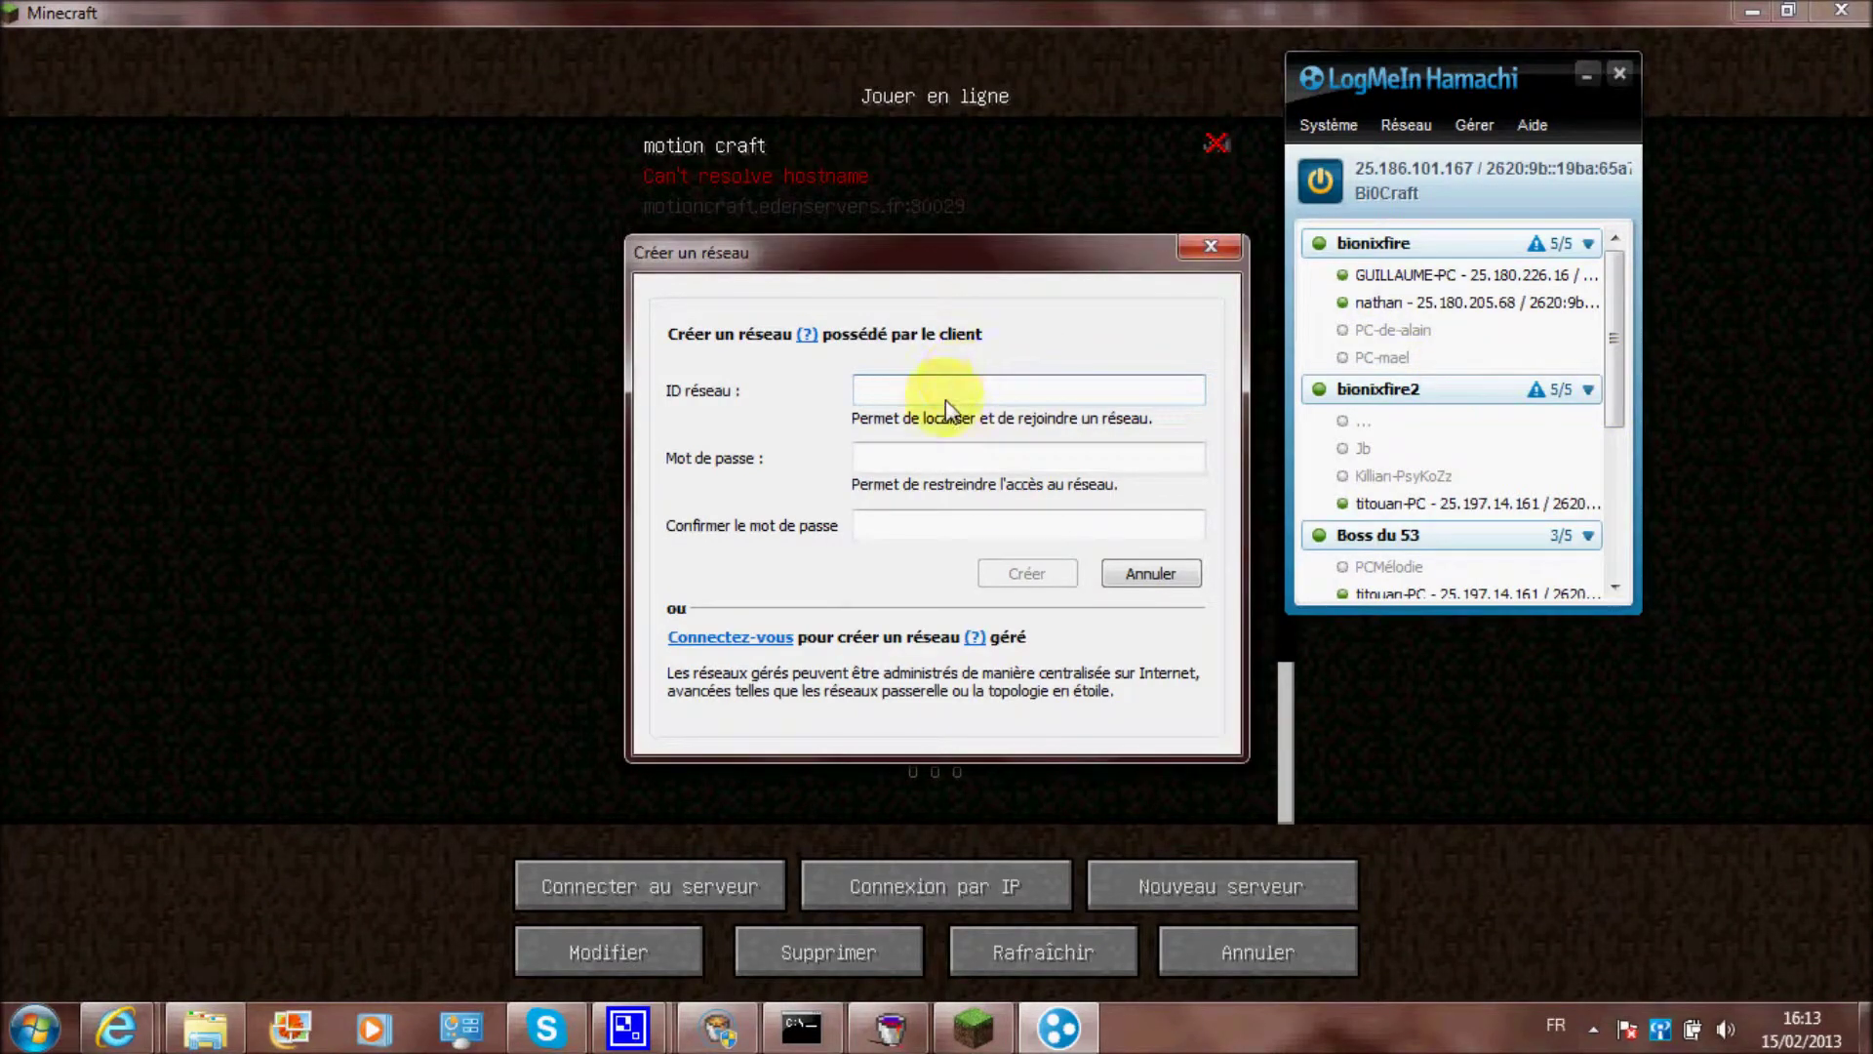
text(bionixfire3)
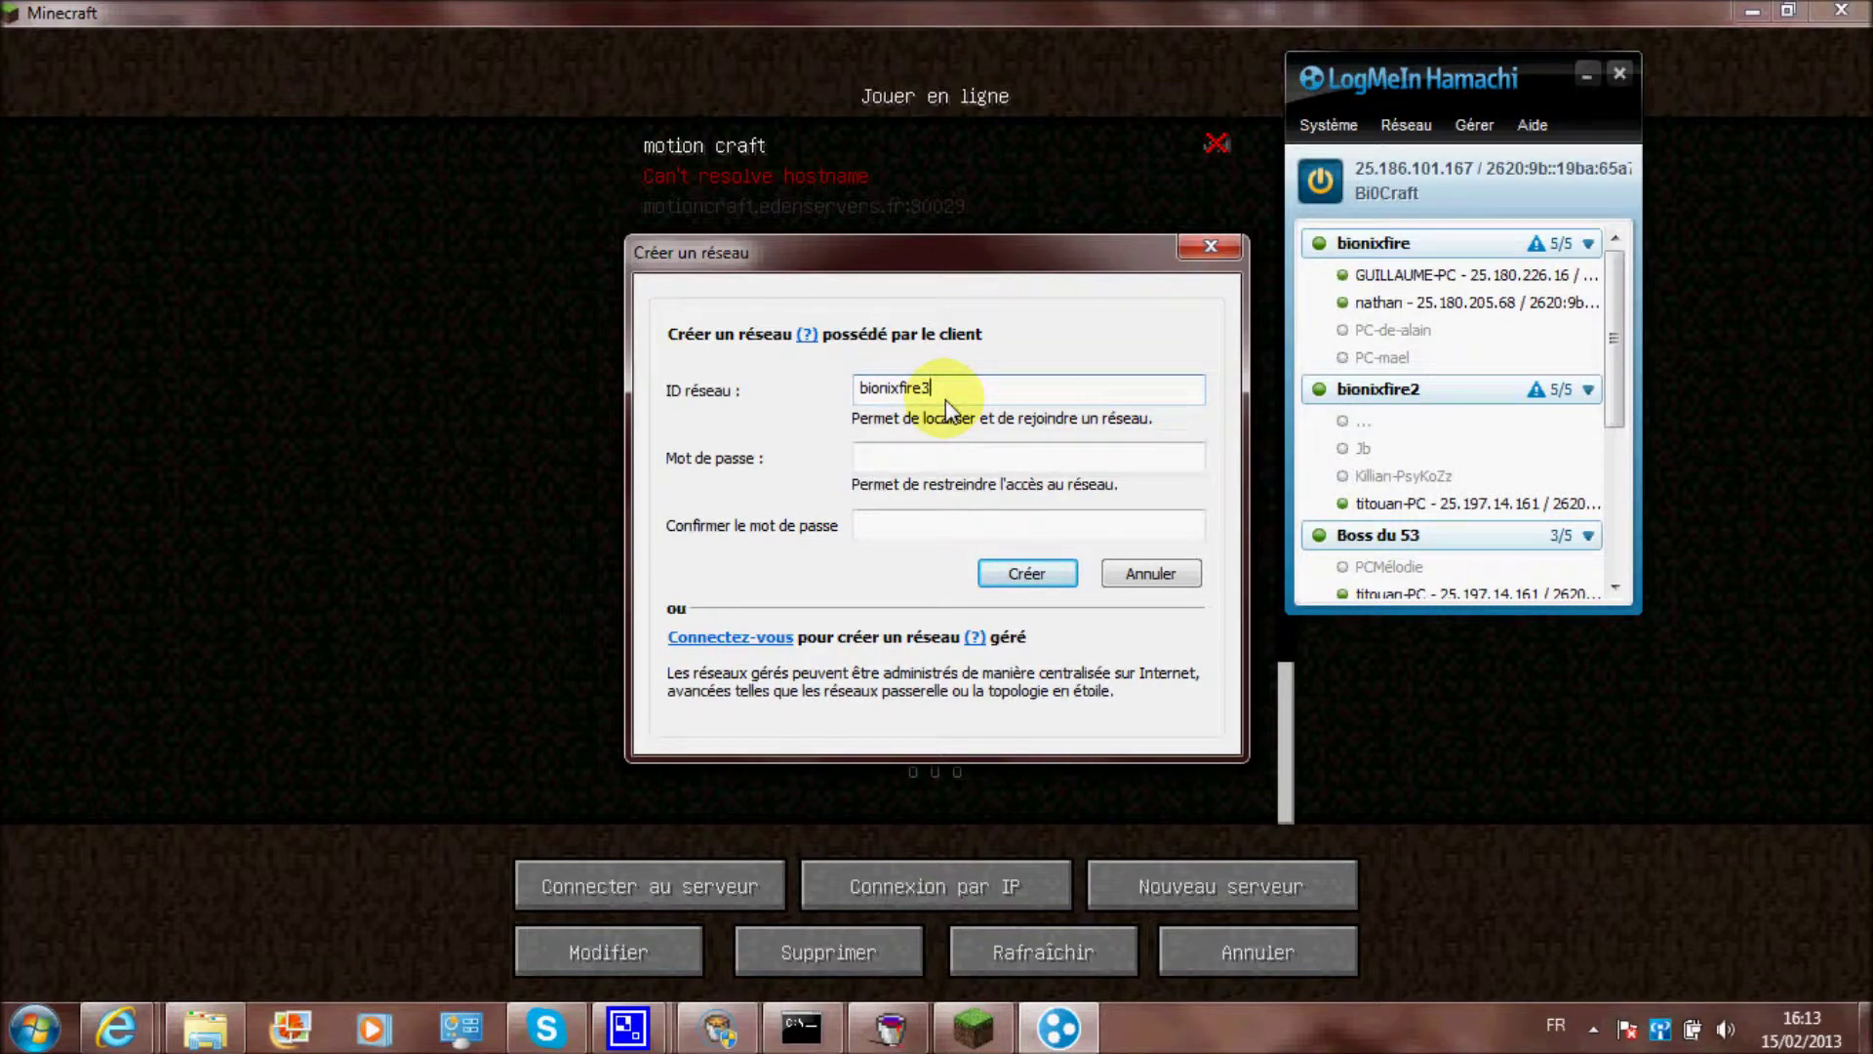
click(895, 453)
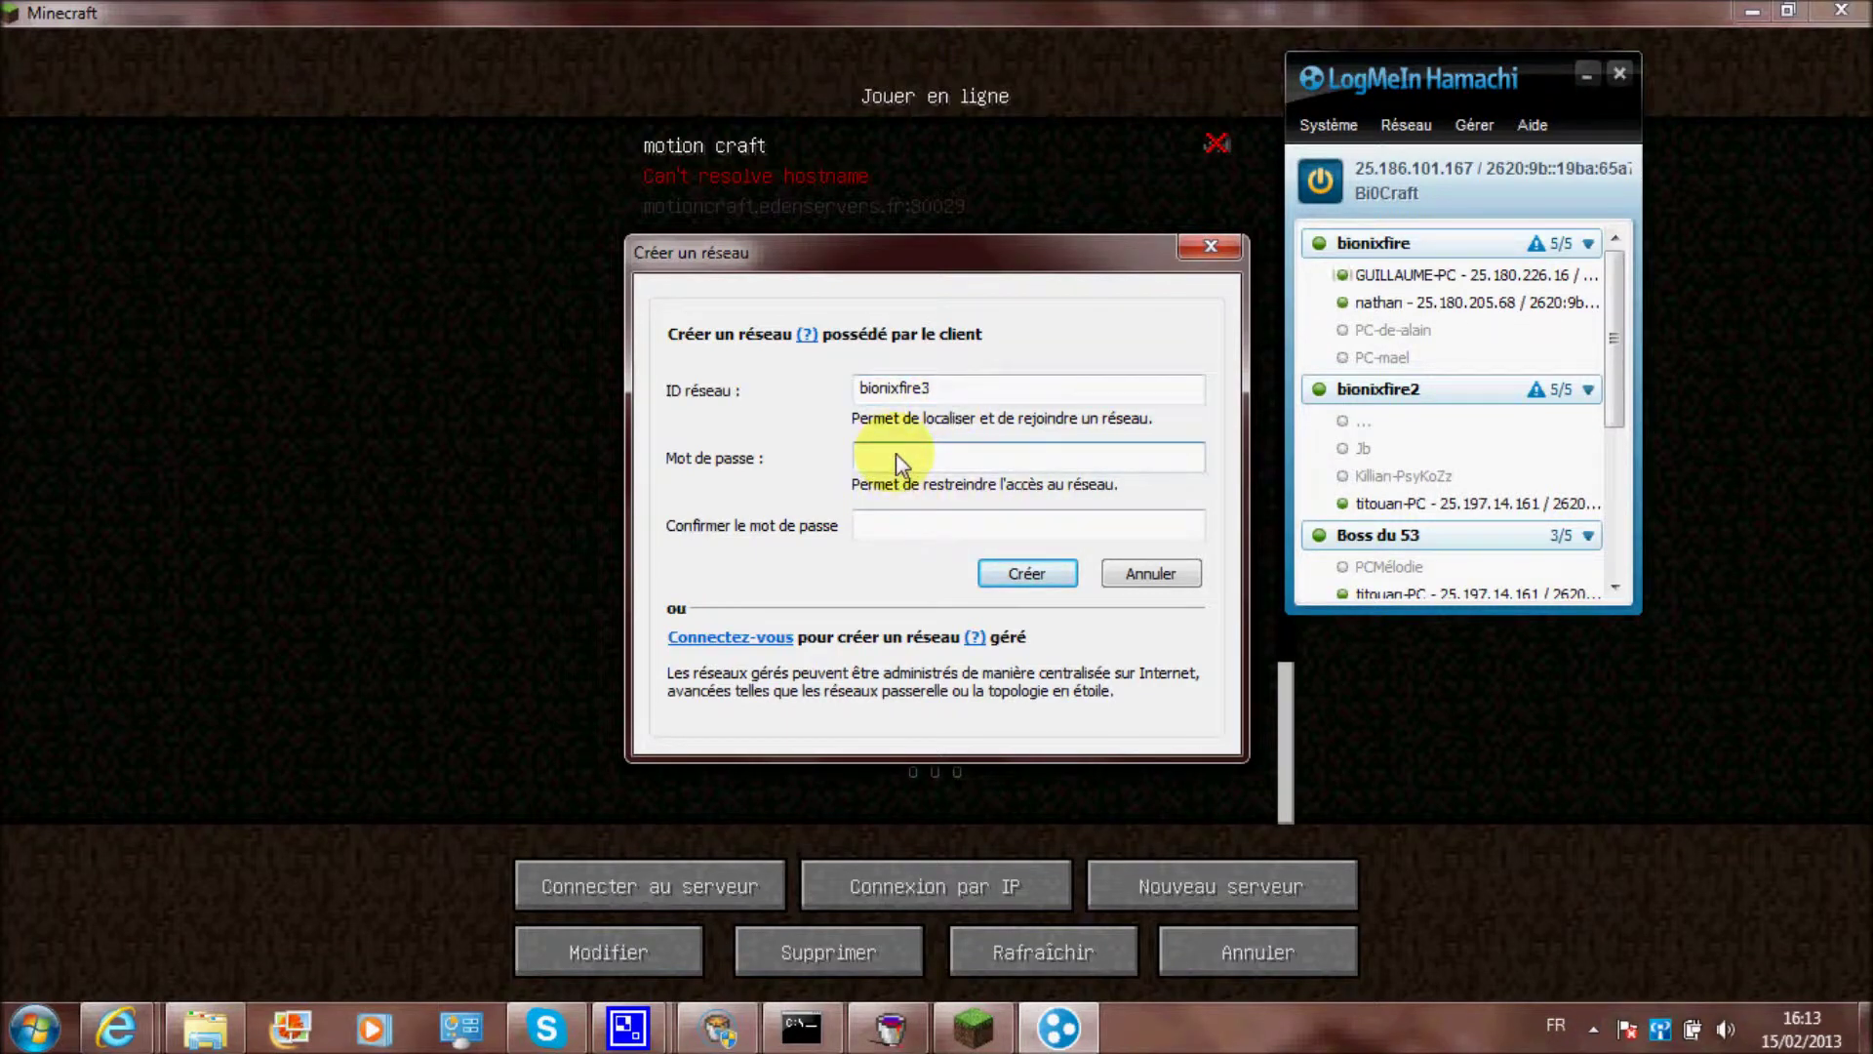
text(••••••••••)
click(1000, 534)
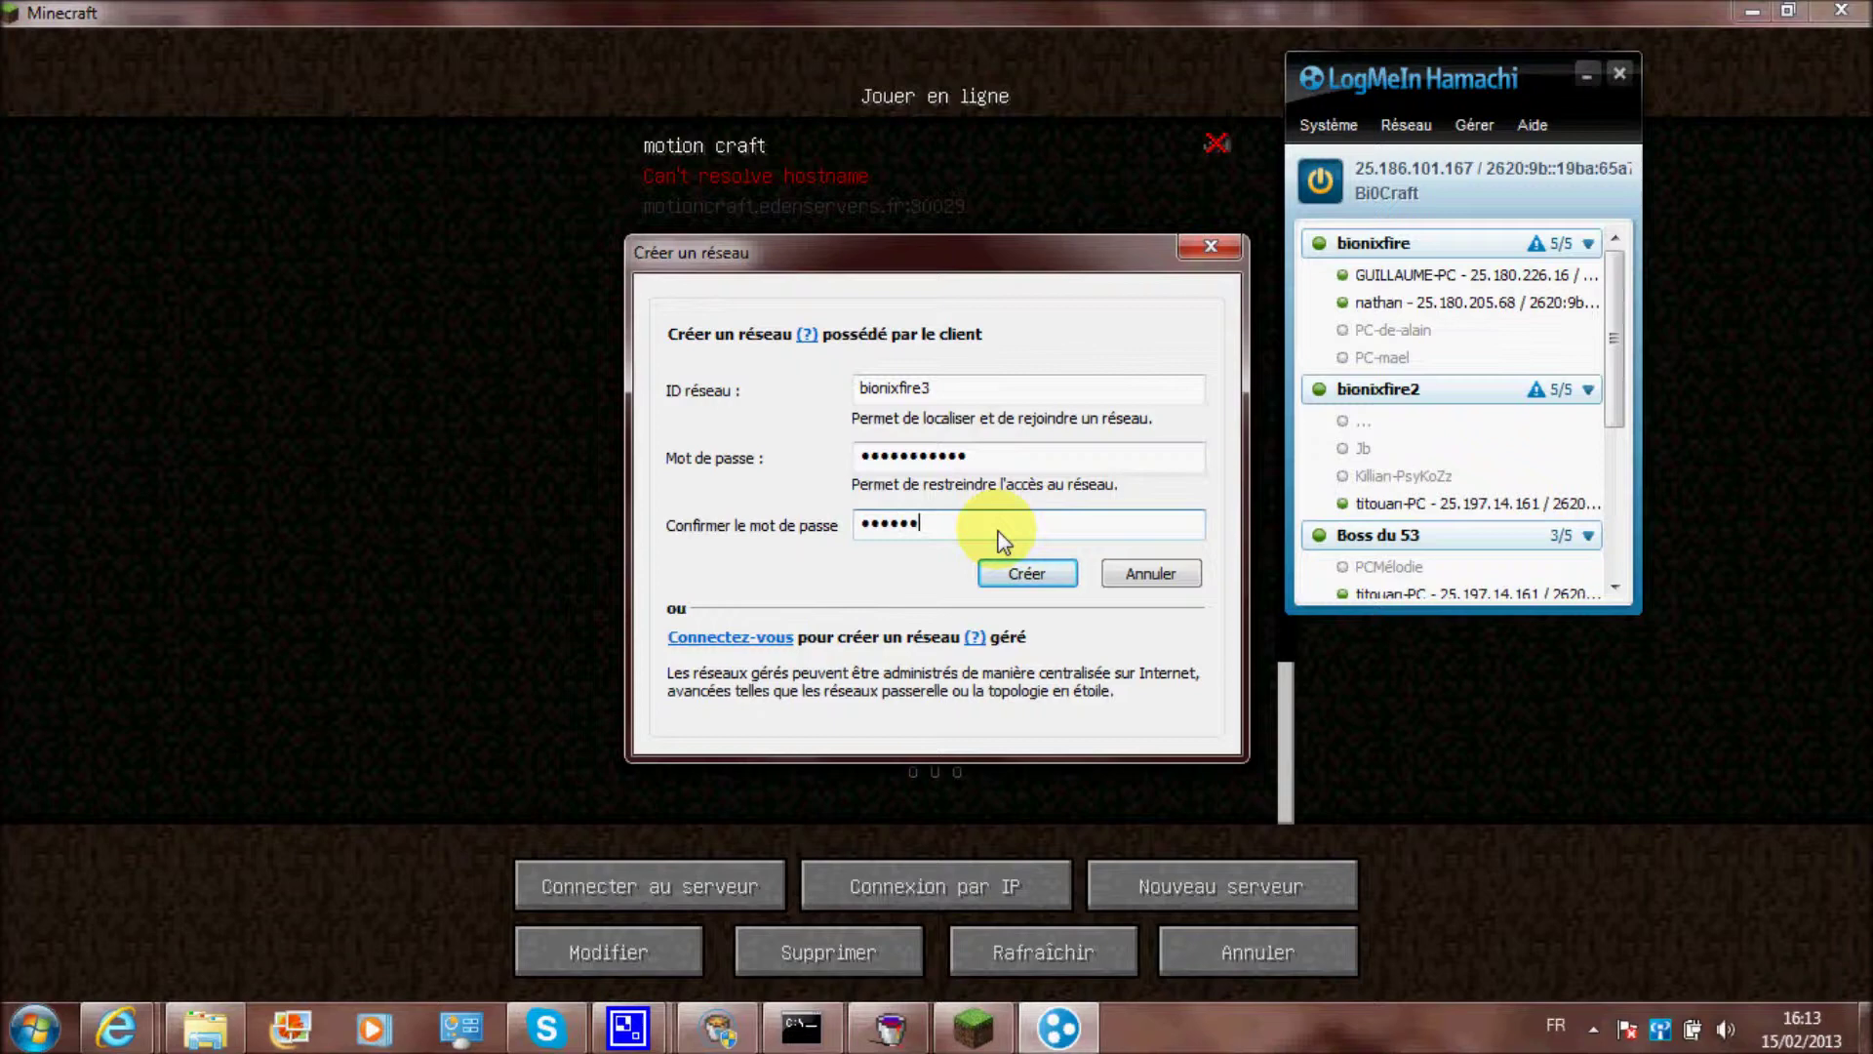
text(•••••••••••)
click(1034, 573)
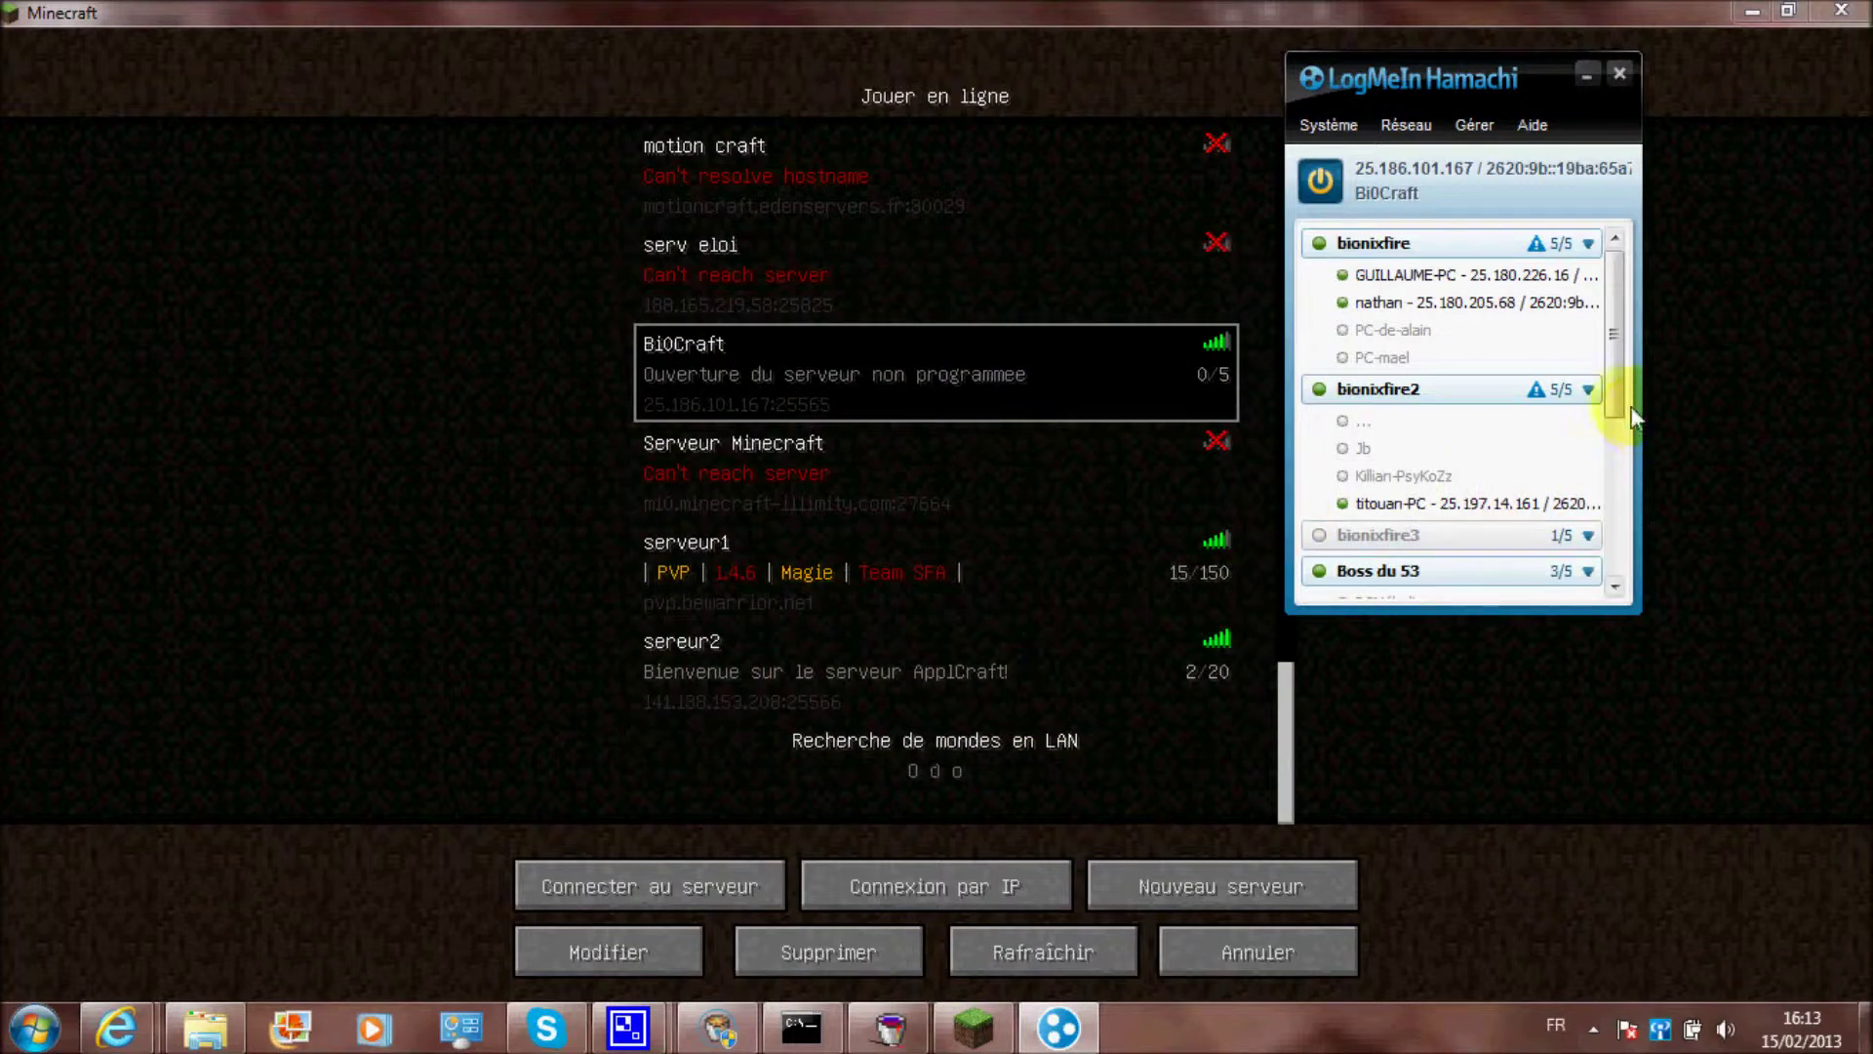
Rearrange the Hamachi window beside Minecraft
drag(1619, 390, 1623, 502)
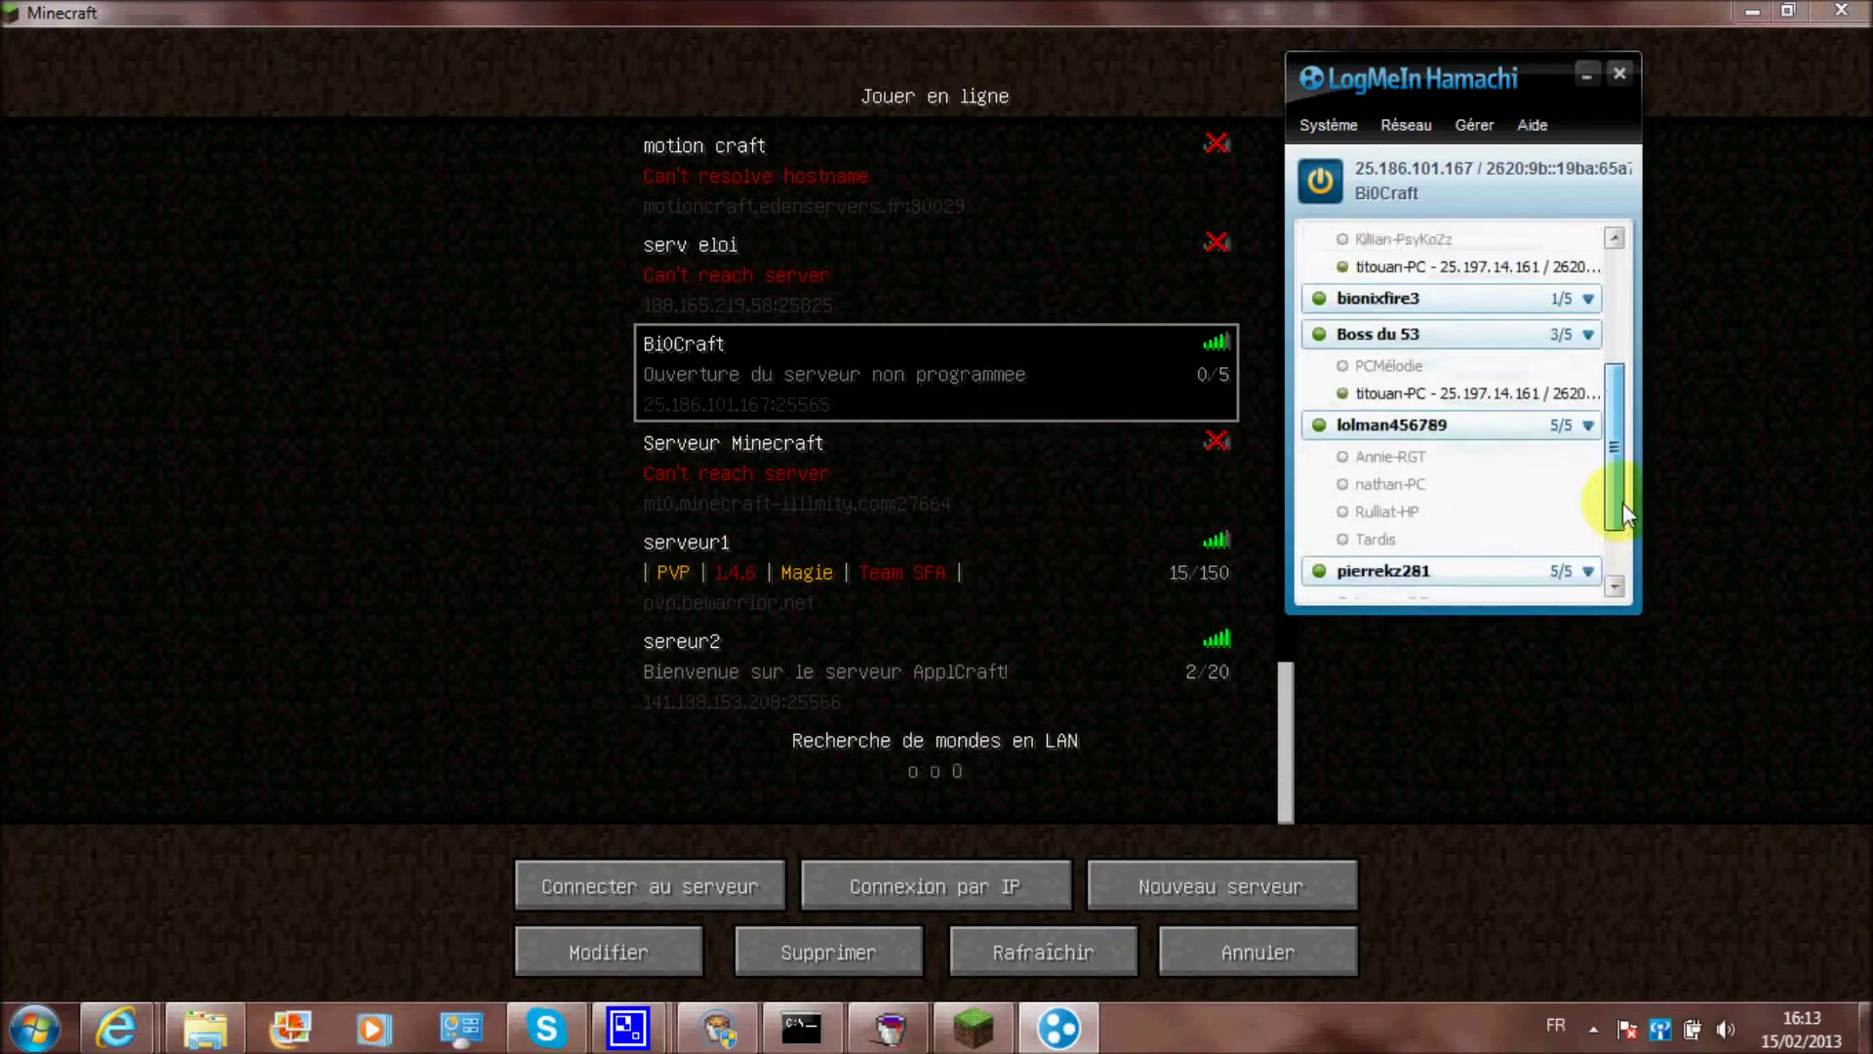
mouse_move(1442, 300)
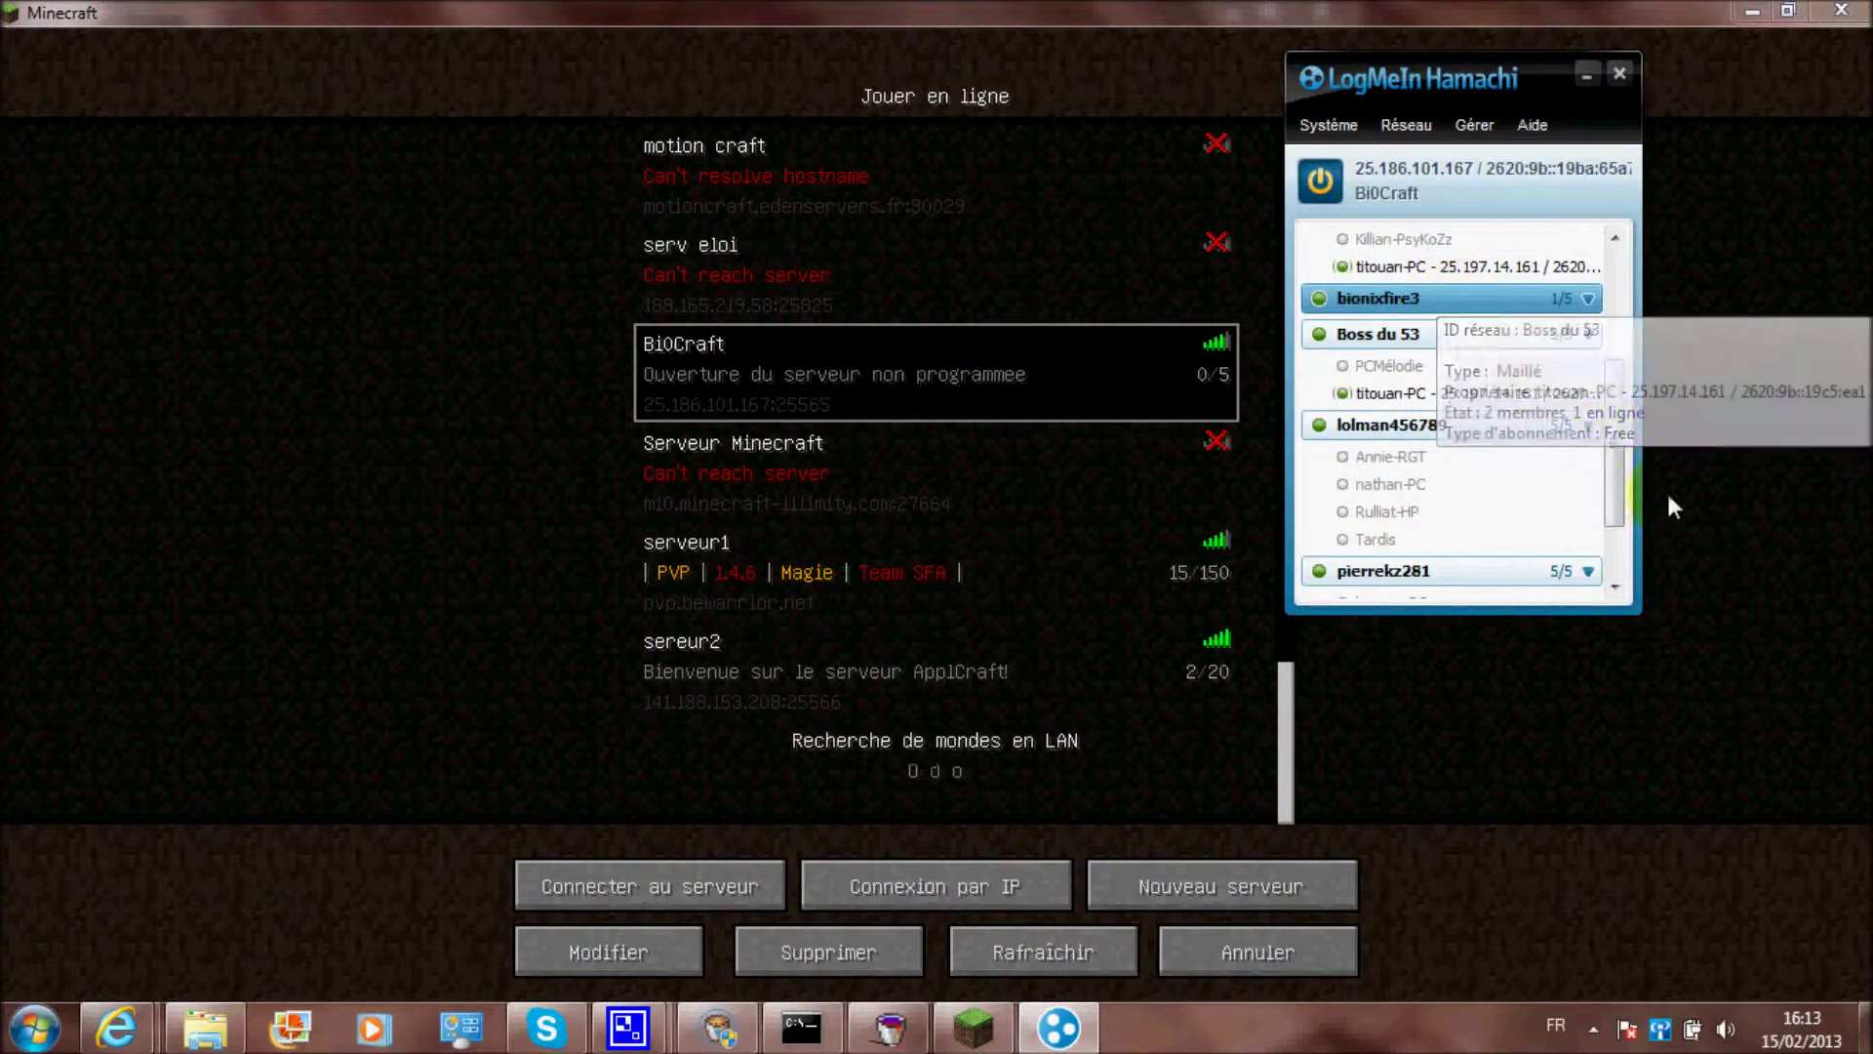
click(1658, 483)
click(1058, 1027)
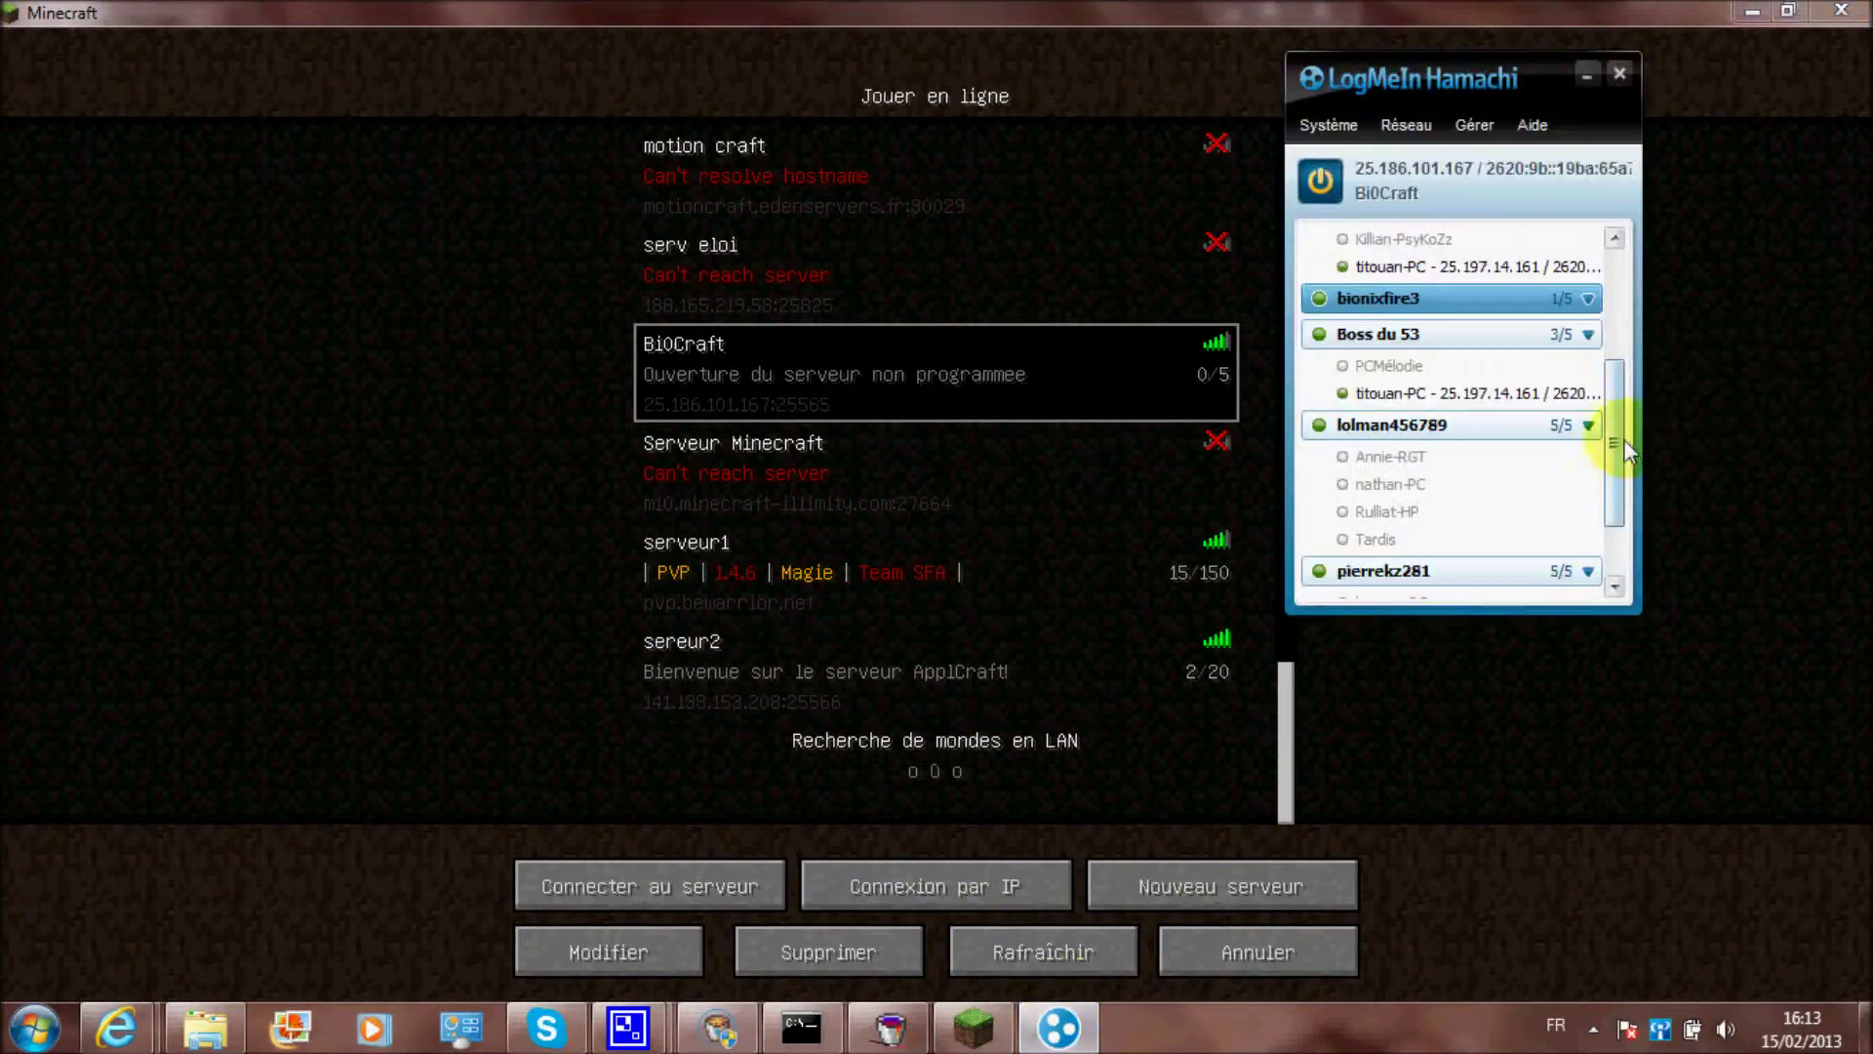
drag(1612, 440, 1487, 265)
mouse_move(1429, 390)
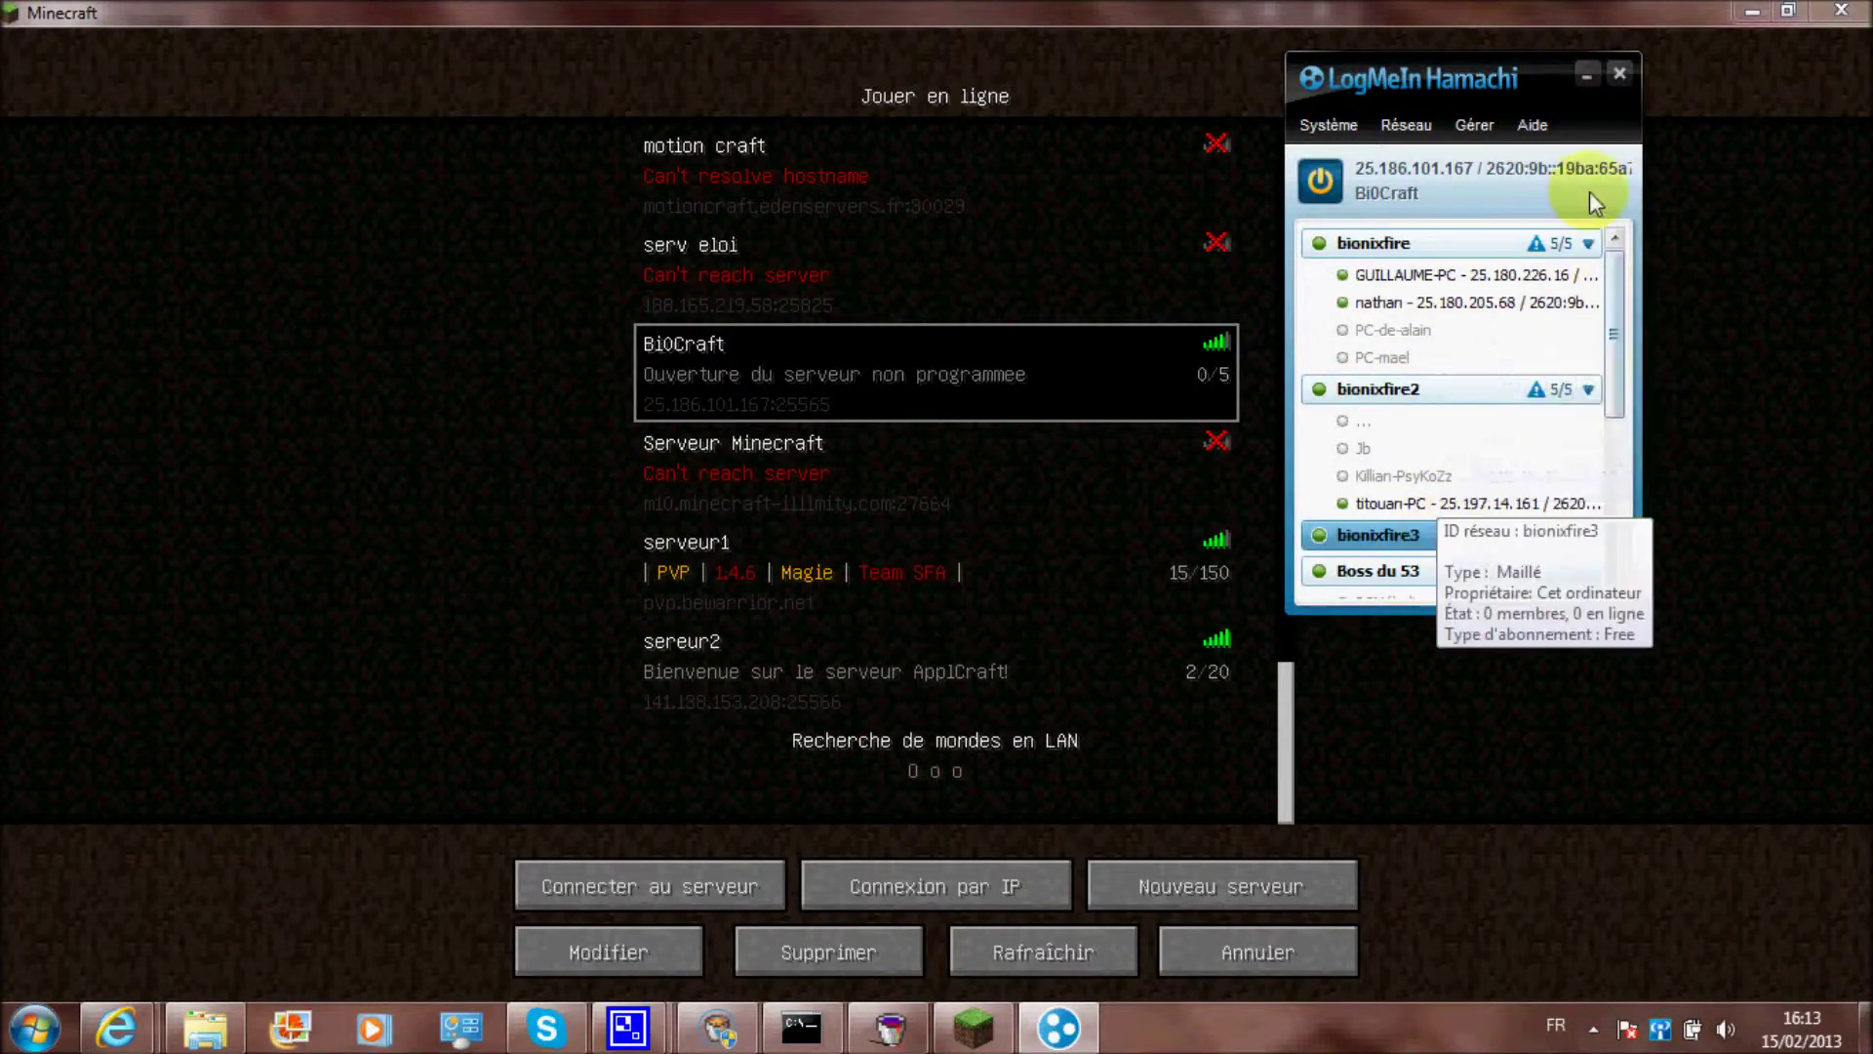
Go through the delete prompt for bionixfire3, then open the Système menu
right_click(1537, 538)
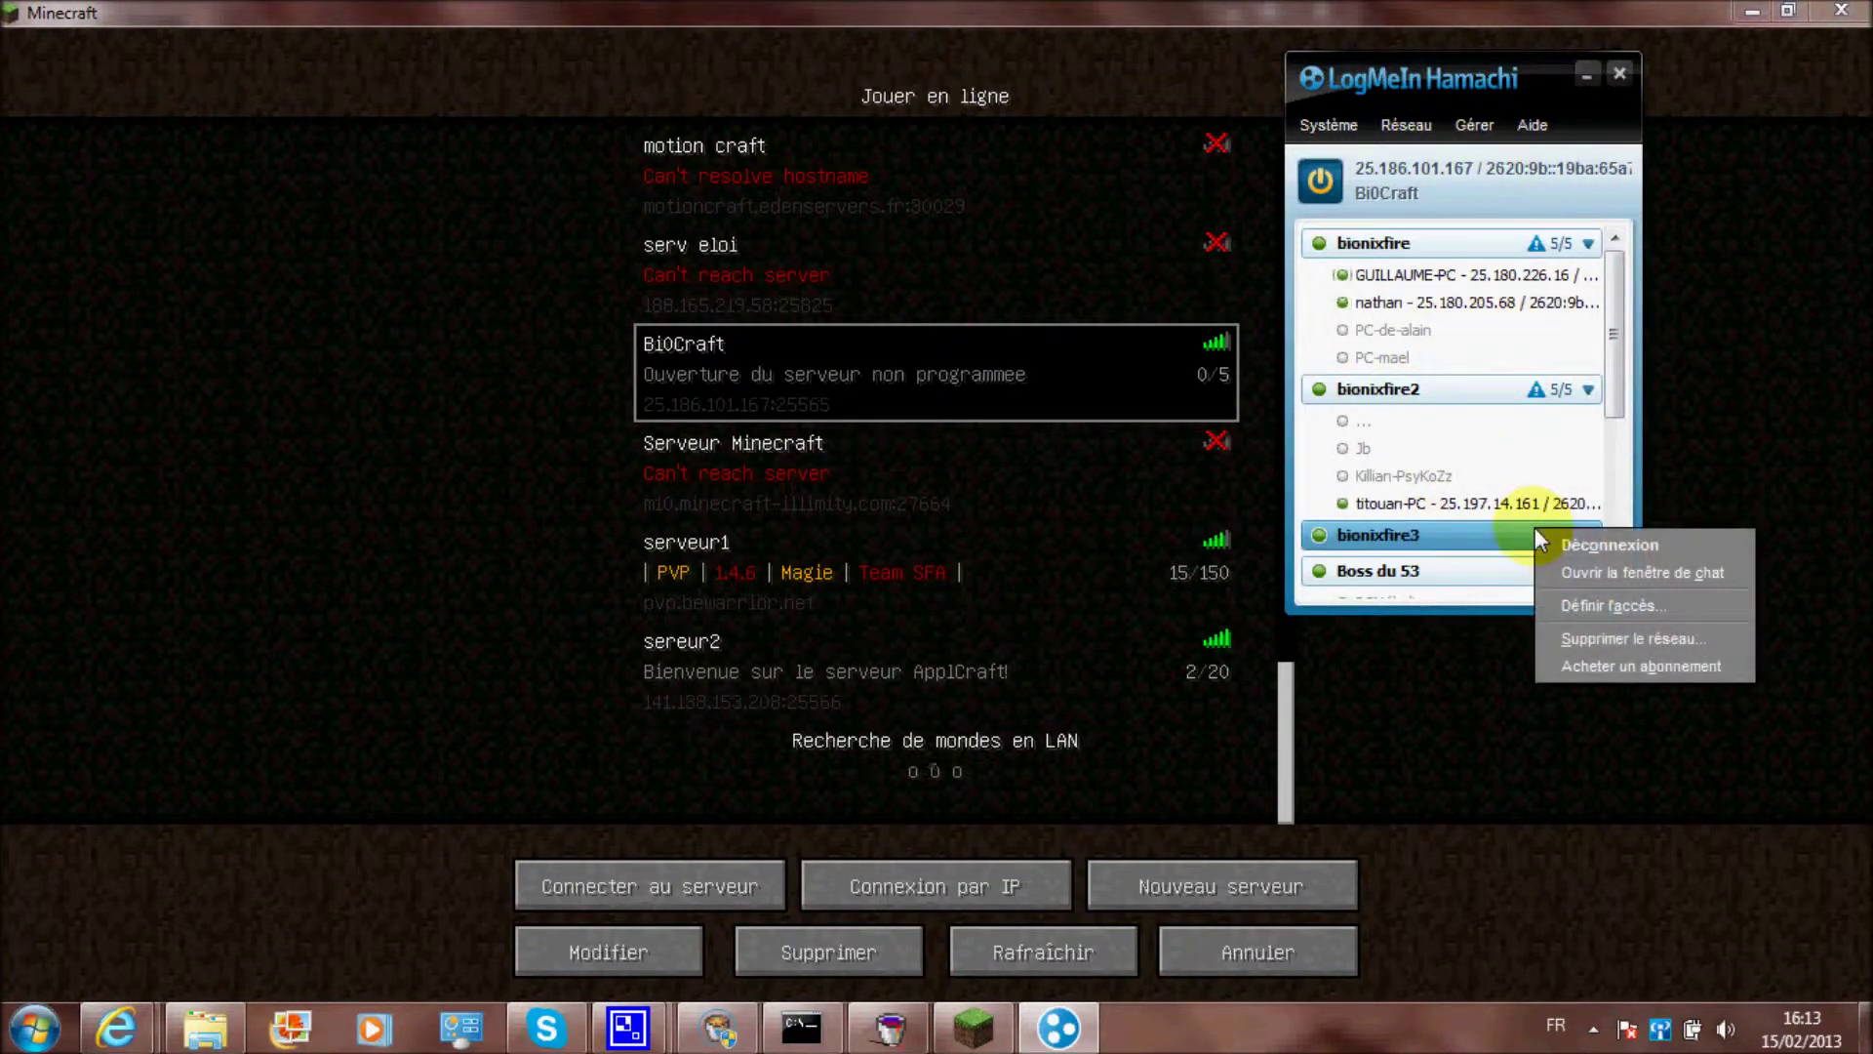
click(1613, 636)
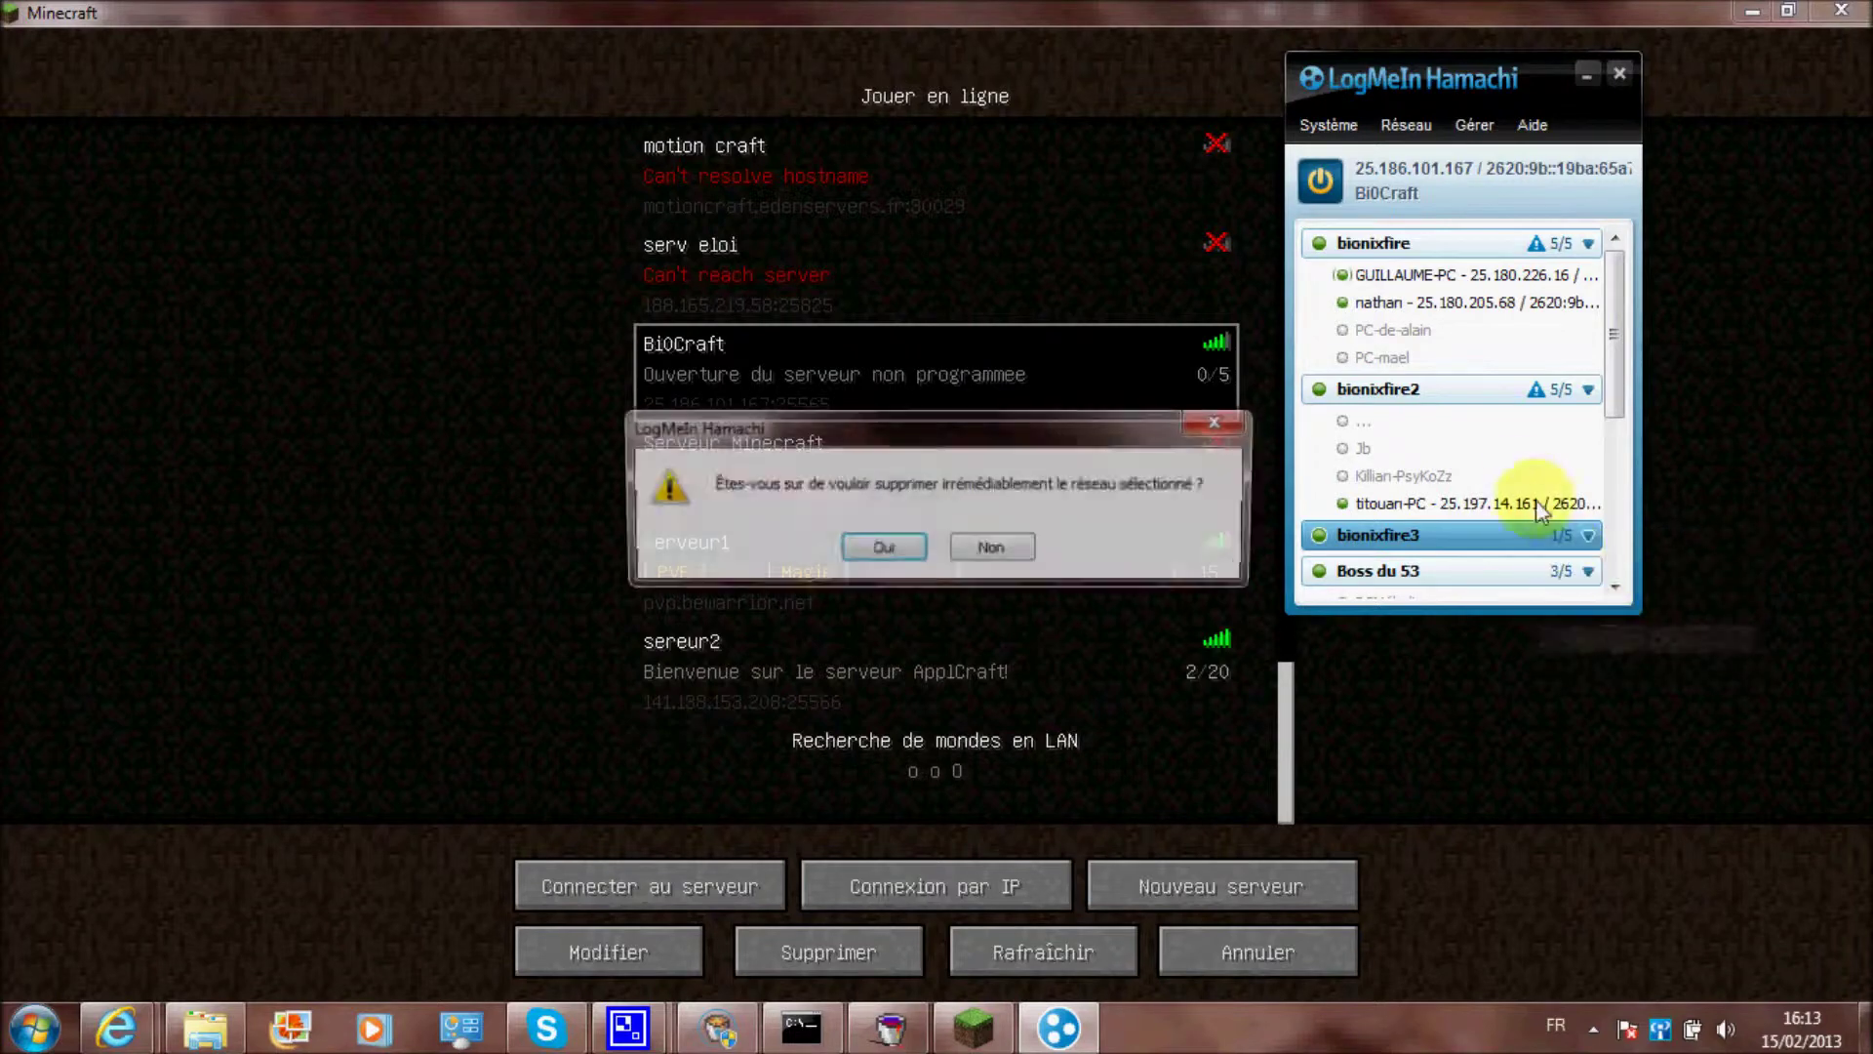
click(966, 552)
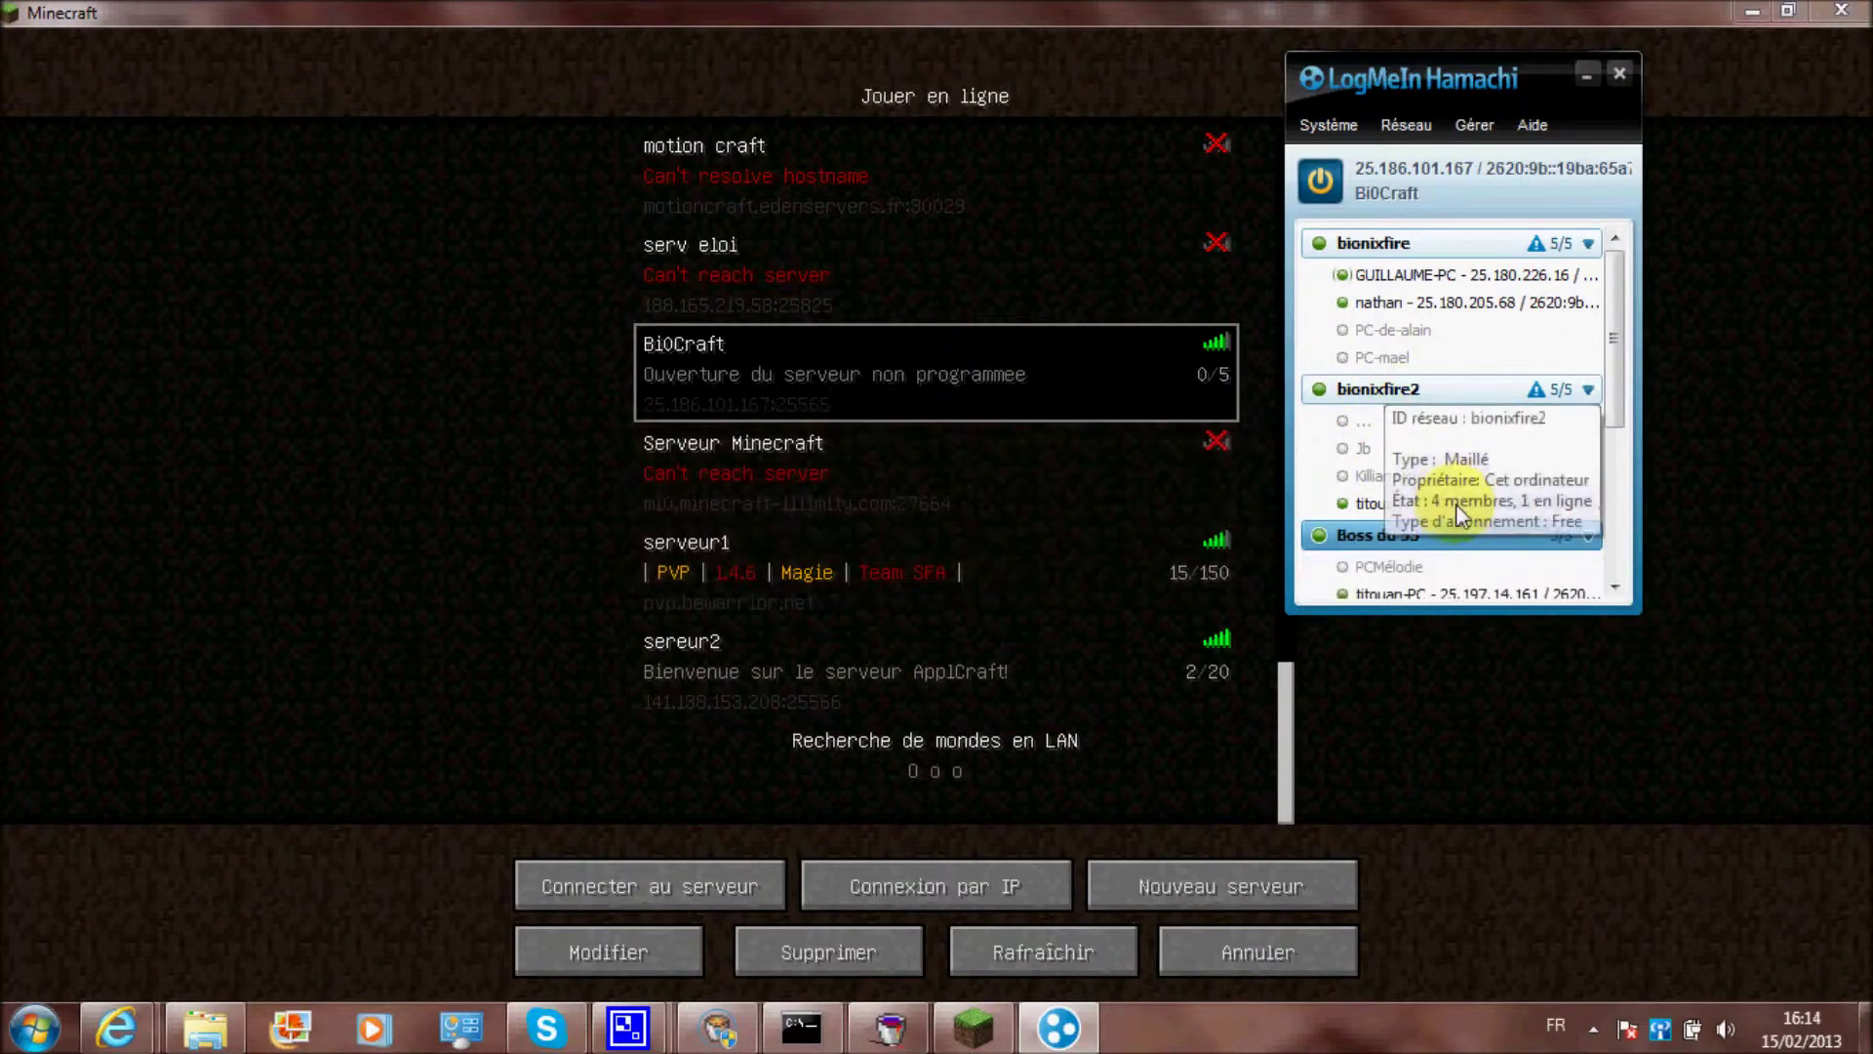
drag(1444, 99, 1514, 221)
click(1410, 248)
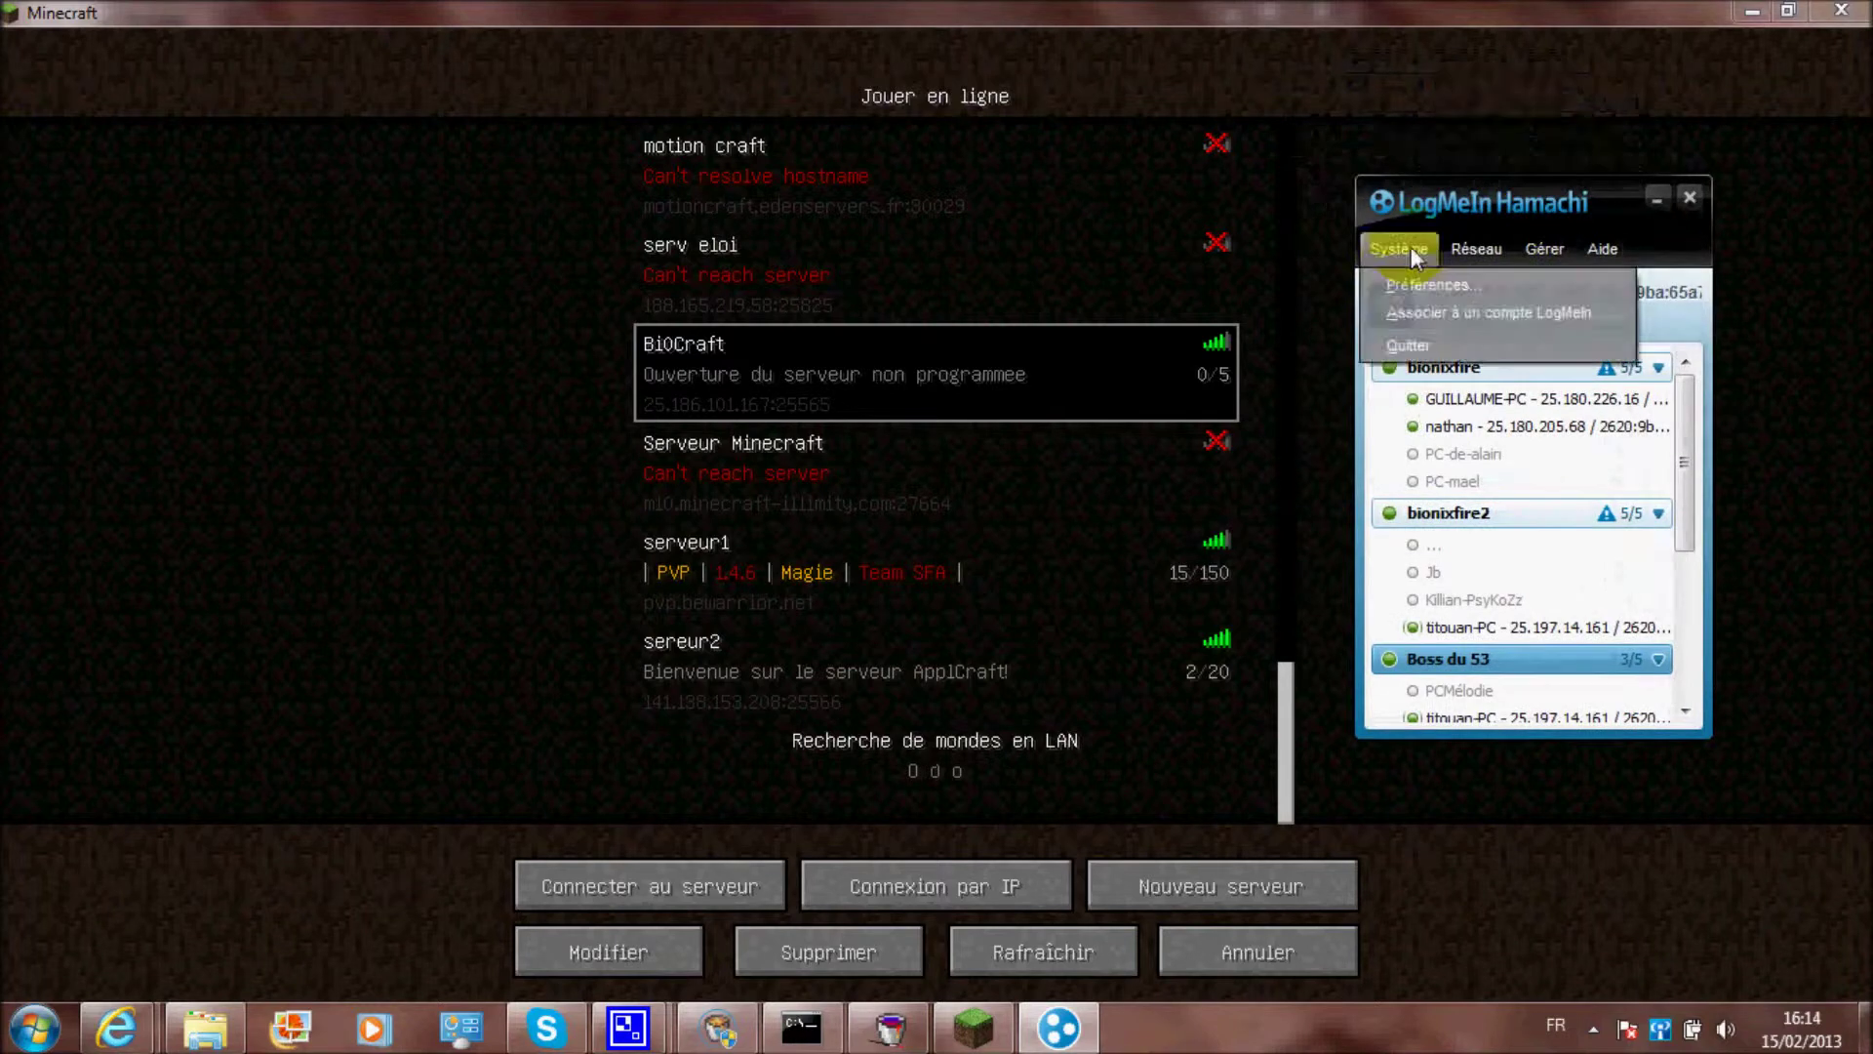
Cancel linking a LogMeIn account and move Hamachi to the left
click(1462, 312)
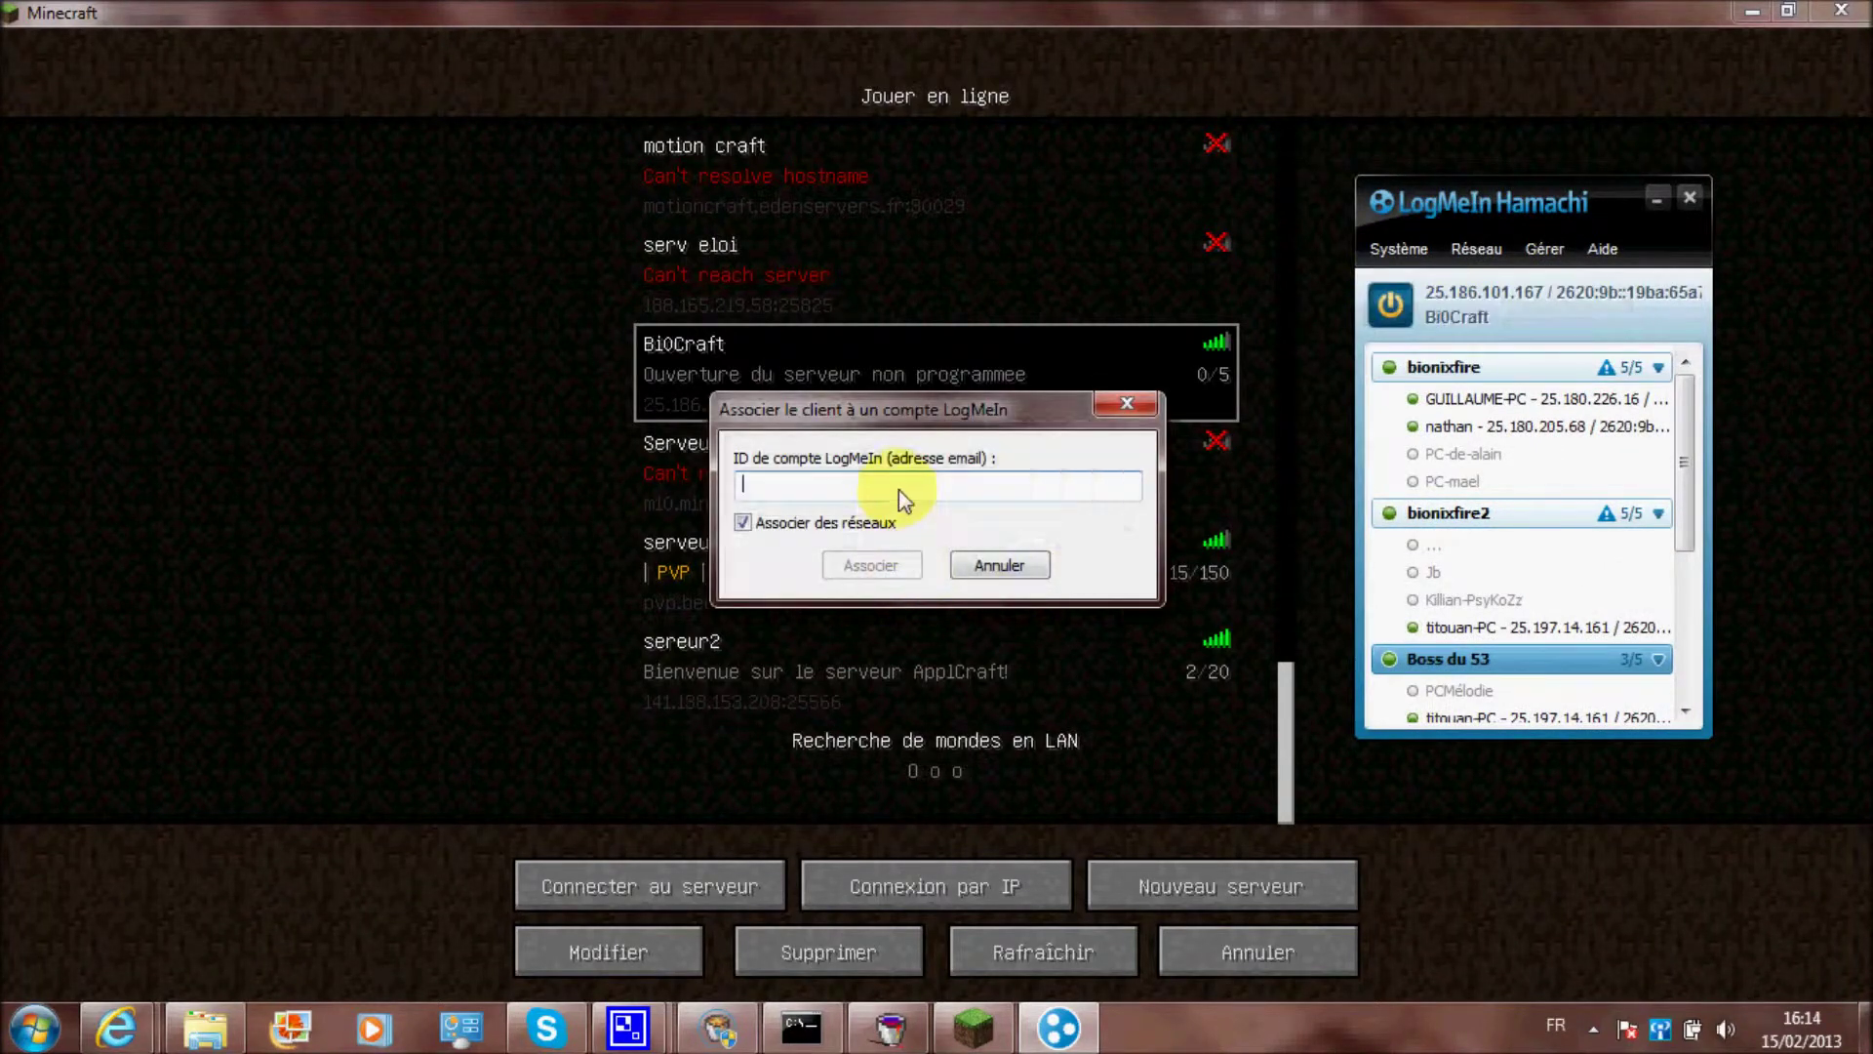
click(999, 565)
drag(1434, 195, 292, 171)
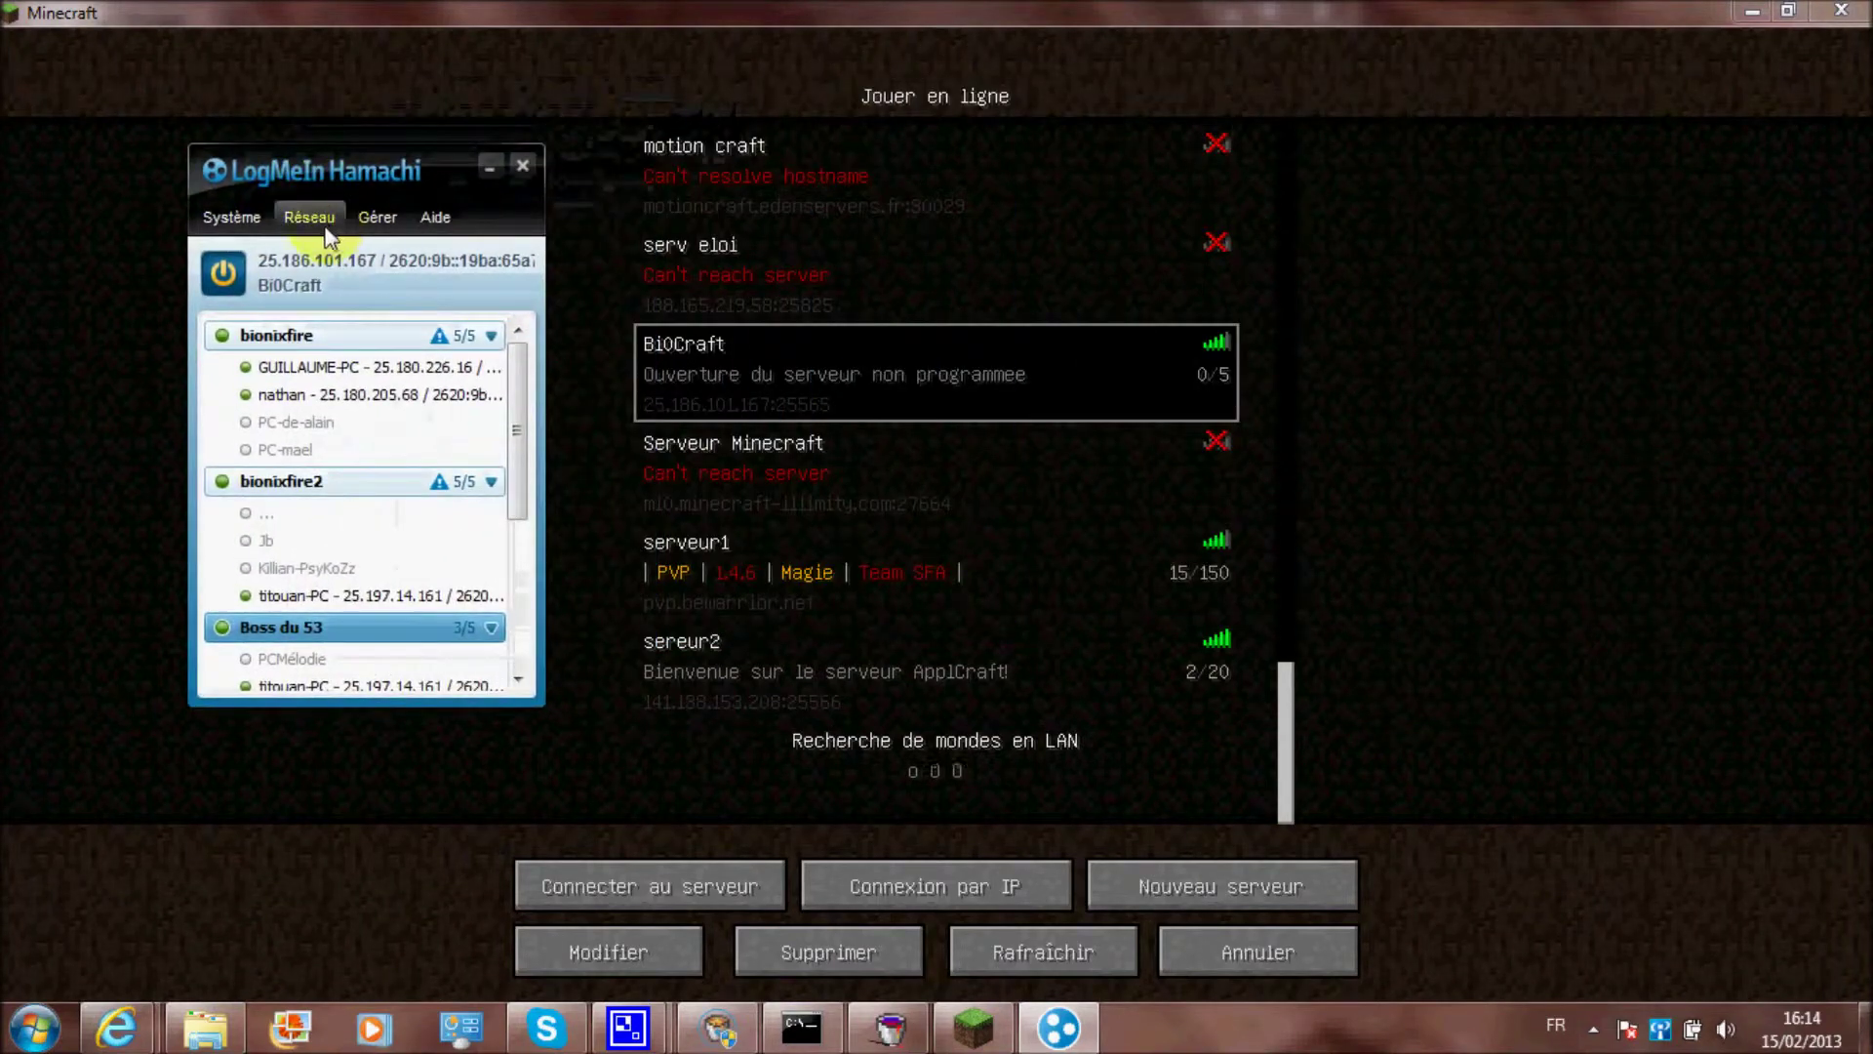
Request to join network 'vers' with its network password
click(324, 221)
click(333, 274)
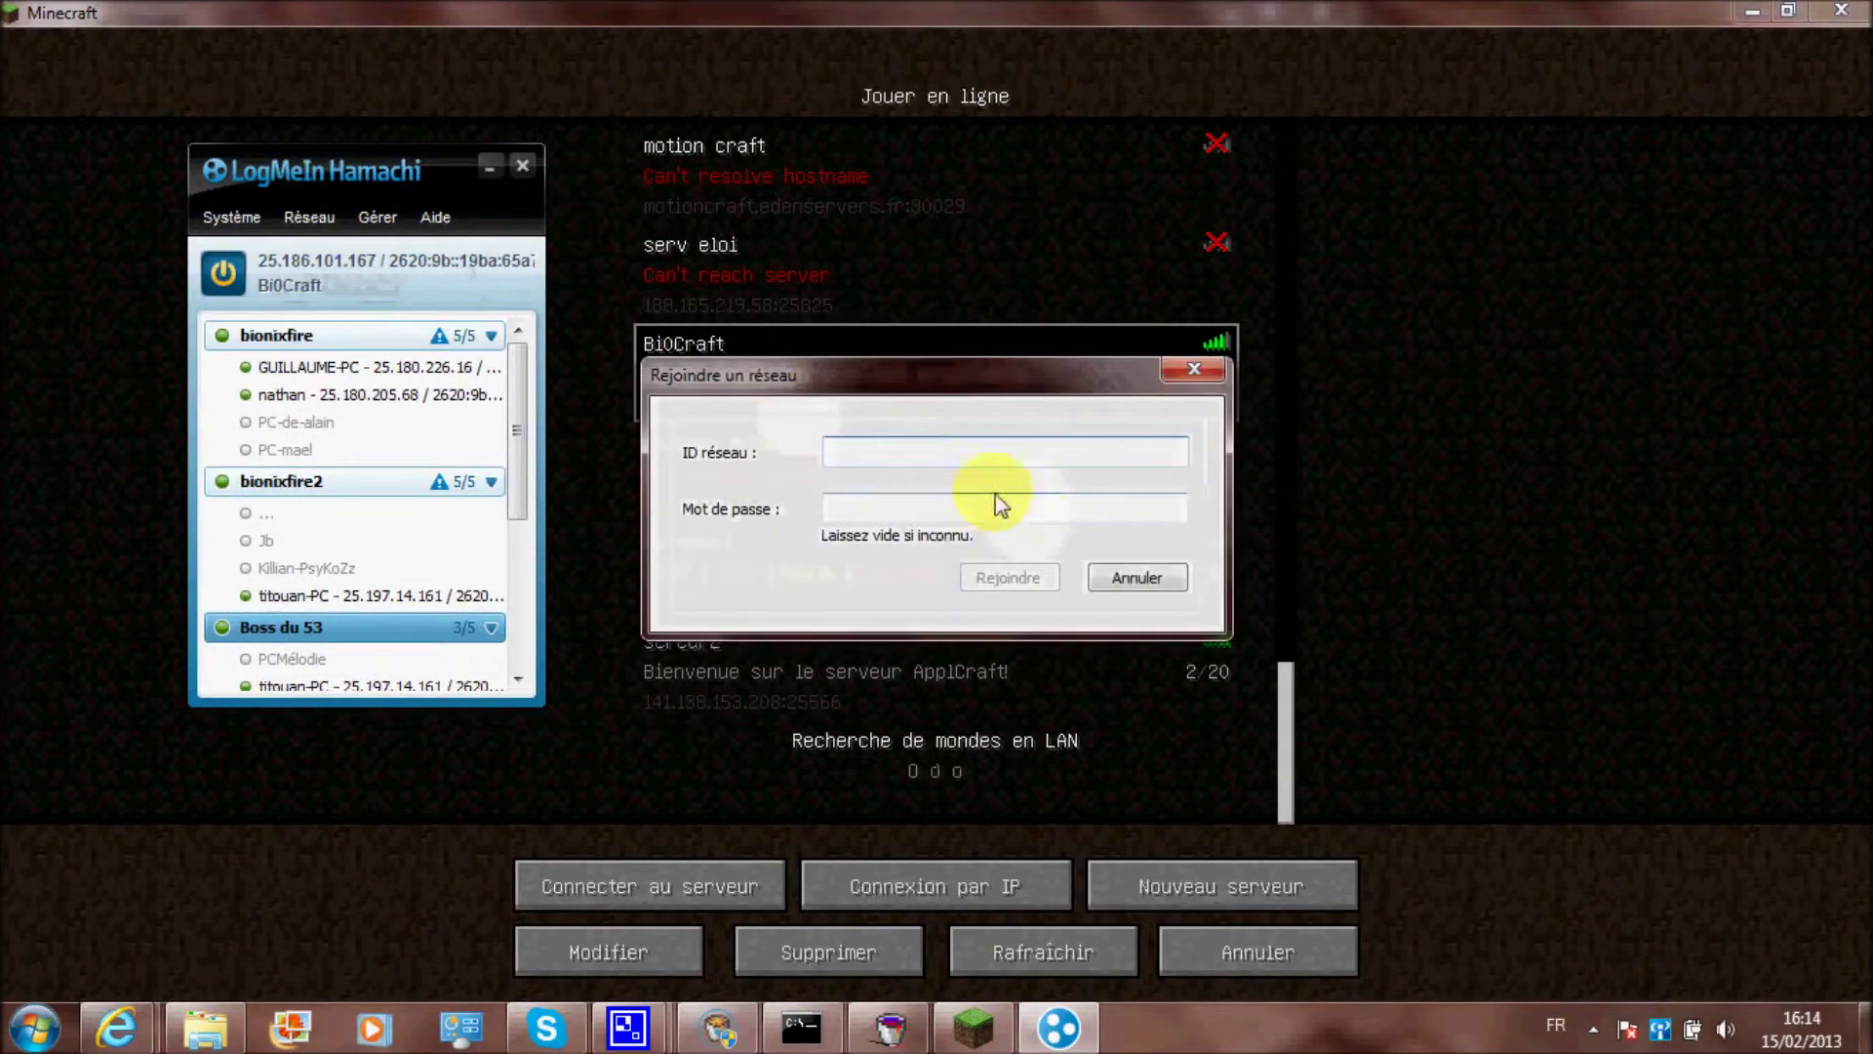
text(vers)
click(952, 517)
text(*****)
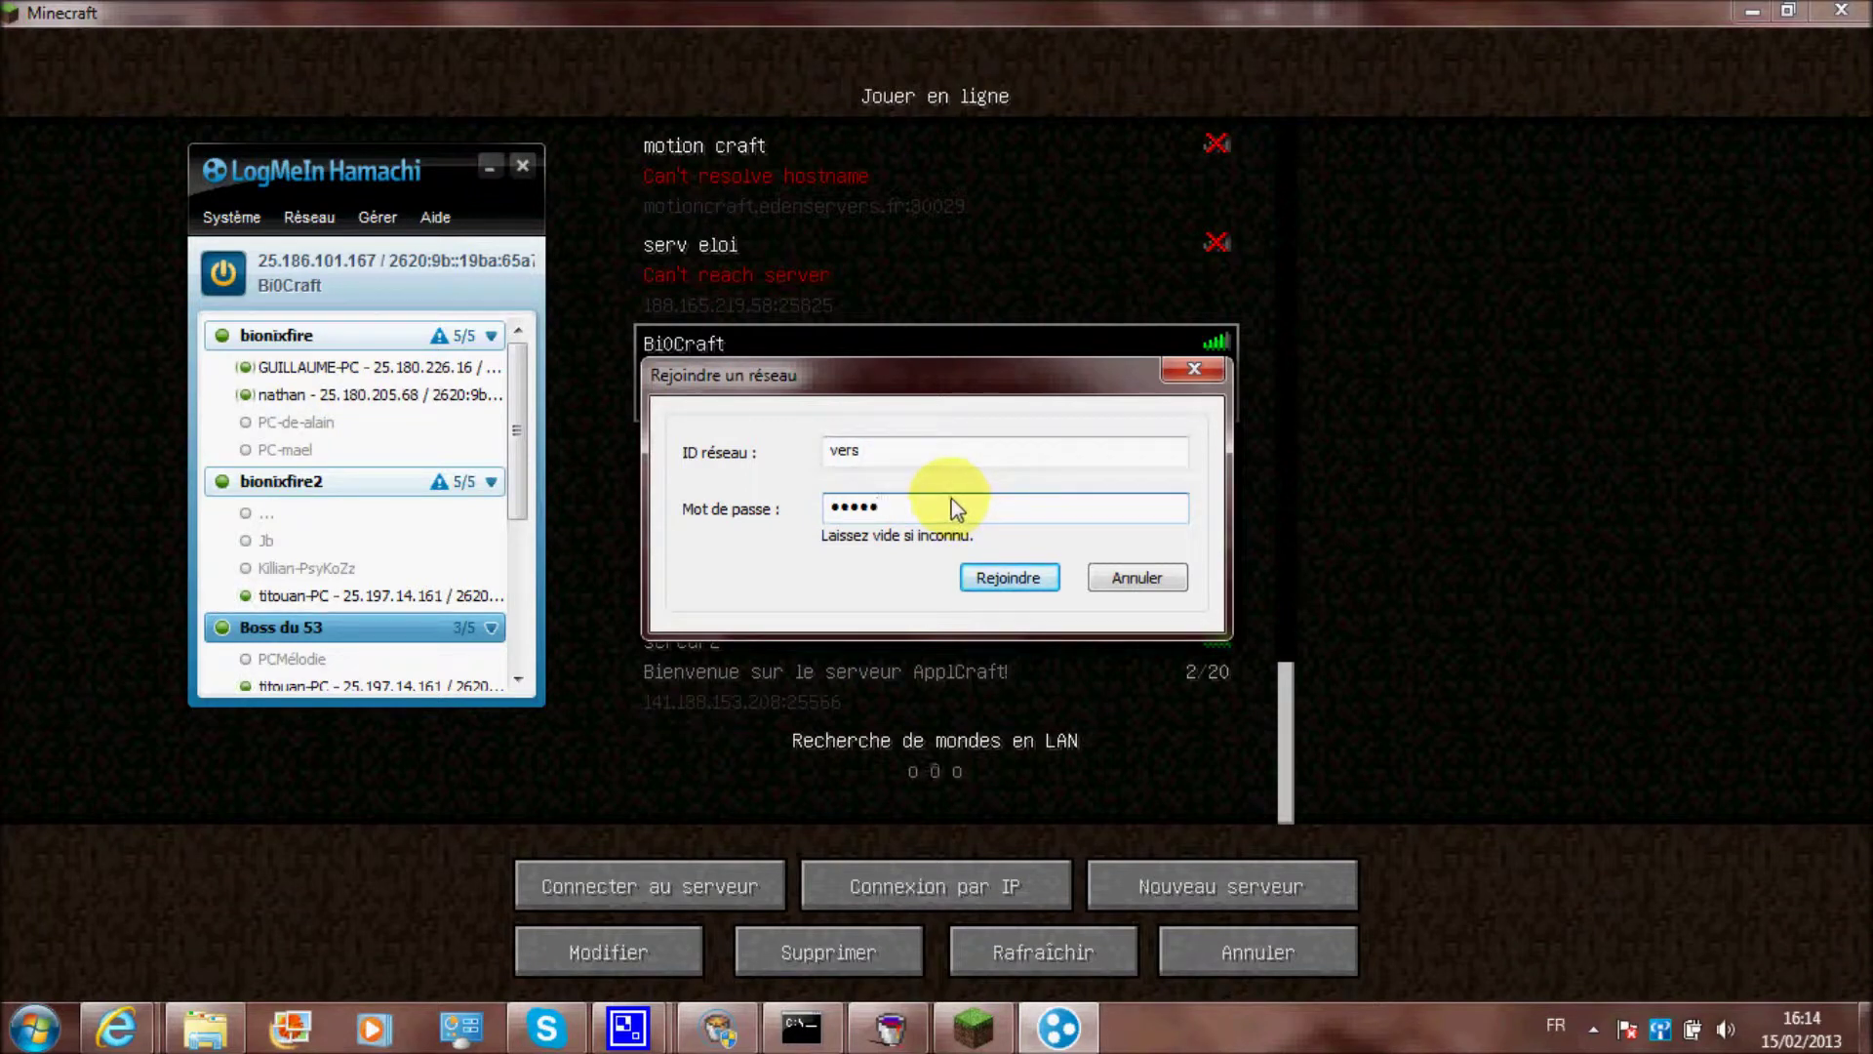
drag(952, 501, 794, 523)
click(872, 501)
drag(911, 518, 796, 524)
click(904, 505)
drag(905, 505, 803, 526)
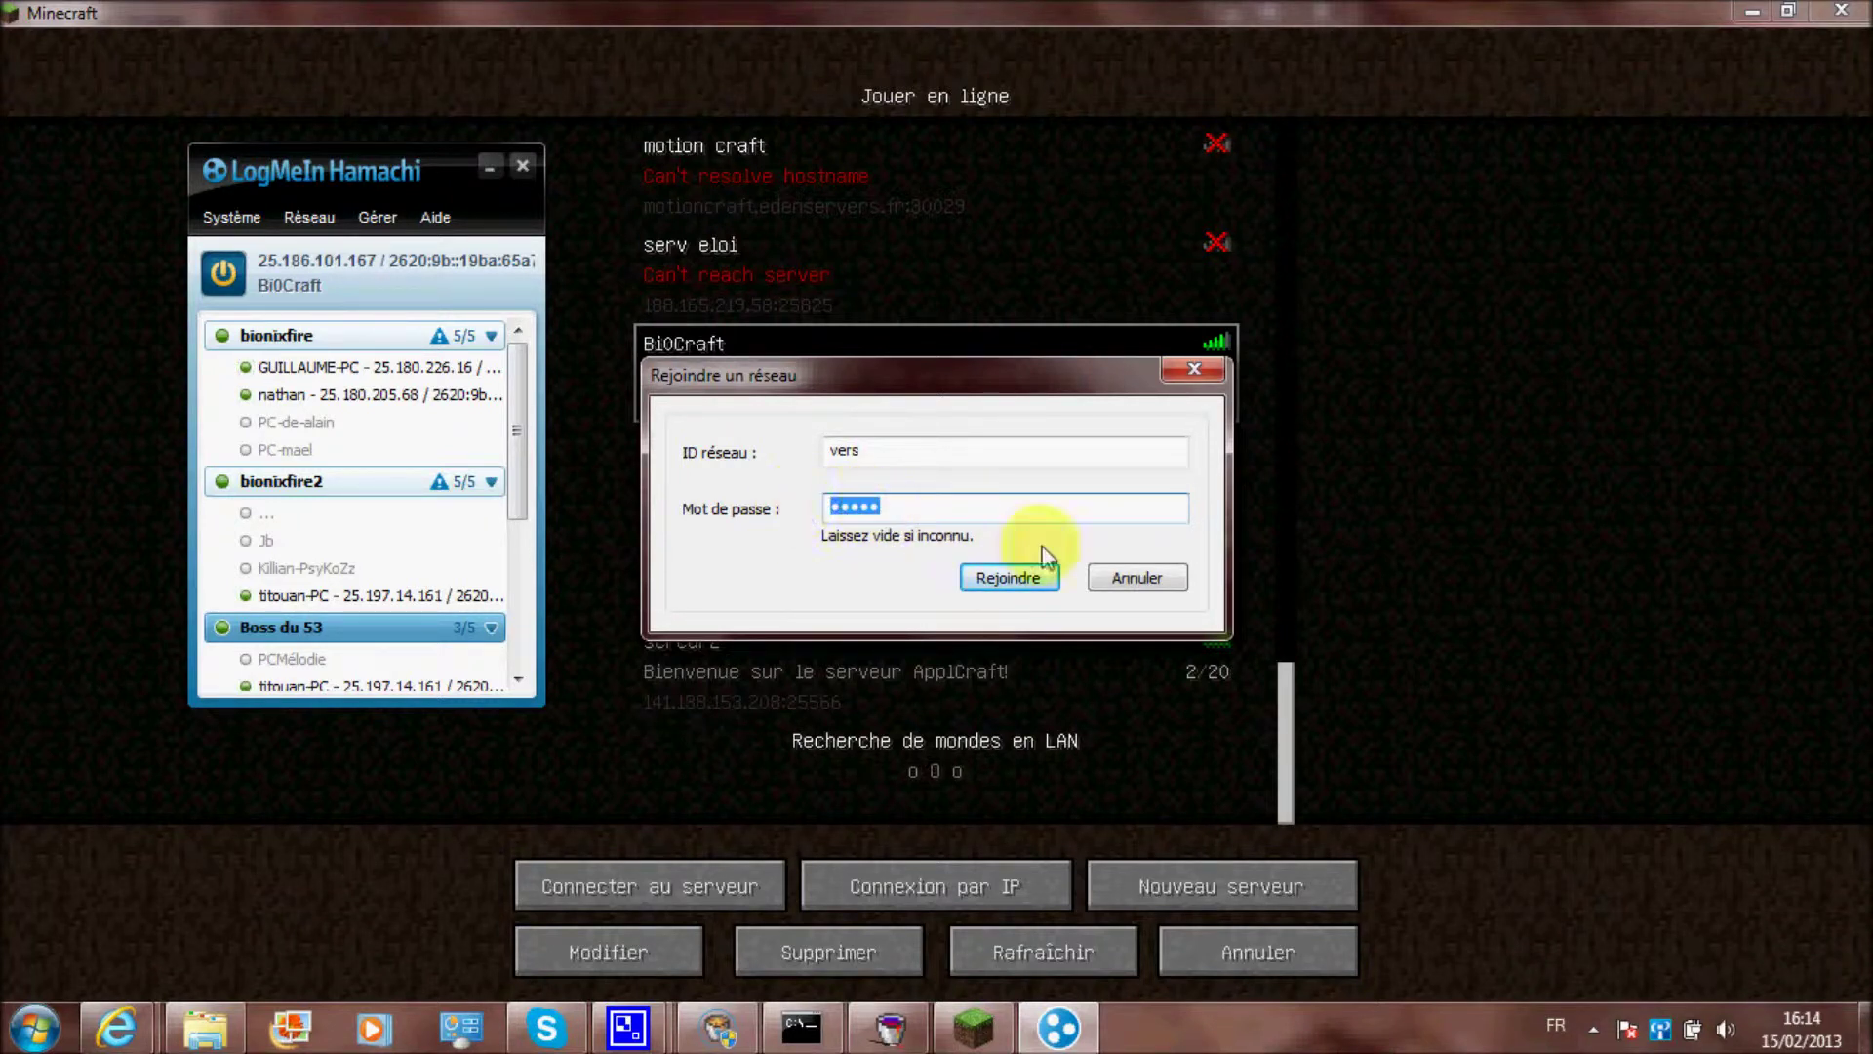
click(1132, 578)
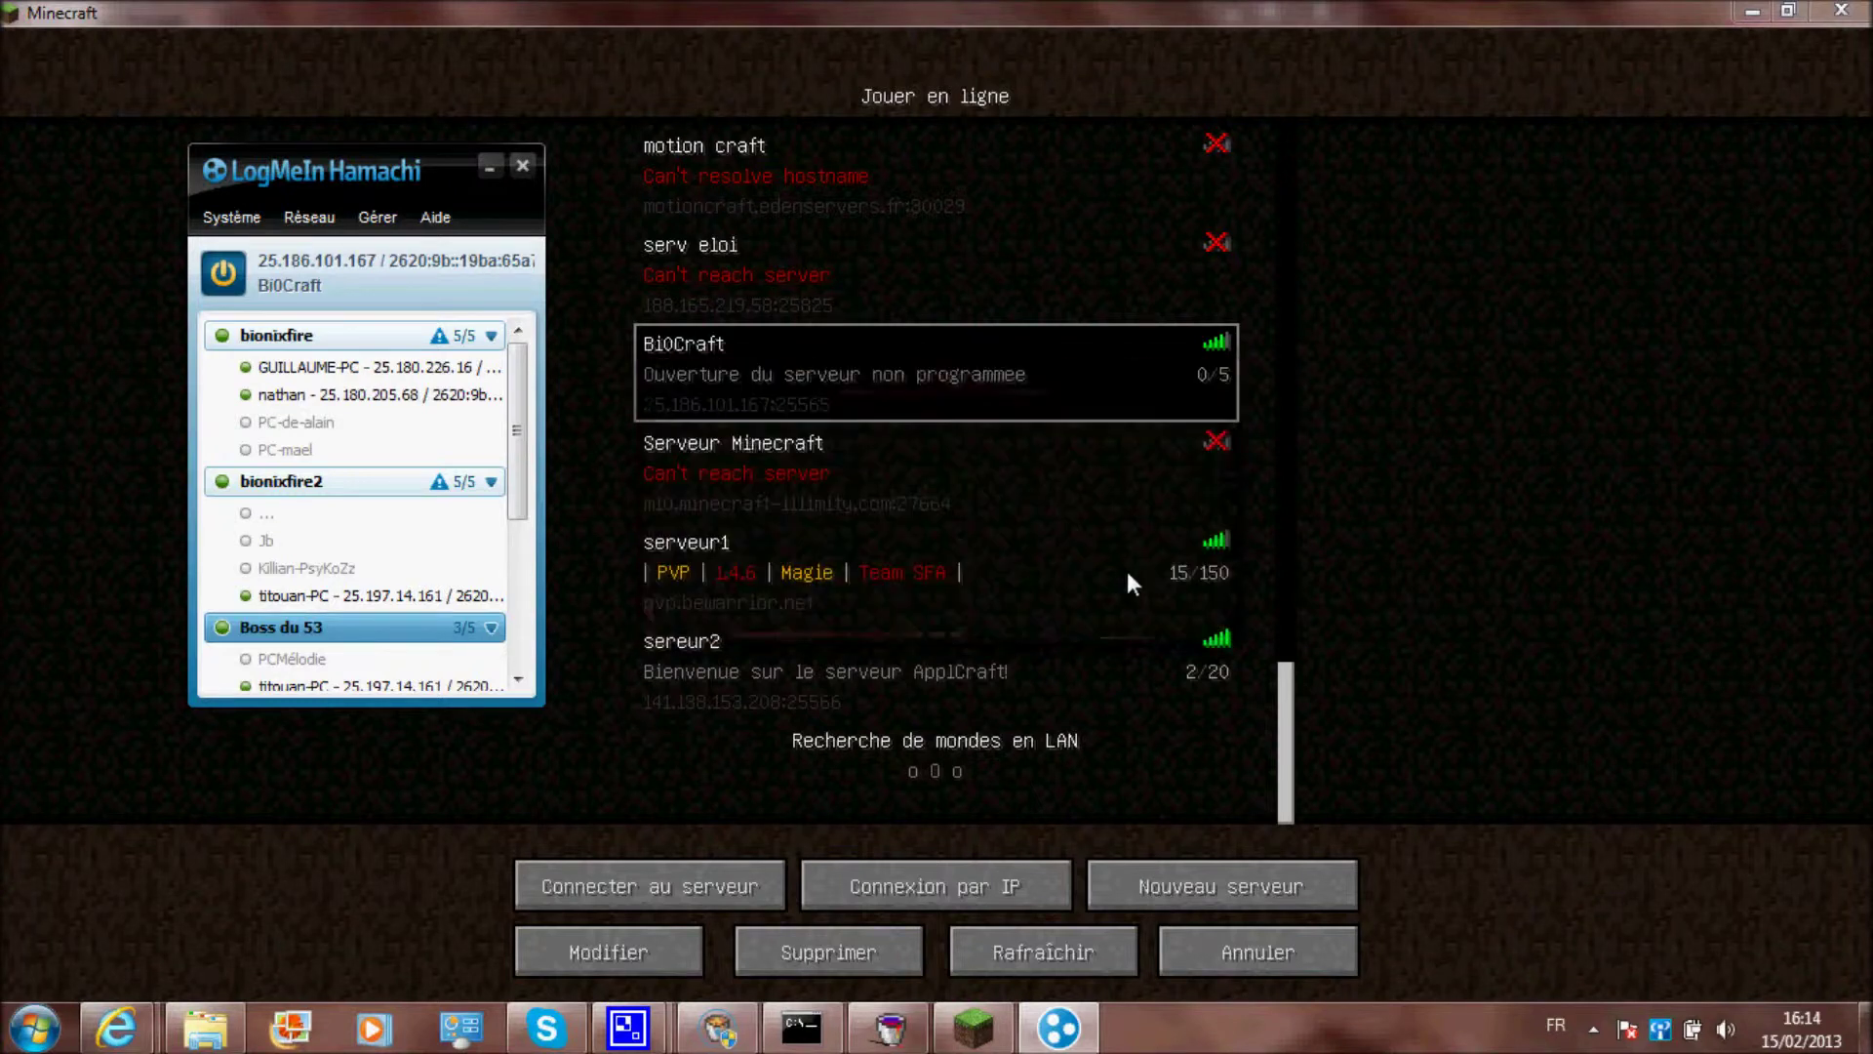
Inspect a peer in the bionixfire network and its copy-address options
click(234, 218)
click(333, 166)
click(380, 369)
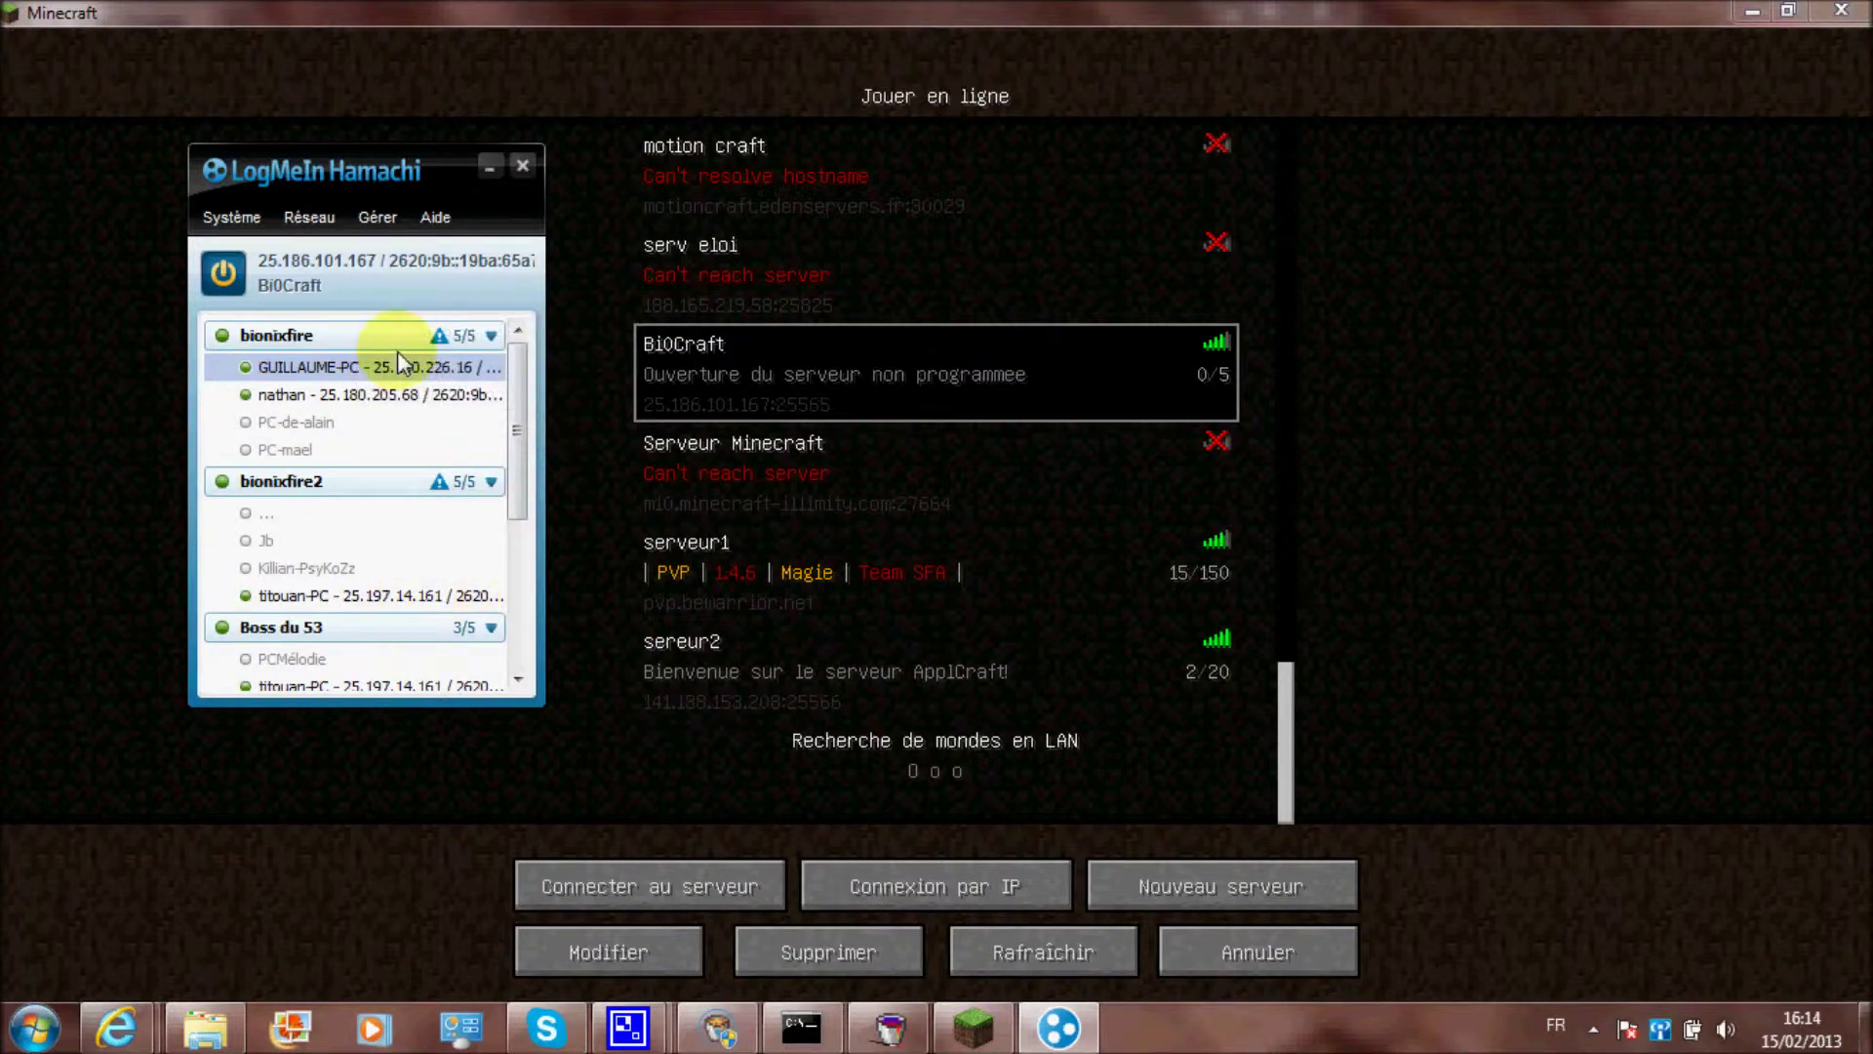
right_click(396, 265)
click(325, 326)
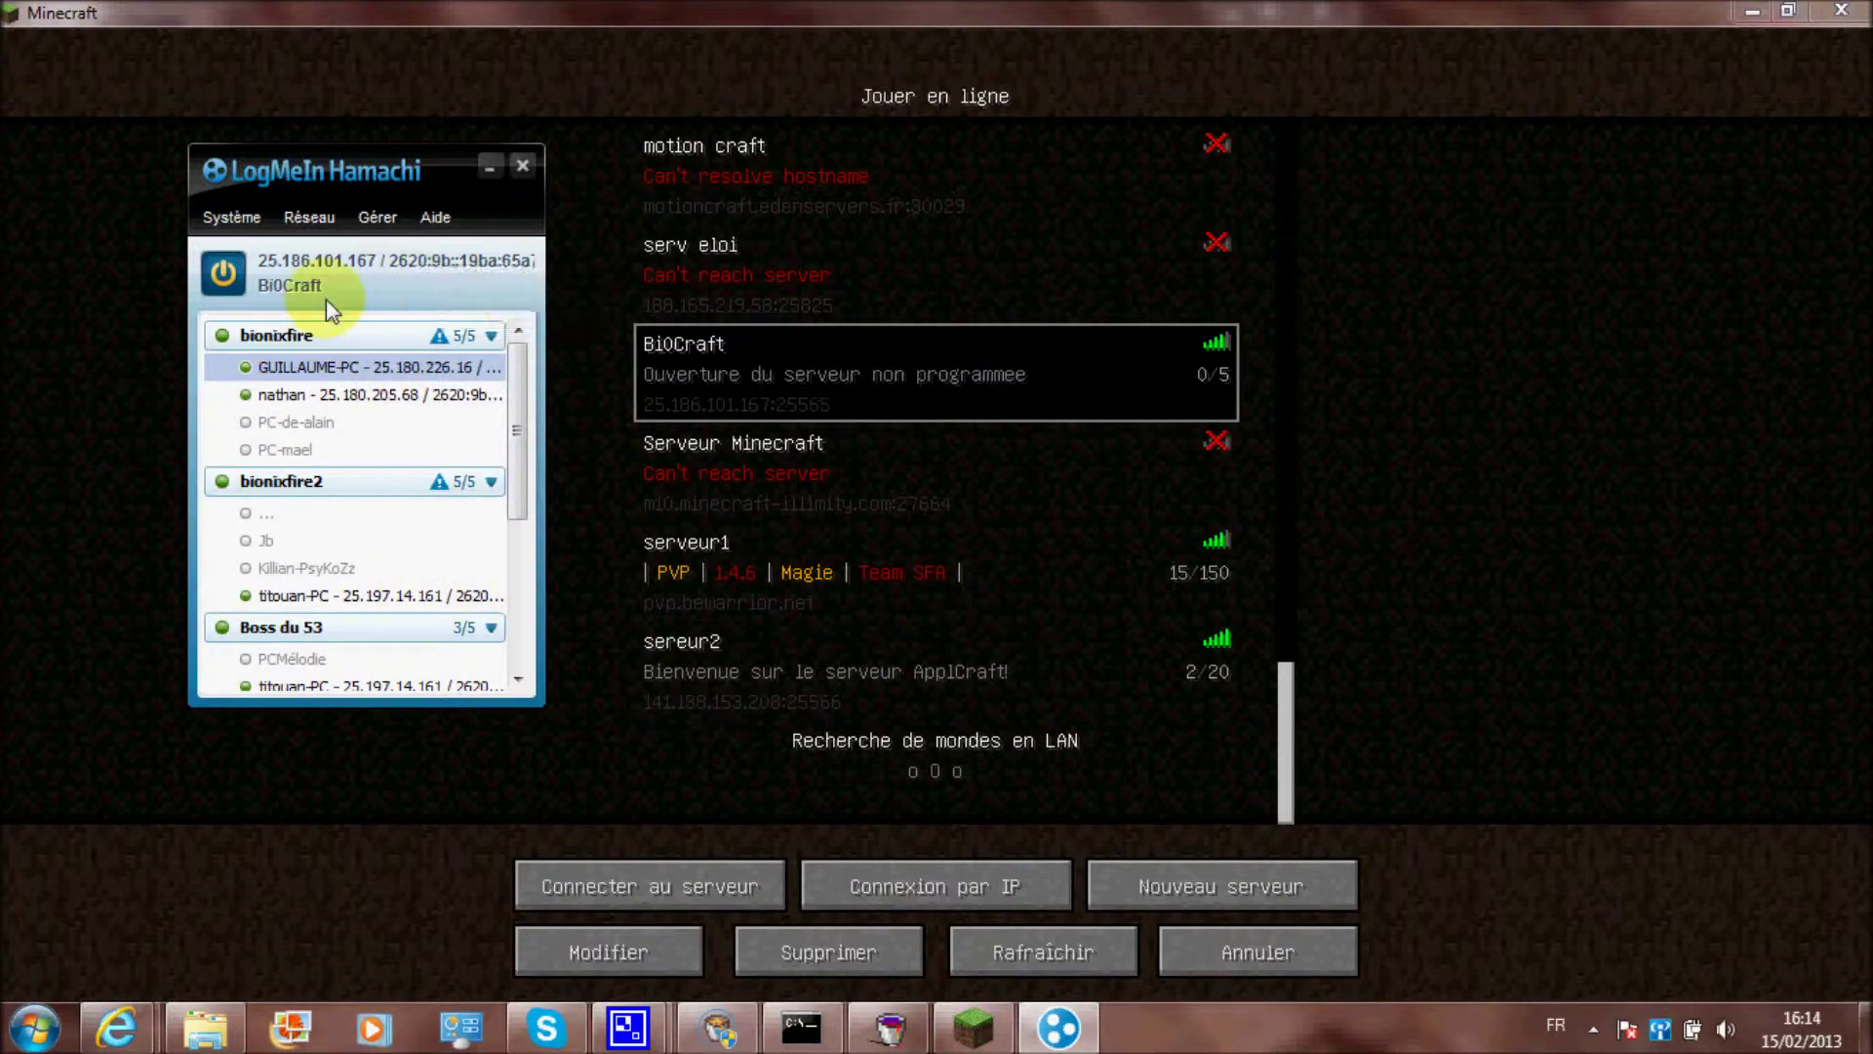
Close Hamachi's options and connect Minecraft to the BiOCraft server
click(228, 208)
click(322, 176)
mouse_move(490, 342)
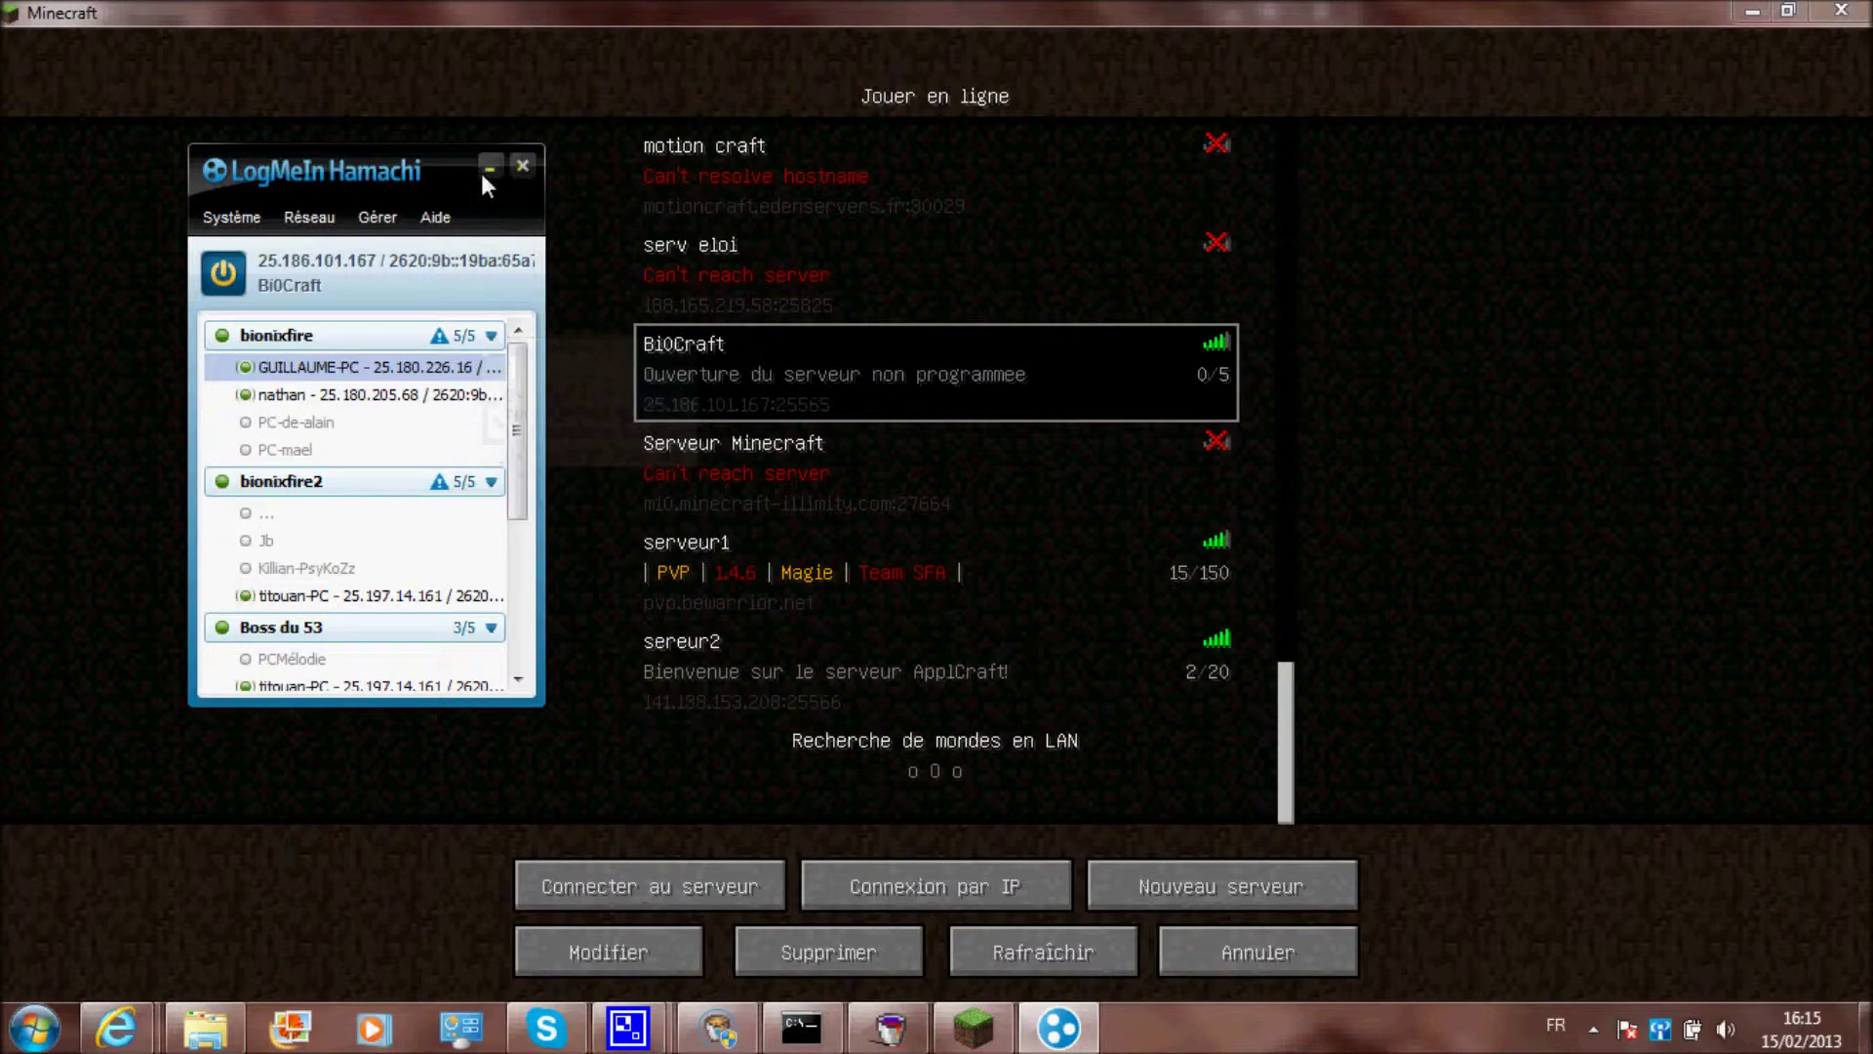
click(658, 894)
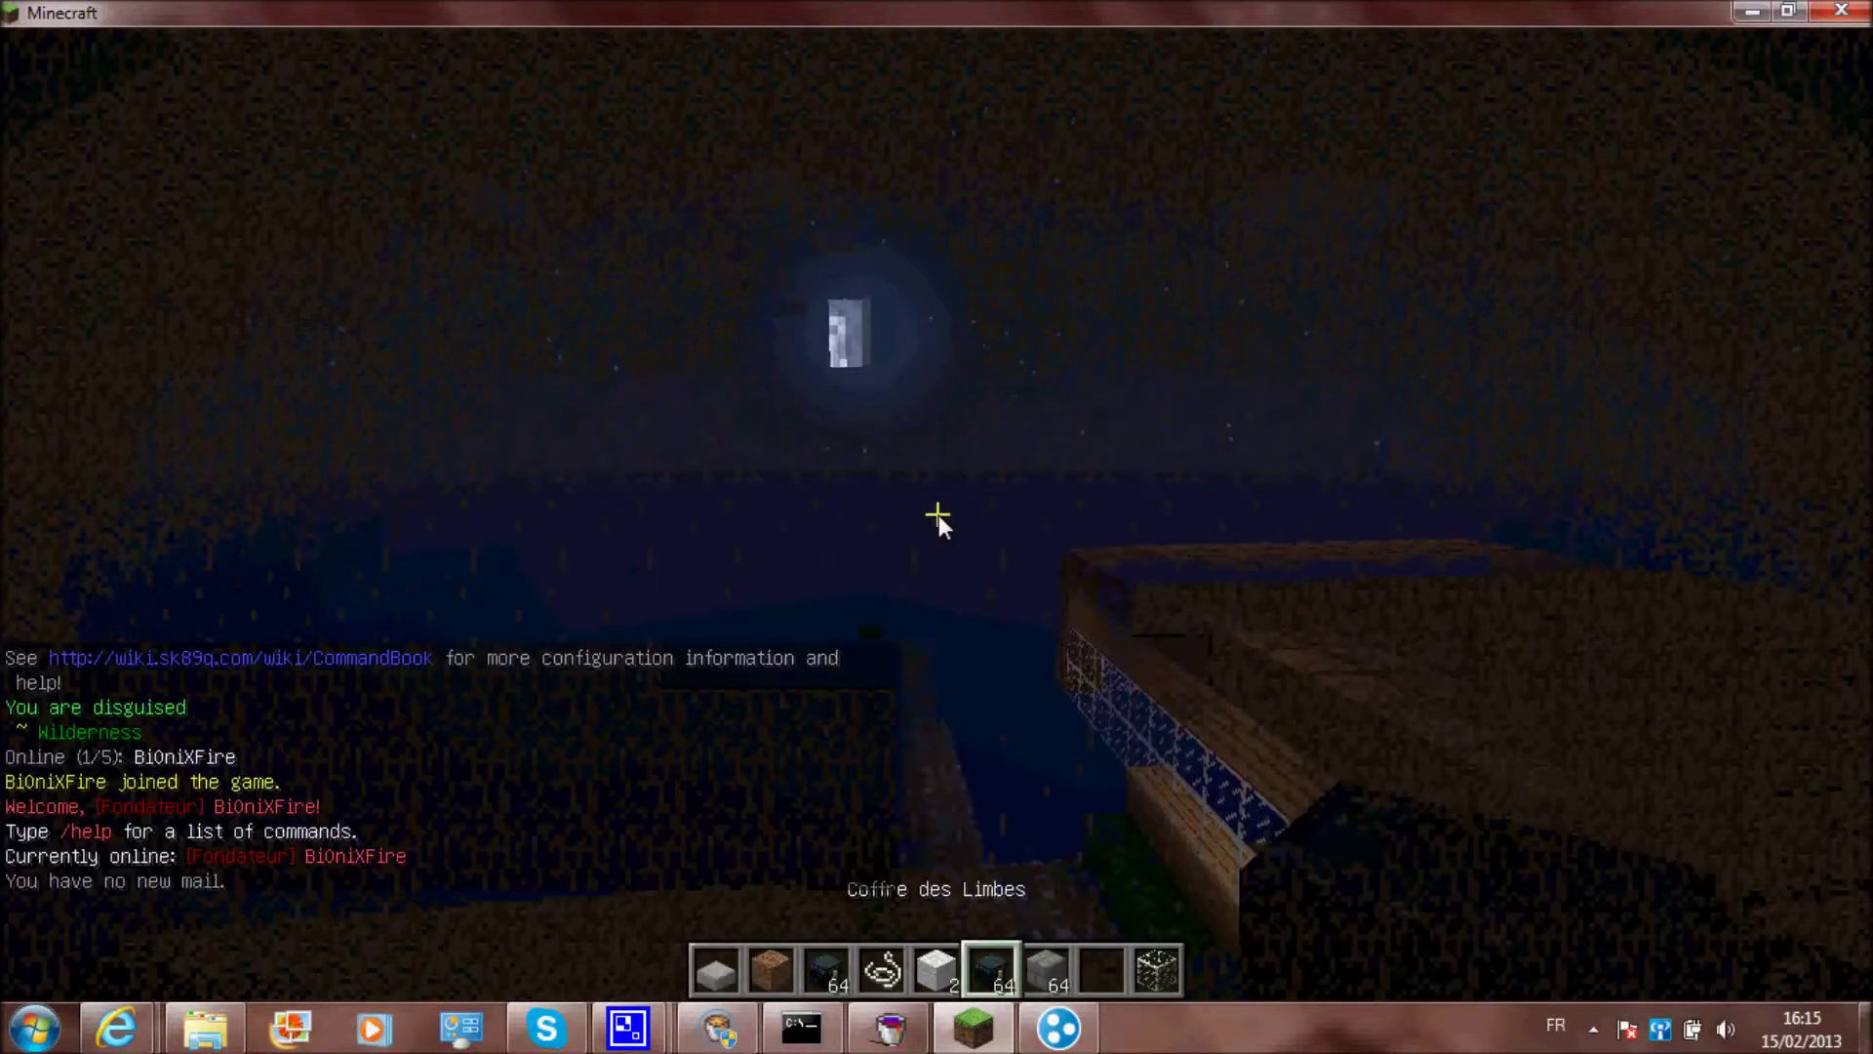
Run /sun and /day in chat for sunny daytime
key(slash)
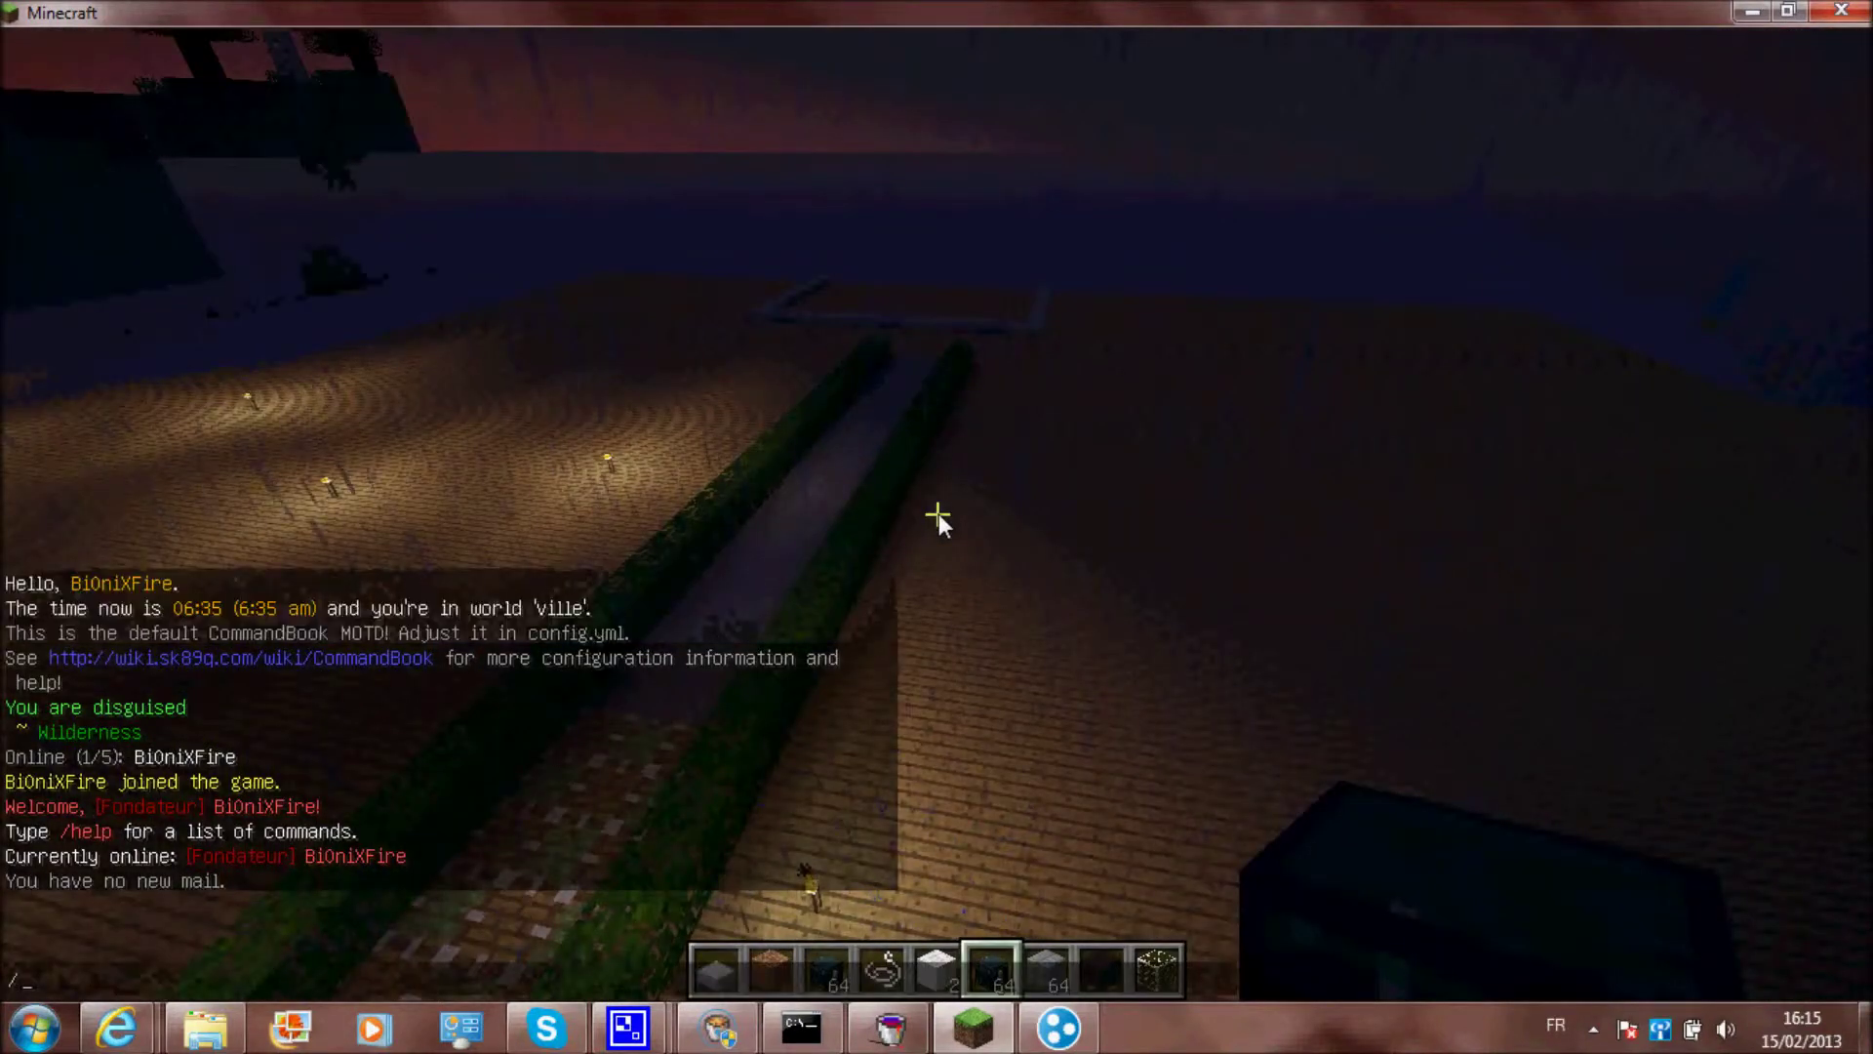
text(sun)
key(Return)
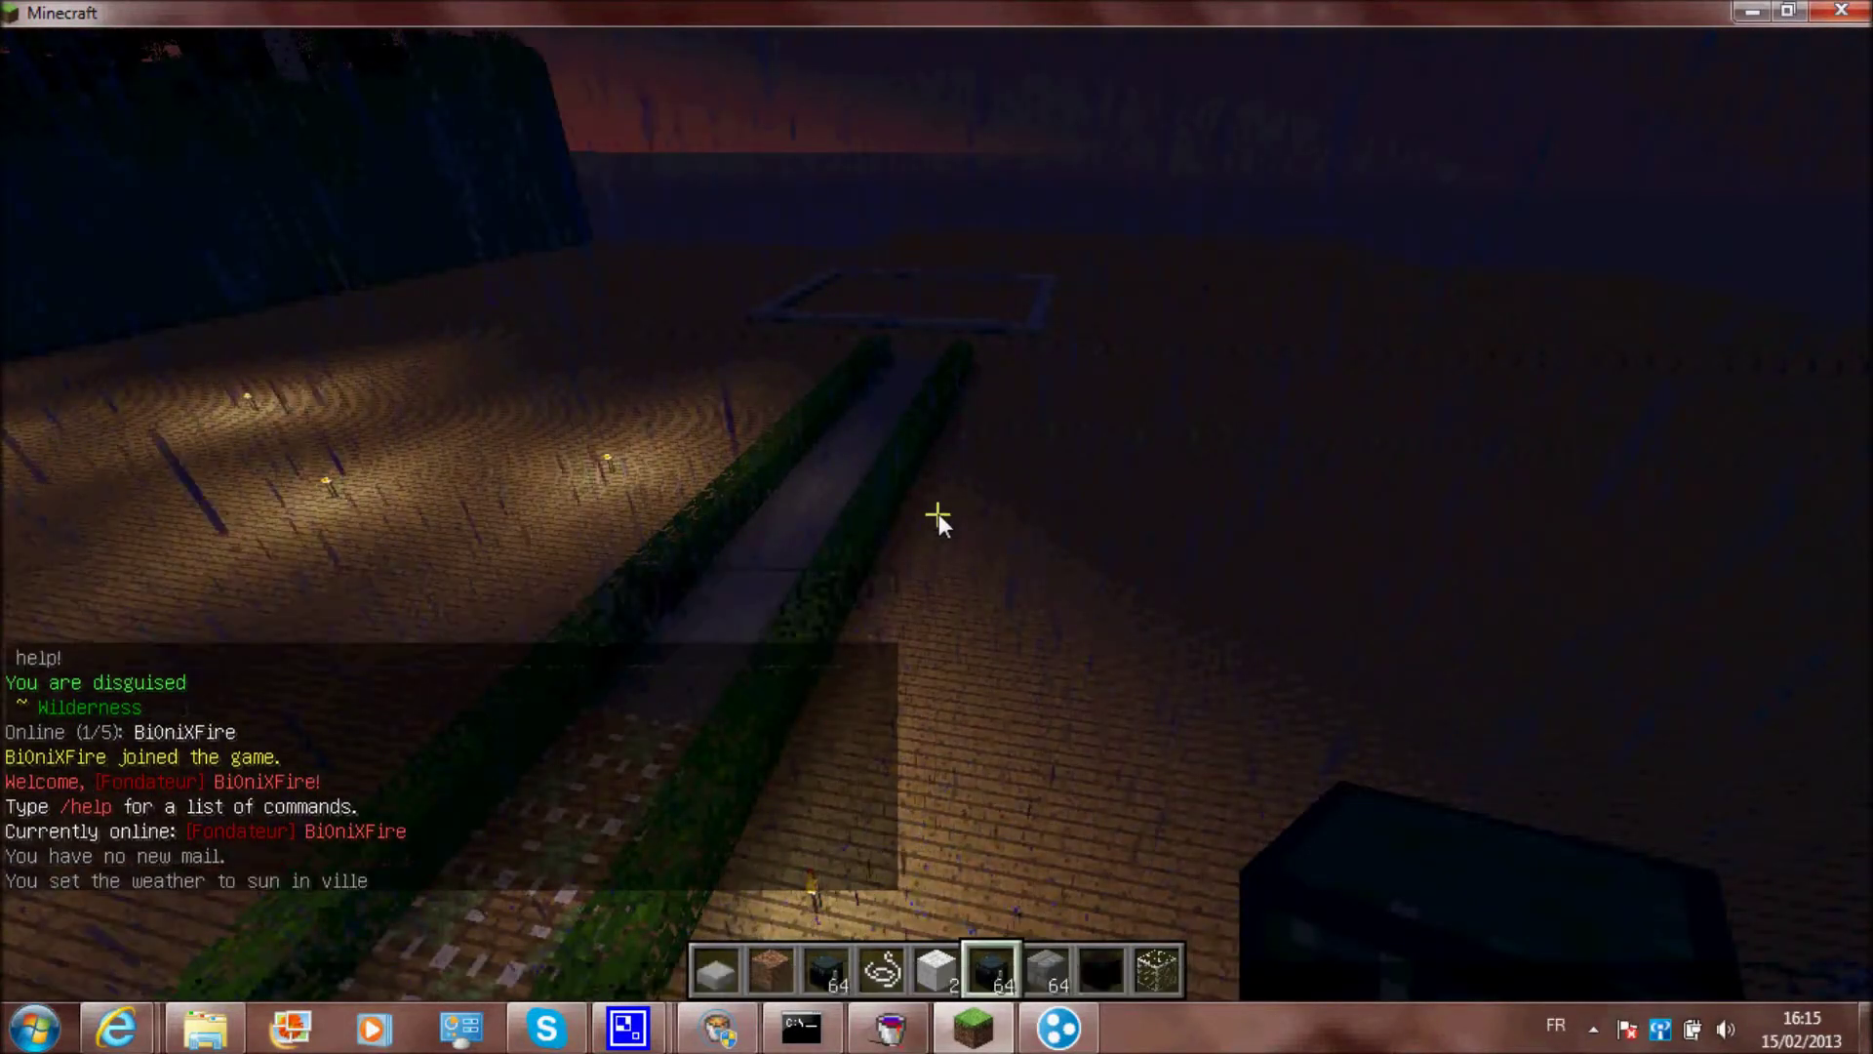
key(t)
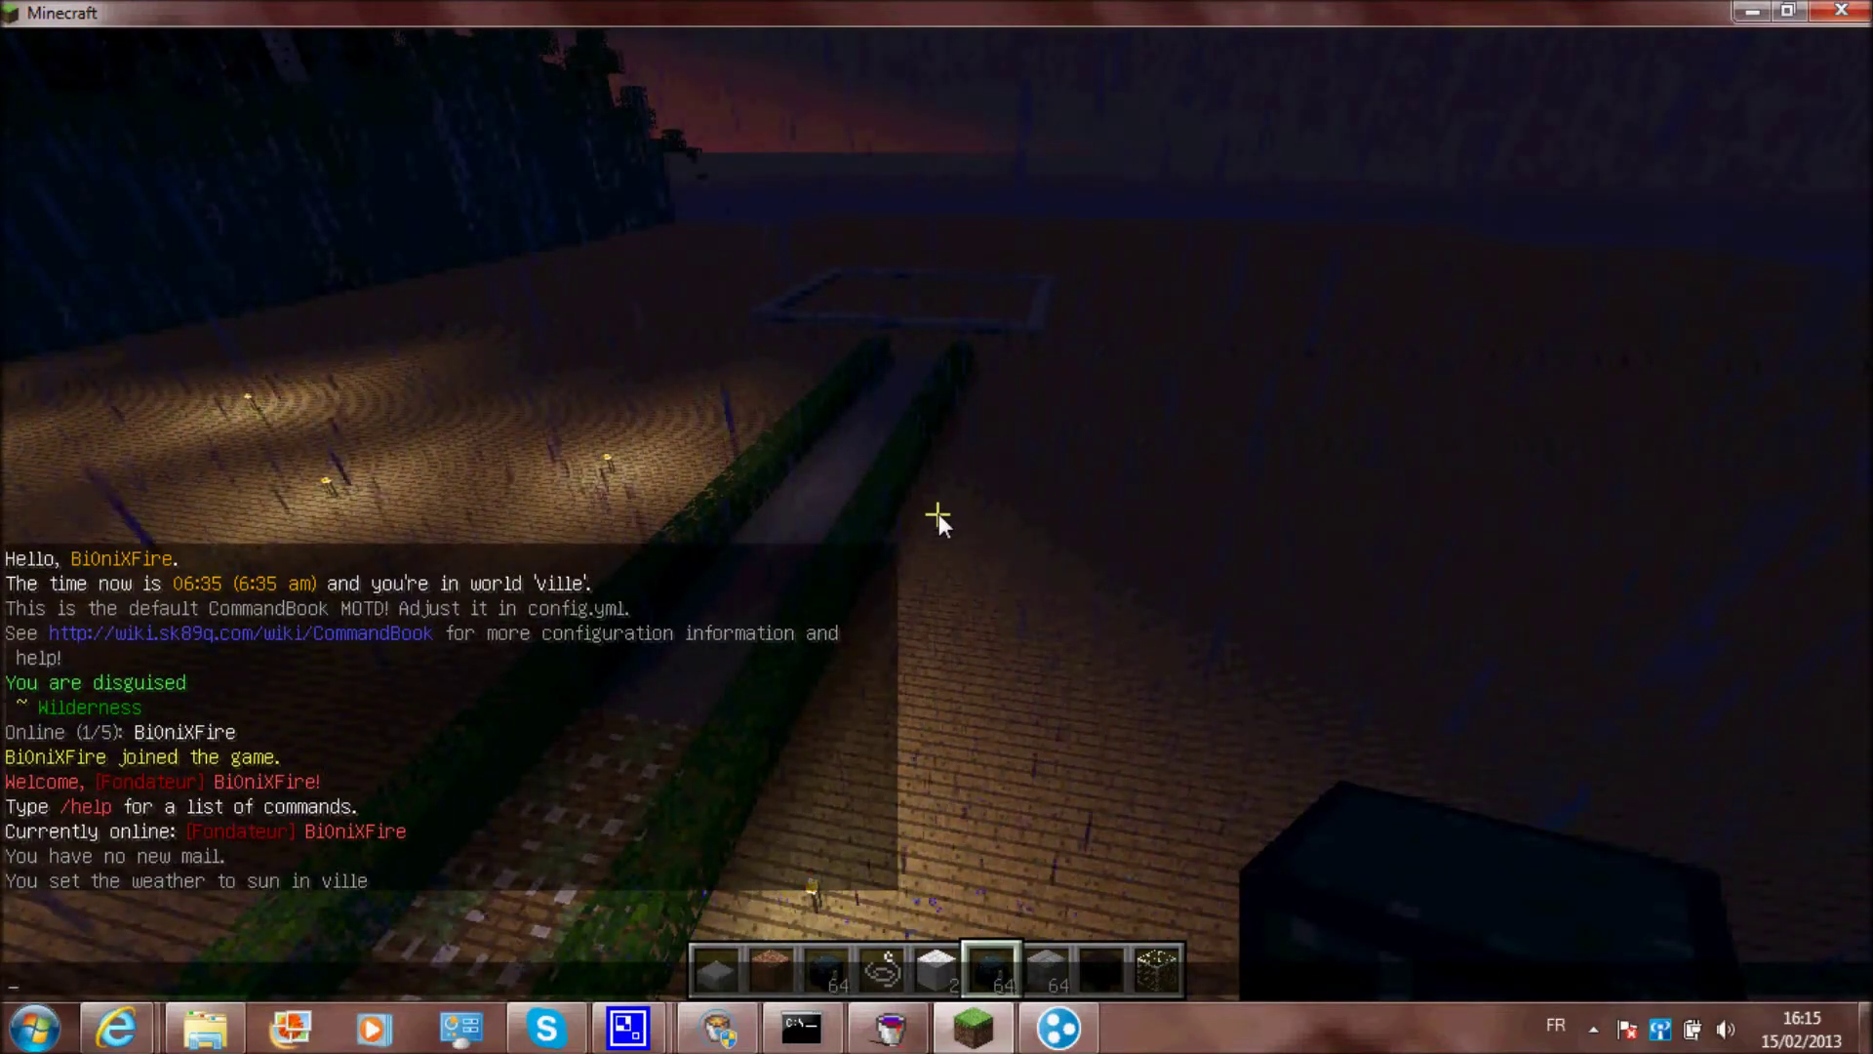
text(/day)
key(Return)
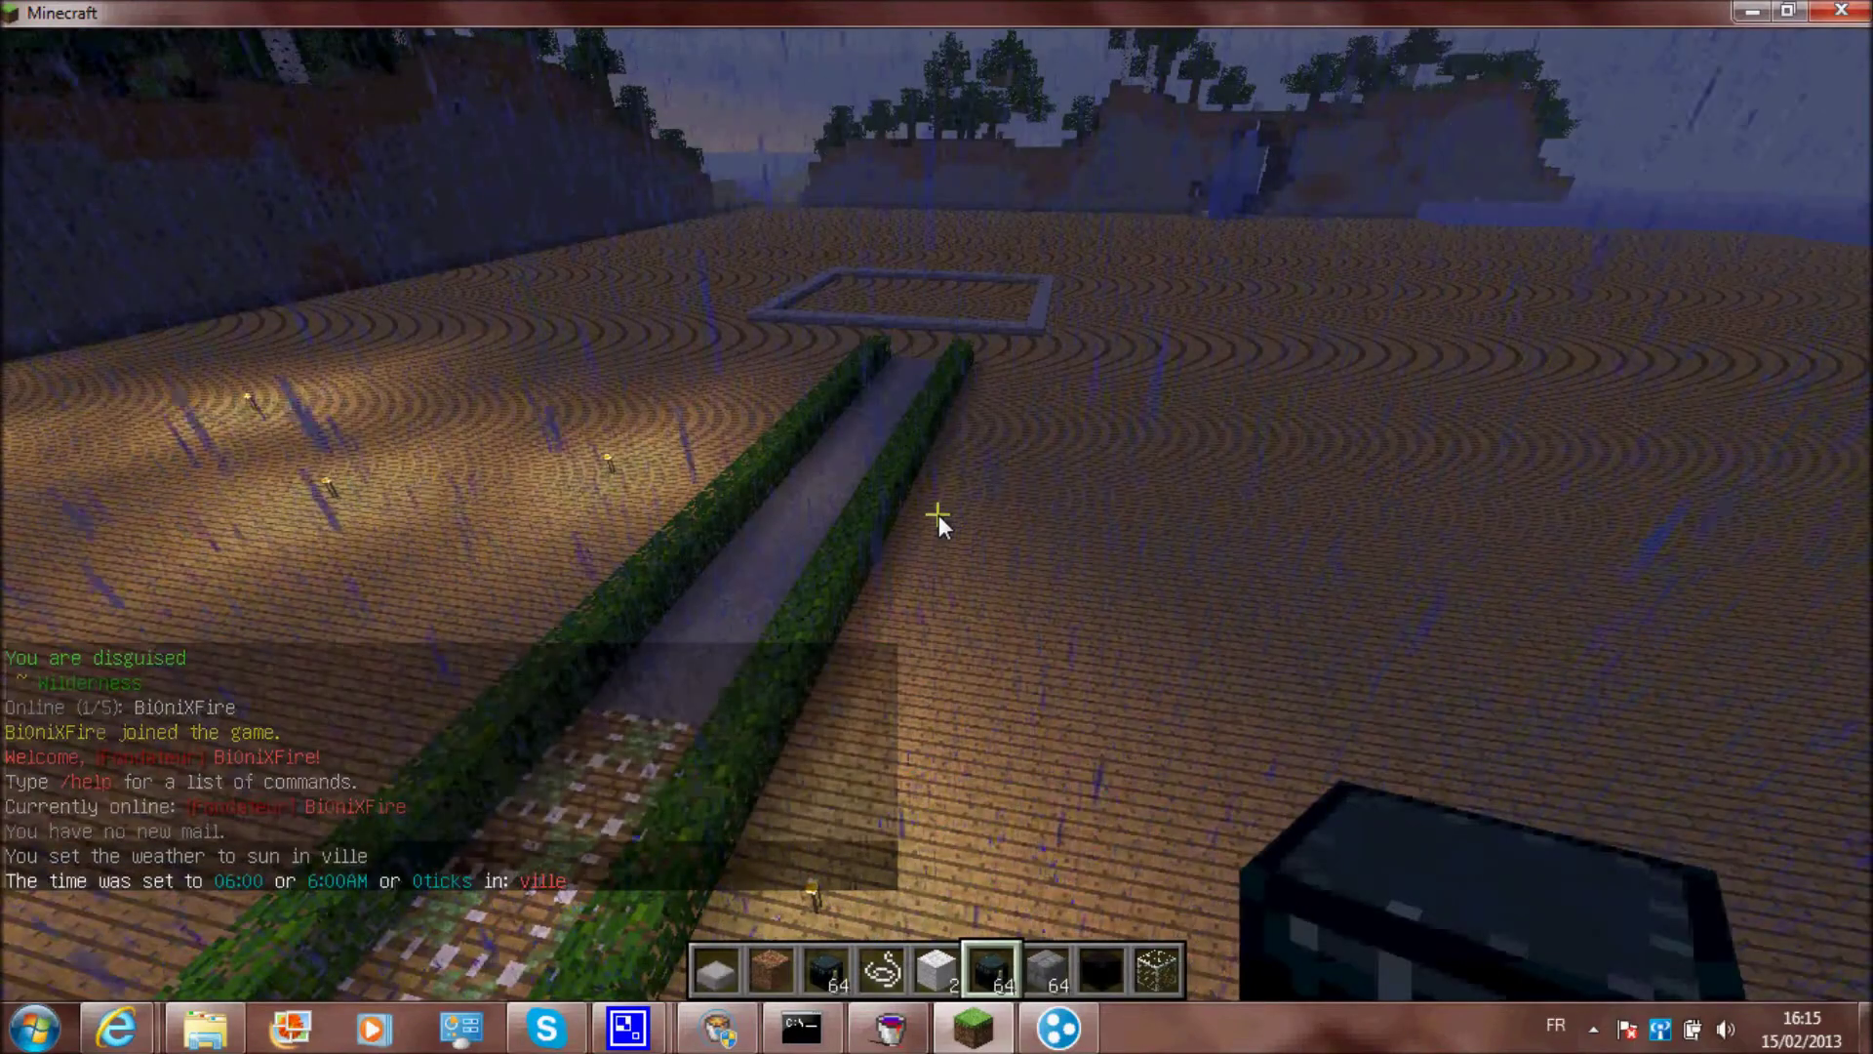
Set the world time to 05:00 with /time 05:00
text(w)
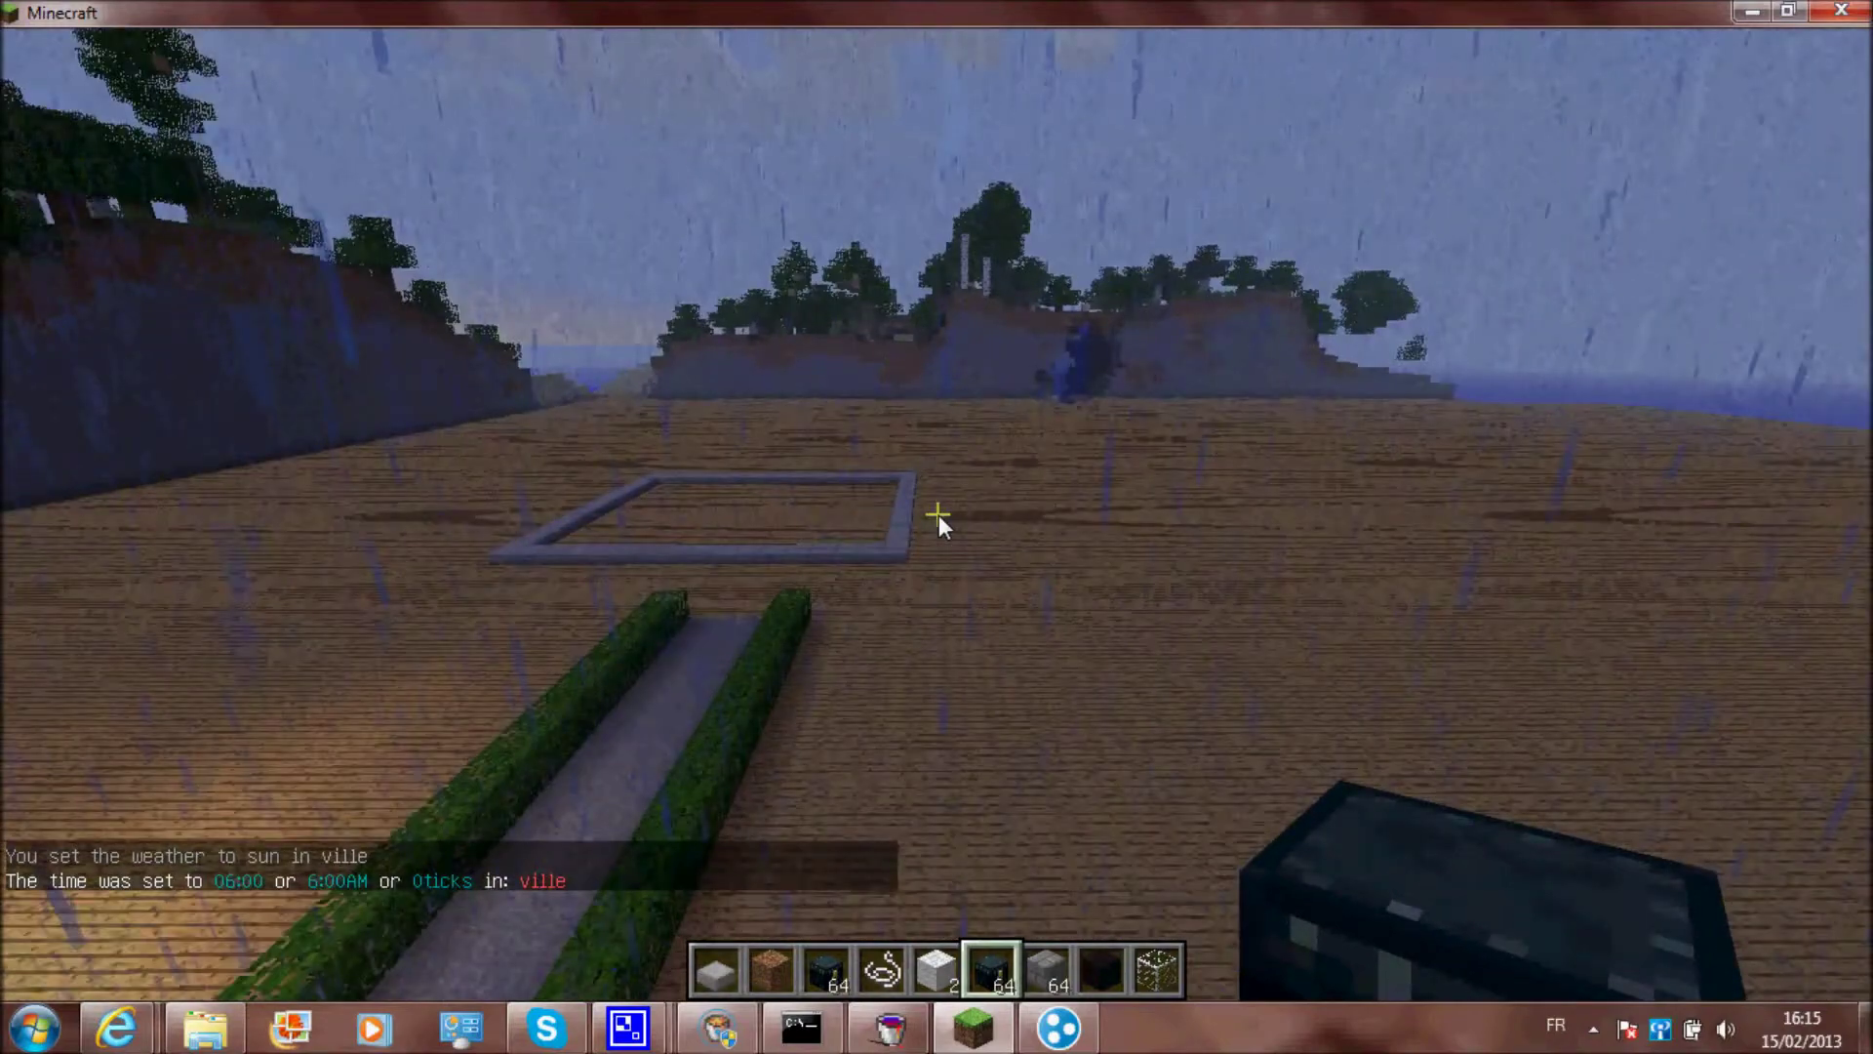
text(/day)
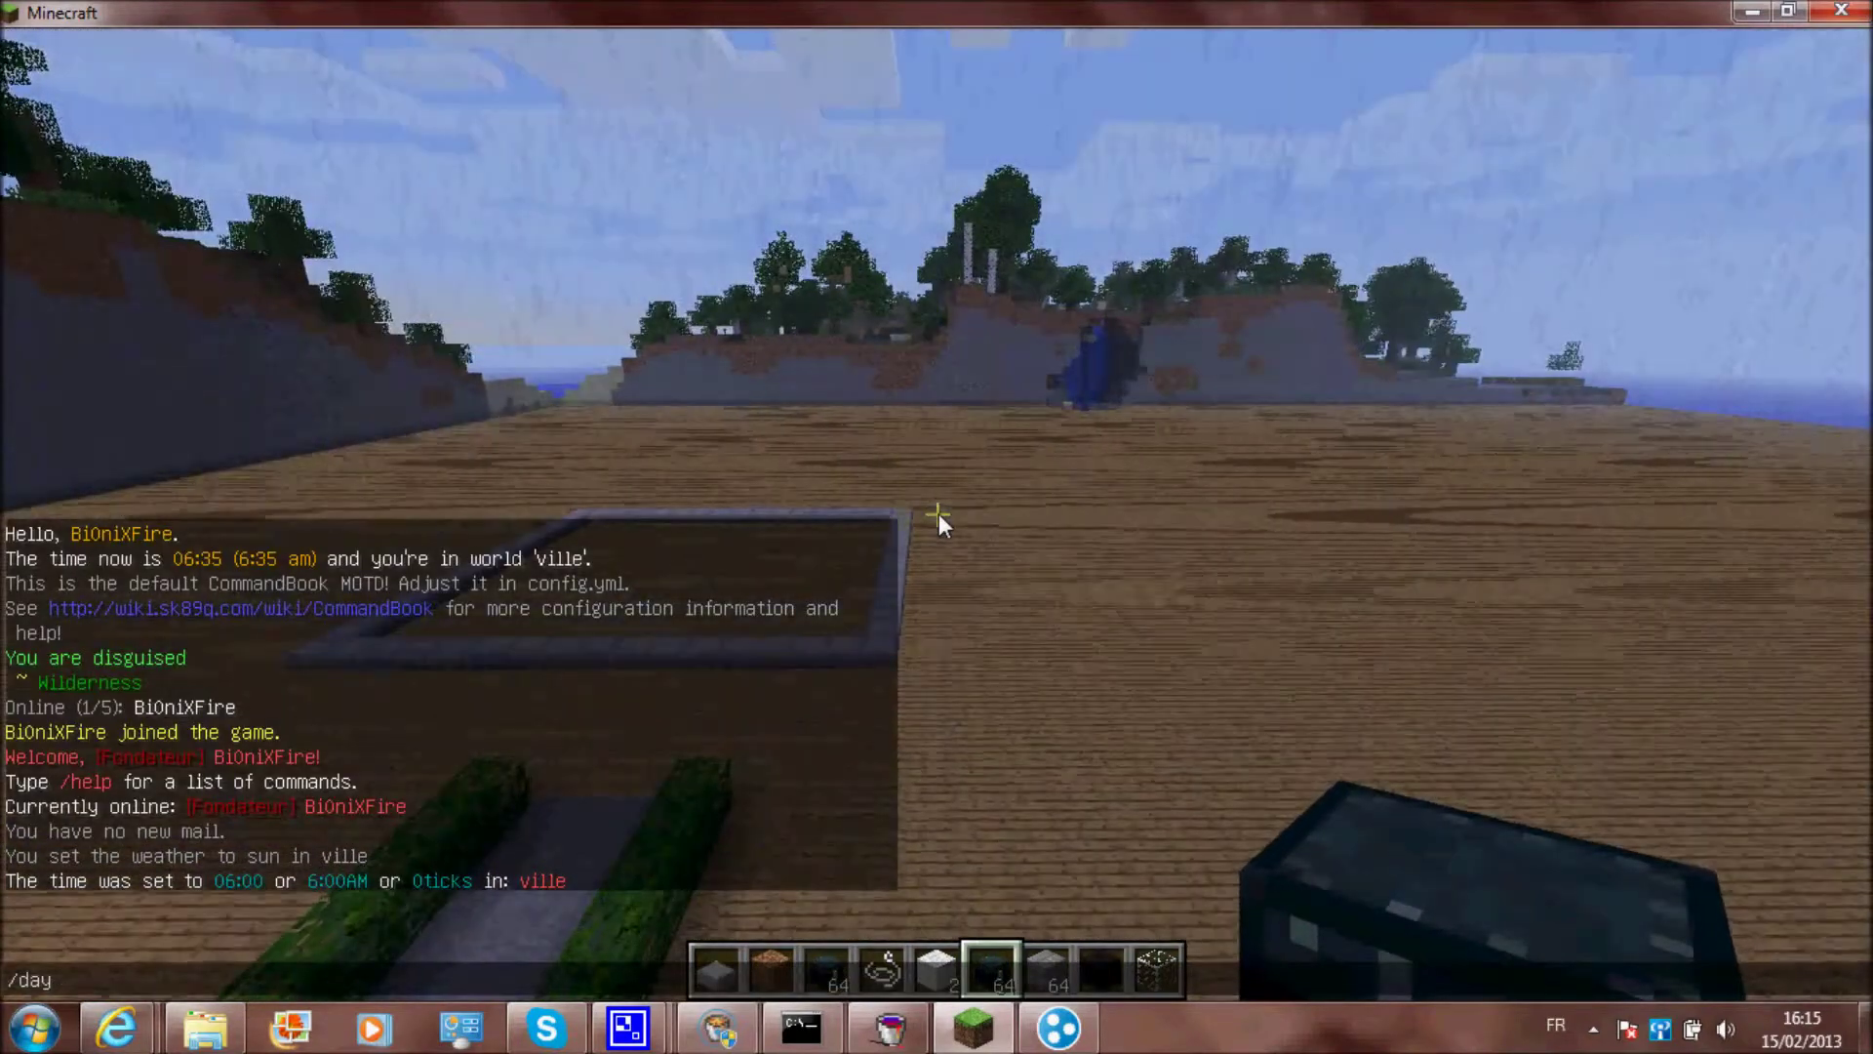
text( 05::00)
key(Return)
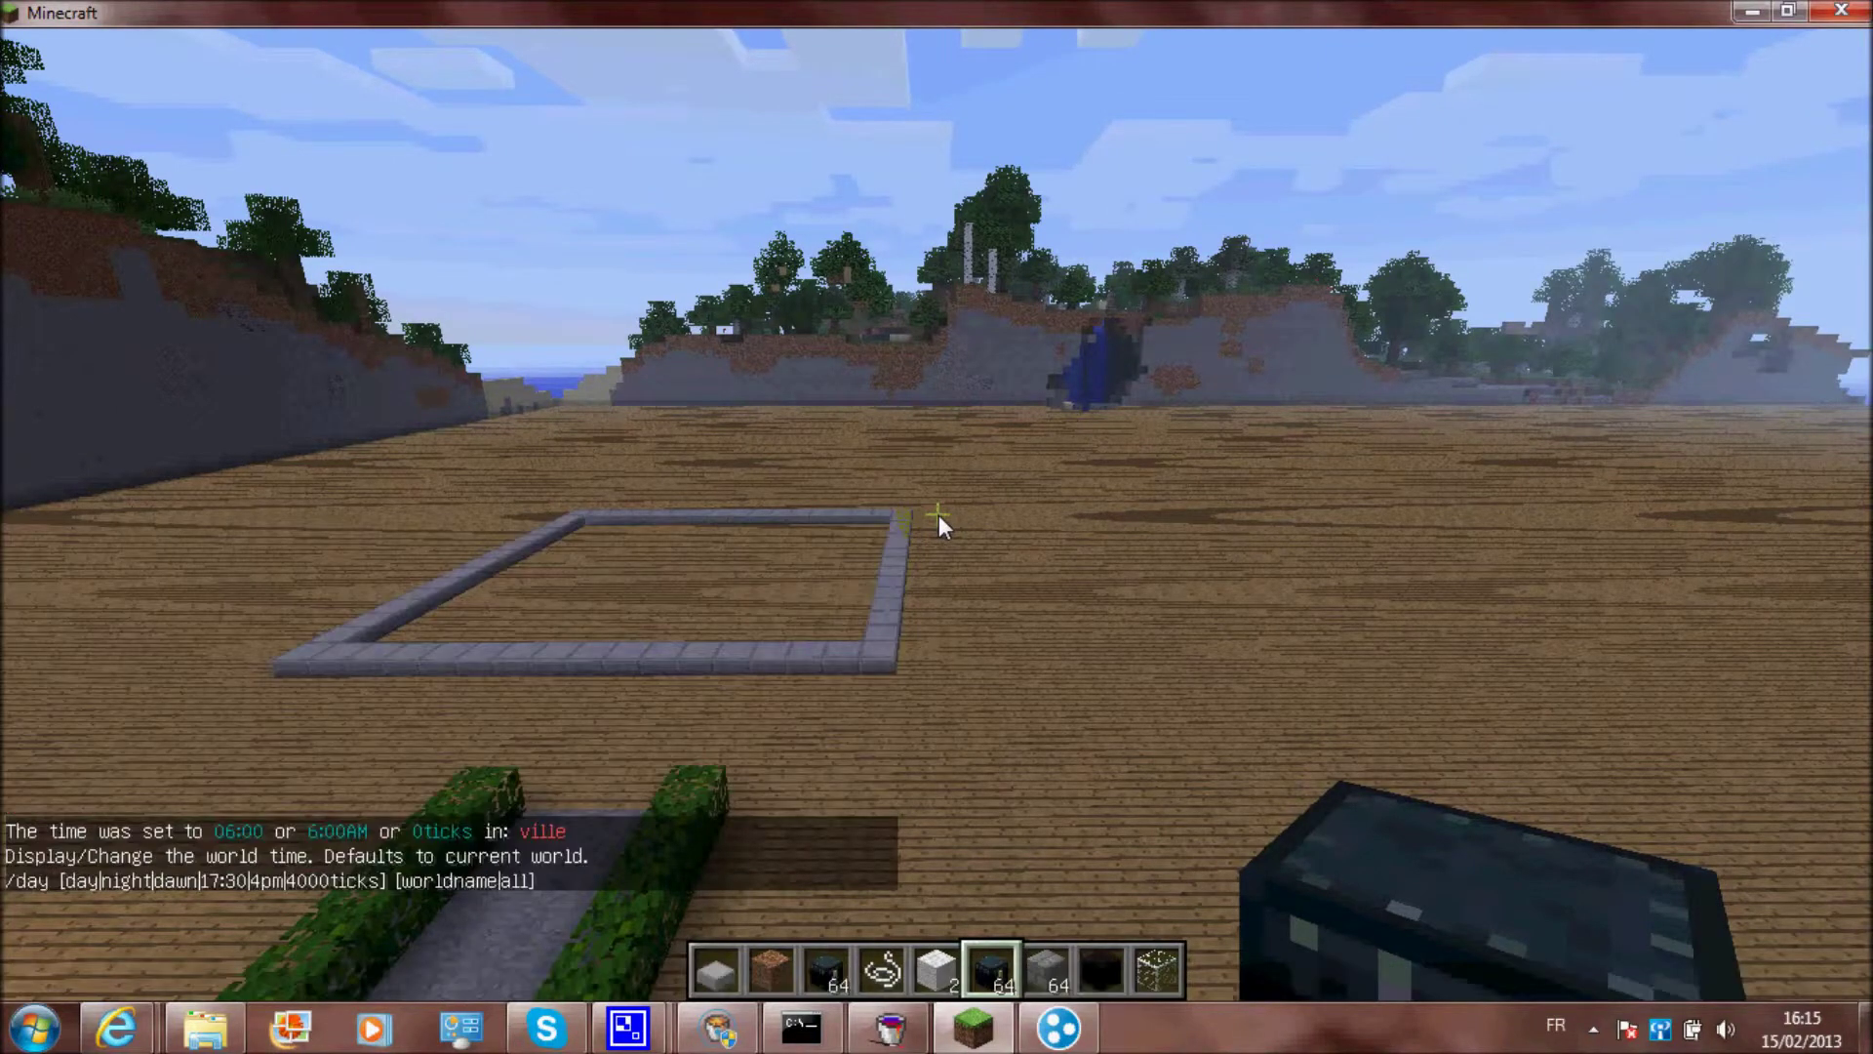
key(slash)
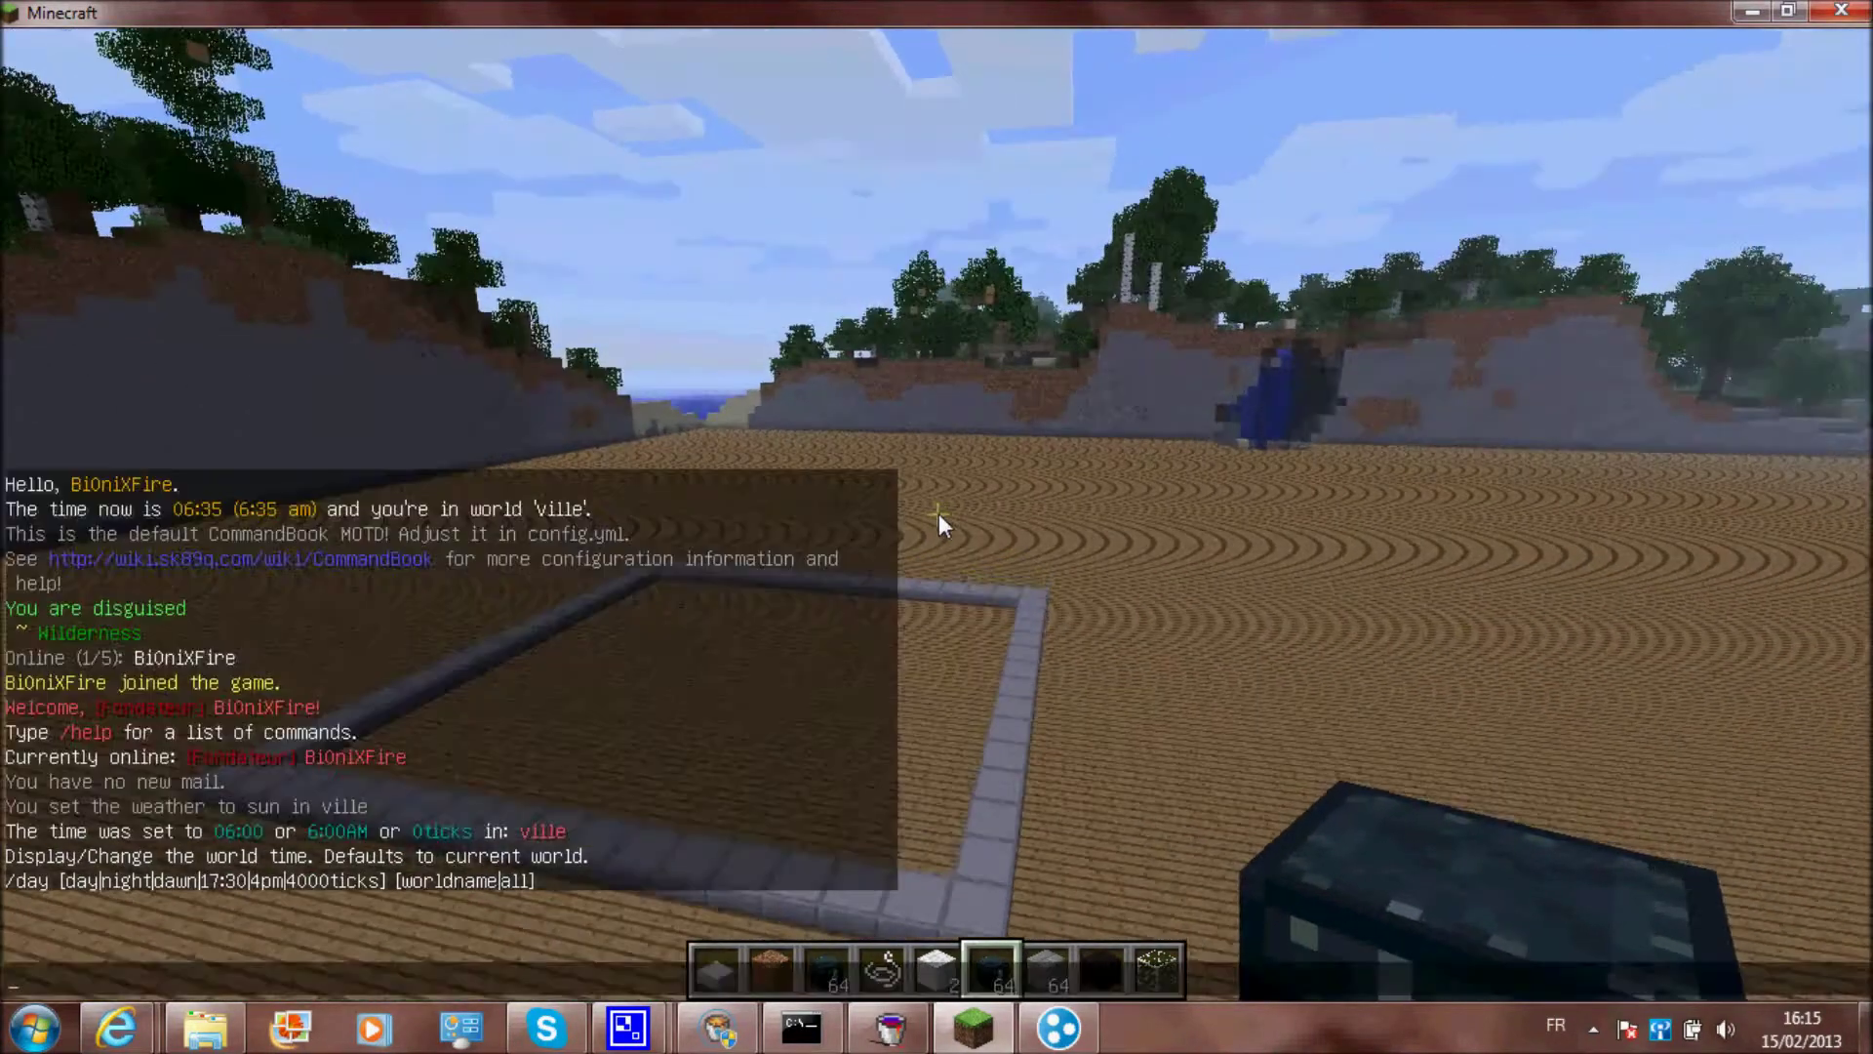
text(time)
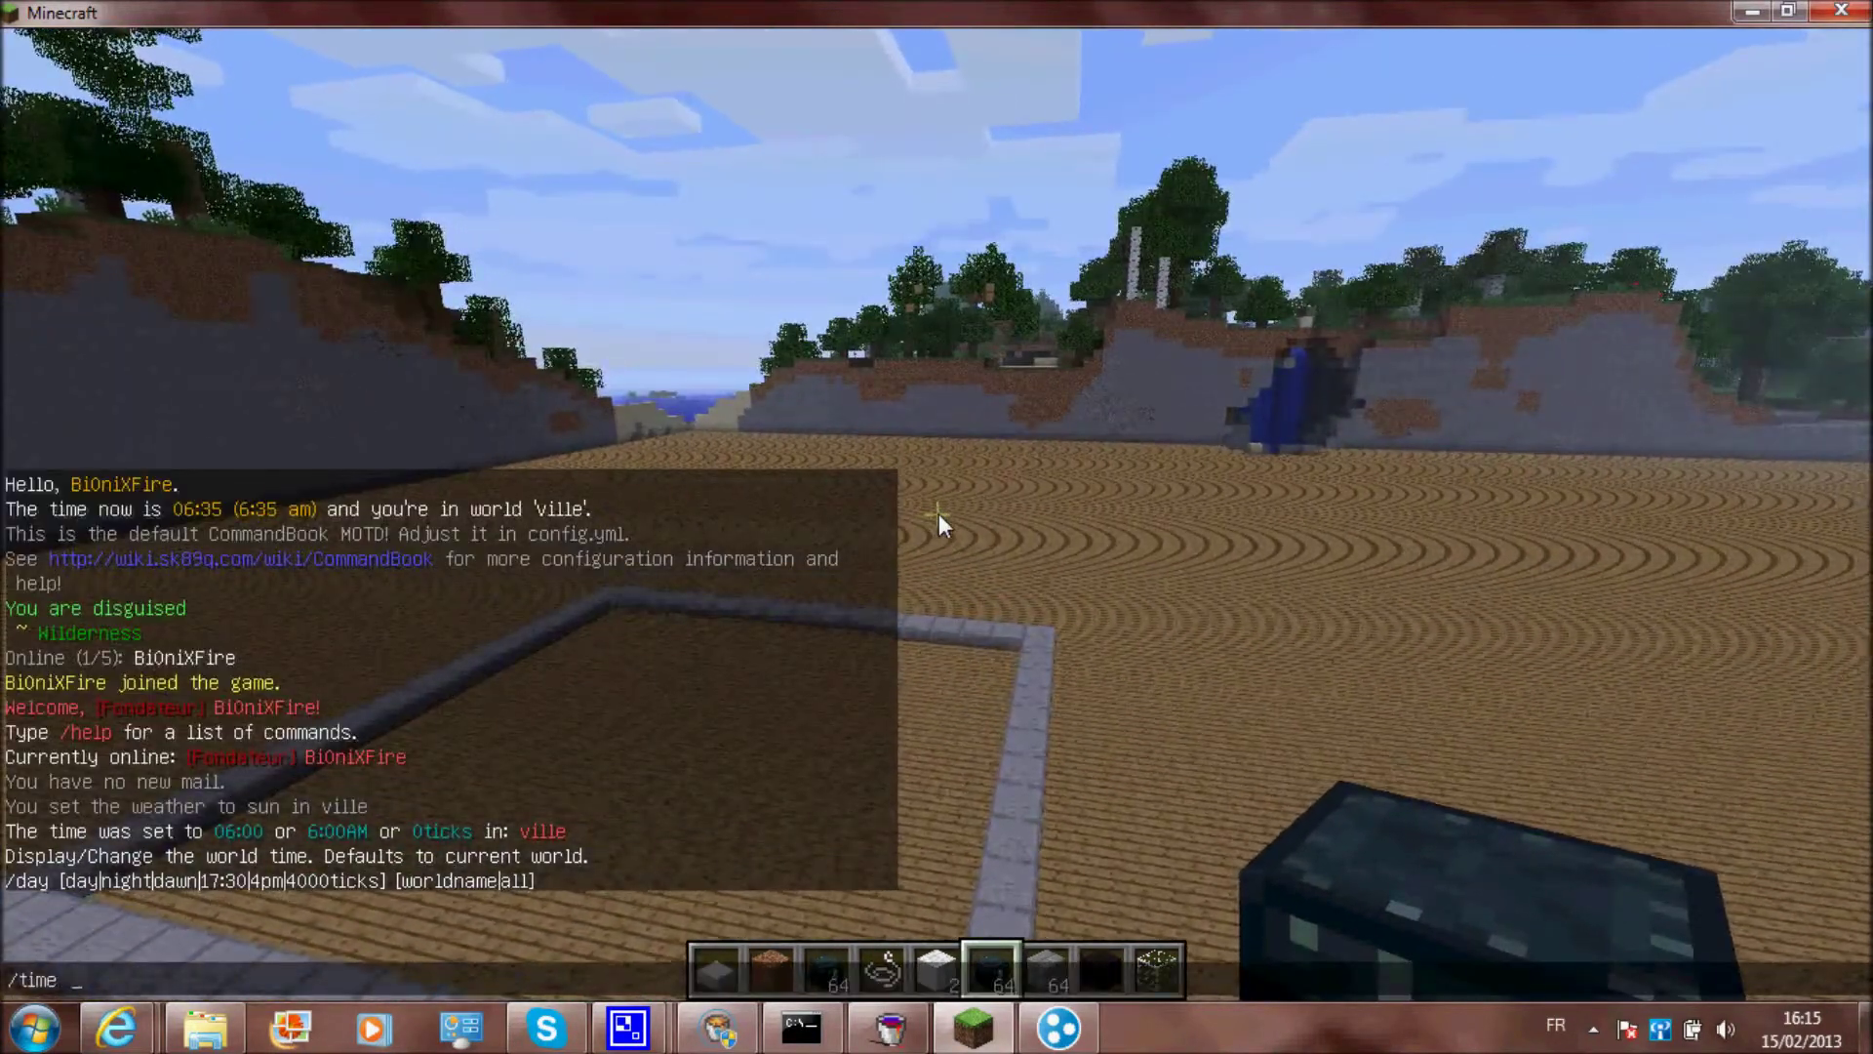
text( 05:00)
key(Return)
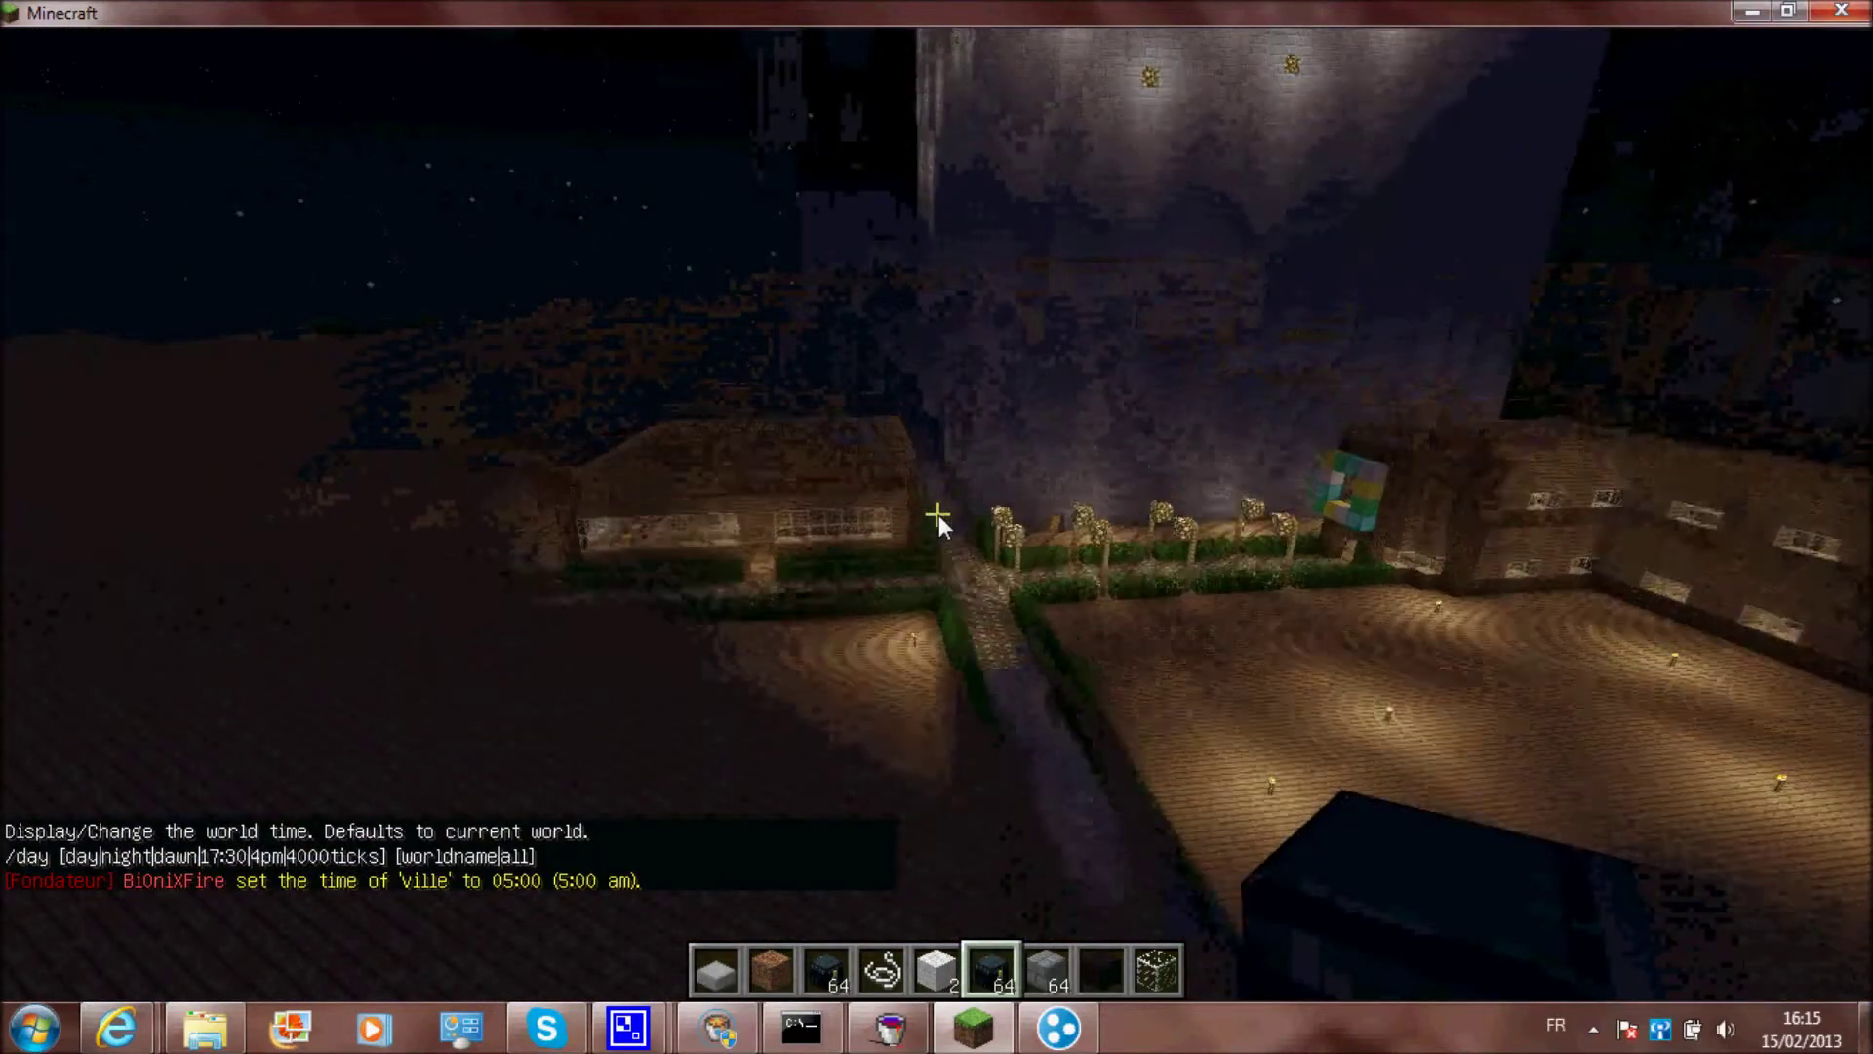
Run /day ville, walk forward, and pause with the game menu
key(slash)
key(Up)
key(Up)
text(ville)
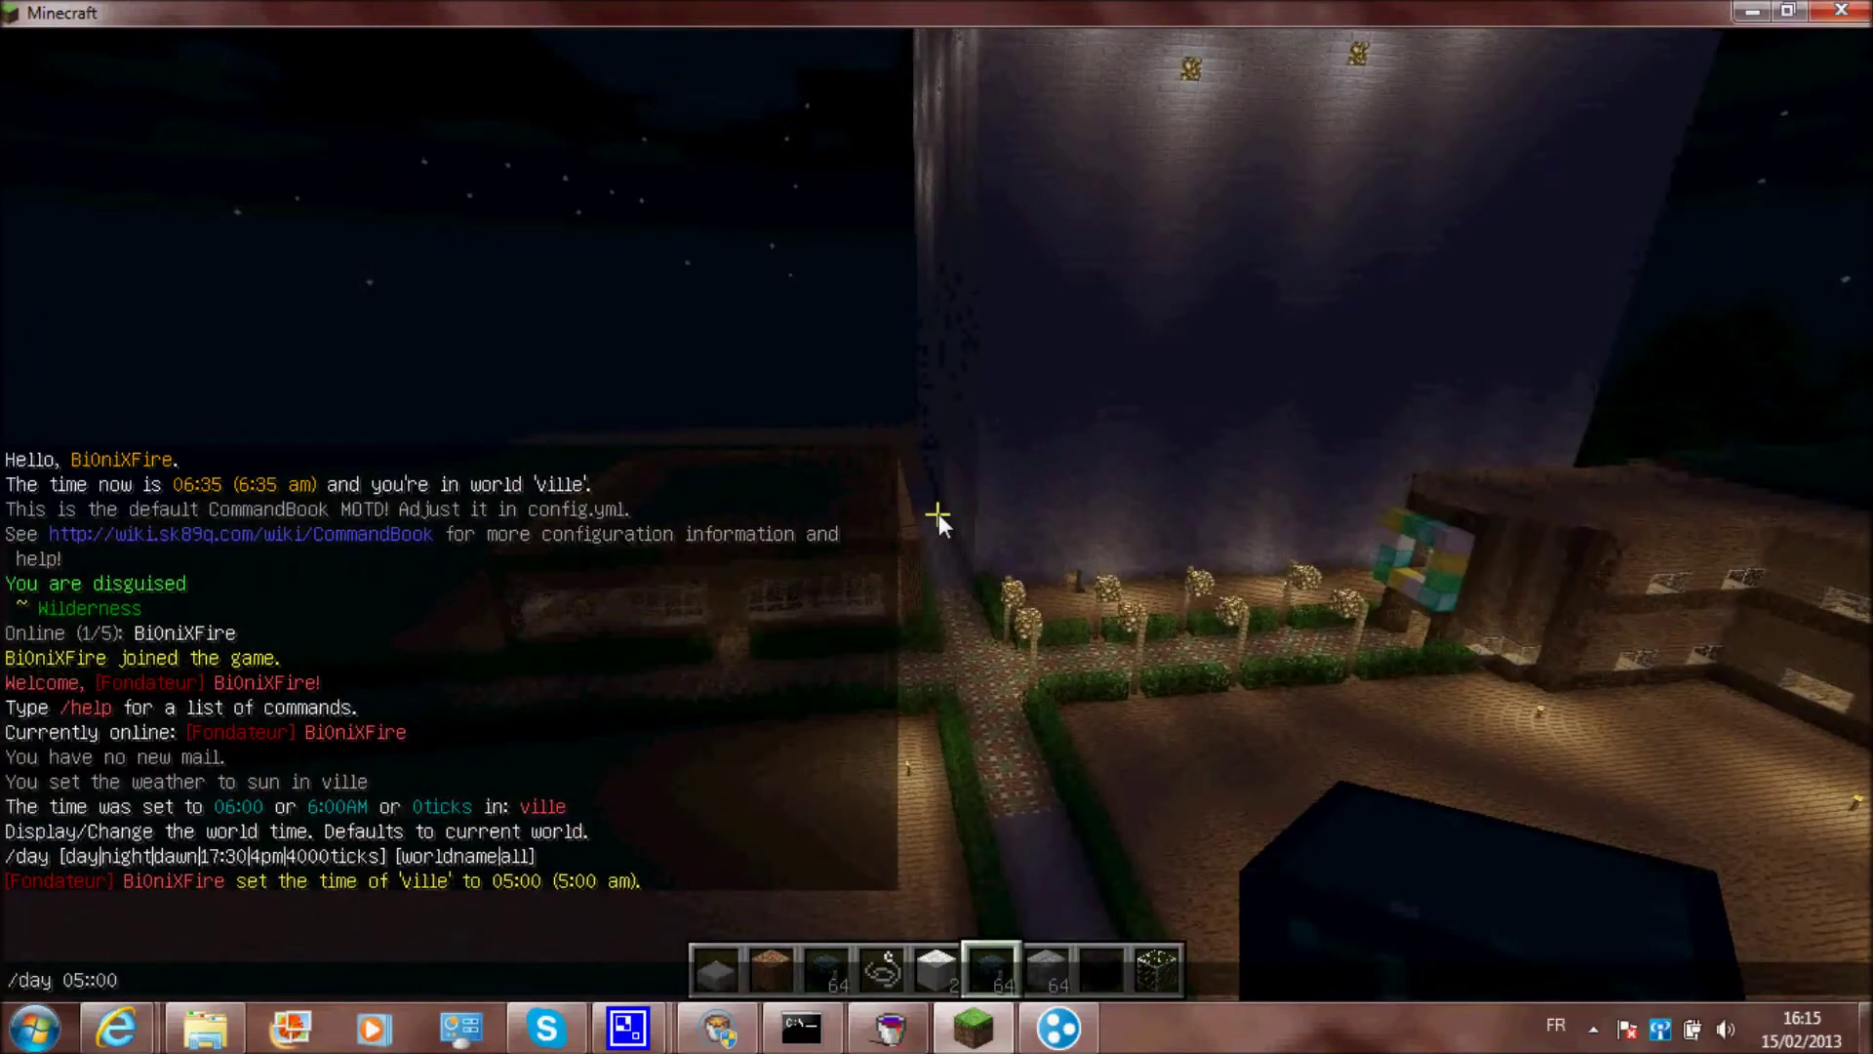
key(Return)
mouse_move(939, 513)
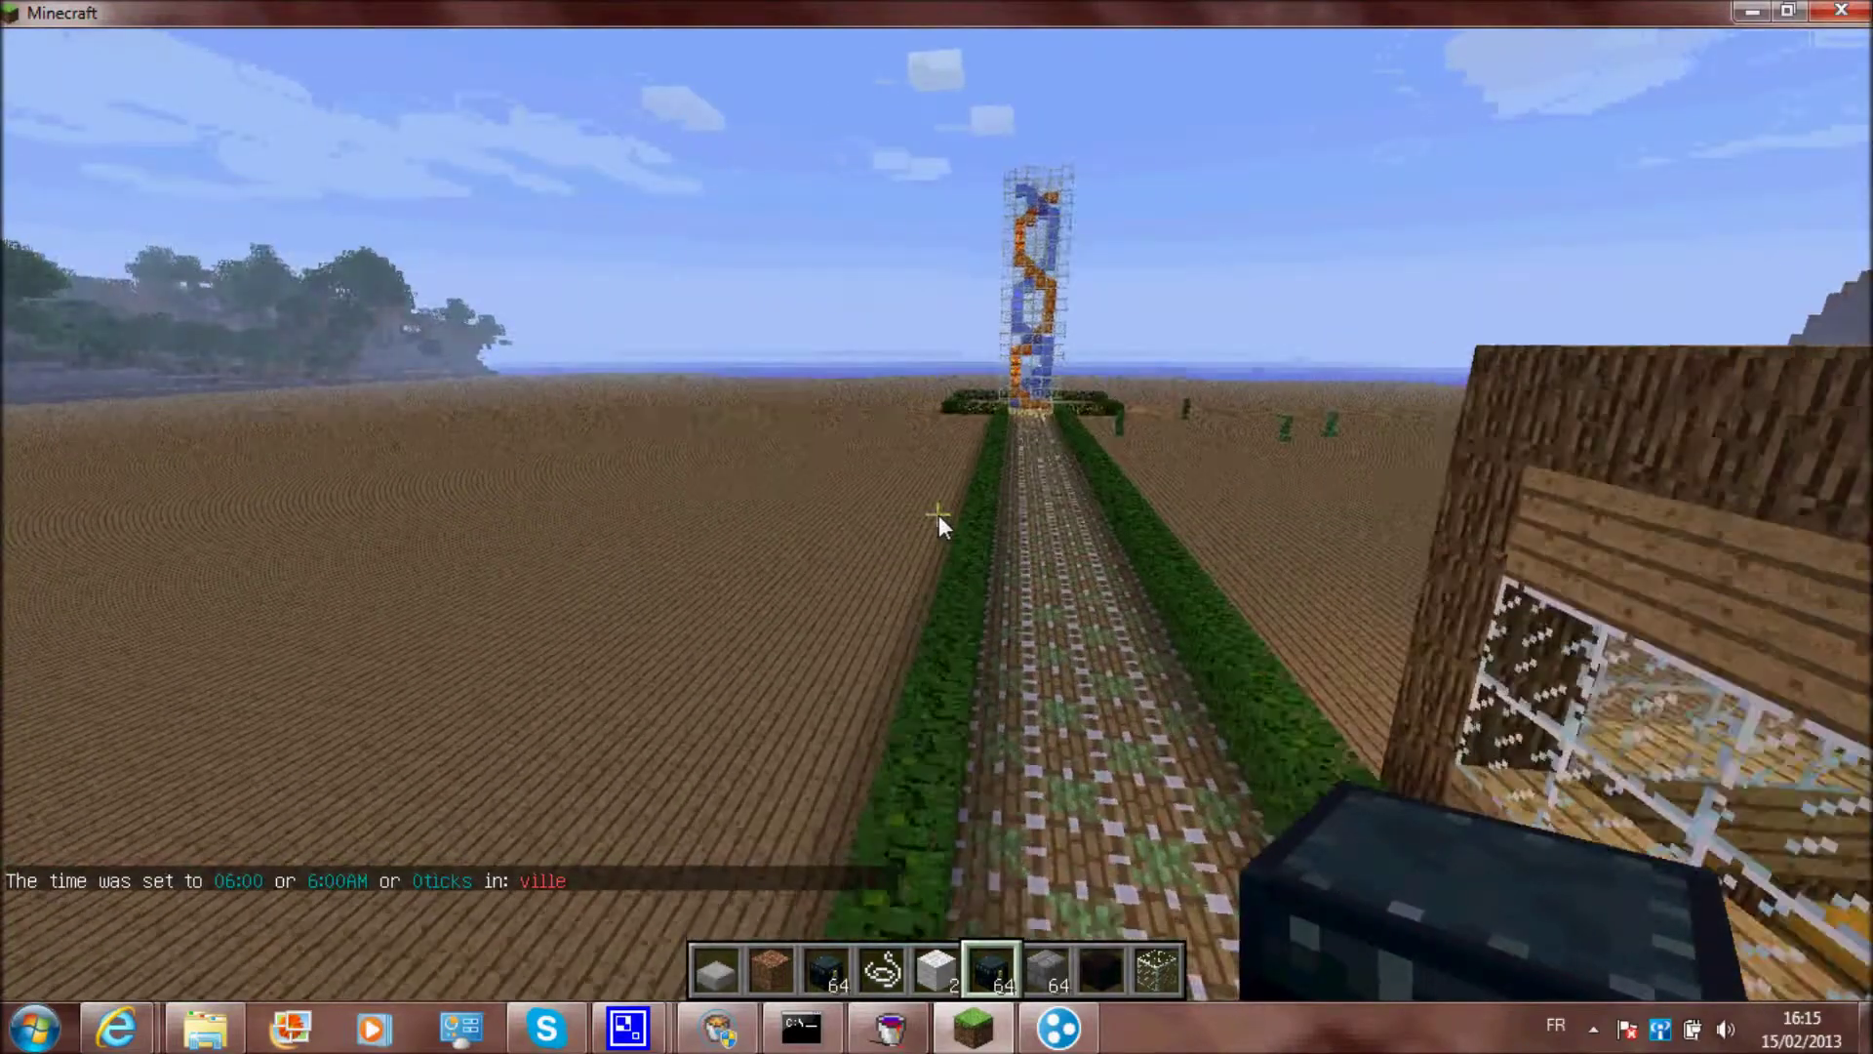
key(w)
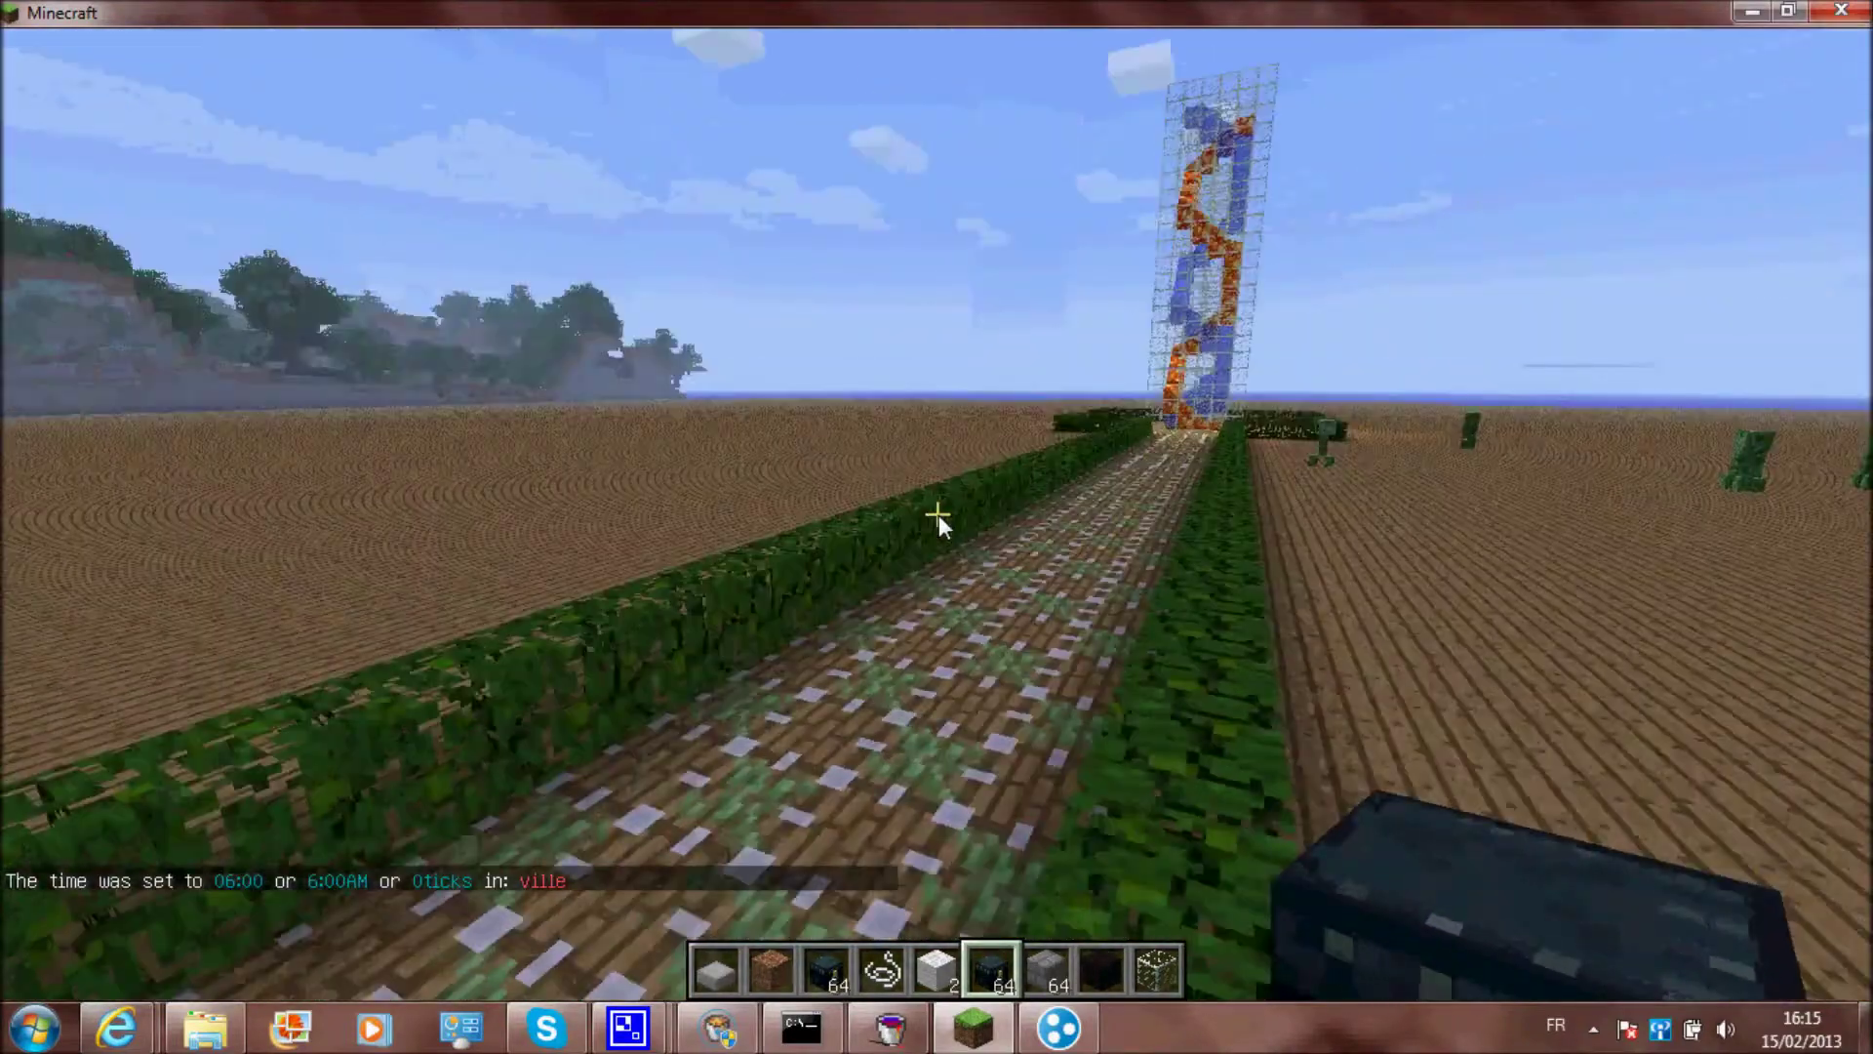
key(Escape)
Return to Minecraft and start a /day chat command, then cancel it unsent
mouse_move(628, 1027)
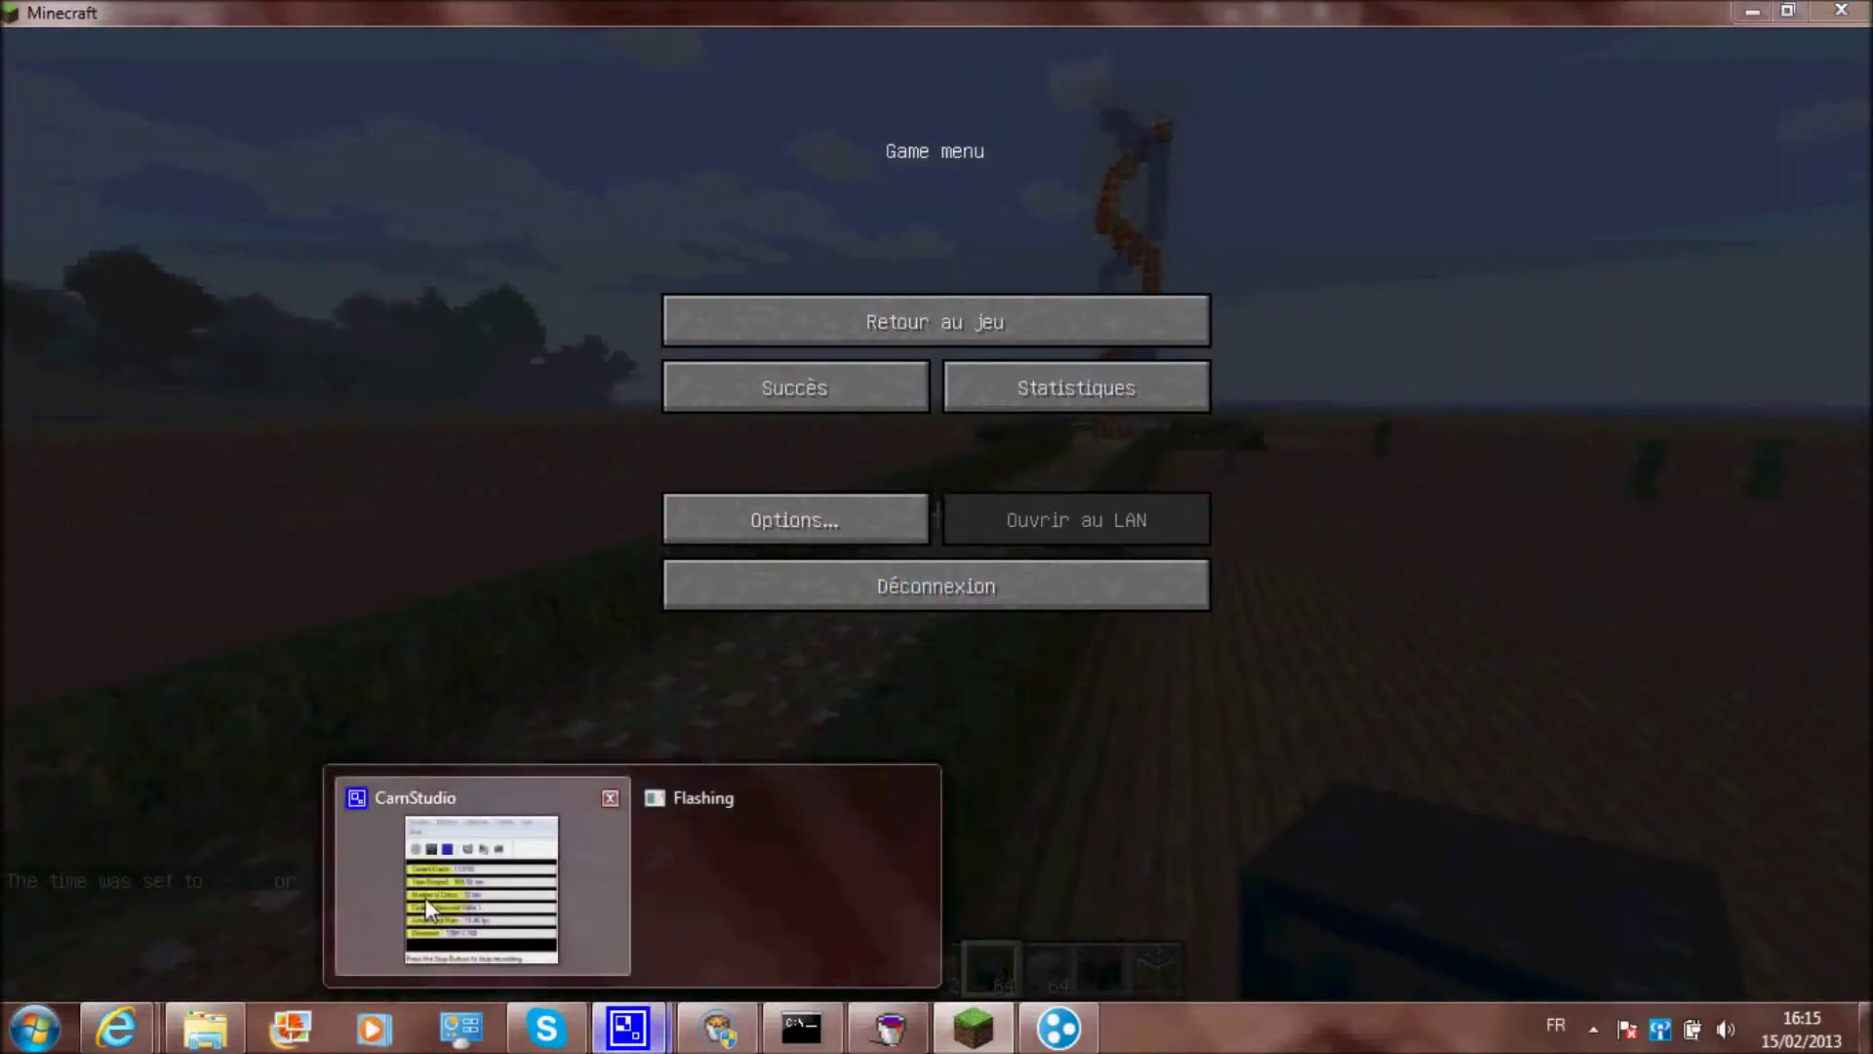
click(560, 981)
click(1086, 751)
key(Escape)
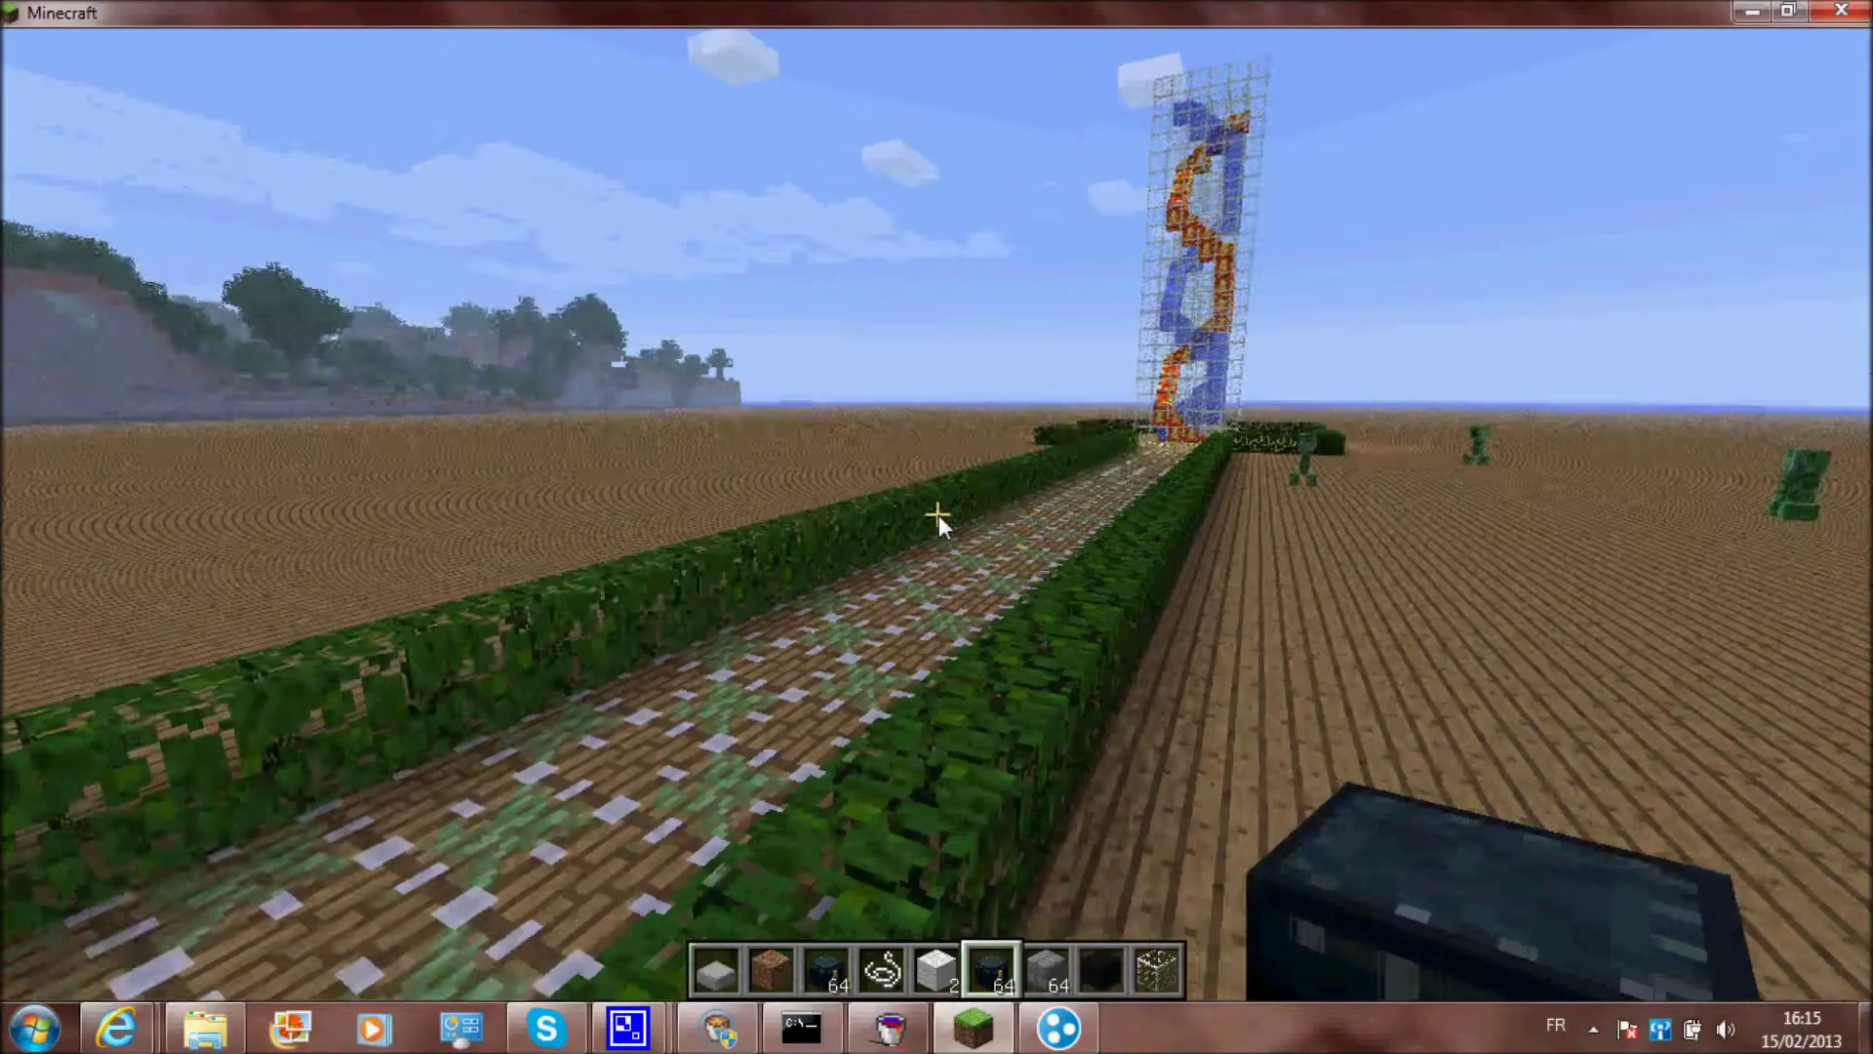
text(t/day)
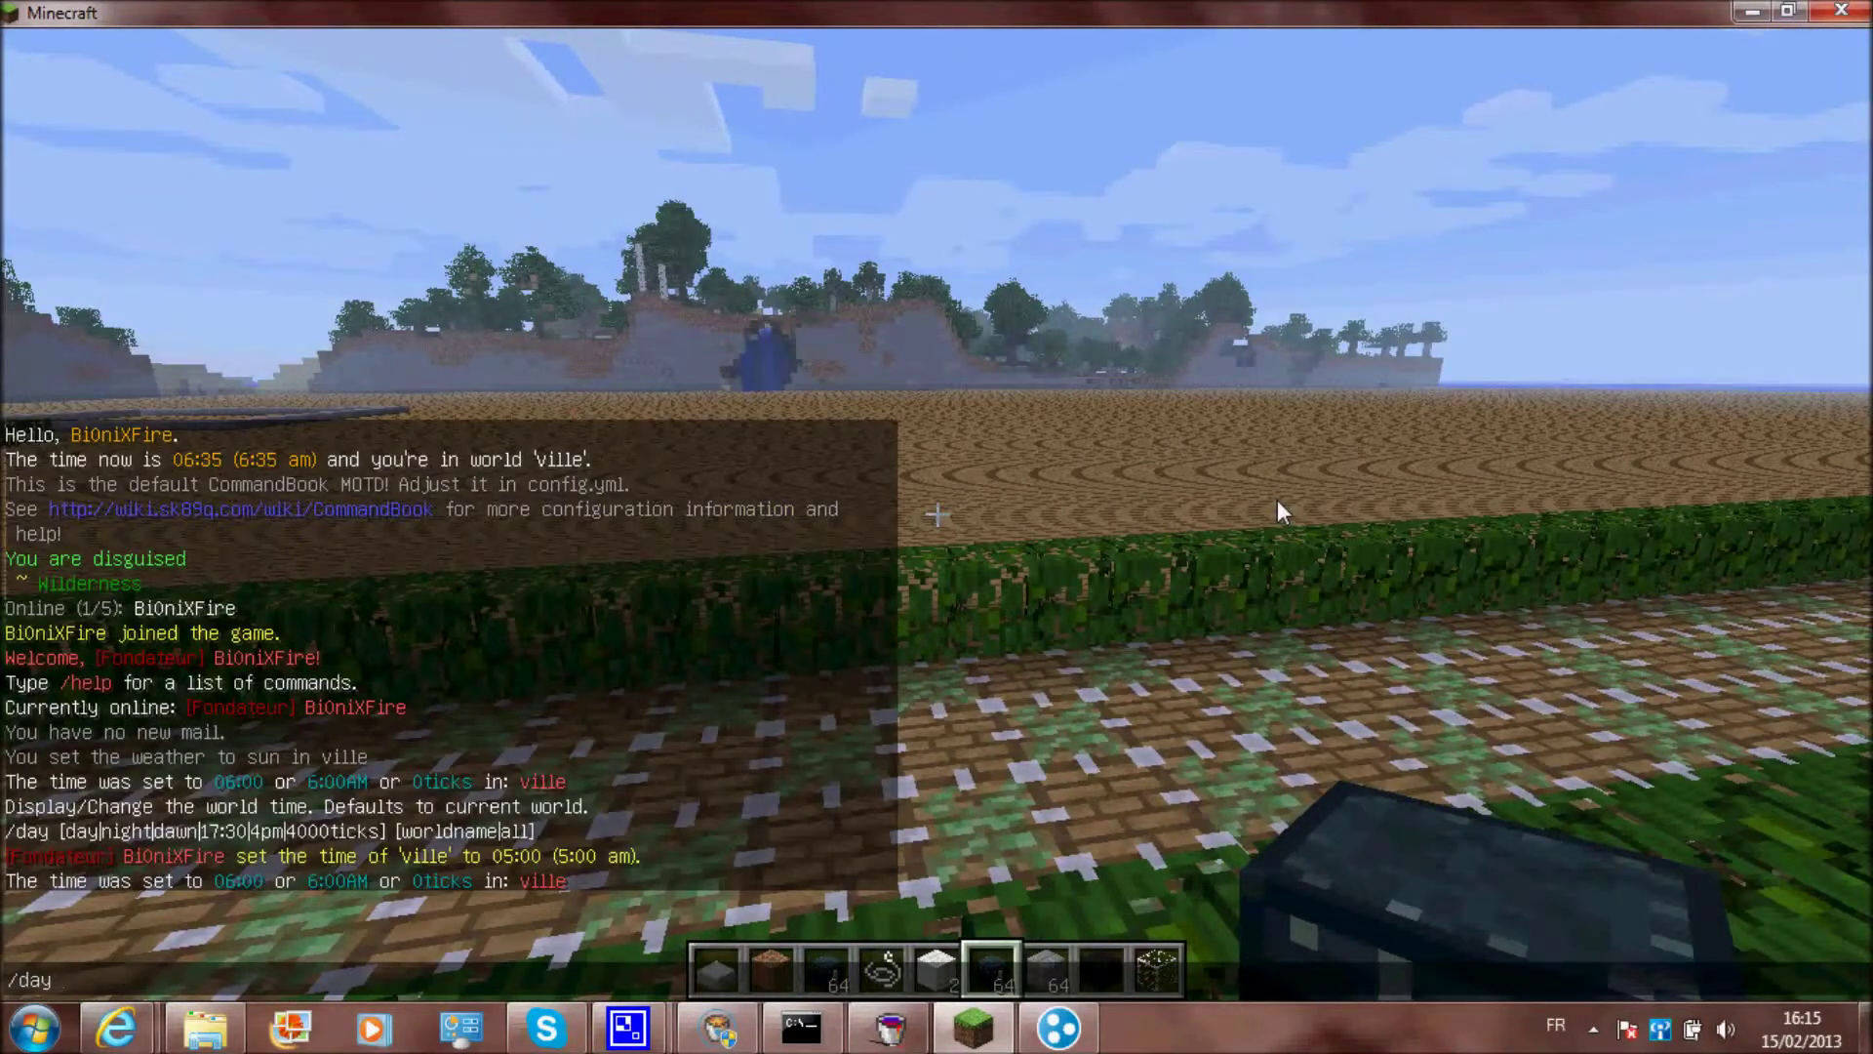
key(Escape)
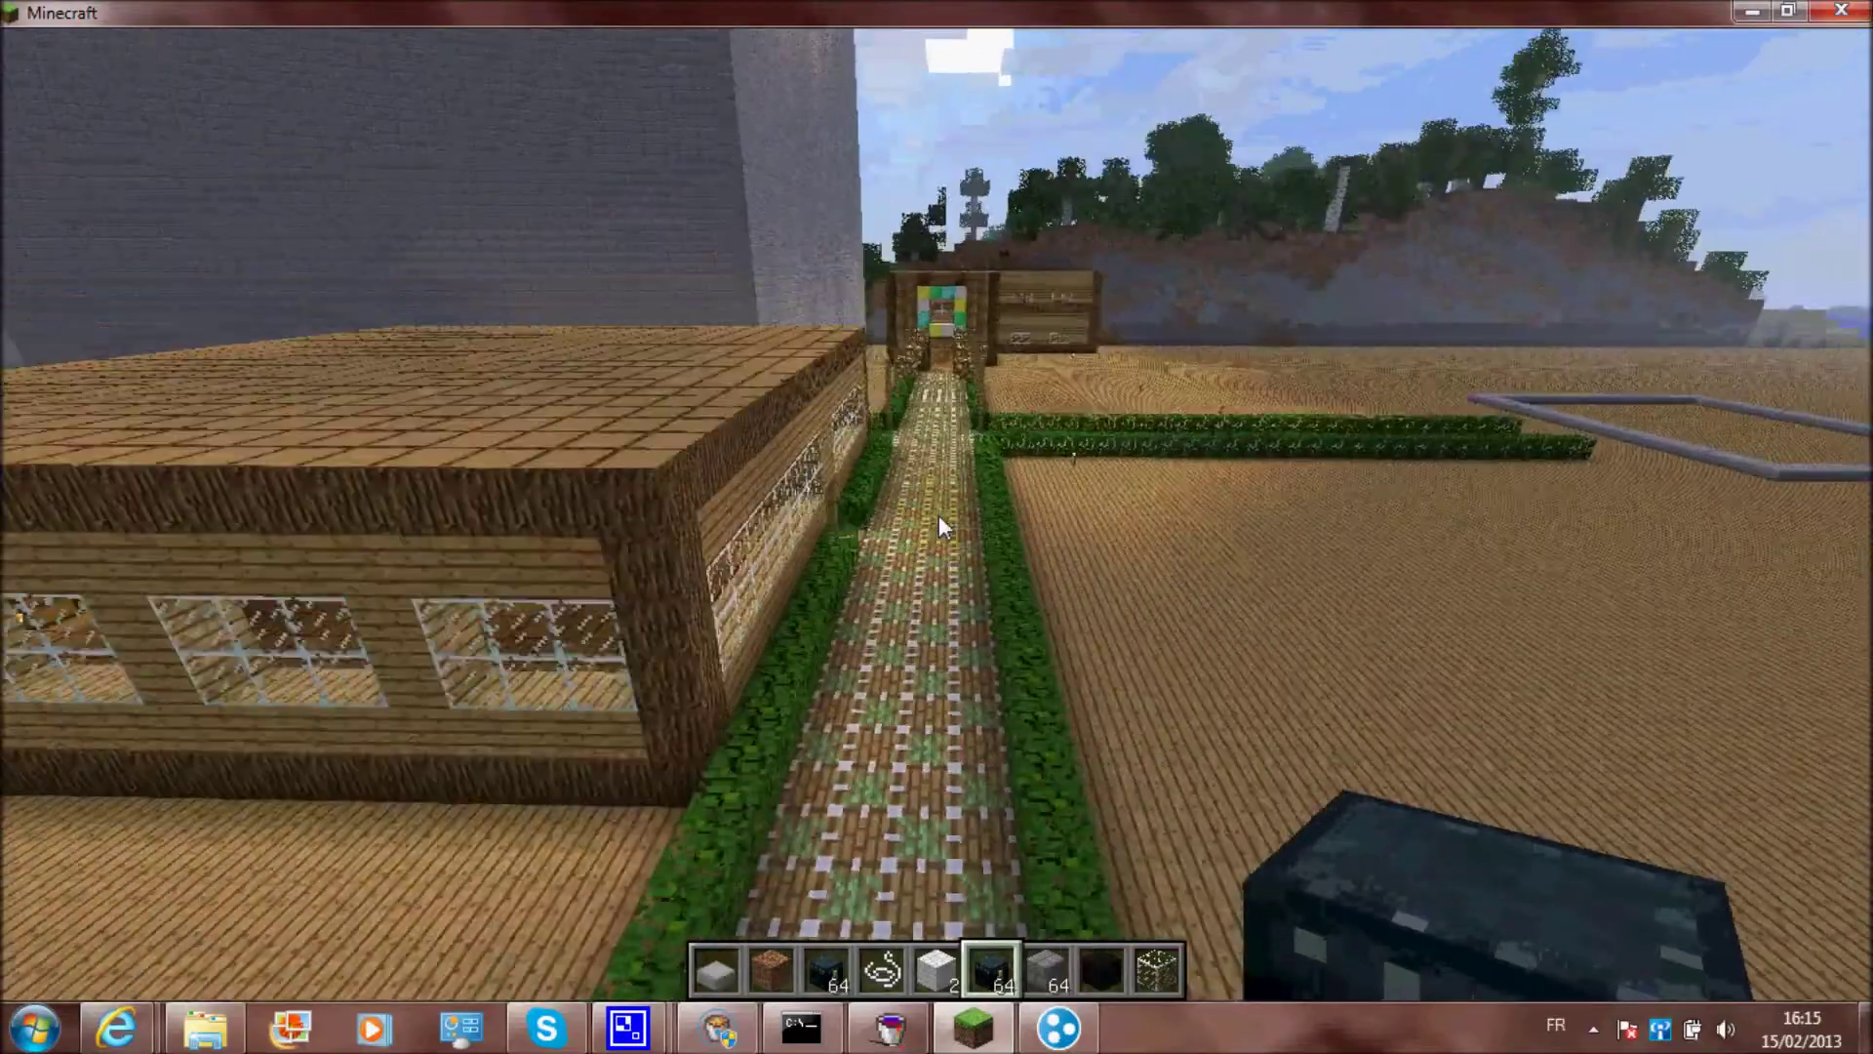
Walk along the garden path into the house and back out, fly above the hedged path, then pause
key(w)
key(w)
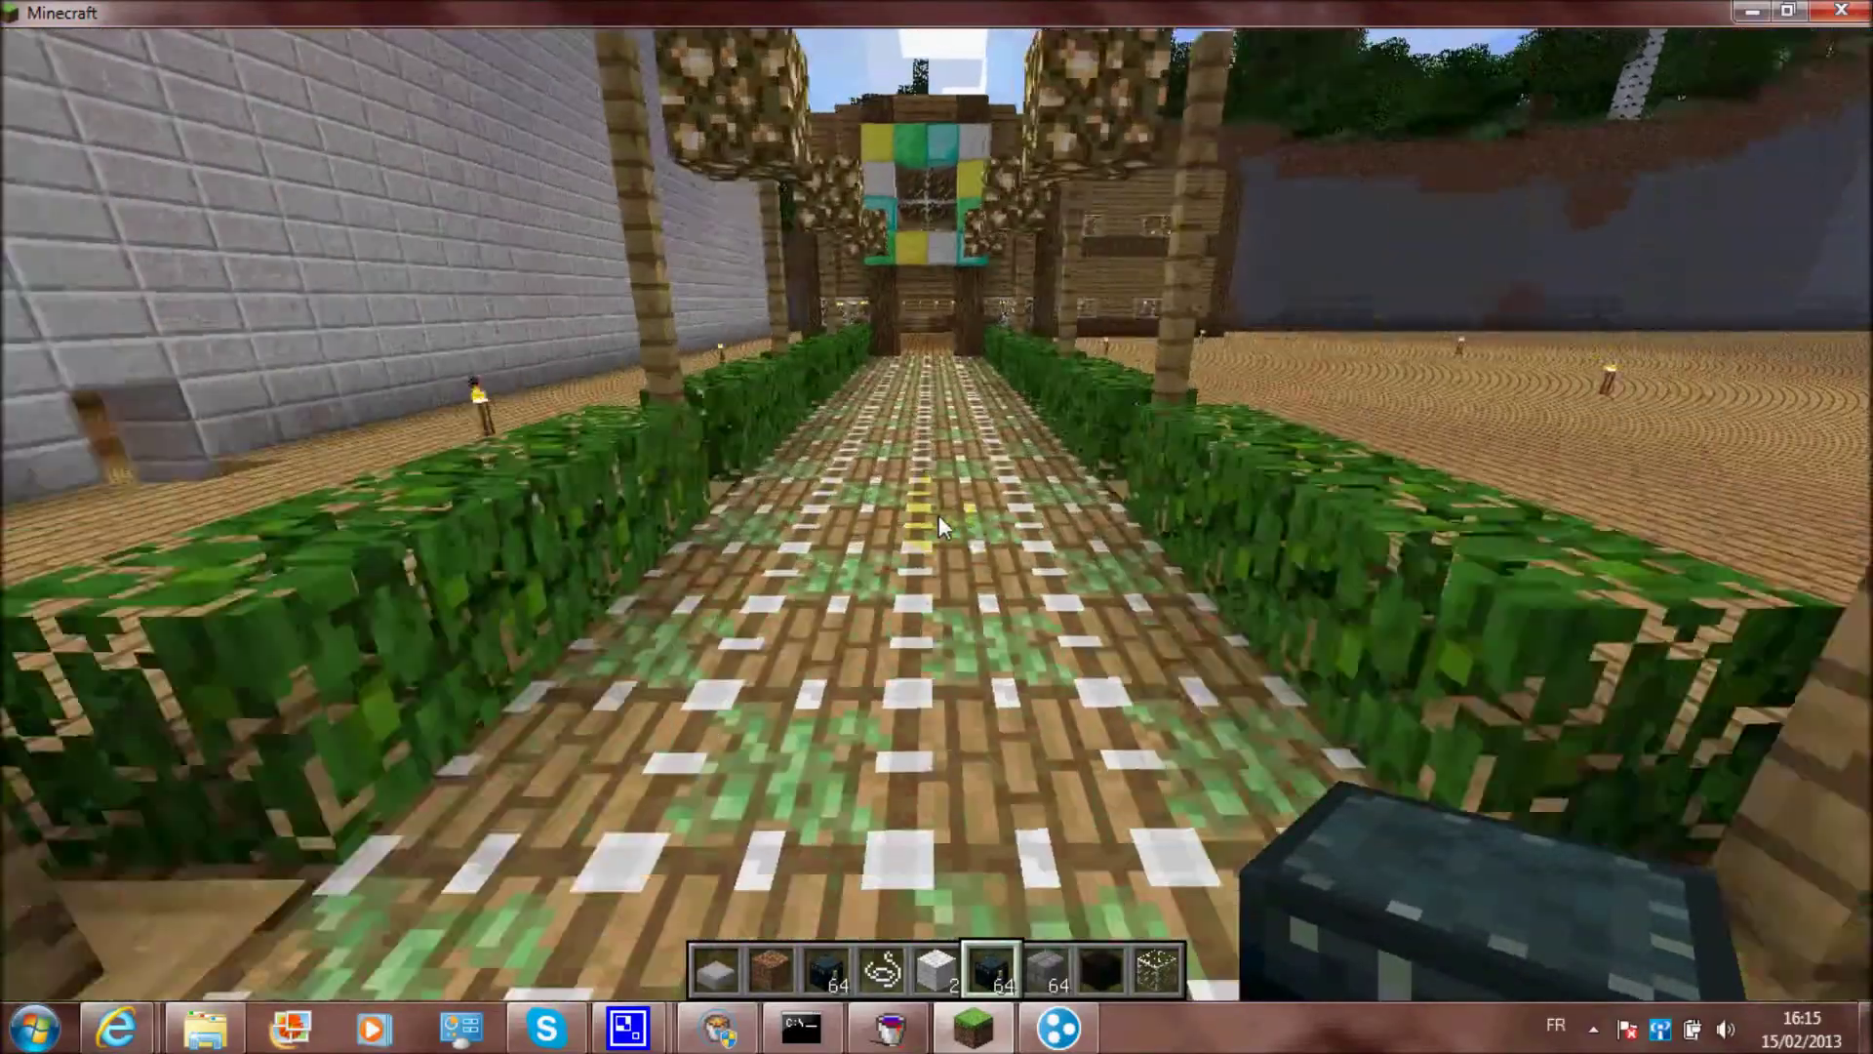
key(w)
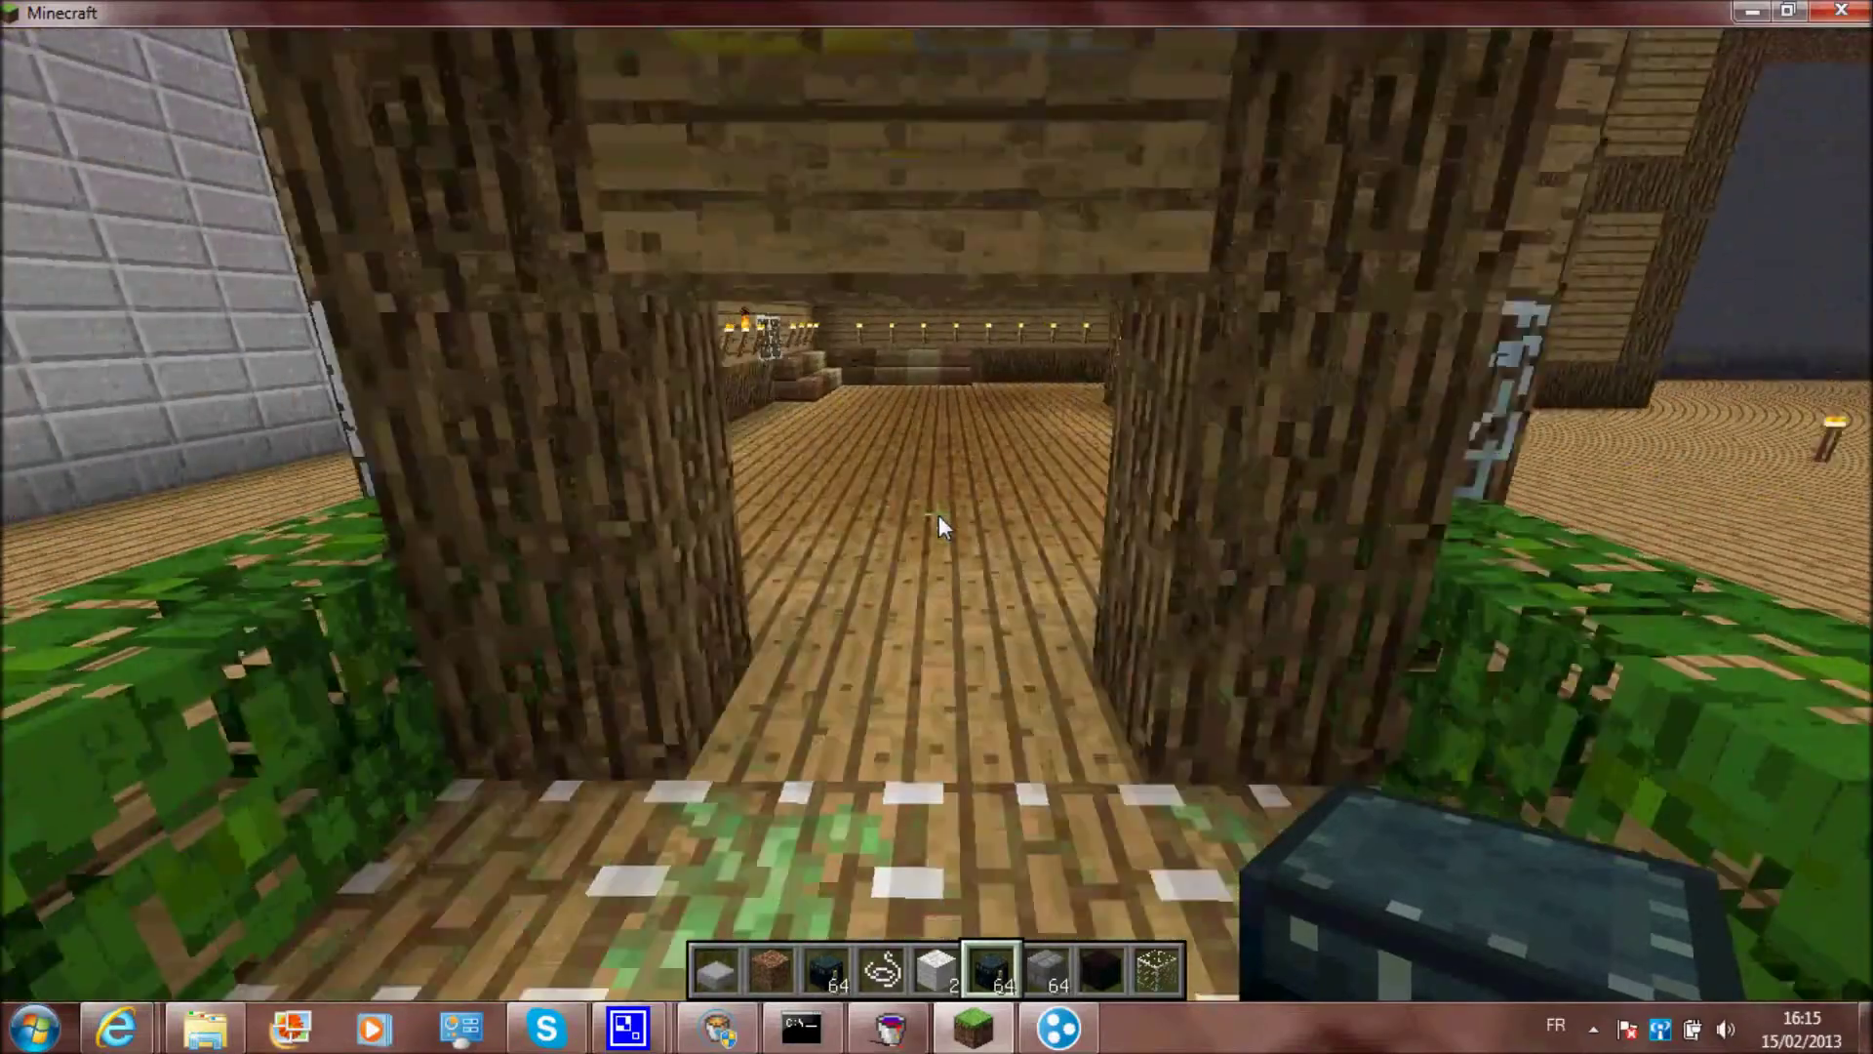
key(w)
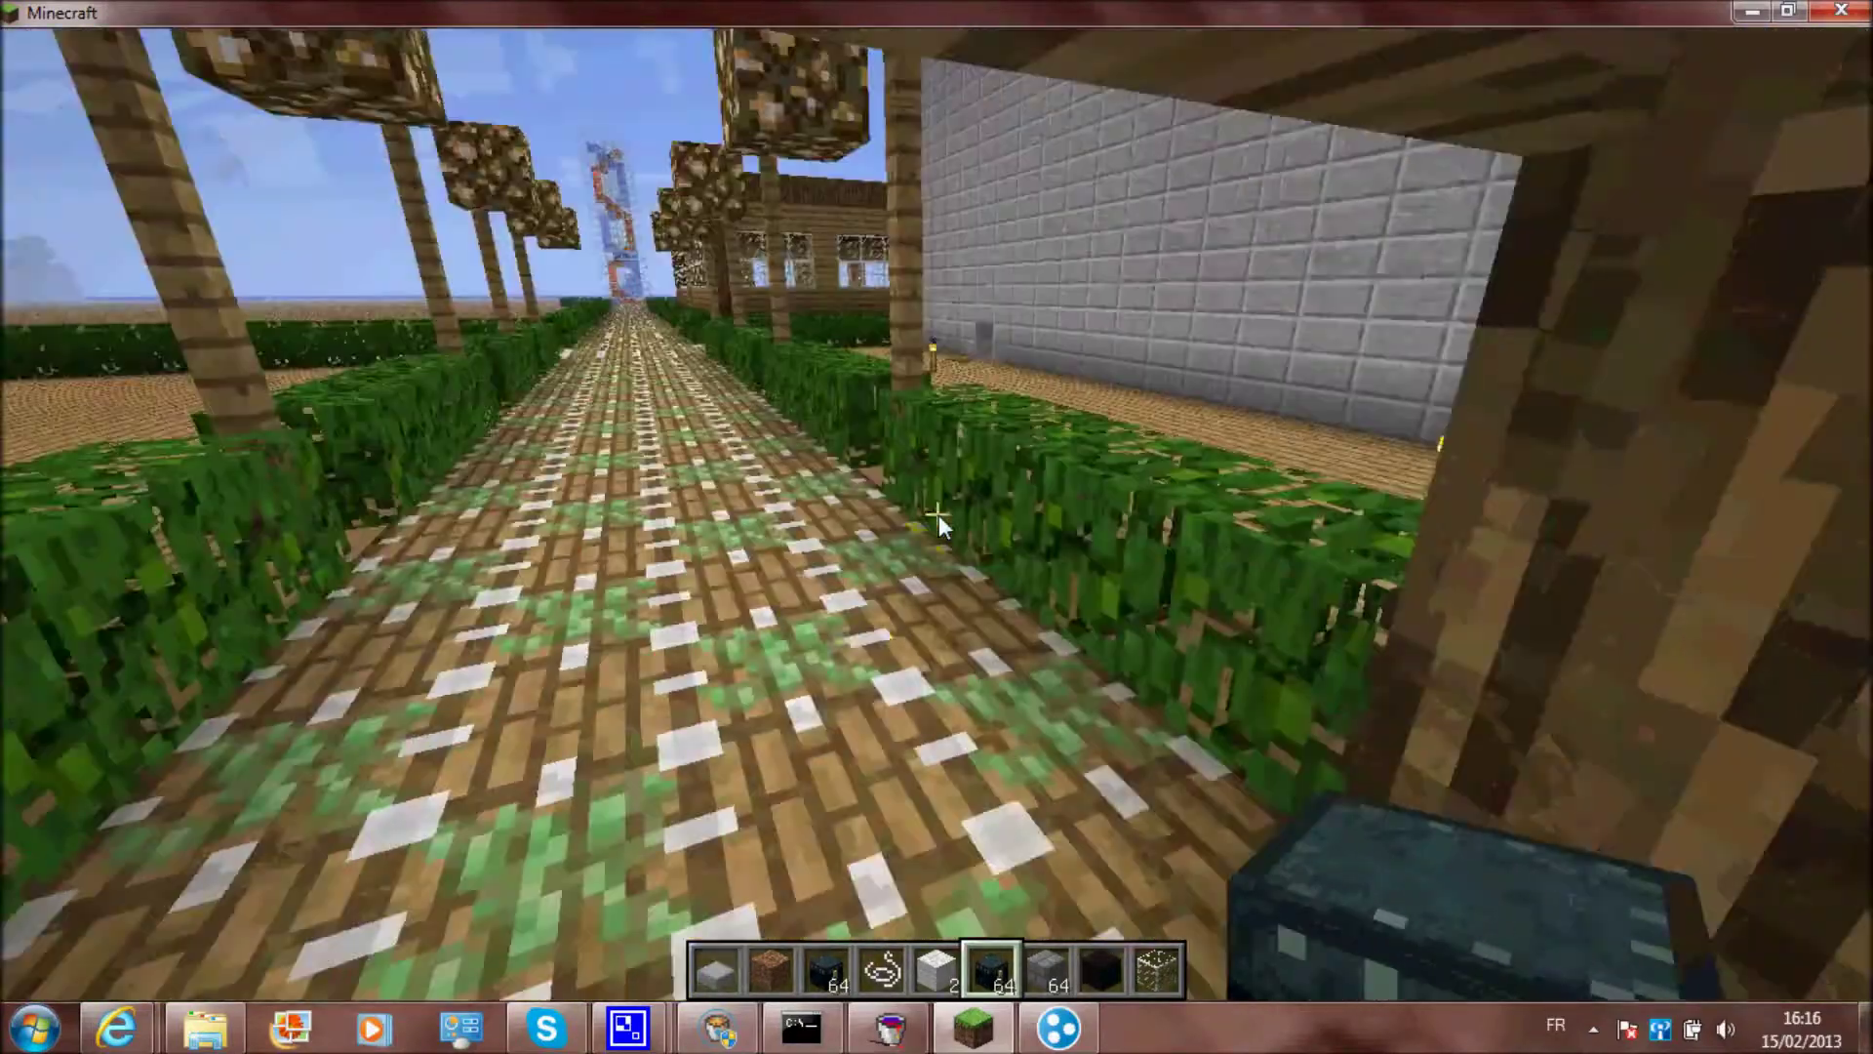
key(s)
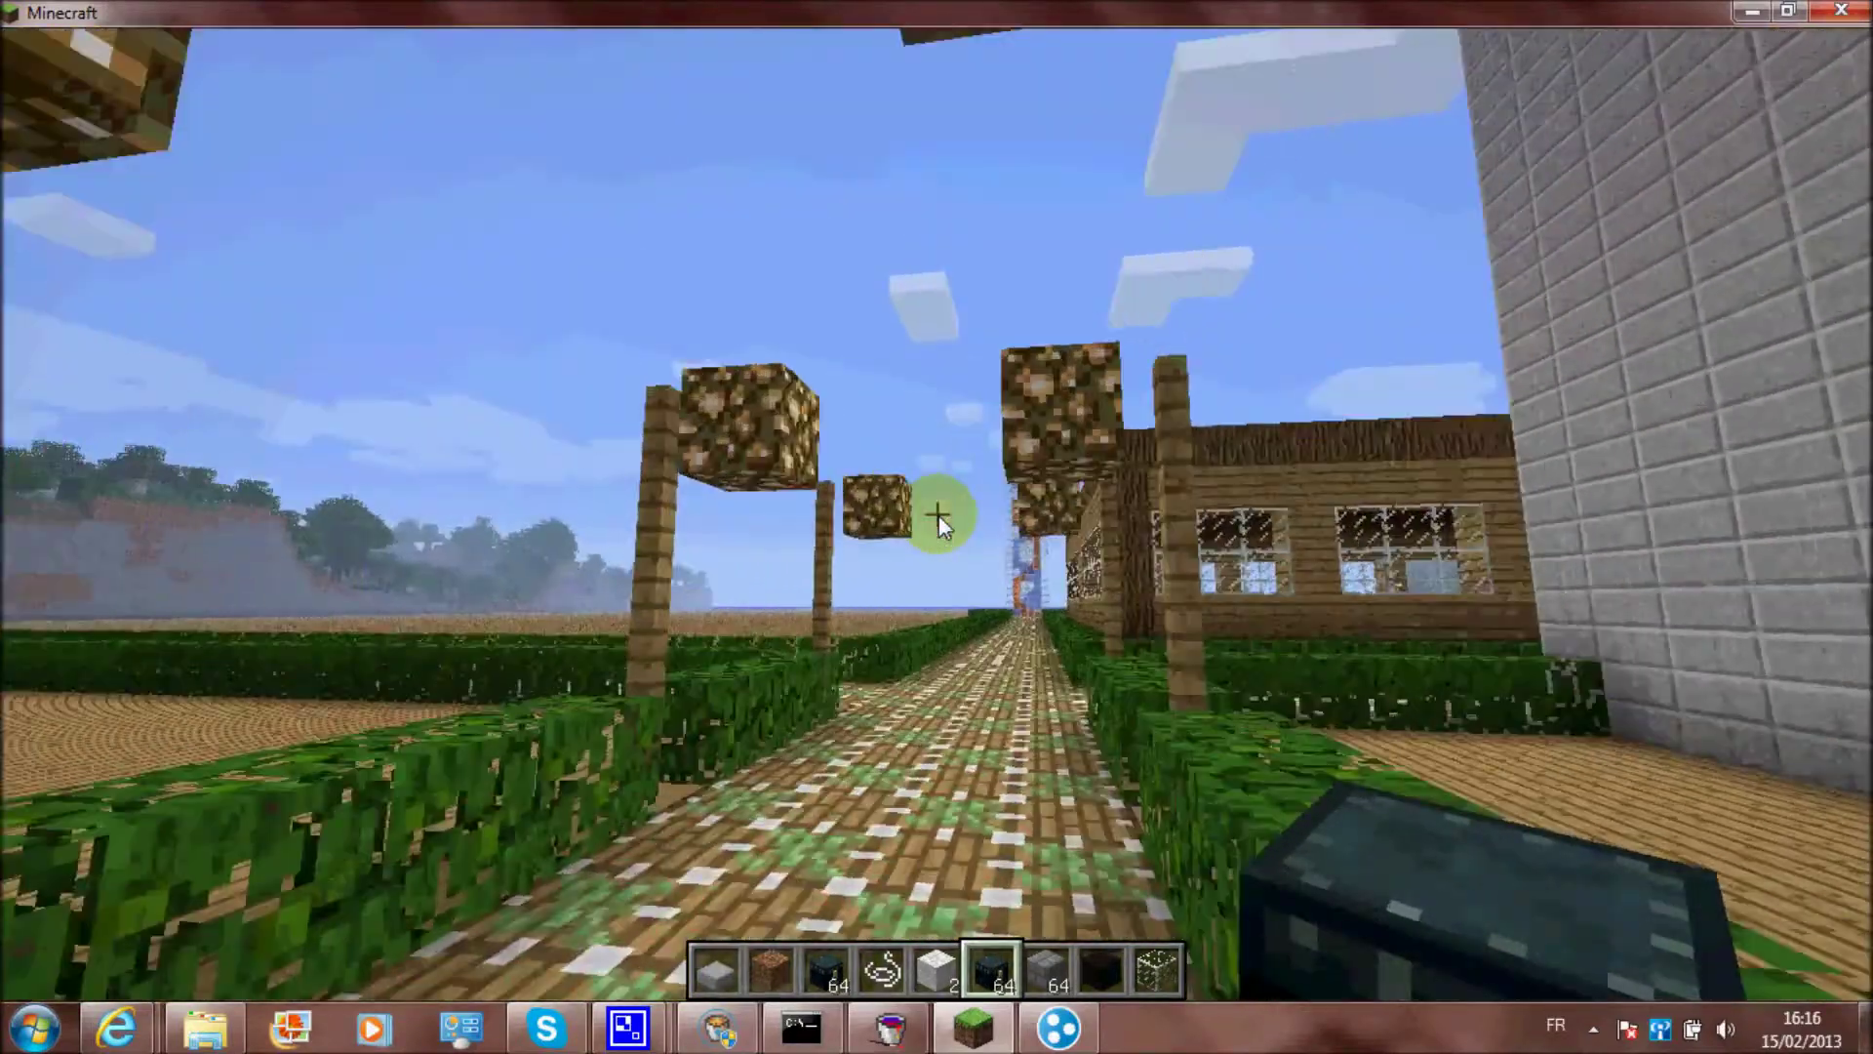
key(w)
key(space)
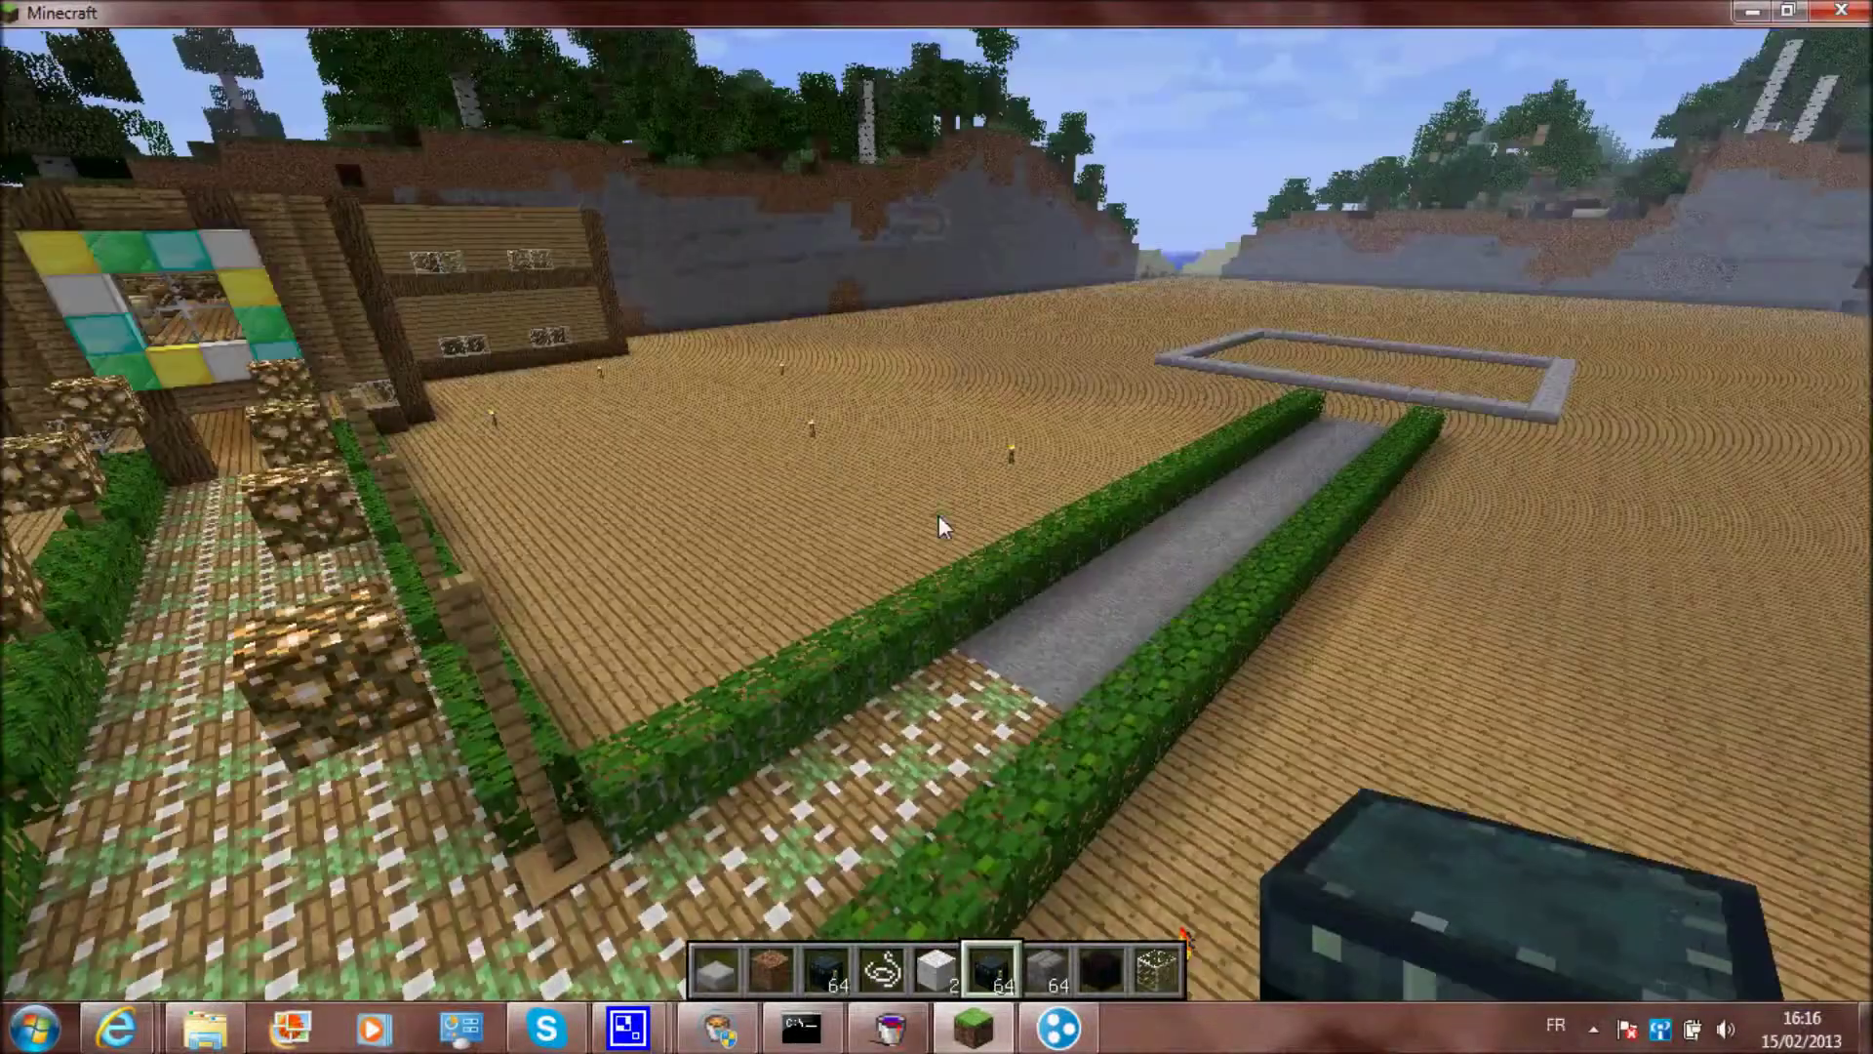
key(Escape)
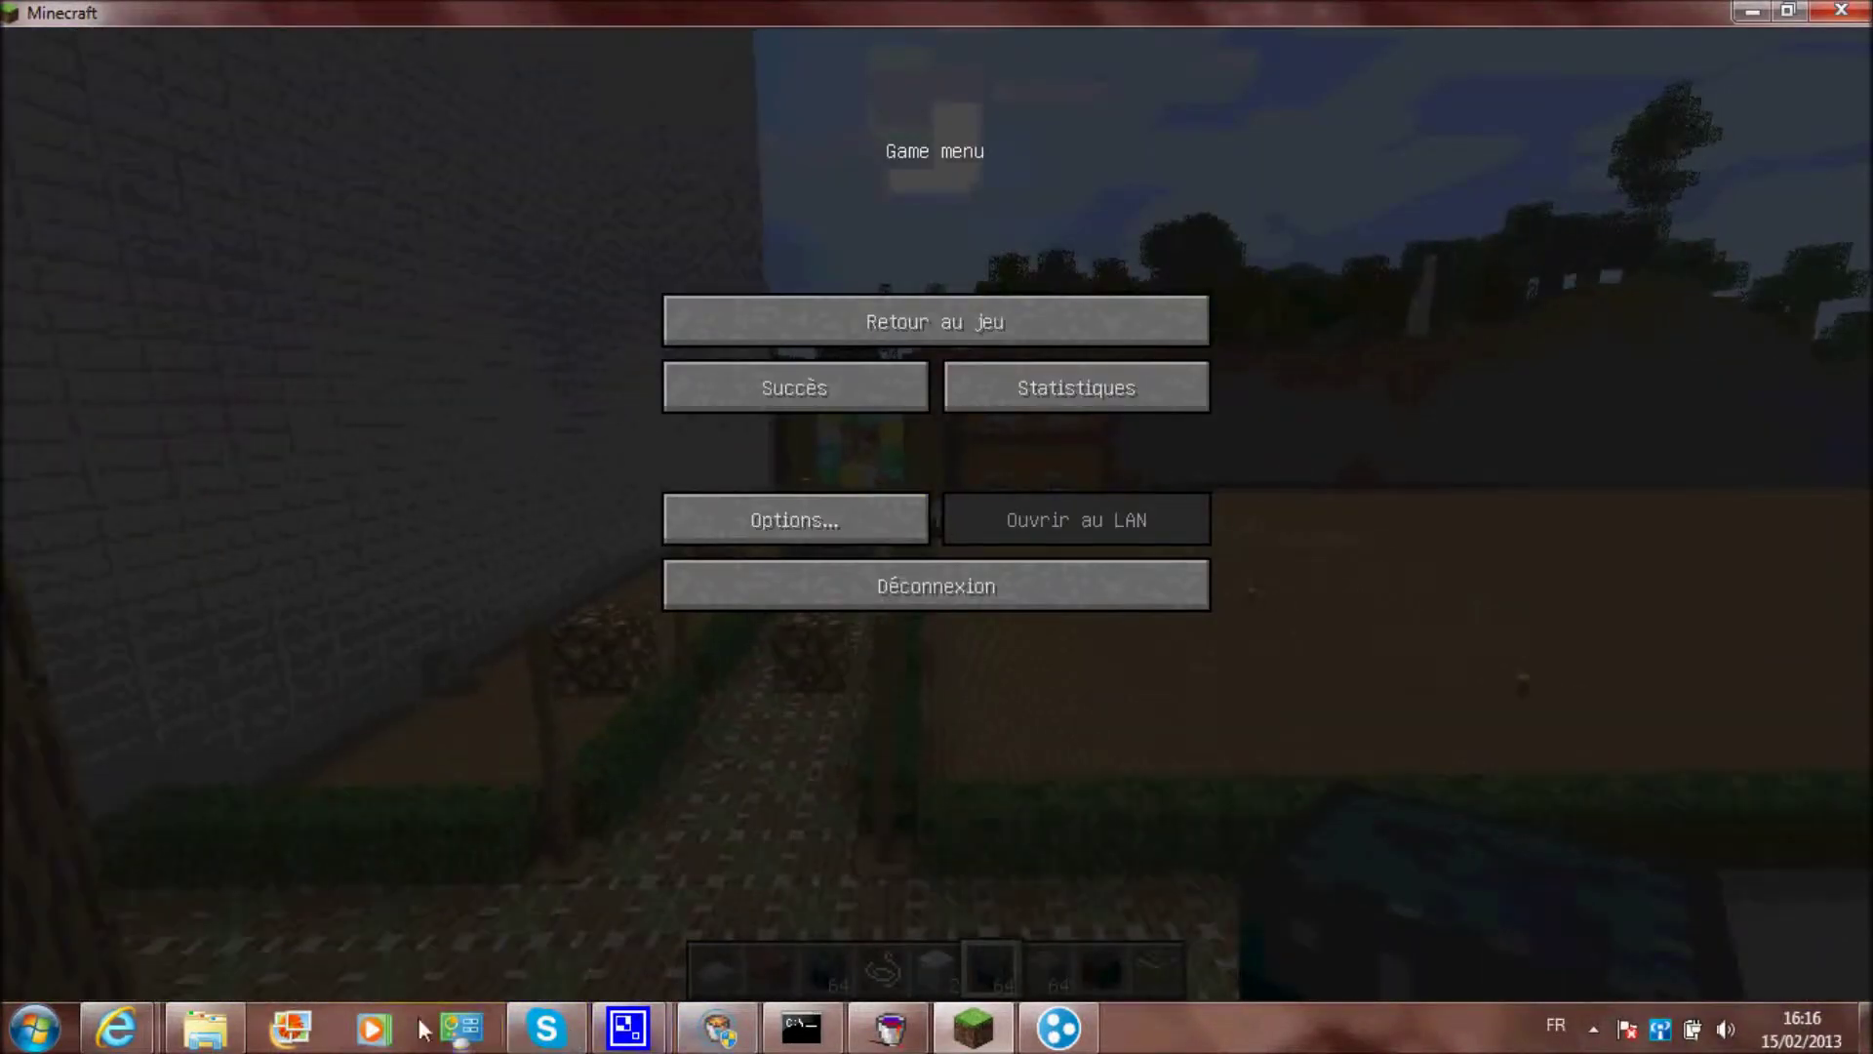
Open server.properties from the CraftBukkit folder, confirm white-list=true, and close it unchanged
click(205, 1027)
scroll(1102, 624, down, 2)
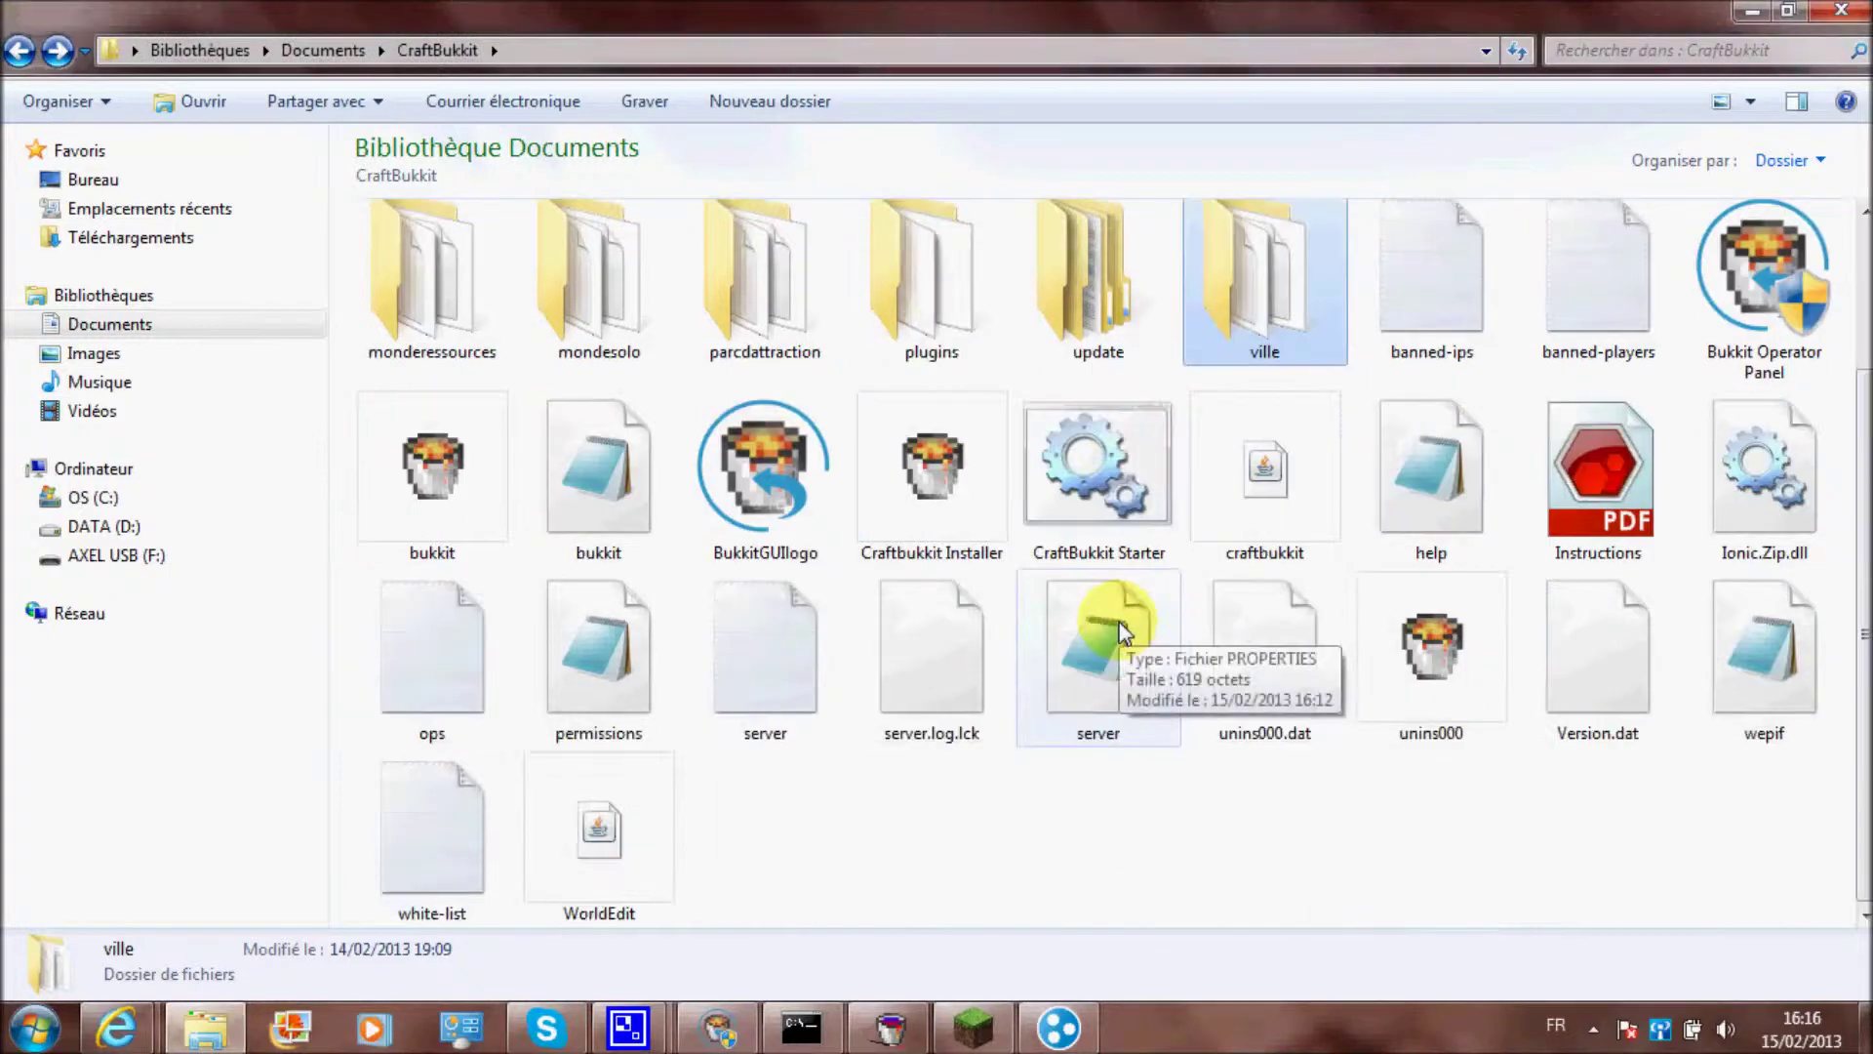
double_click(1081, 667)
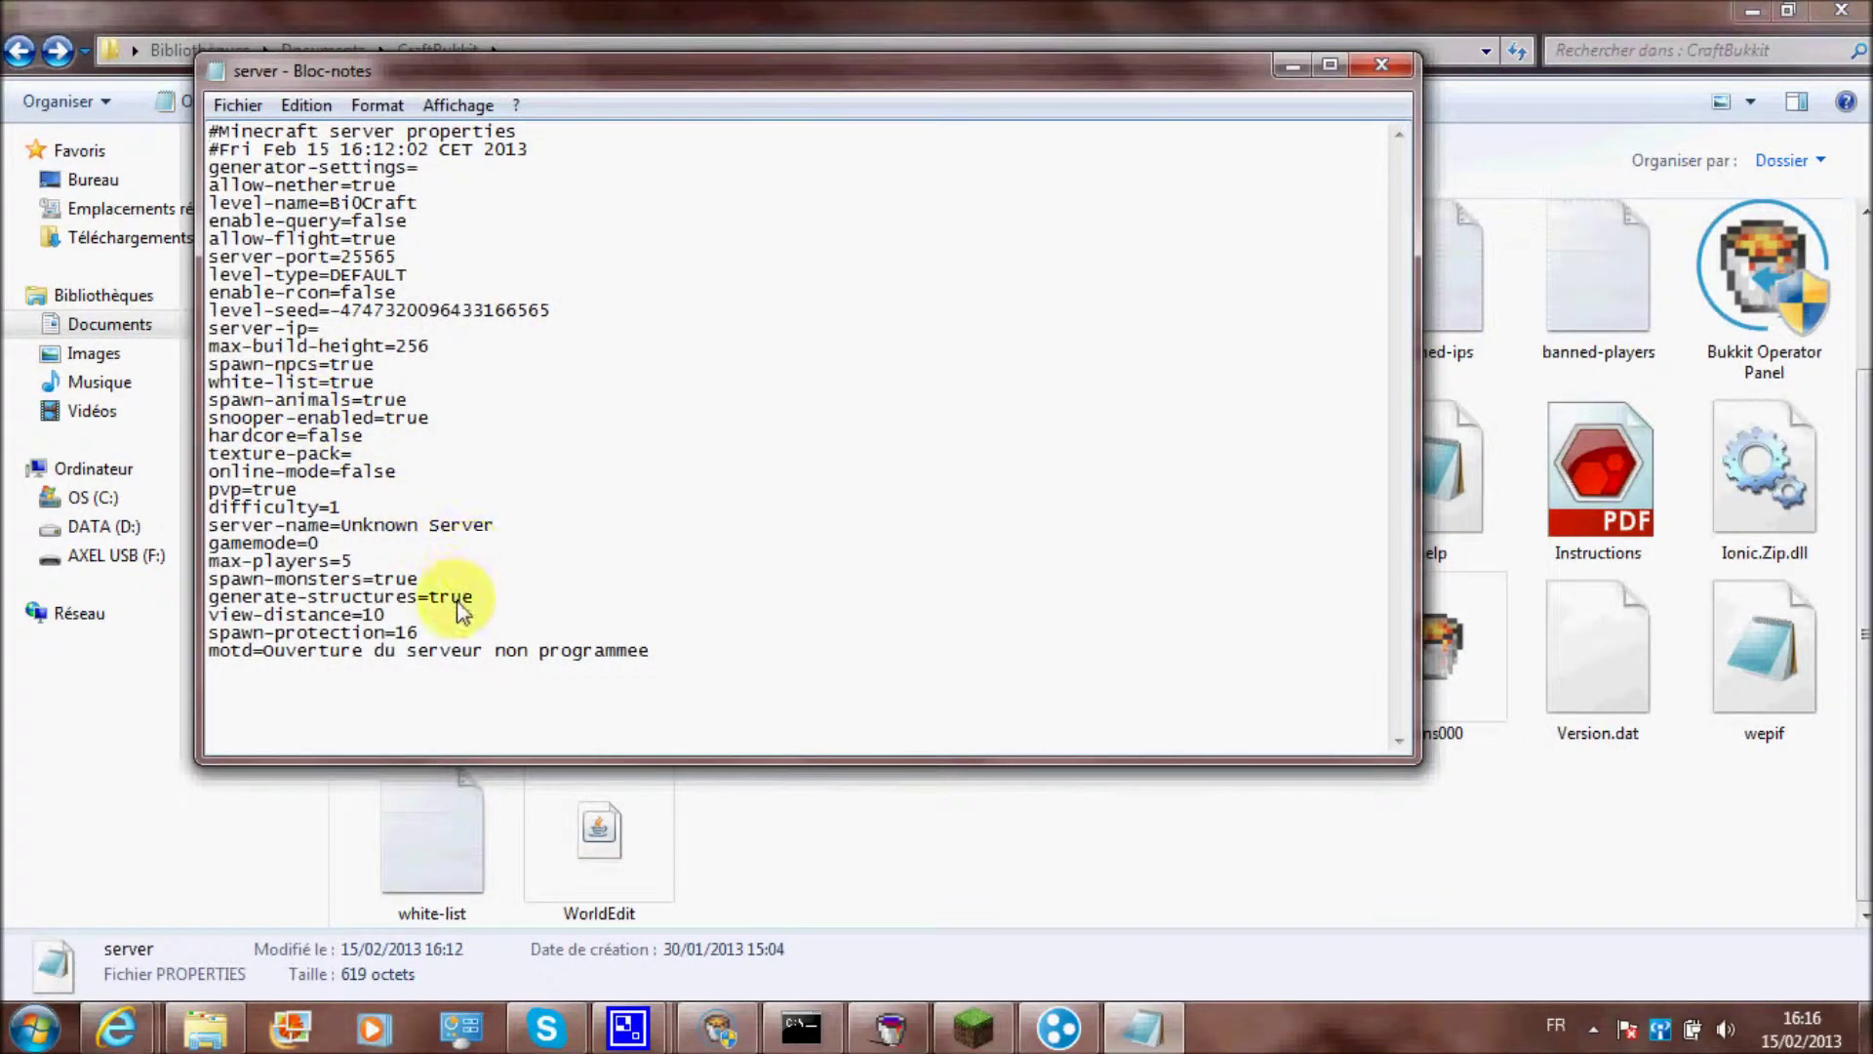
click(1329, 64)
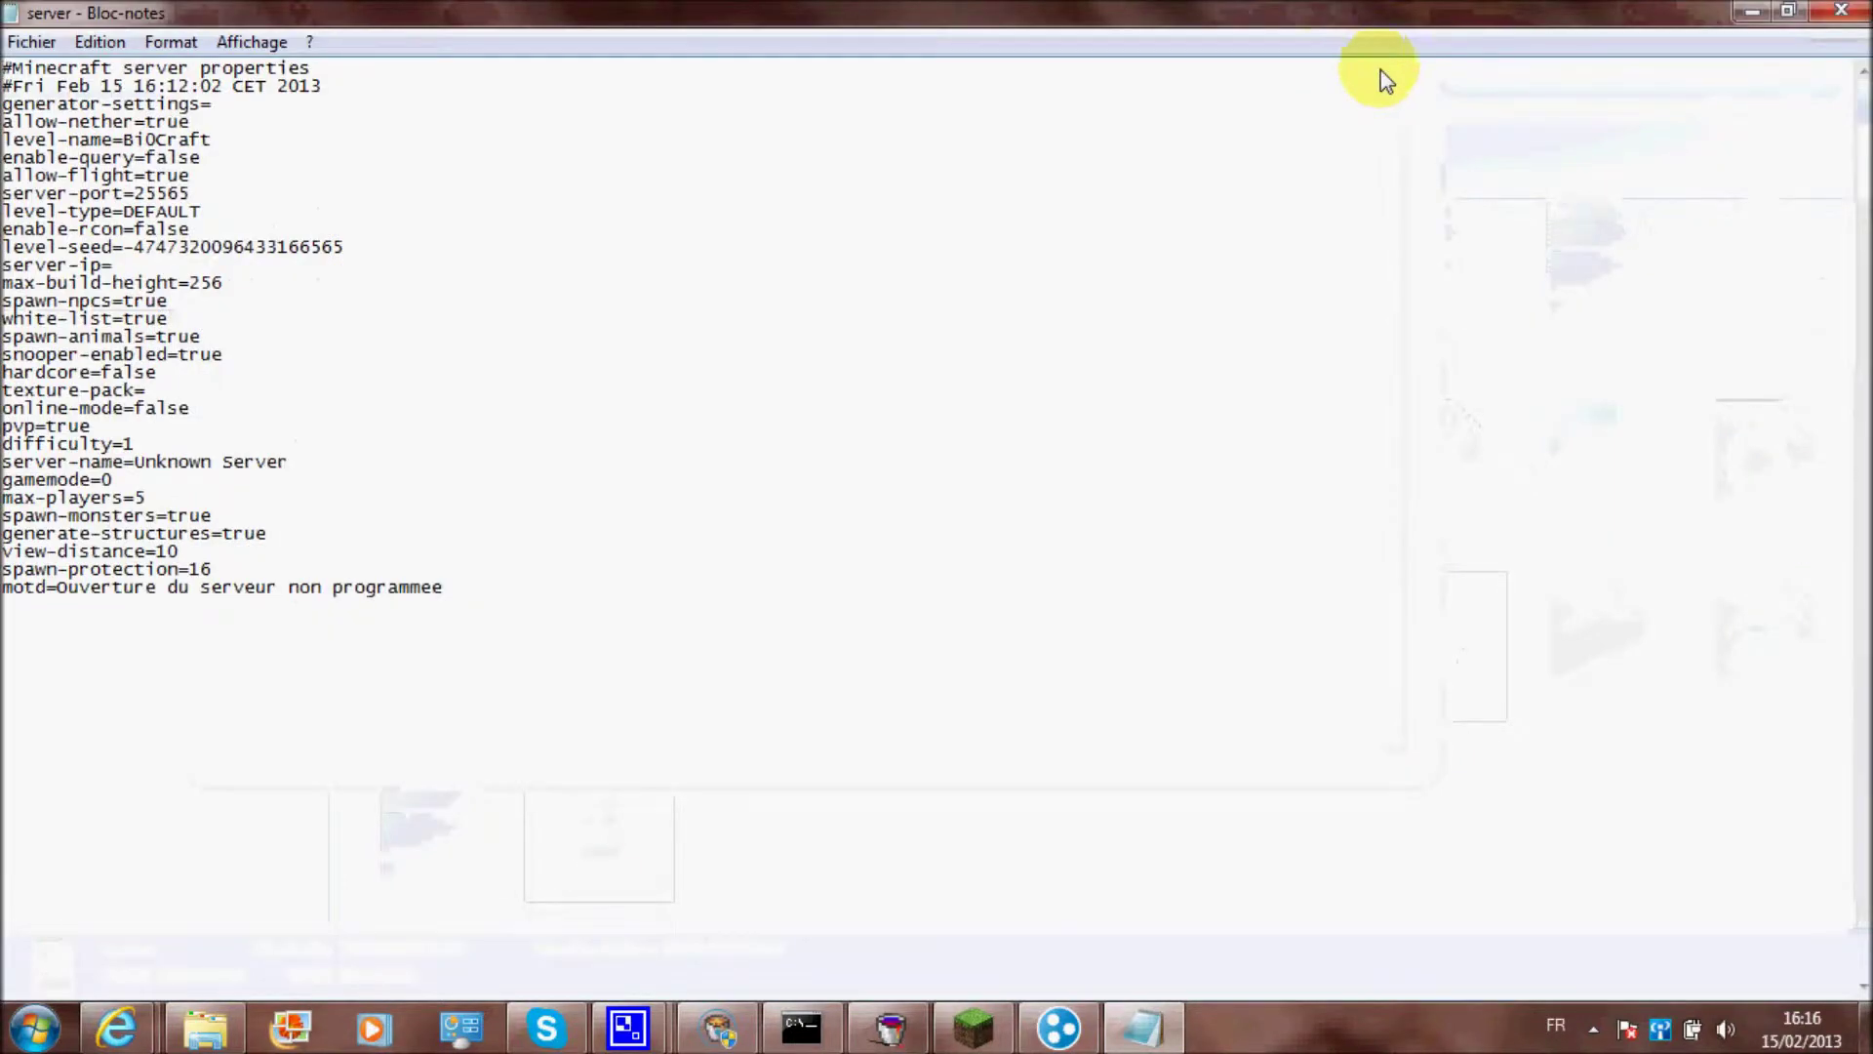
click(1789, 13)
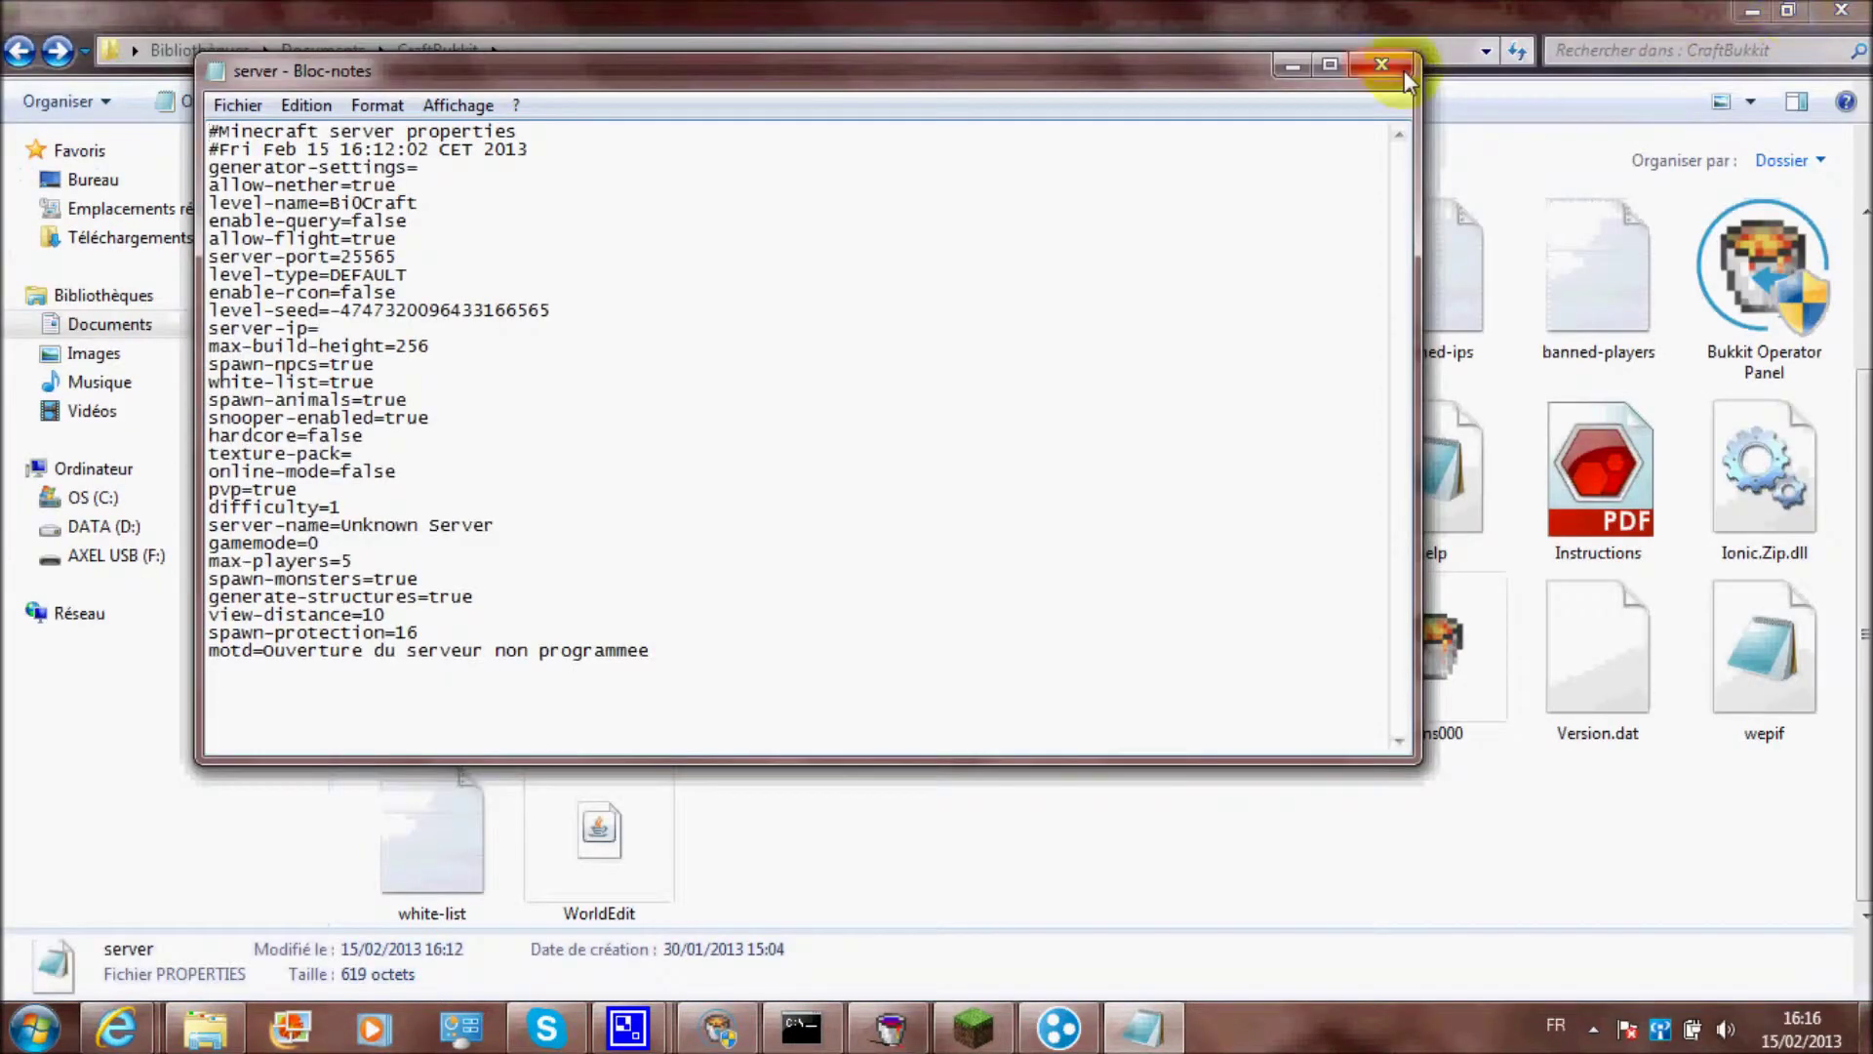
click(1381, 65)
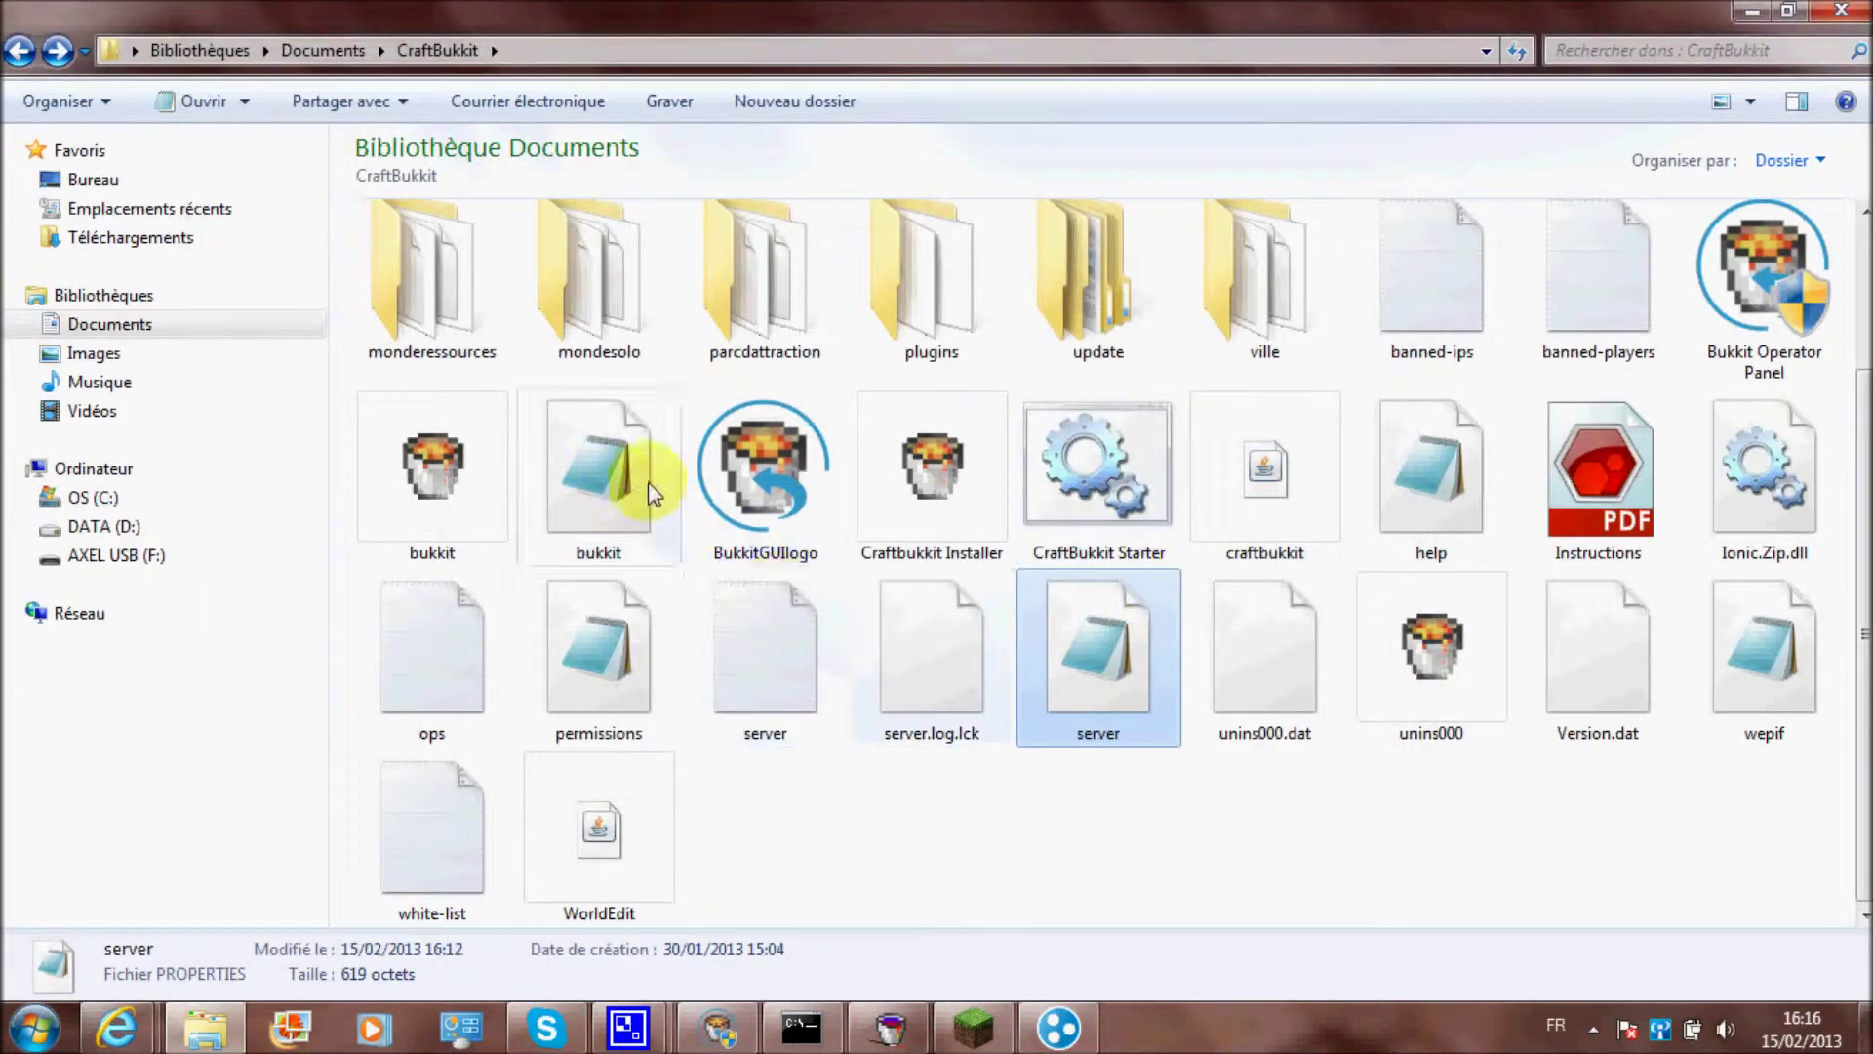
double_click(1117, 661)
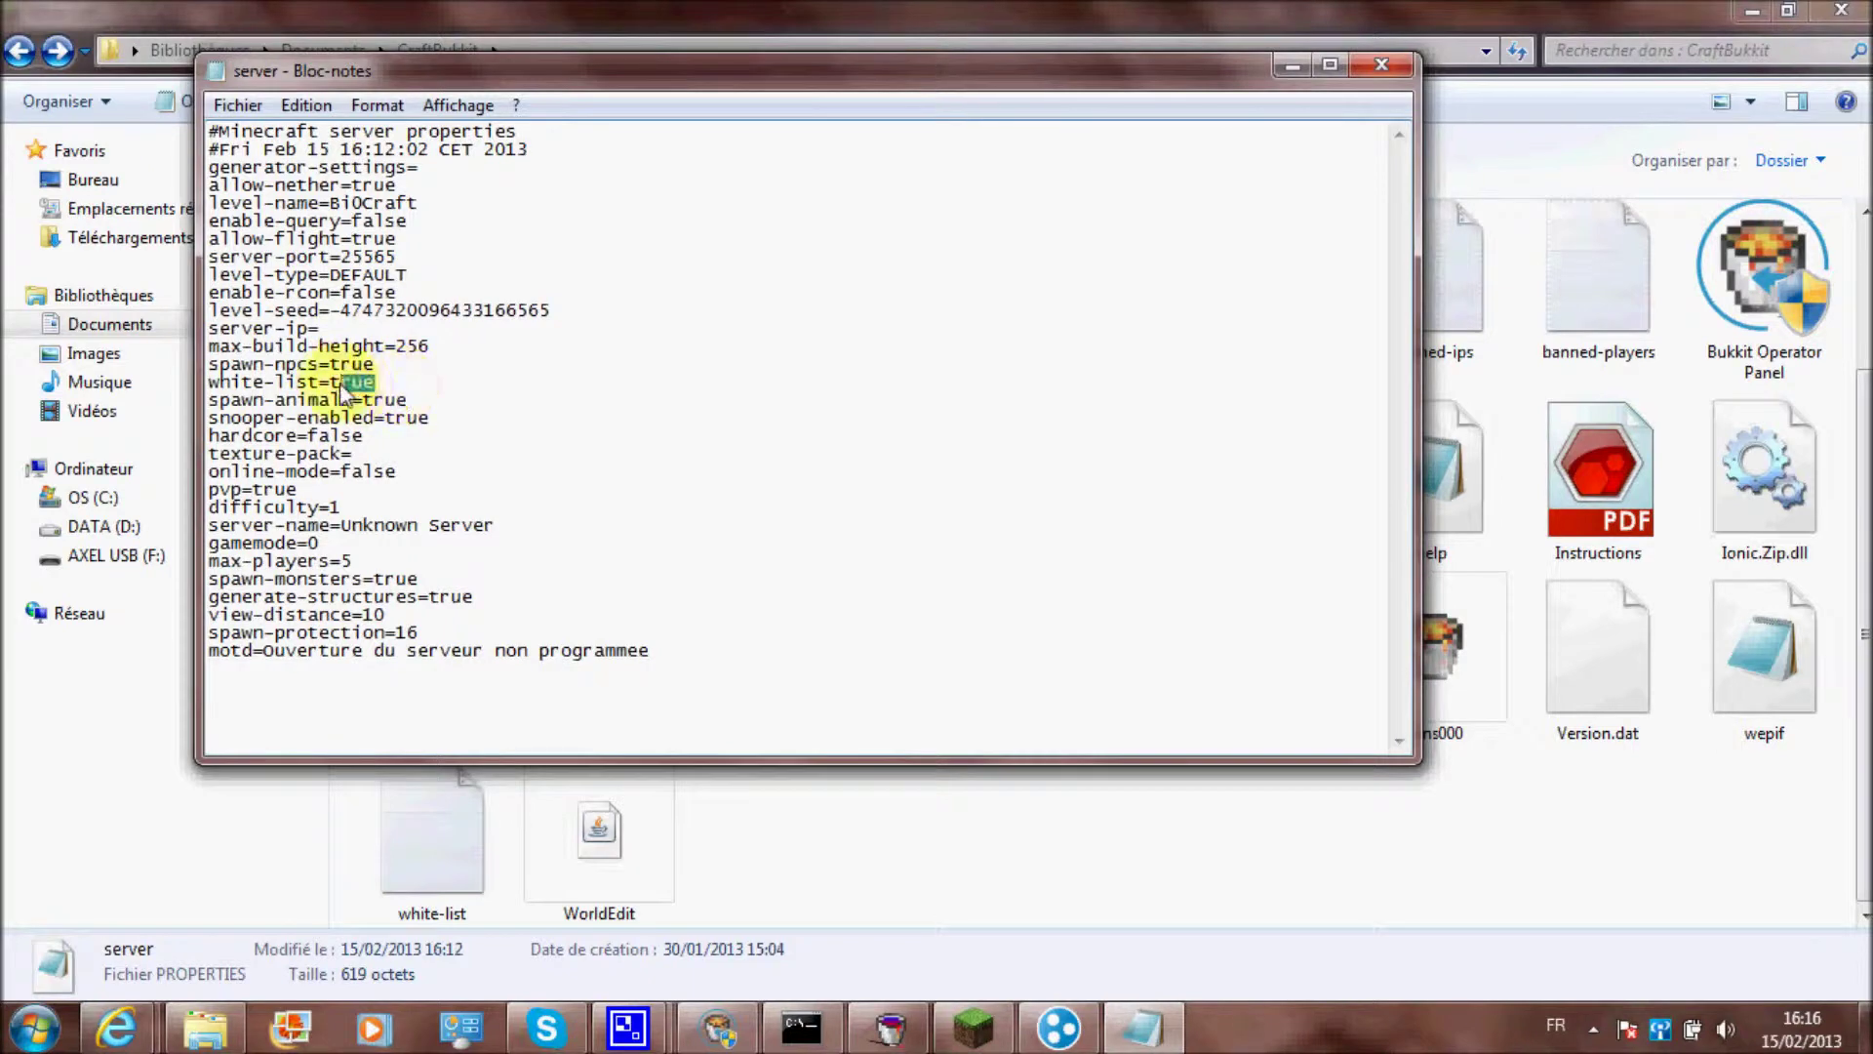
click(1383, 67)
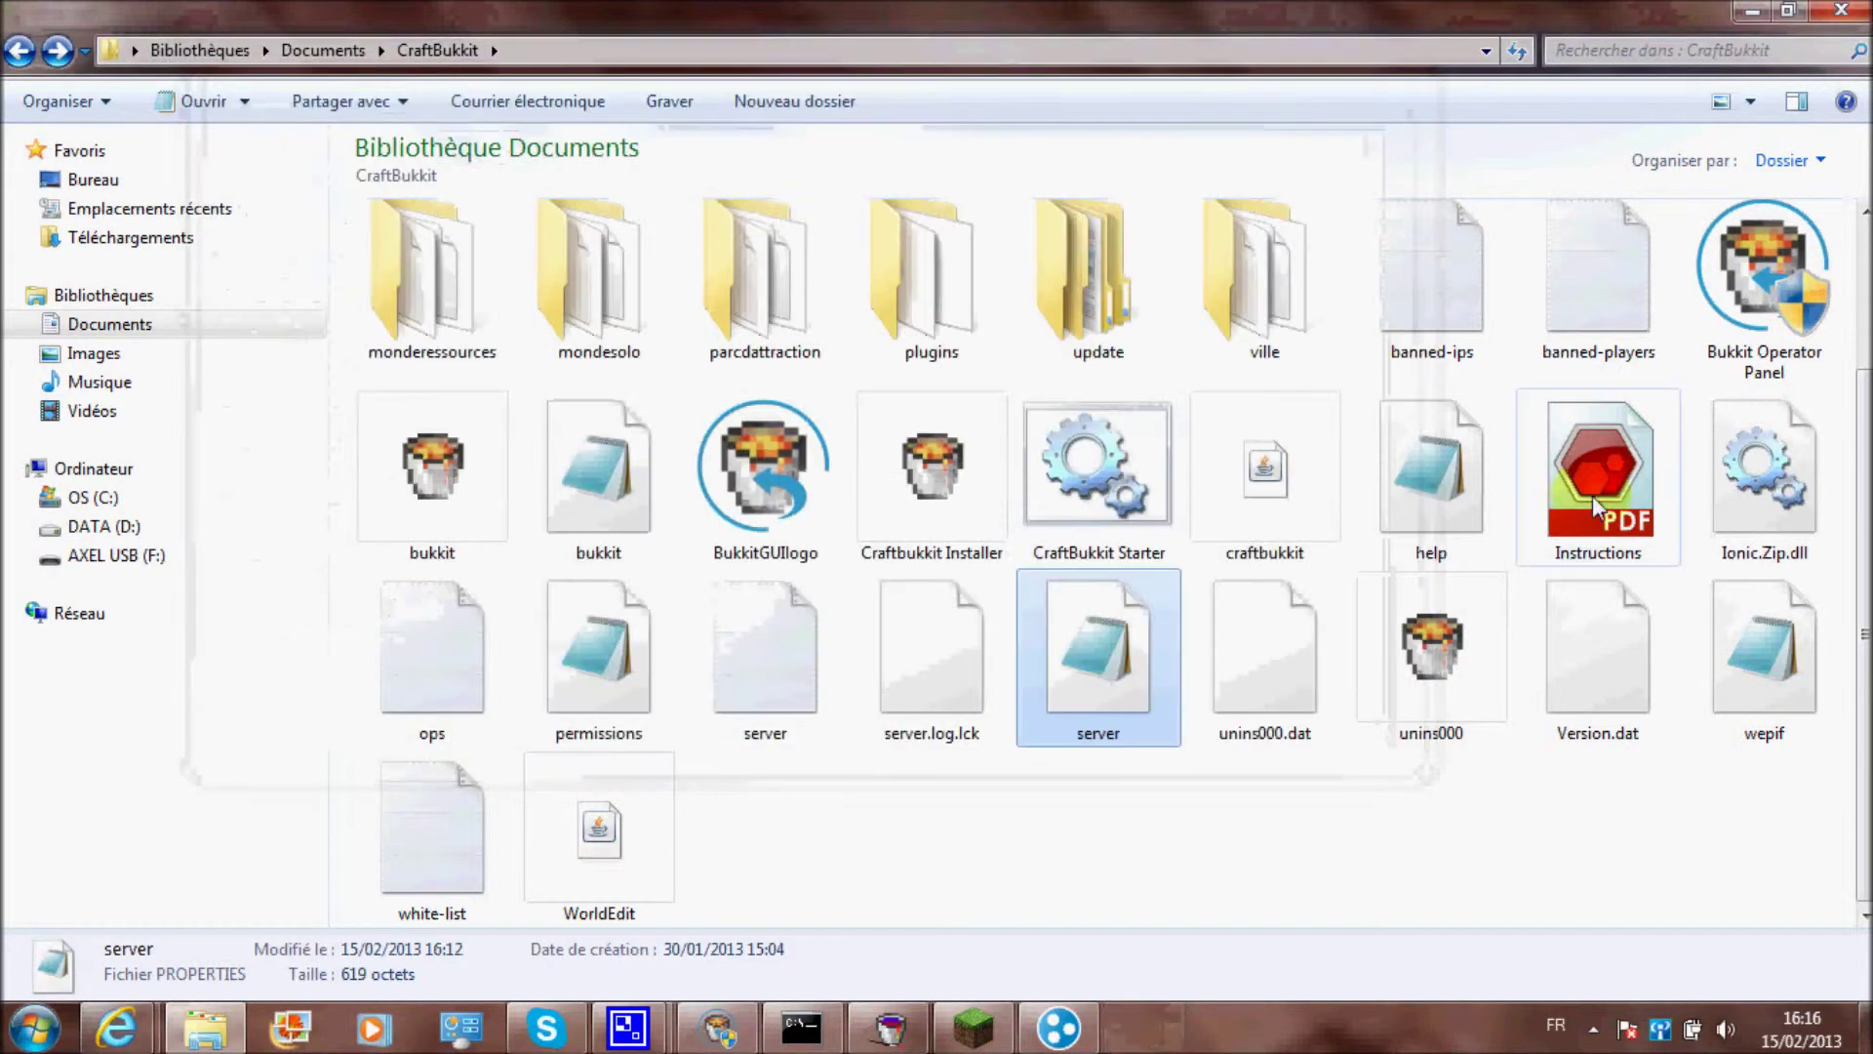
Add a new player name on a new line in white-list.txt and save it
double_click(454, 829)
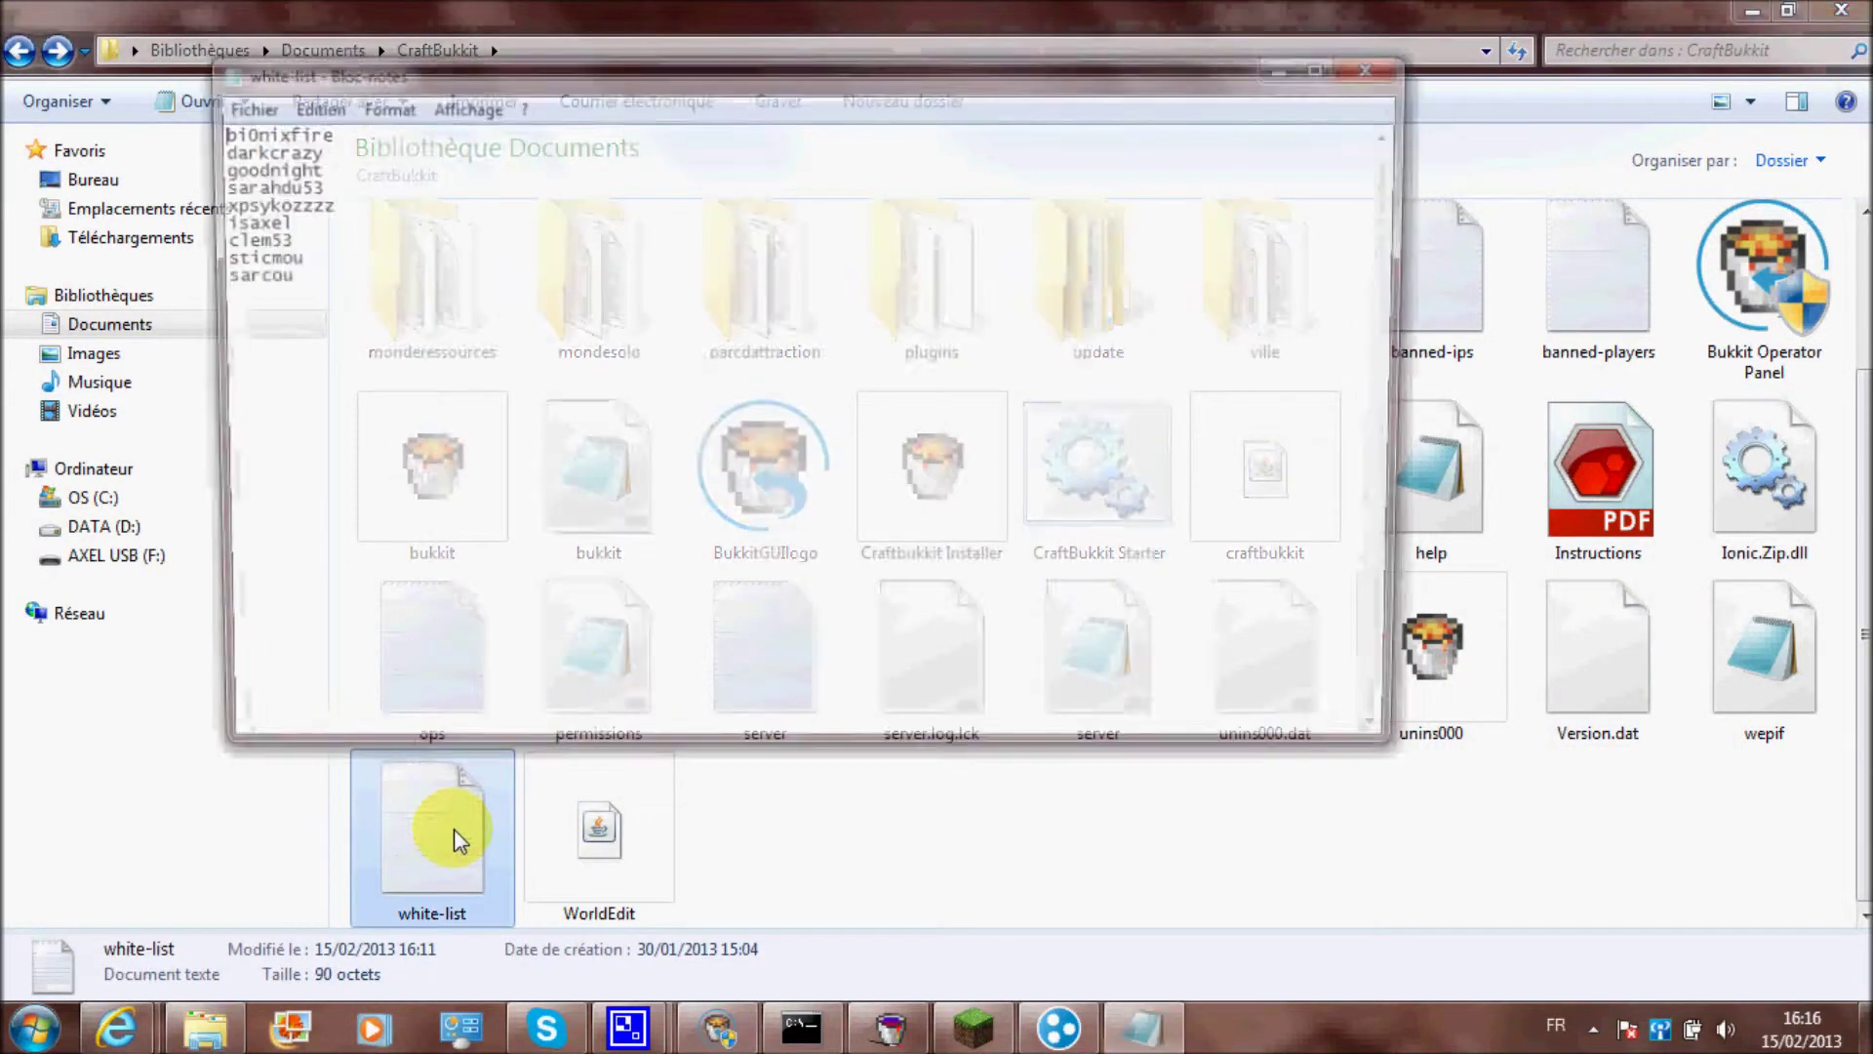
click(1329, 65)
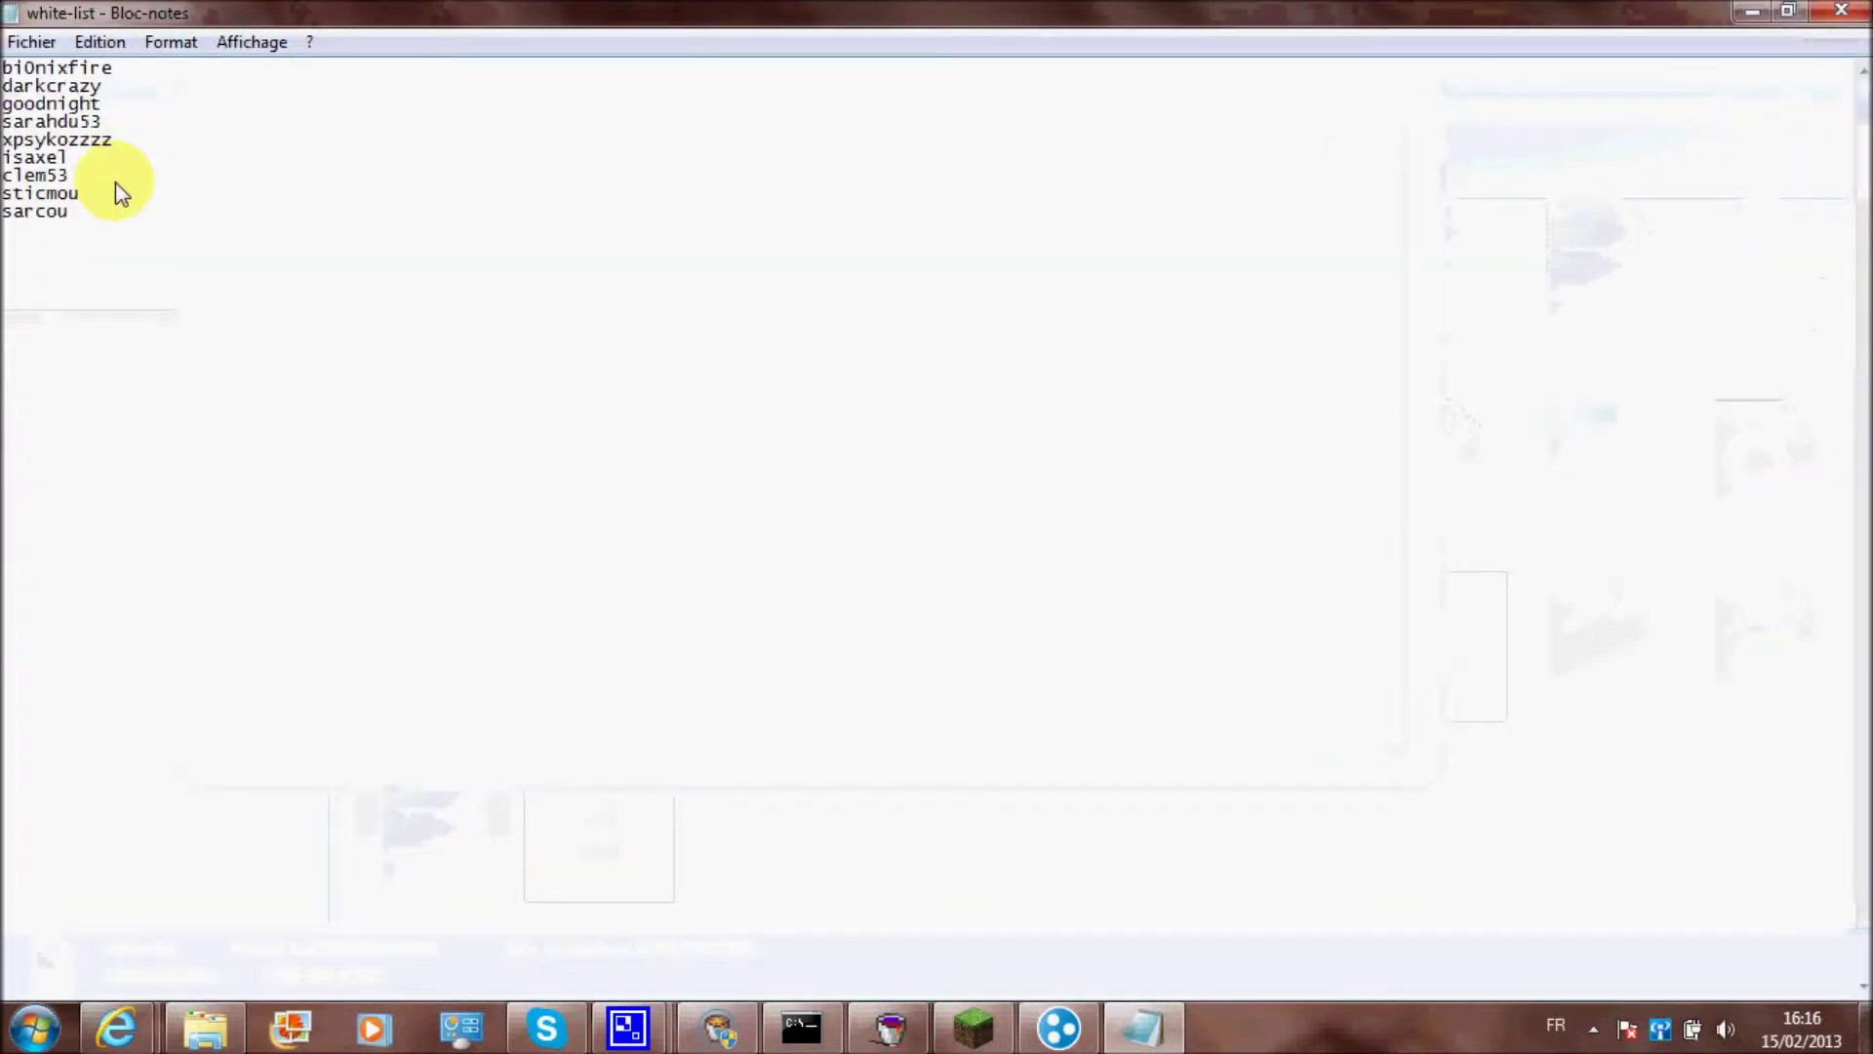
click(124, 226)
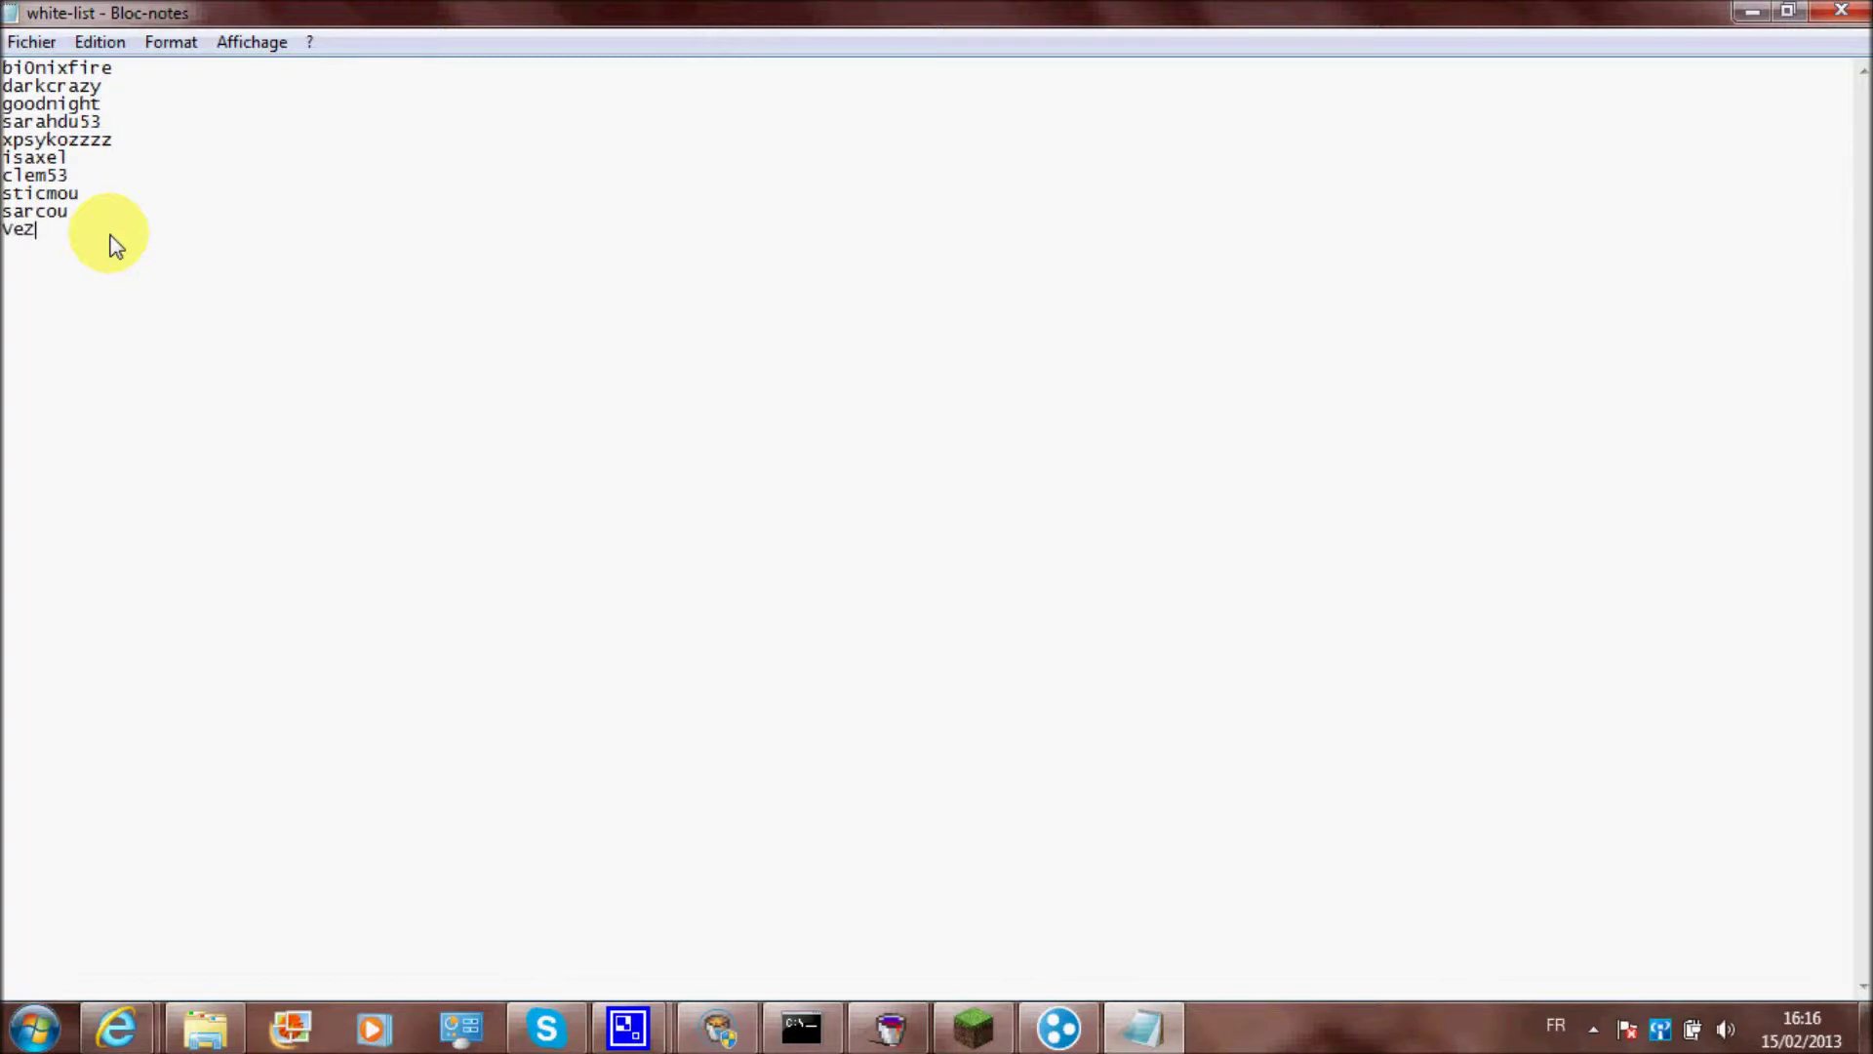
click(1844, 12)
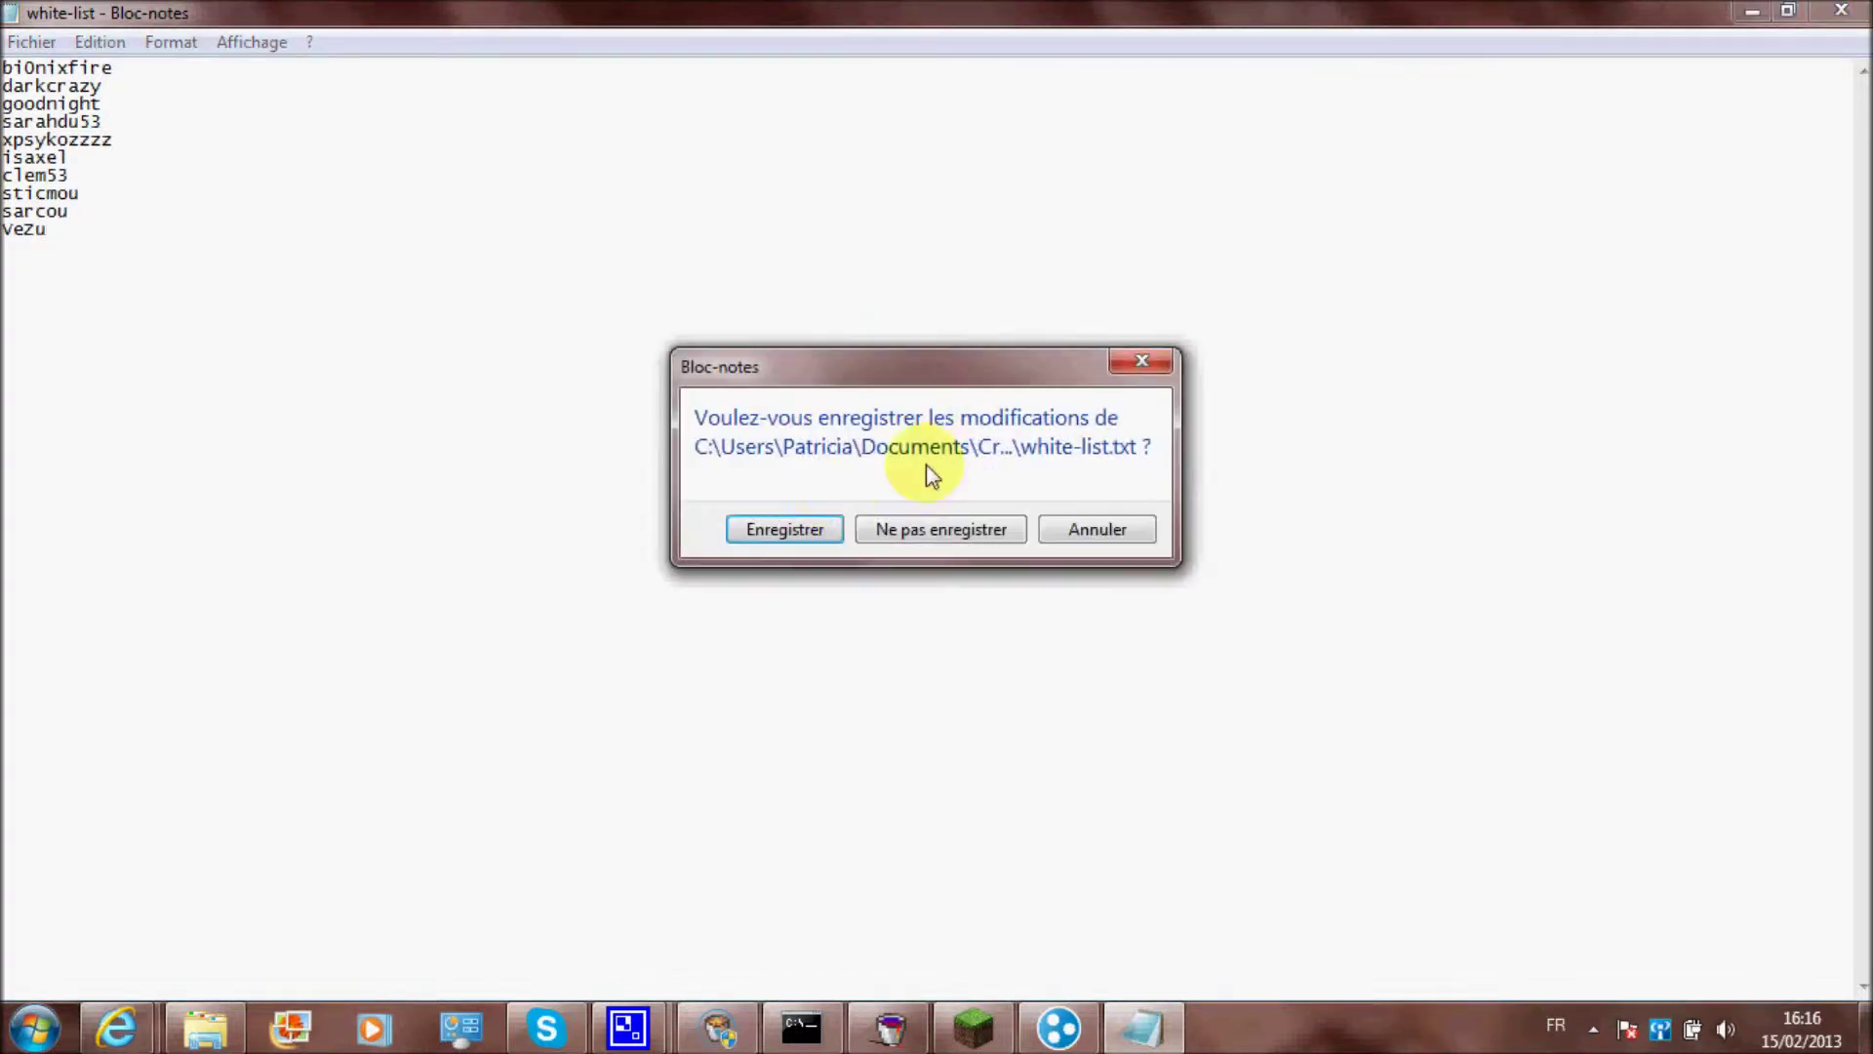
click(780, 533)
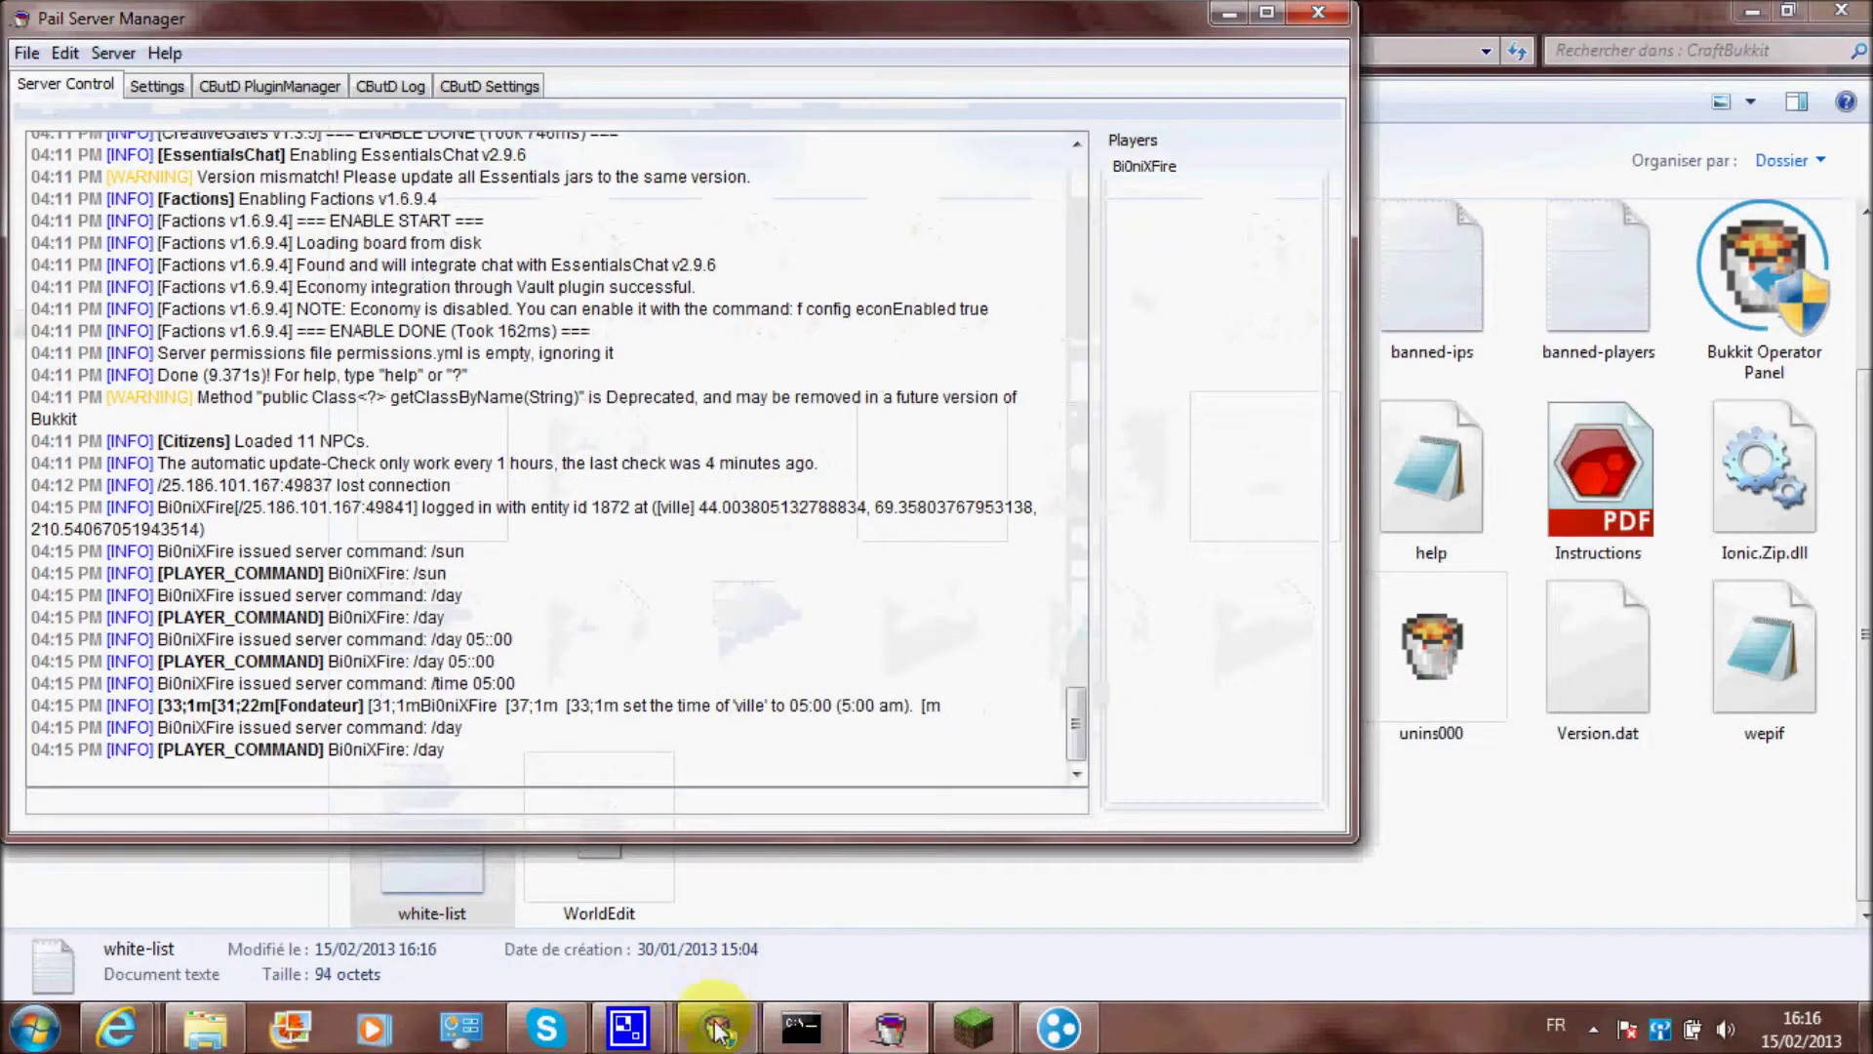
Restart the CraftBukkit server and reopen the white-list to verify the added name
click(713, 1010)
click(747, 444)
click(673, 418)
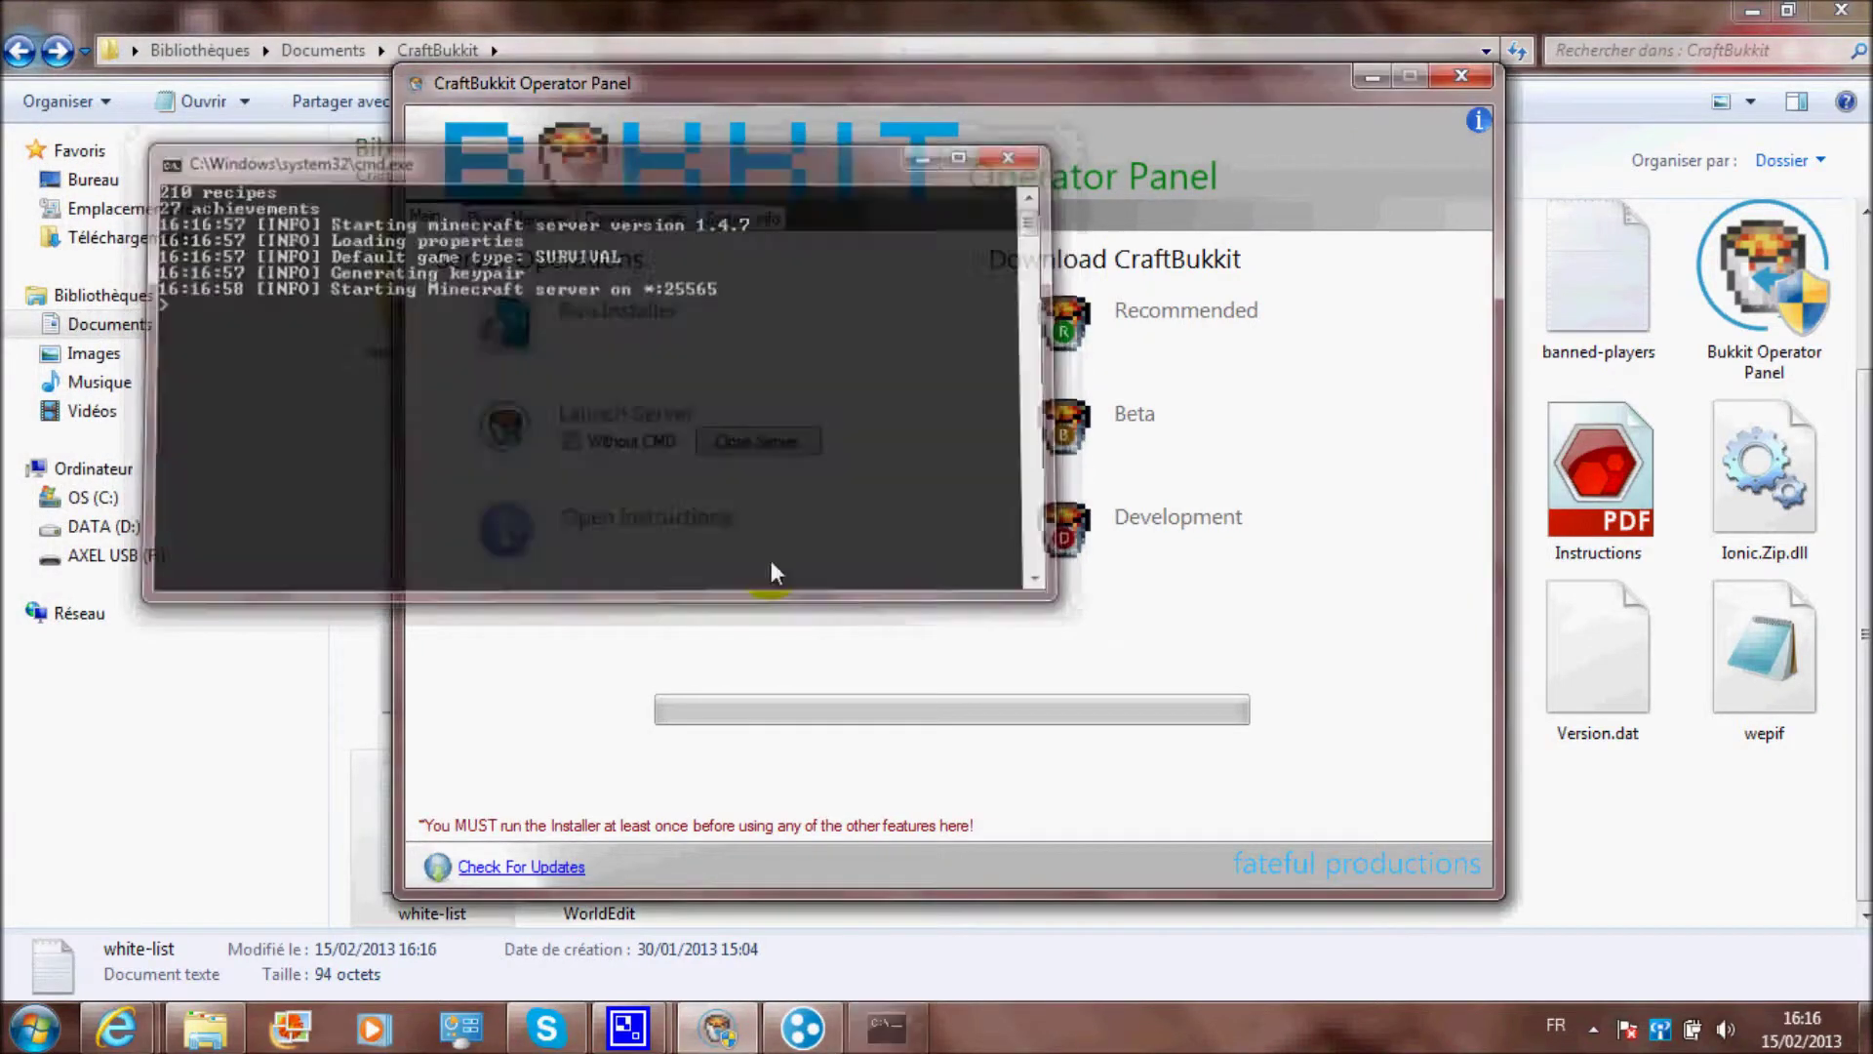
click(1581, 907)
double_click(460, 757)
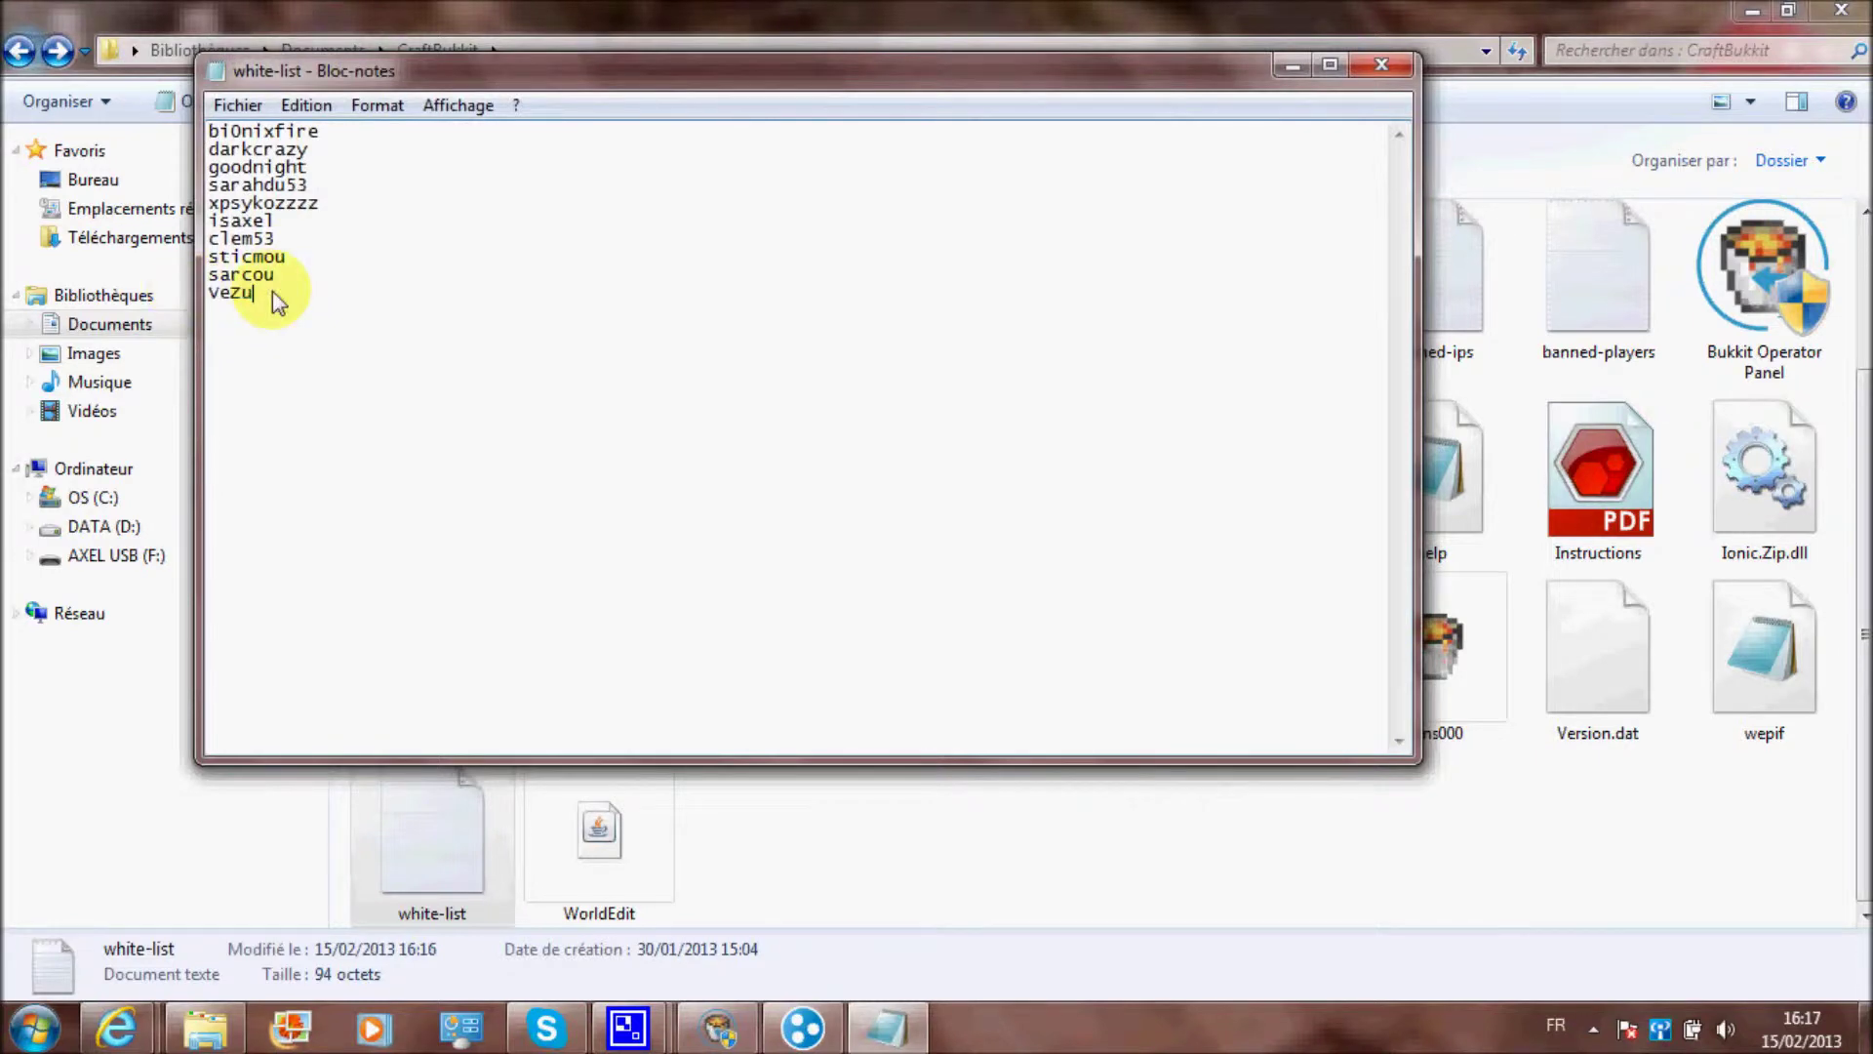
click(1383, 69)
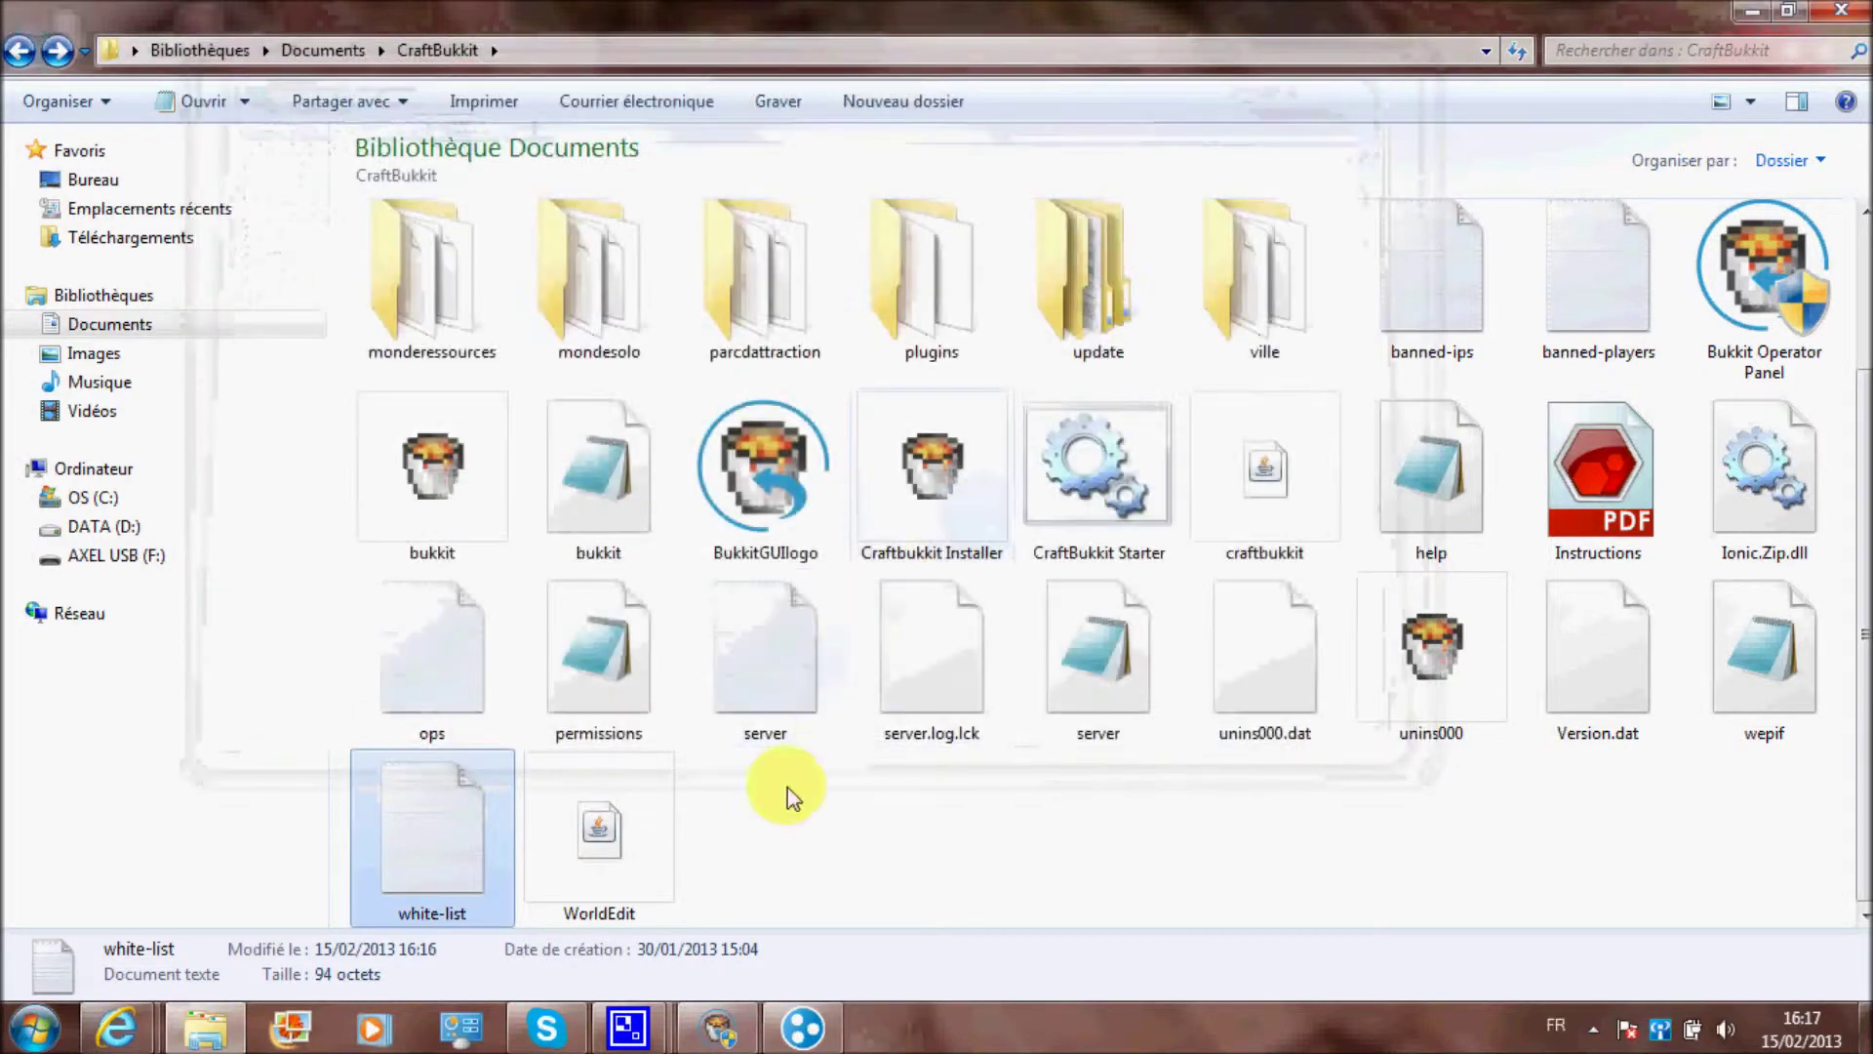
Launch, stop and relaunch the server from the Operator Panel
click(719, 1027)
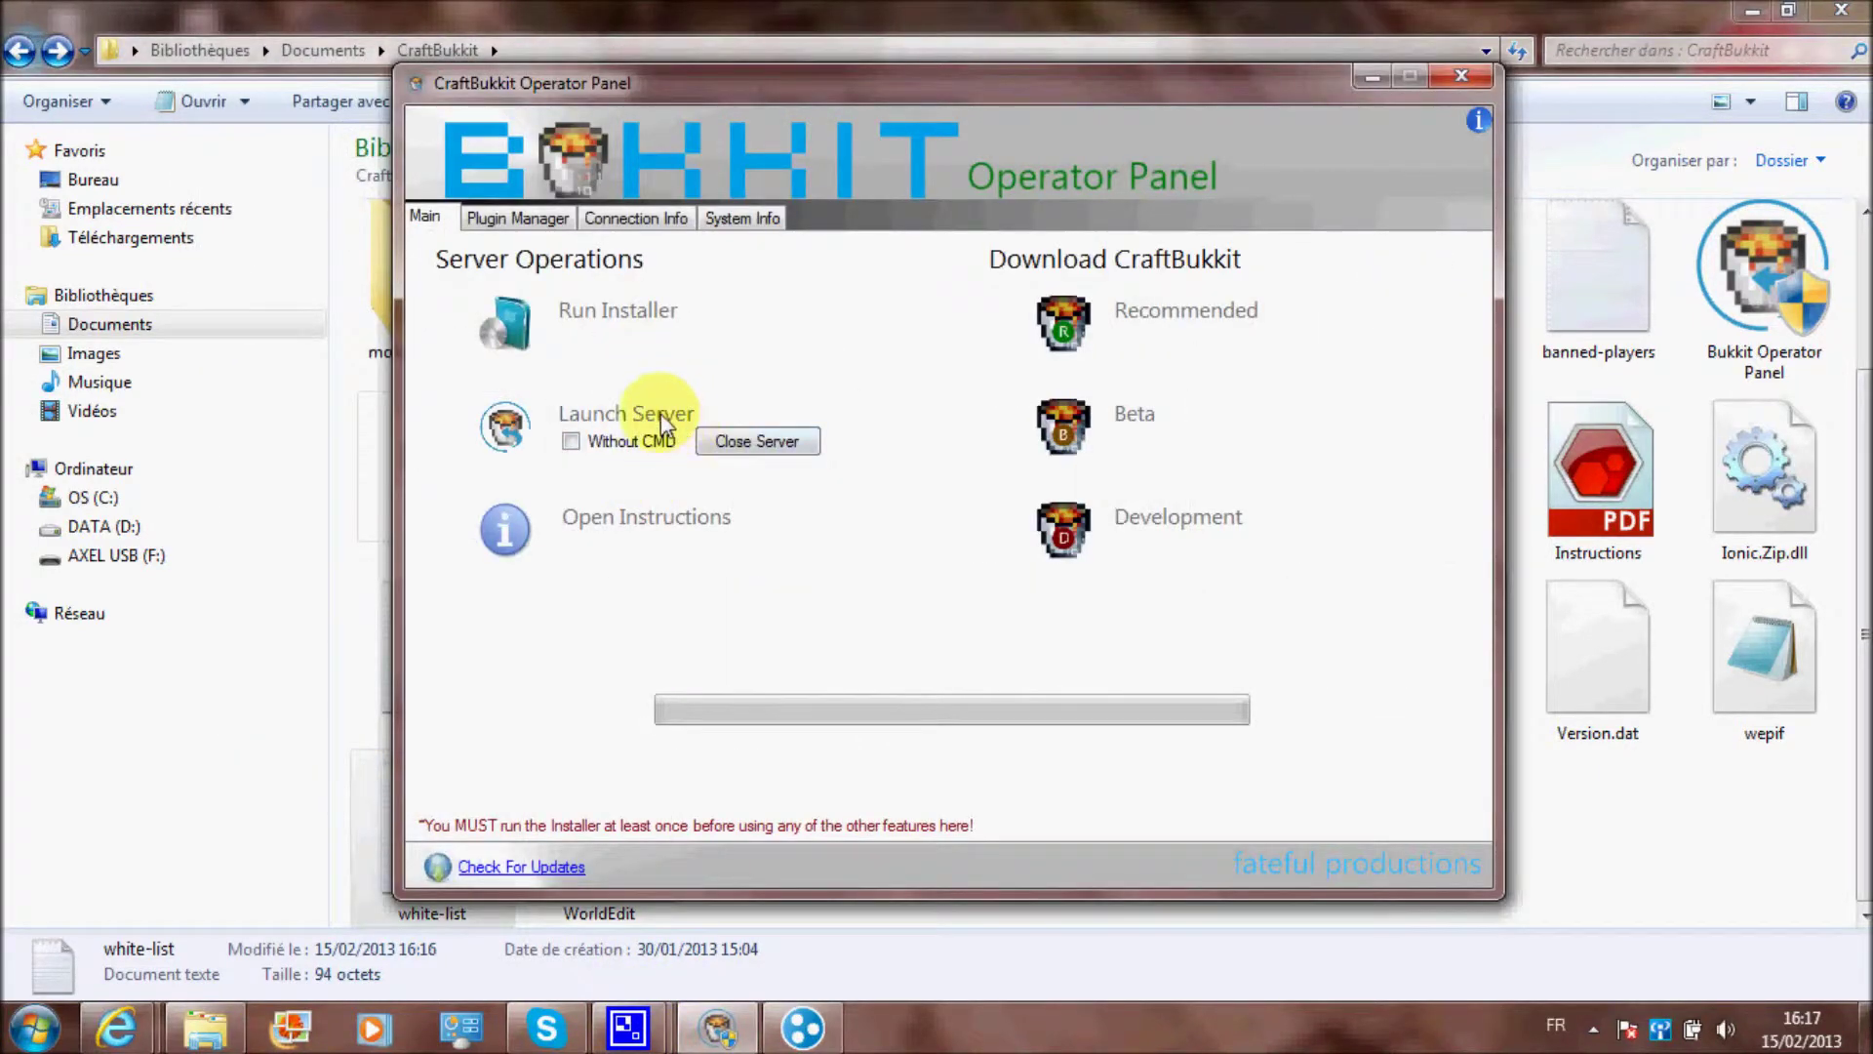
click(663, 422)
click(815, 441)
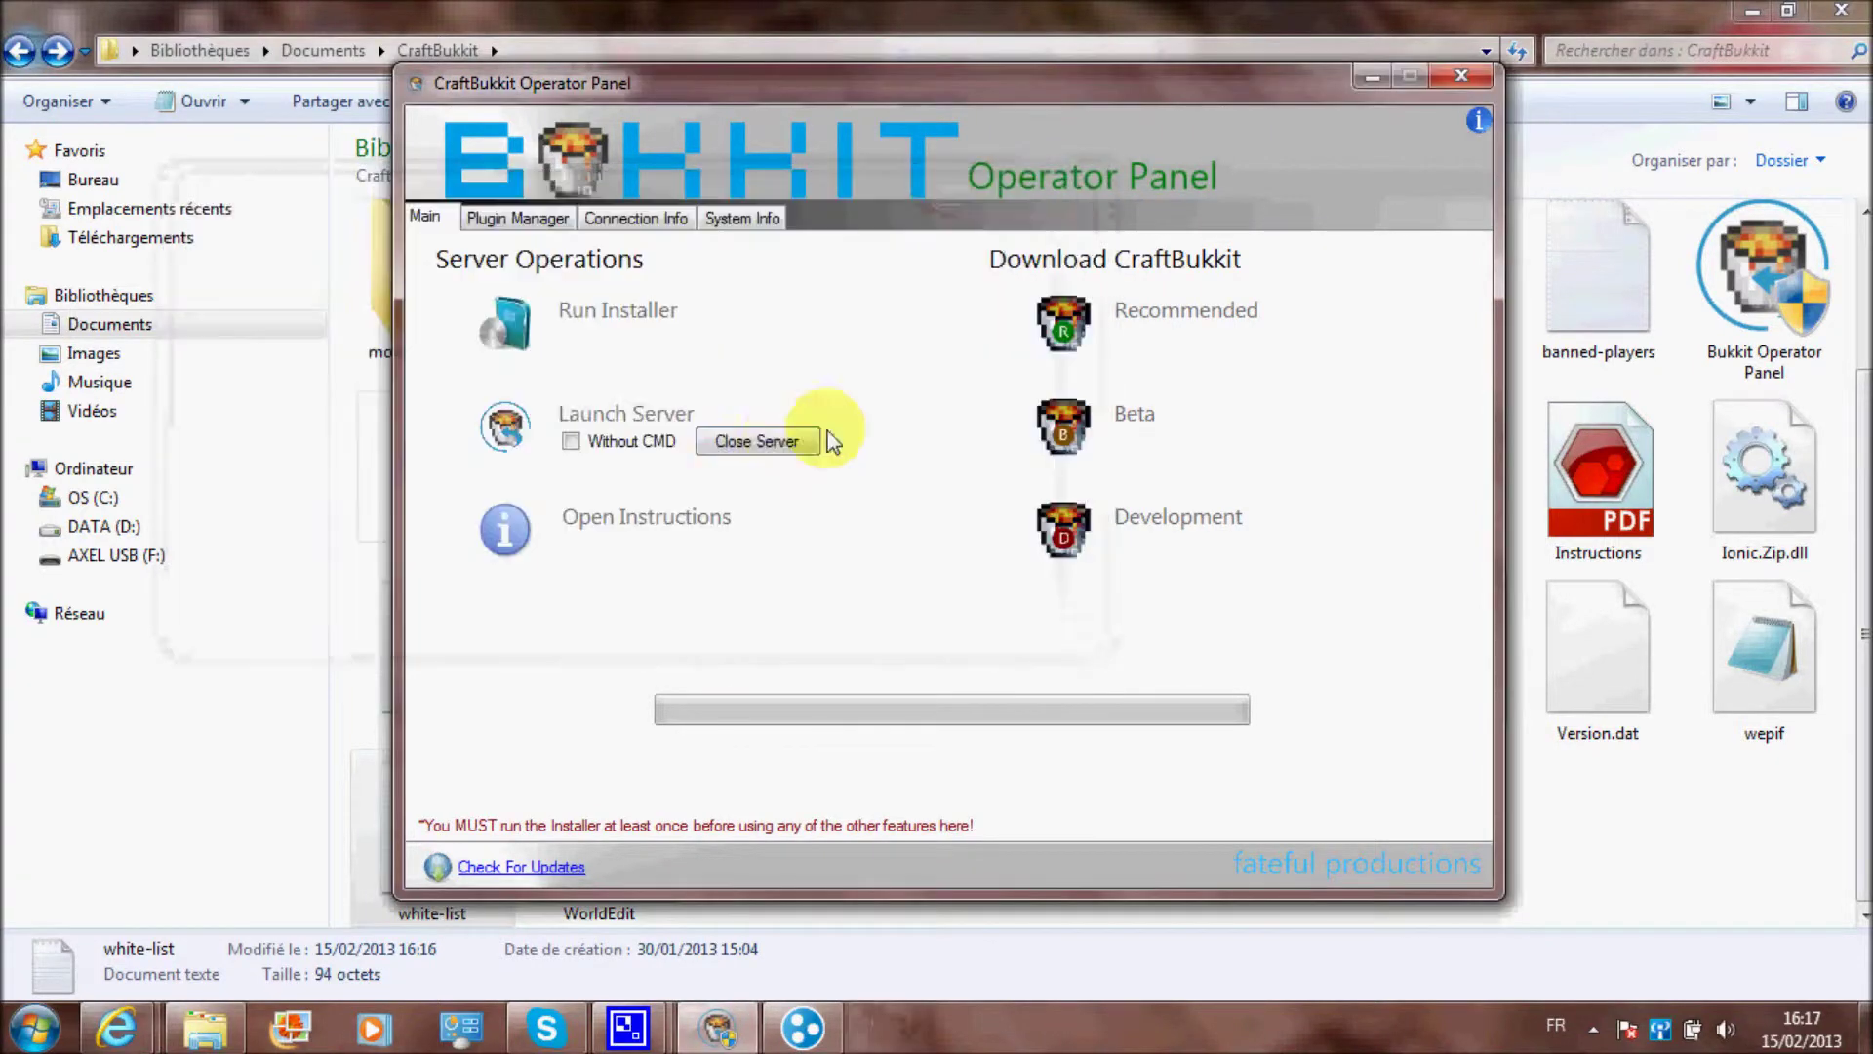
click(630, 414)
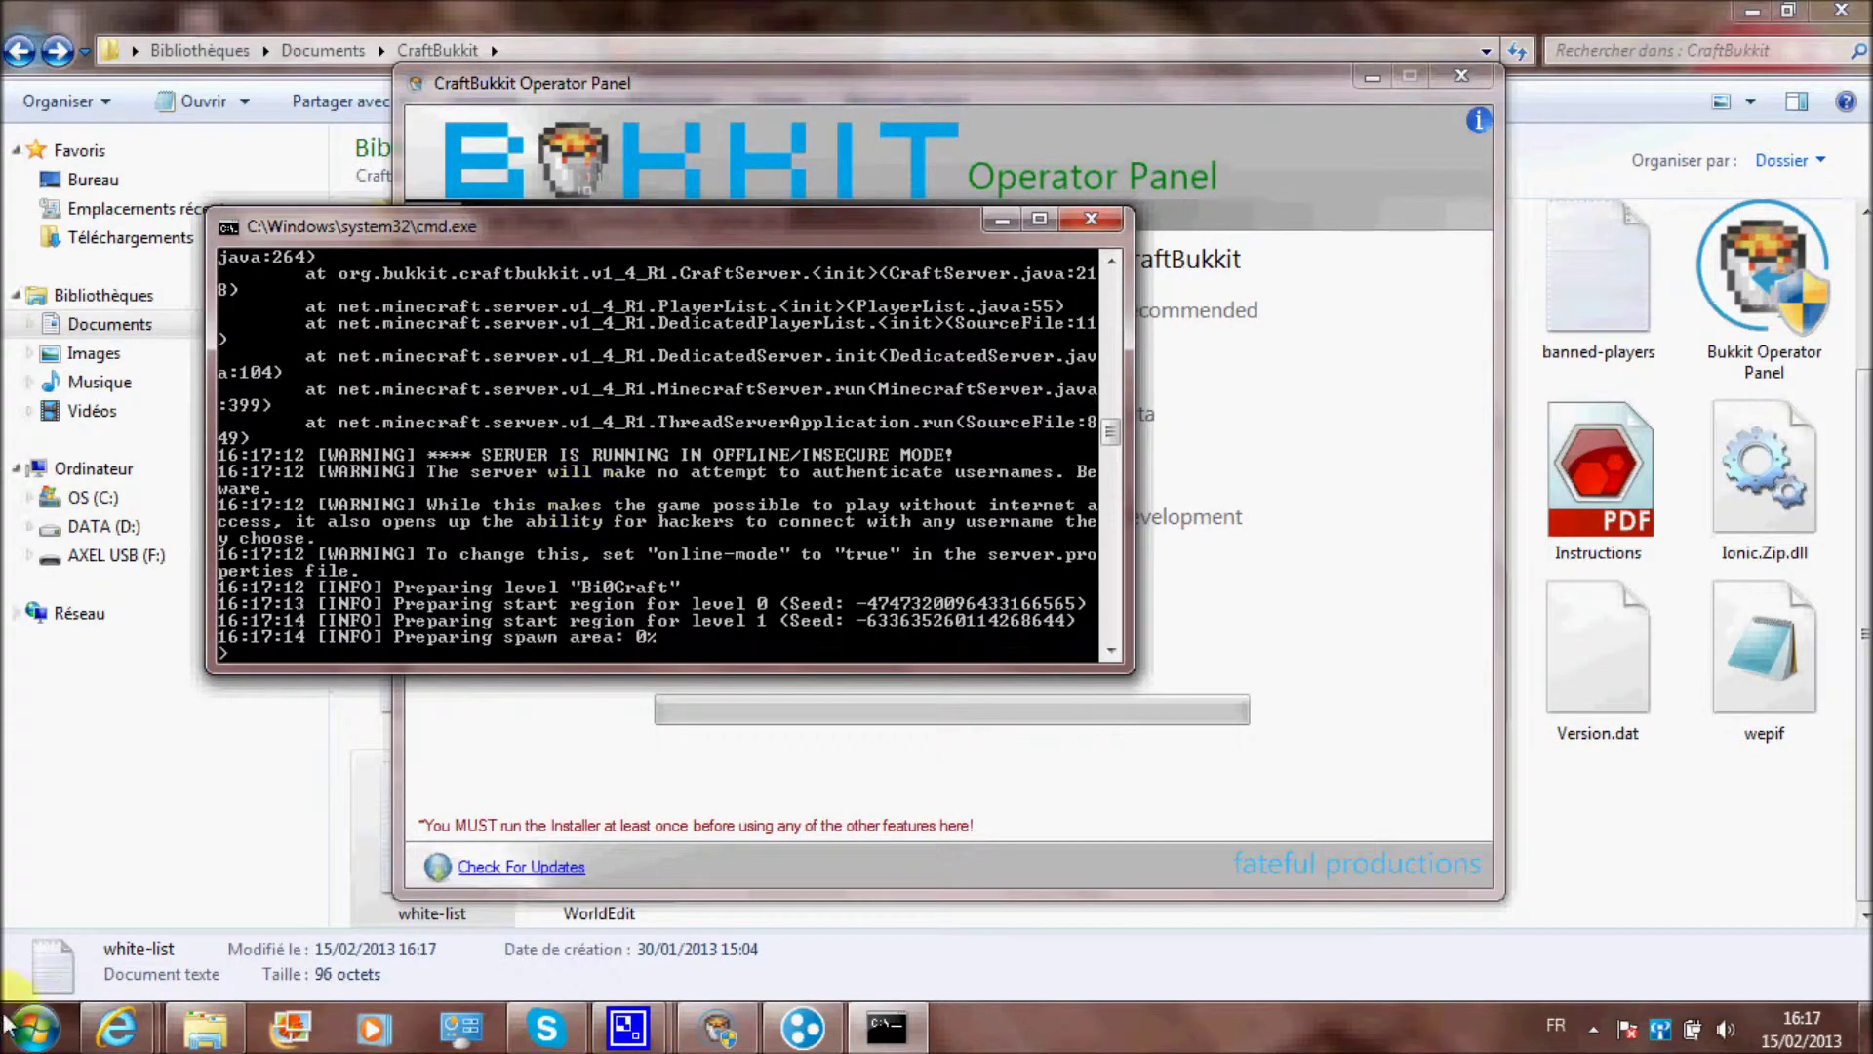
click(115, 1028)
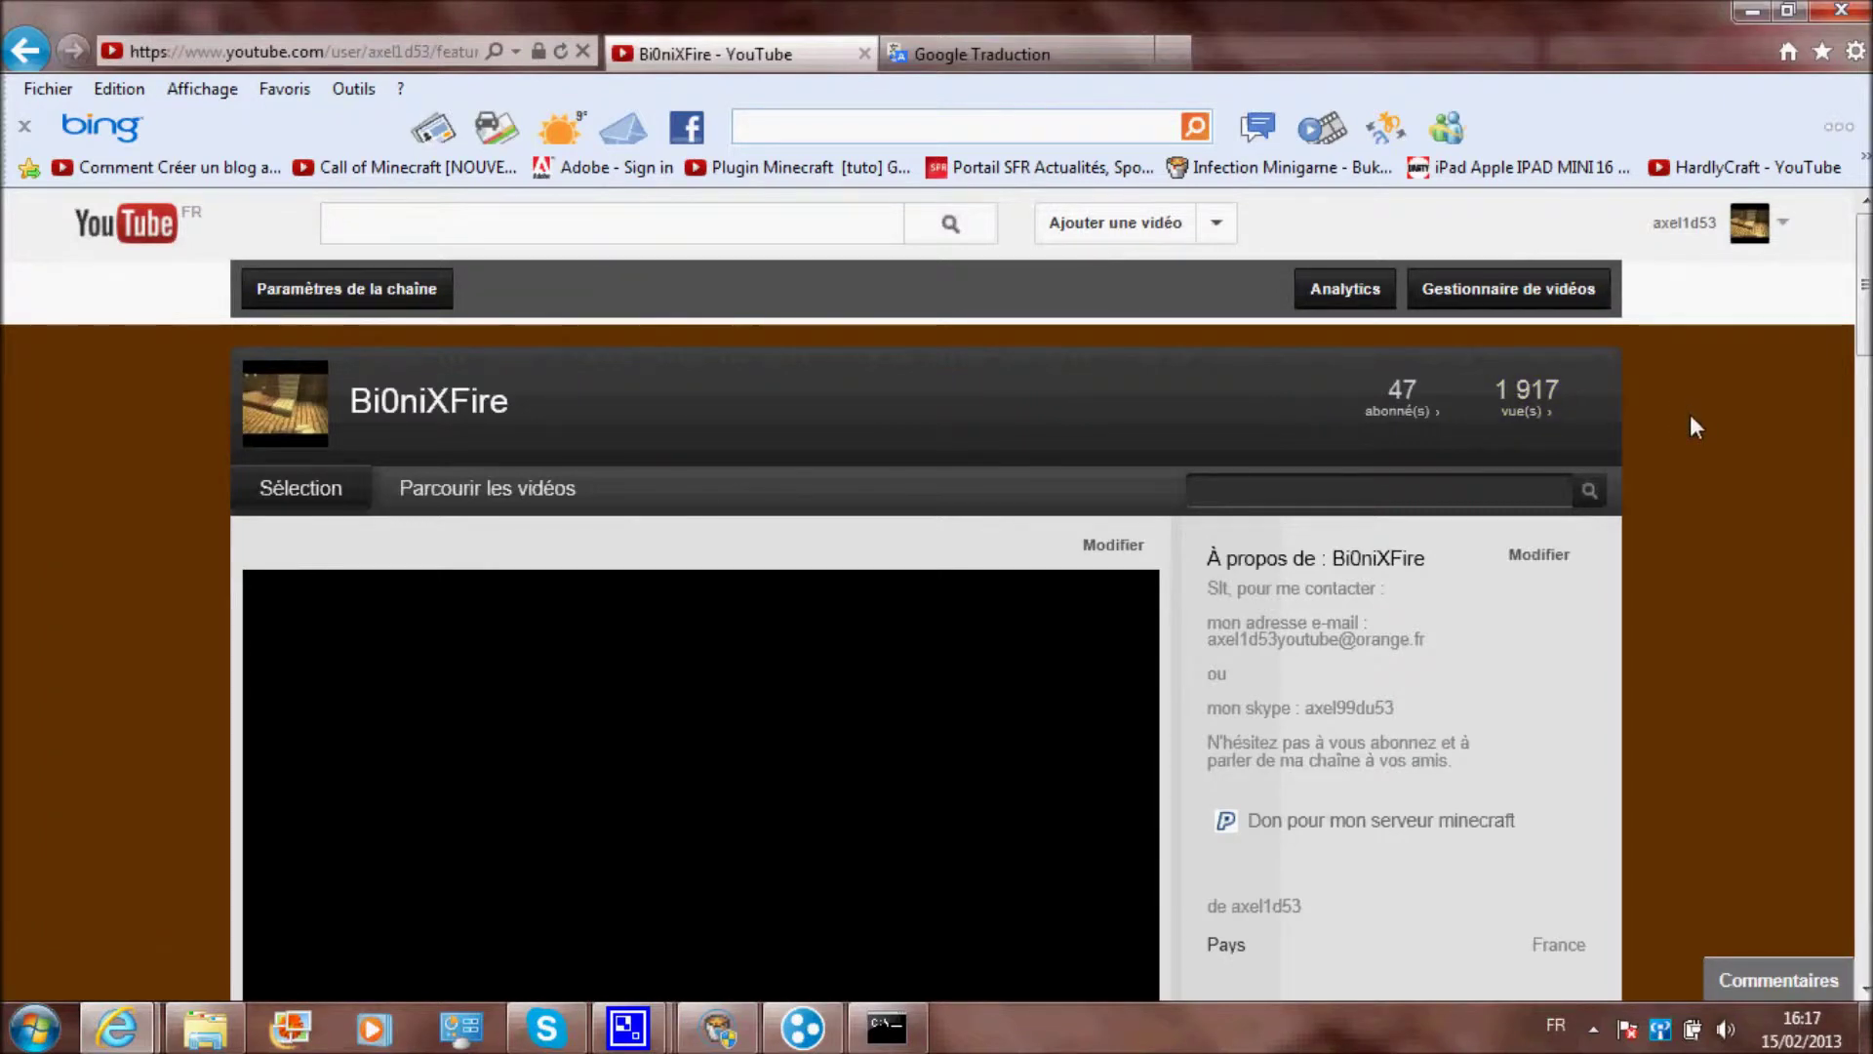
View a featured friend's channel and its uploads, then return to the original channel
scroll(1683, 395, down, 5)
scroll(1685, 398, down, 7)
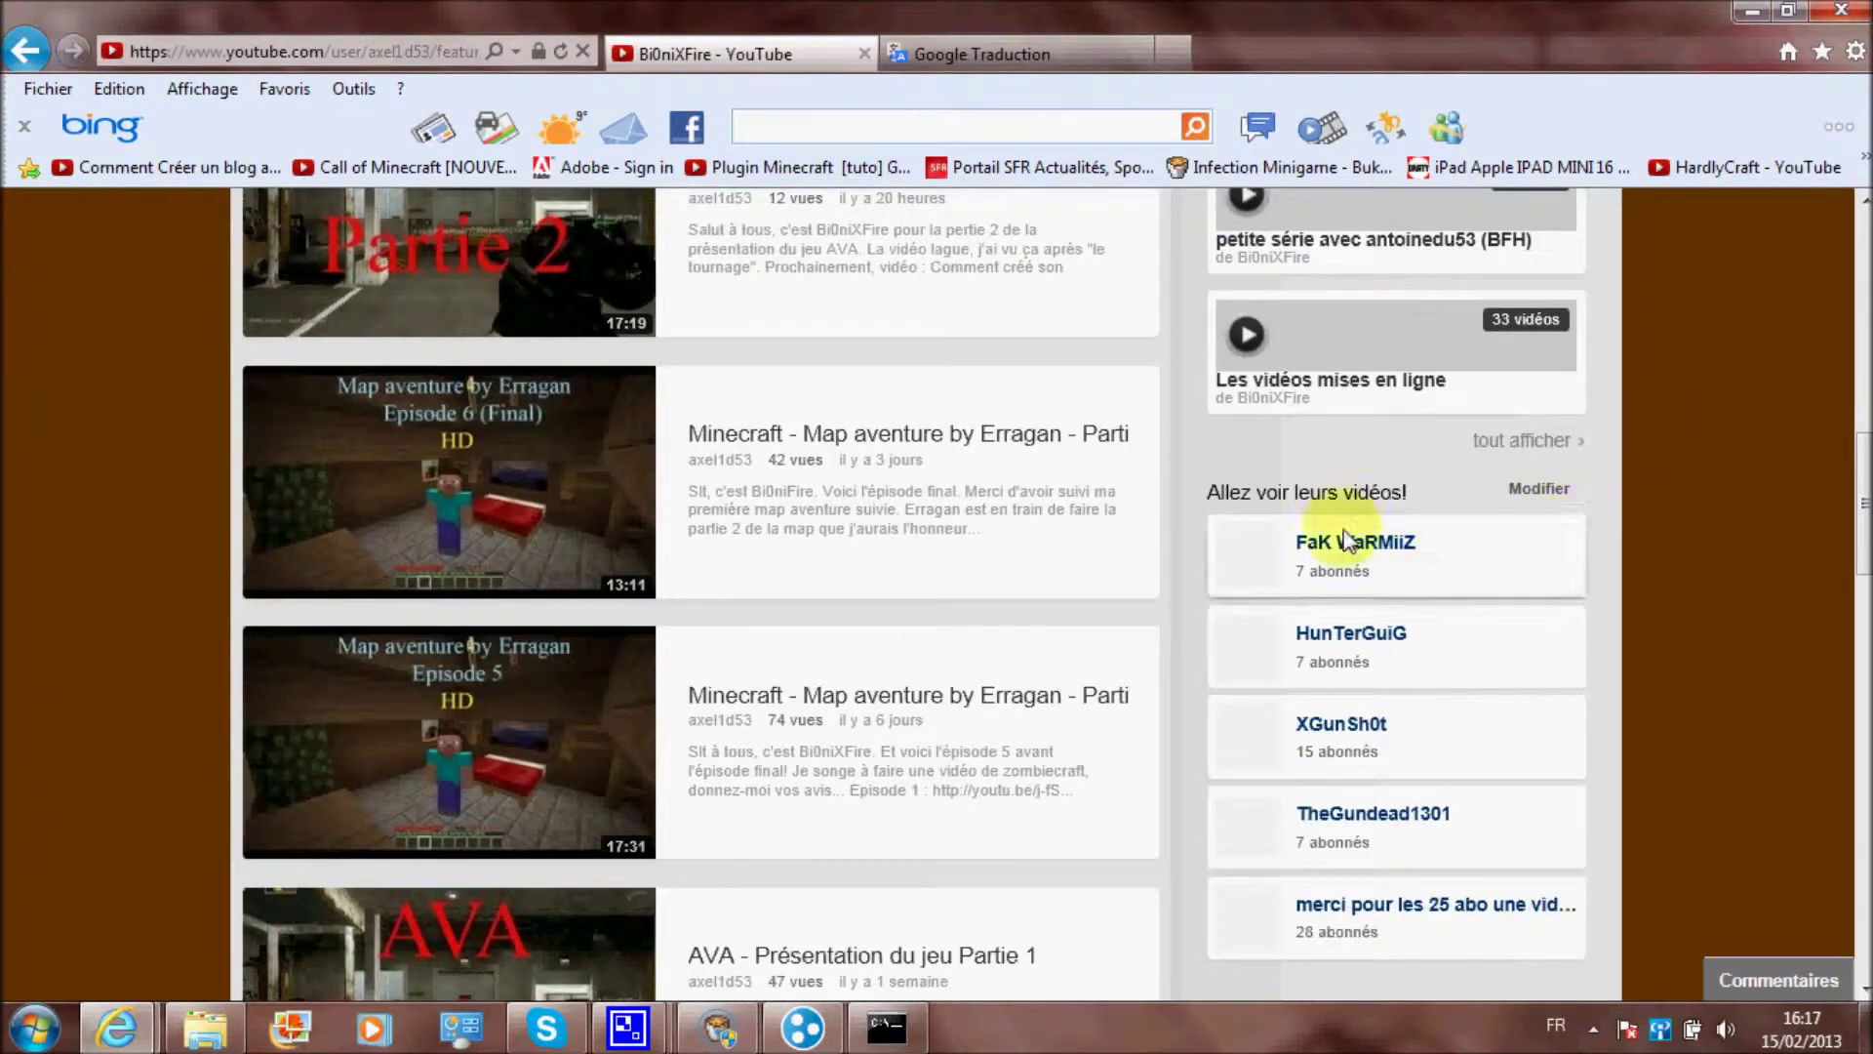
scroll(1347, 539, down, 3)
scroll(1346, 540, up, 3)
click(1351, 542)
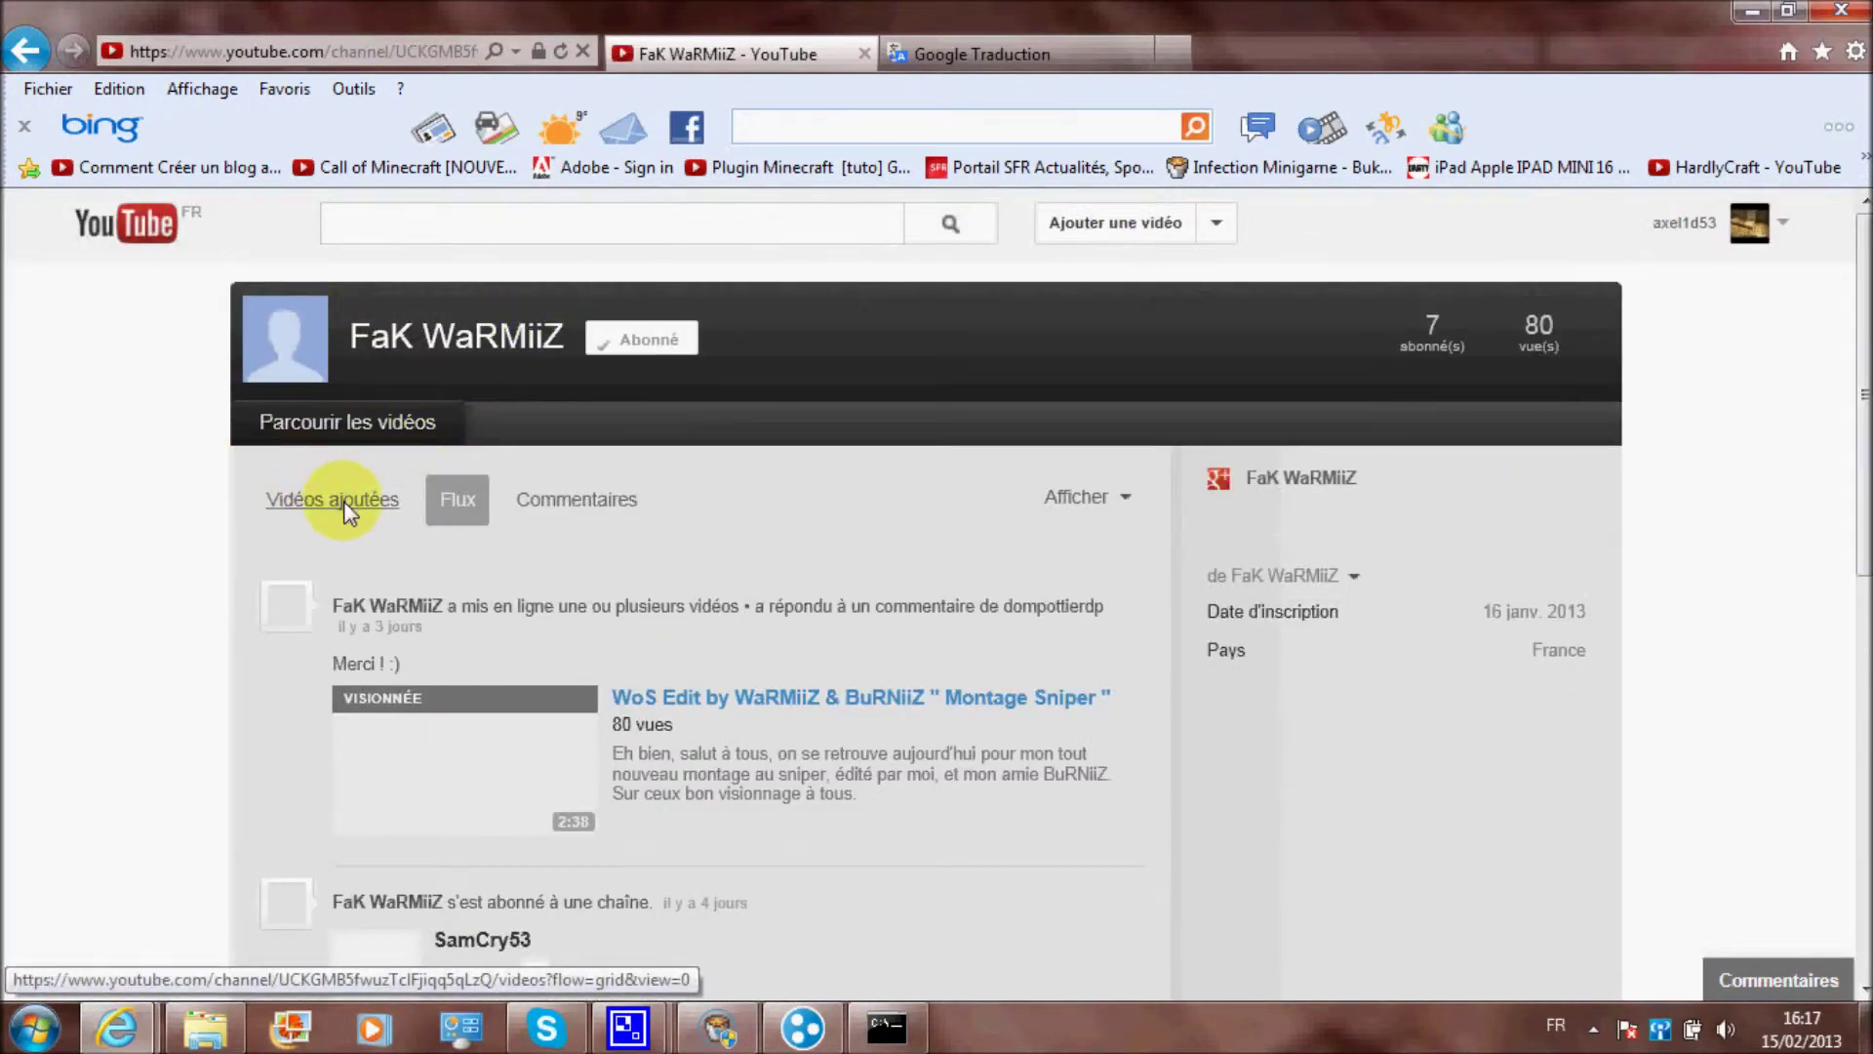
click(351, 507)
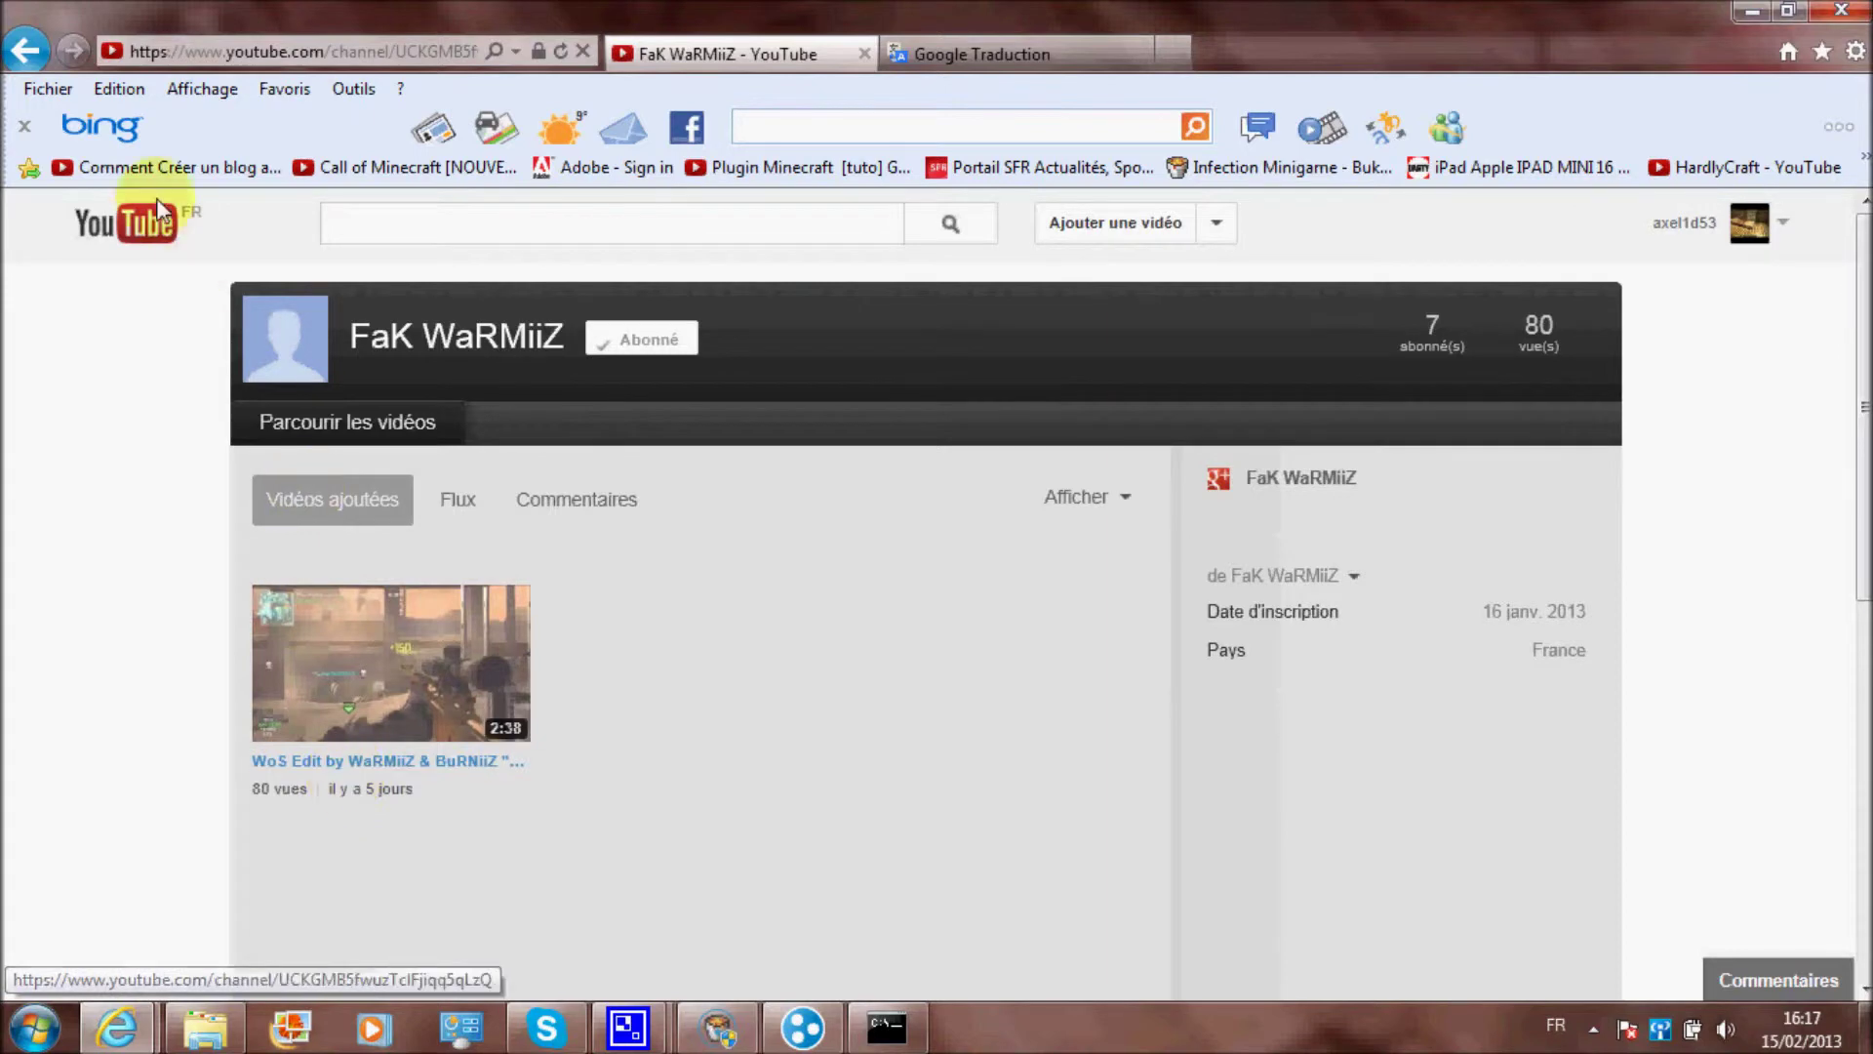
click(31, 49)
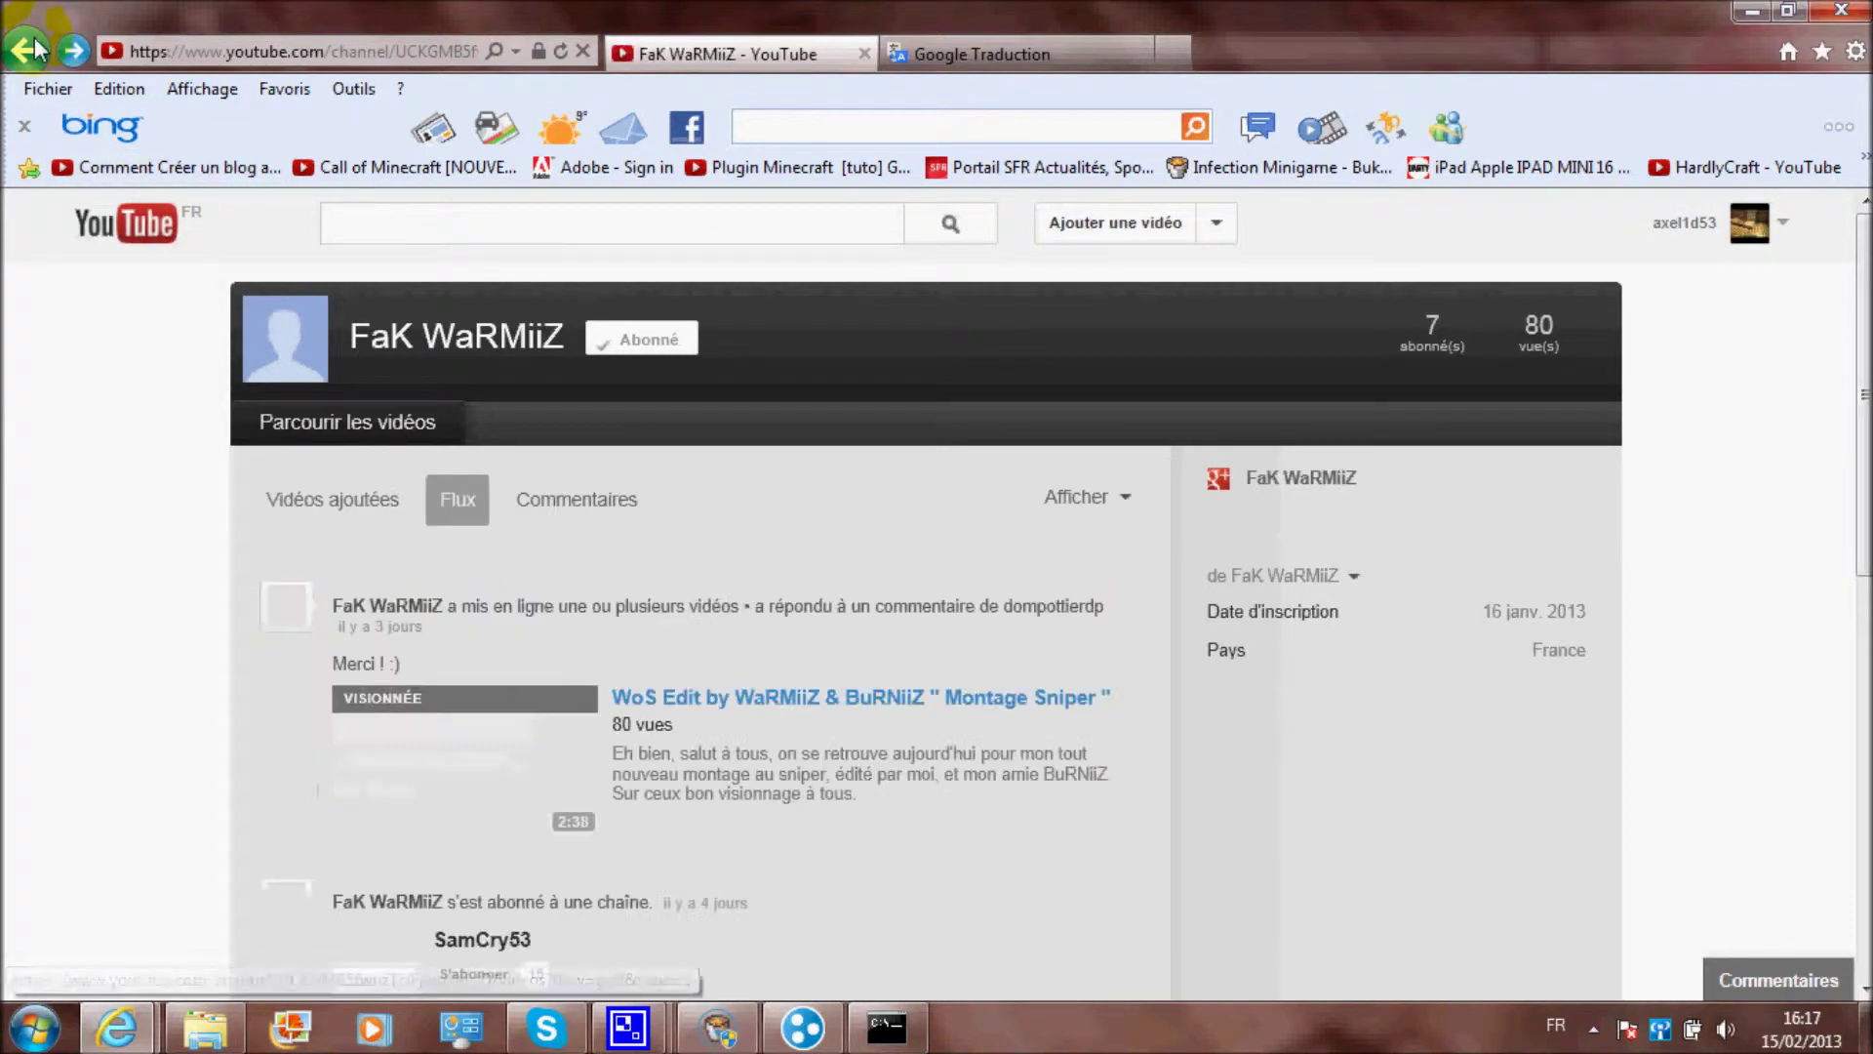
click(32, 49)
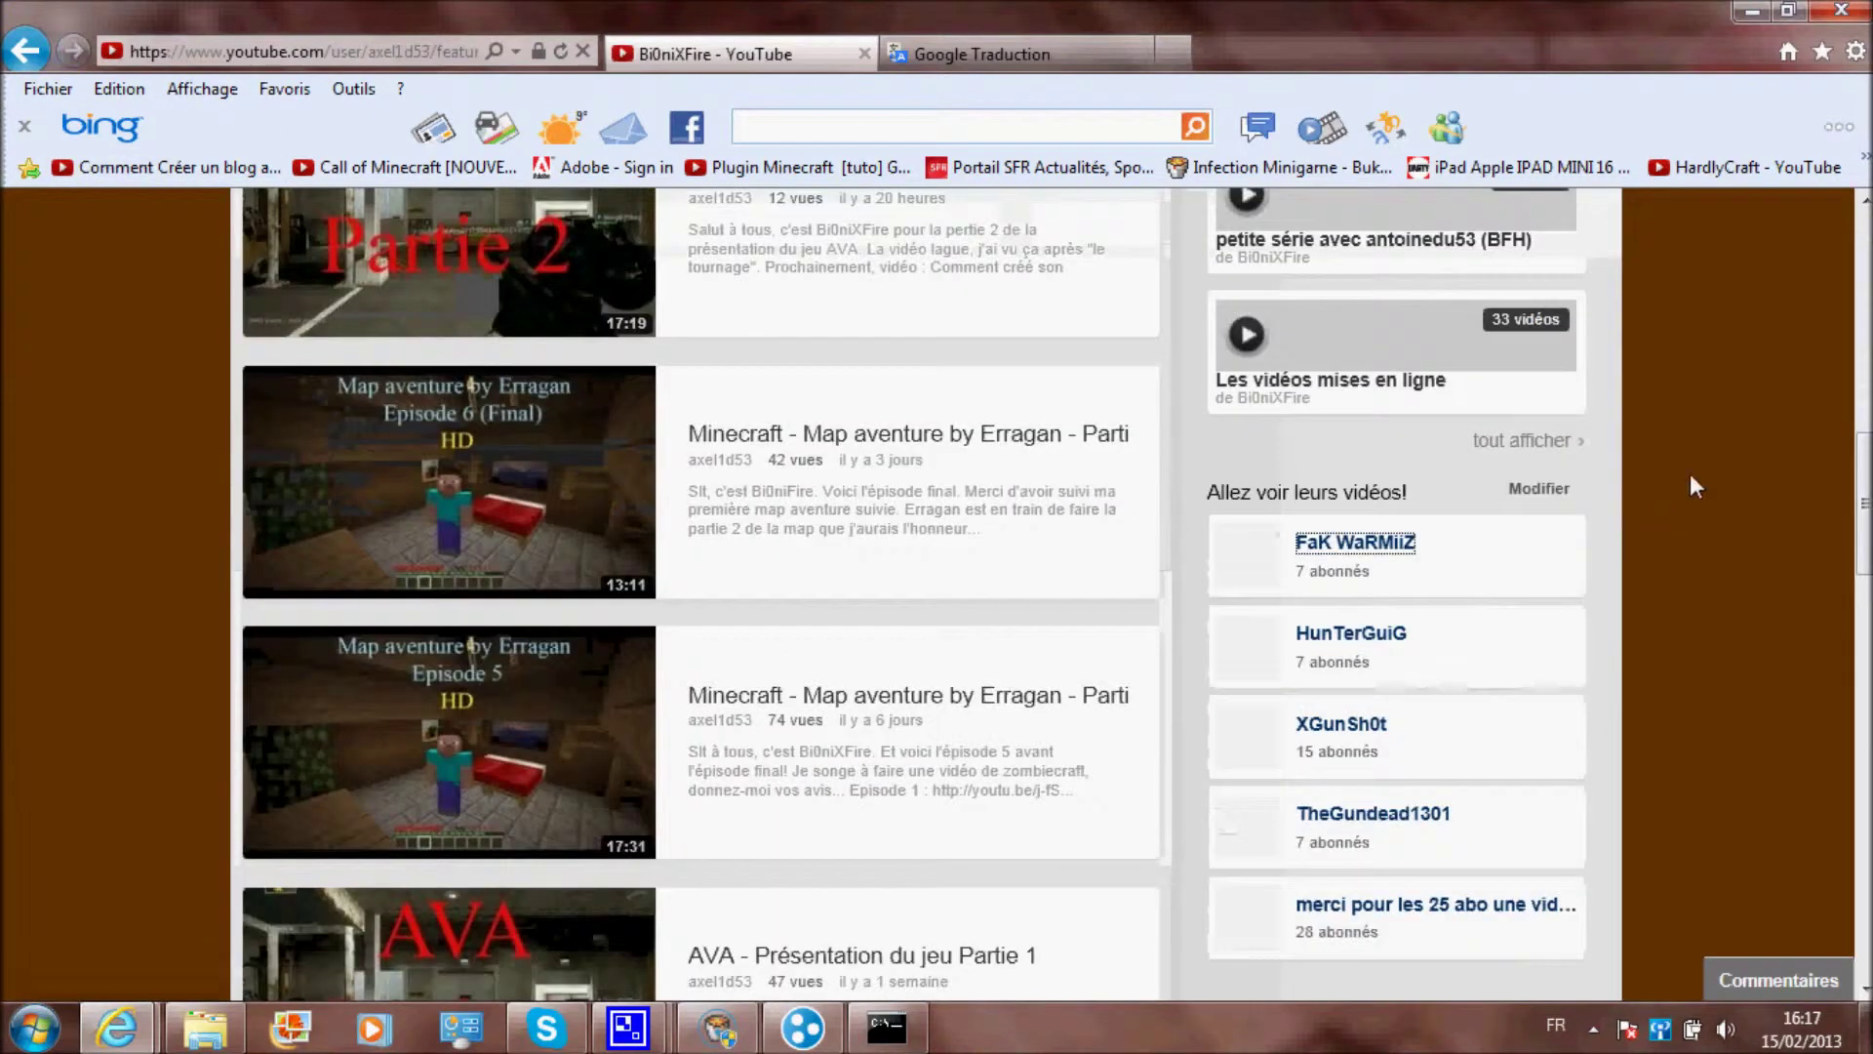
Open Episode 1 of the Erragan adventure map, go back, and show all uploaded videos
scroll(1719, 468, down, 5)
scroll(1717, 466, down, 5)
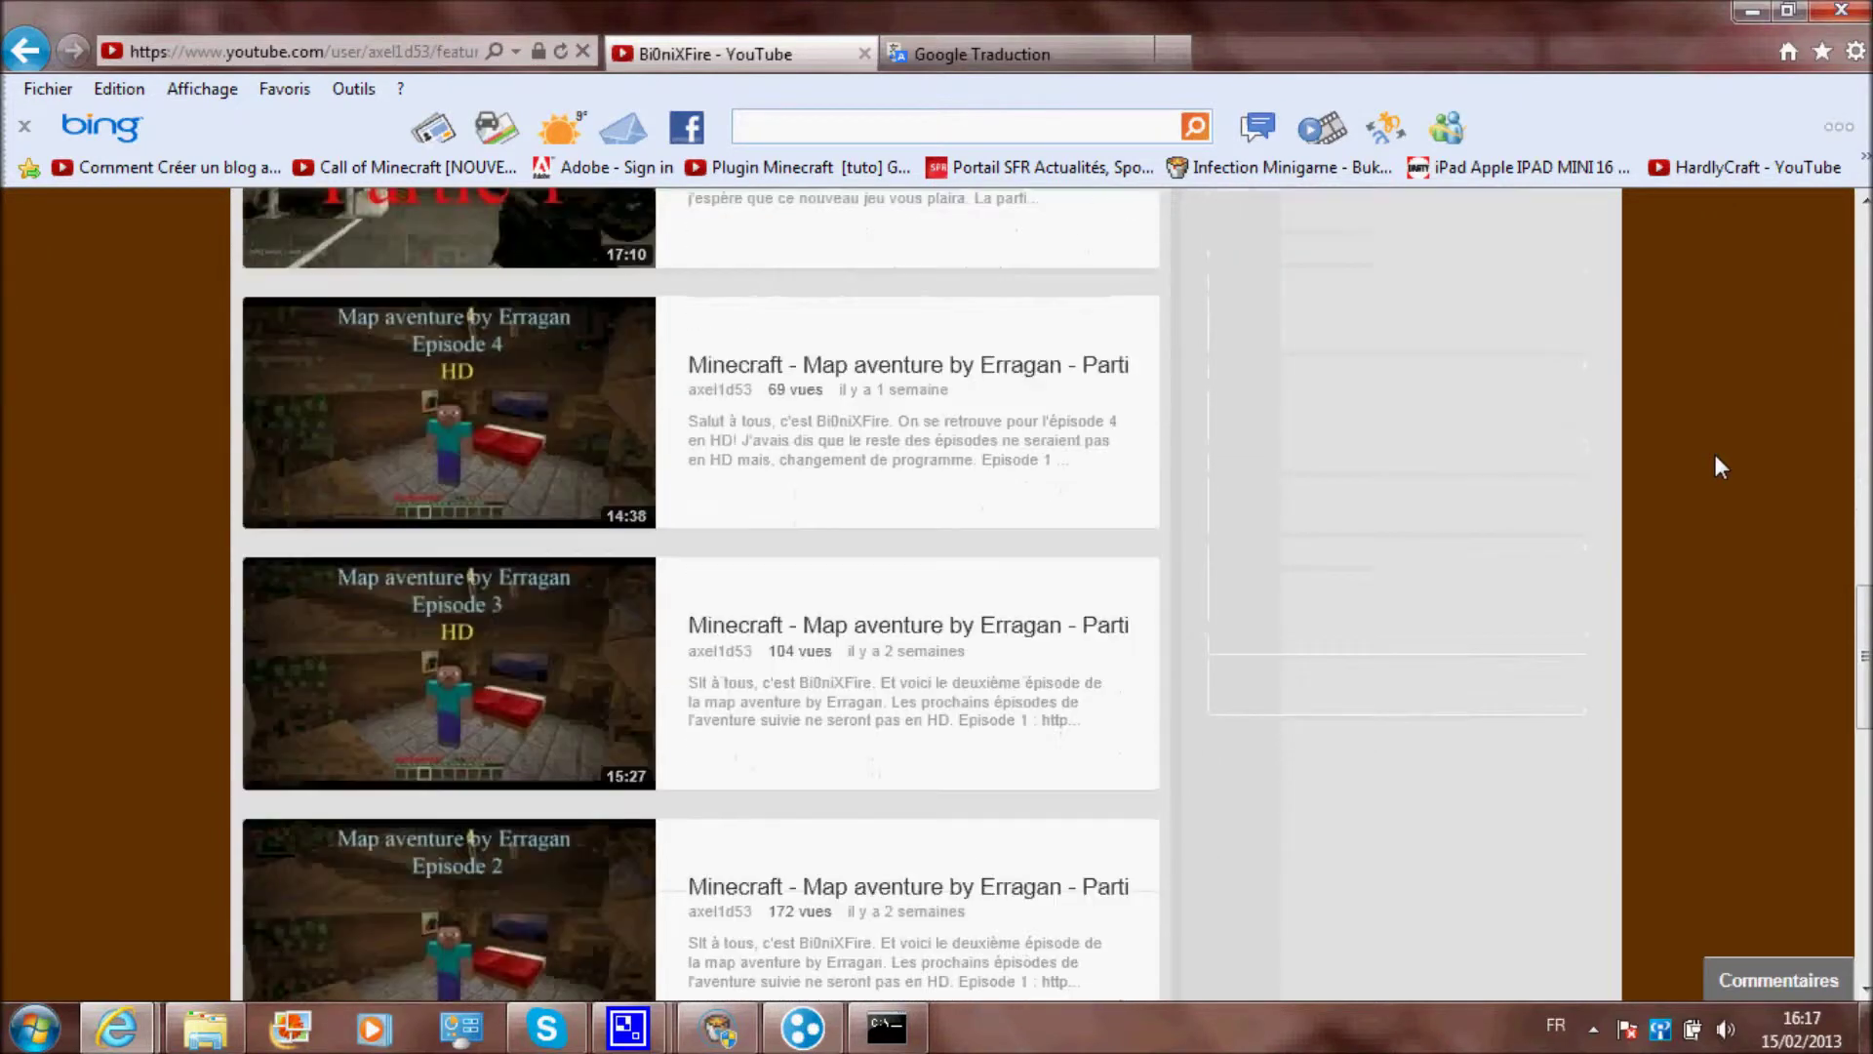
click(957, 776)
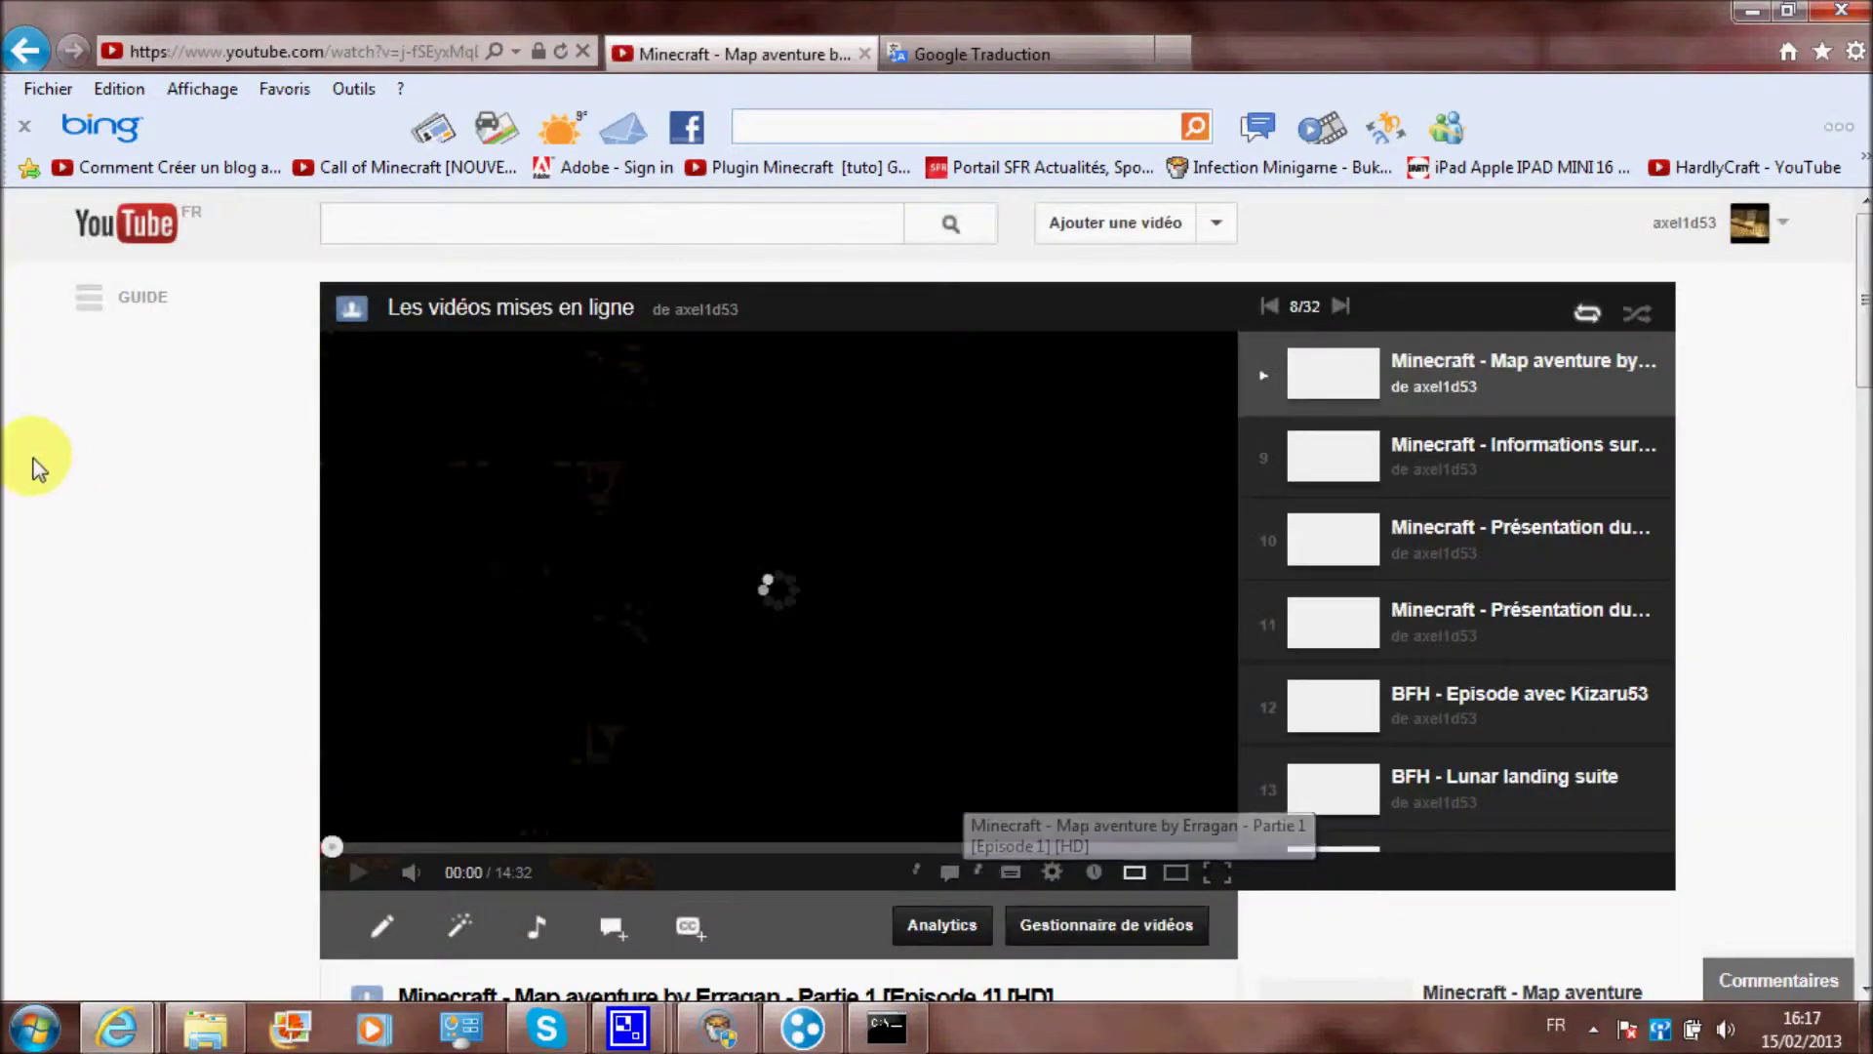
click(37, 49)
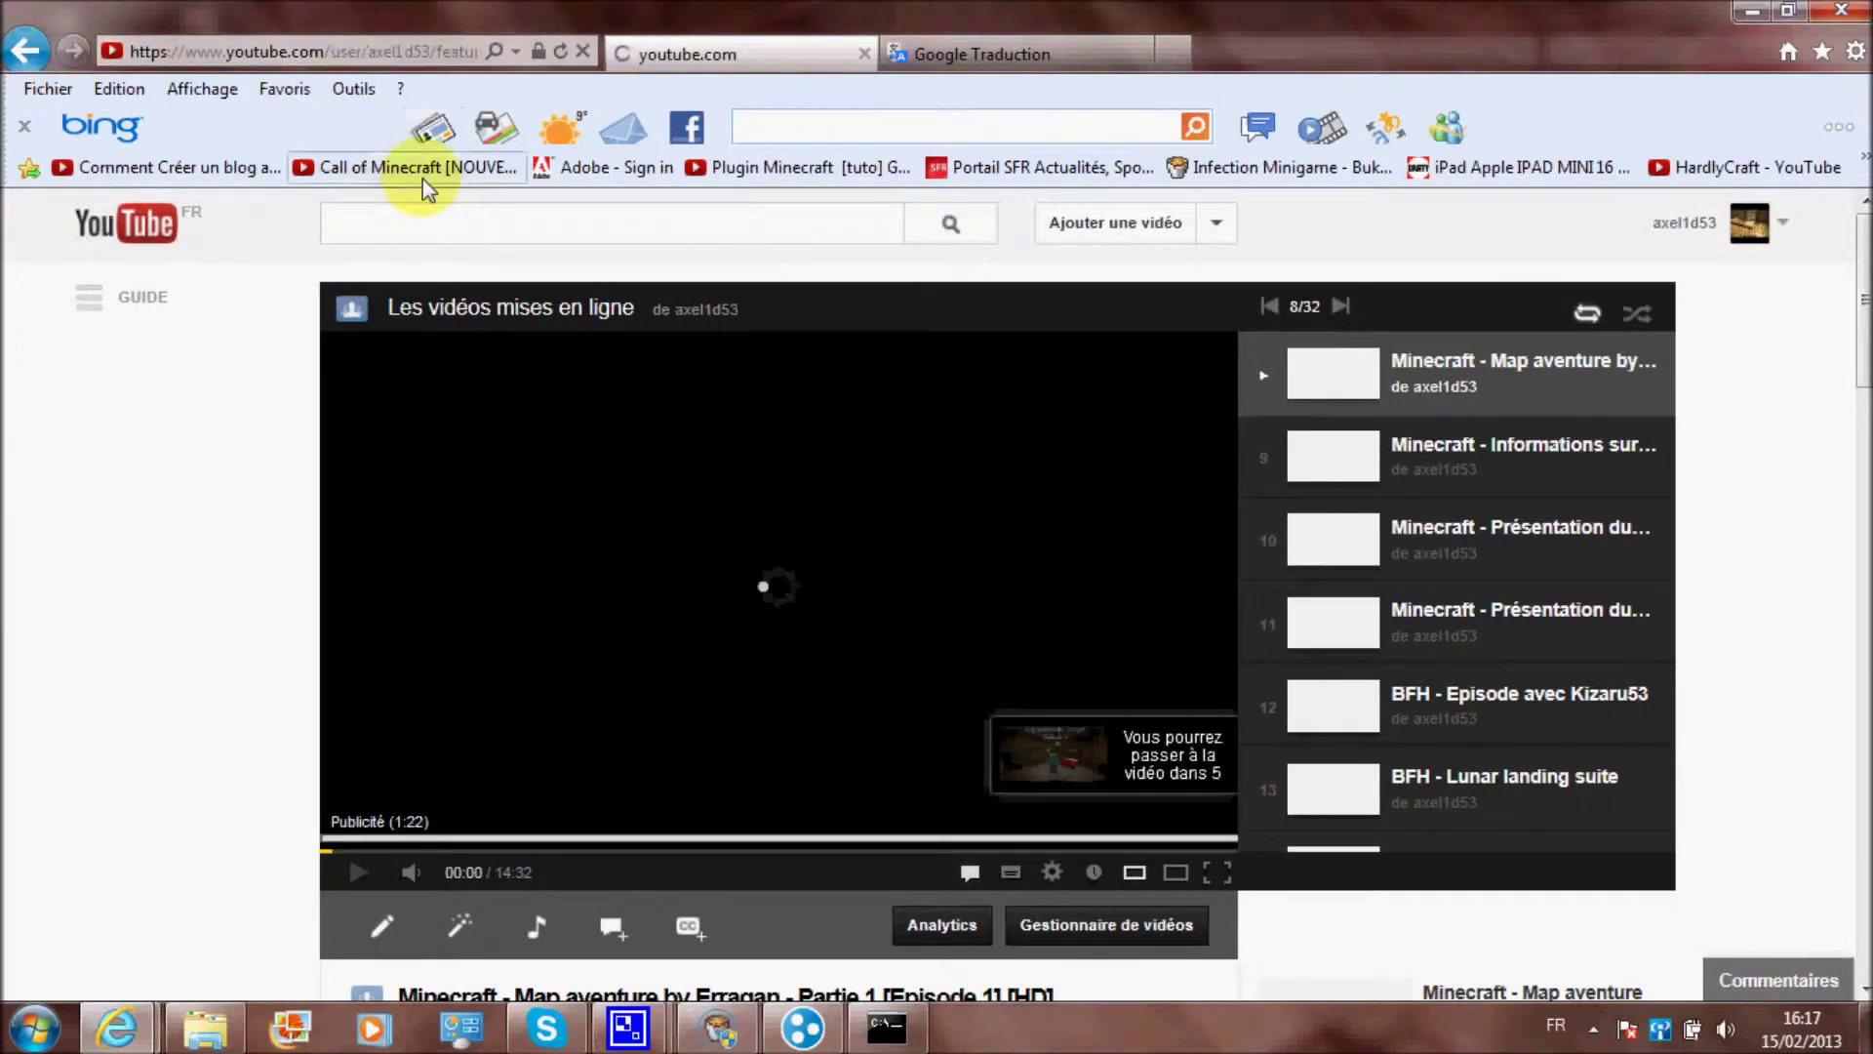
scroll(606, 404, up, 10)
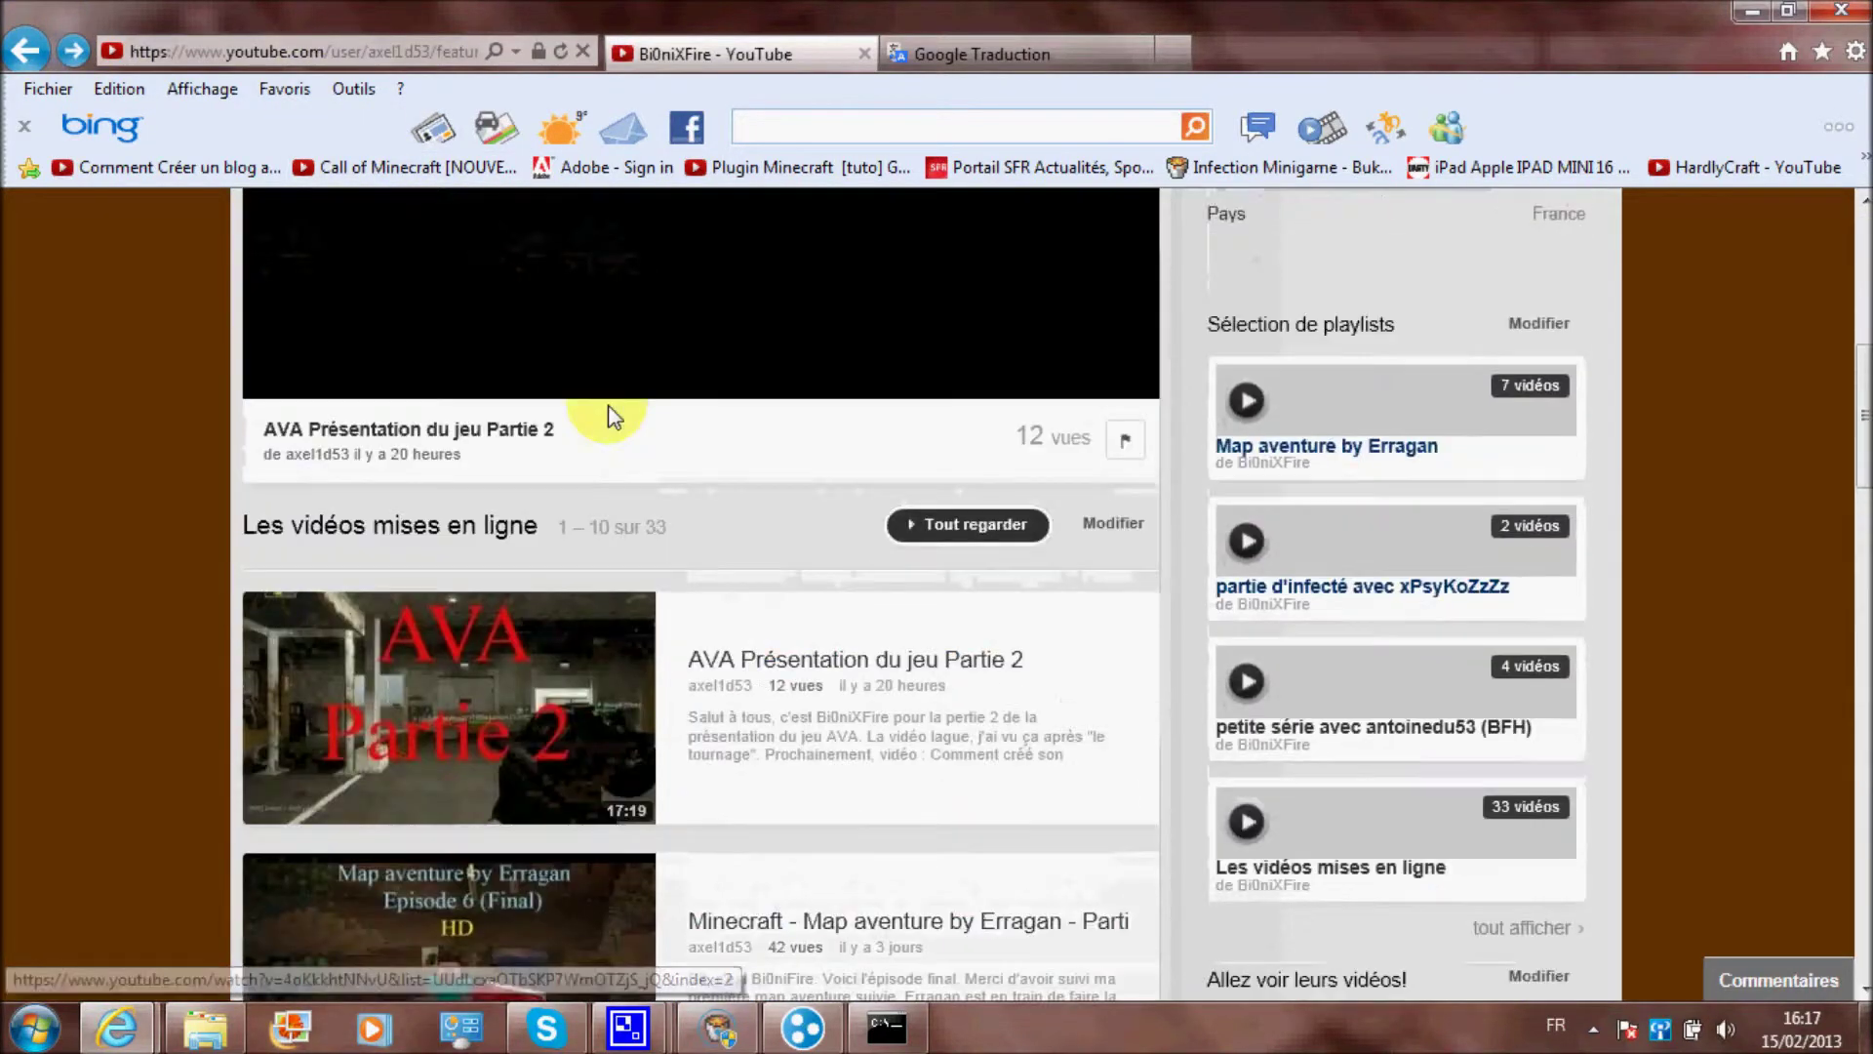
scroll(583, 412, up, 5)
click(418, 369)
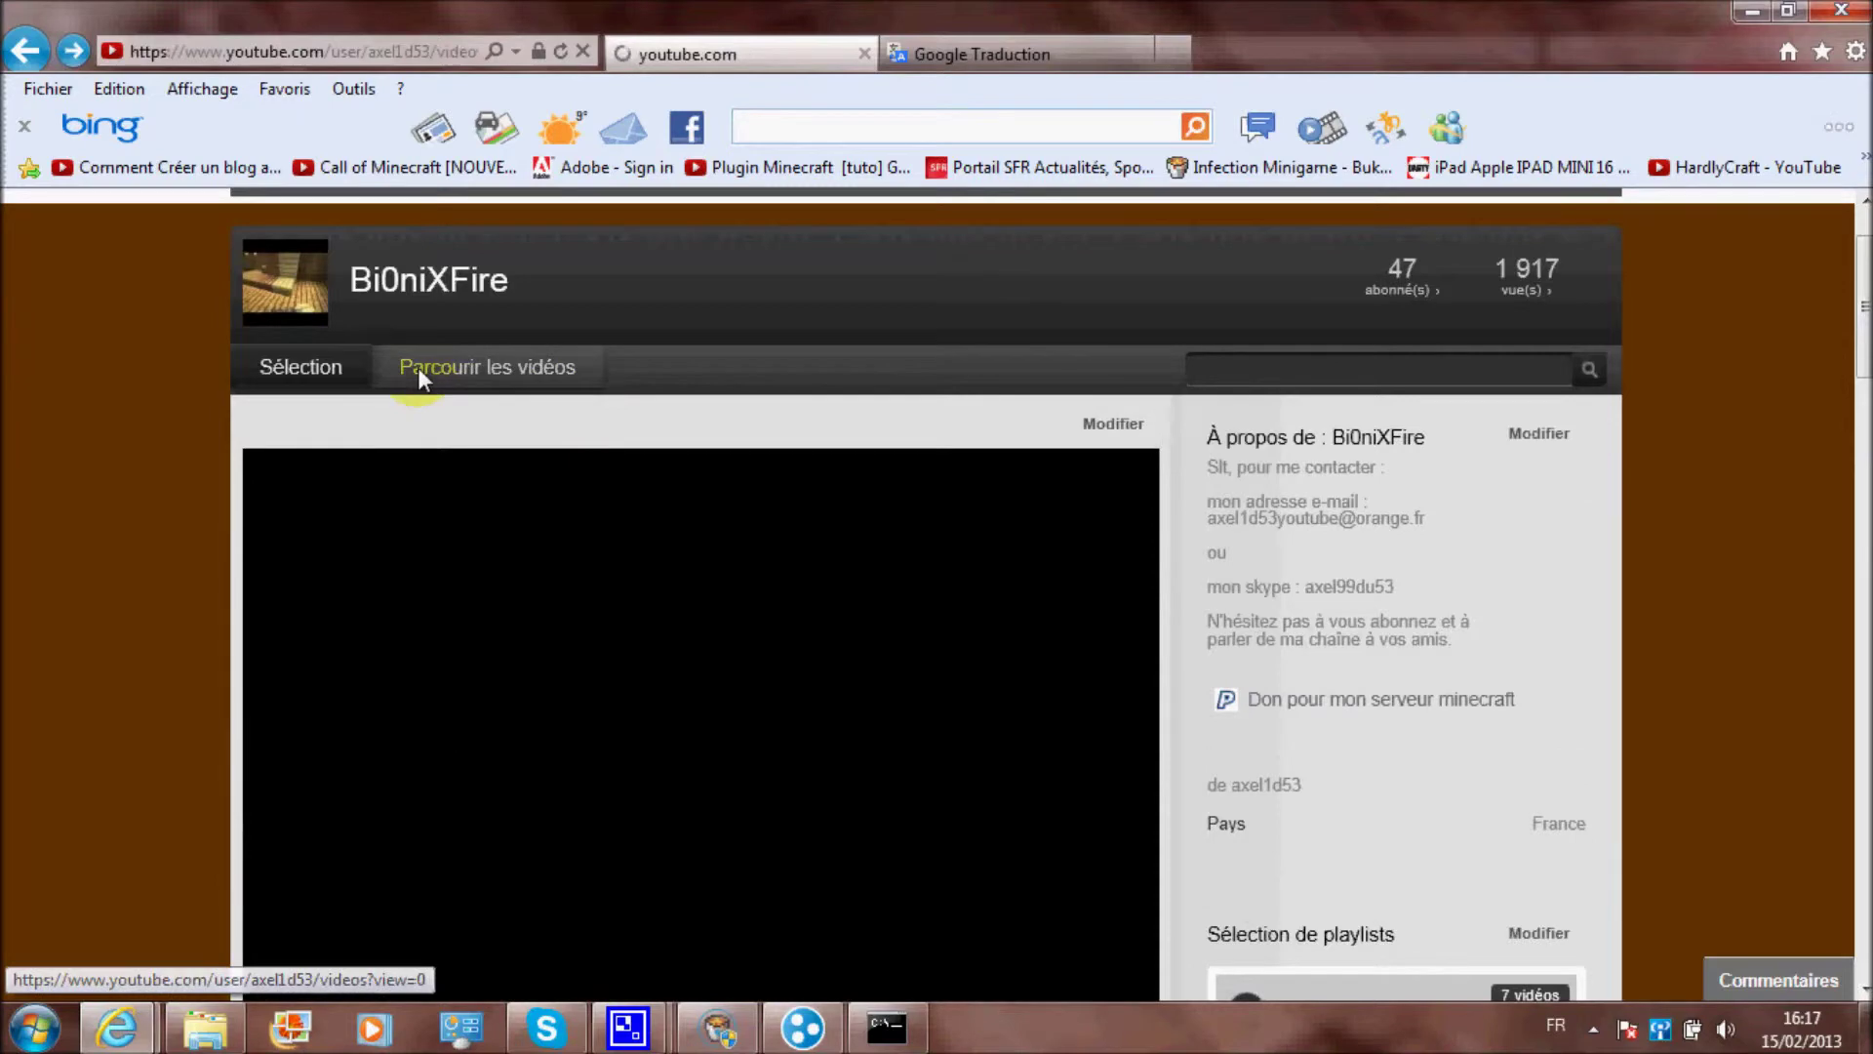
scroll(76, 611, down, 20)
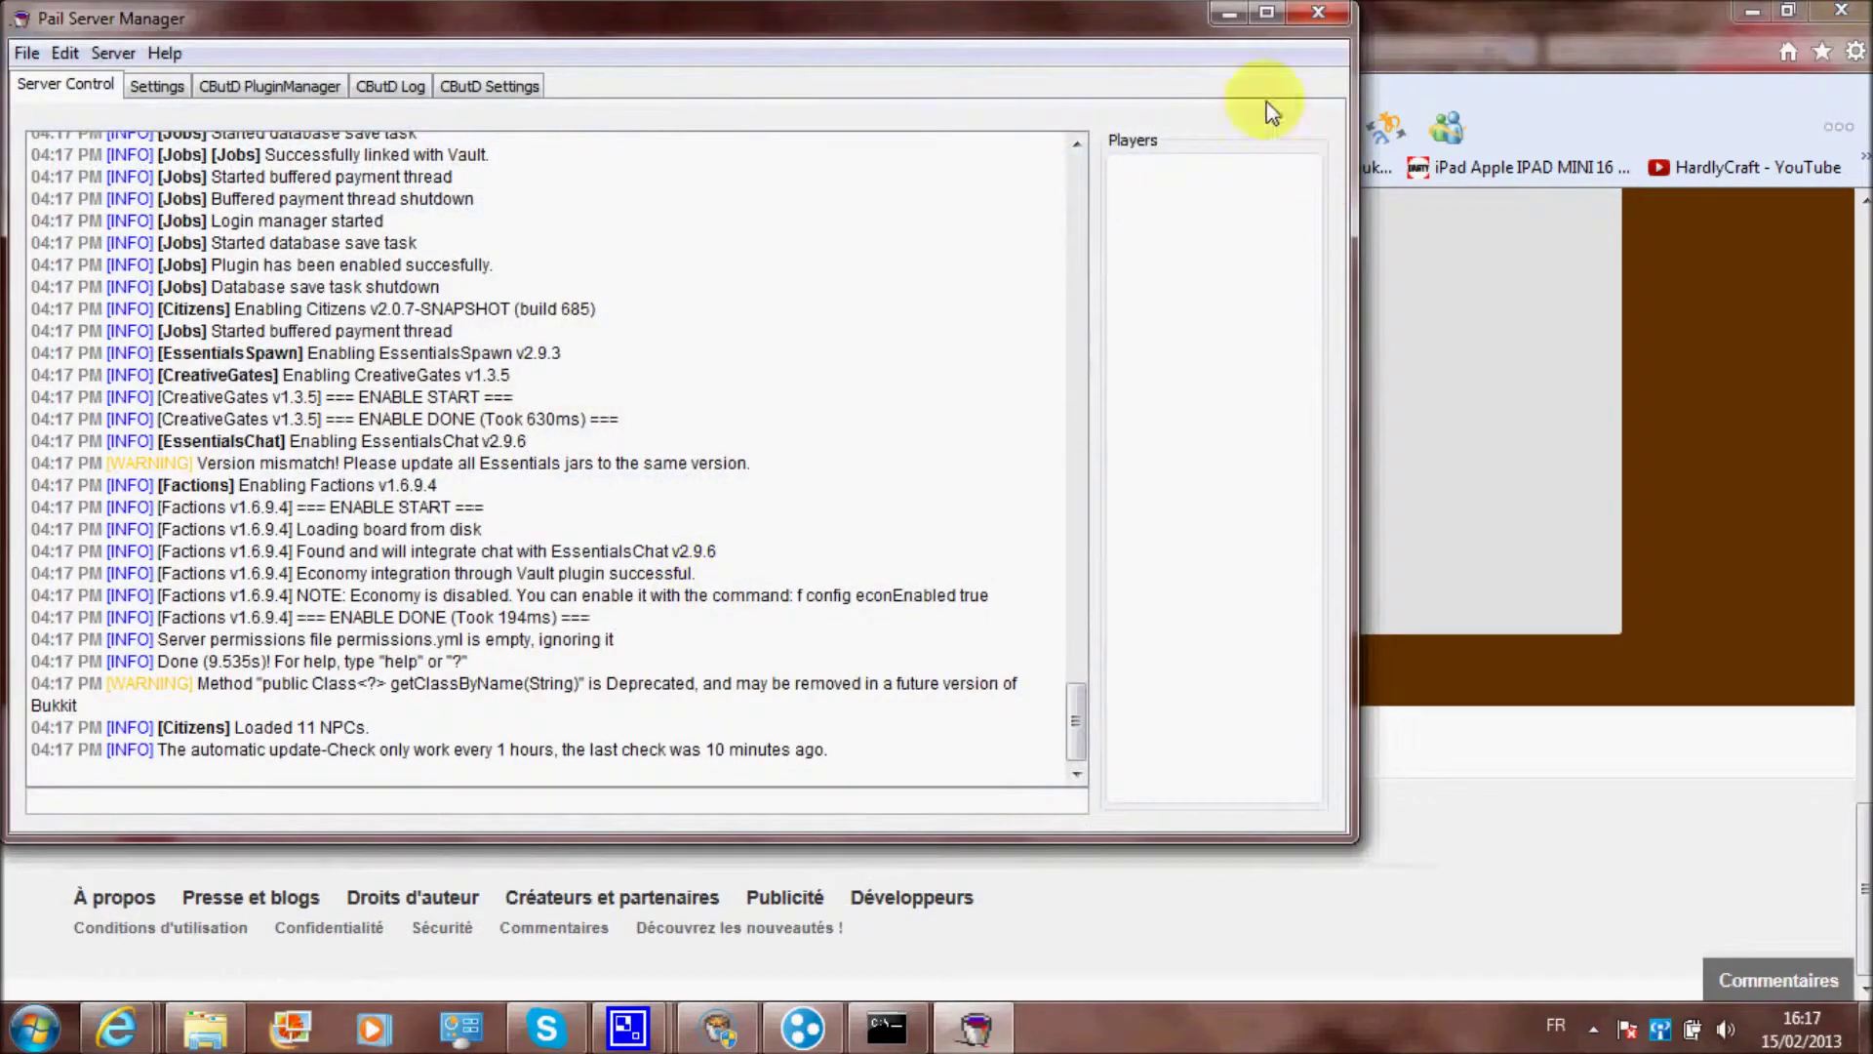
click(1227, 31)
Reload the uploaded-videos page, allow all page content, and scroll through the grid
click(836, 472)
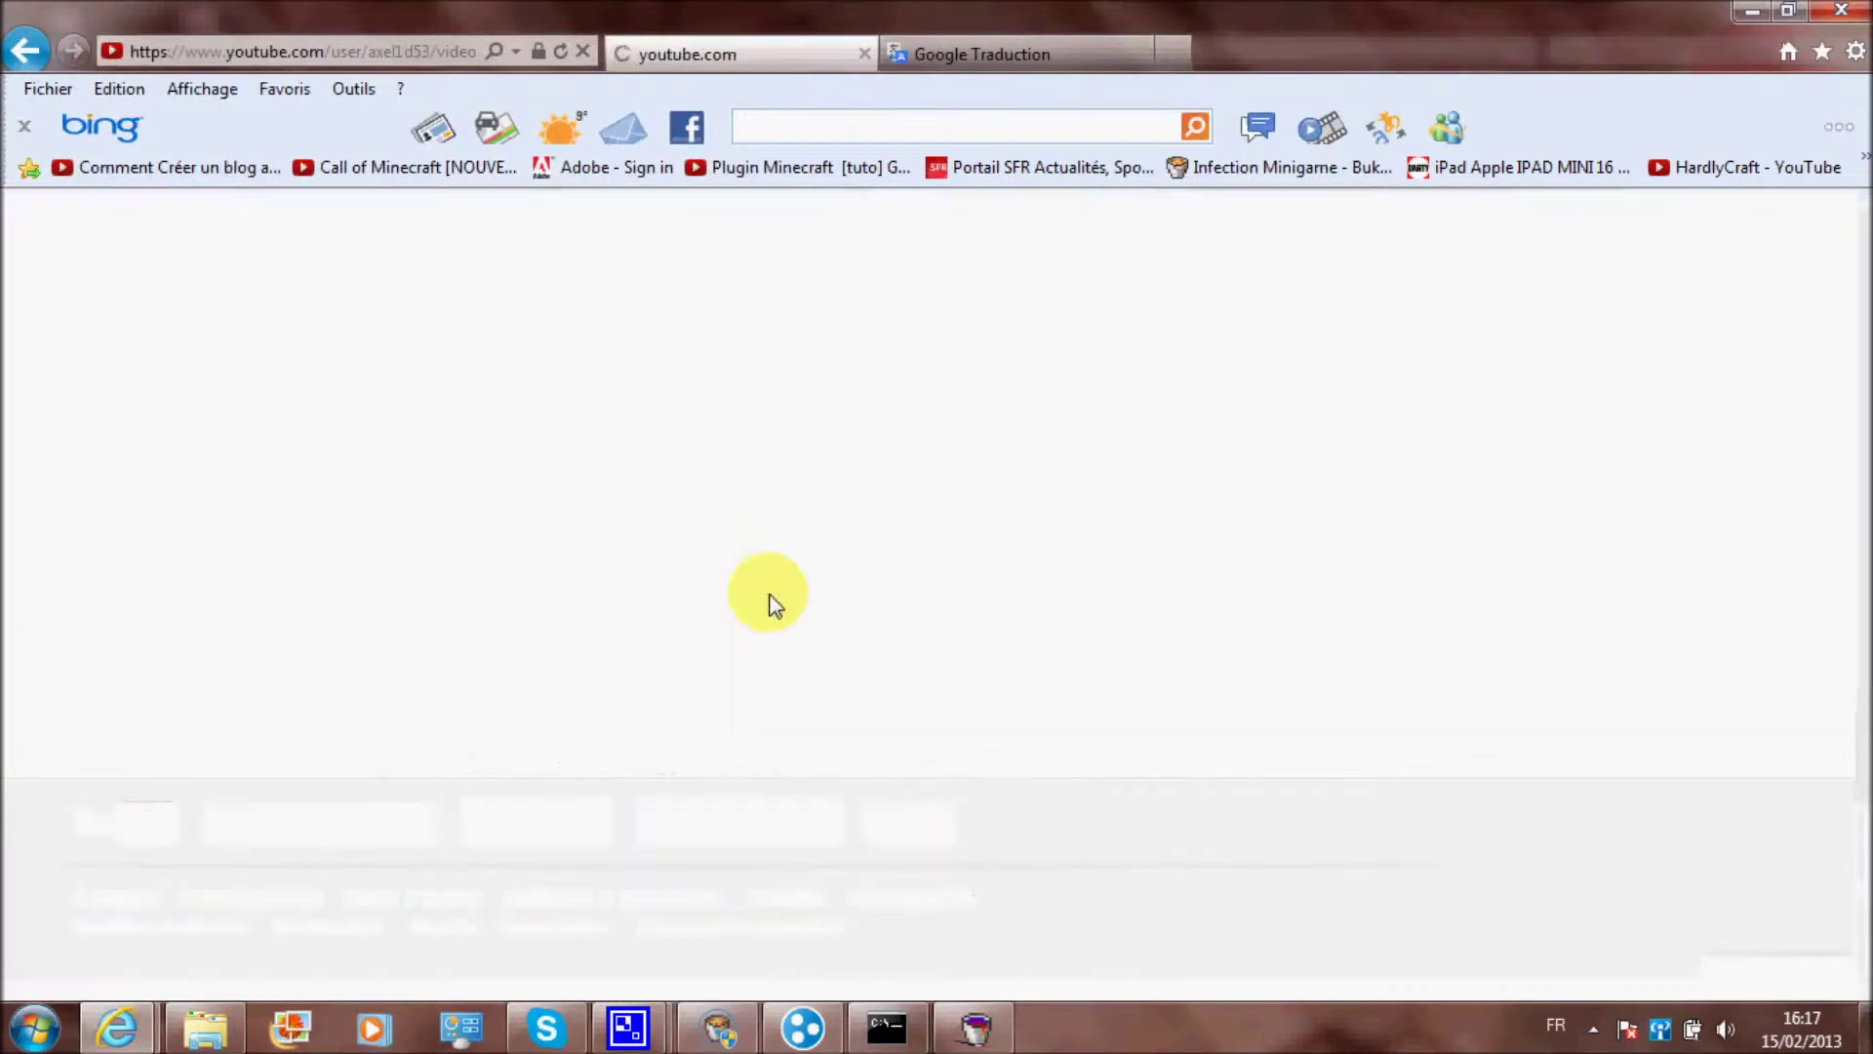
scroll(1350, 582, down, 15)
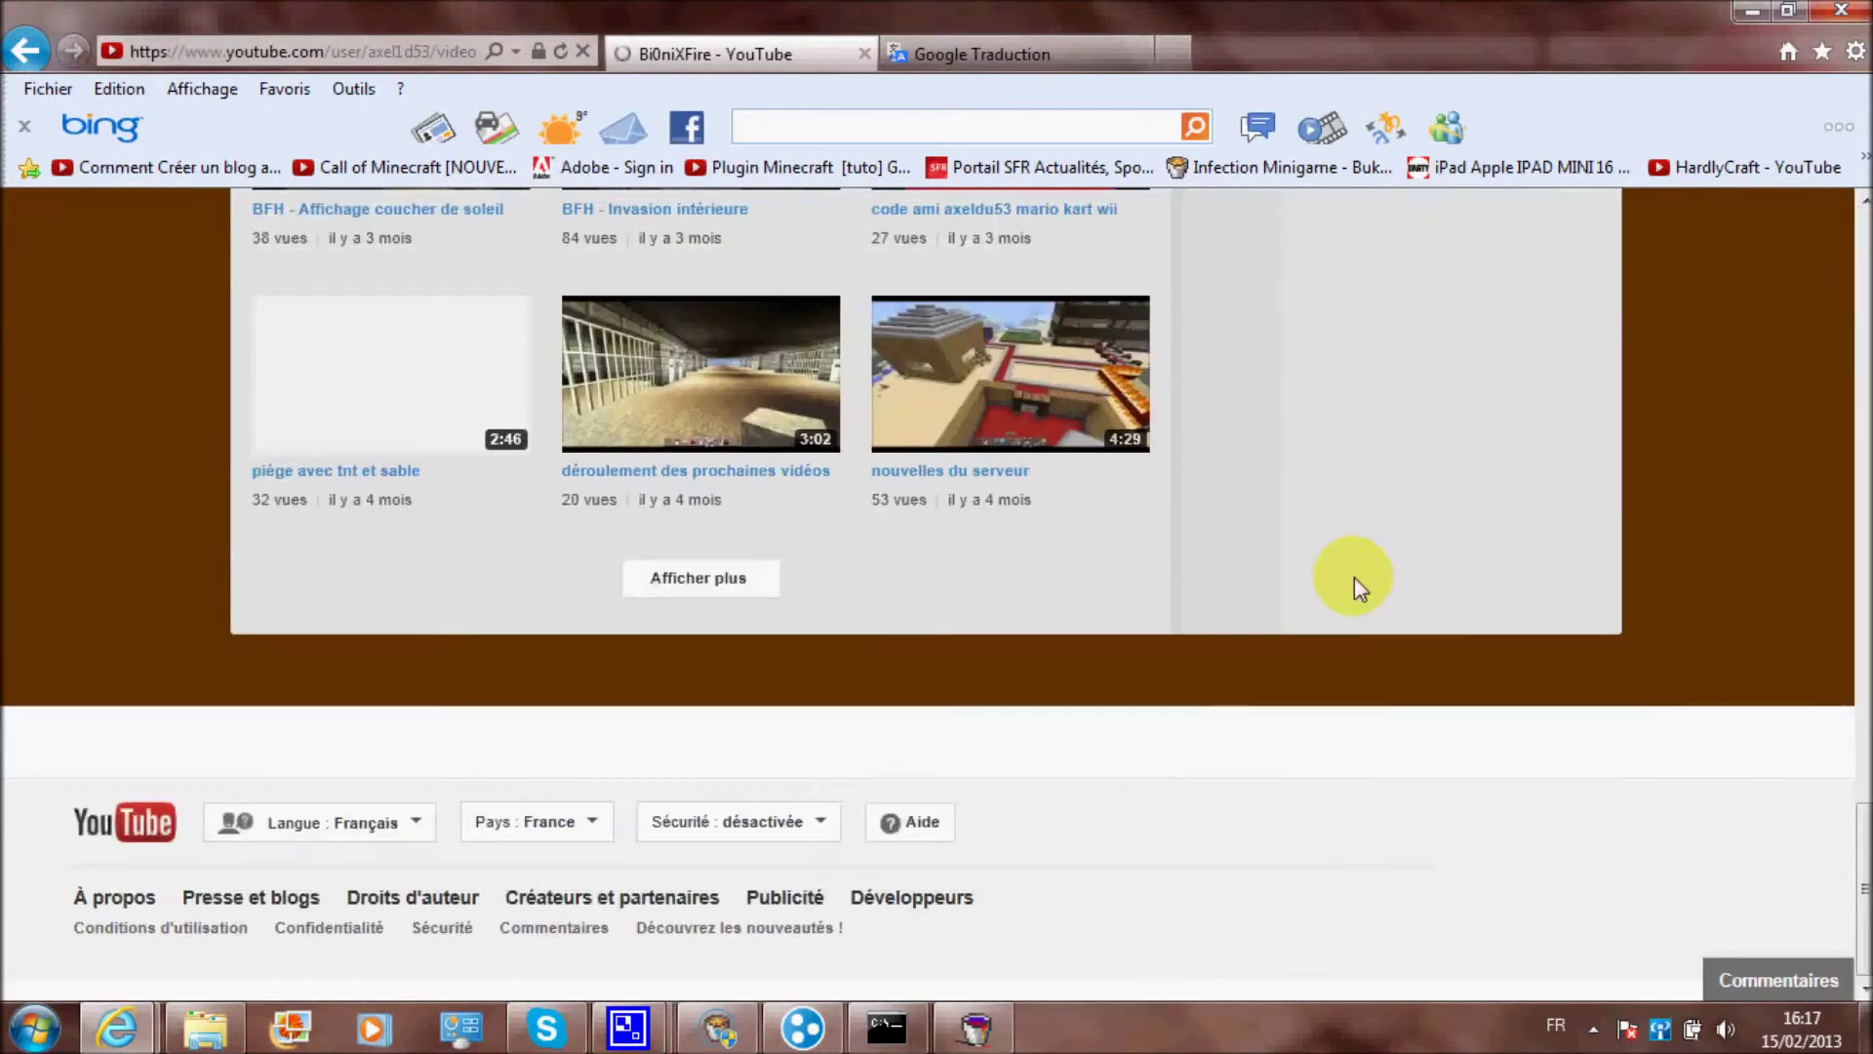
click(1412, 970)
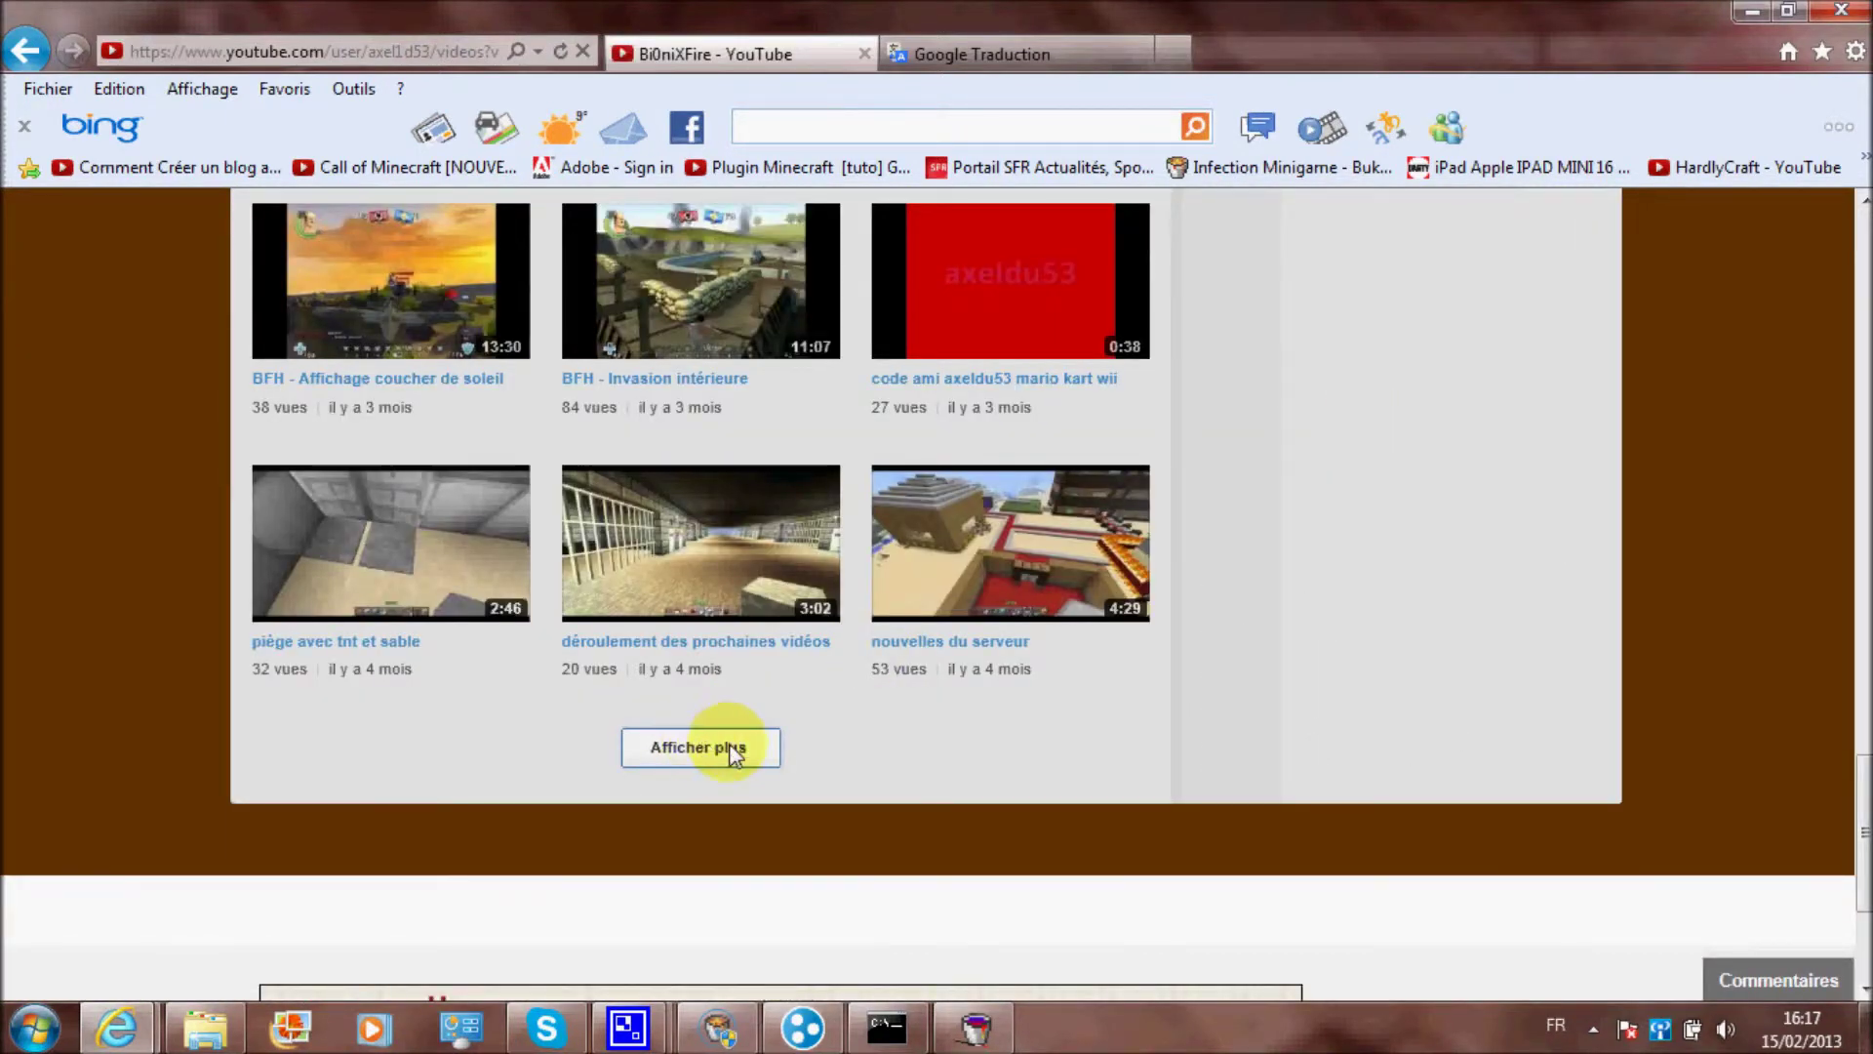
scroll(1224, 895, down, 3)
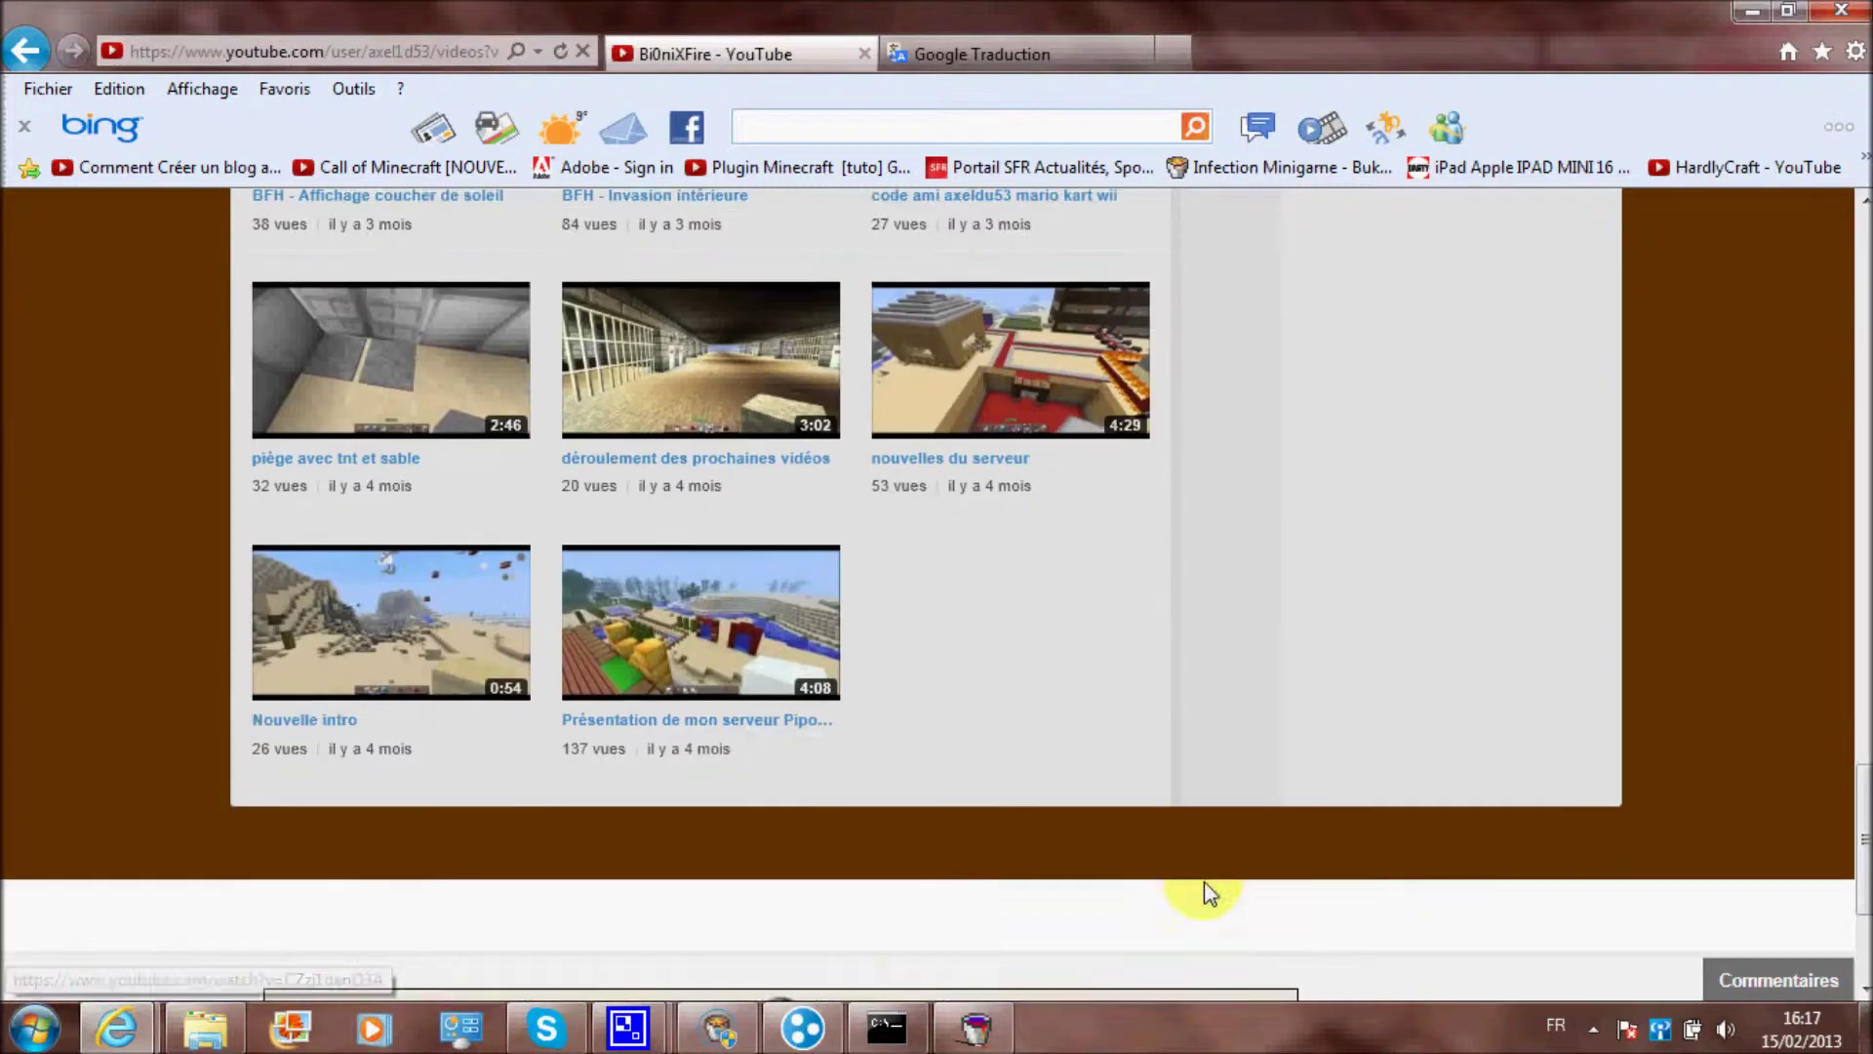
scroll(1340, 608, up, 10)
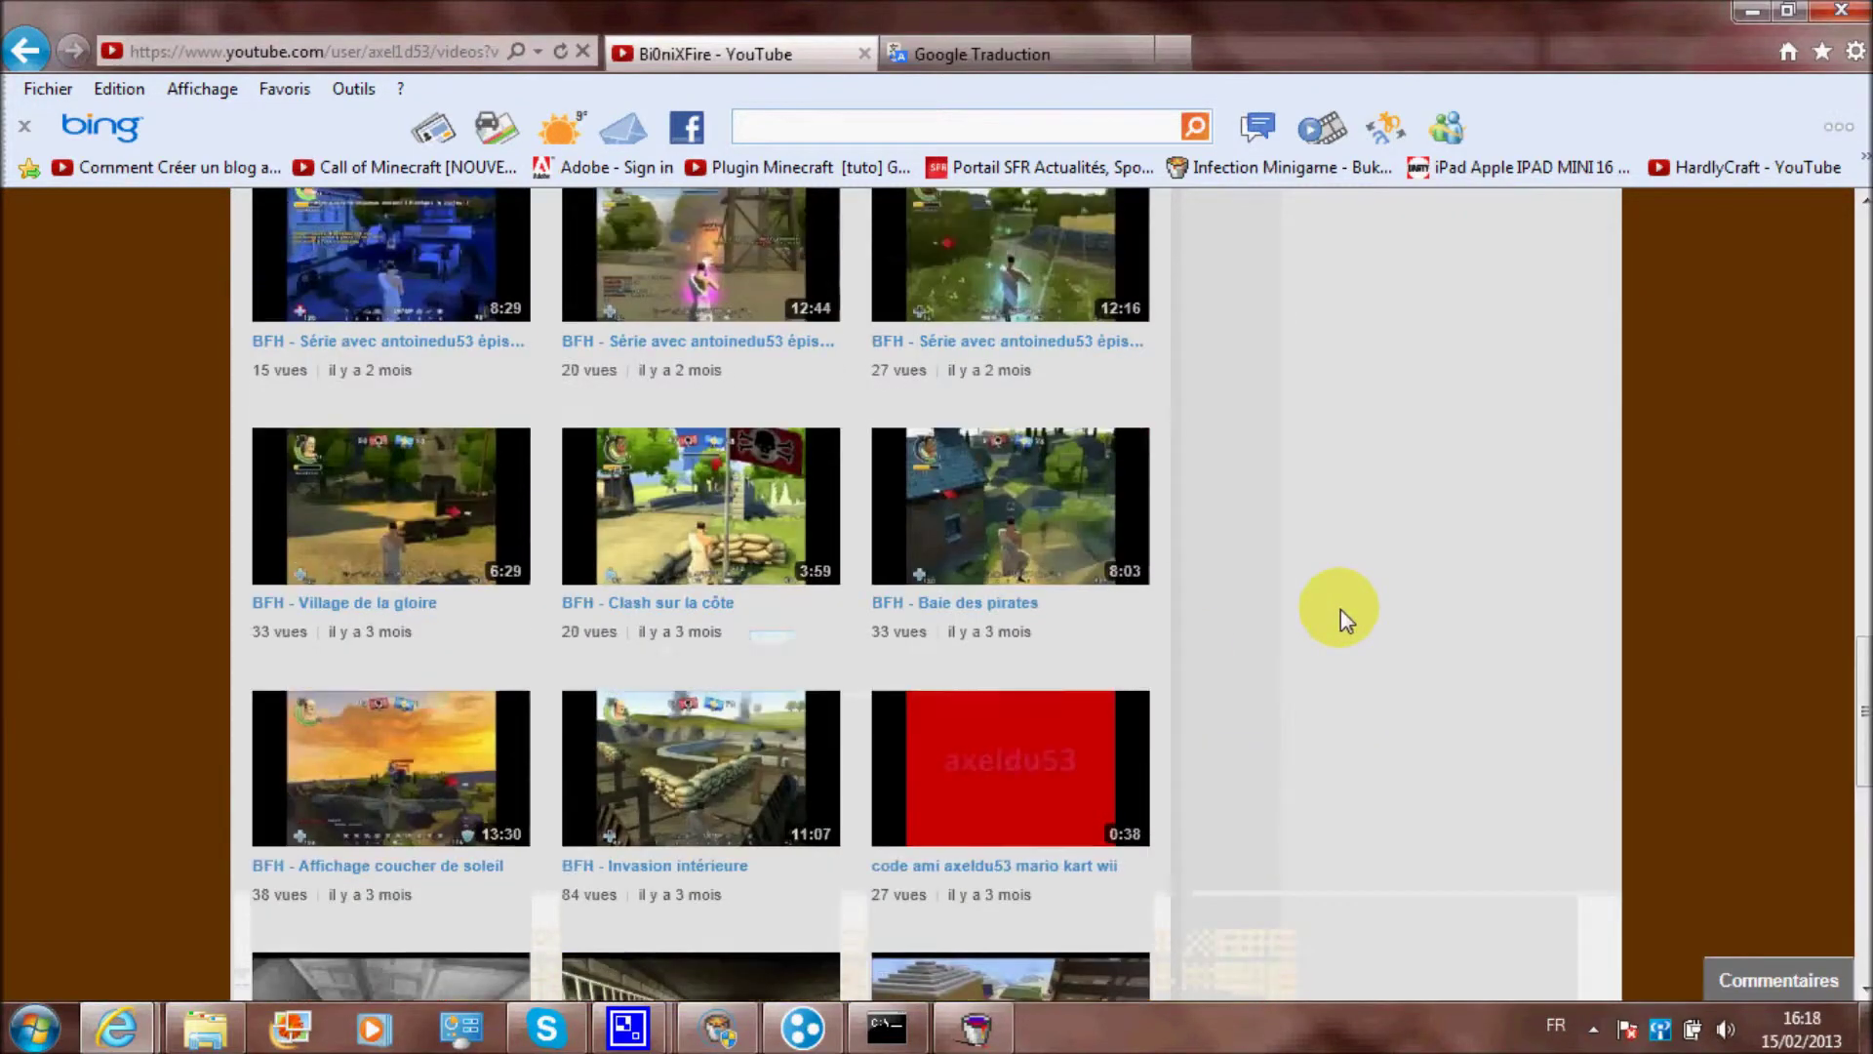
scroll(1583, 588, up, 10)
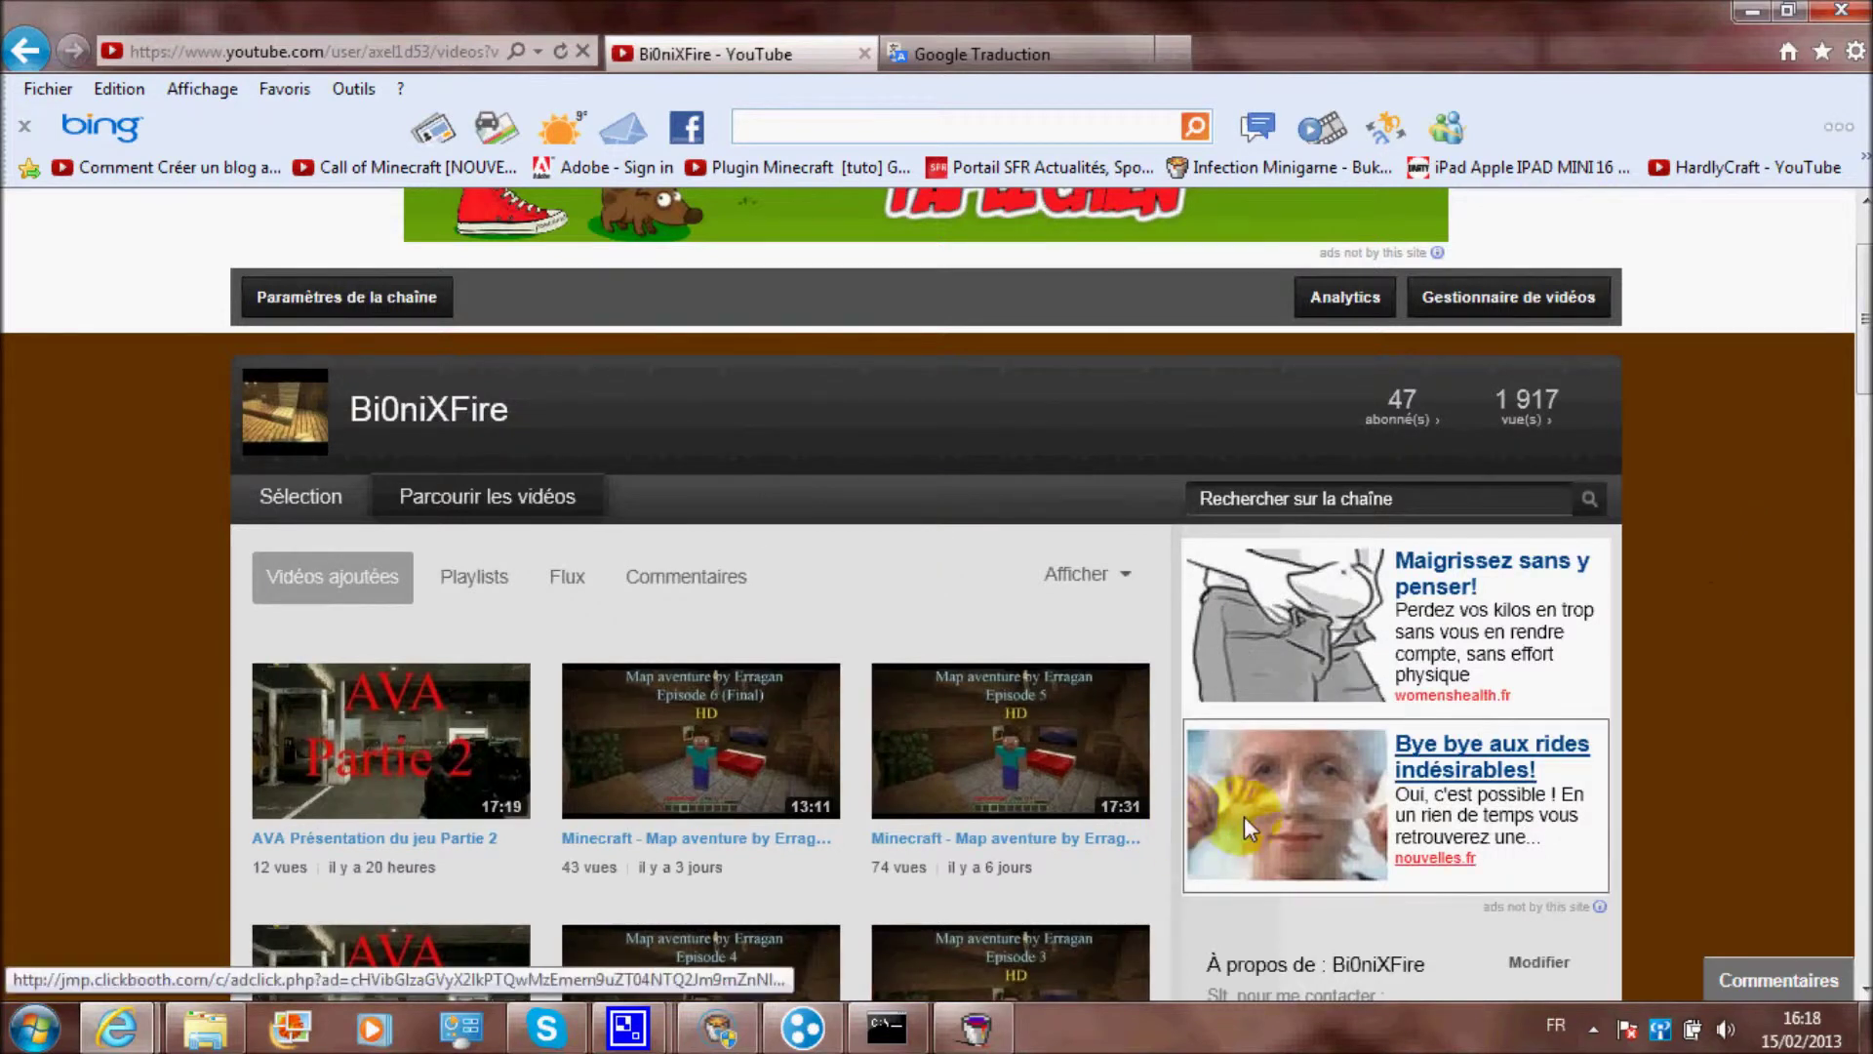
Return to the channel's 'Sélection' featured page and scroll through it
click(355, 487)
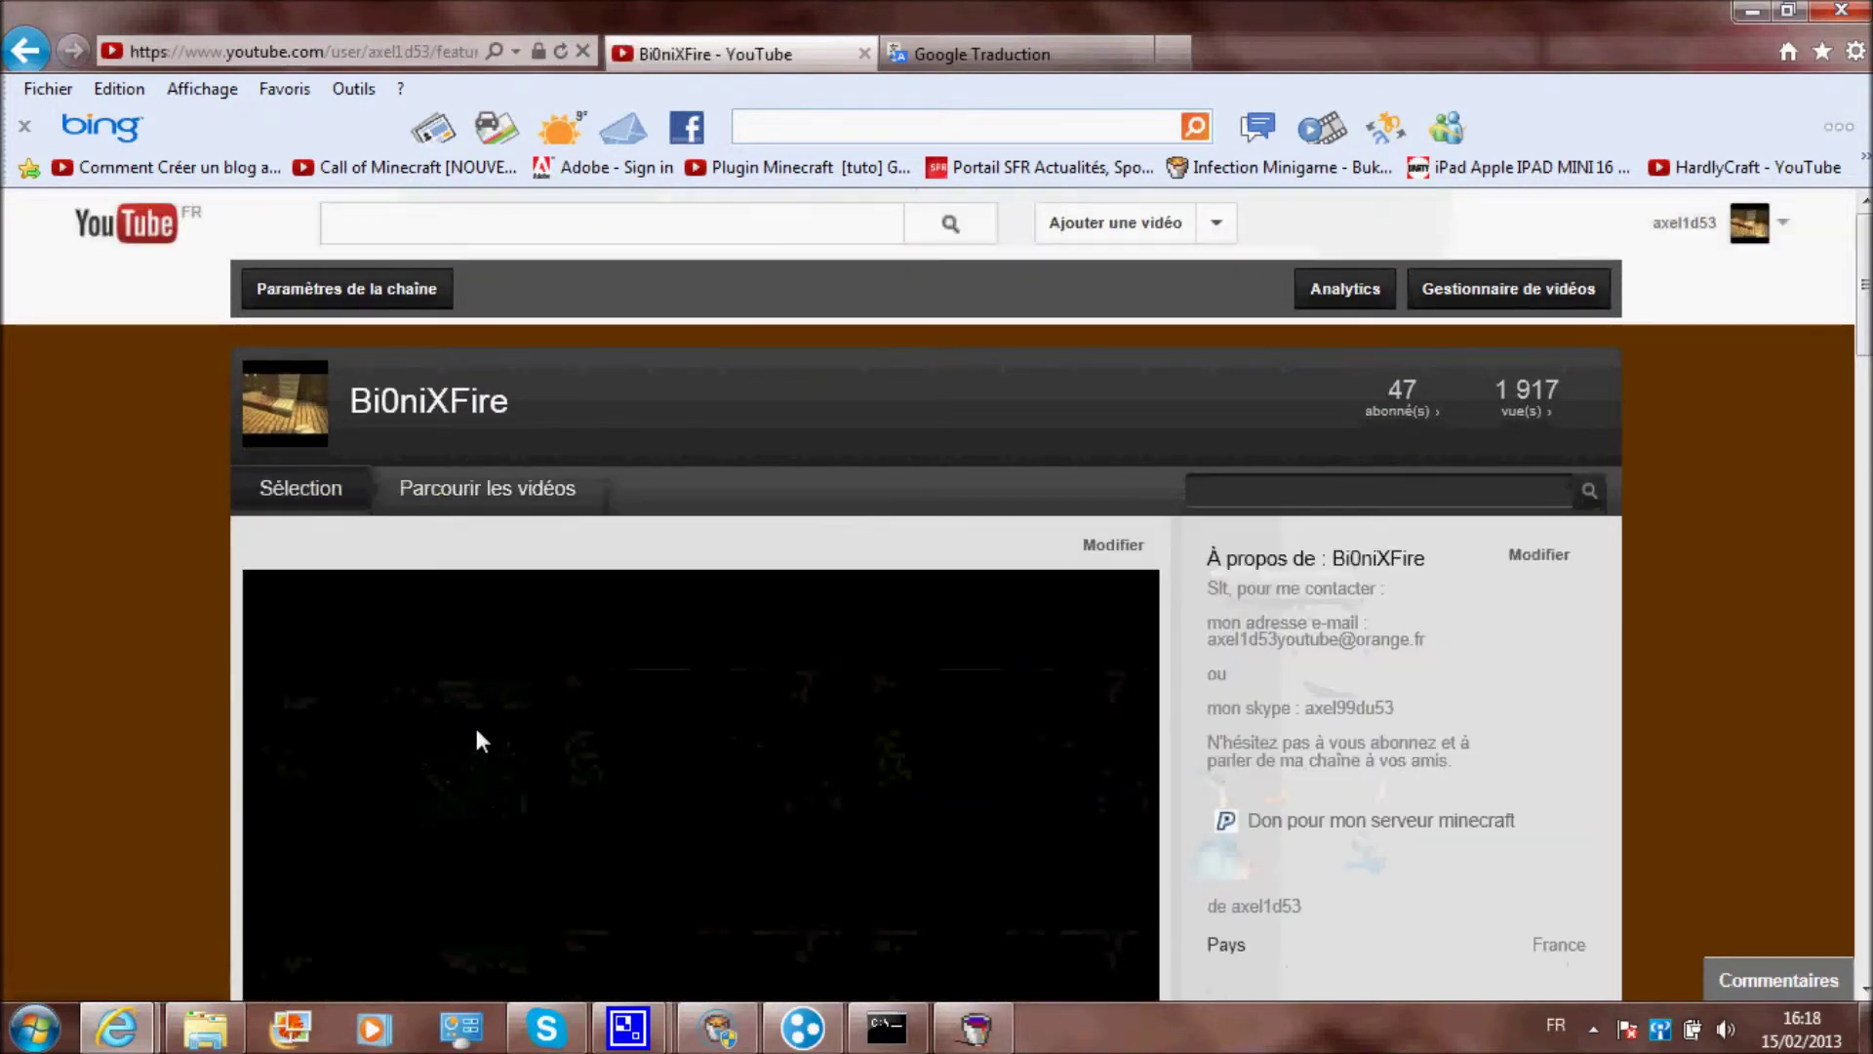
scroll(39, 544, down, 15)
scroll(39, 543, down, 12)
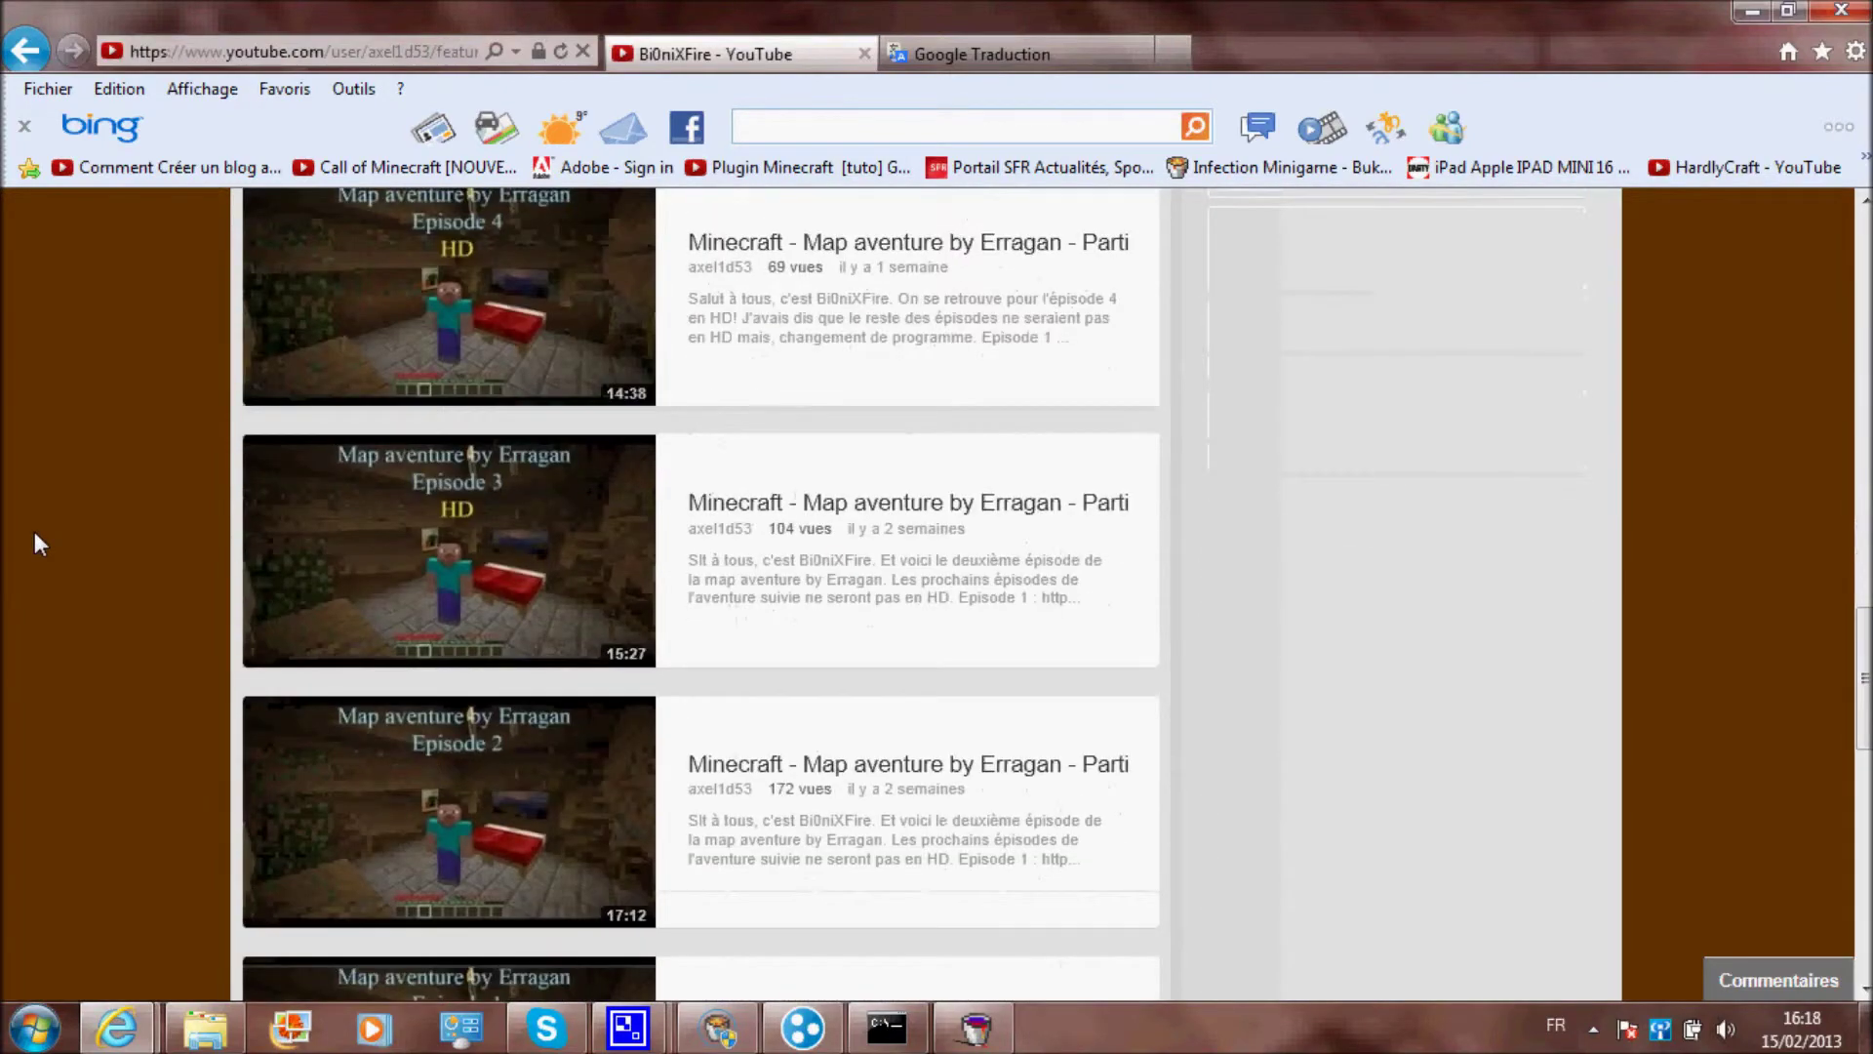
scroll(514, 717, up, 20)
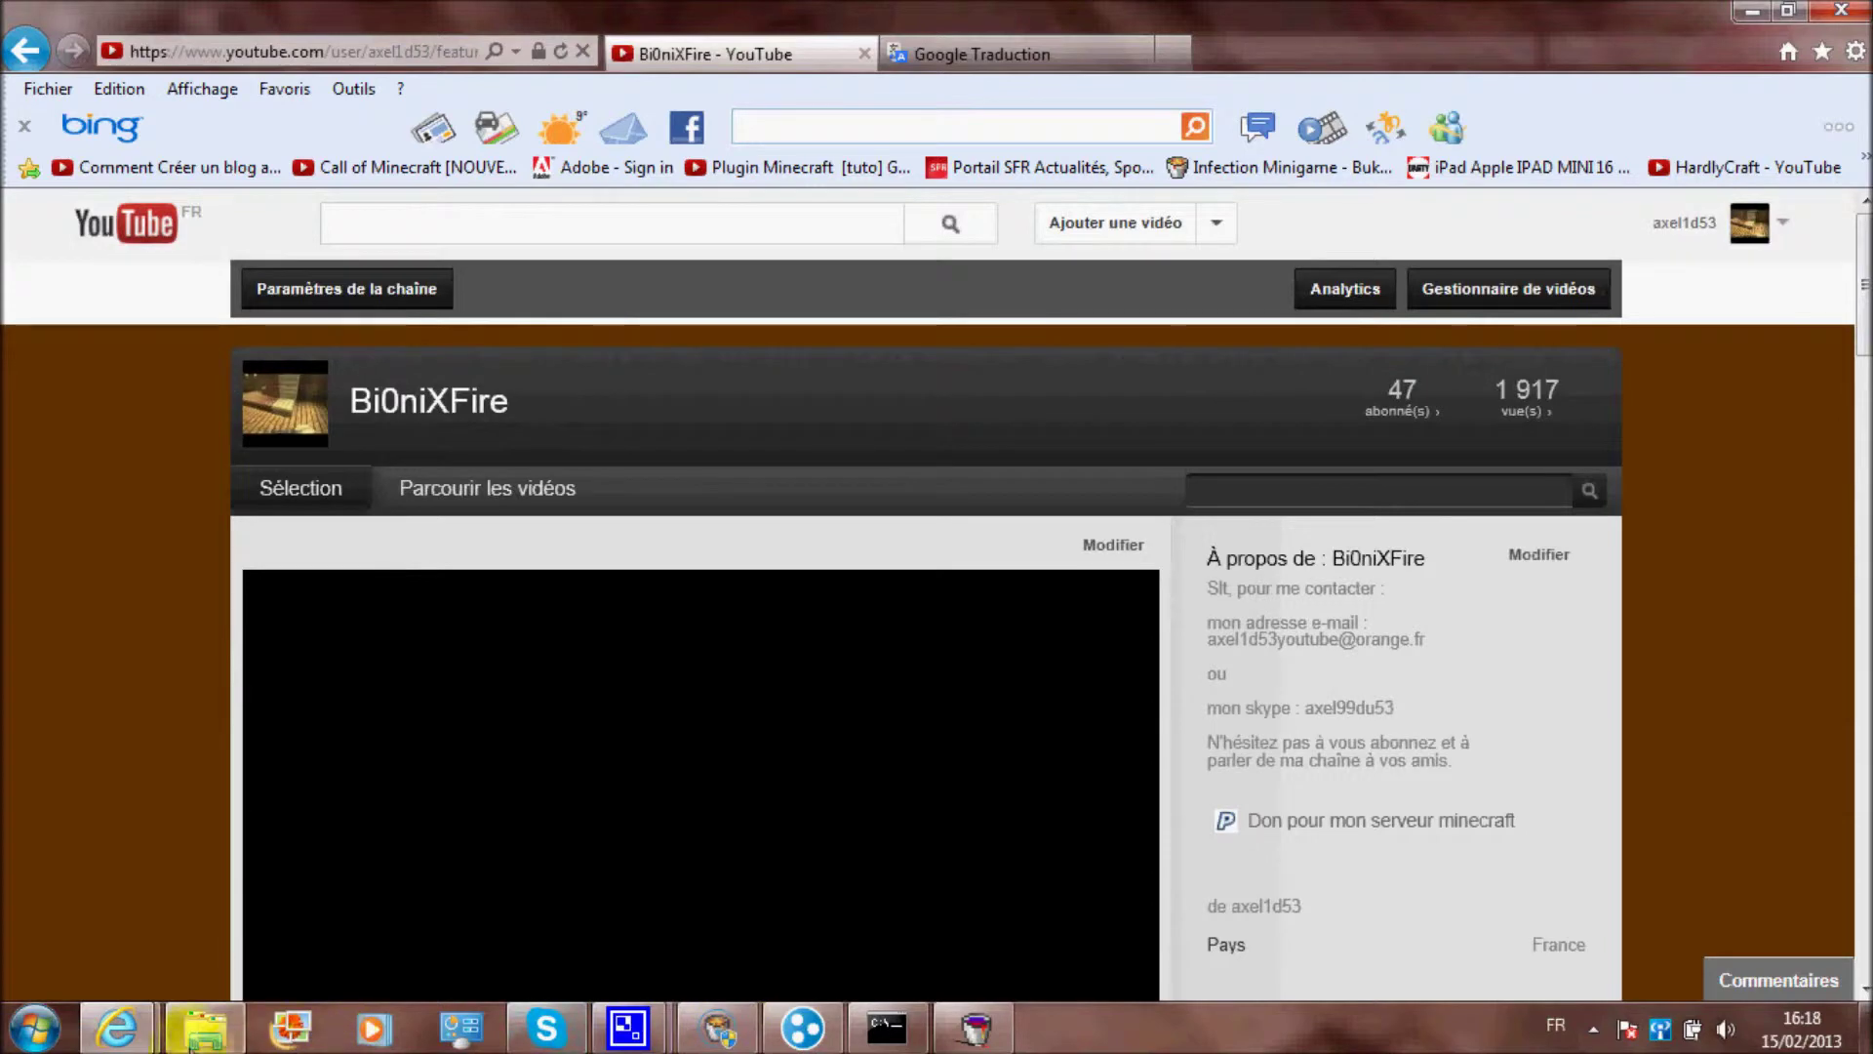
Delete the last player name from white-list.txt and save the file
click(205, 1027)
double_click(437, 845)
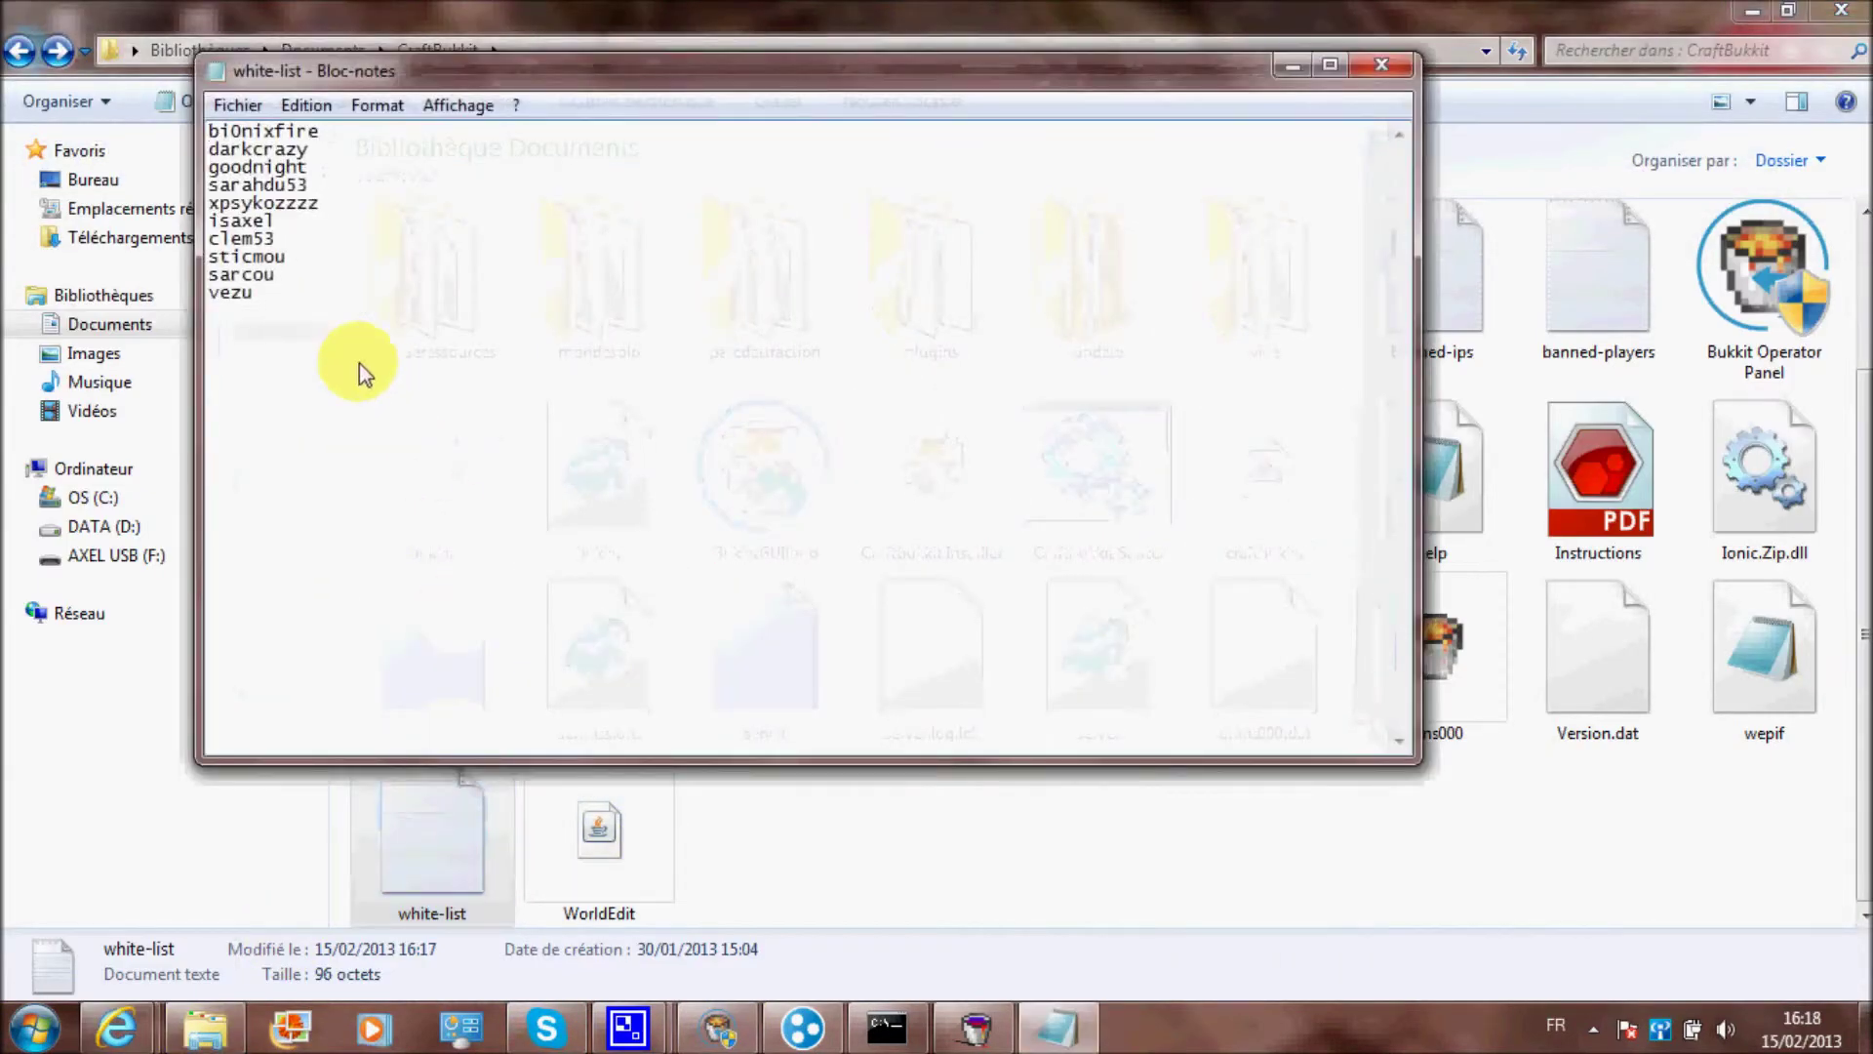
drag(304, 294, 200, 306)
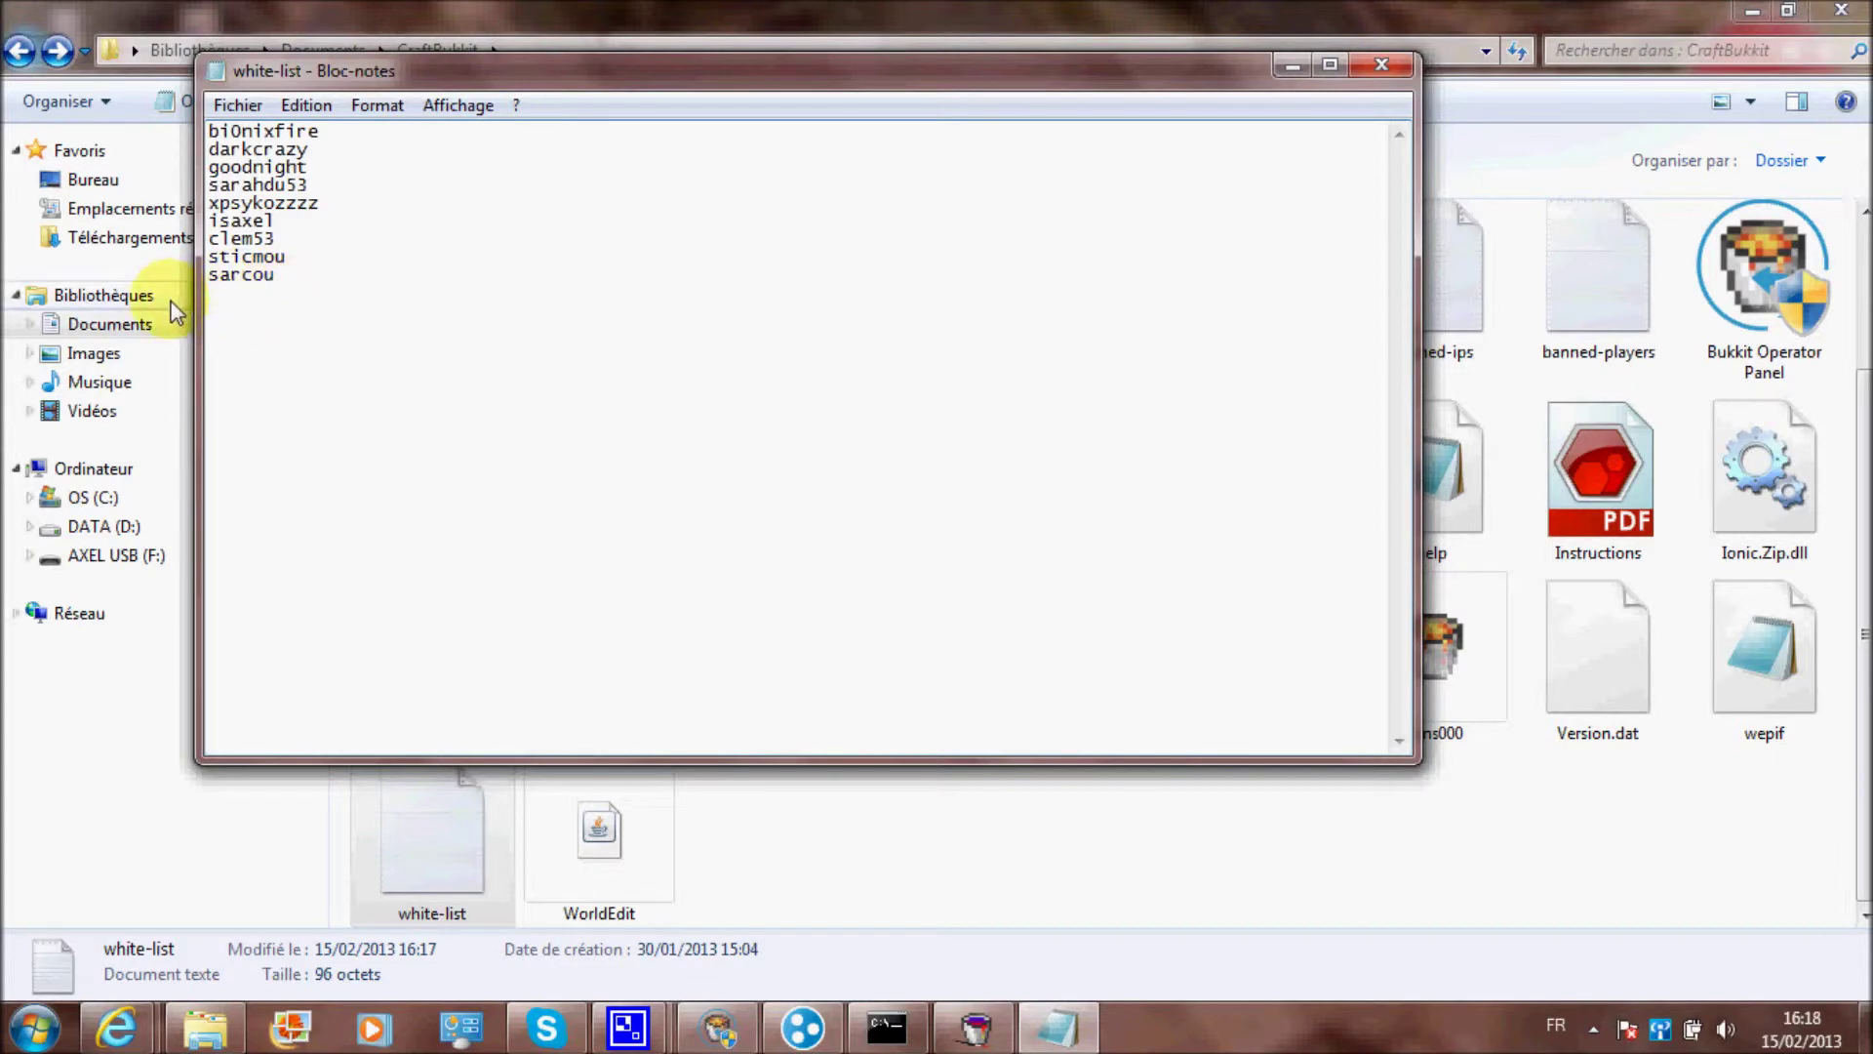
click(1392, 78)
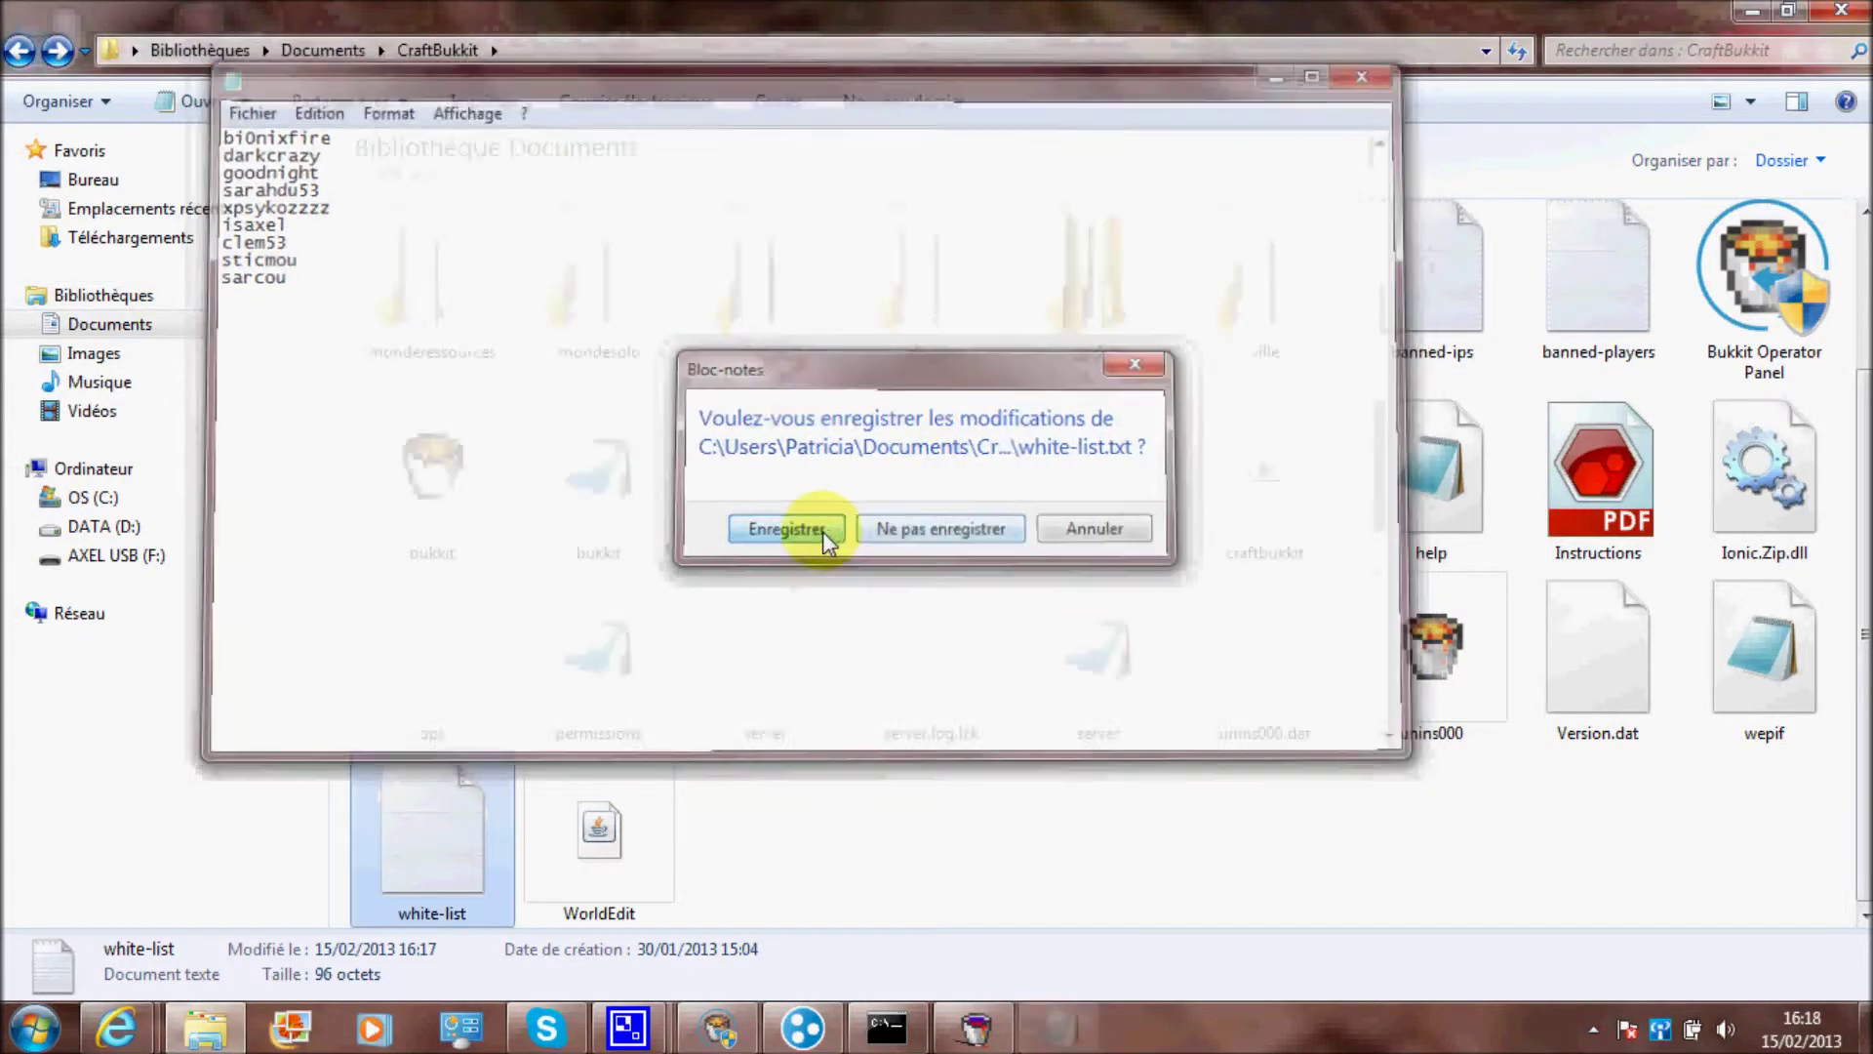
click(785, 529)
Stop the CraftBukkit server with Close Server and minimize the Operator Panel
click(722, 1029)
click(742, 443)
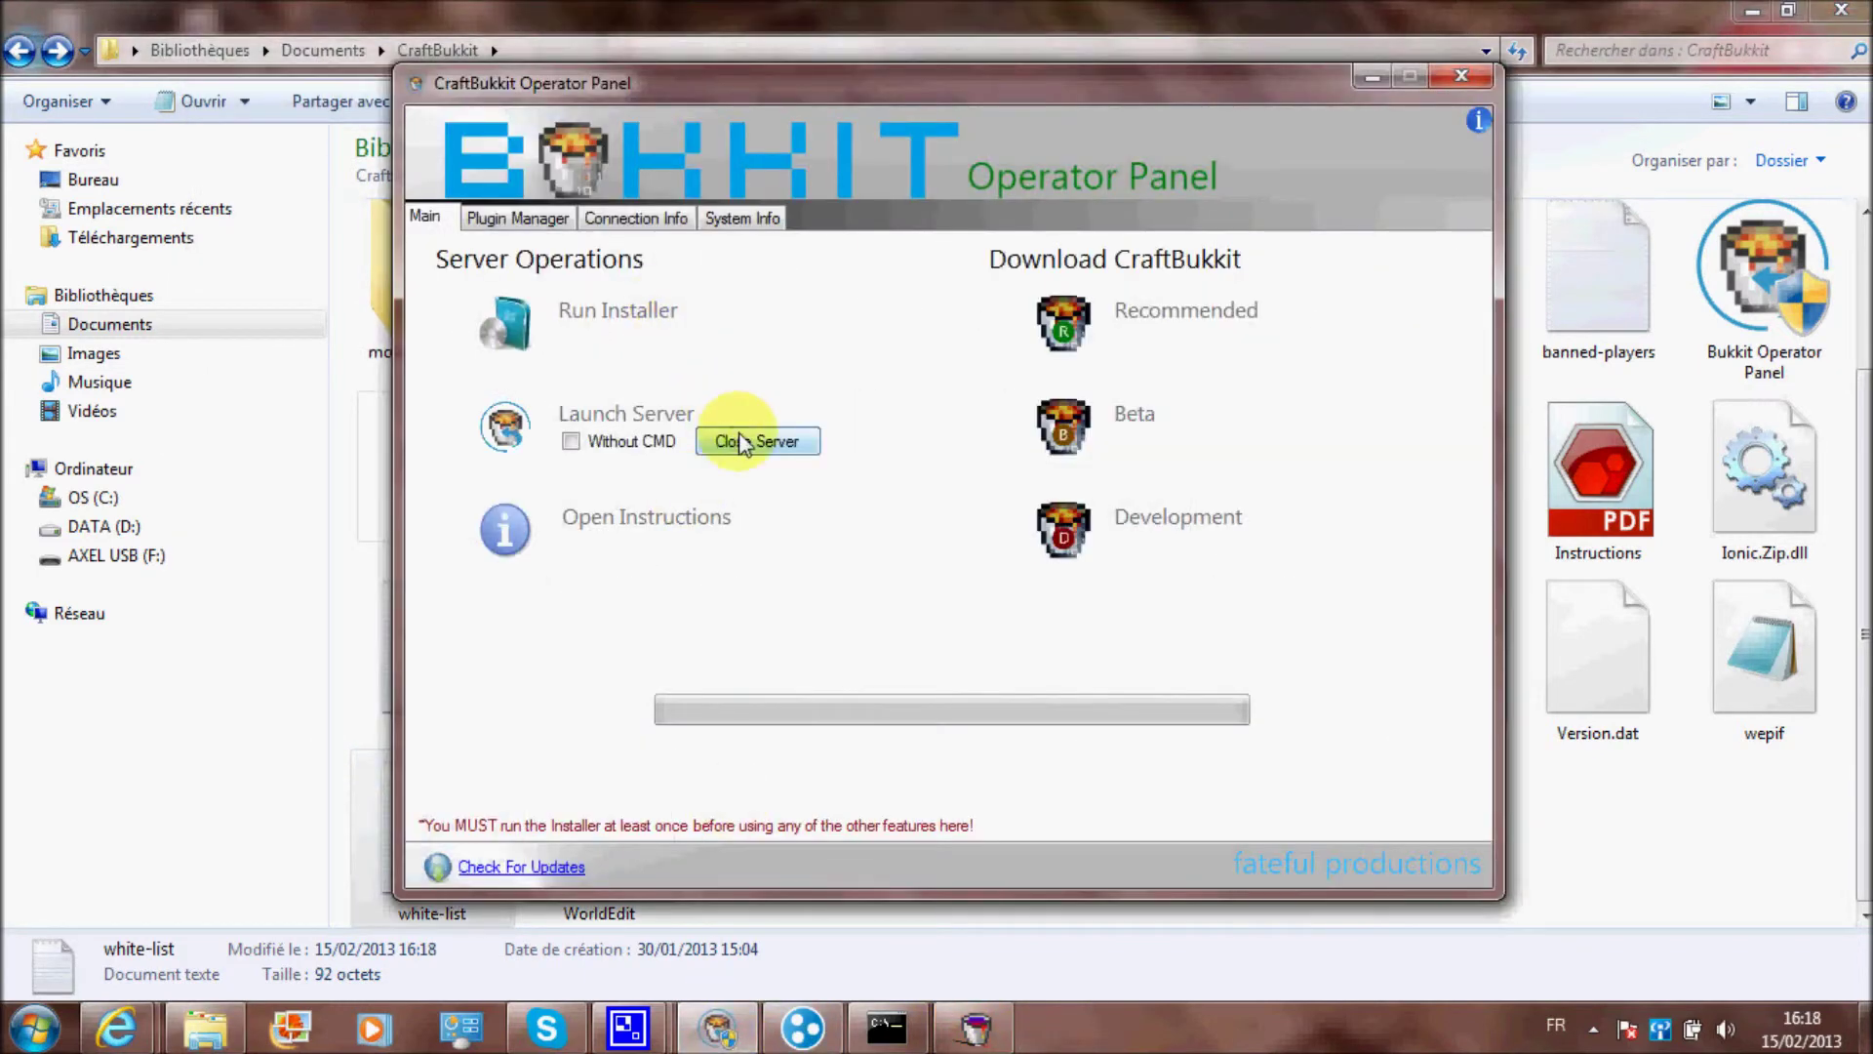
click(1368, 78)
Select files in the CraftBukkit folder, then clear the selection
drag(923, 824, 418, 395)
click(356, 453)
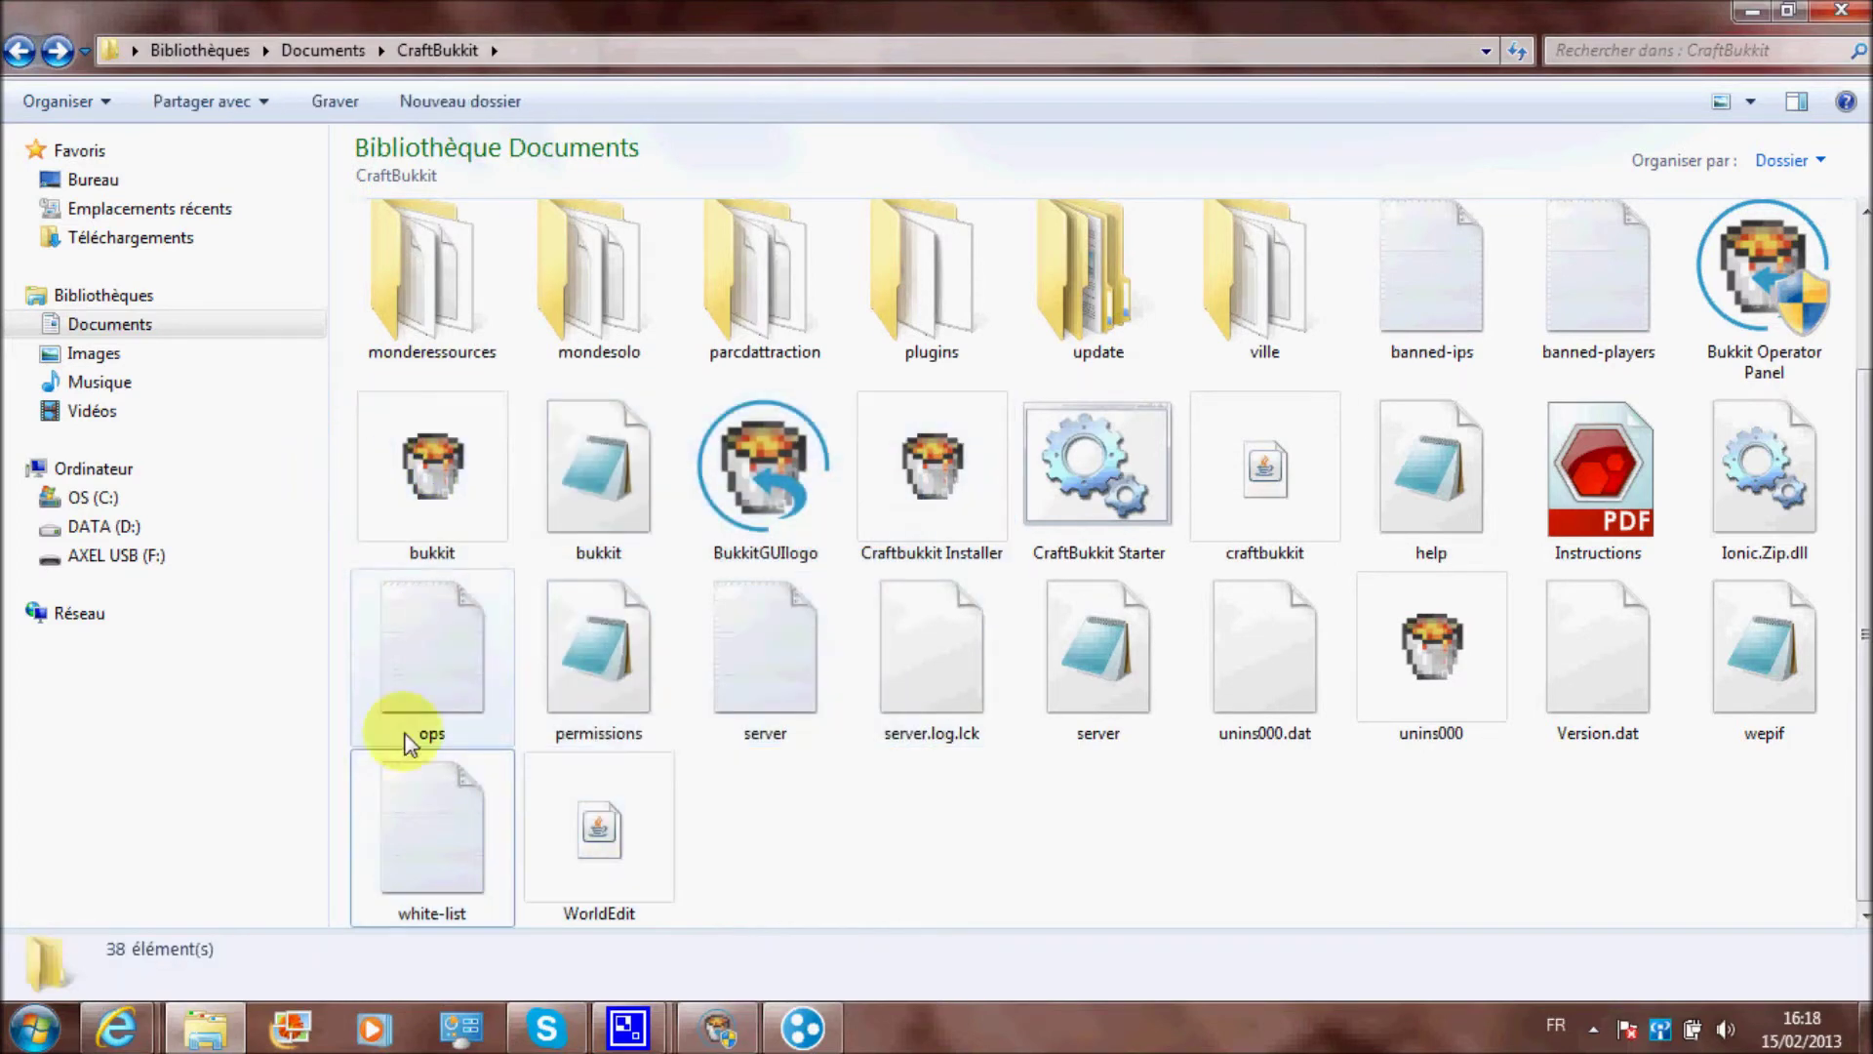
drag(337, 868, 1852, 203)
scroll(1268, 795, down, 2)
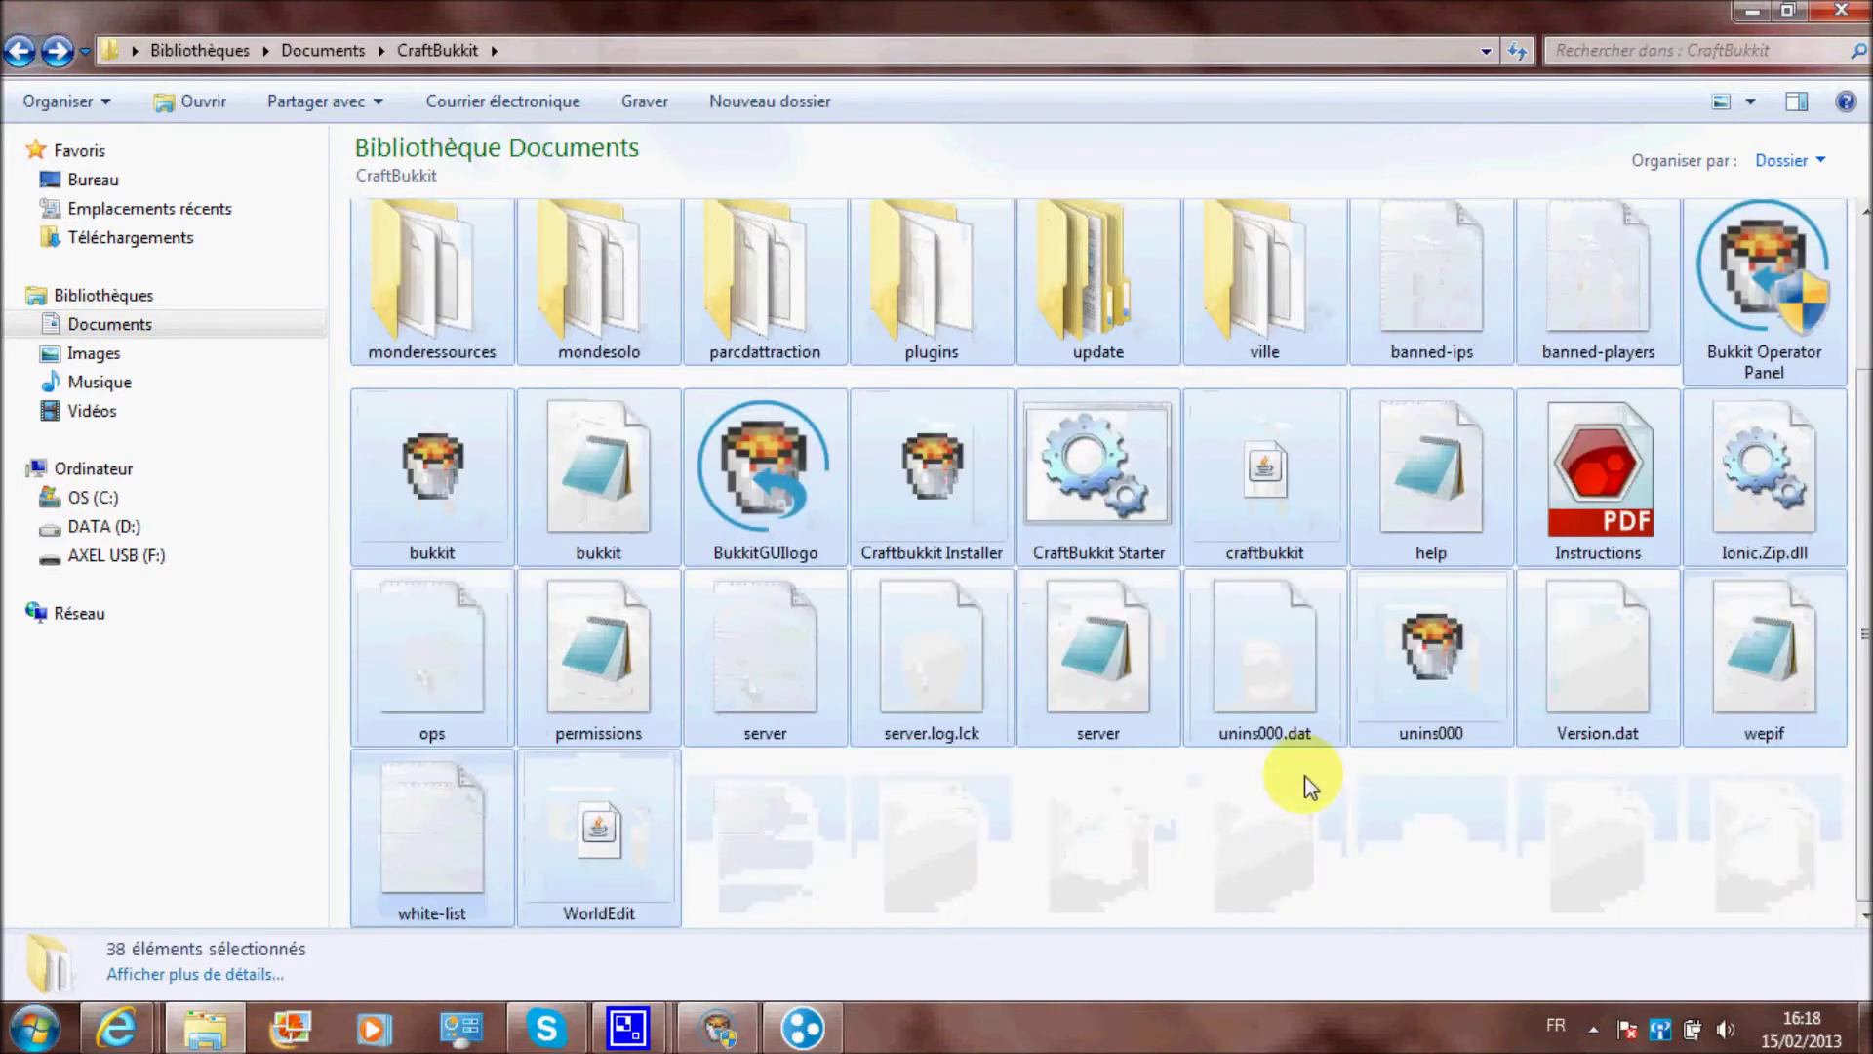
click(1309, 786)
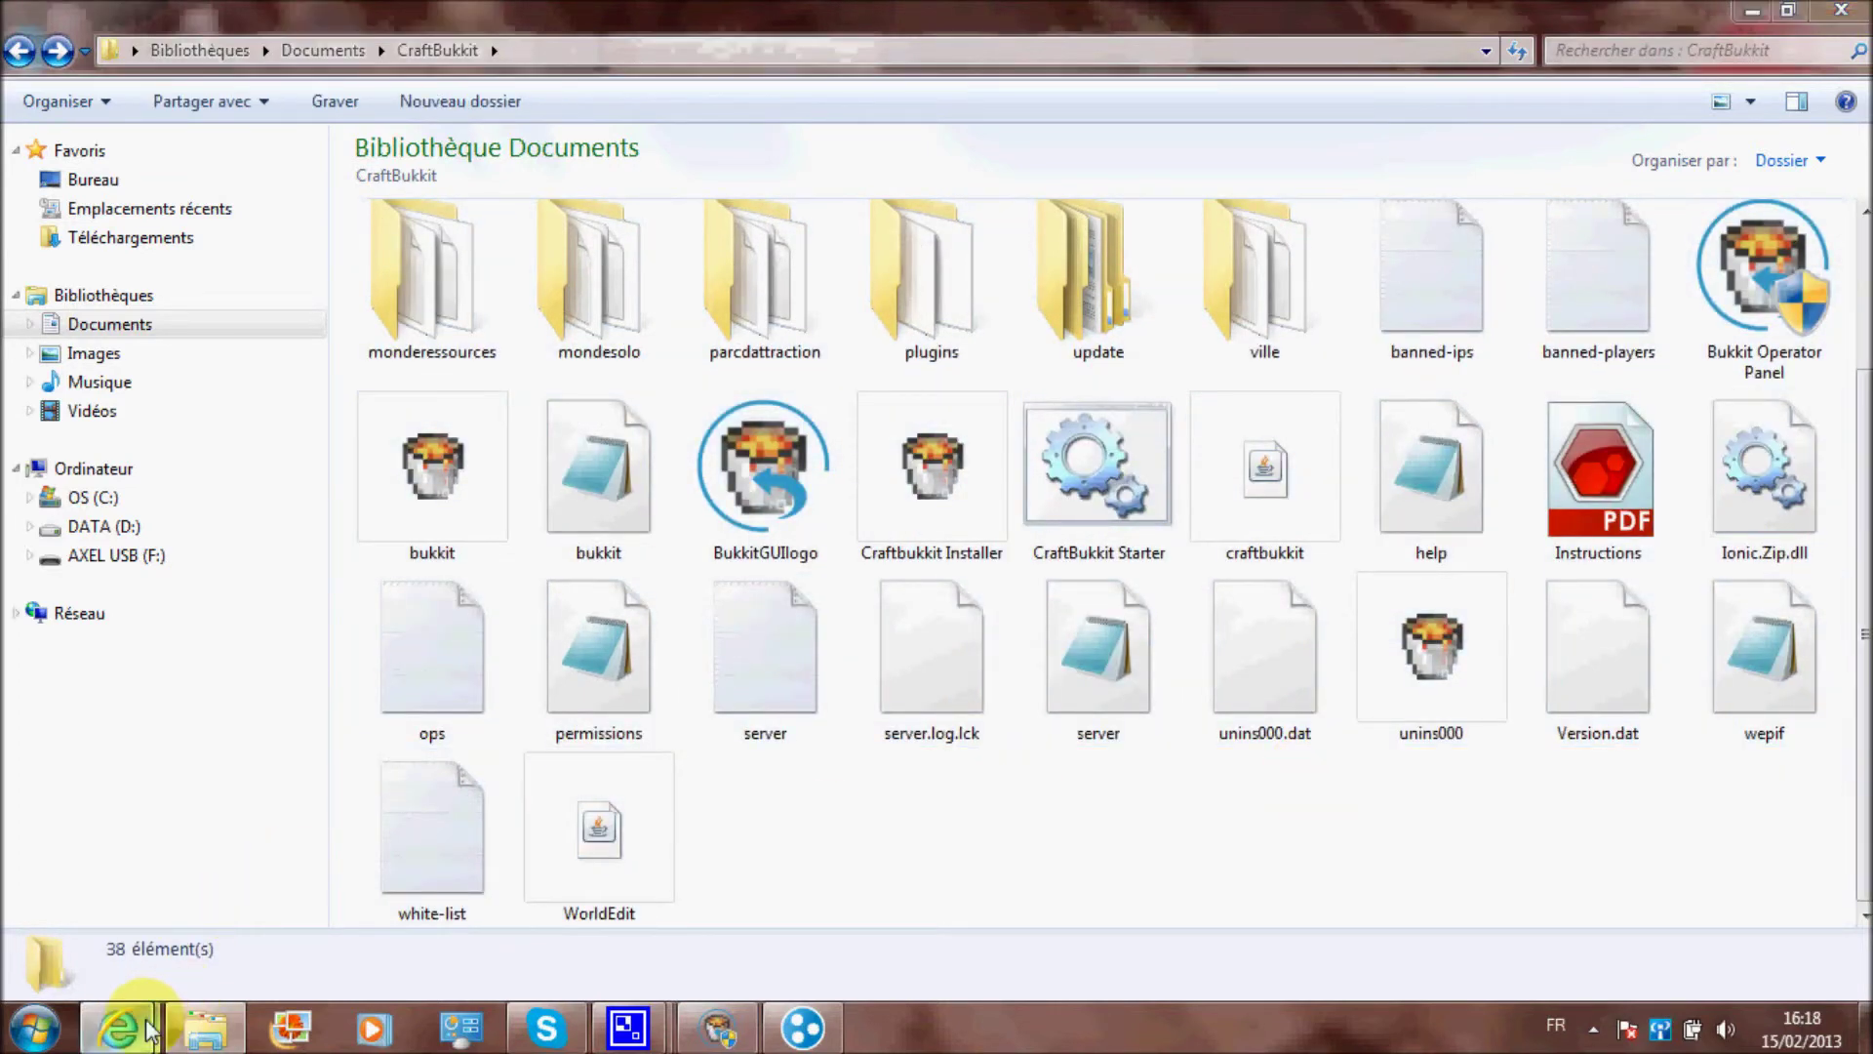
Close the Google Traduction tab in Internet Explorer
mouse_move(148, 1029)
click(418, 898)
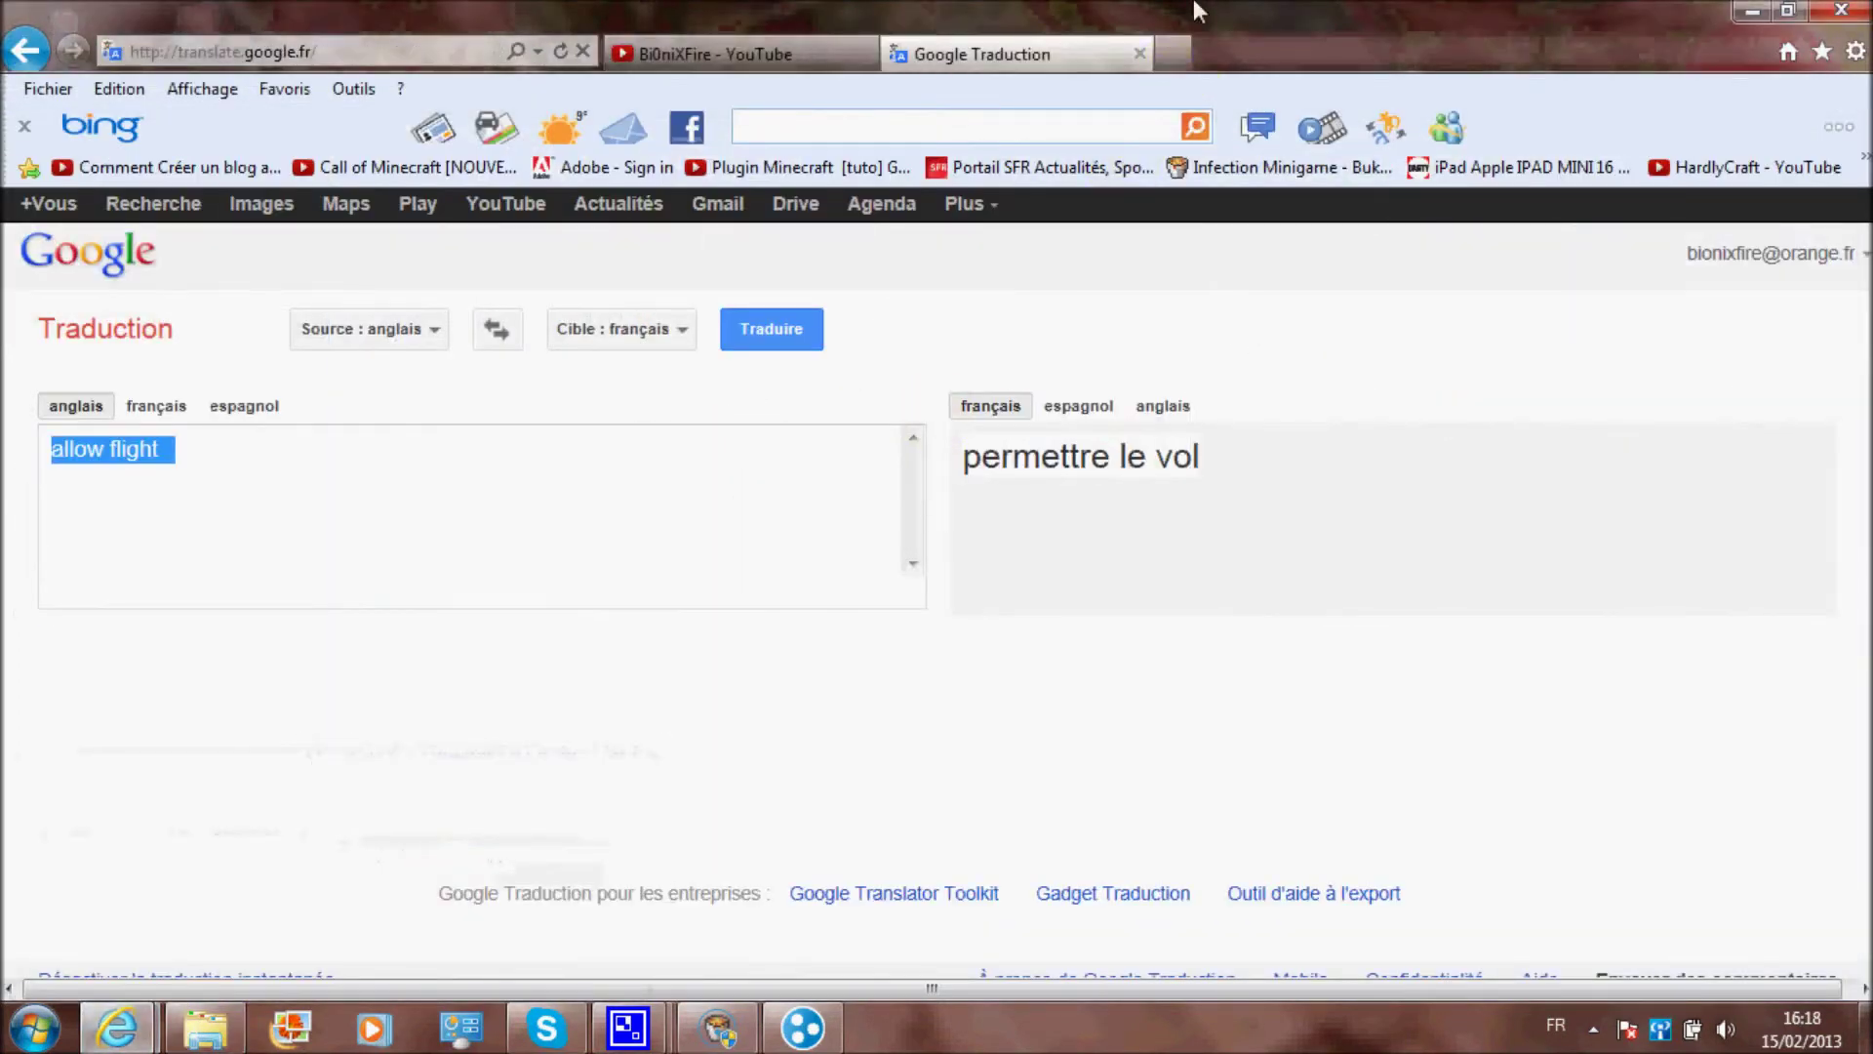
click(1140, 54)
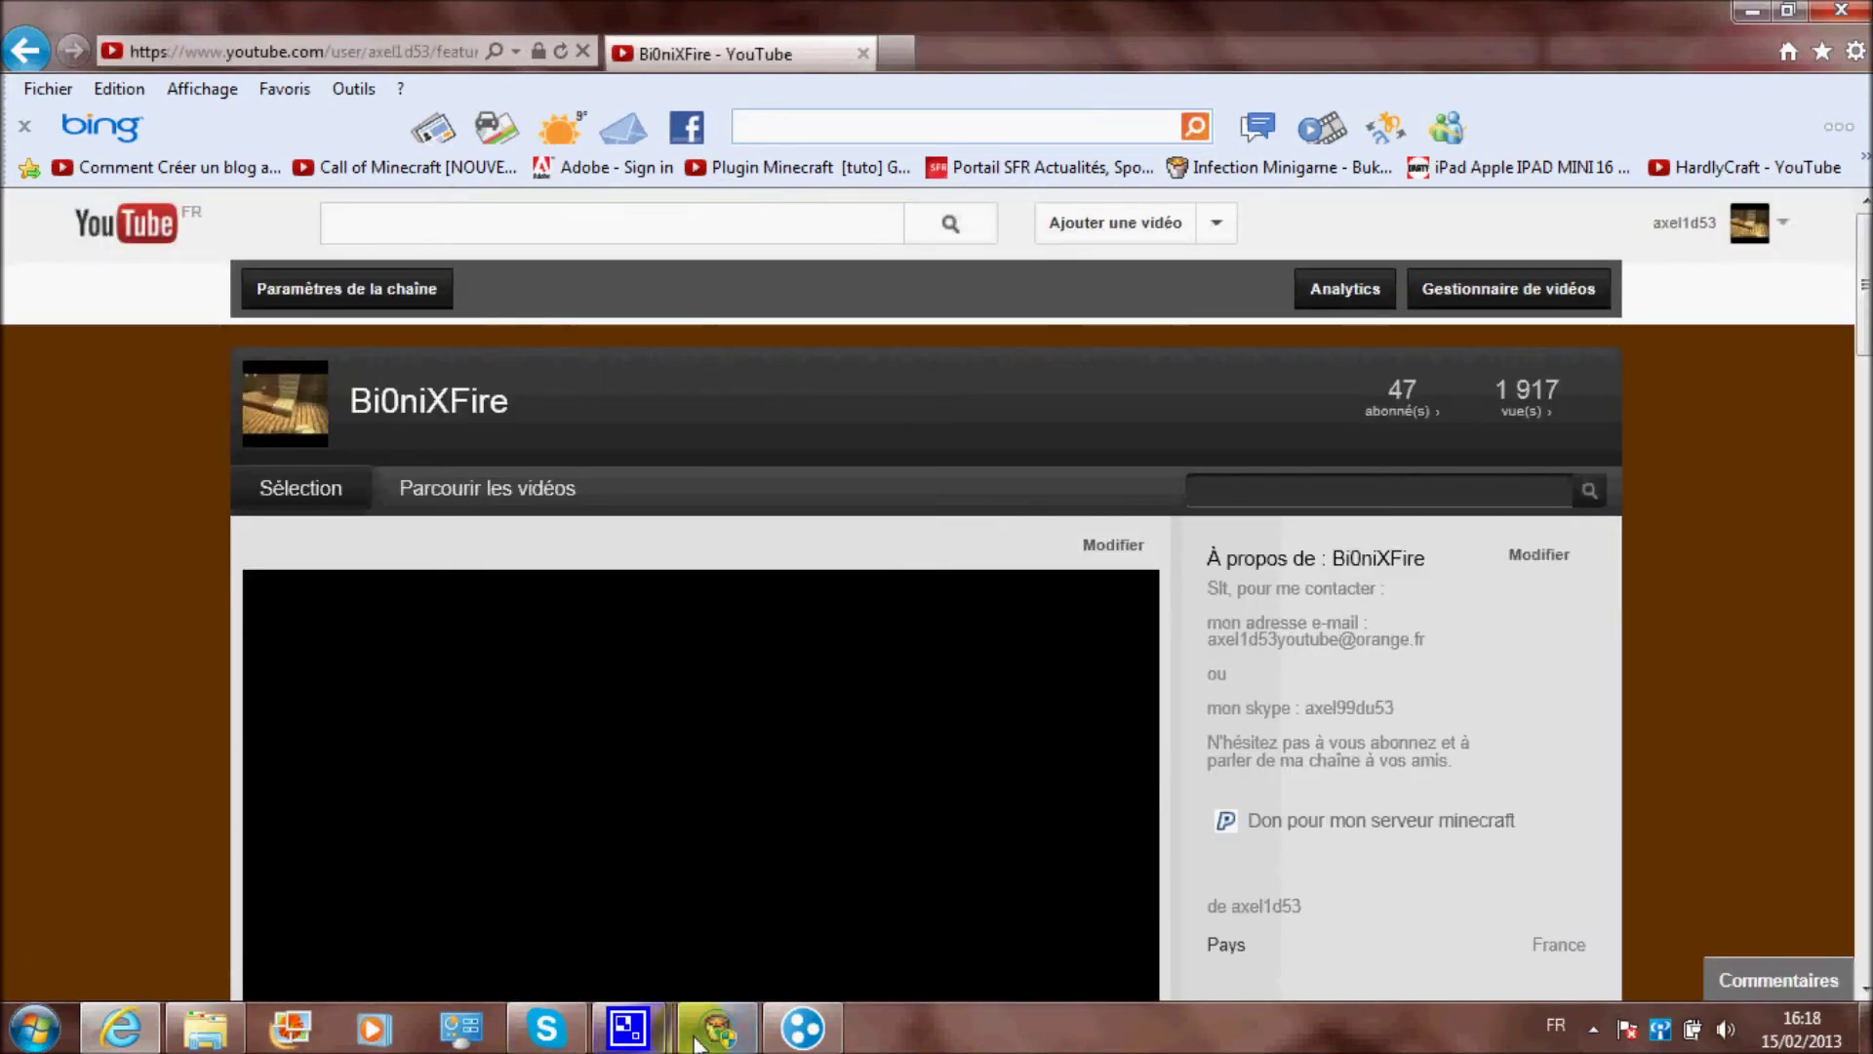
Check the recording software, then return to the YouTube channel page and scroll through it
mouse_move(627, 1029)
click(543, 887)
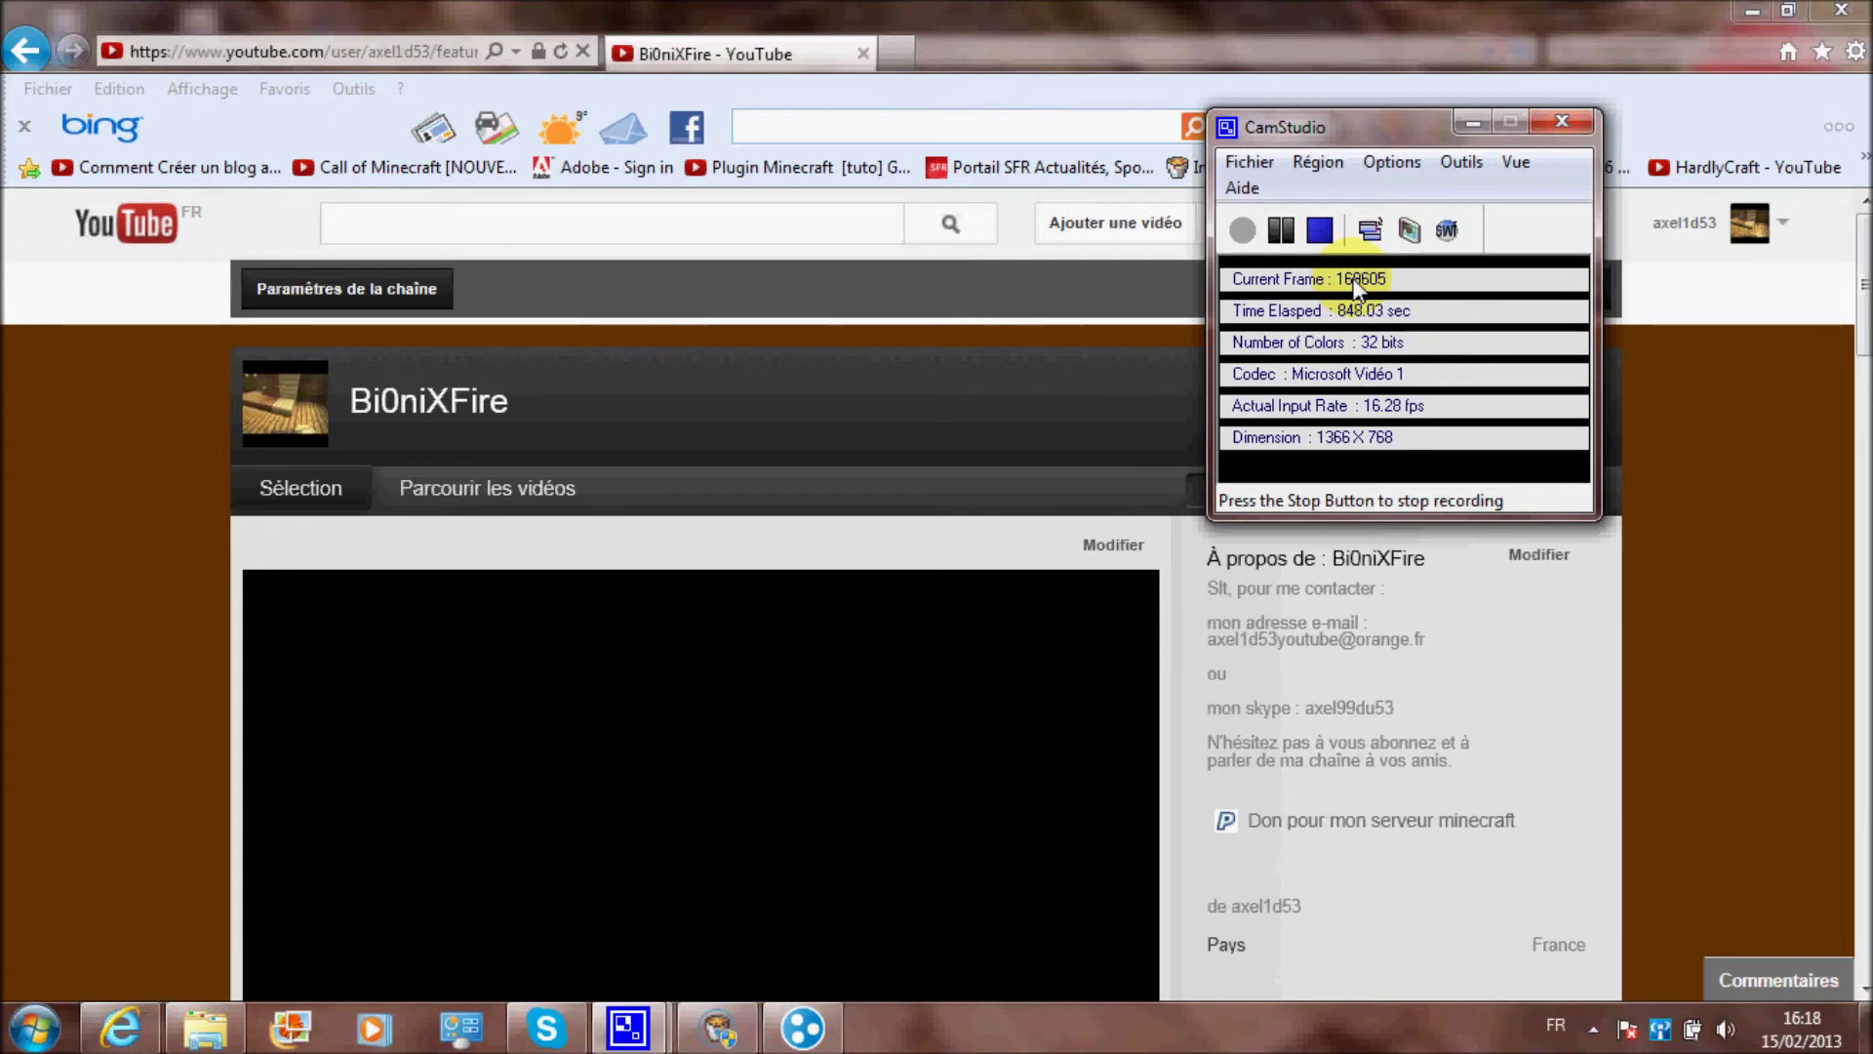
click(1722, 466)
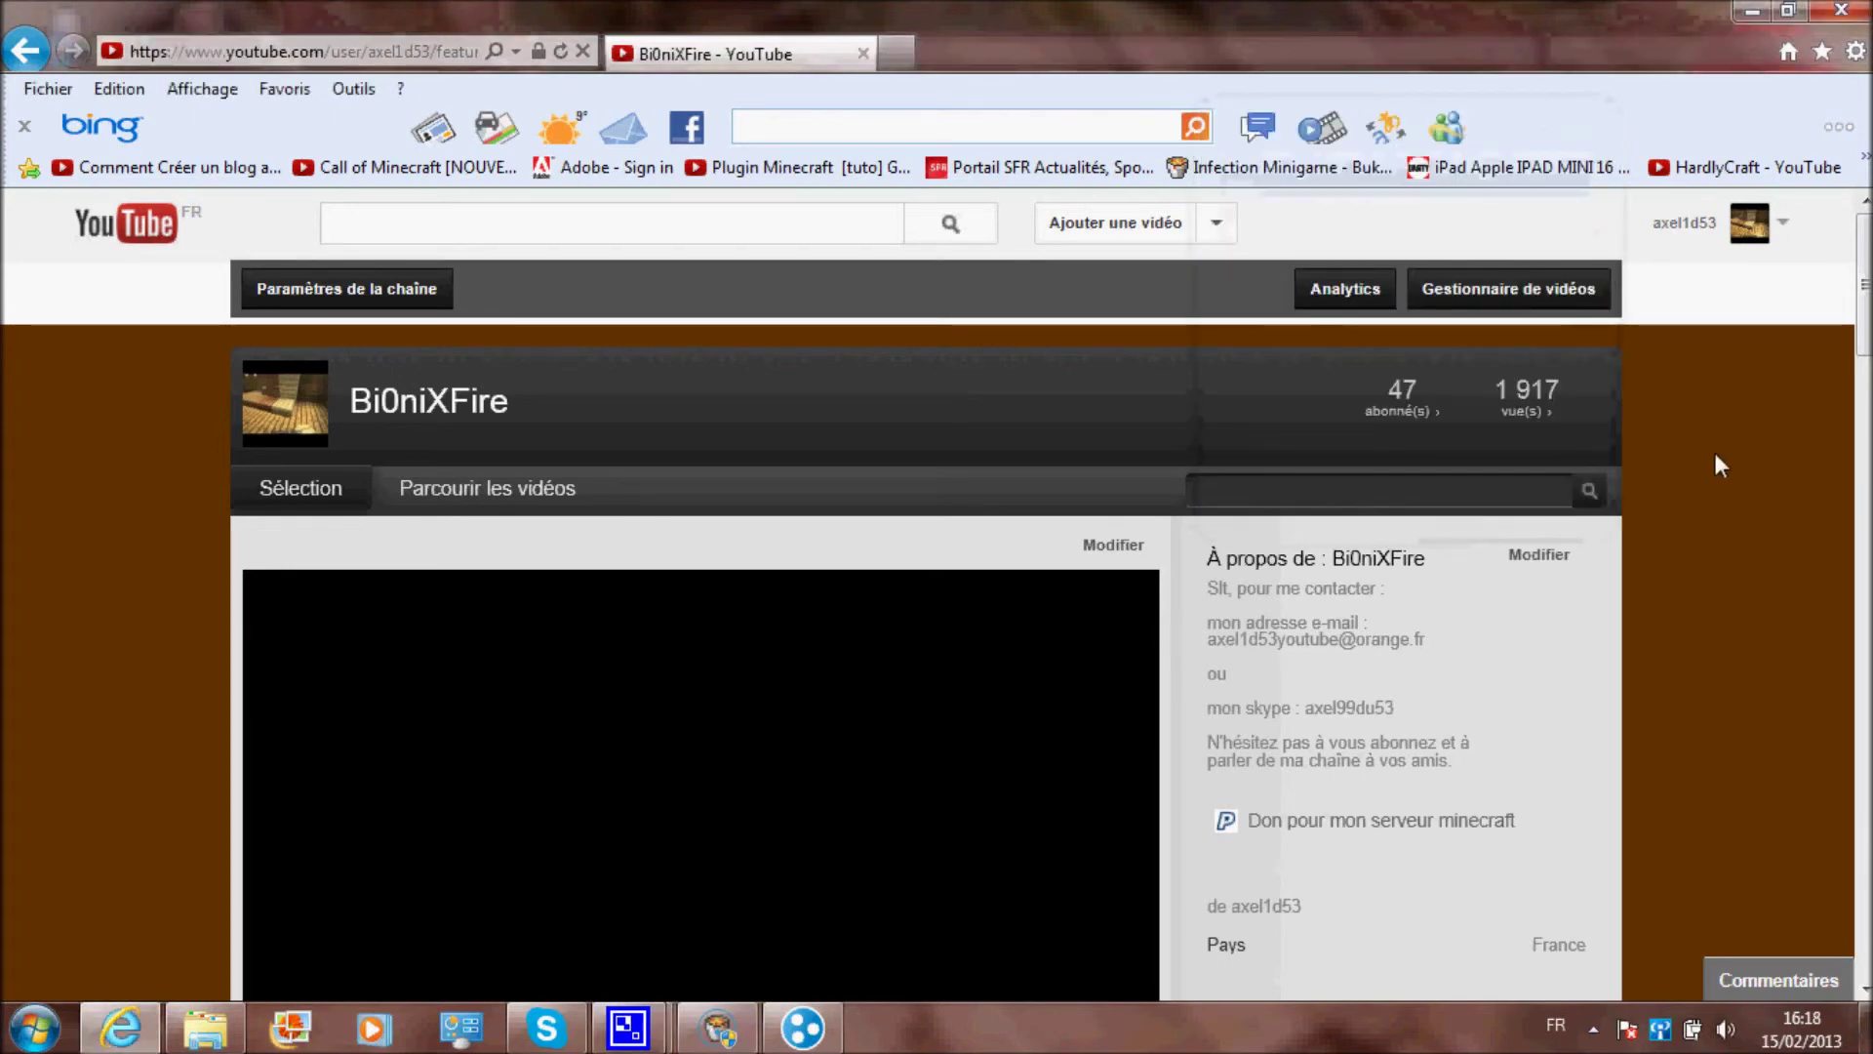
scroll(1726, 478, down, 10)
scroll(1745, 502, up, 10)
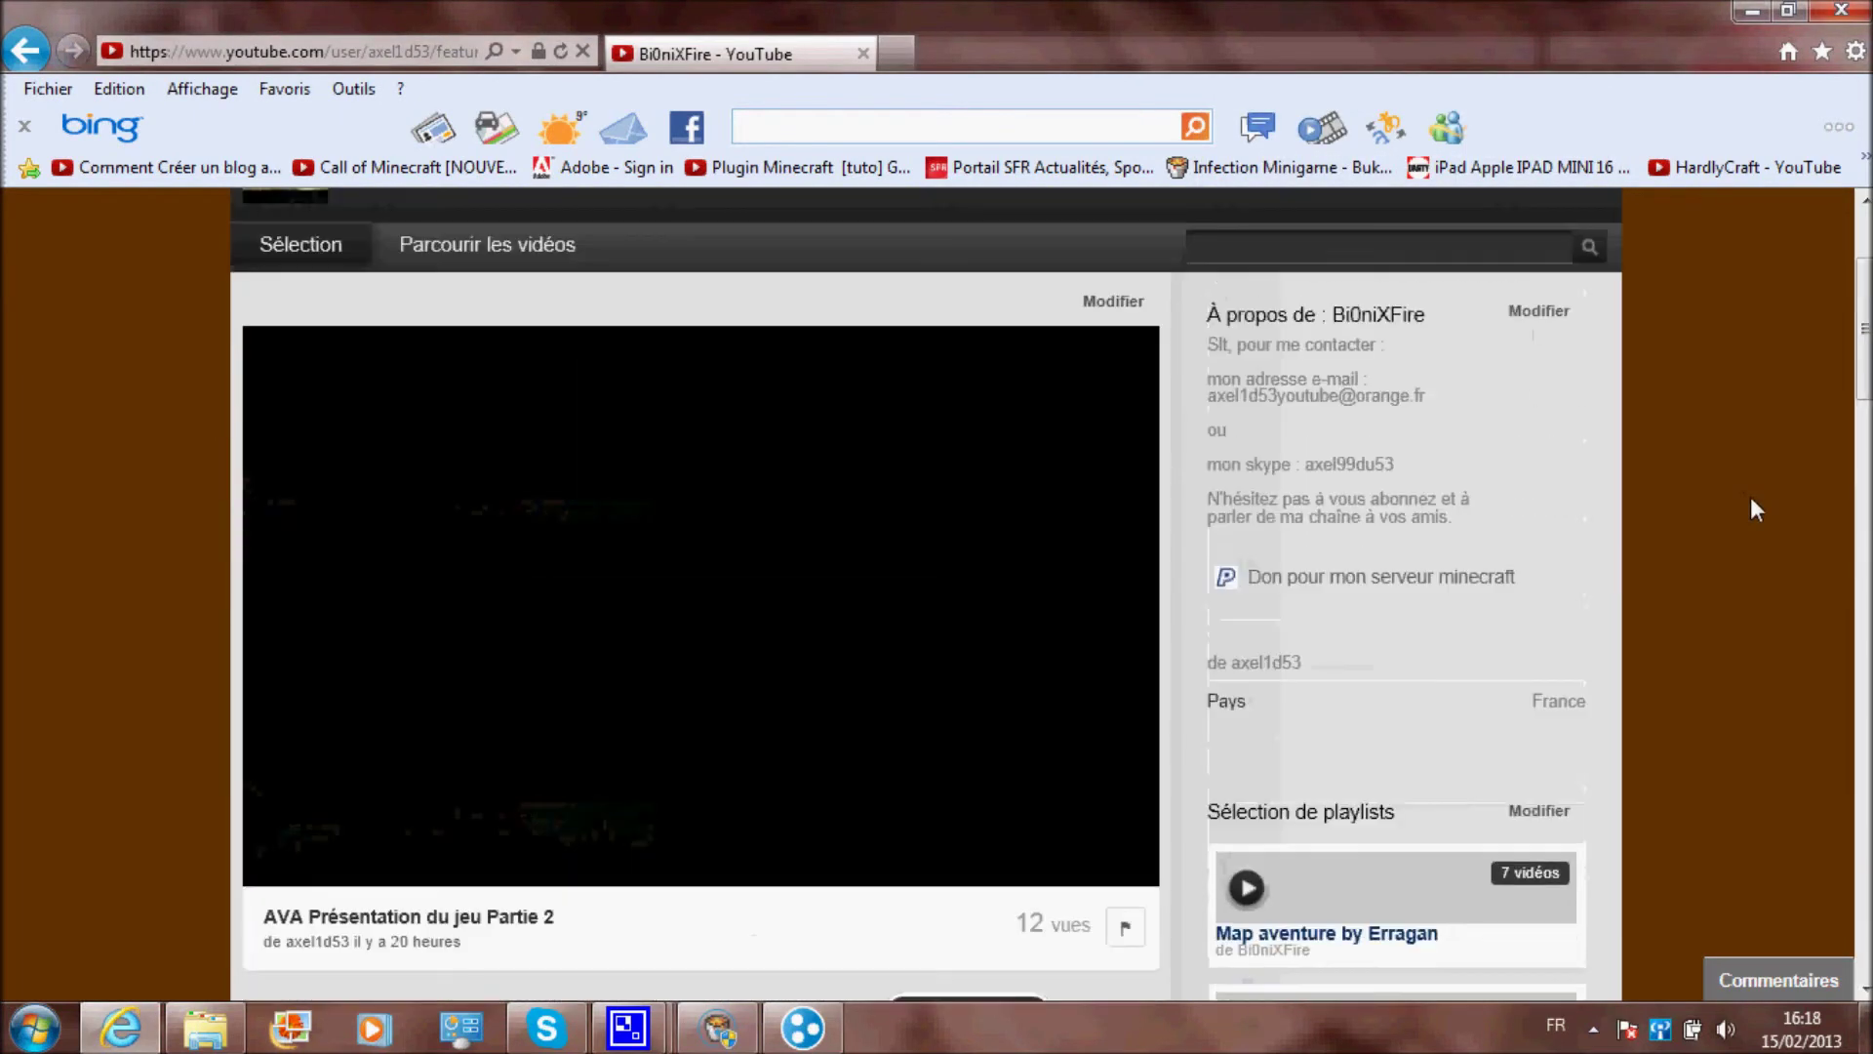
scroll(1751, 506, down, 10)
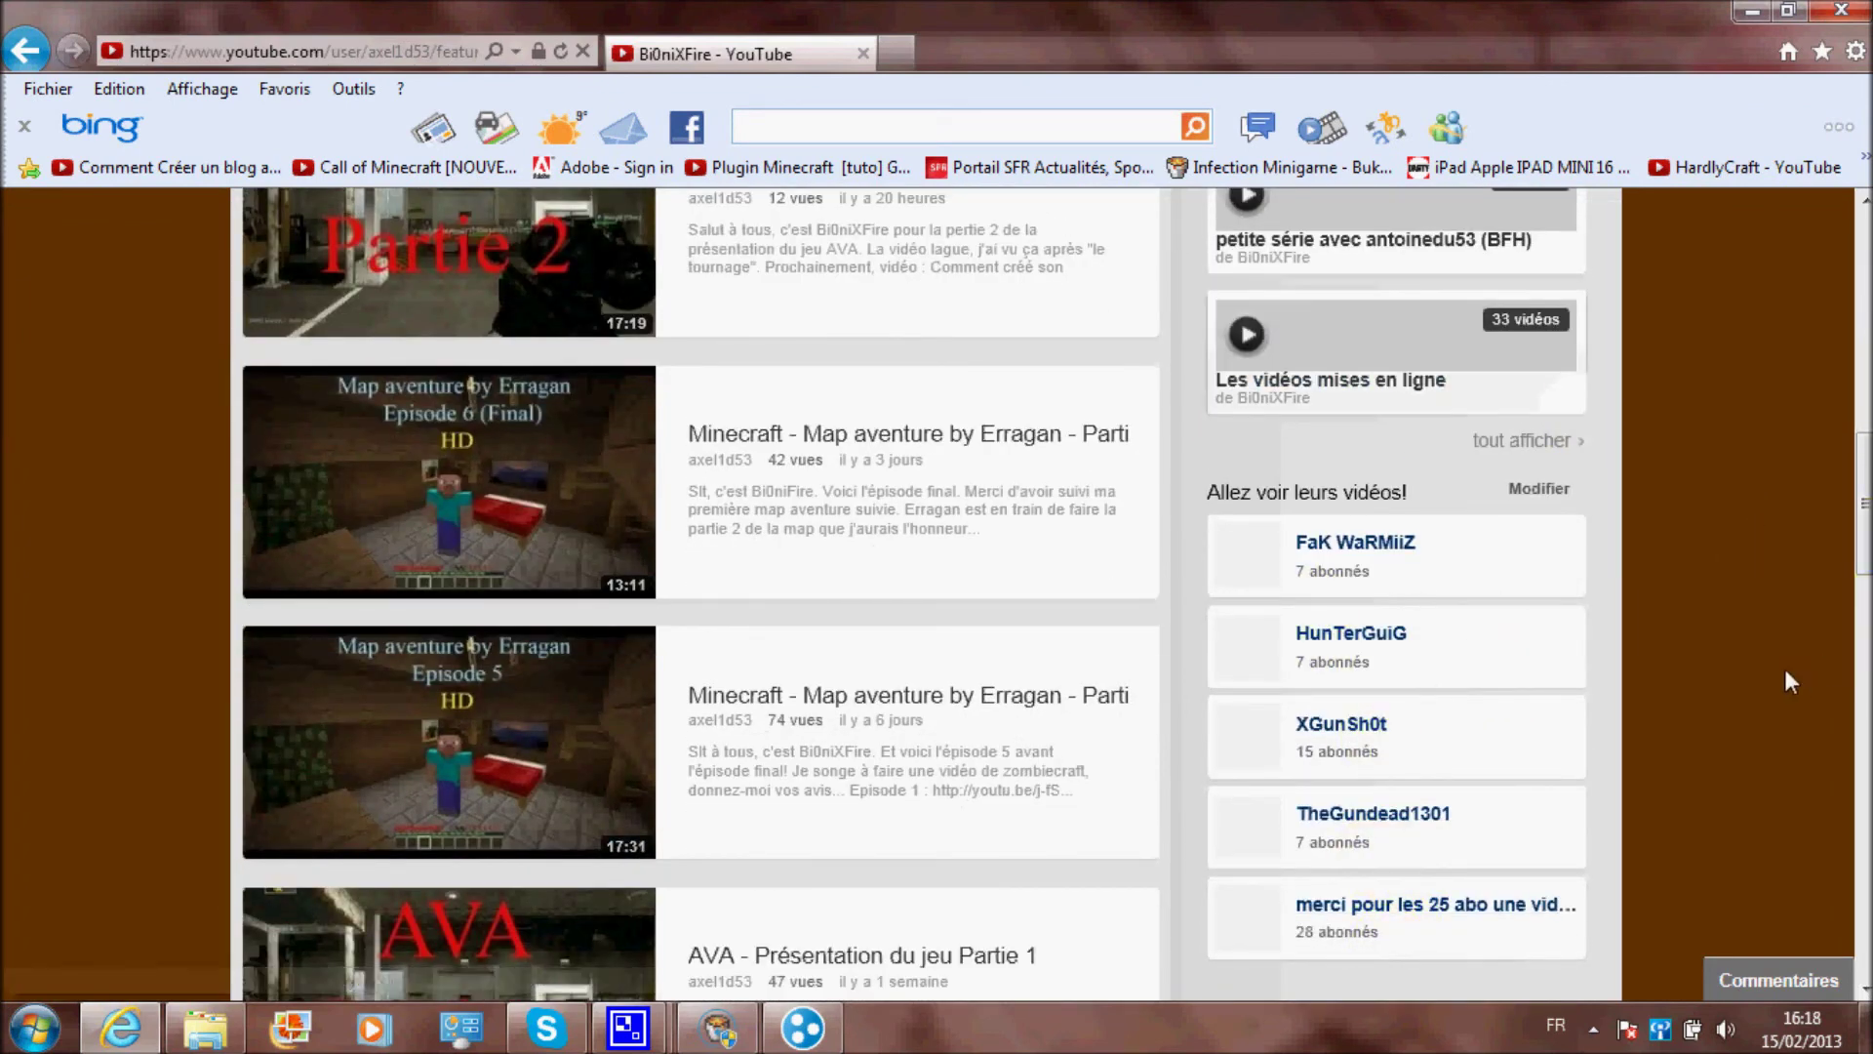
scroll(1790, 680, up, 10)
Point out the contact e-mail in the channel description and bring the recorder forward
click(1405, 649)
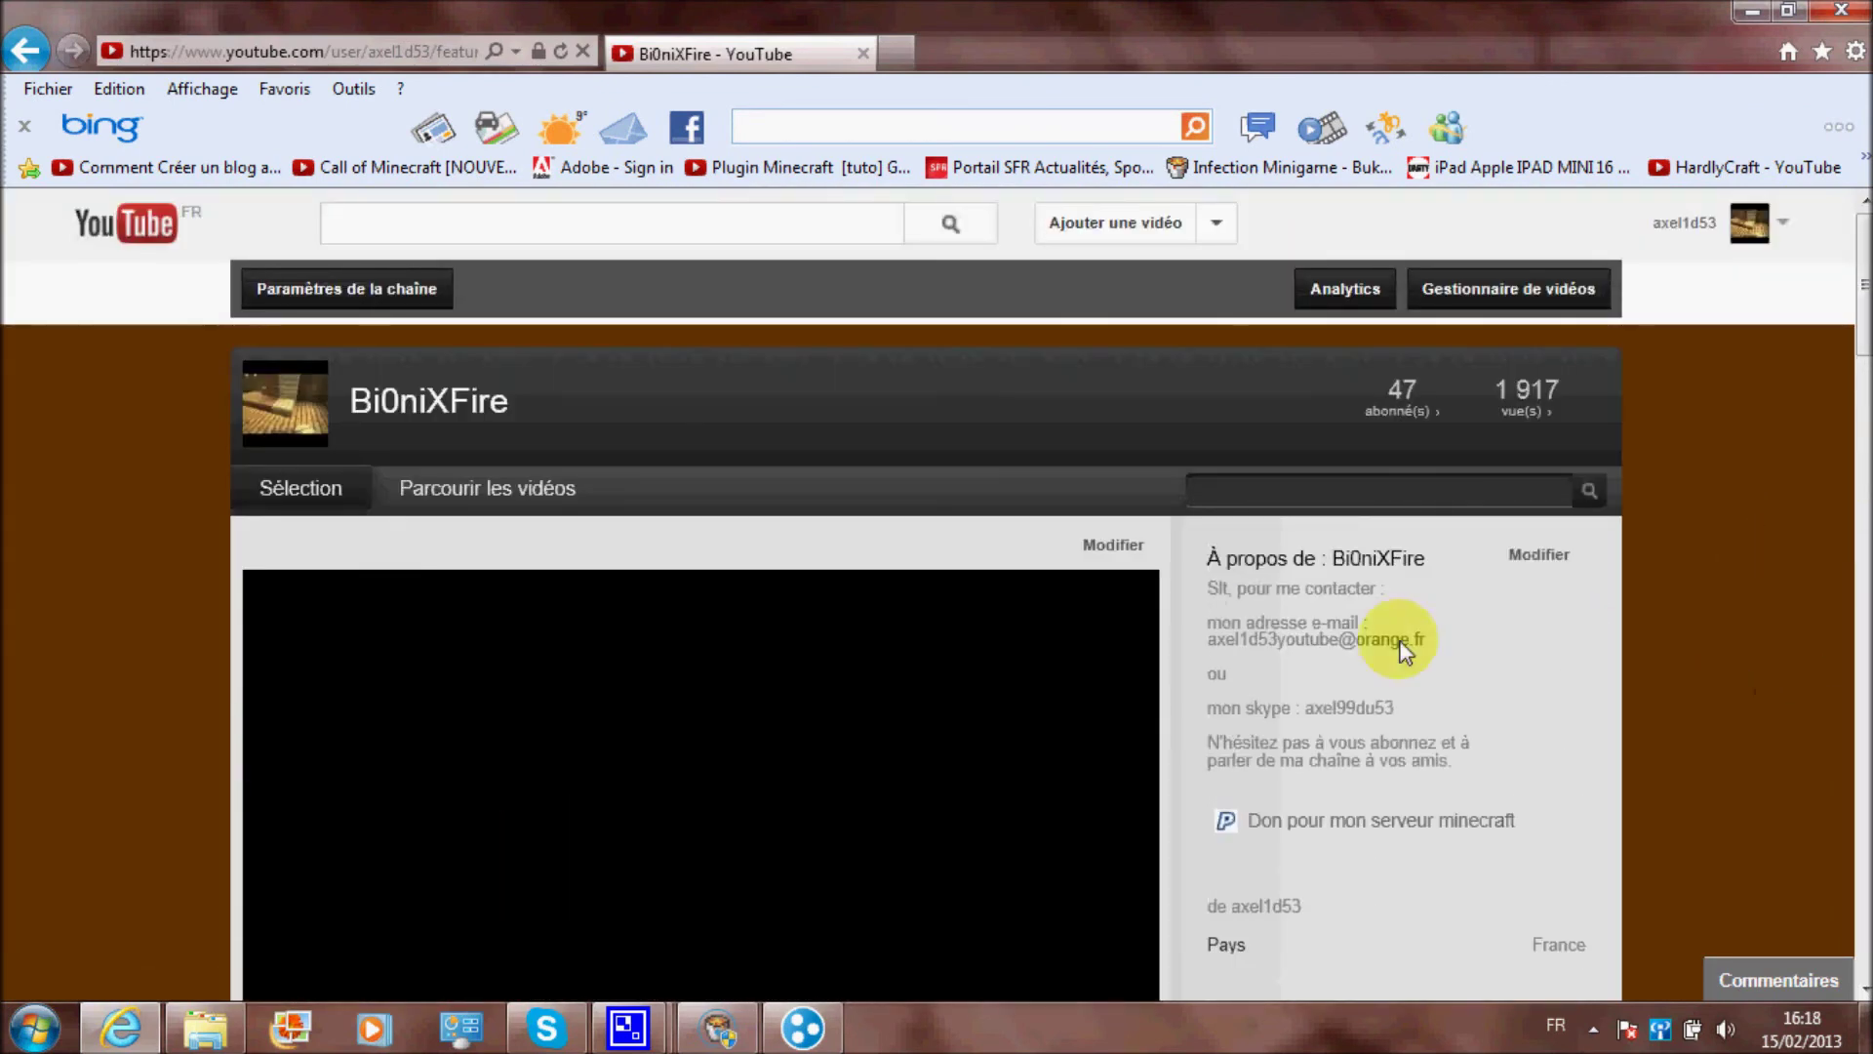
mouse_move(627, 1028)
click(430, 878)
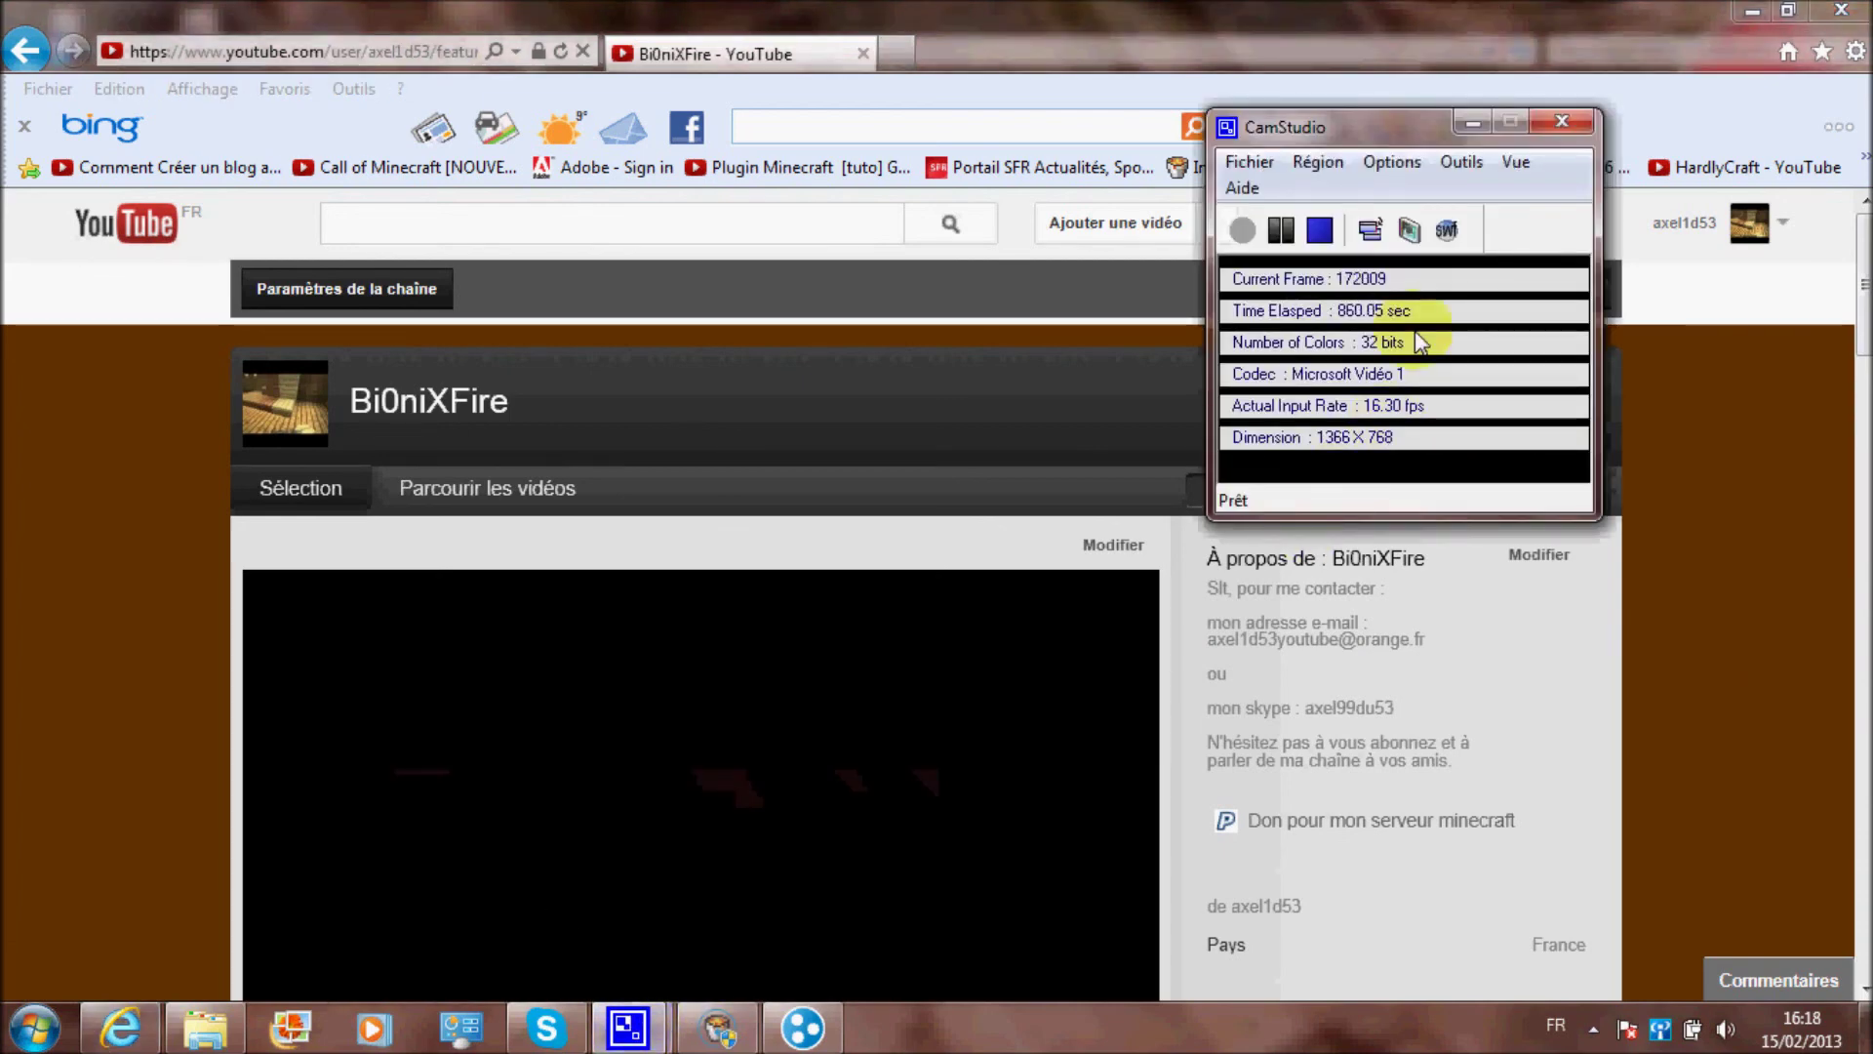